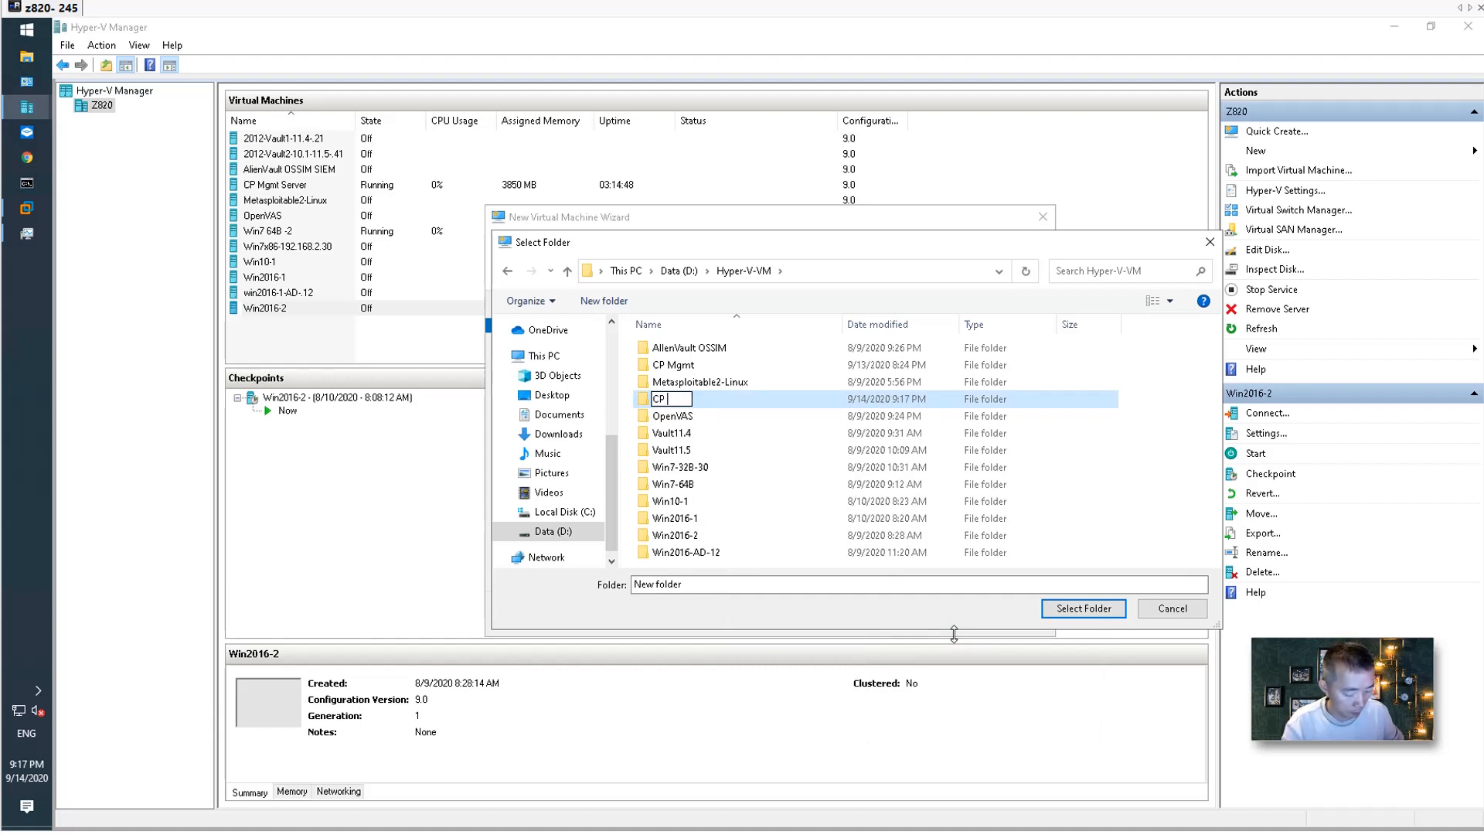
# Name the new folder CP FW1 and select it as the VM's storage location.
pyautogui.write('W1')
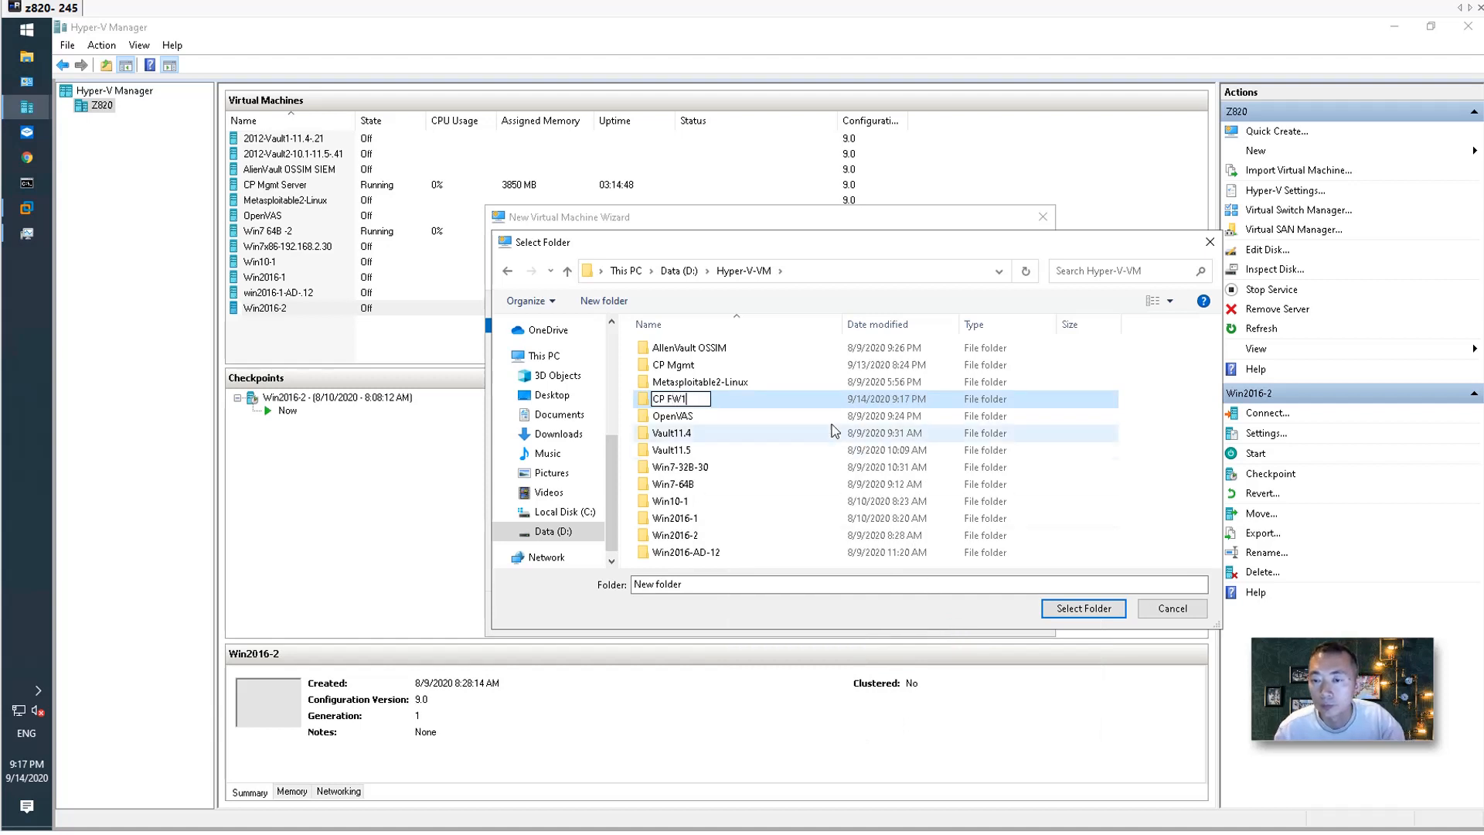
pyautogui.click(788, 381)
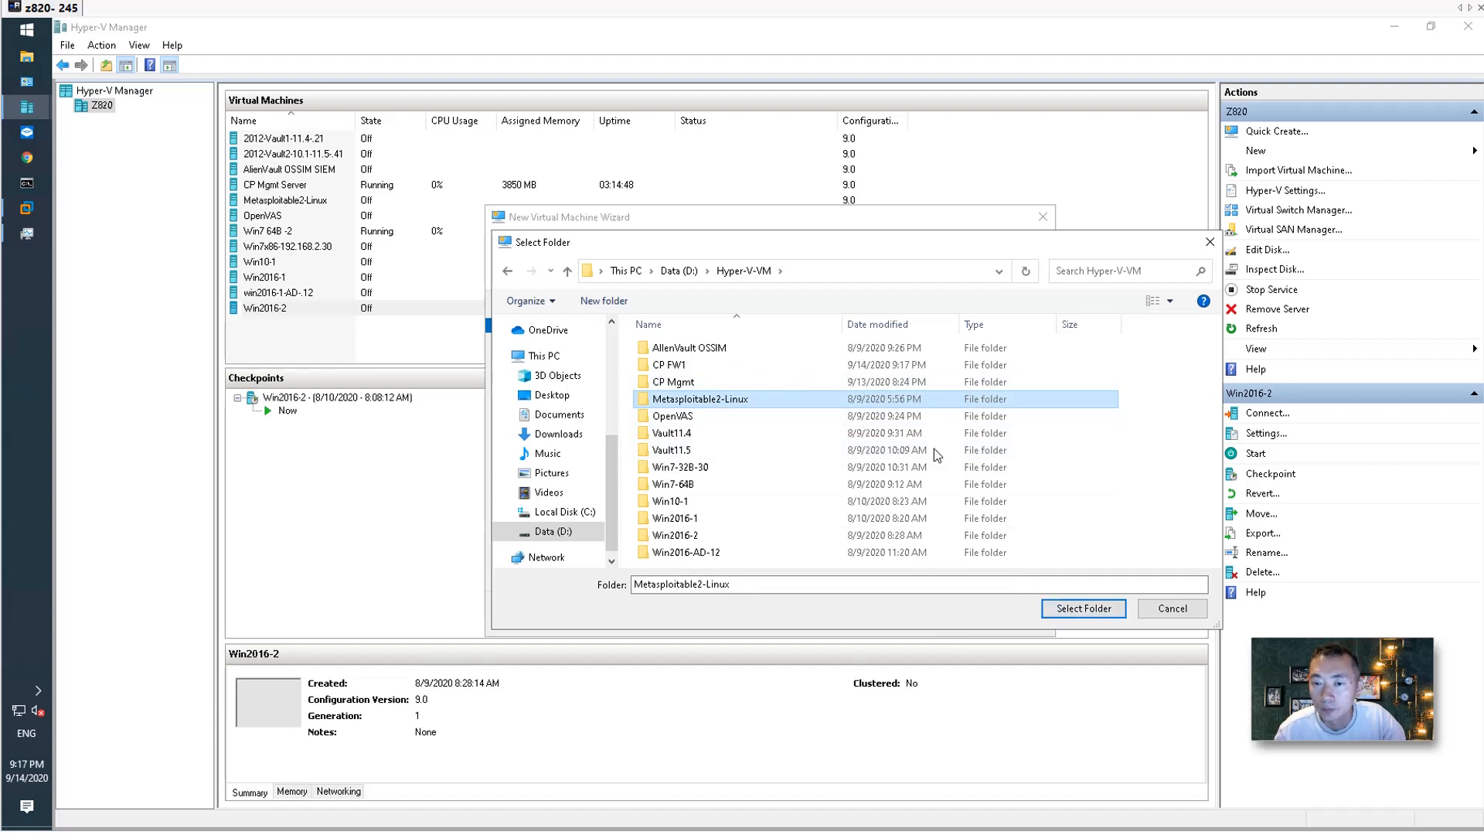
pyautogui.click(768, 362)
pyautogui.click(1056, 611)
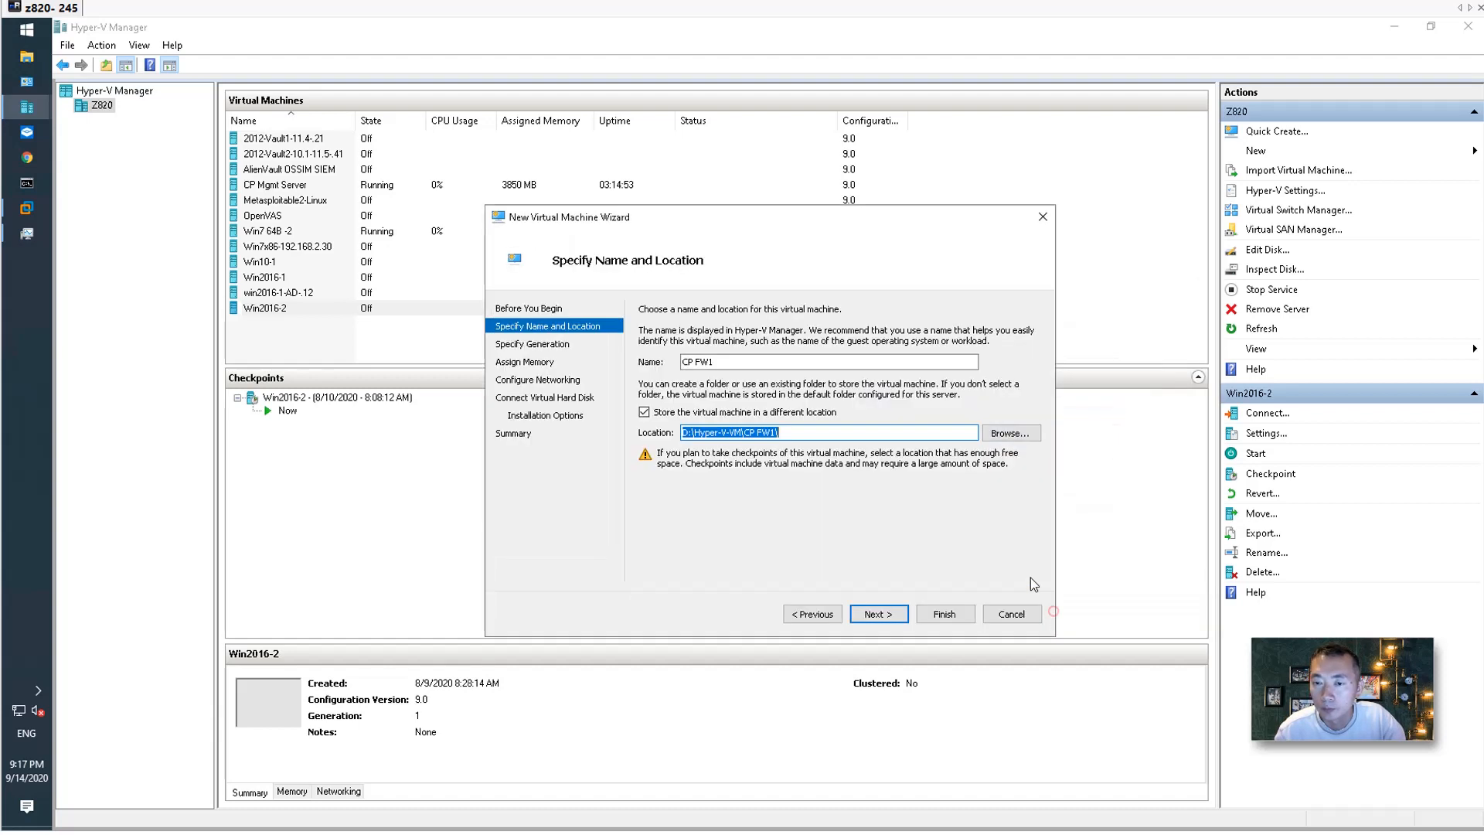
# Keep Generation 1 and give the machine 4096 MB startup memory.
pyautogui.click(877, 614)
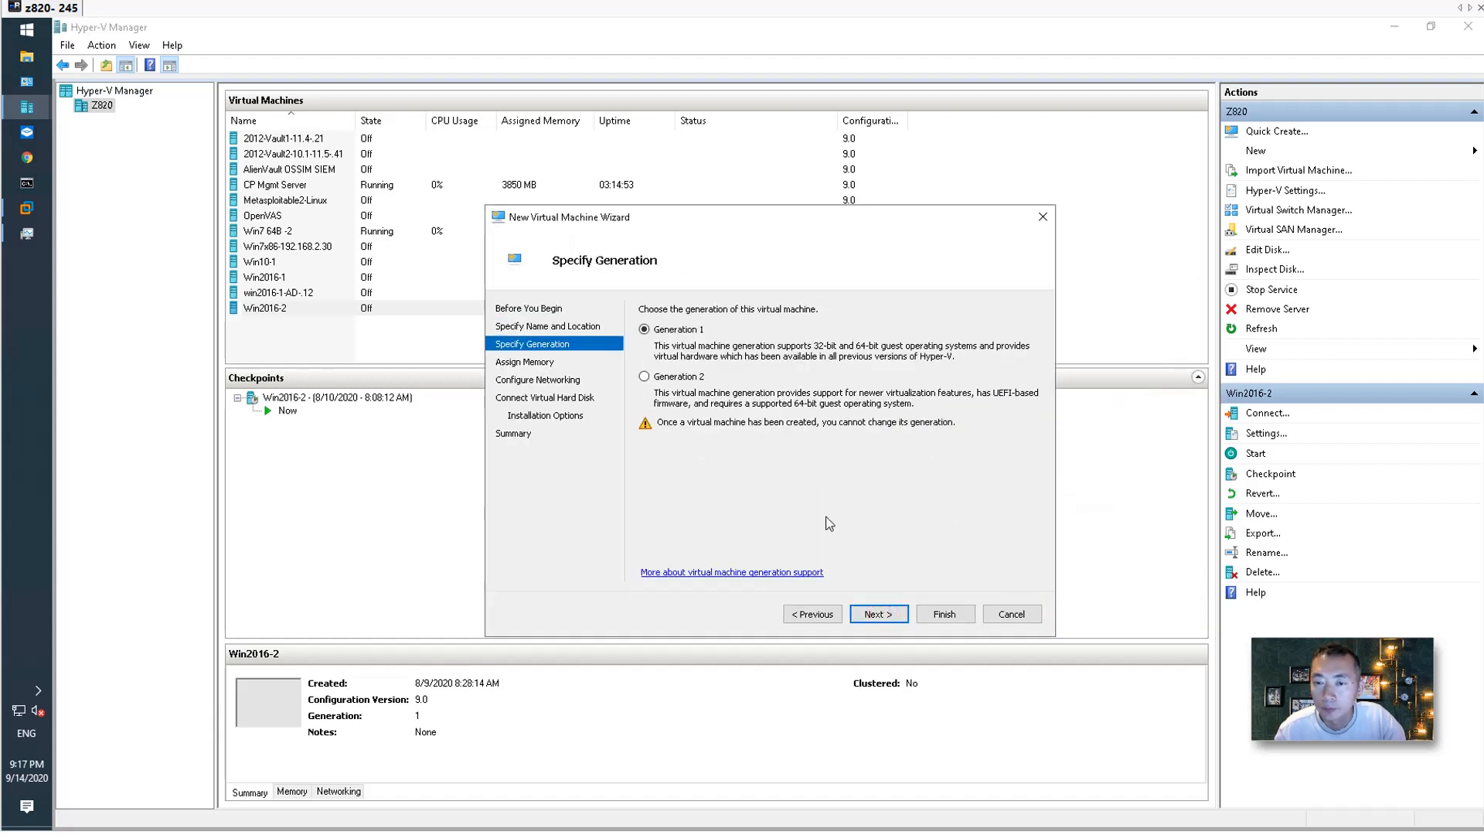
pyautogui.click(884, 619)
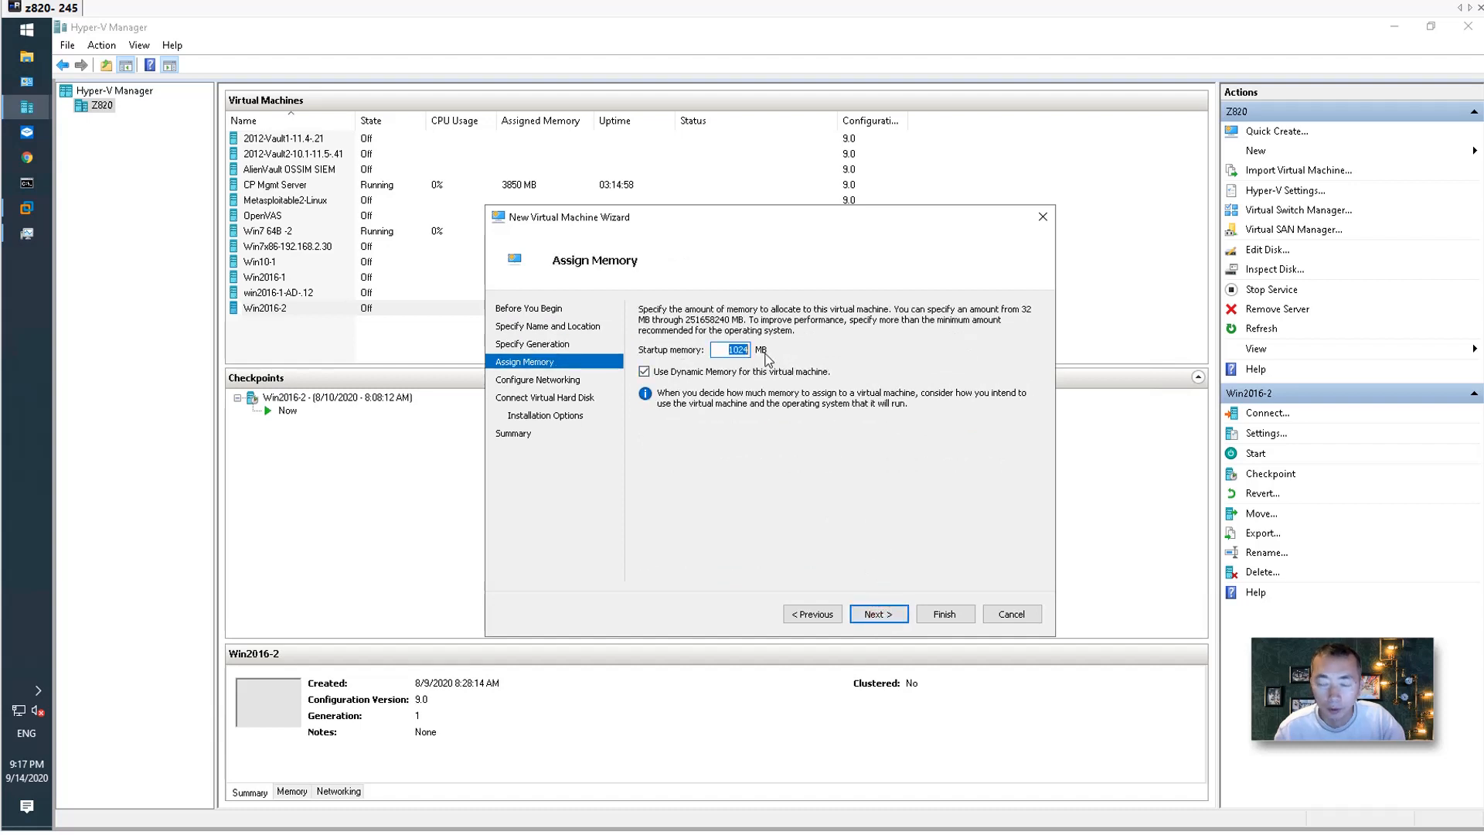
pyautogui.write('409')
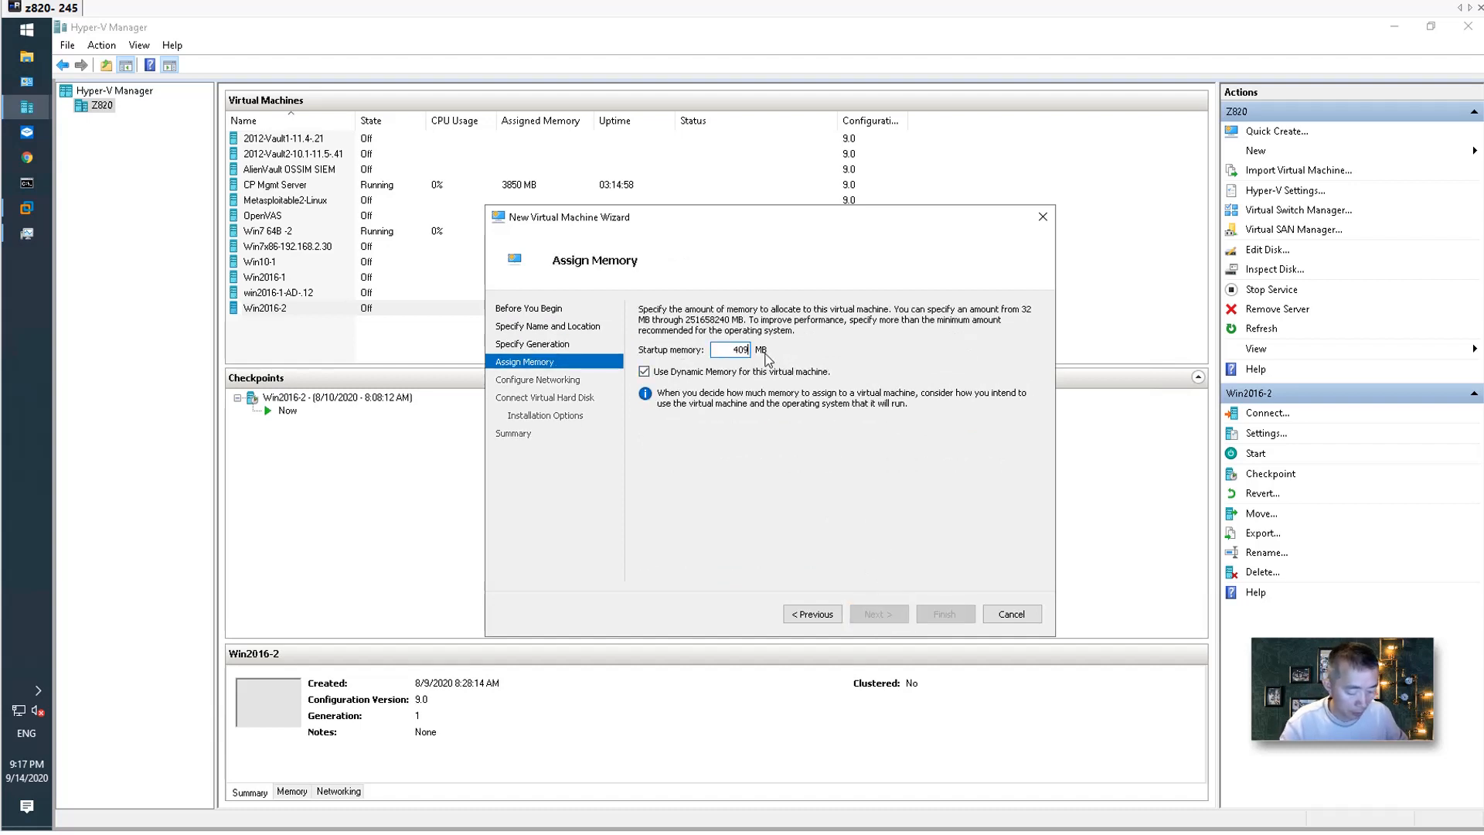
pyautogui.write('6')
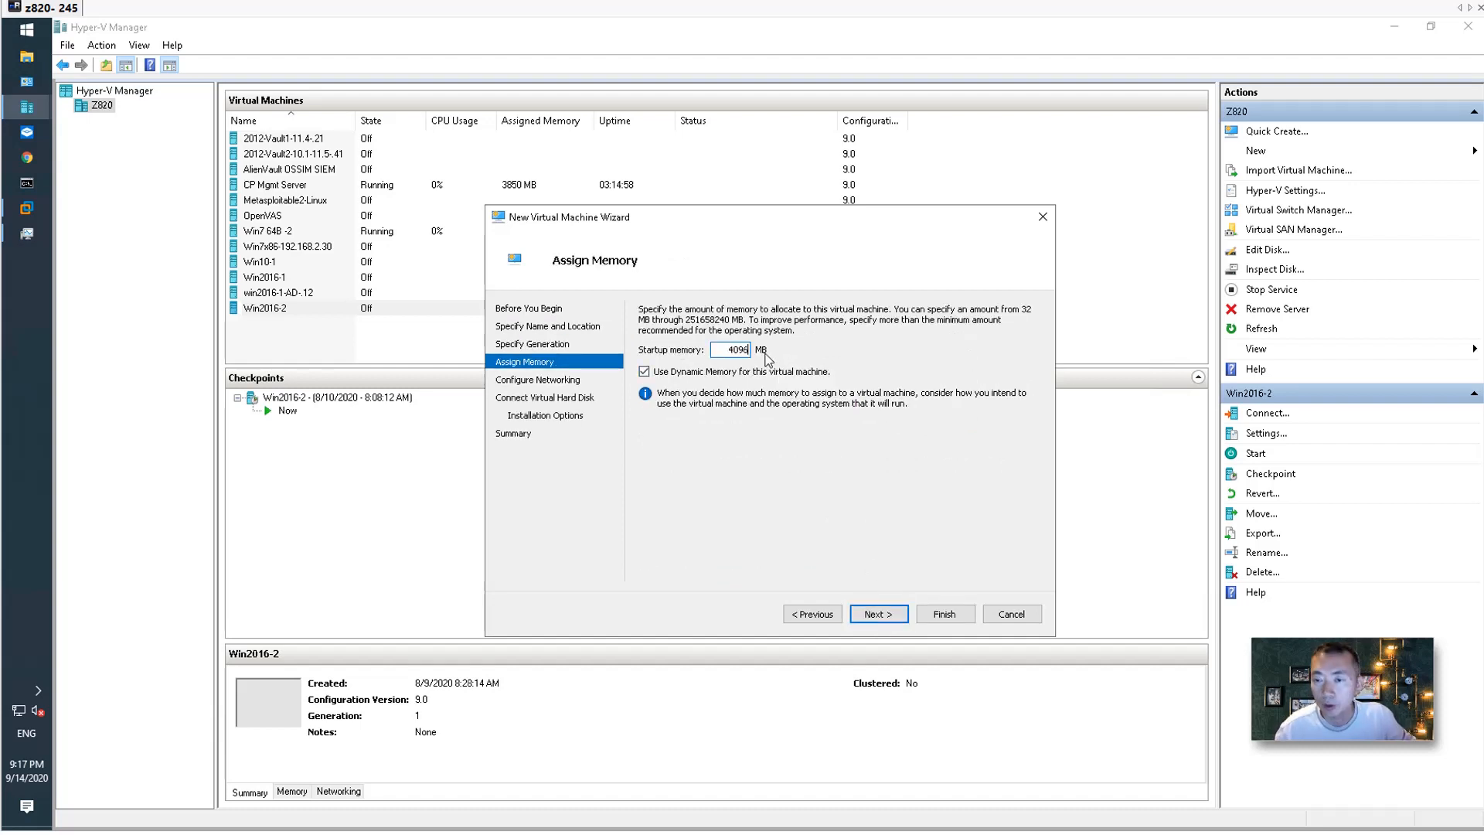
pyautogui.click(886, 612)
pyautogui.click(813, 340)
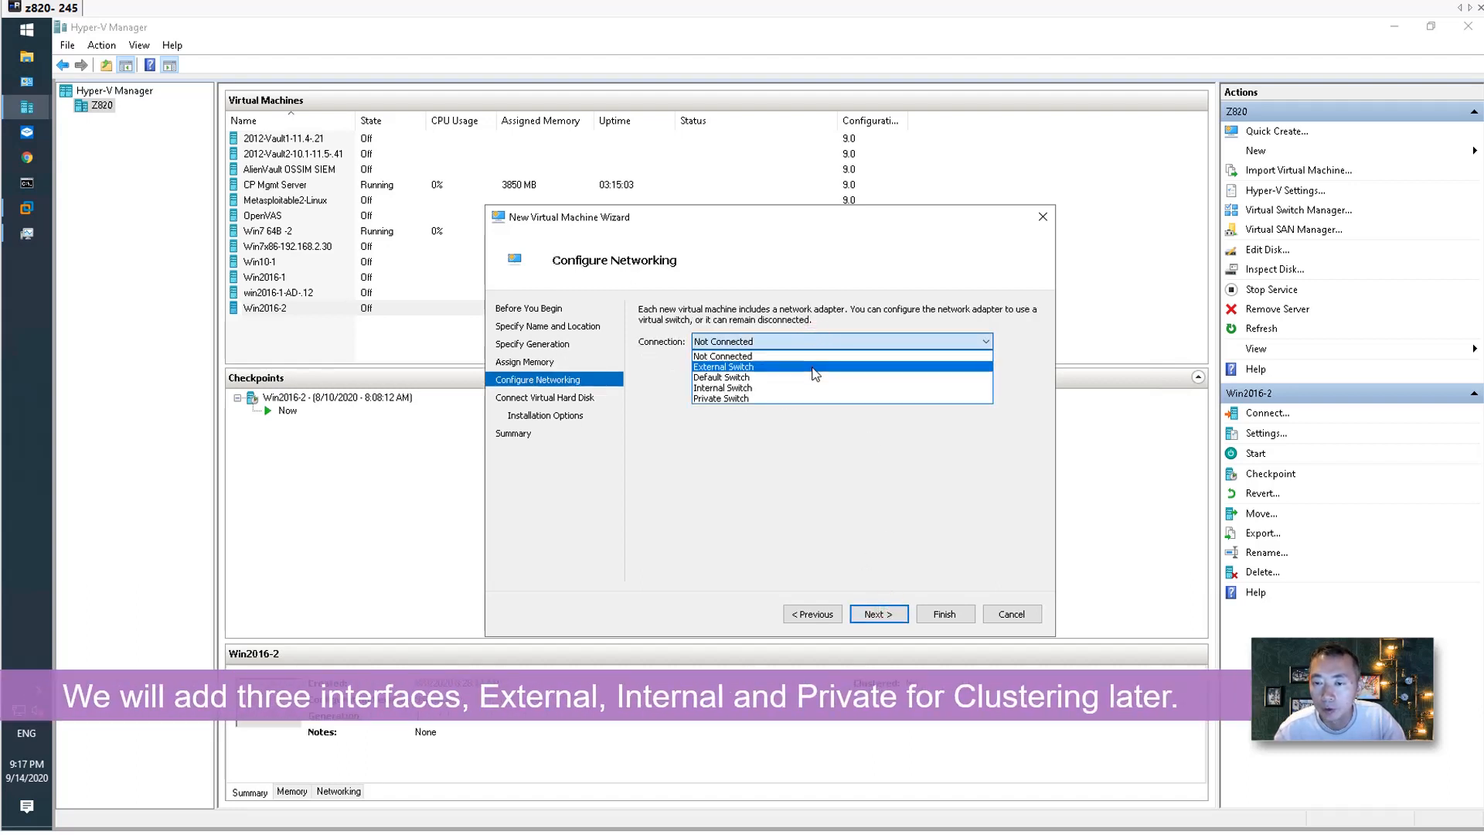
# Connect CP FW1 to the External Switch and change the disk size from 127 to 4.
pyautogui.click(813, 368)
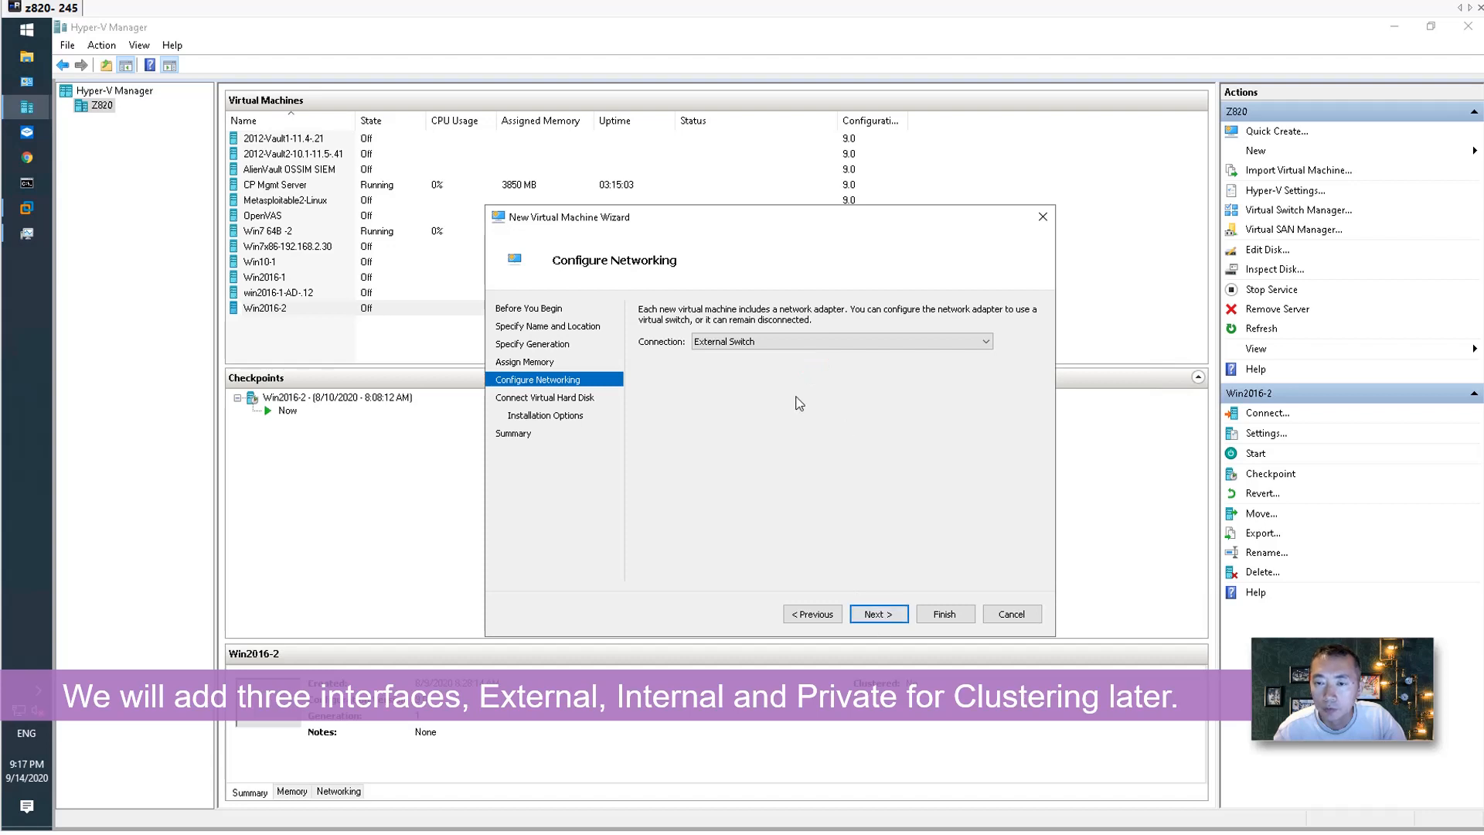
pyautogui.click(868, 608)
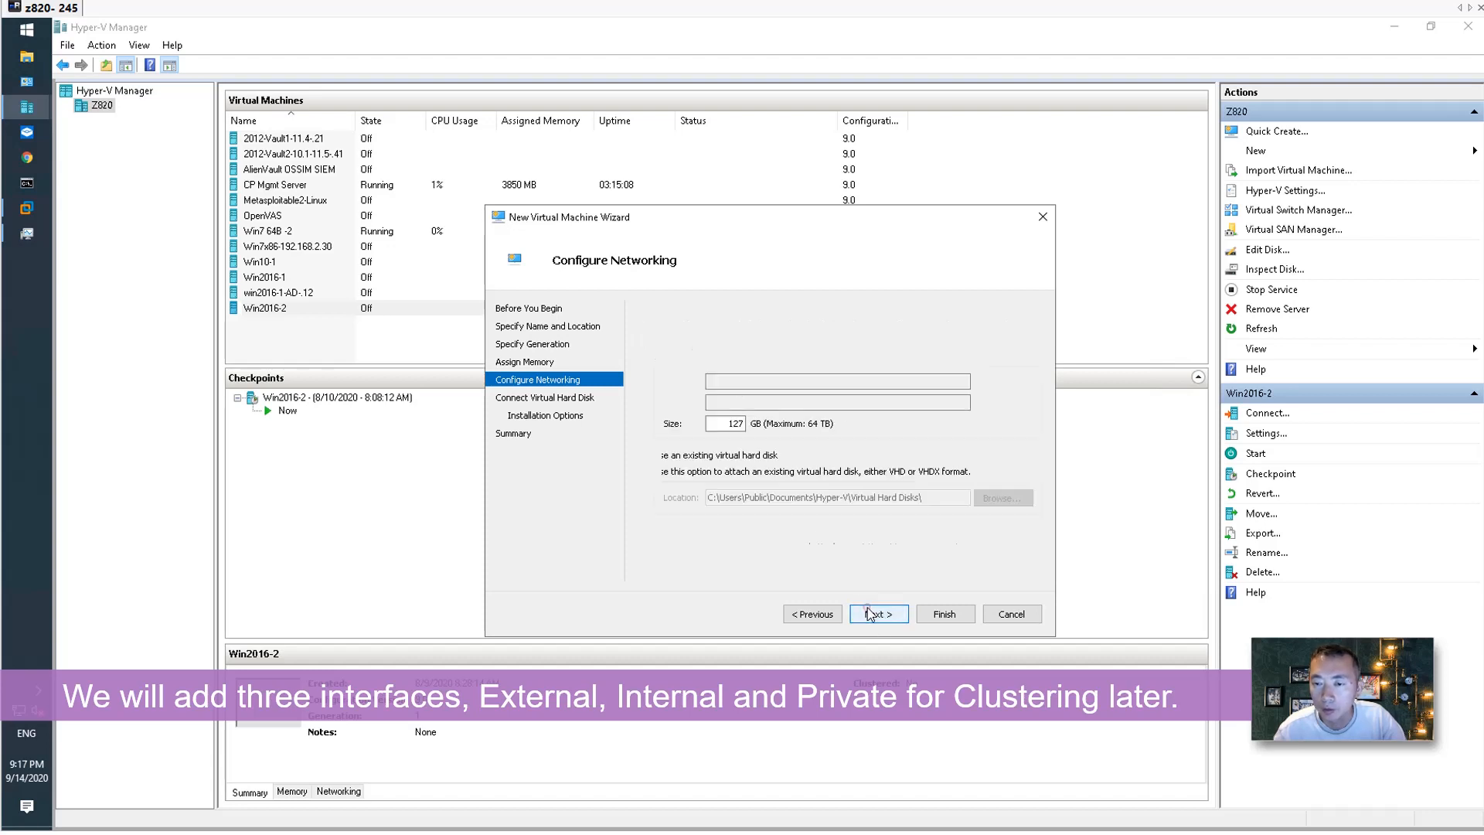
pyautogui.click(837, 615)
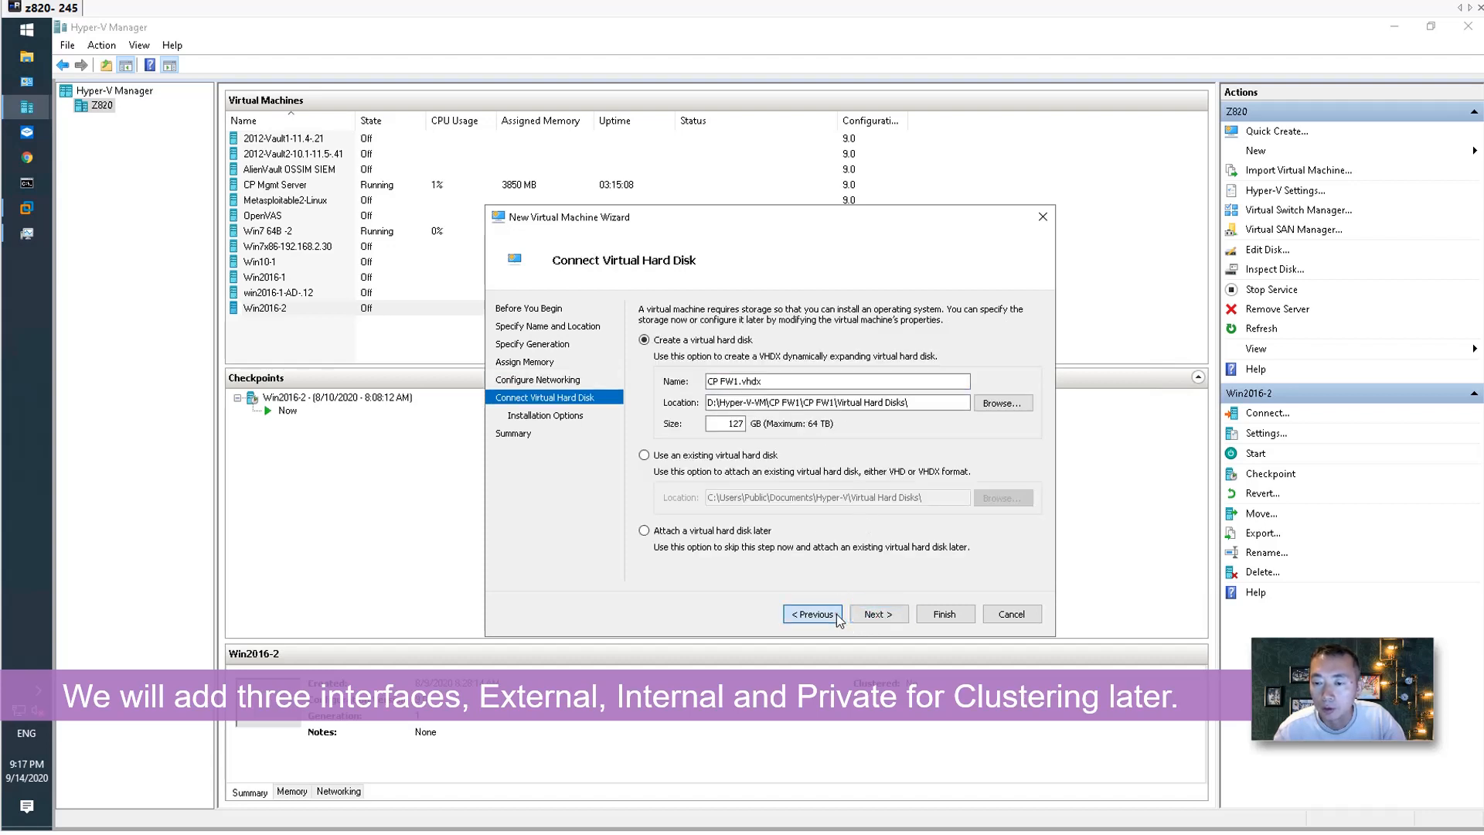
pyautogui.click(877, 613)
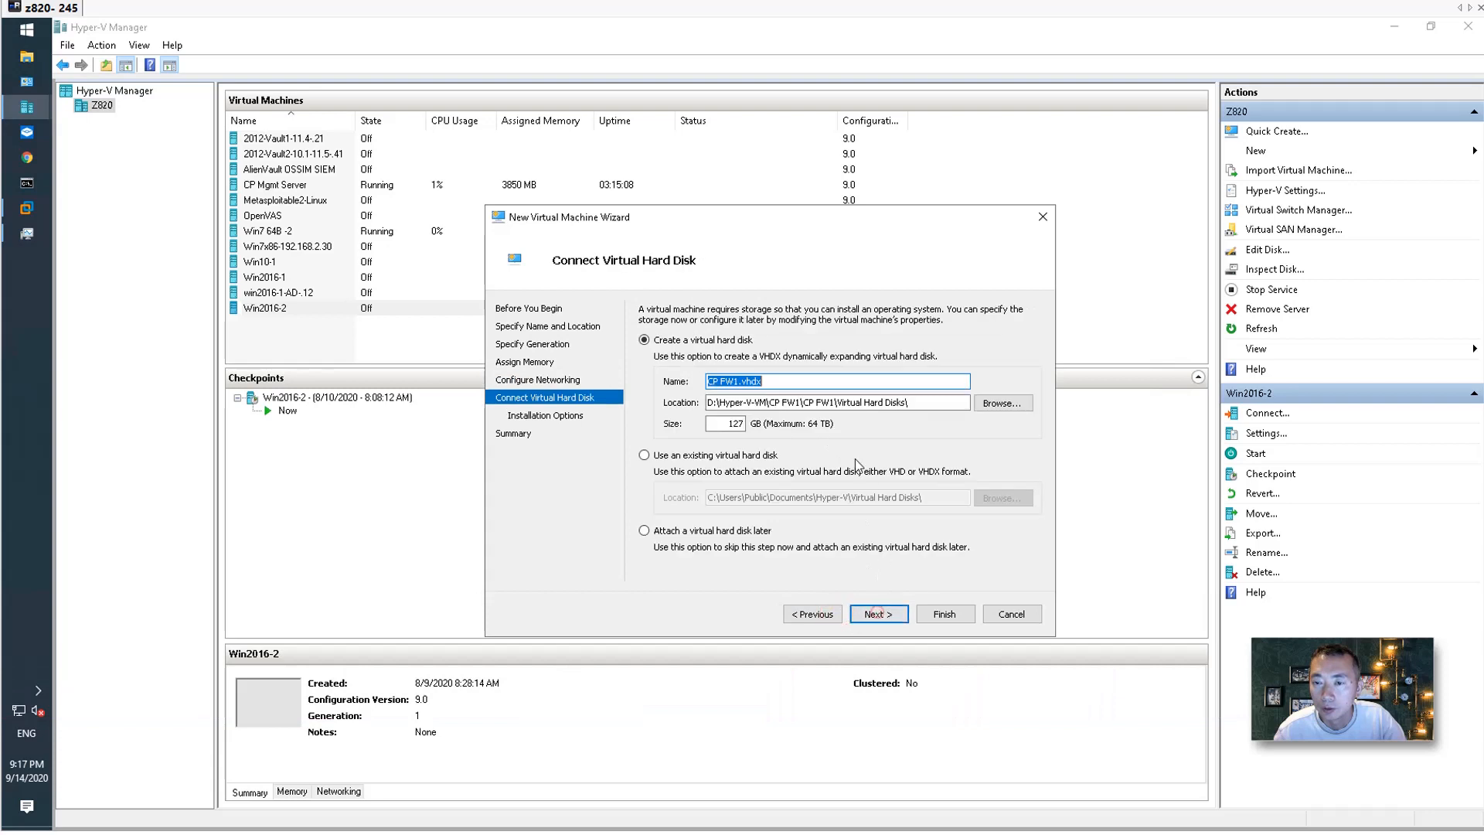
pyautogui.doubleClick(730, 423)
pyautogui.write('40')
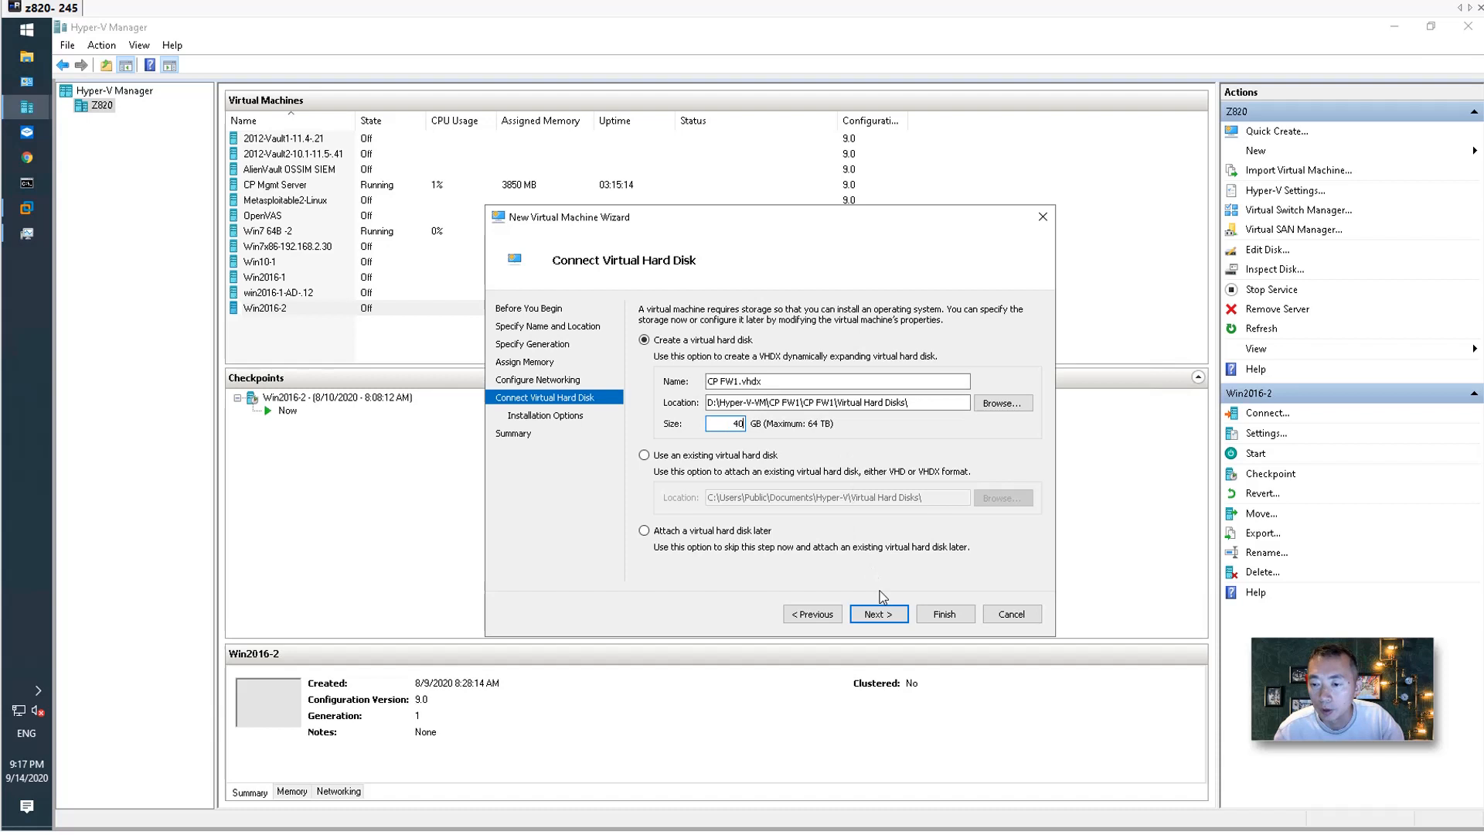
pyautogui.click(885, 614)
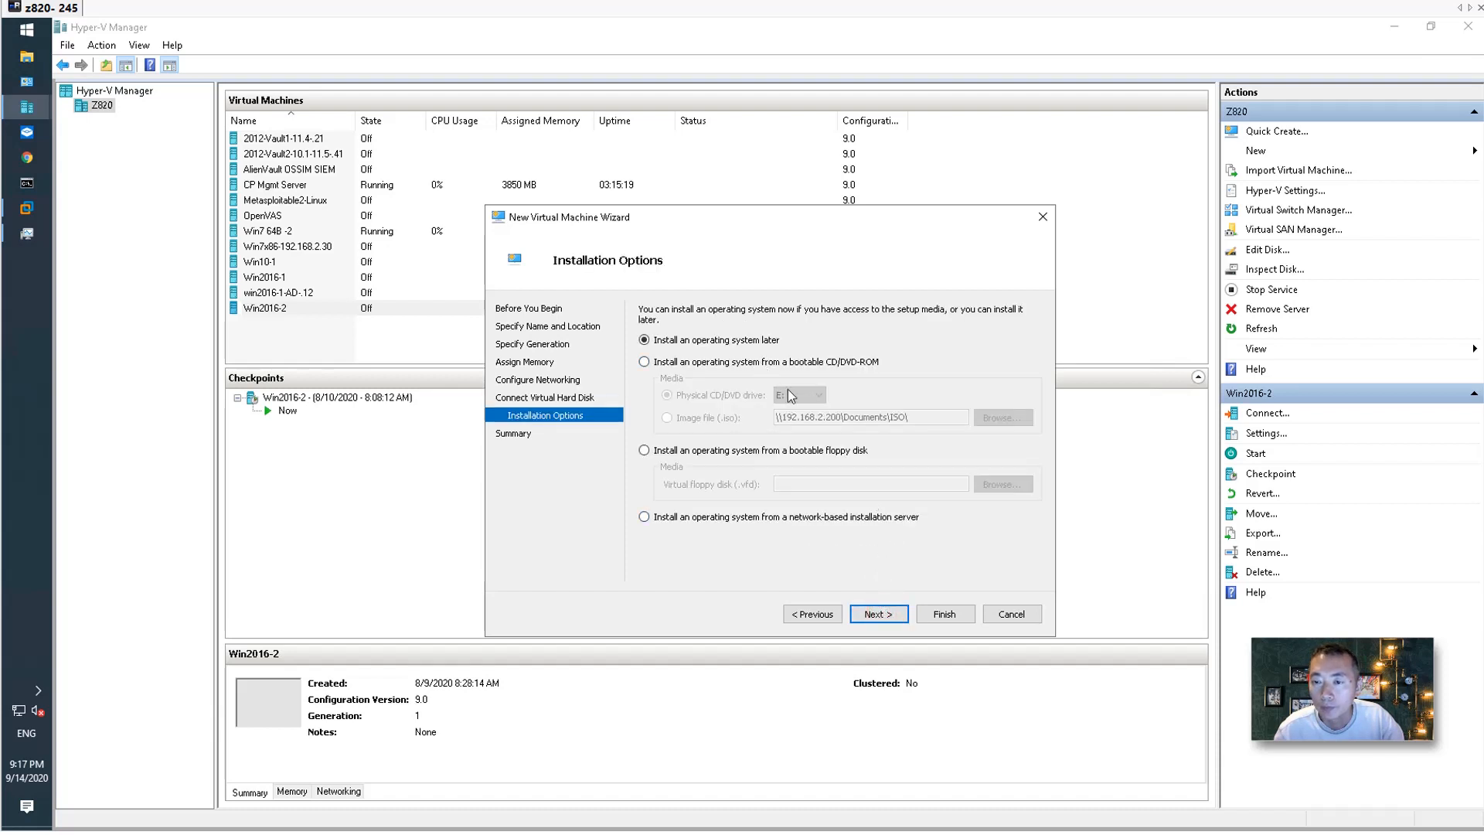
# Set CP FW1 to install from the Check_Point_R80.40_T294 ISO image and finish creating it.
pyautogui.click(720, 362)
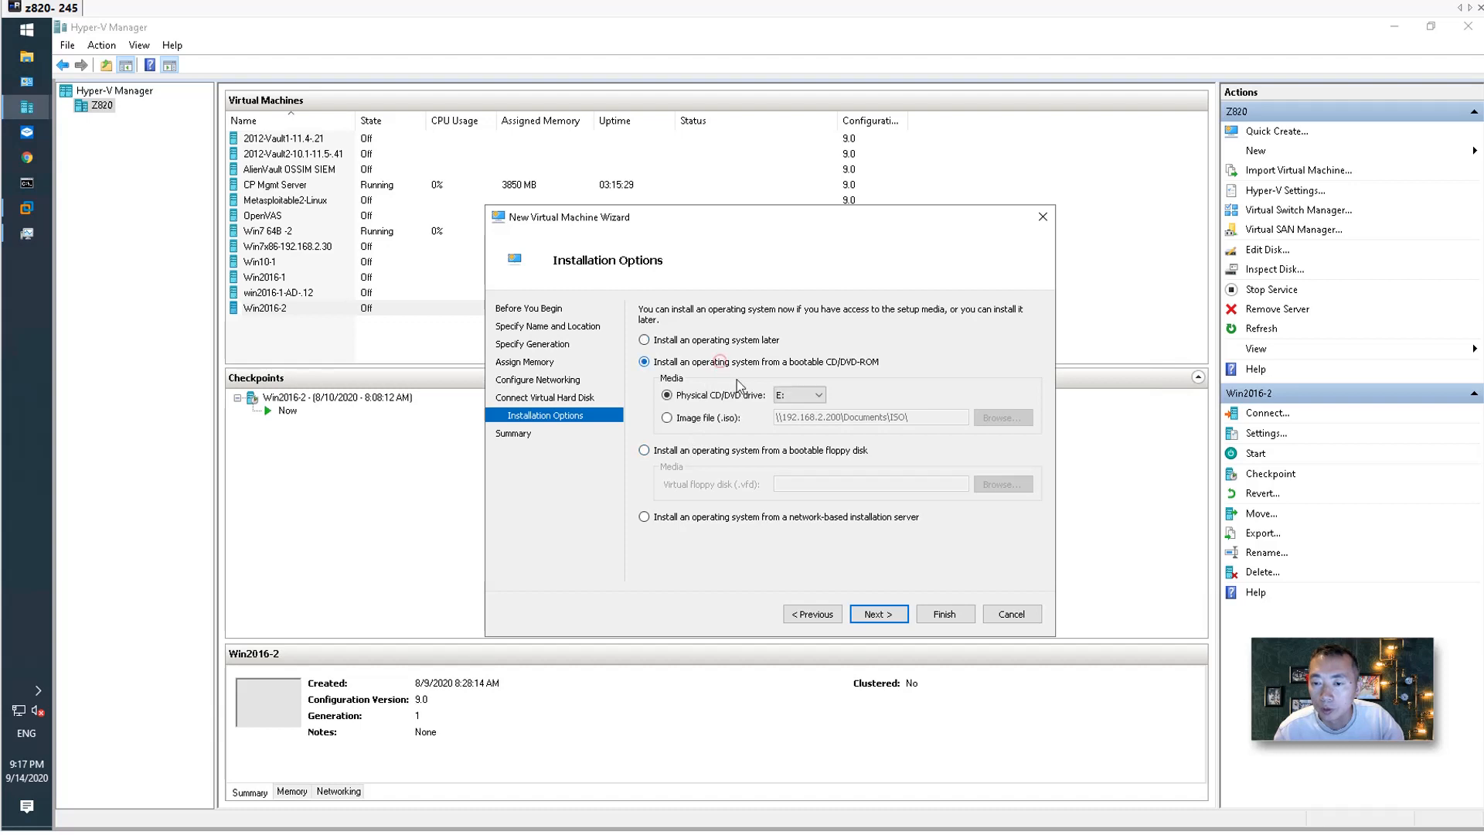
pyautogui.click(705, 420)
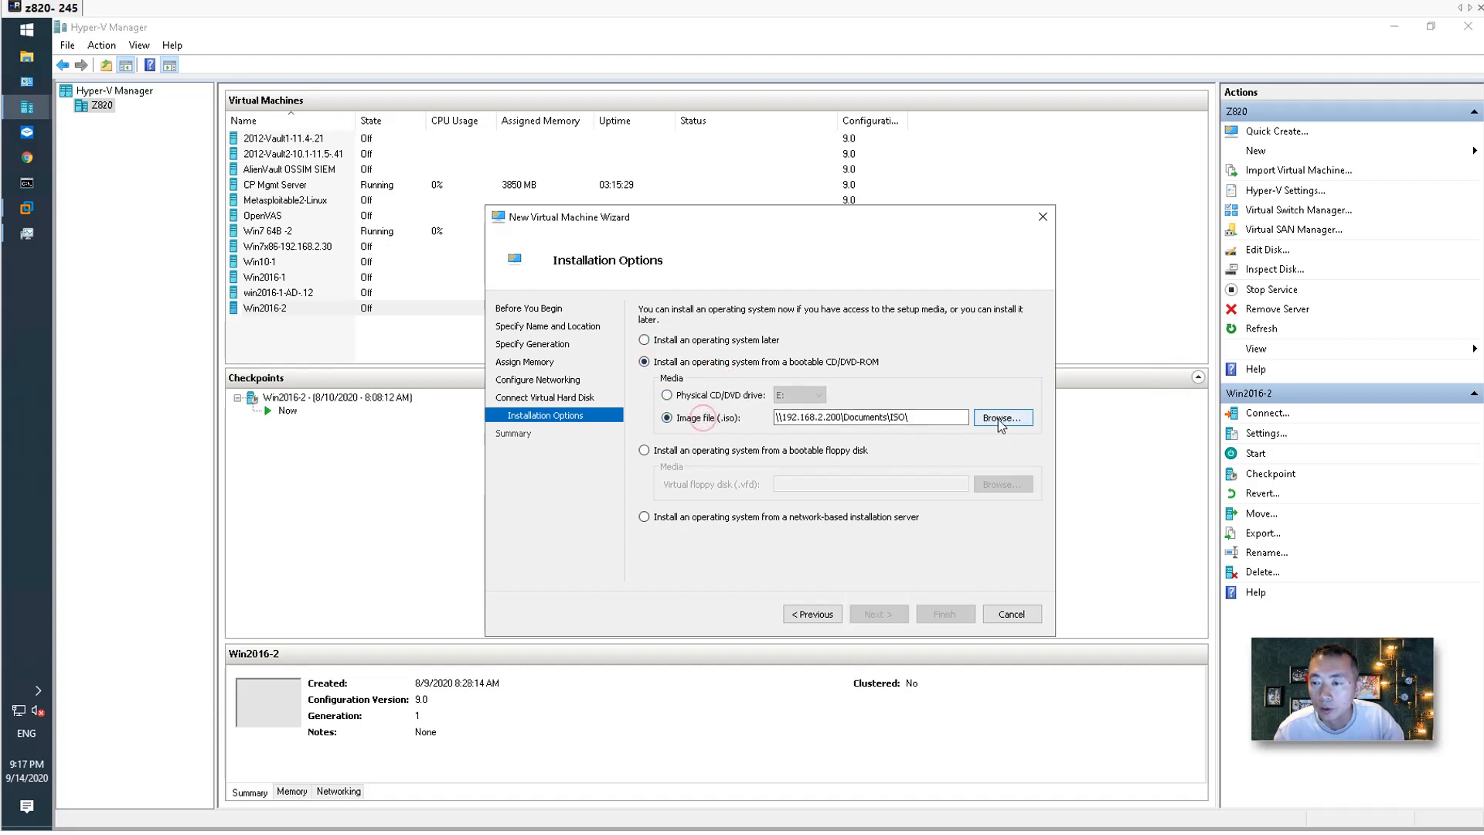
pyautogui.click(1001, 418)
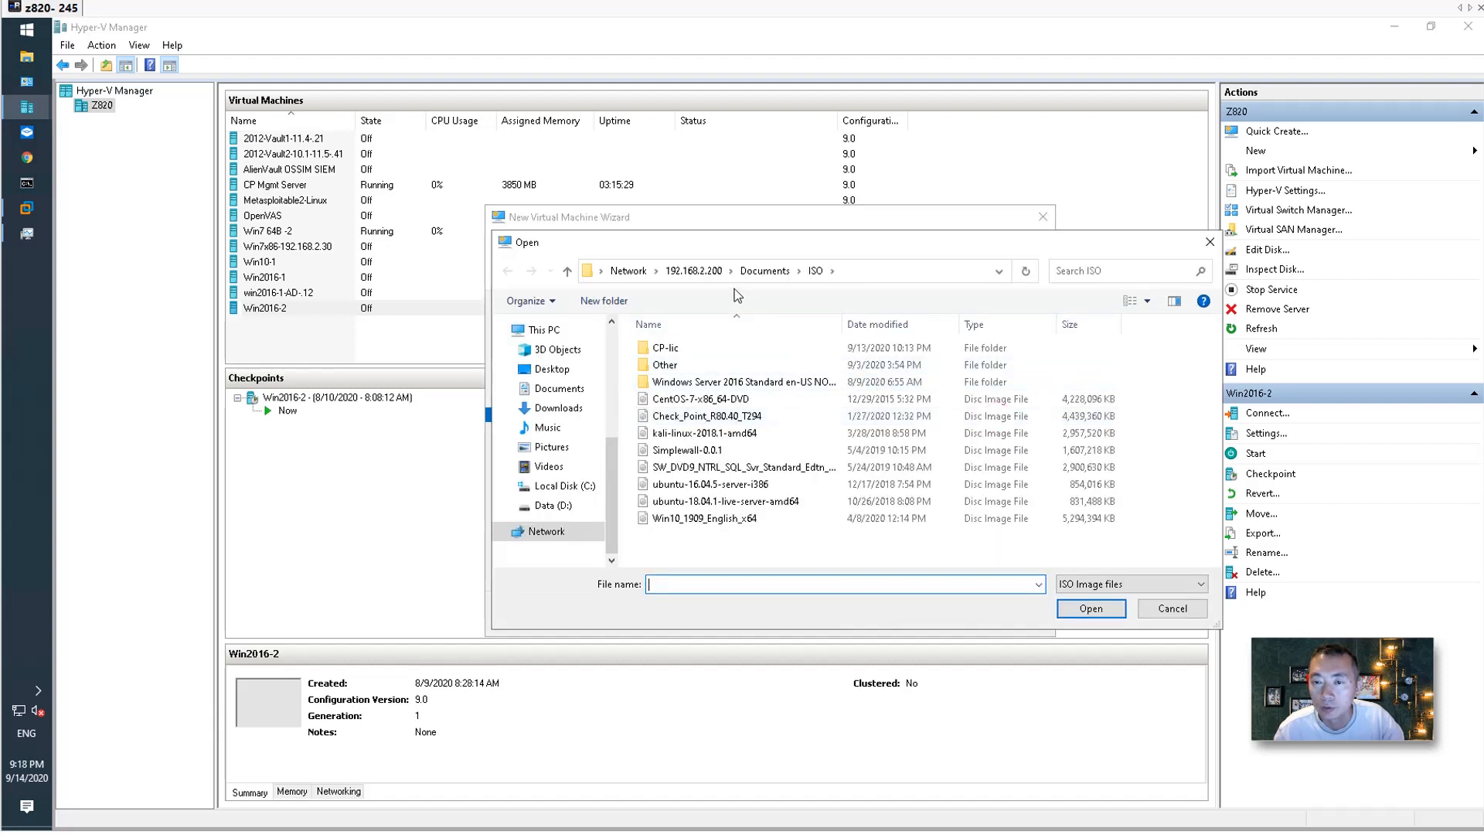
pyautogui.doubleClick(705, 419)
pyautogui.click(877, 613)
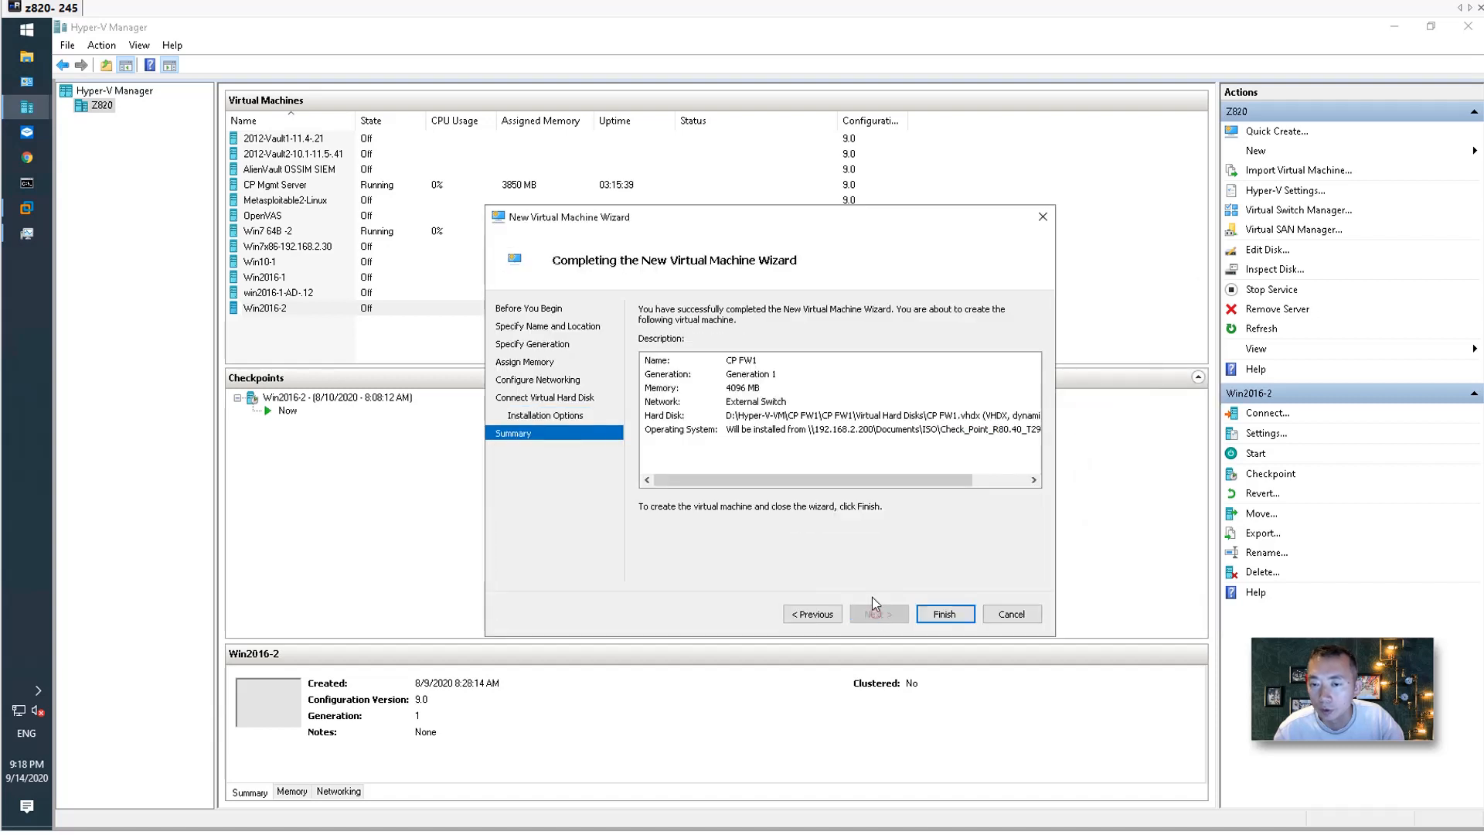
pyautogui.click(946, 613)
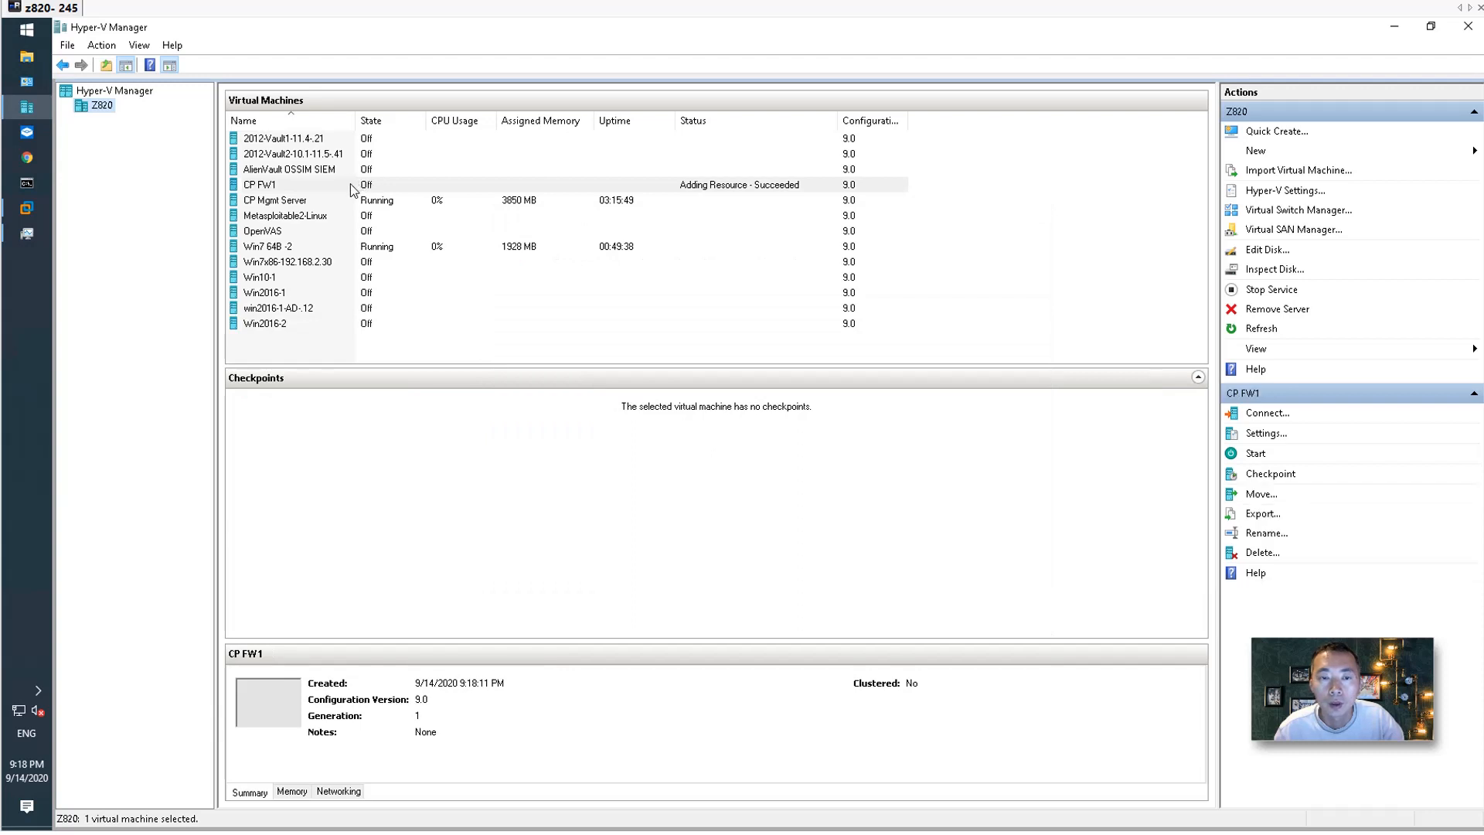
# Give CP FW1 4 virtual processors in its settings.
pyautogui.rightClick(350, 184)
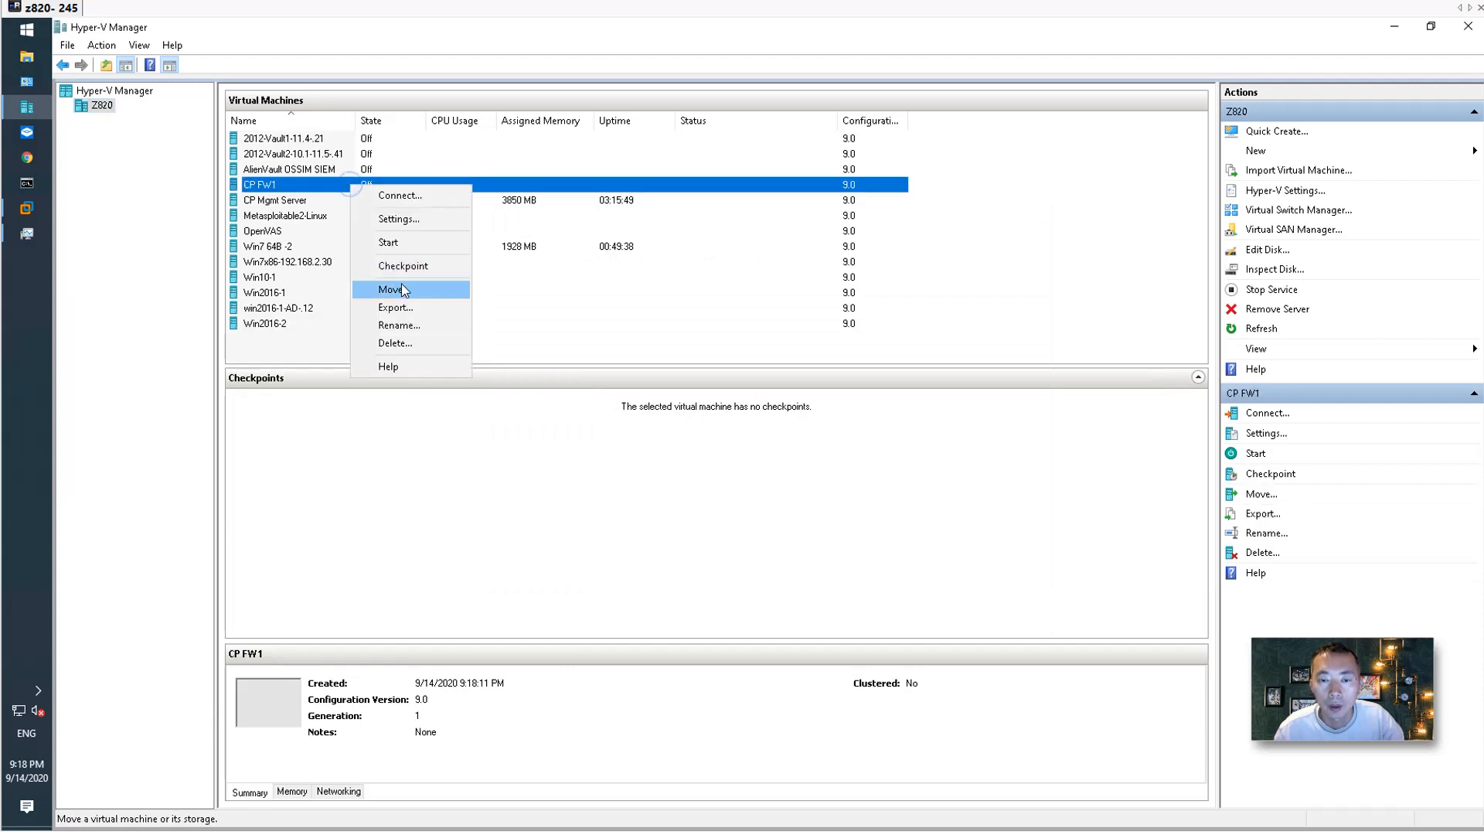
pyautogui.click(406, 221)
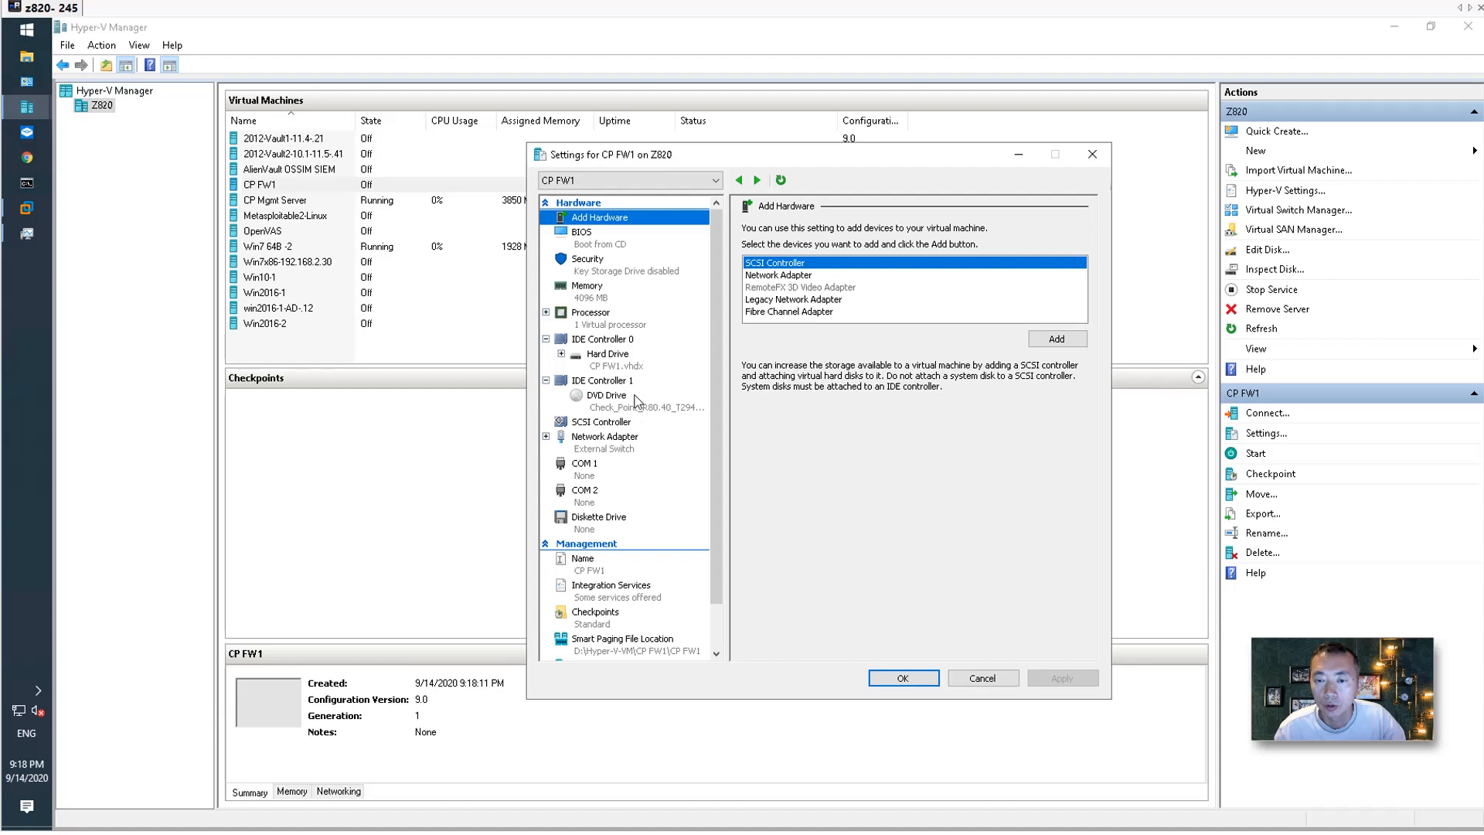
pyautogui.click(614, 324)
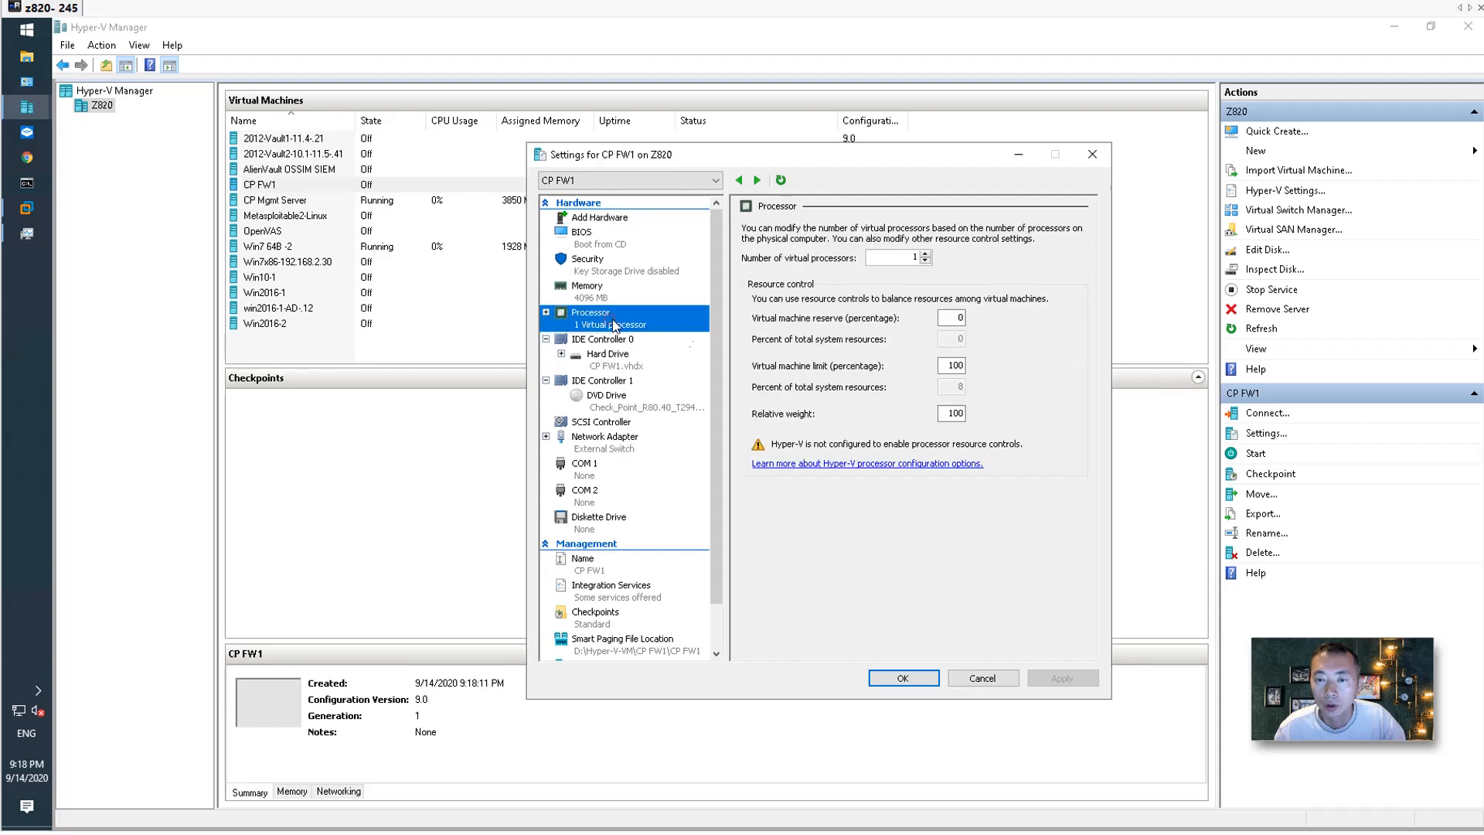
pyautogui.click(925, 253)
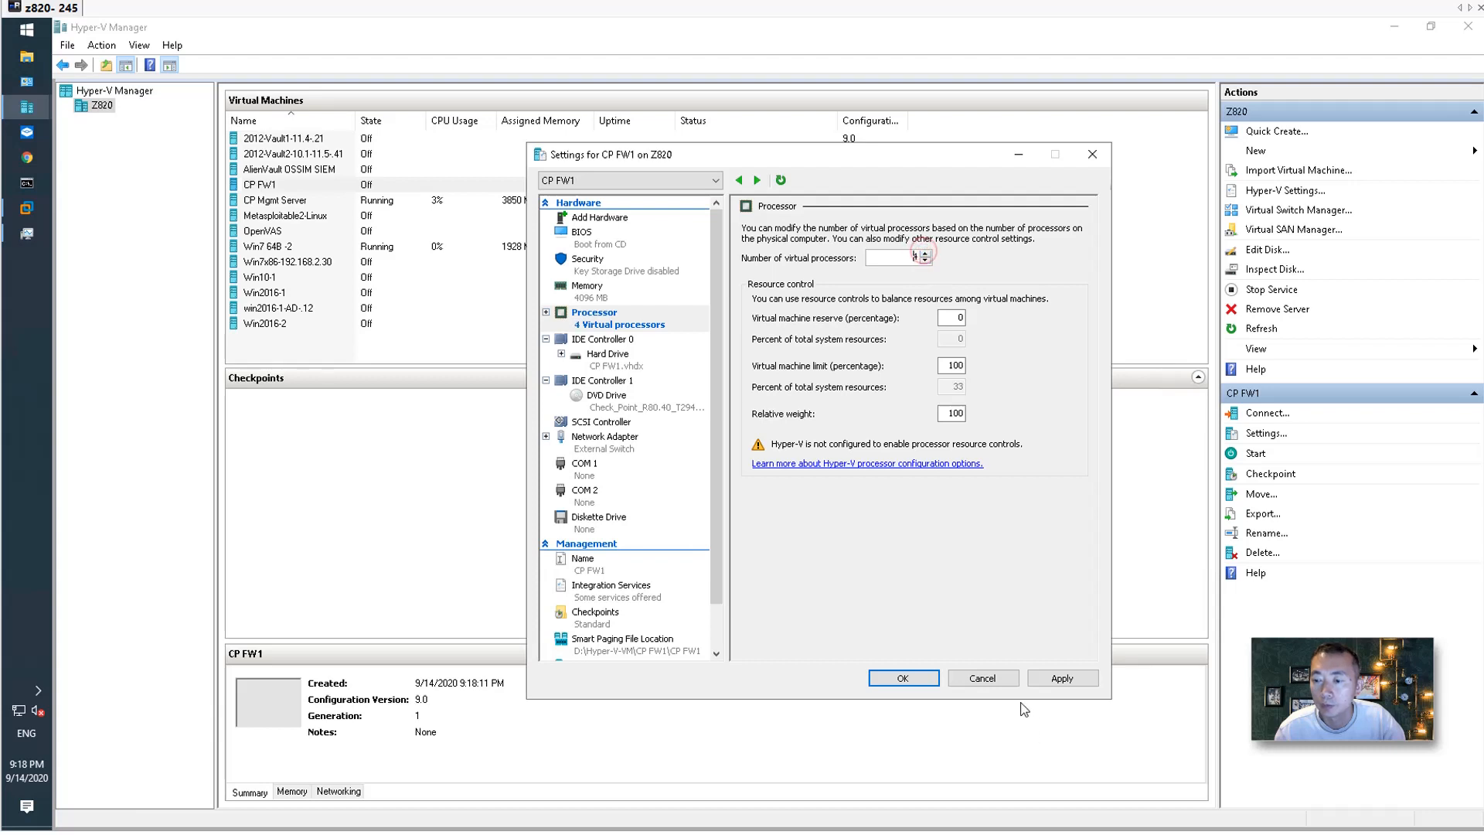
pyautogui.click(1062, 678)
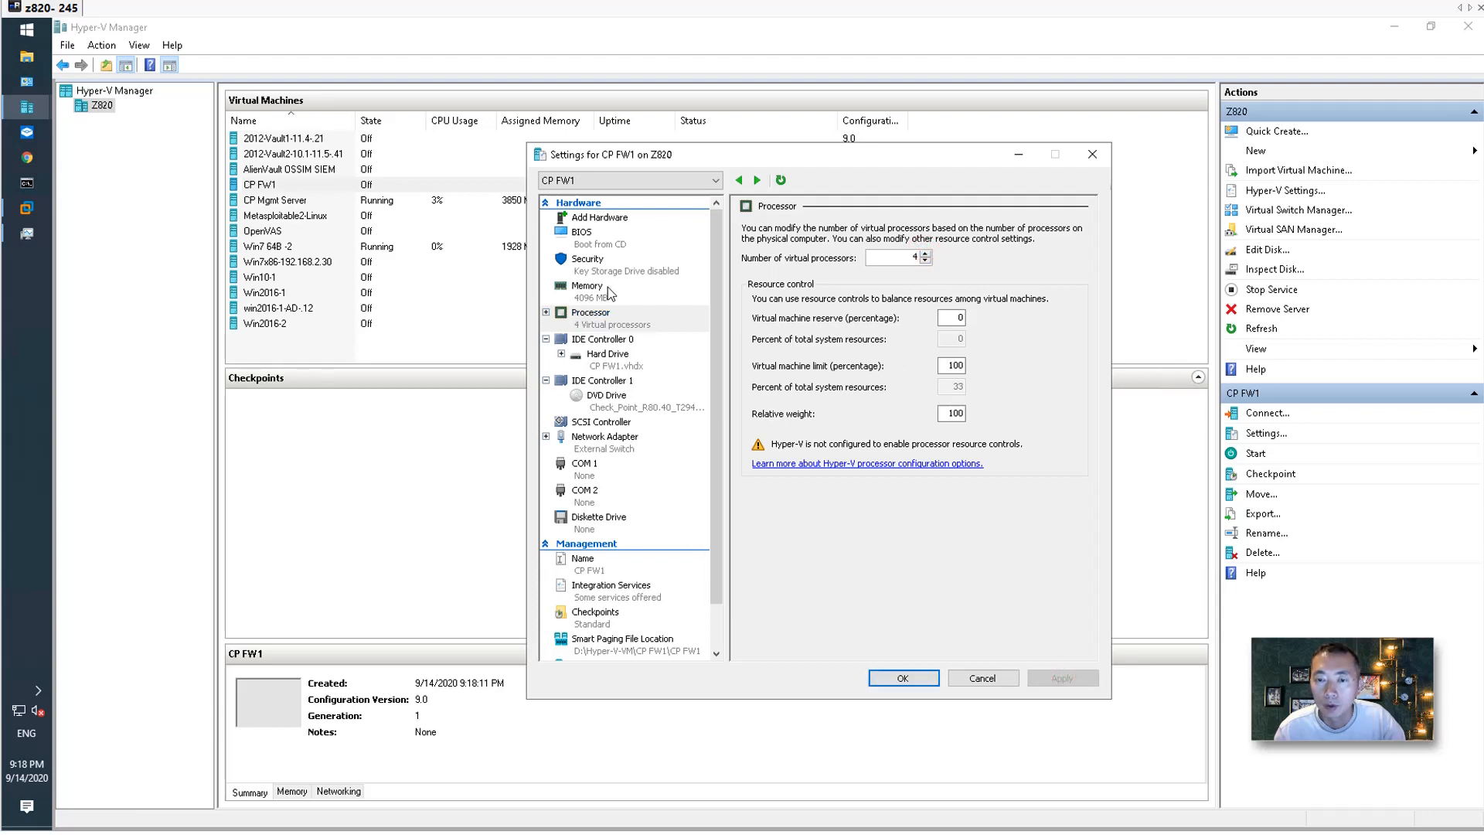
# Add a second network adapter to CP FW1 on the Internal Switch and save.
pyautogui.click(626, 450)
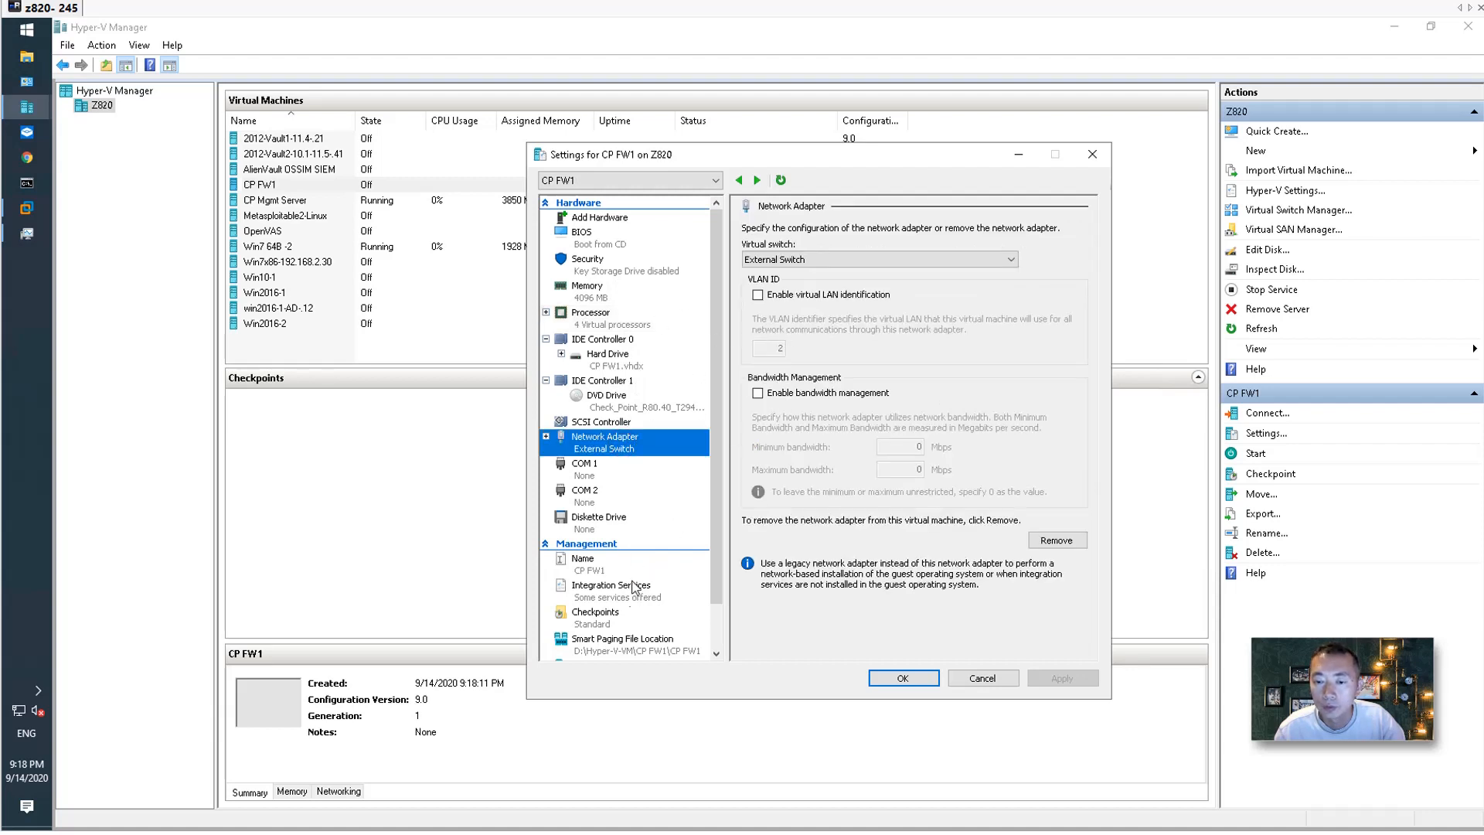
pyautogui.click(722, 623)
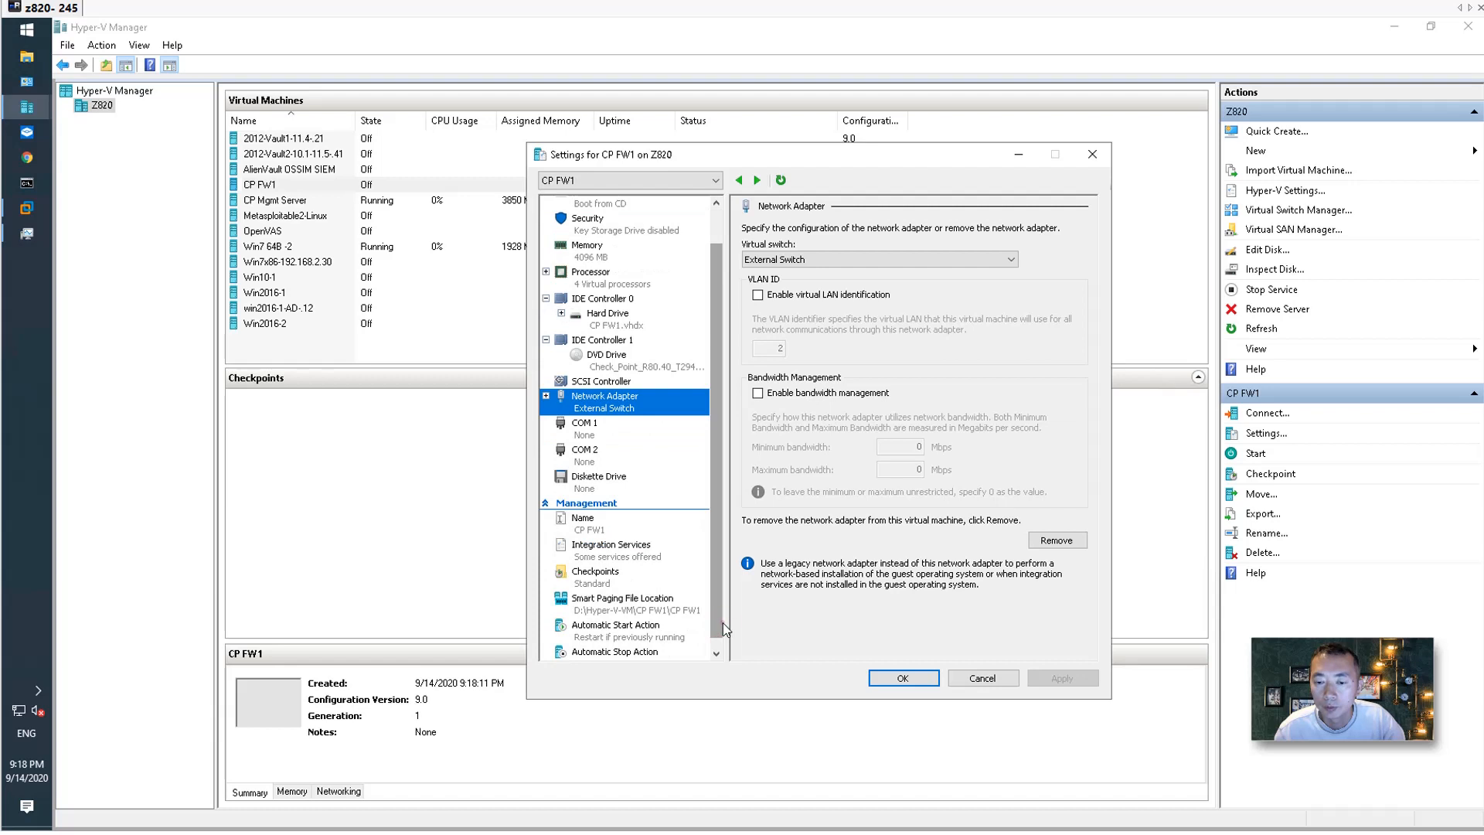
pyautogui.scroll(1, 685, 256)
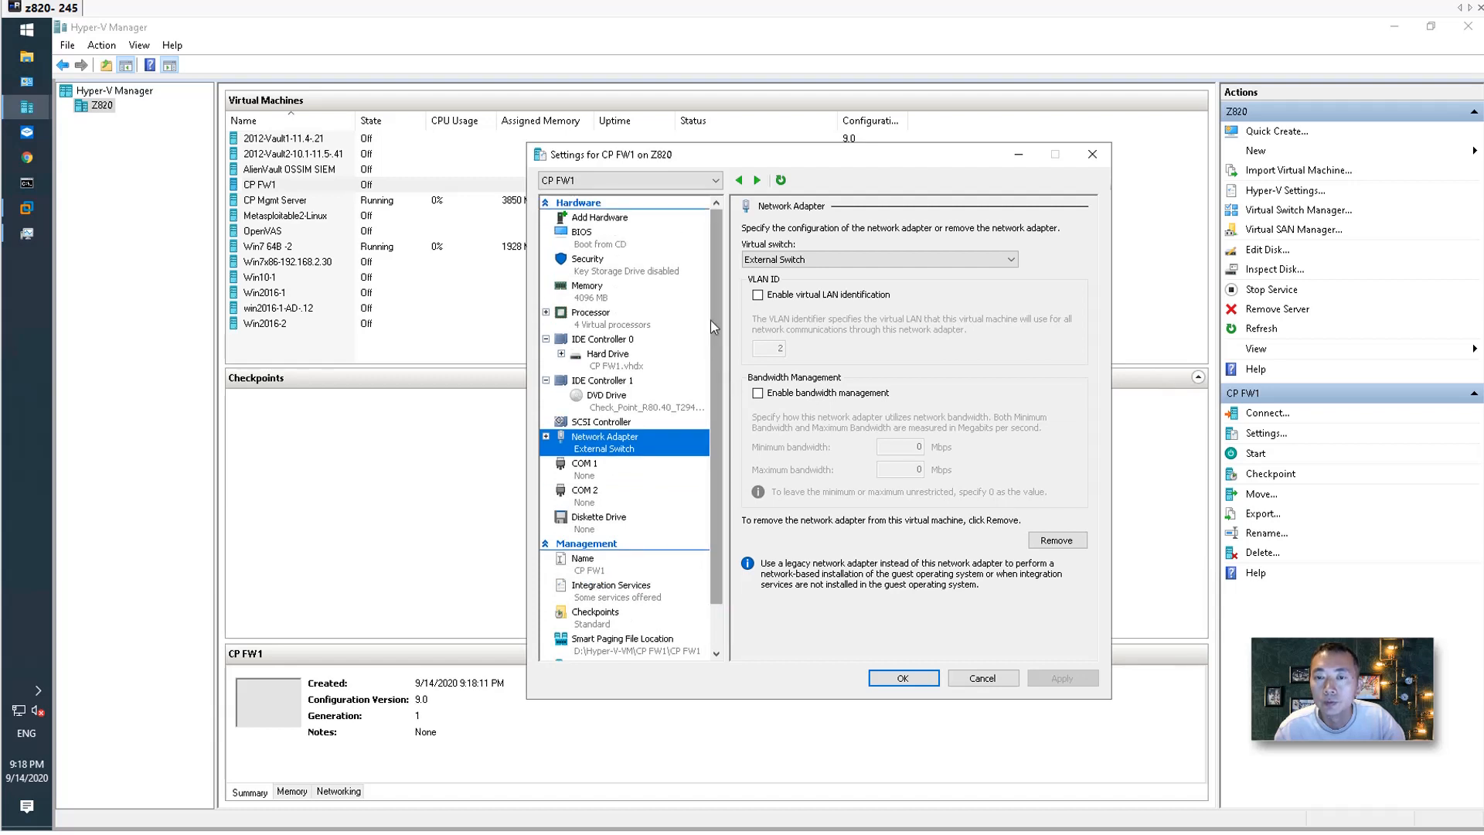
pyautogui.click(615, 220)
pyautogui.click(819, 275)
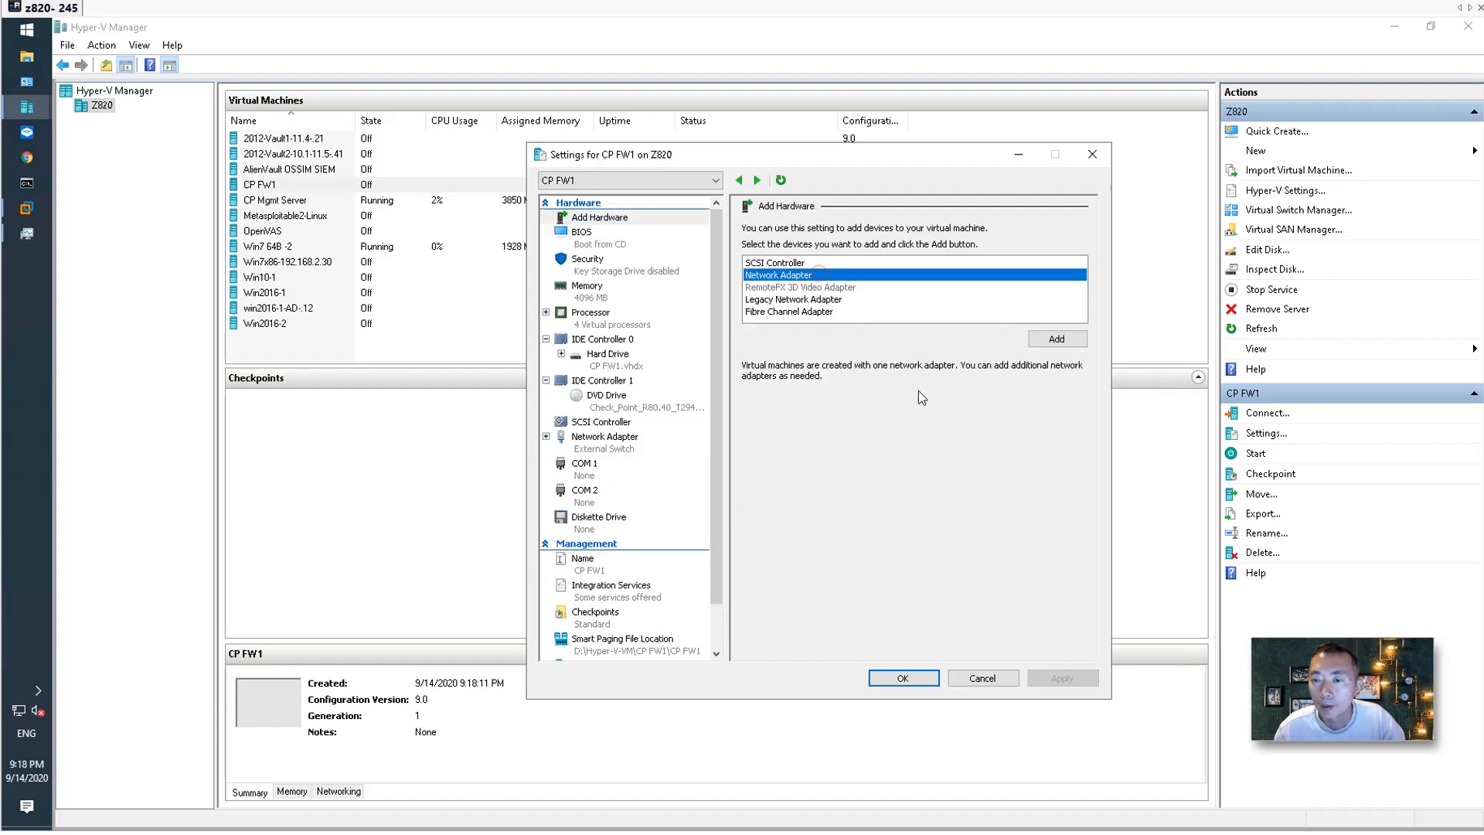
pyautogui.click(1057, 338)
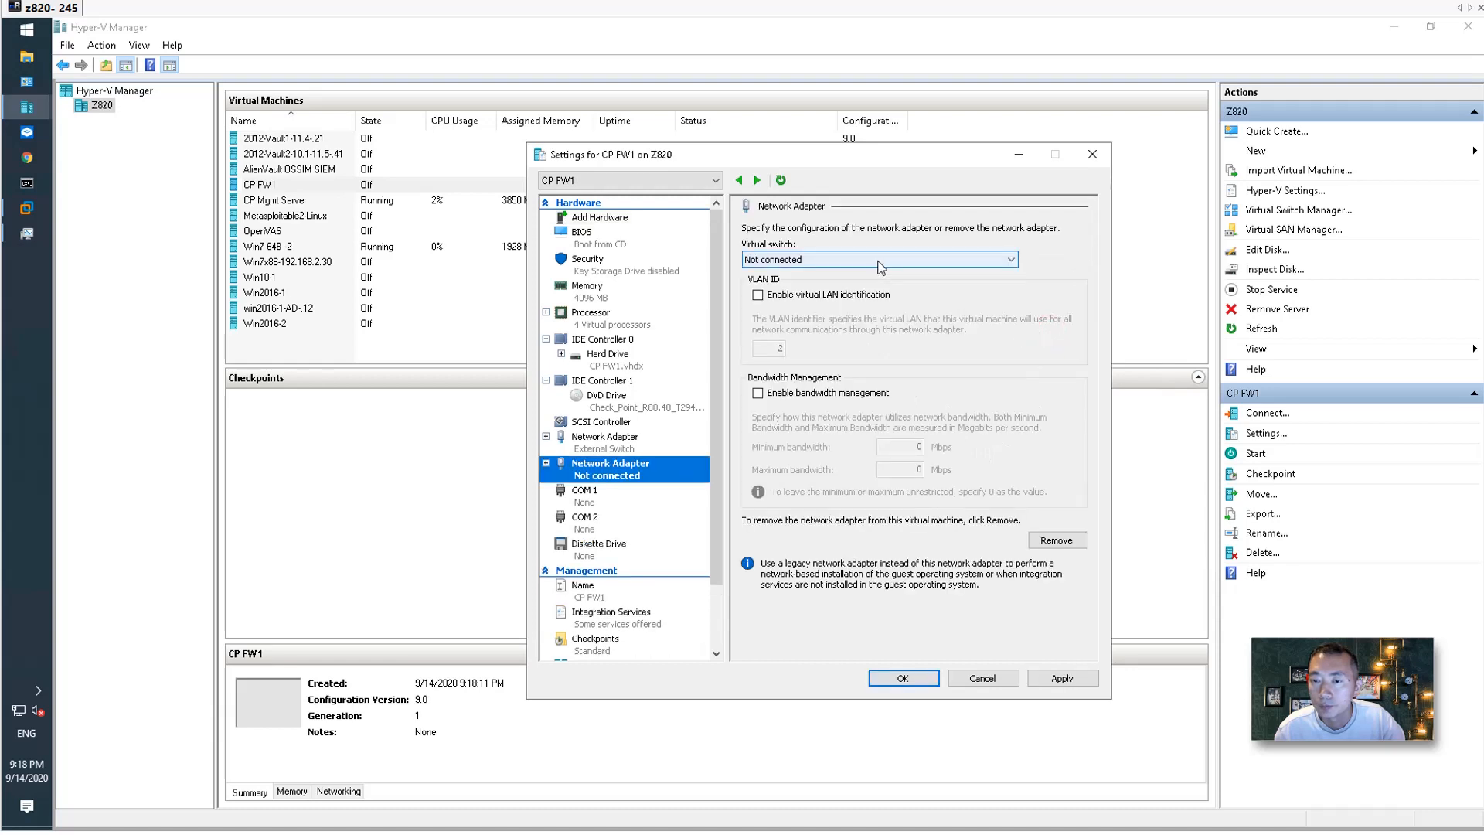
pyautogui.click(876, 260)
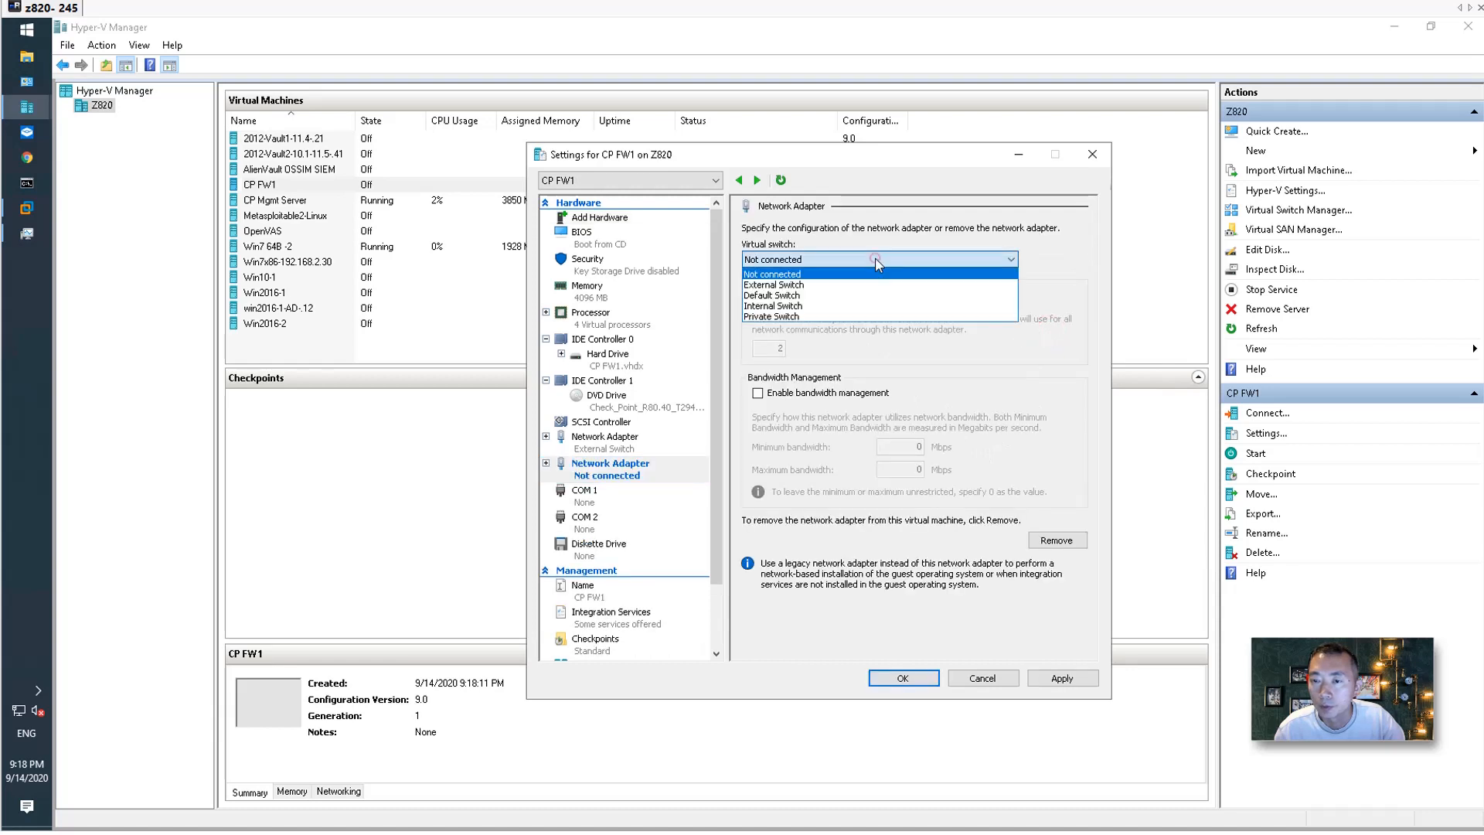
pyautogui.click(860, 305)
pyautogui.click(930, 680)
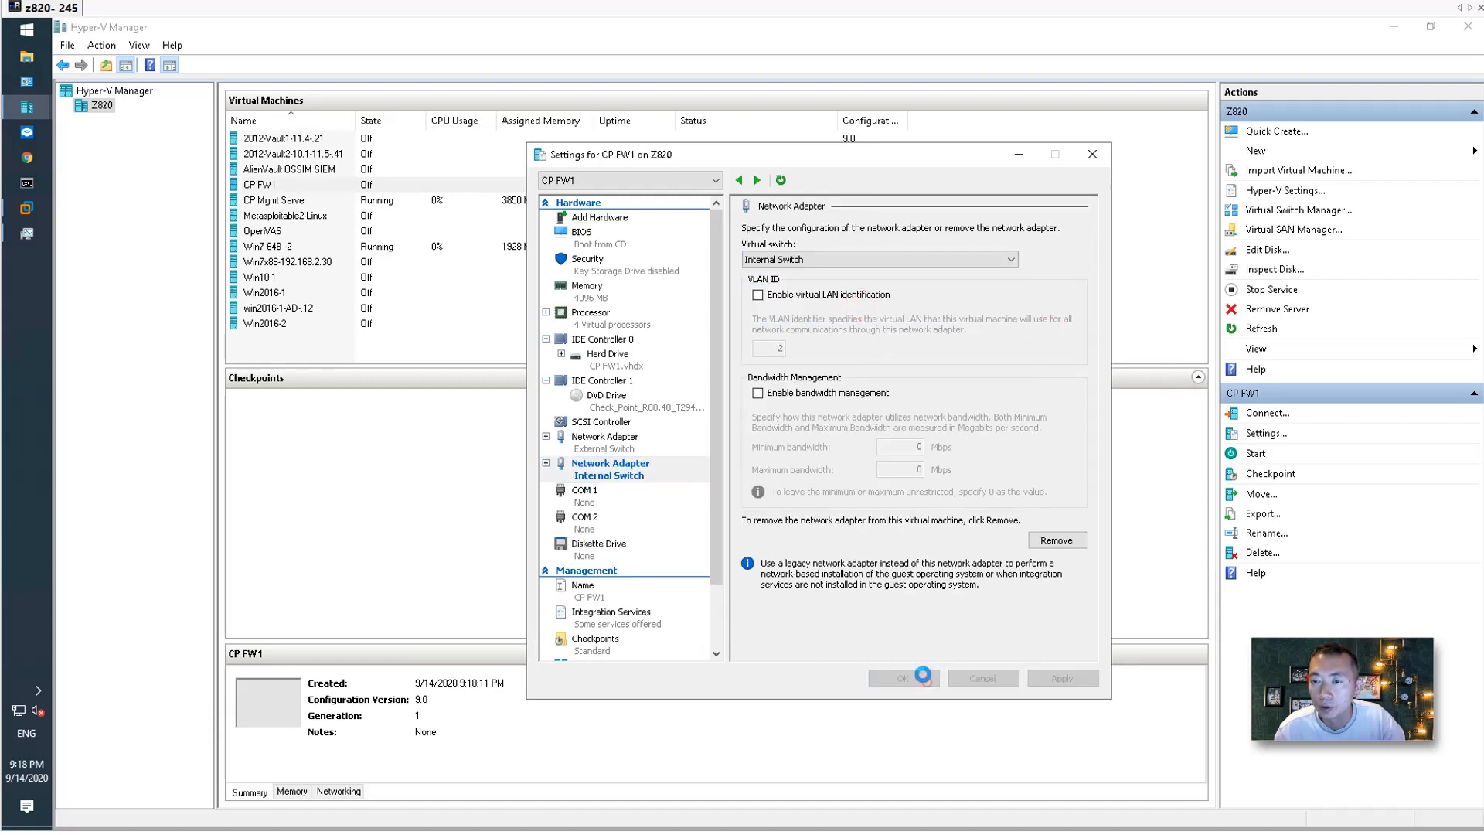
pyautogui.rightClick(437, 191)
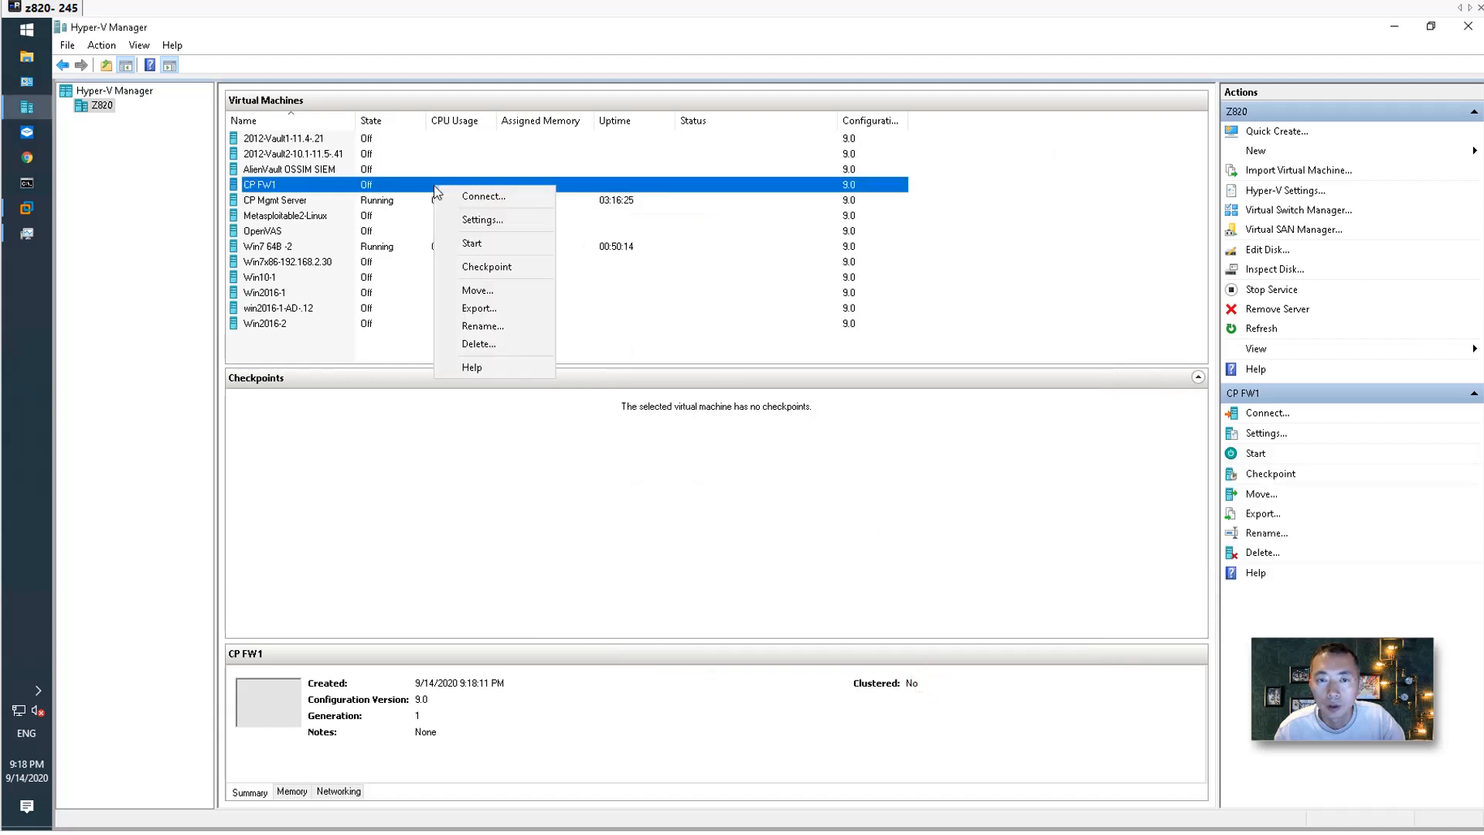
# Add a third network adapter to CP FW1 connected to the Private Switch and save.
pyautogui.click(471, 220)
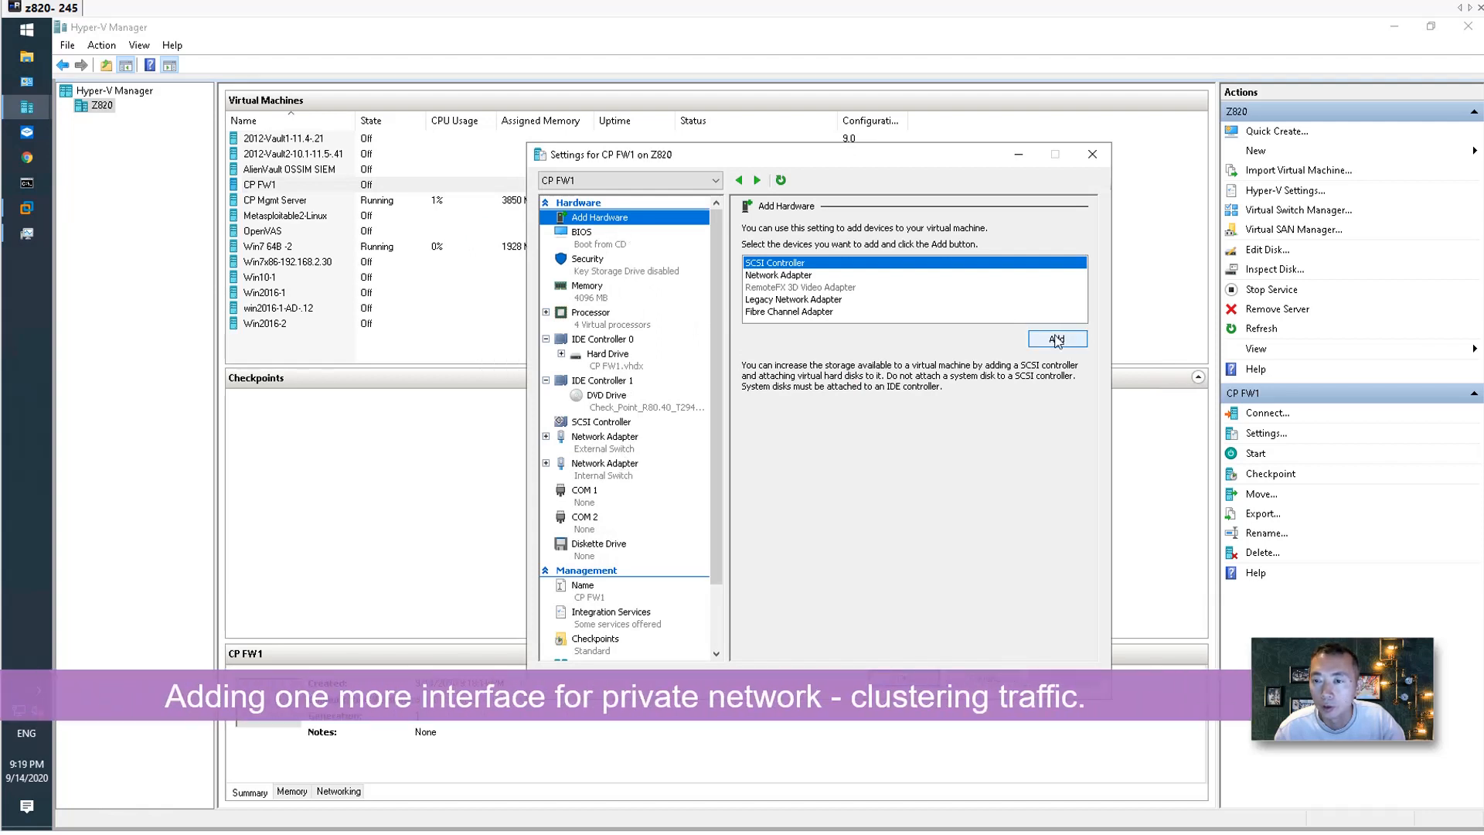
pyautogui.click(912, 276)
pyautogui.click(1055, 339)
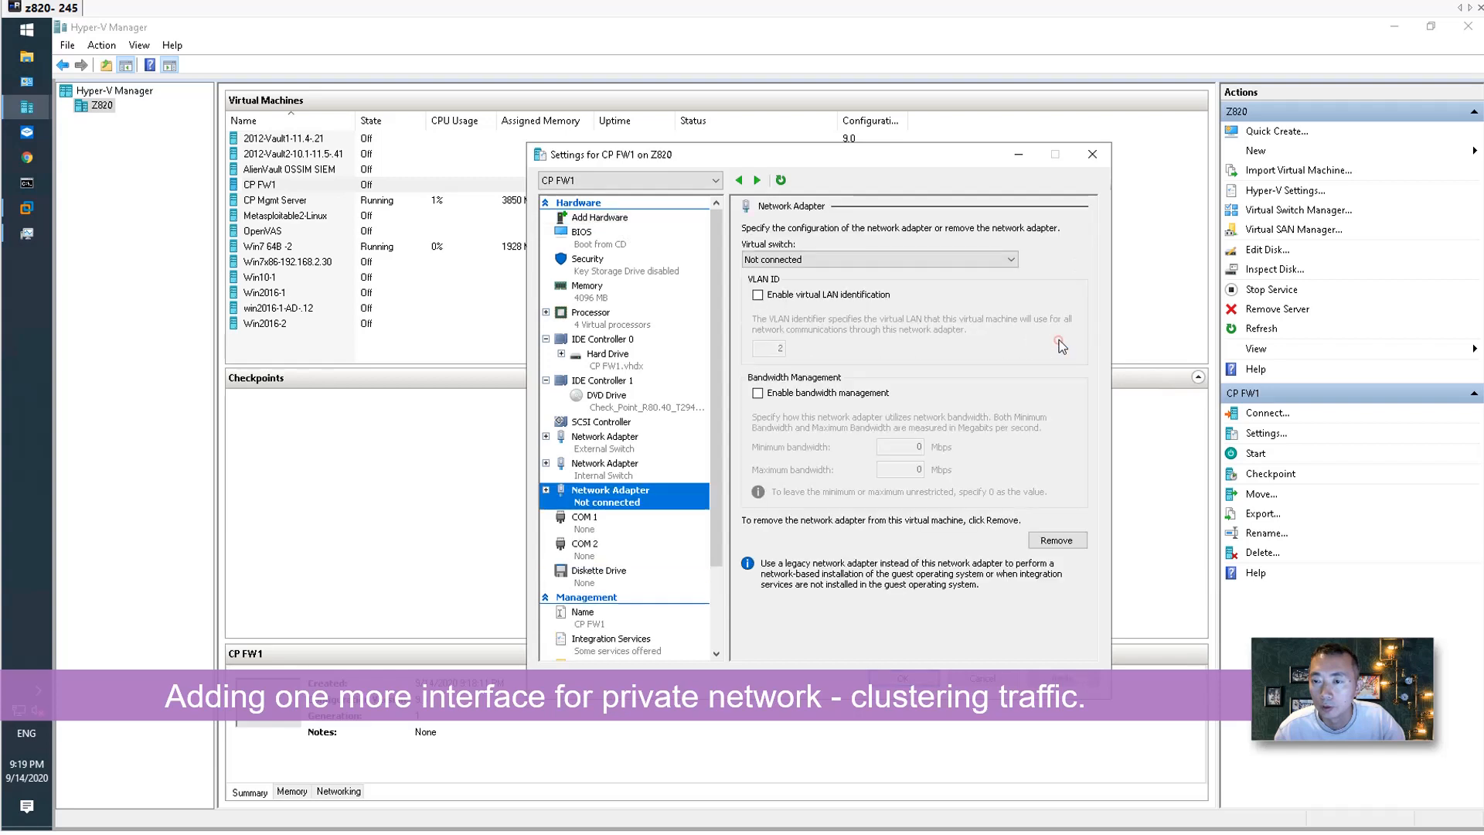
pyautogui.click(830, 259)
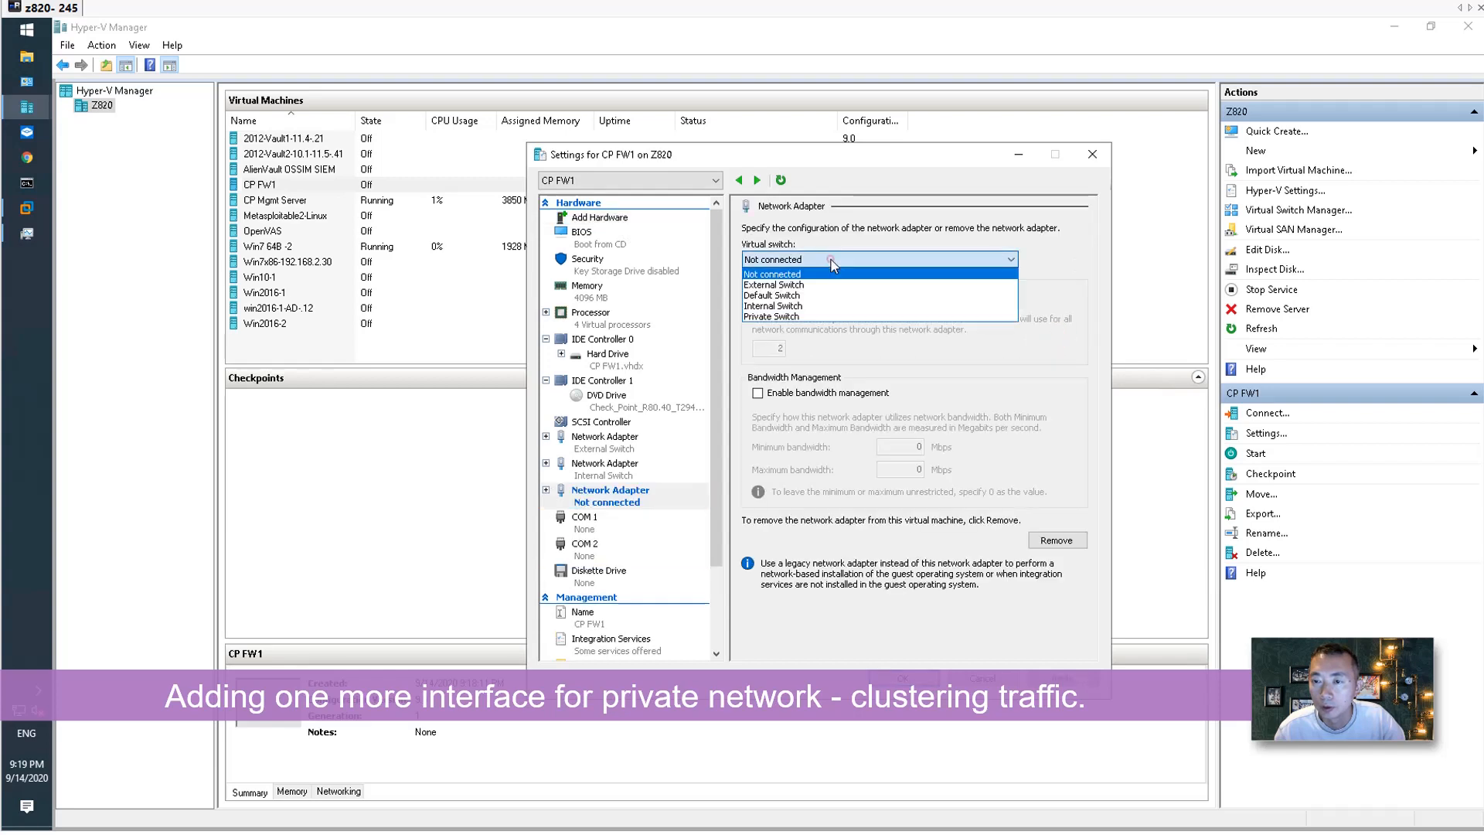
pyautogui.click(808, 317)
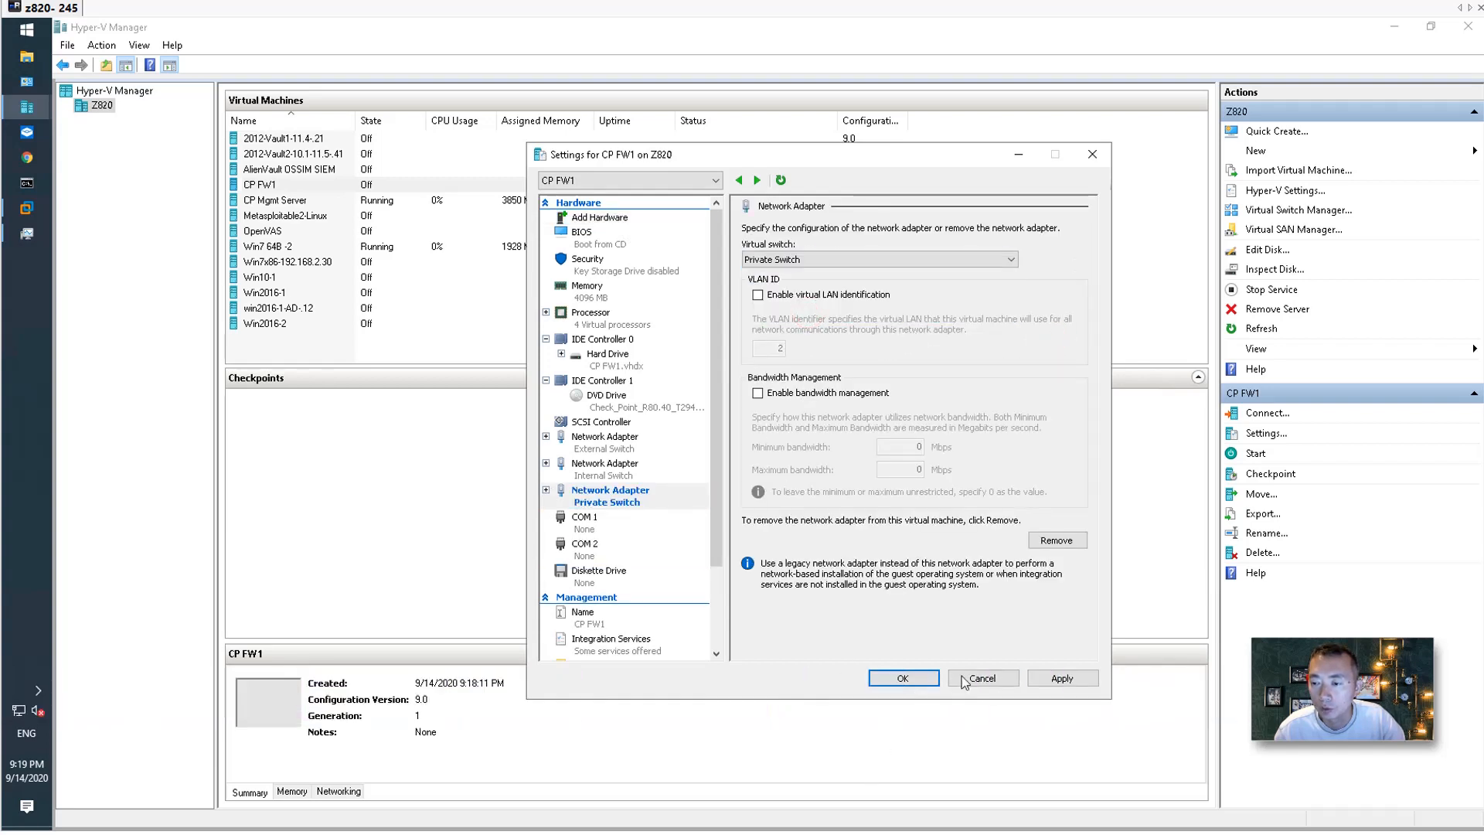
pyautogui.click(1061, 677)
pyautogui.click(903, 678)
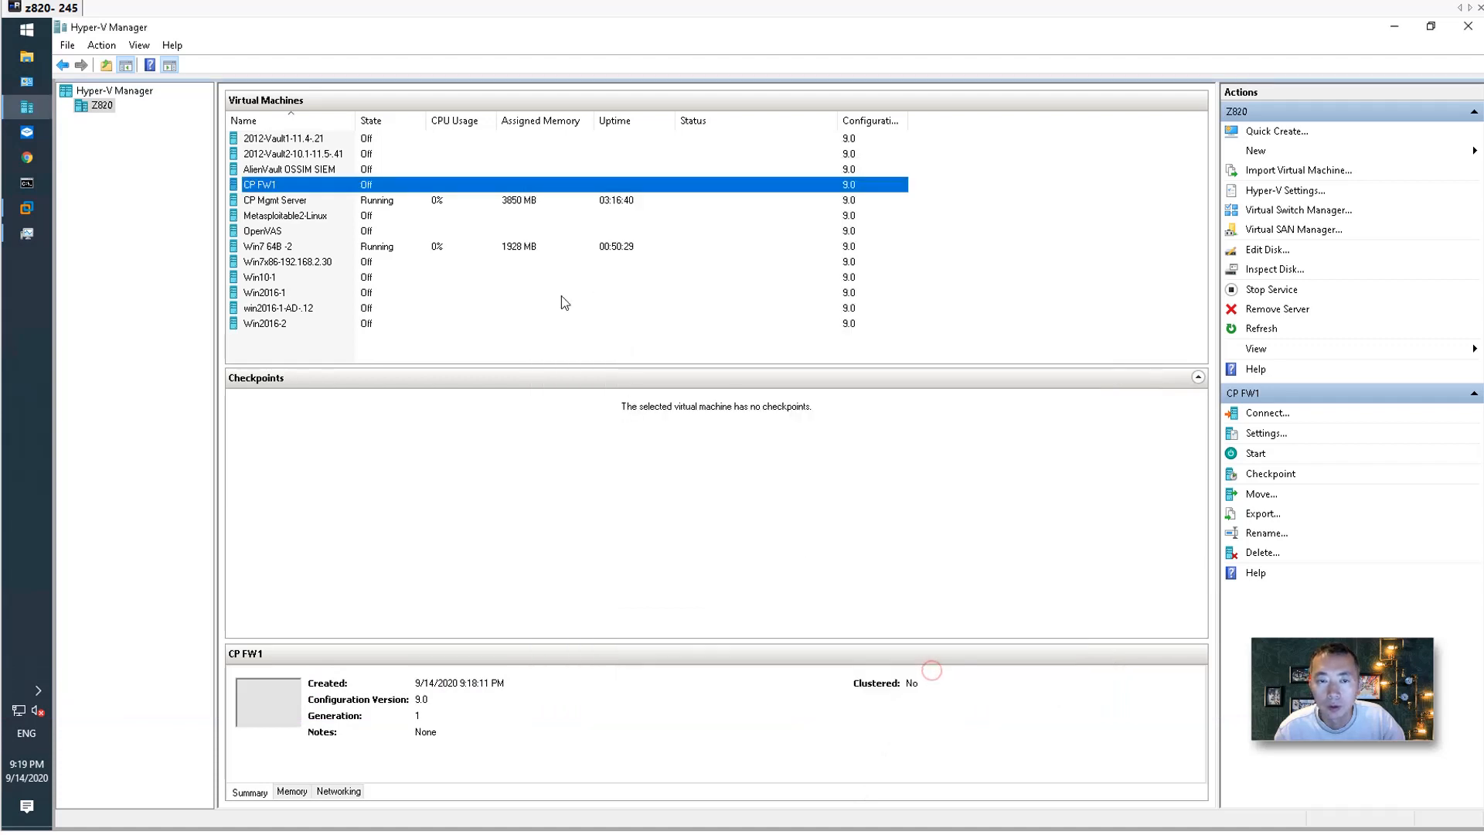
# Start CP FW1 and connect to its console.
pyautogui.rightClick(480, 185)
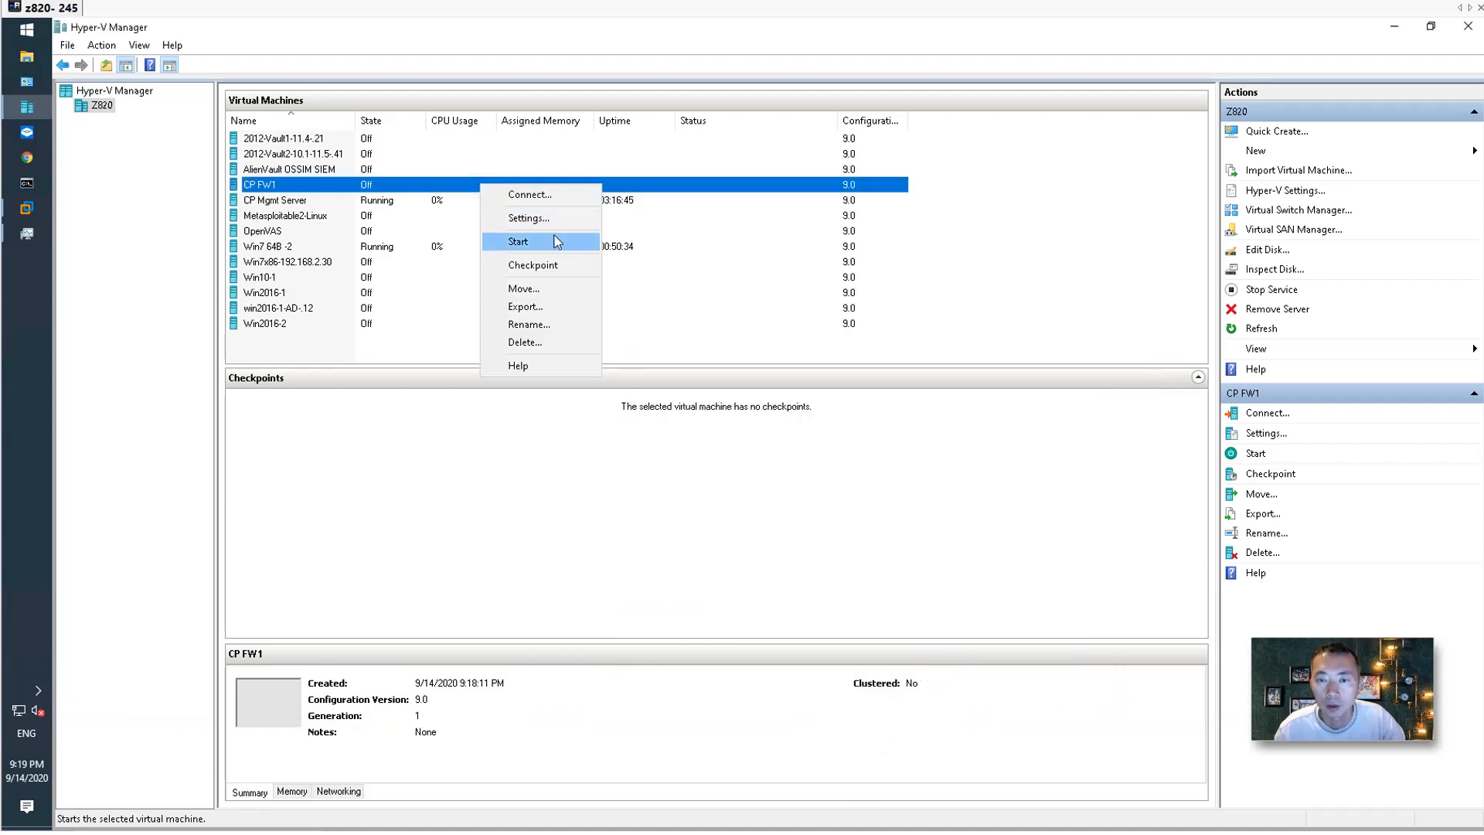
pyautogui.click(541, 264)
pyautogui.rightClick(466, 183)
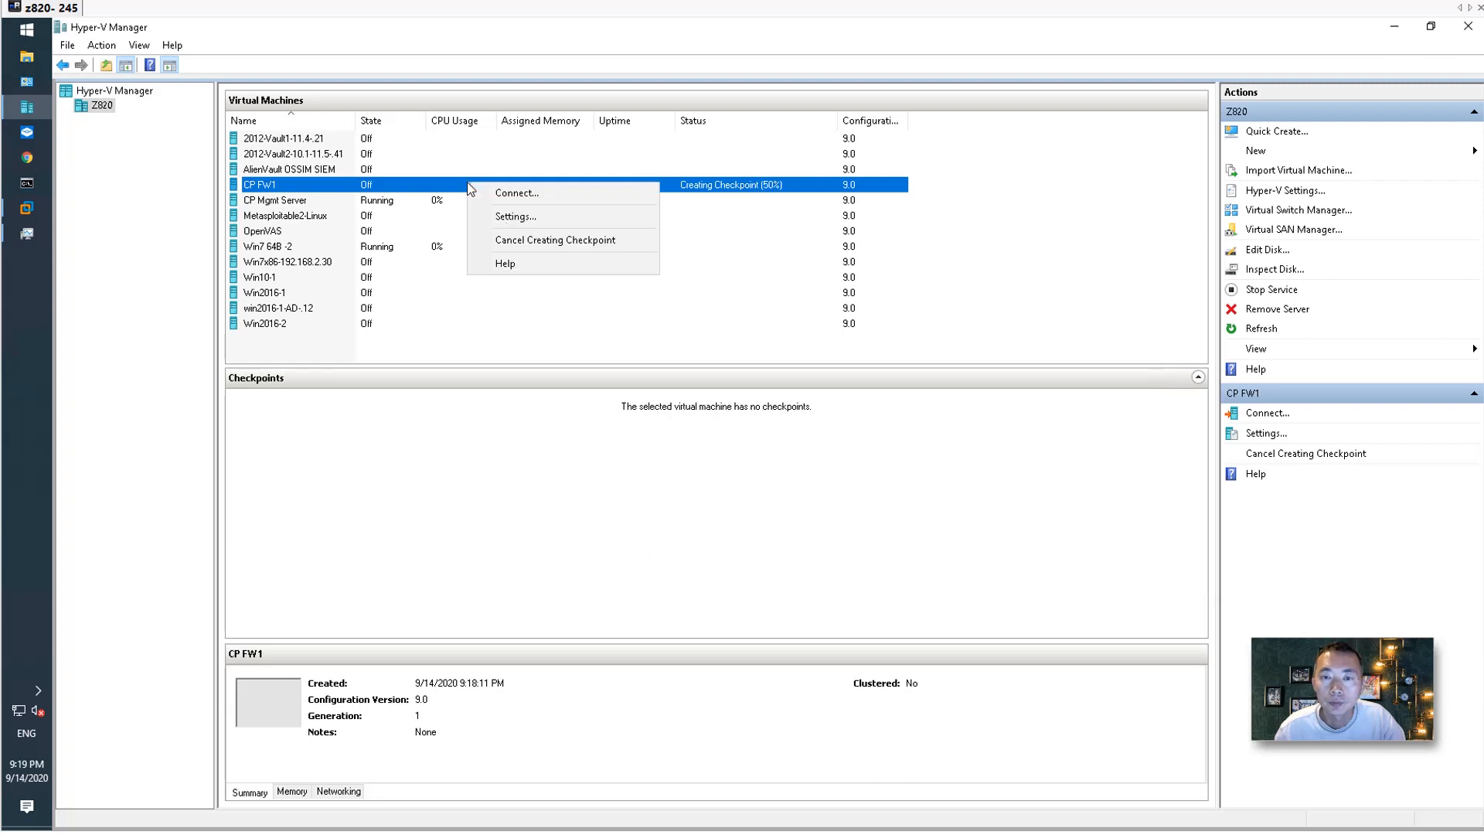
pyautogui.click(549, 192)
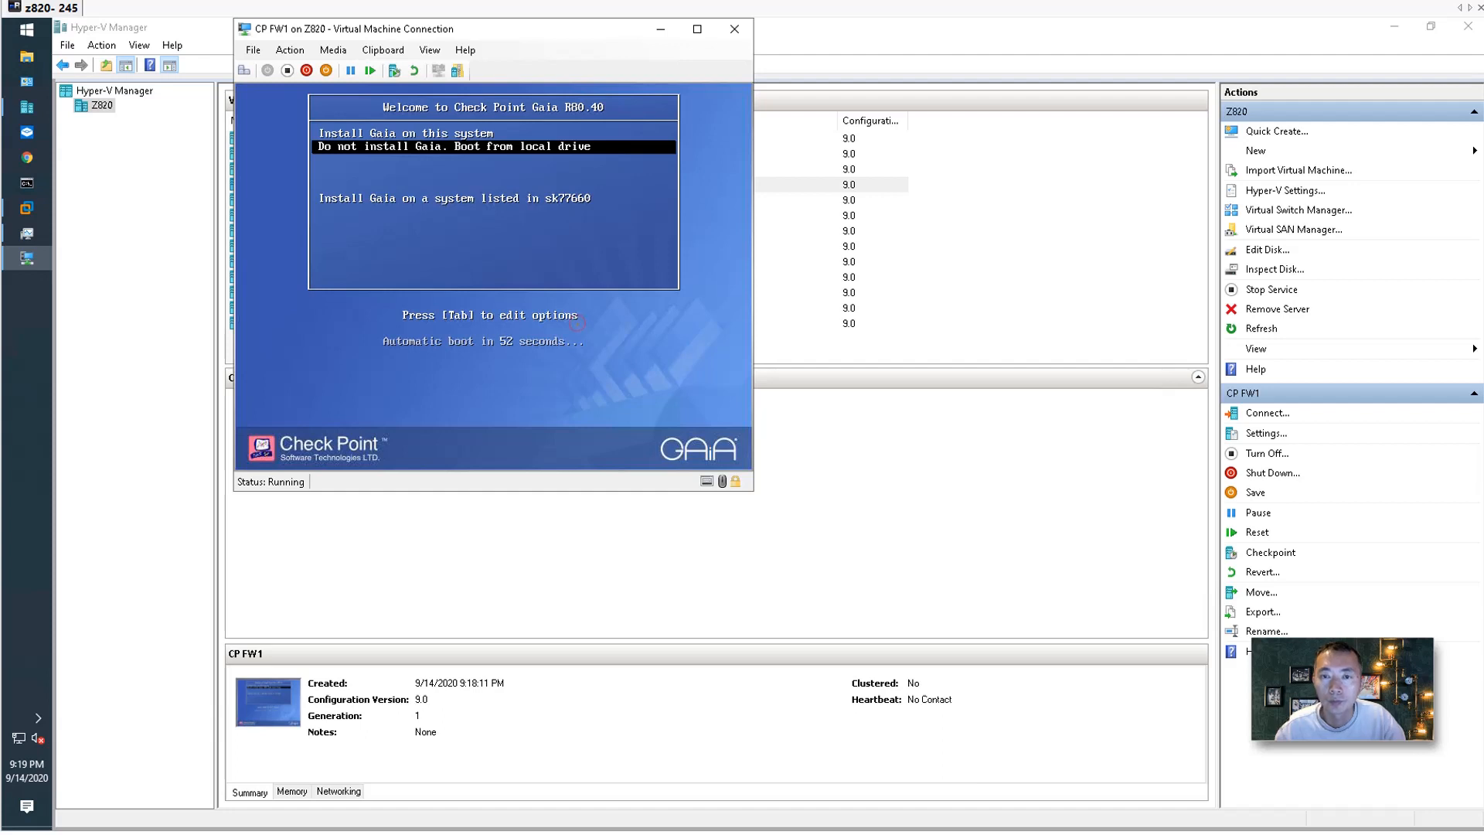
# Choose 'Install Gaia on this system' and move the console window to the top.
pyautogui.press('Up')
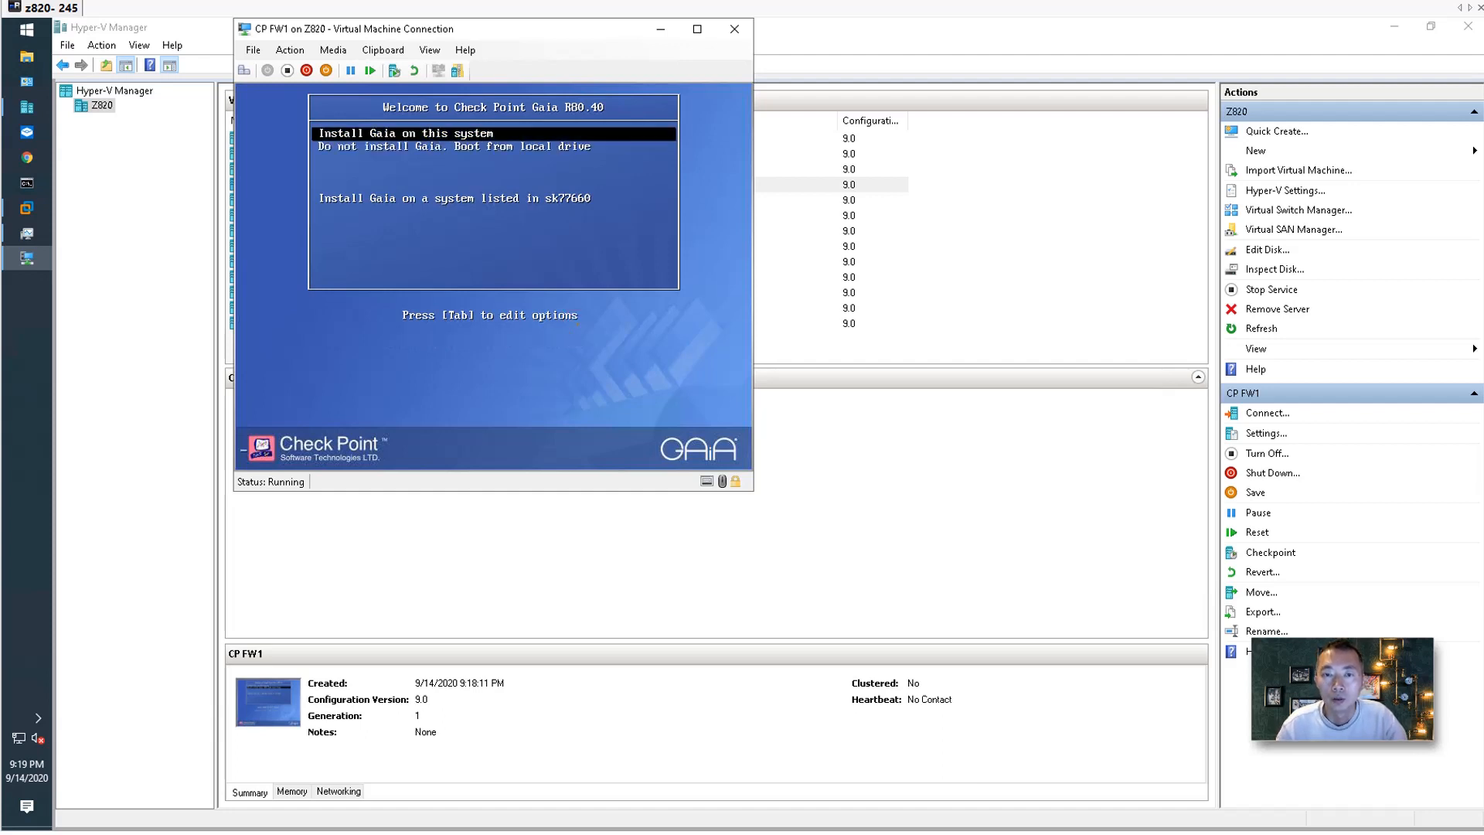
pyautogui.press('Return')
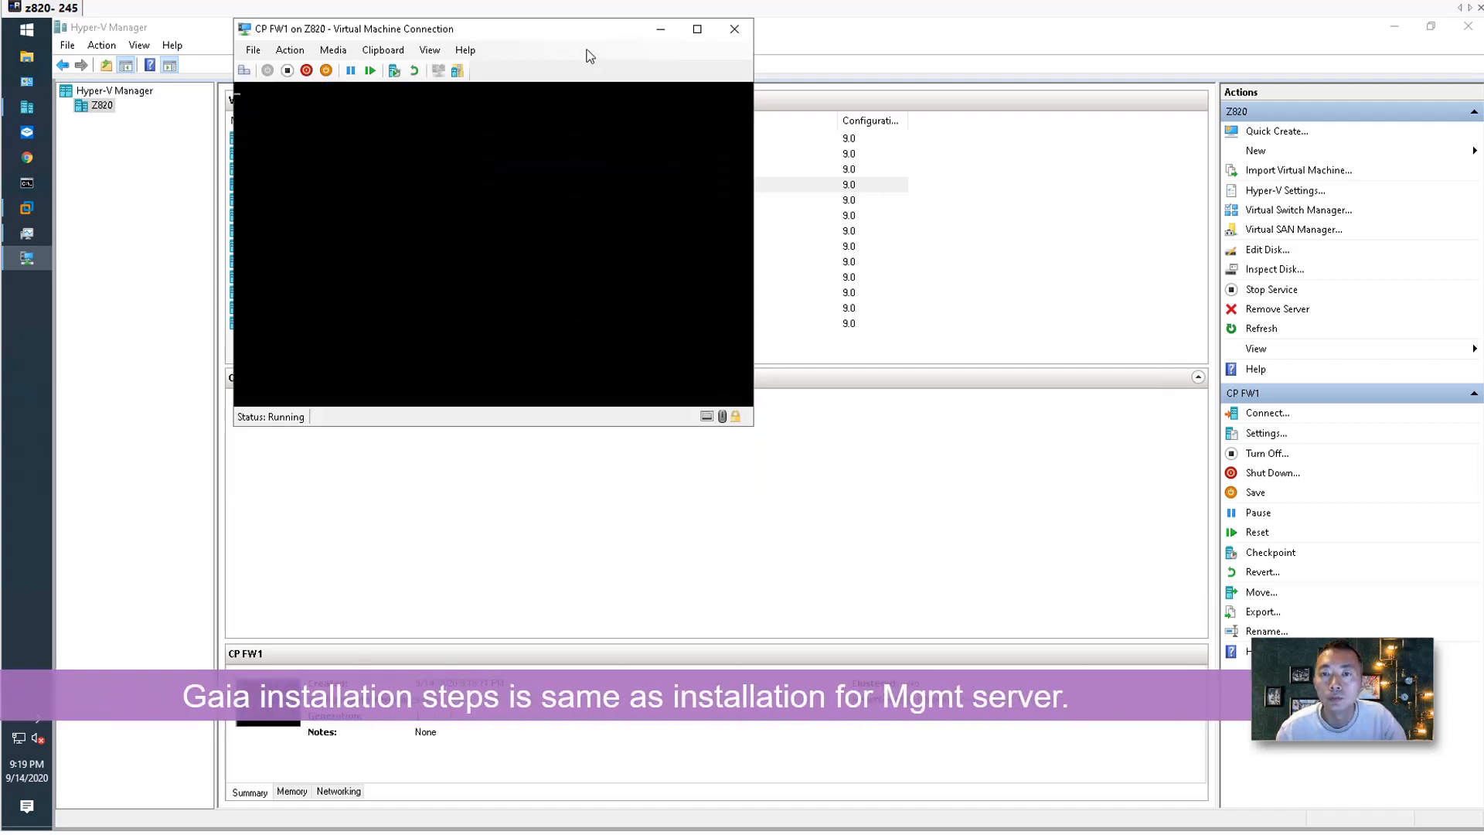
pyautogui.moveTo(573, 29); pyautogui.dragTo(938, 249)
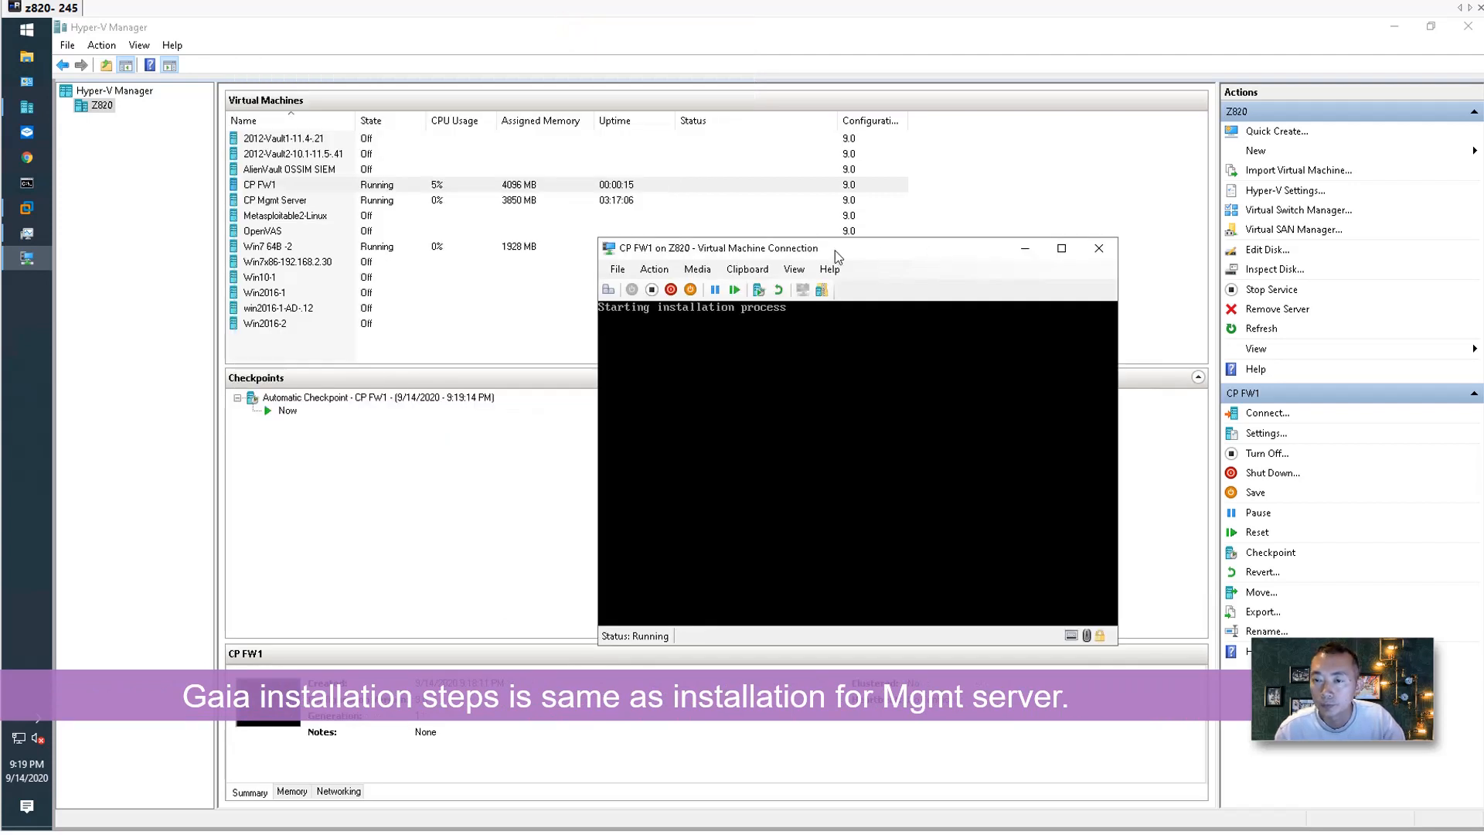
pyautogui.moveTo(681, 247); pyautogui.dragTo(547, 211)
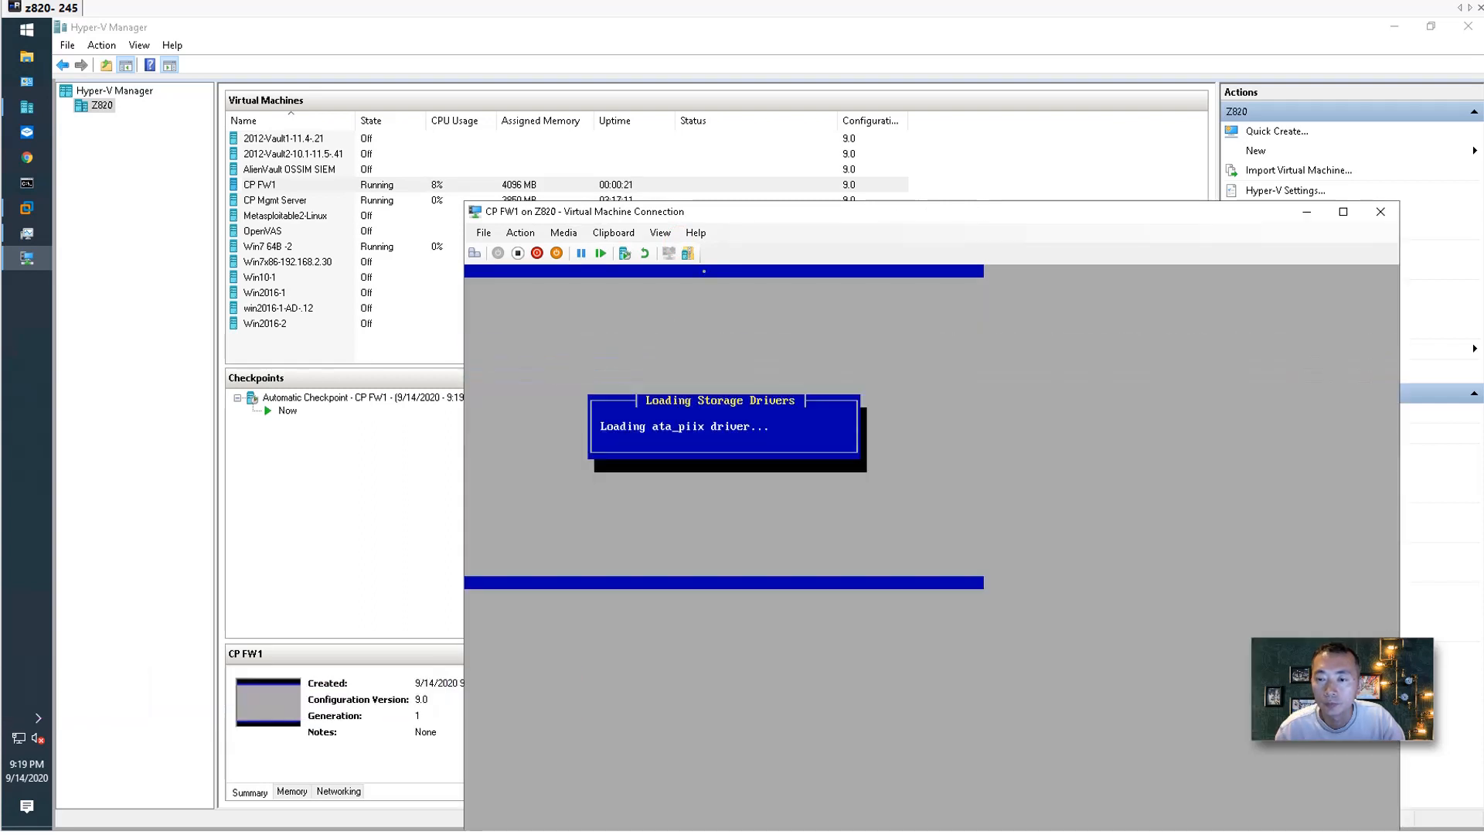
pyautogui.moveTo(725, 215); pyautogui.dragTo(572, 37)
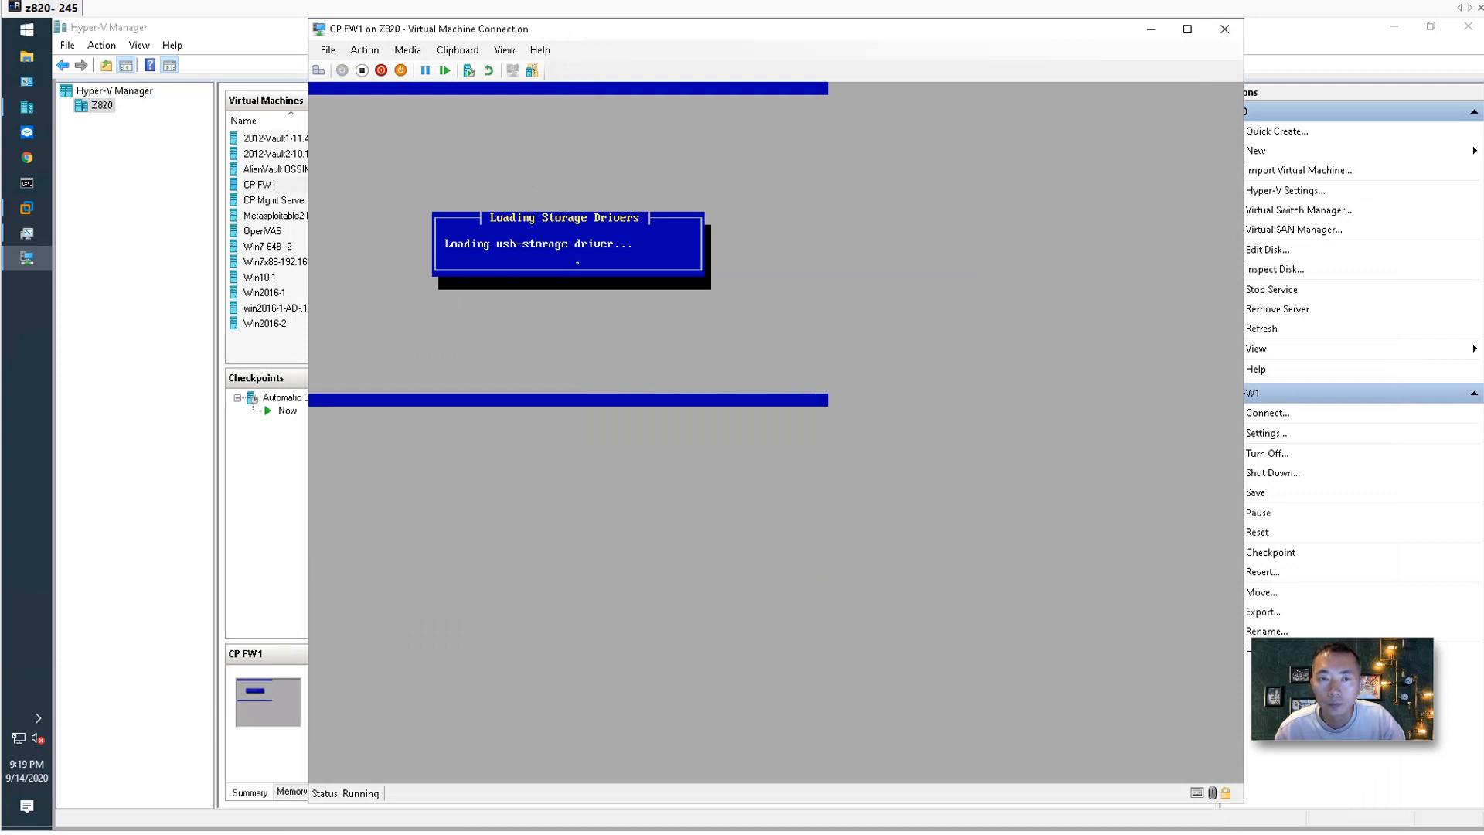
# Start a new virtual machine on the Z820 host and name it CP FW2.
pyautogui.click(122, 109)
pyautogui.rightClick(103, 108)
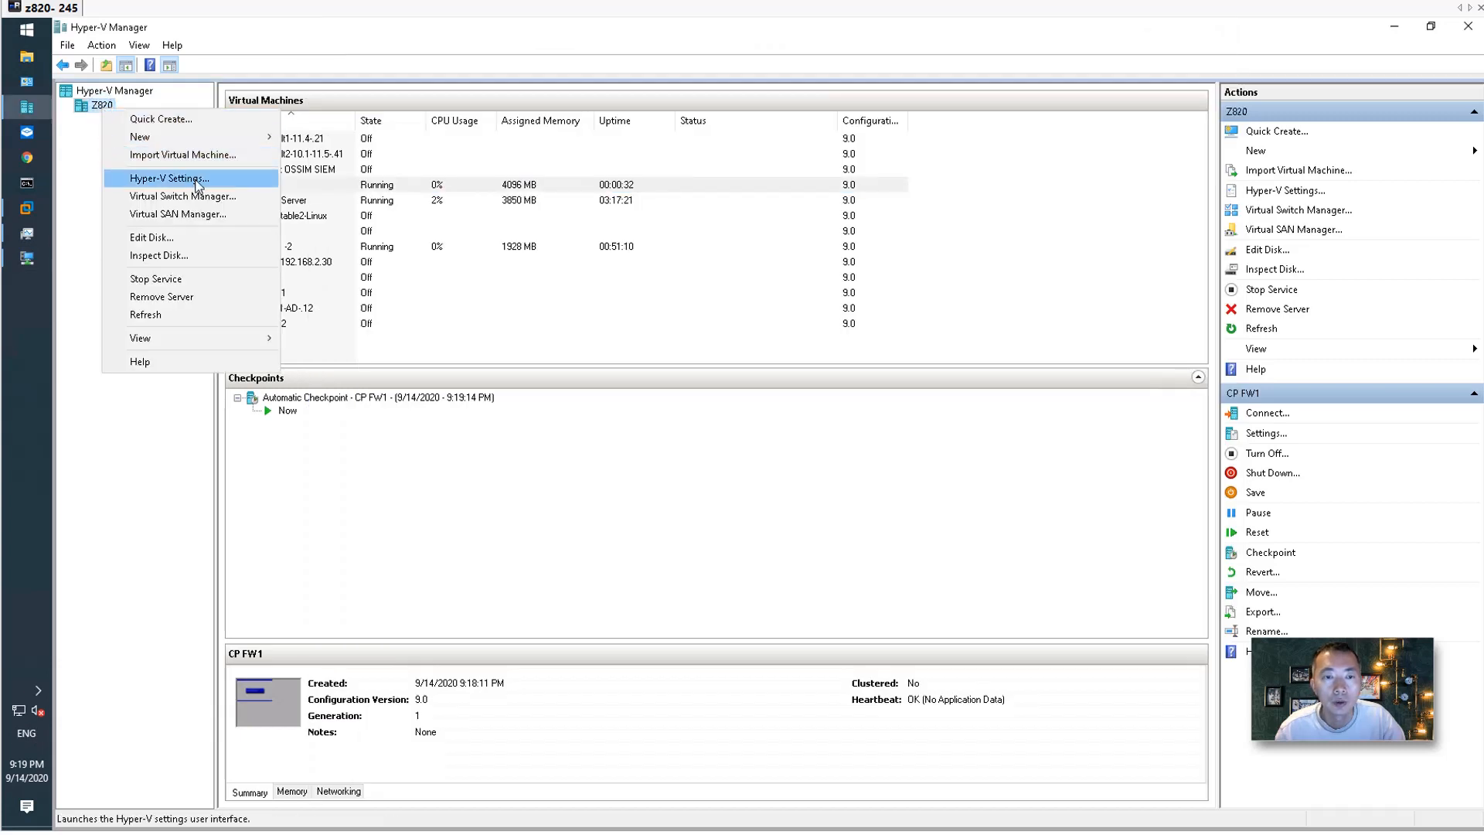
pyautogui.click(197, 137)
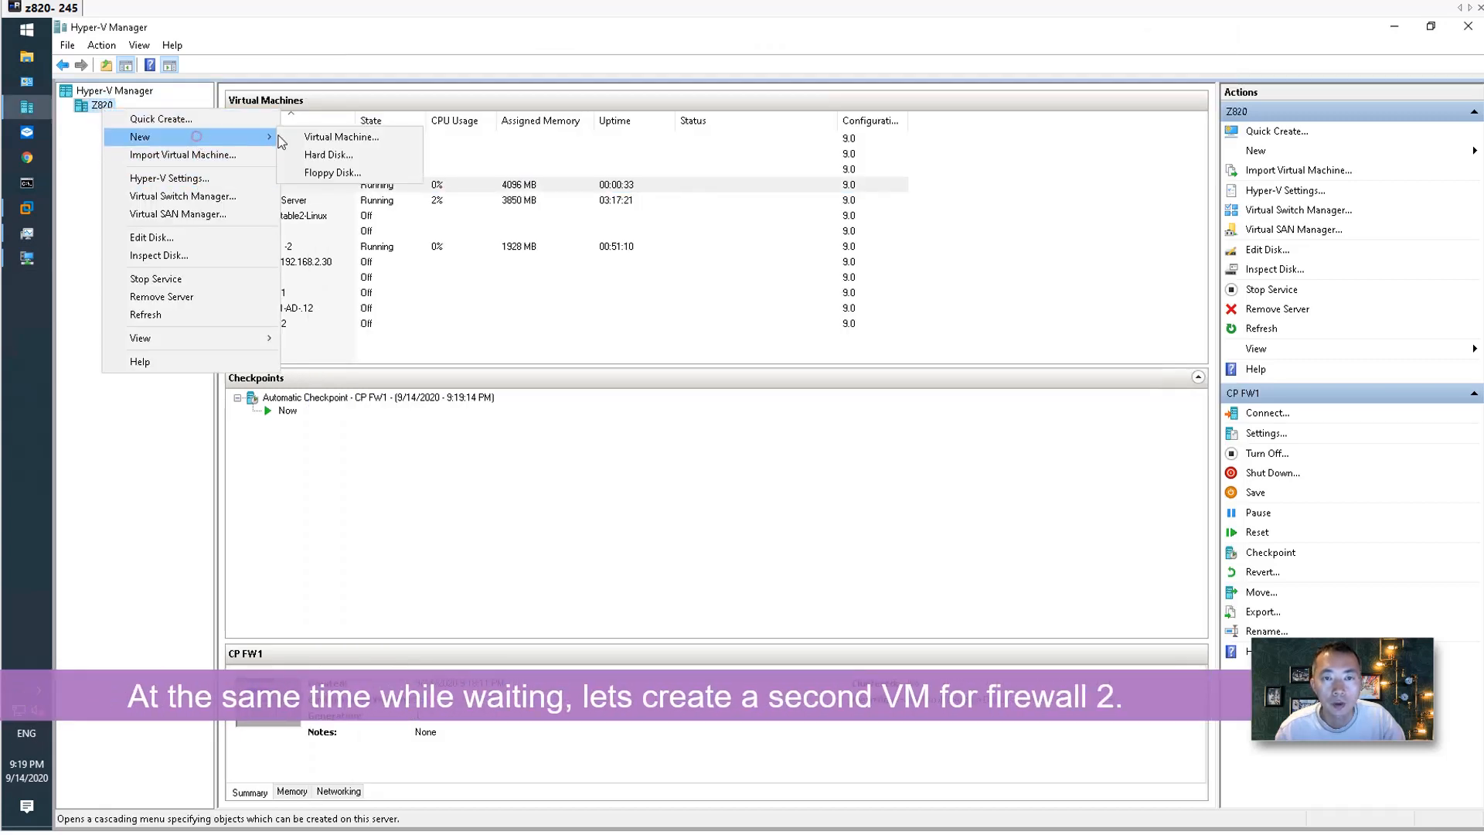
pyautogui.click(357, 142)
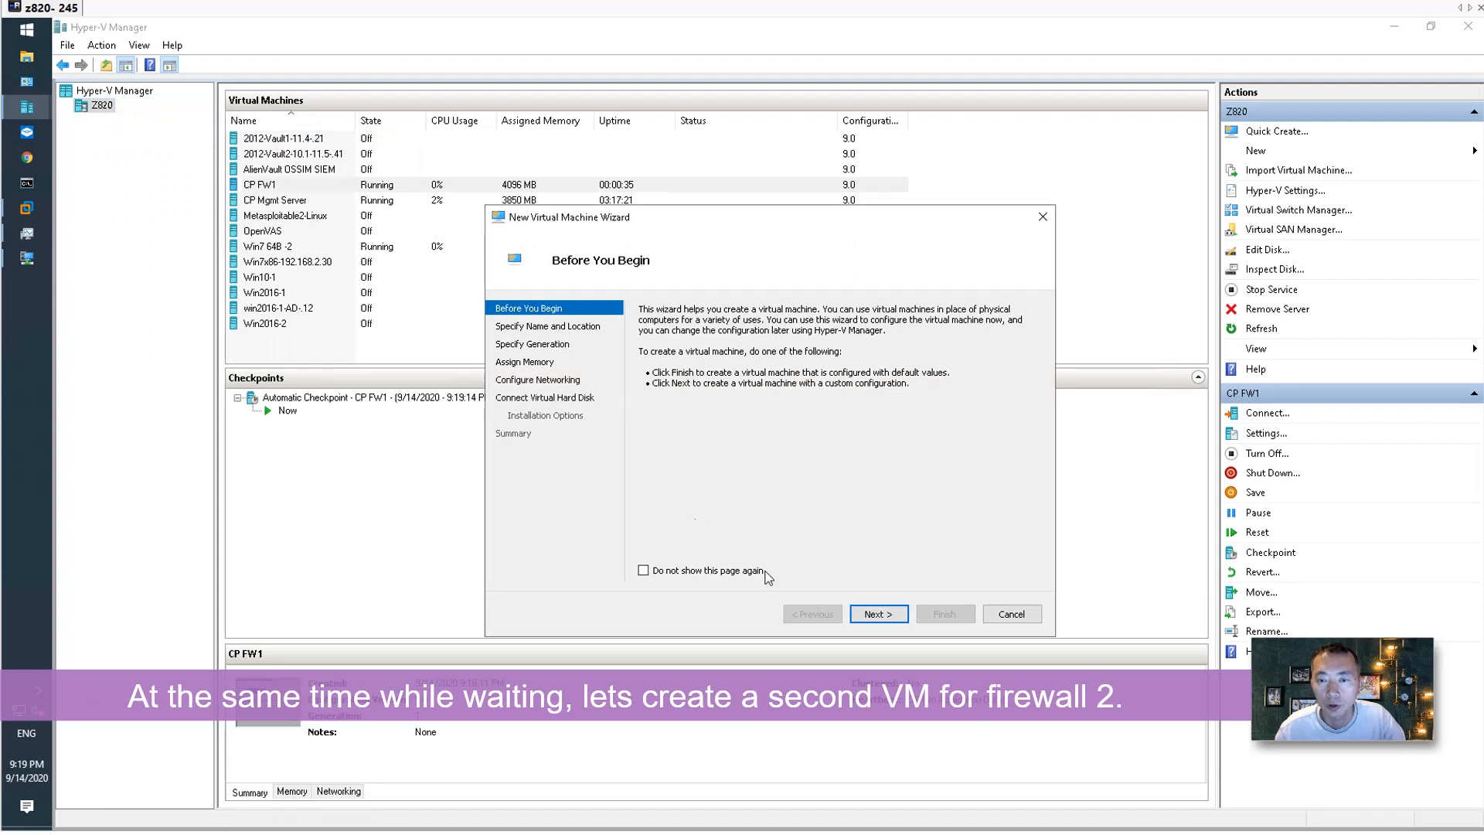
pyautogui.click(878, 614)
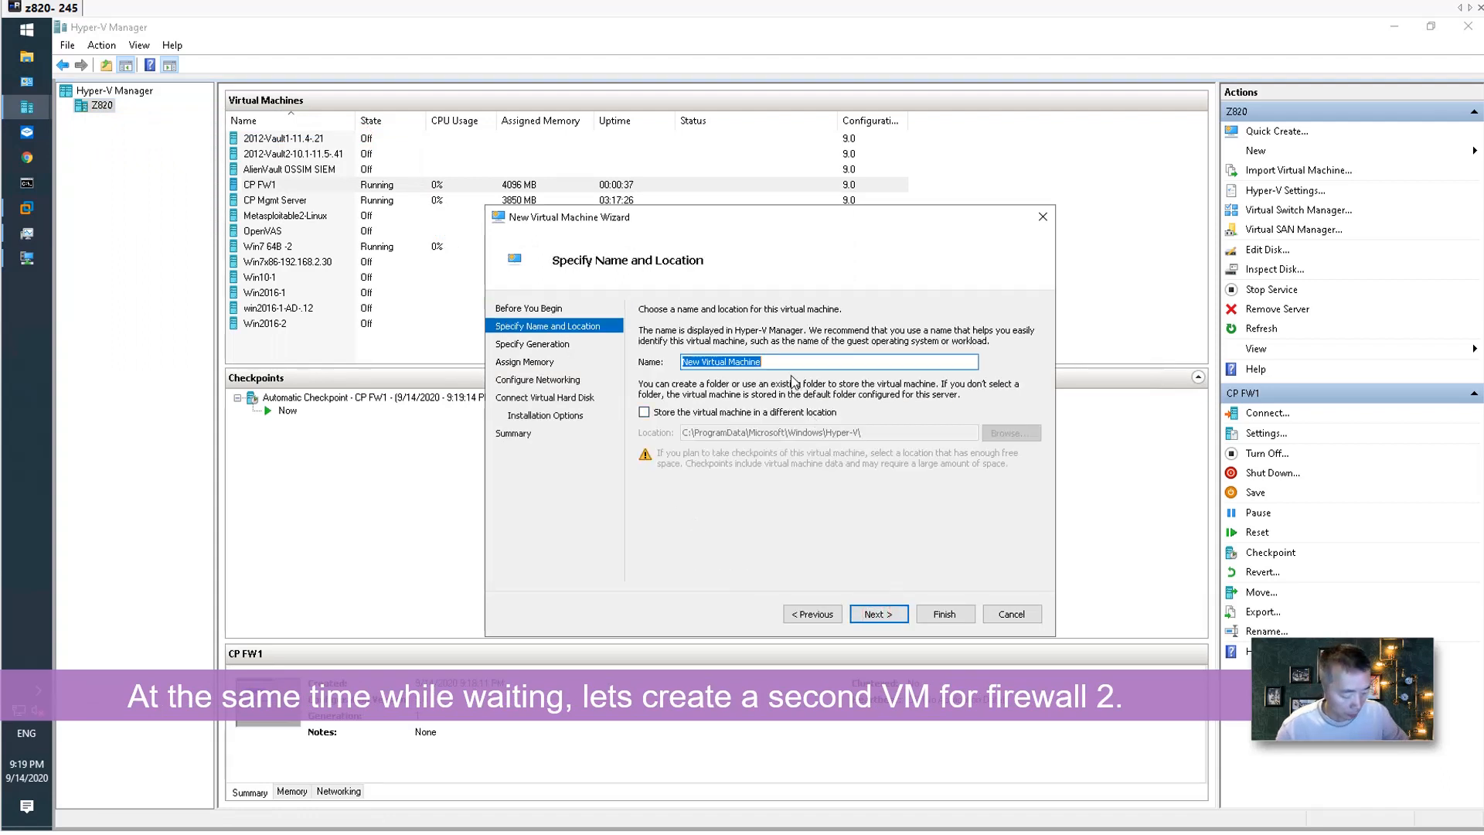
pyautogui.write('CP FW2')
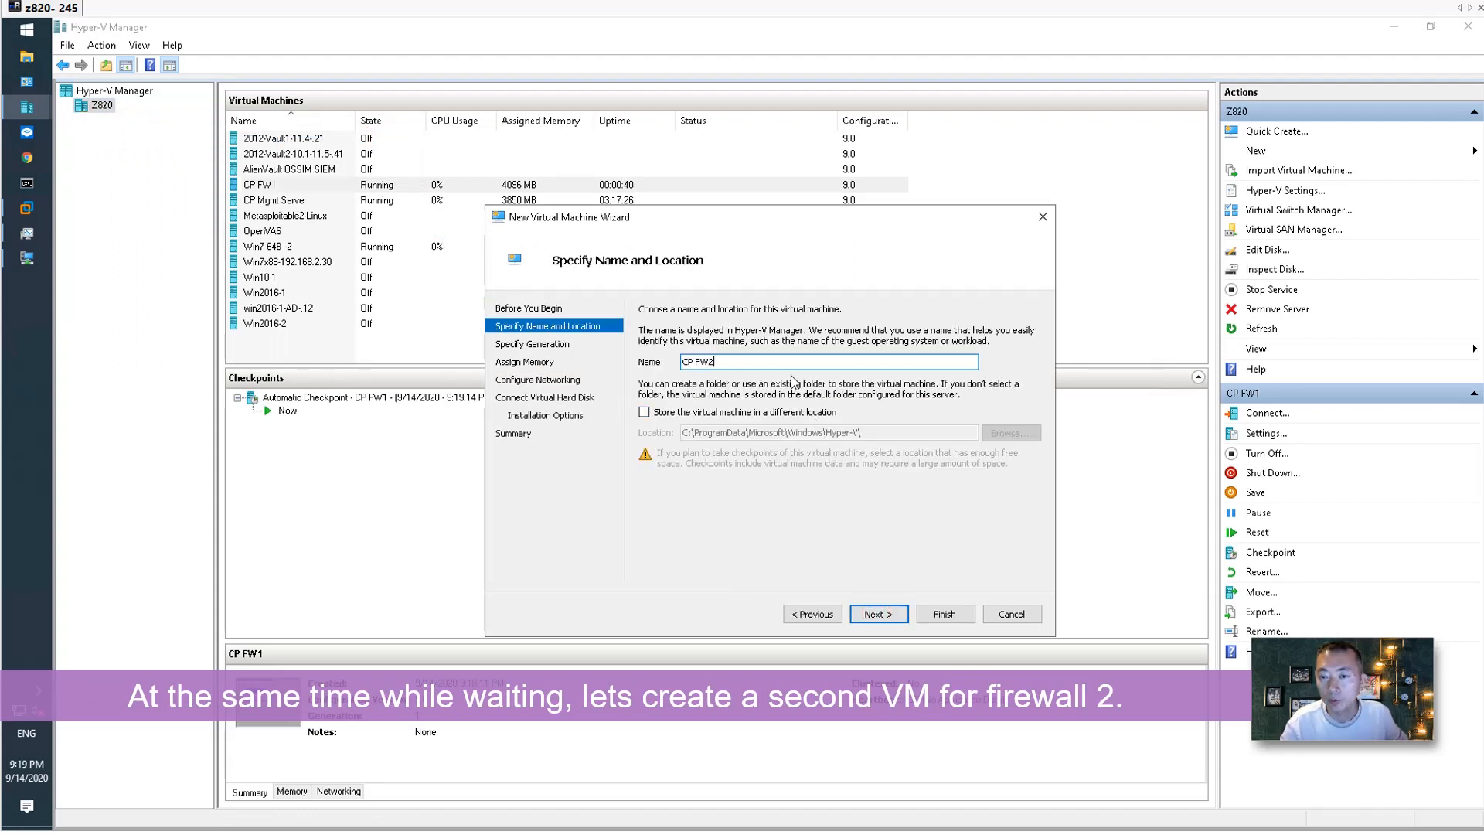
# Store it in a new CP FW2 folder under D:\Hyper-V-VM.
pyautogui.click(781, 412)
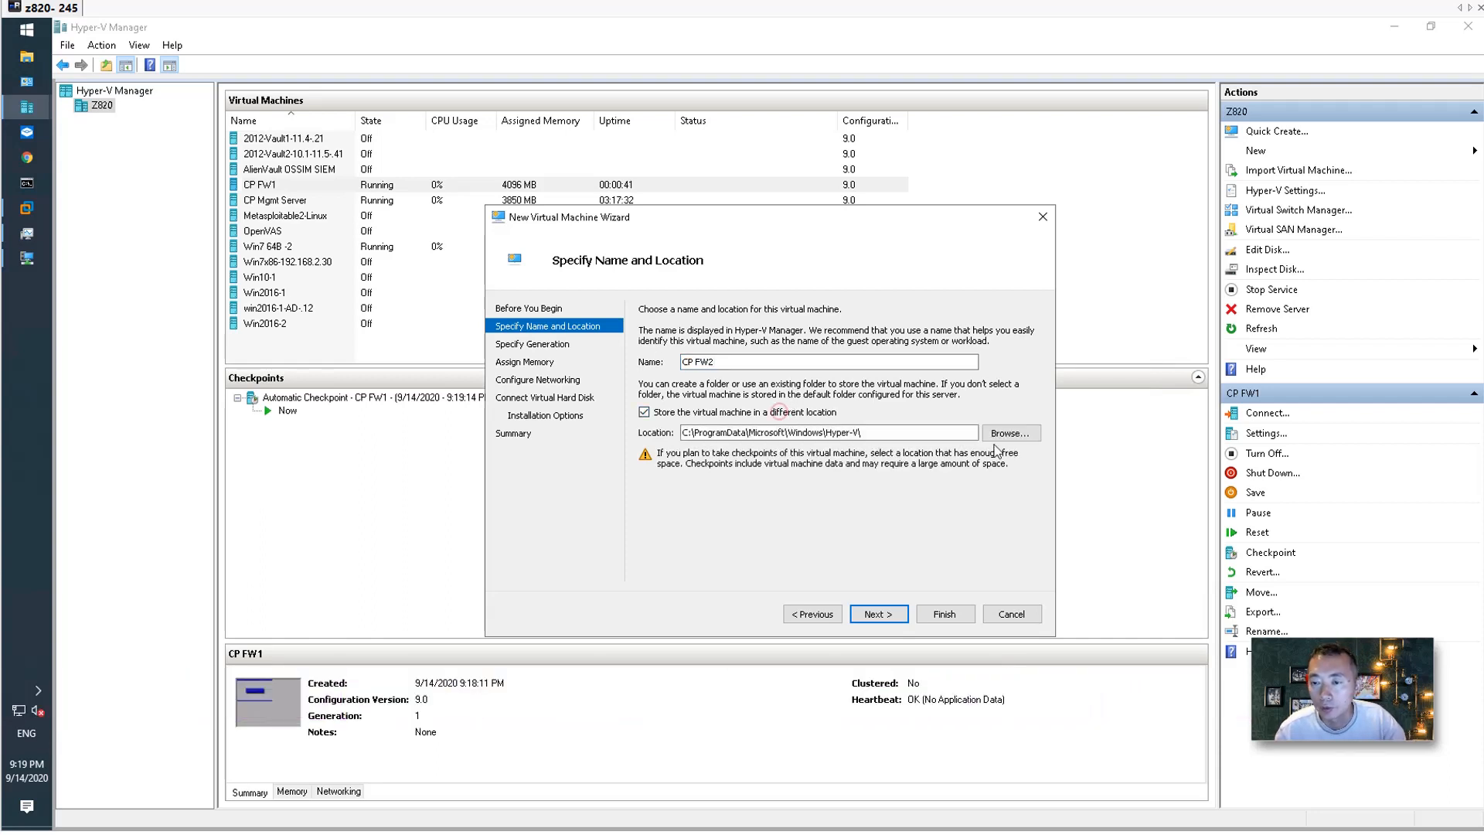
pyautogui.click(1003, 432)
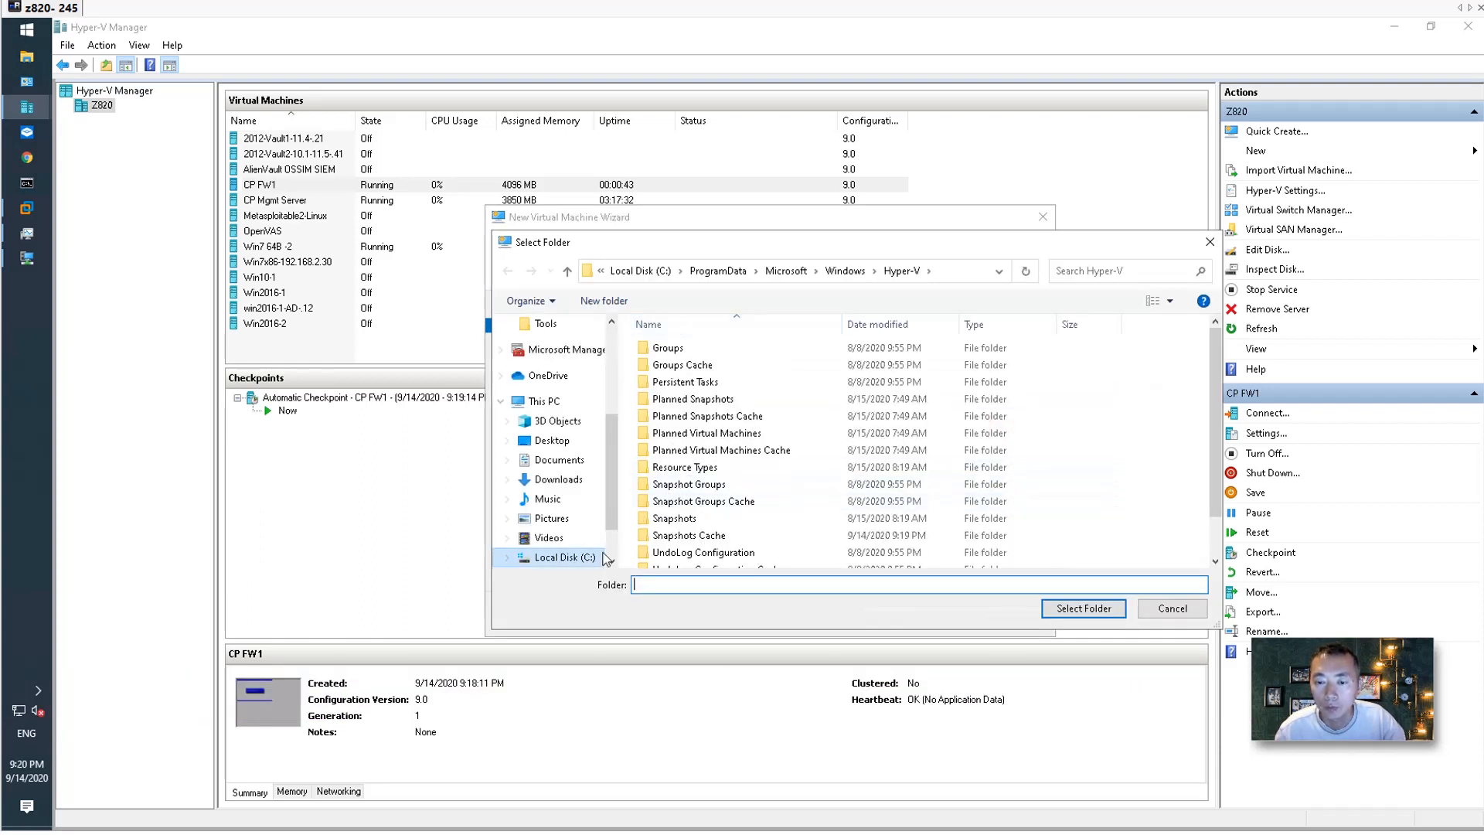
pyautogui.scroll(-2, 595, 515)
pyautogui.click(564, 505)
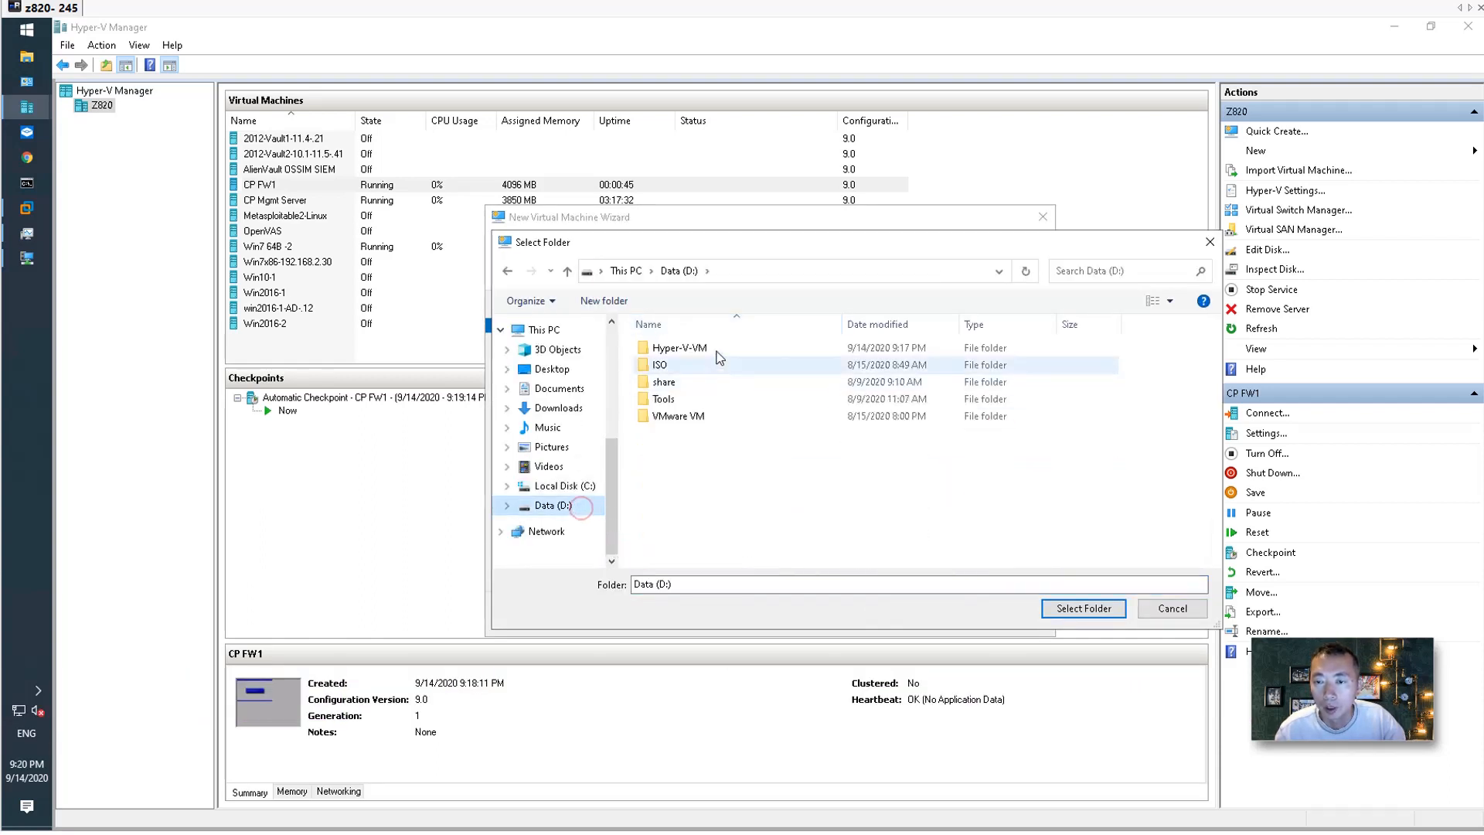
pyautogui.click(716, 349)
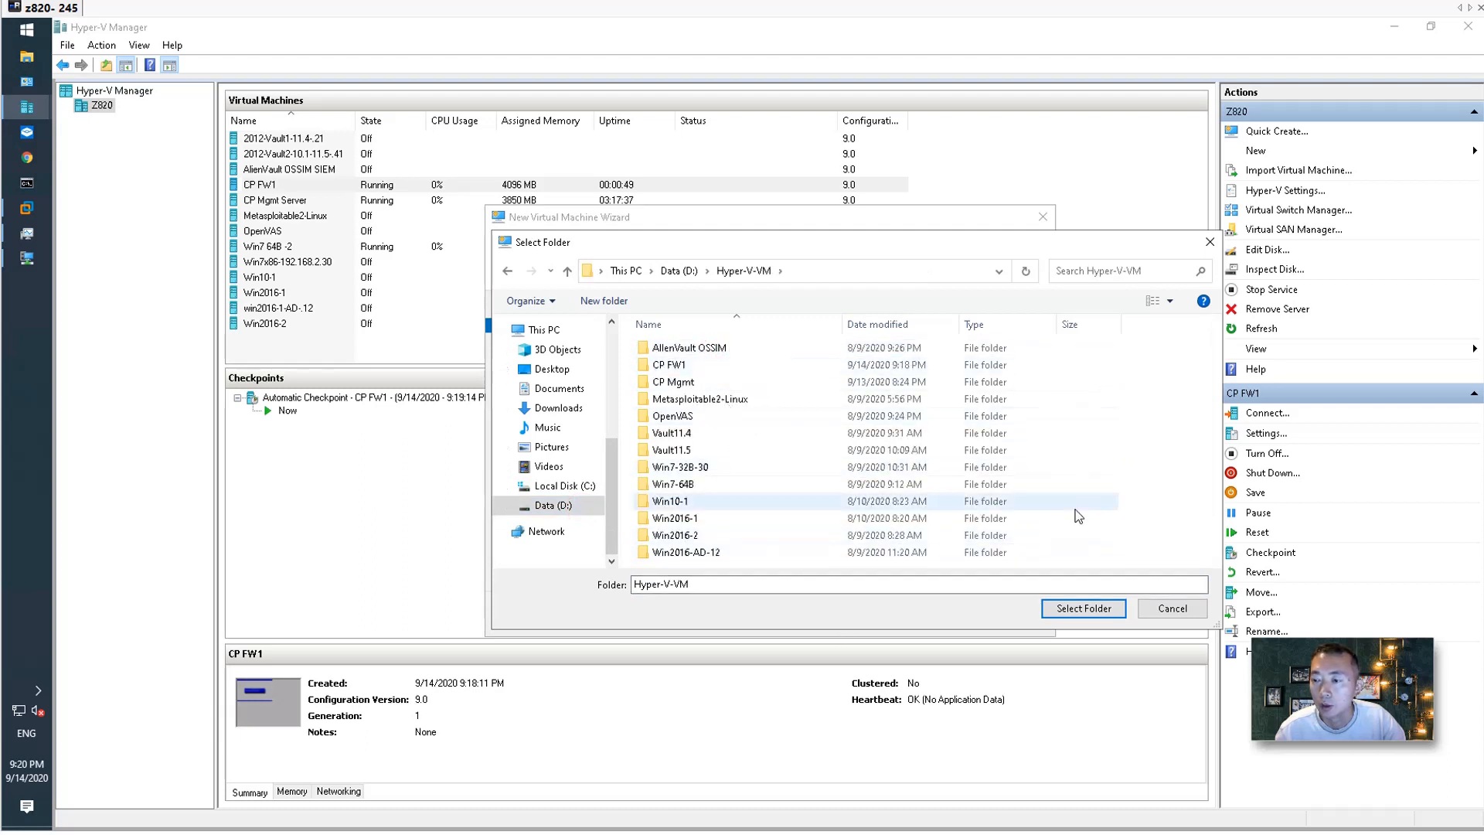
pyautogui.rightClick(1130, 485)
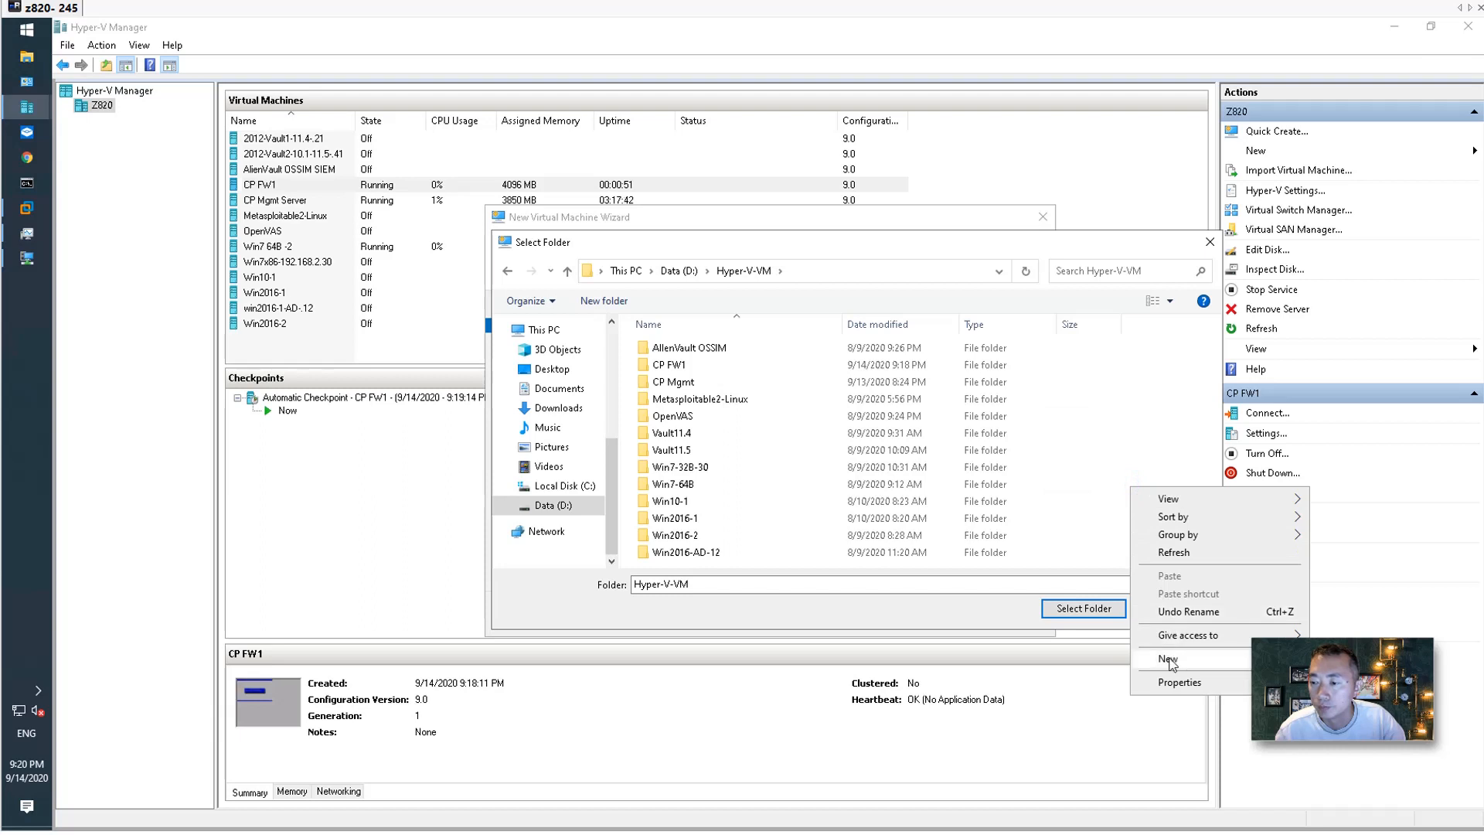
pyautogui.moveTo(1167, 658)
pyautogui.click(980, 661)
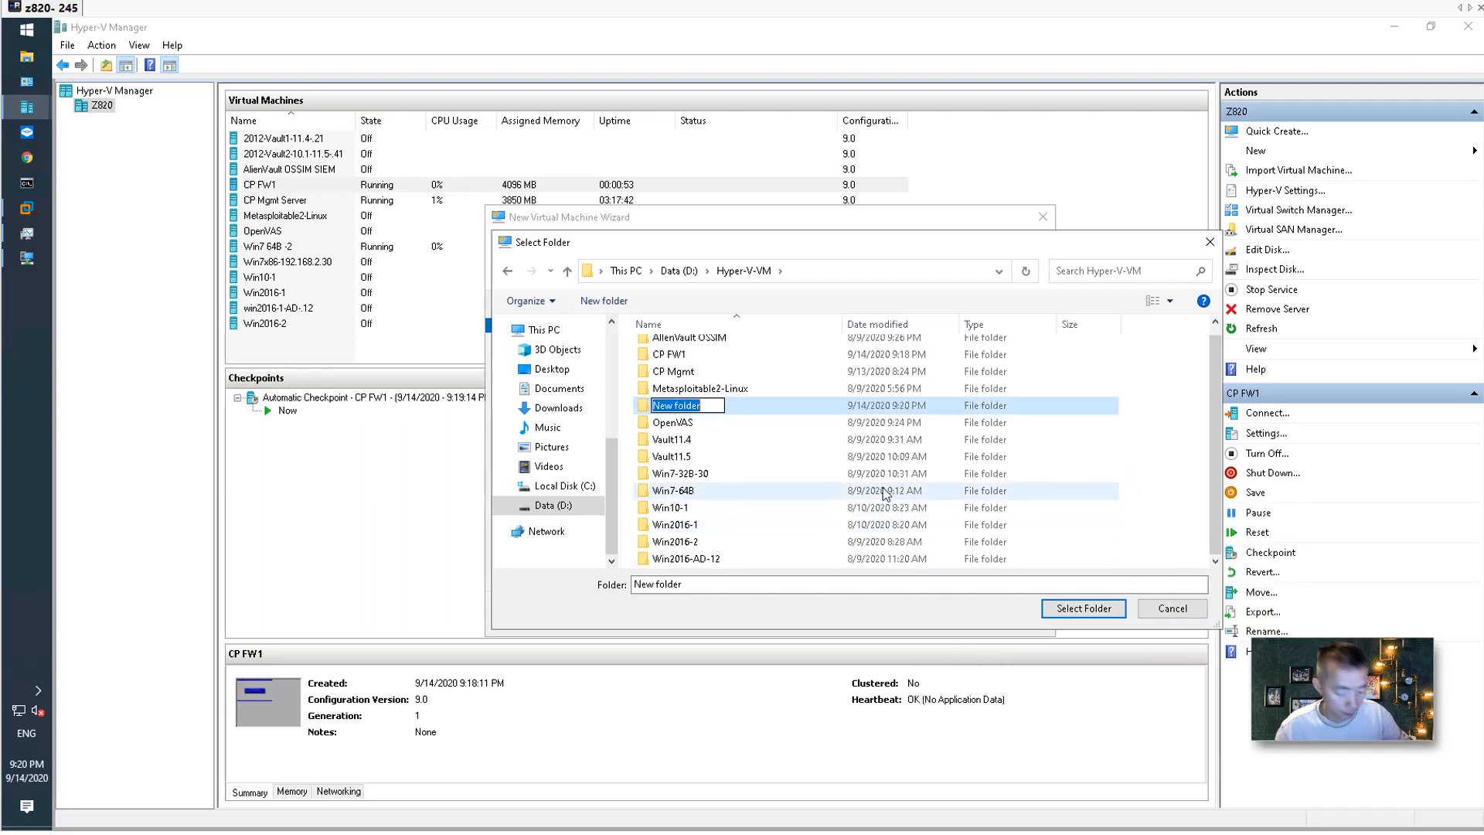
pyautogui.write('CP FW2')
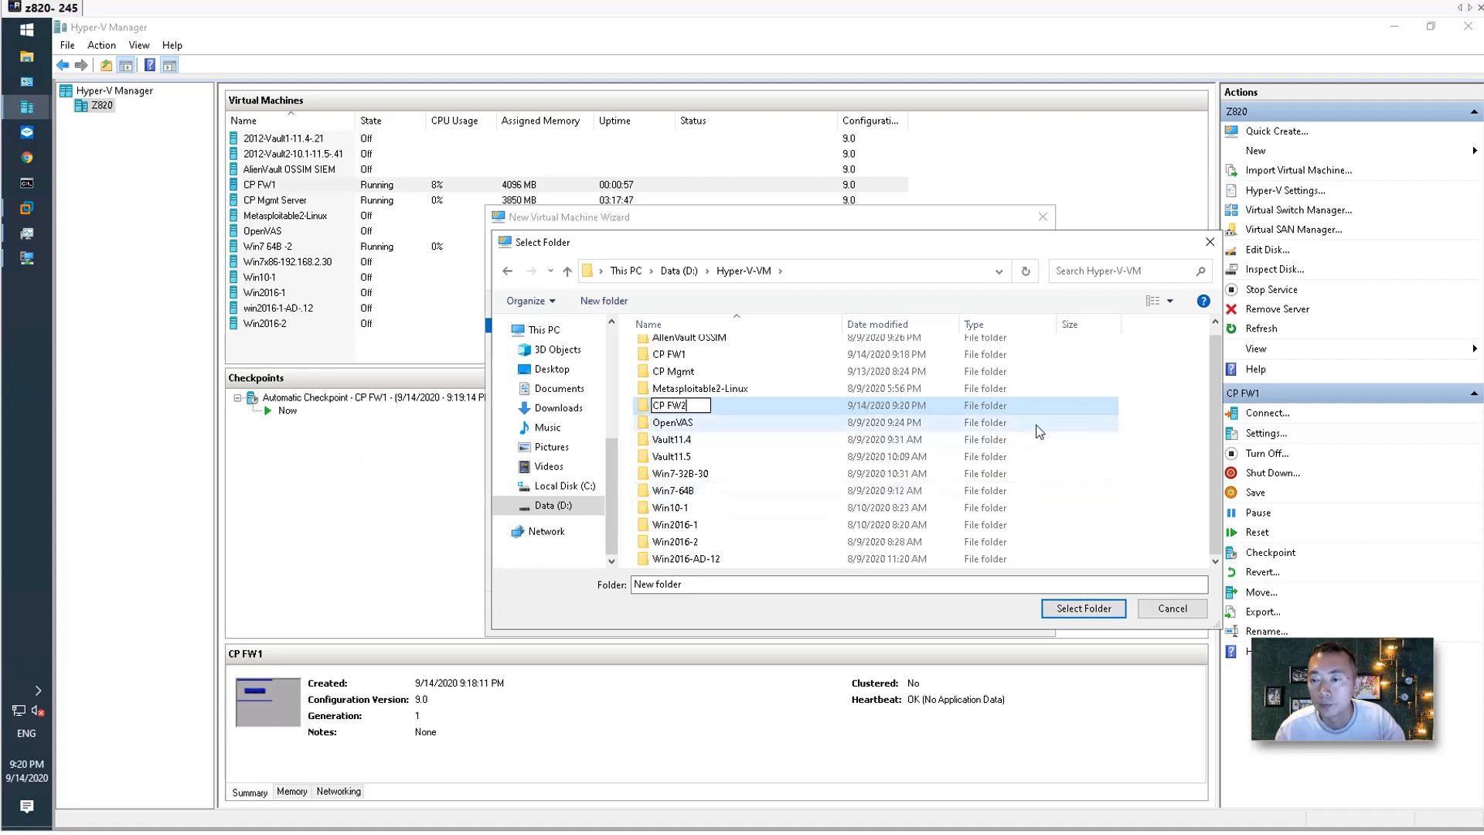
pyautogui.click(1142, 415)
pyautogui.click(704, 372)
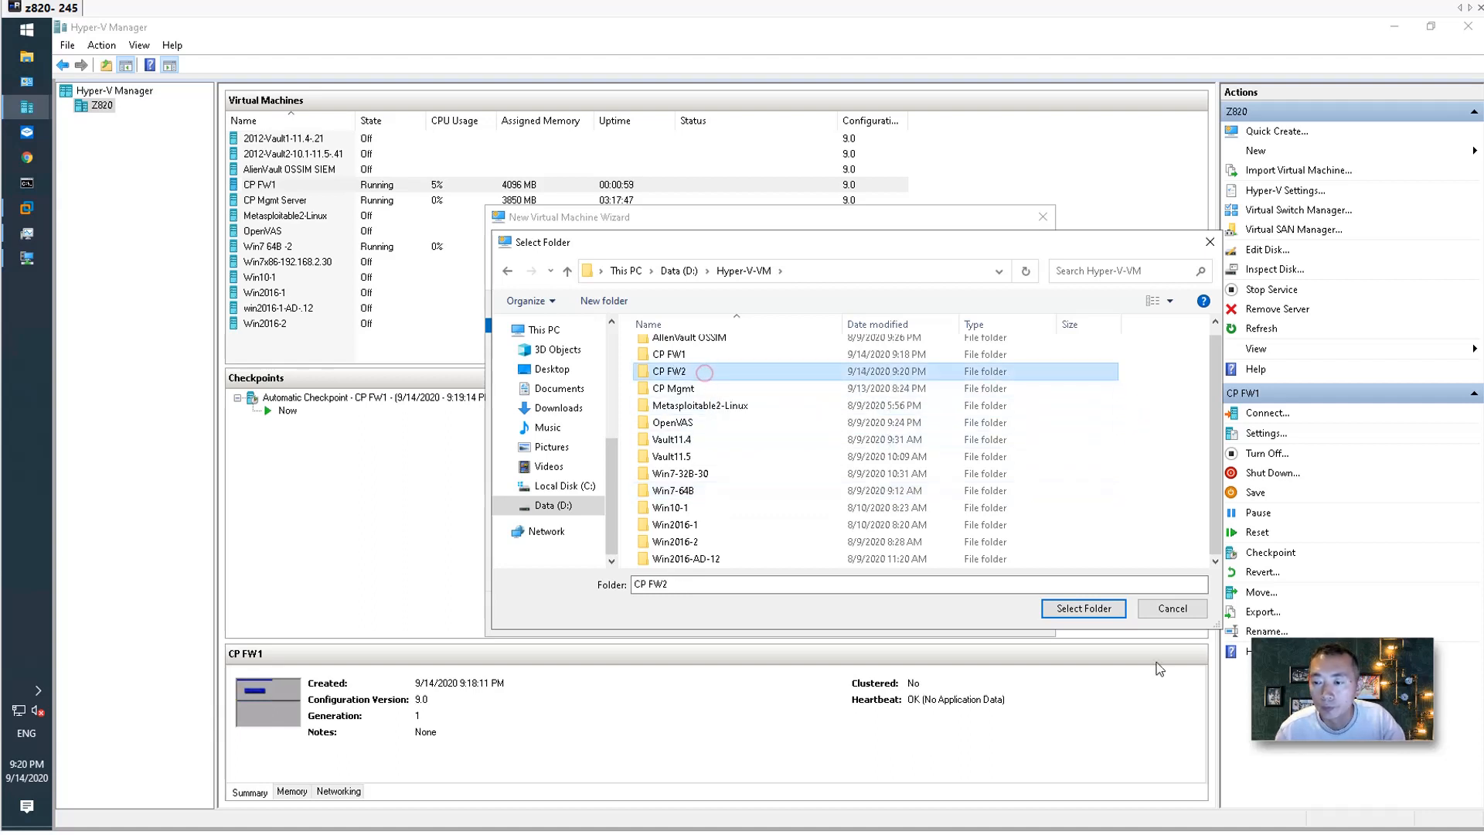
pyautogui.click(1105, 611)
# Make CP FW2 Generation 1 with 4096 MB memory on the External Switch.
pyautogui.click(885, 615)
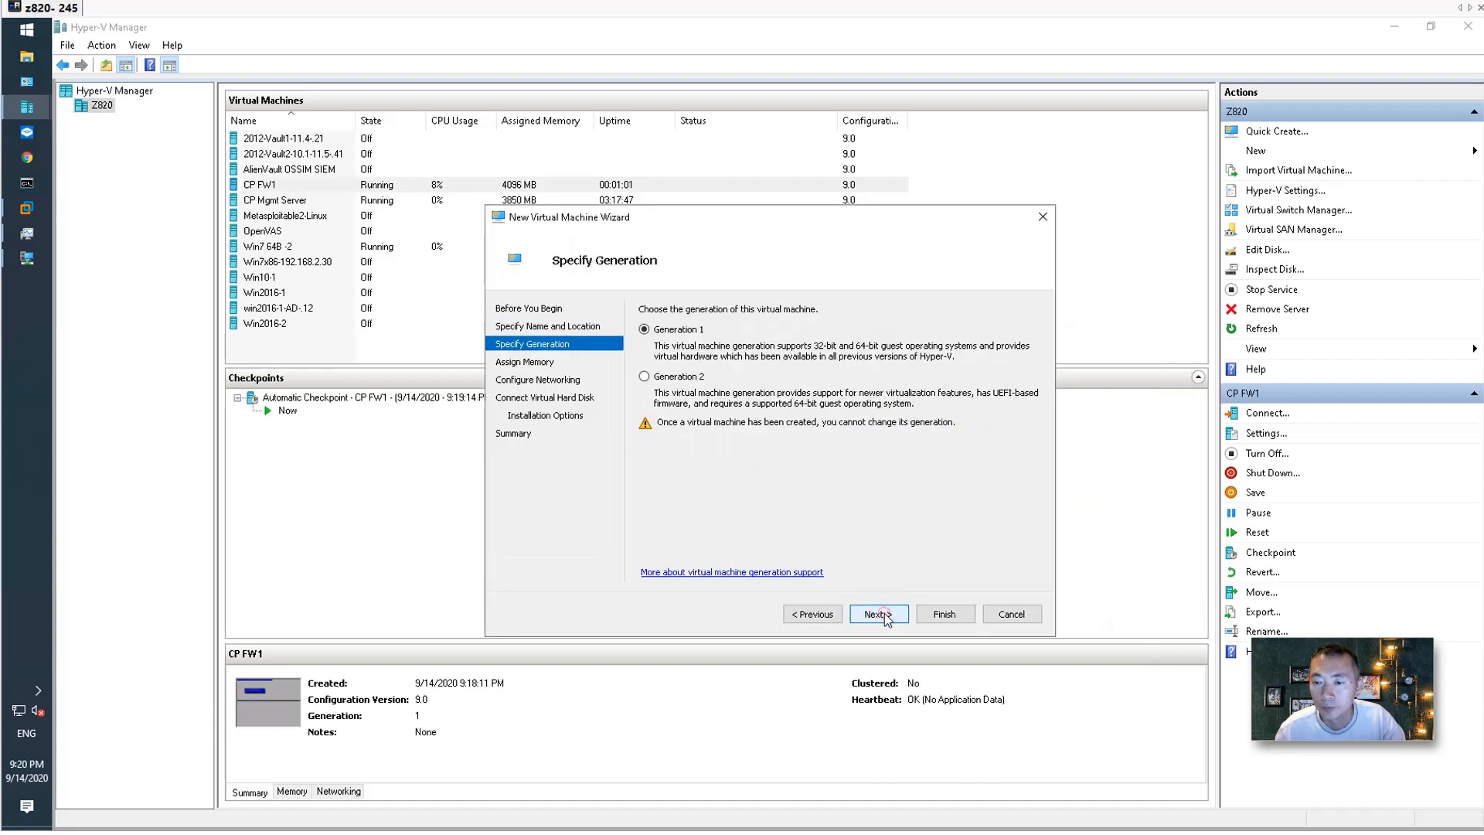
pyautogui.click(884, 614)
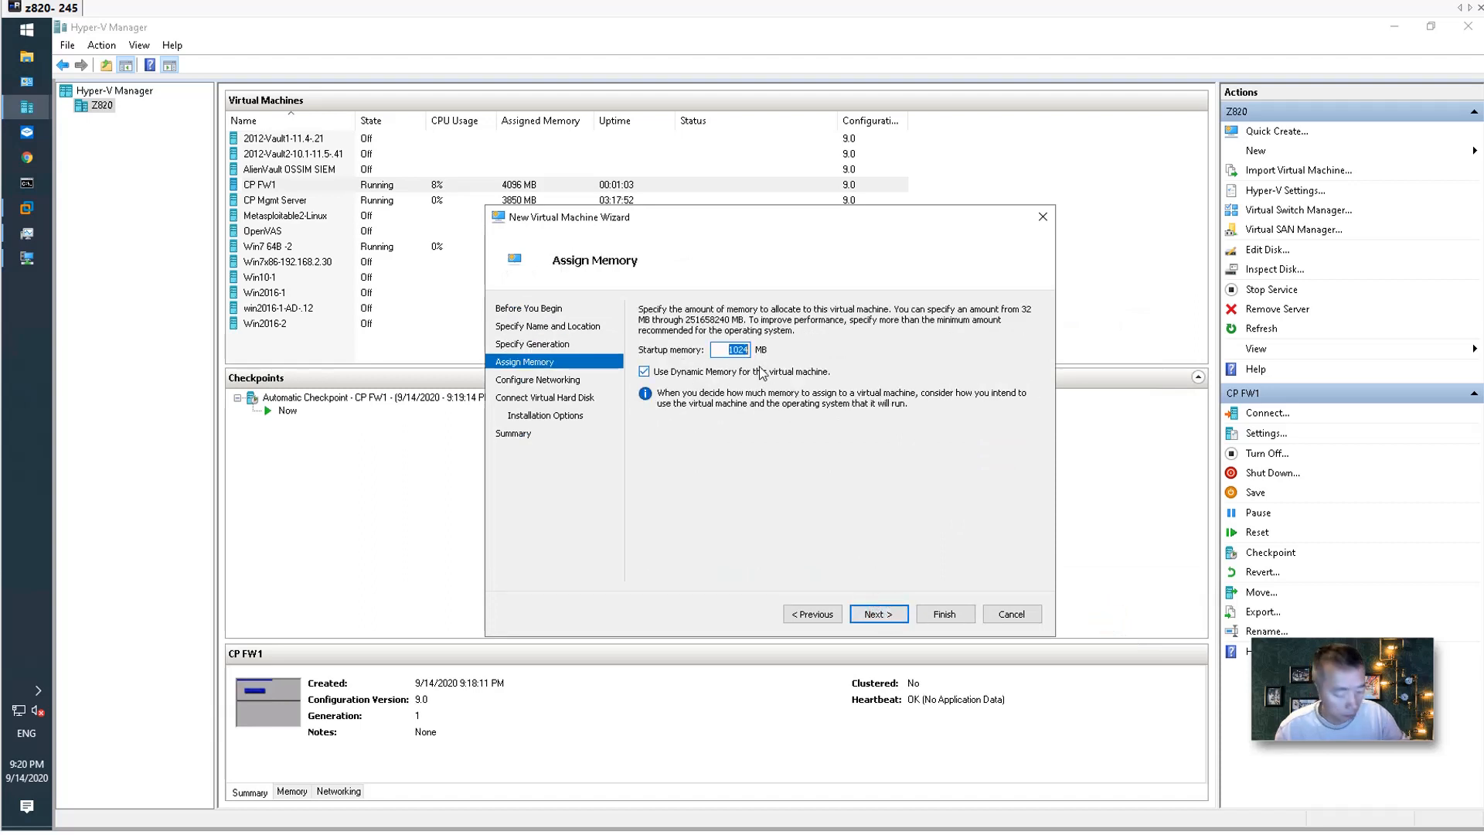
pyautogui.write('4096')
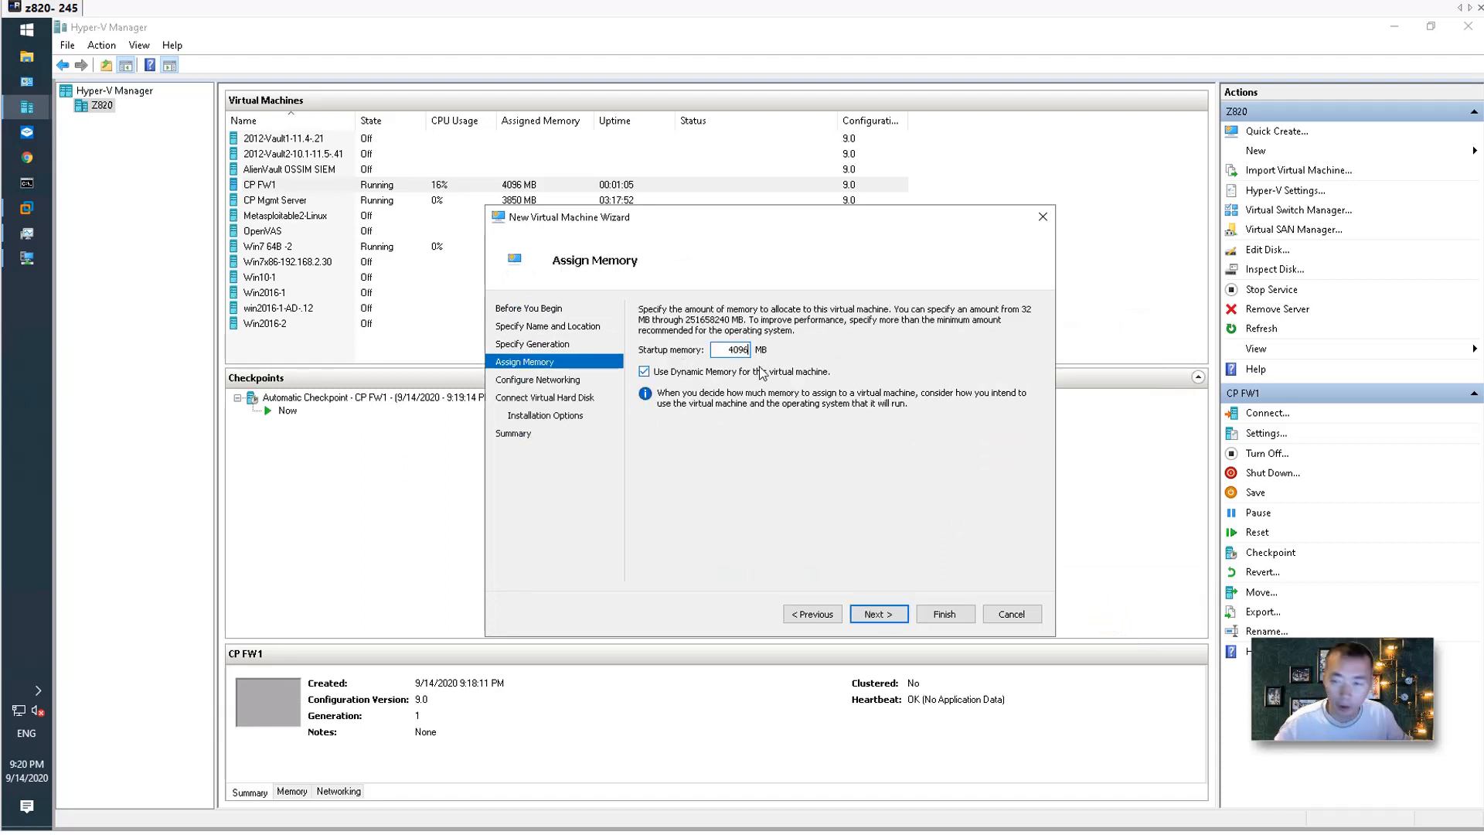
pyautogui.click(877, 615)
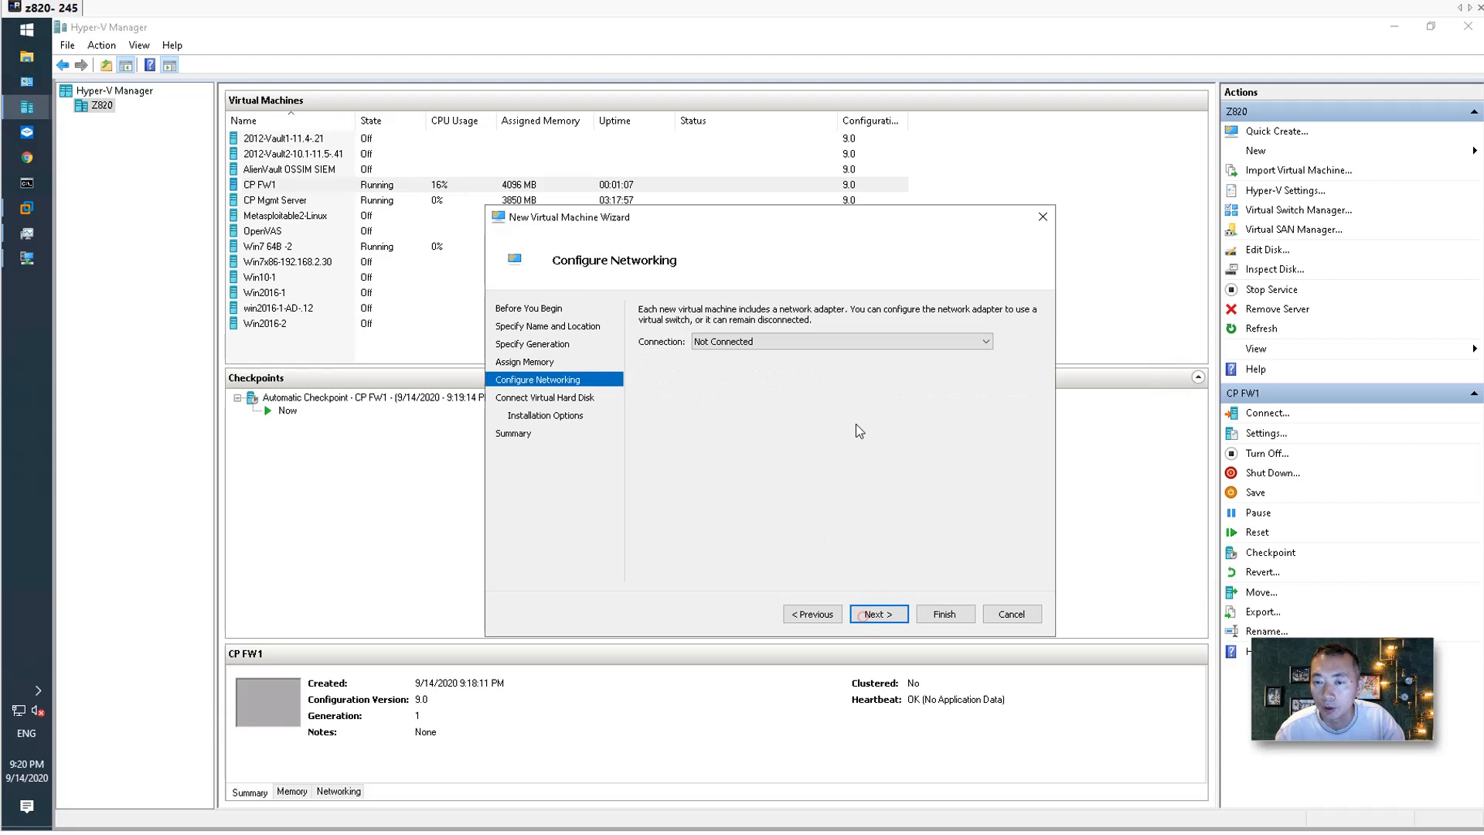
pyautogui.click(776, 343)
pyautogui.click(770, 362)
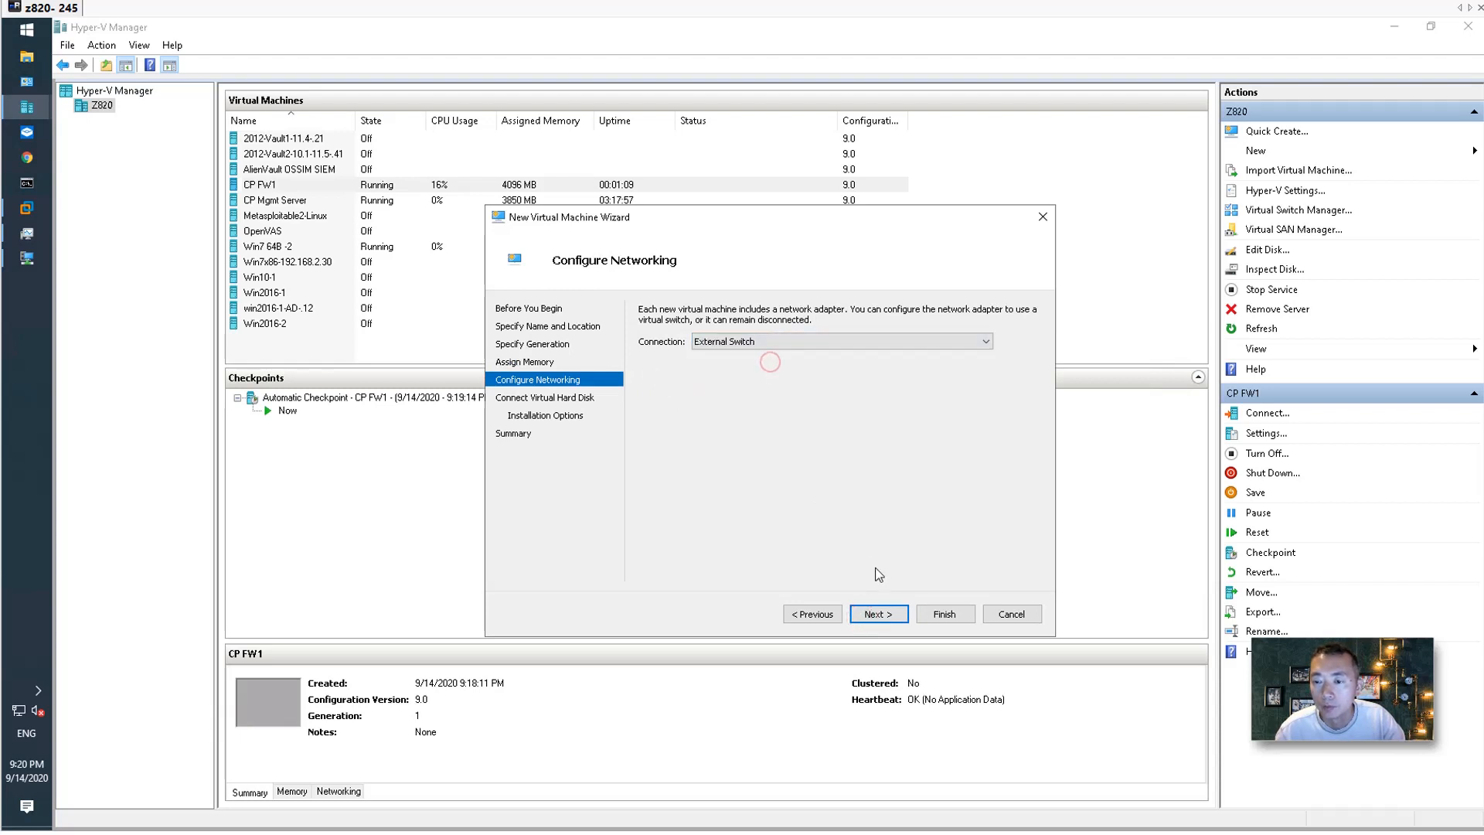
pyautogui.click(891, 616)
# Change the CP FW2 virtual disk size to 4.
pyautogui.doubleClick(736, 425)
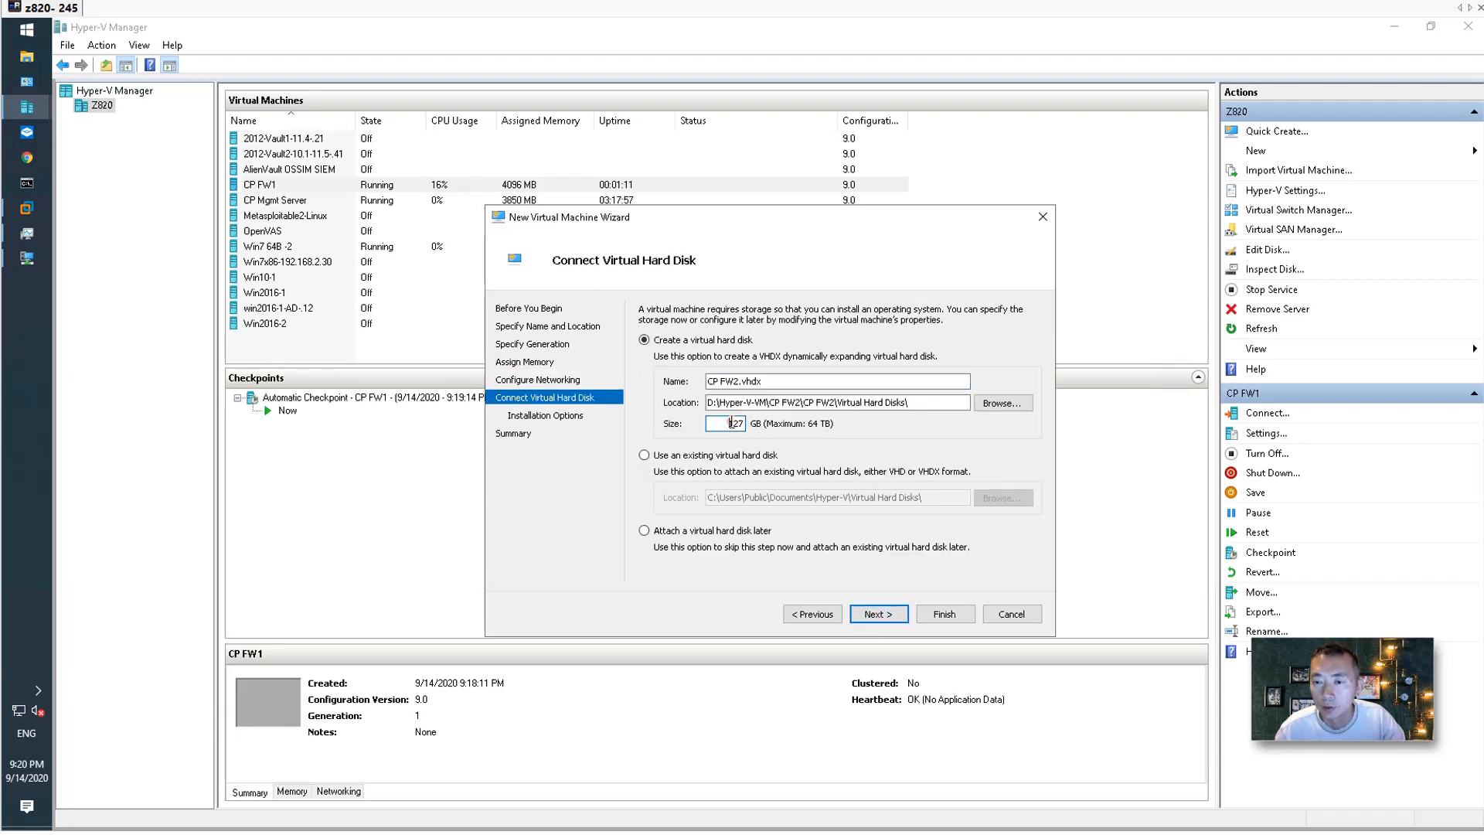
pyautogui.write('40')
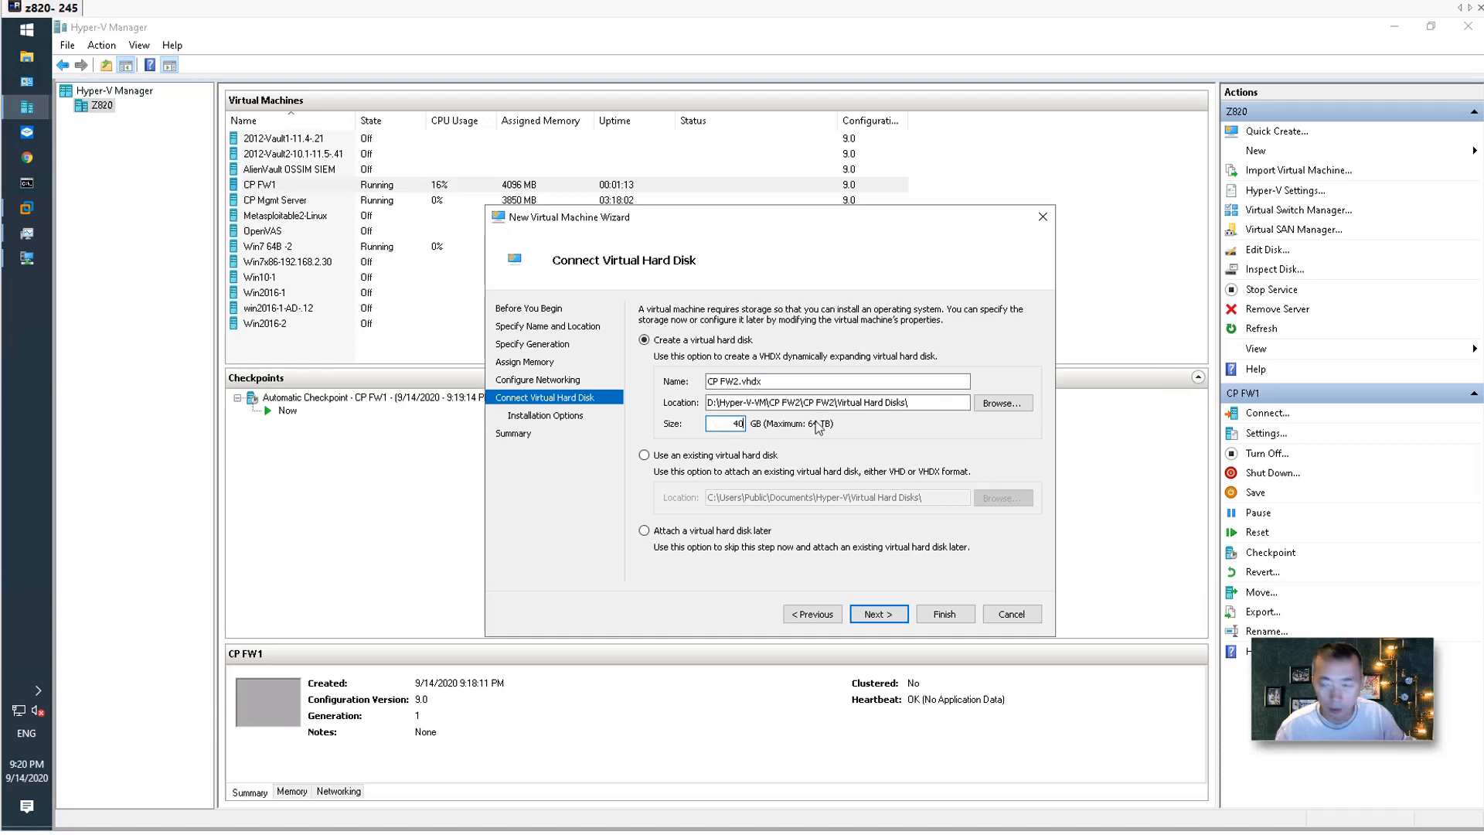
pyautogui.click(900, 616)
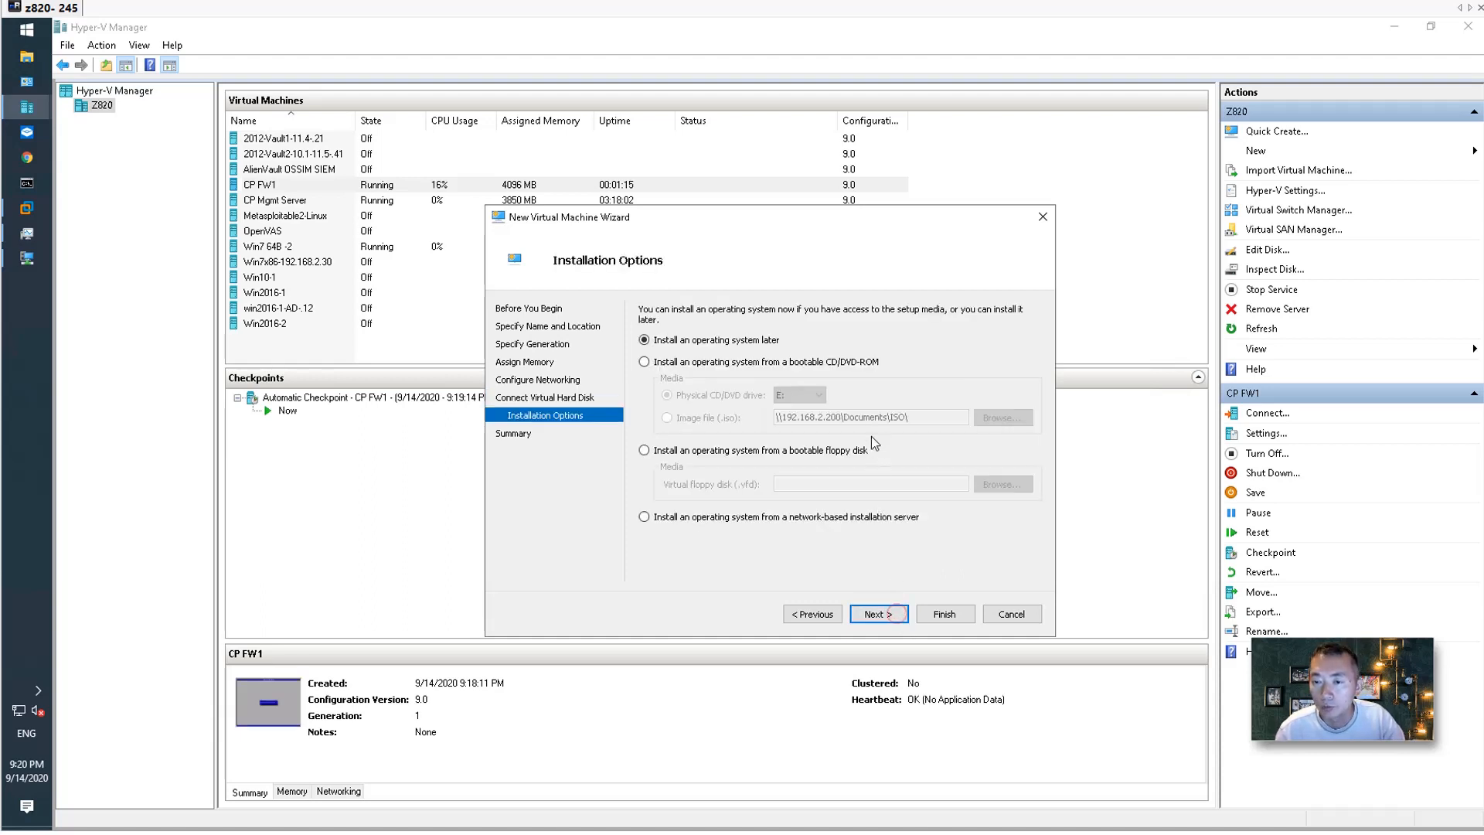
# Install from the Check_Point_R80.40_T294 ISO image and finish creating CP FW2.
pyautogui.click(765, 363)
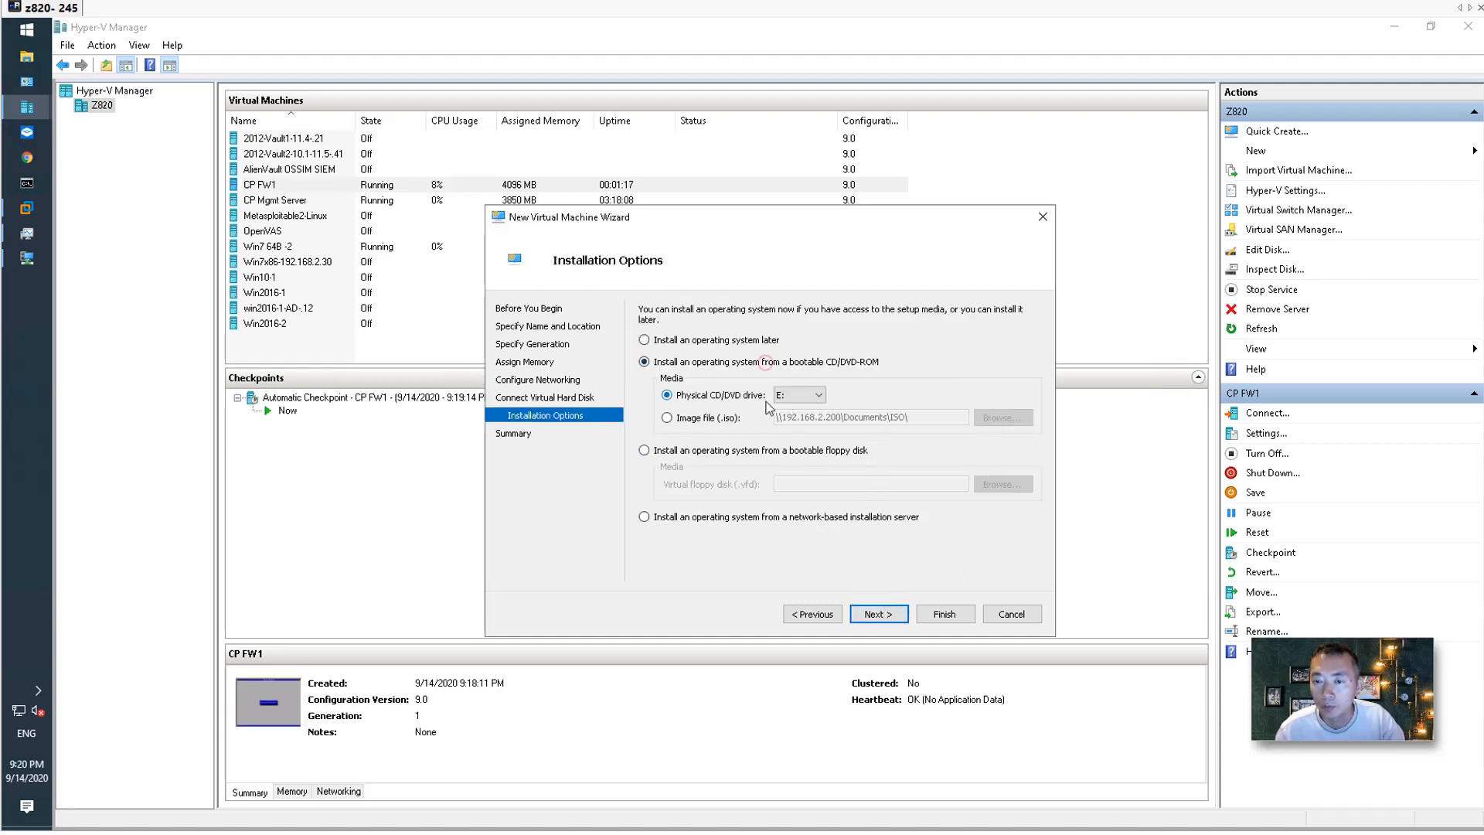
pyautogui.click(717, 420)
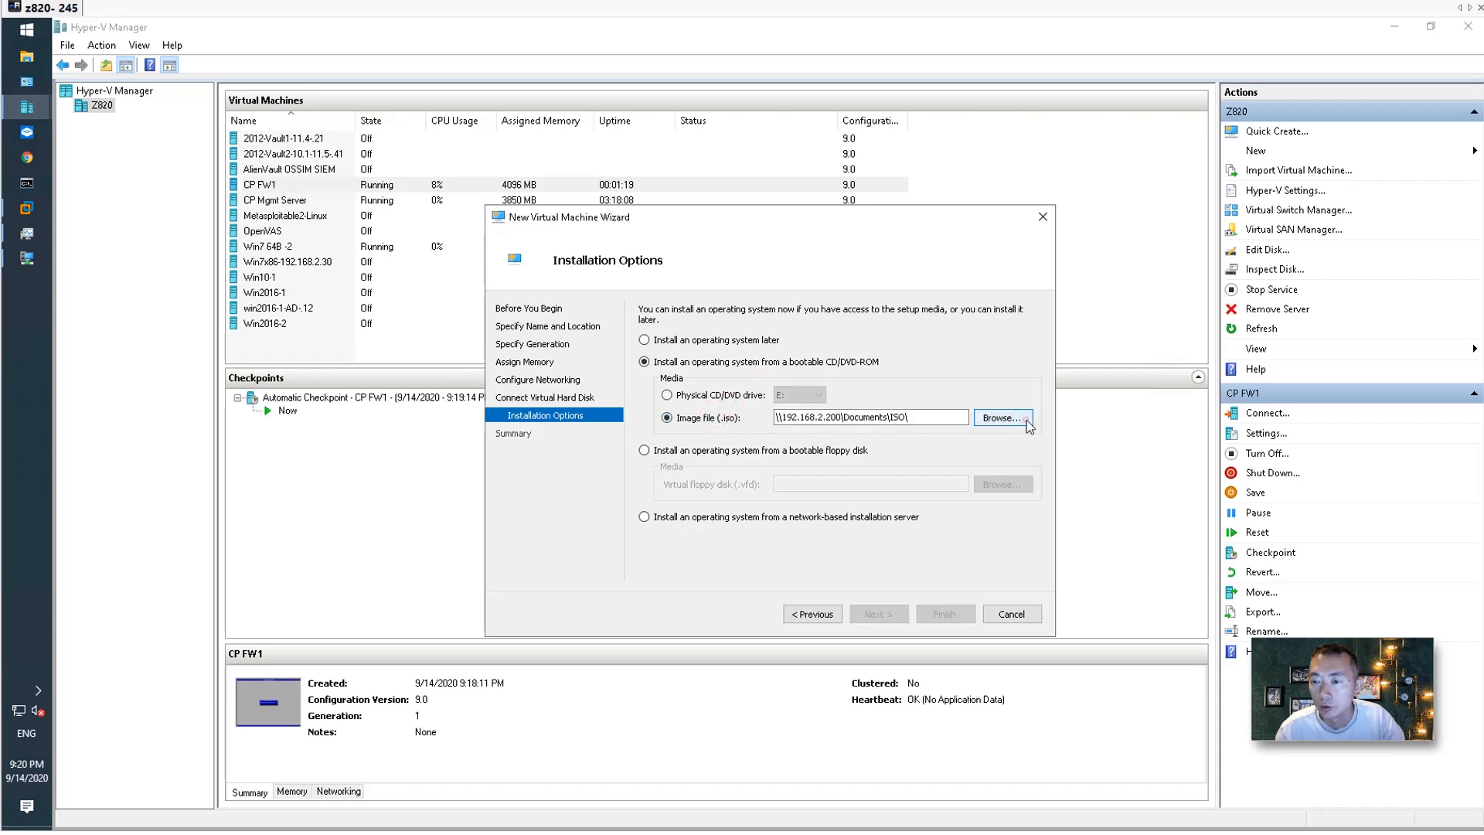
pyautogui.click(1014, 418)
pyautogui.click(706, 415)
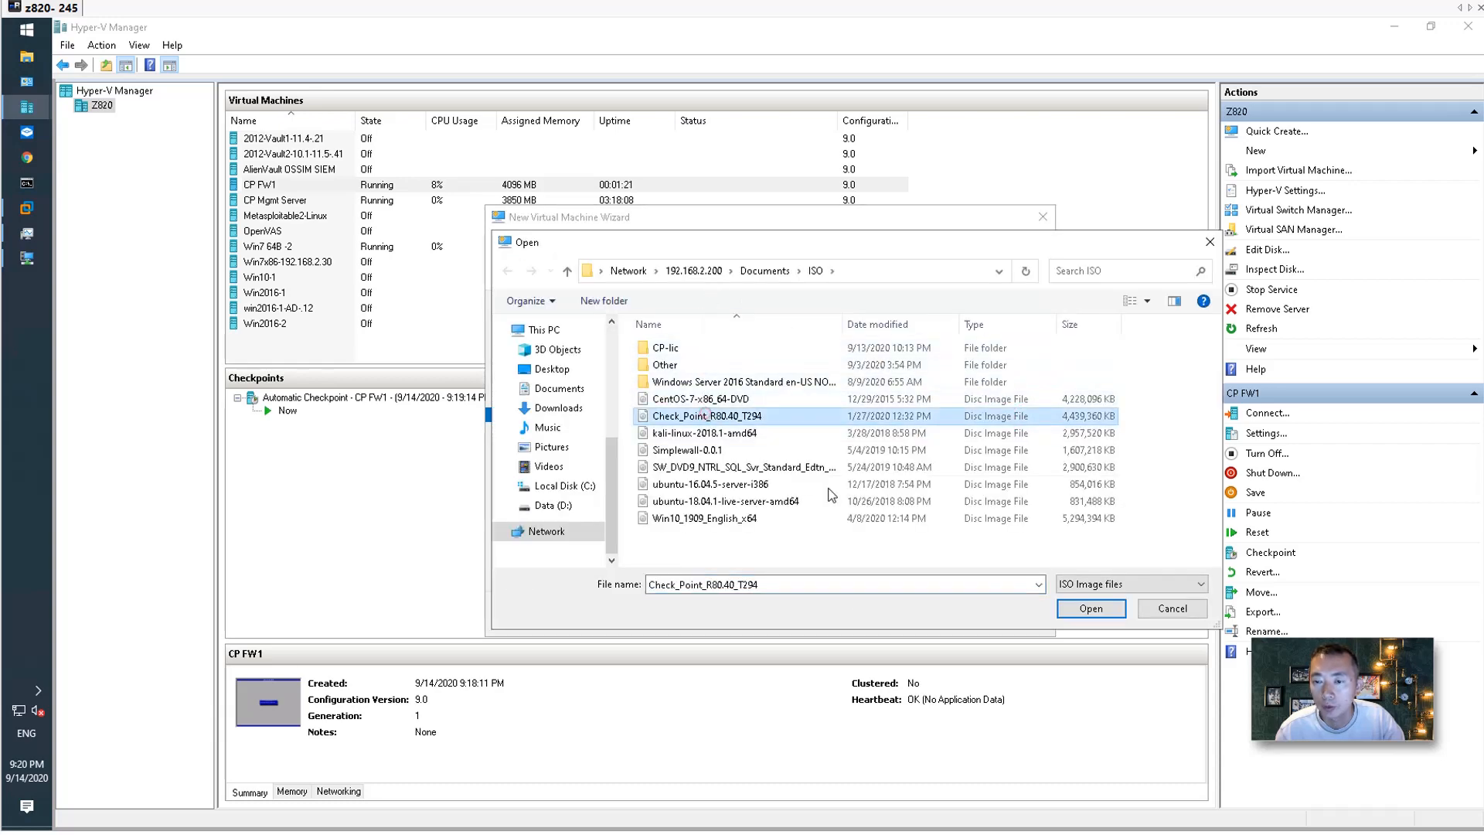
pyautogui.doubleClick(707, 415)
pyautogui.click(879, 614)
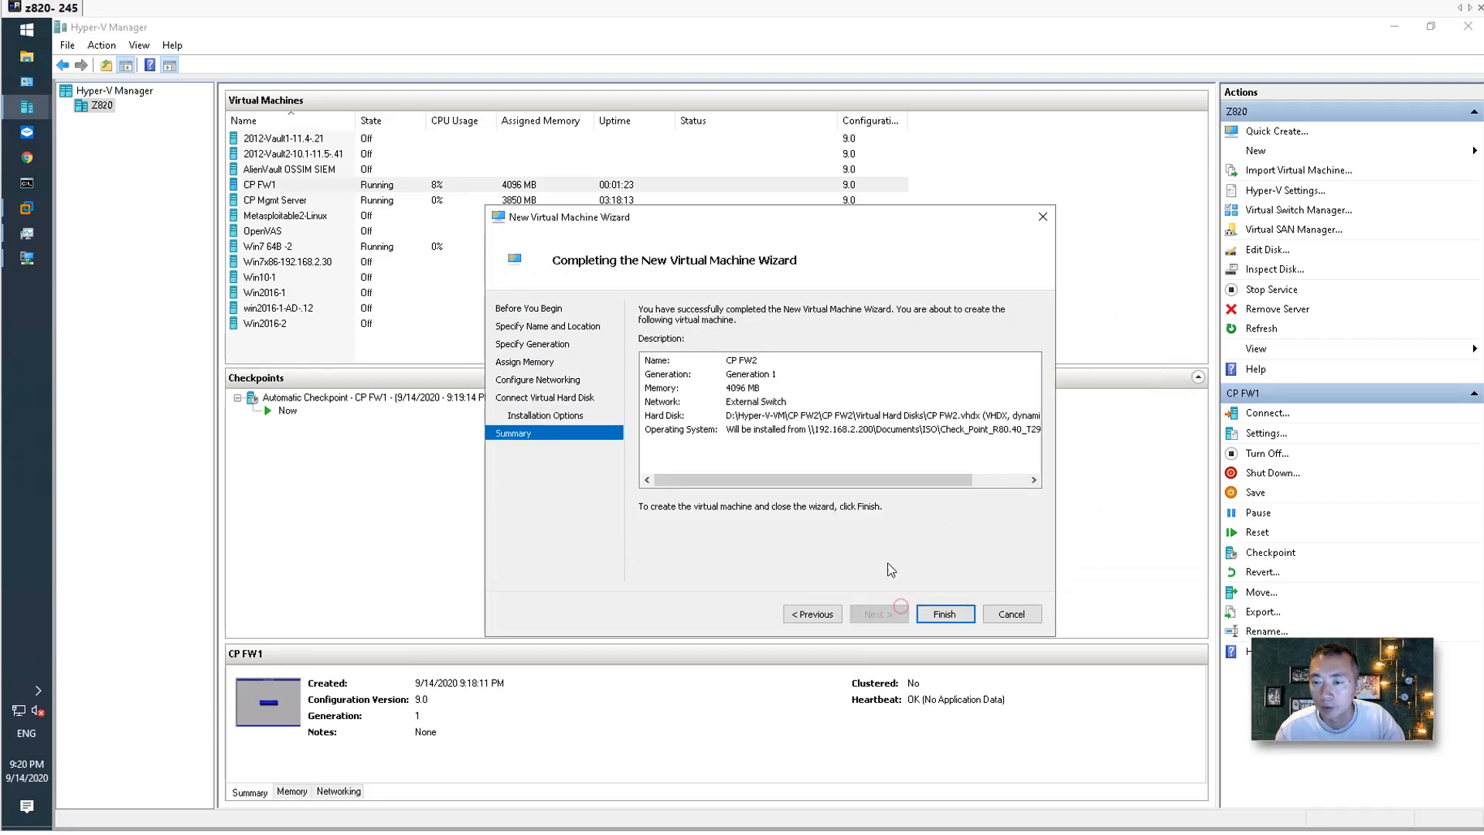
pyautogui.click(943, 618)
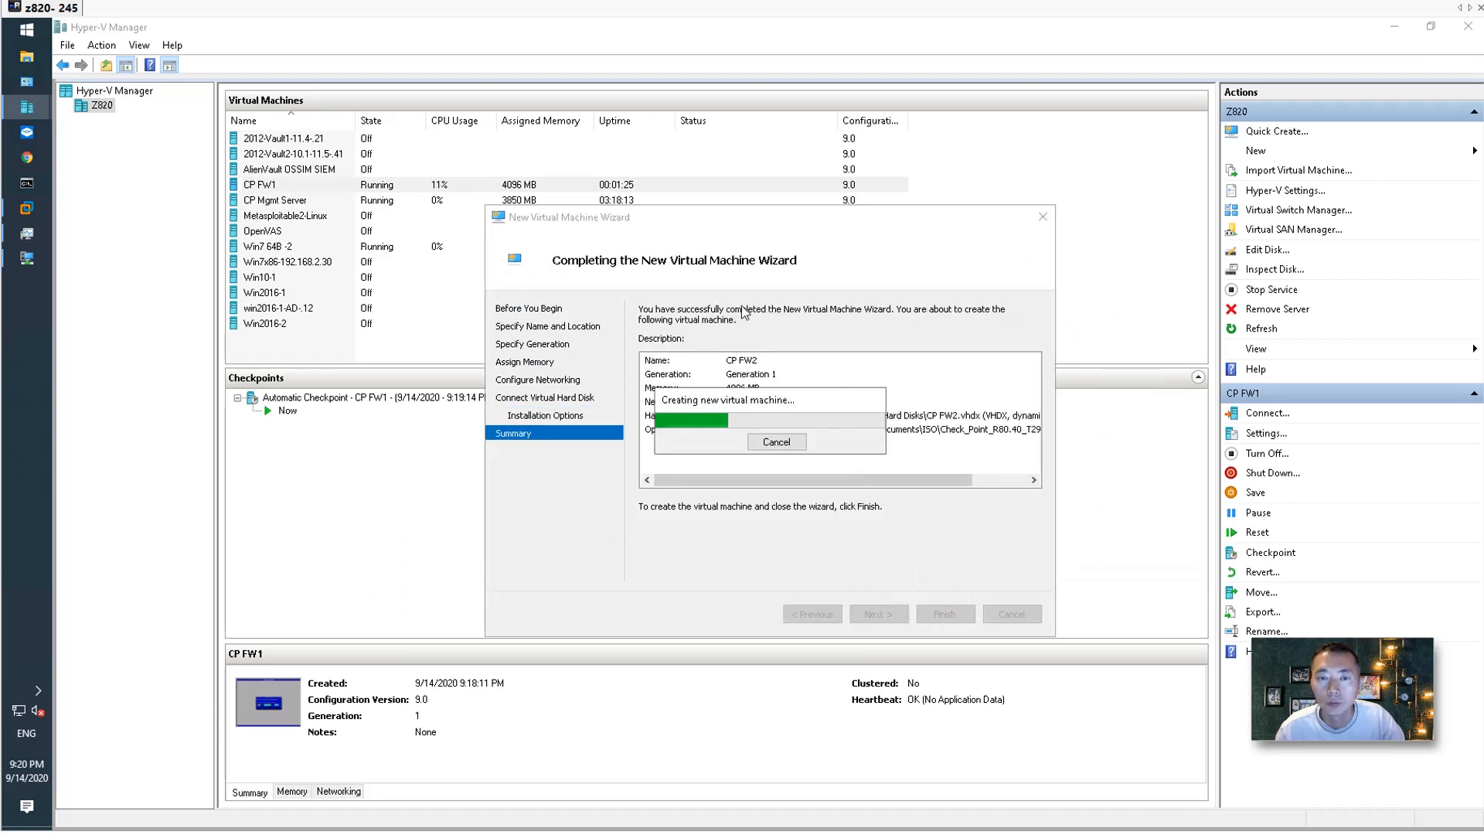
# In the CP FW1 console, accept the welcome screen, US keyboard and proposed partitions.
pyautogui.click(40, 258)
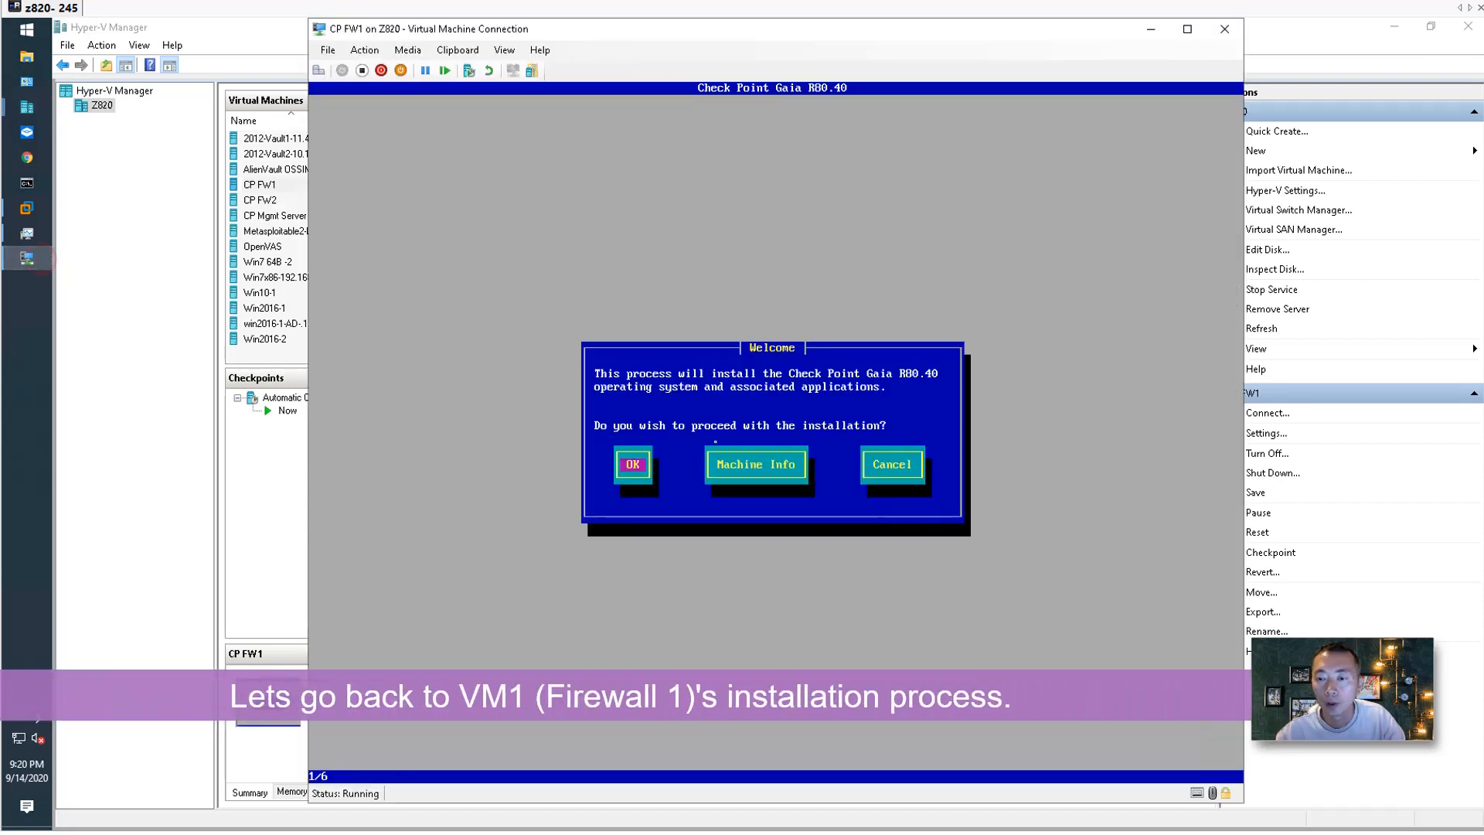
pyautogui.press('Return')
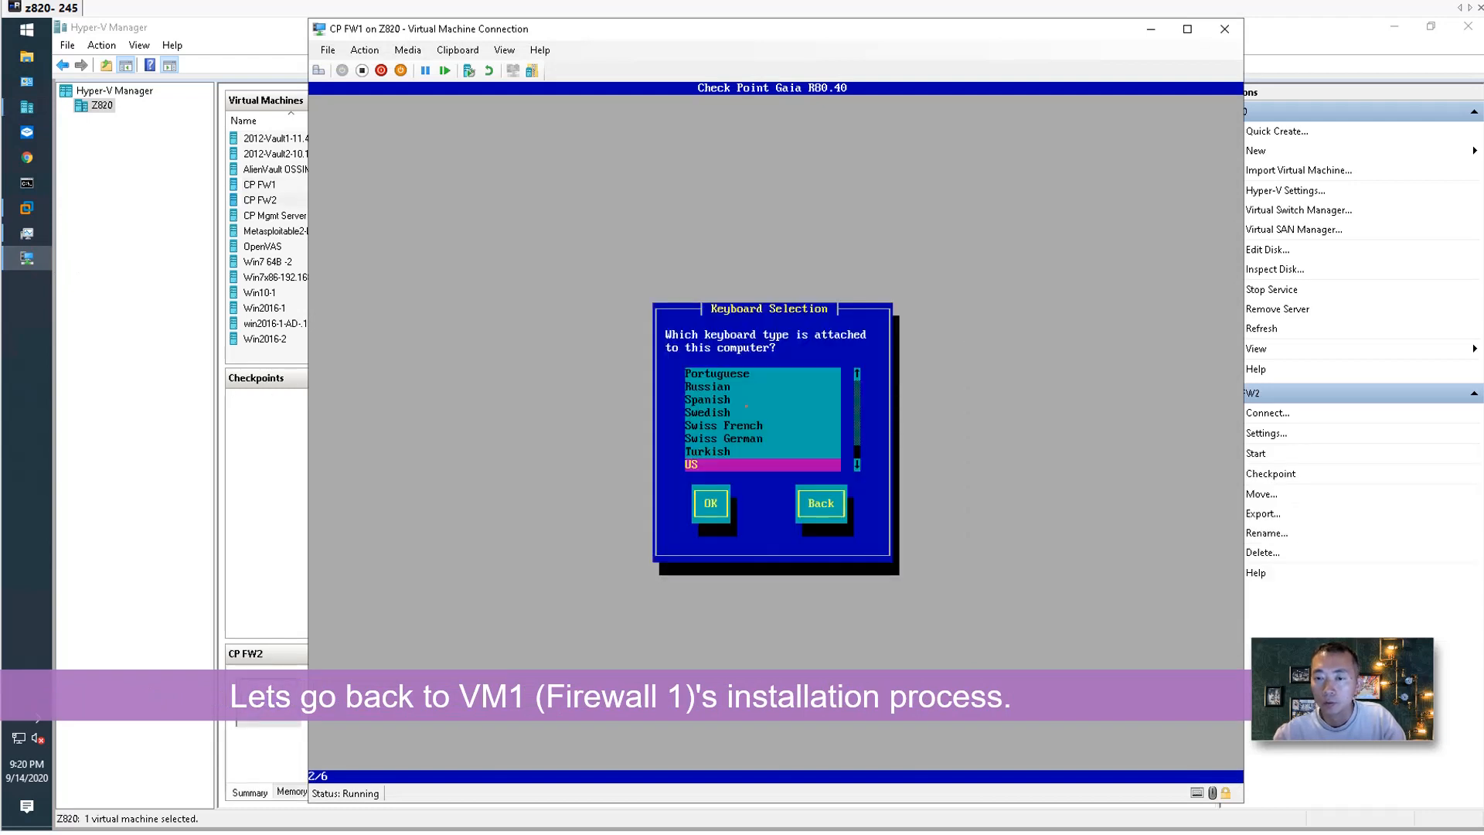
pyautogui.press('Return')
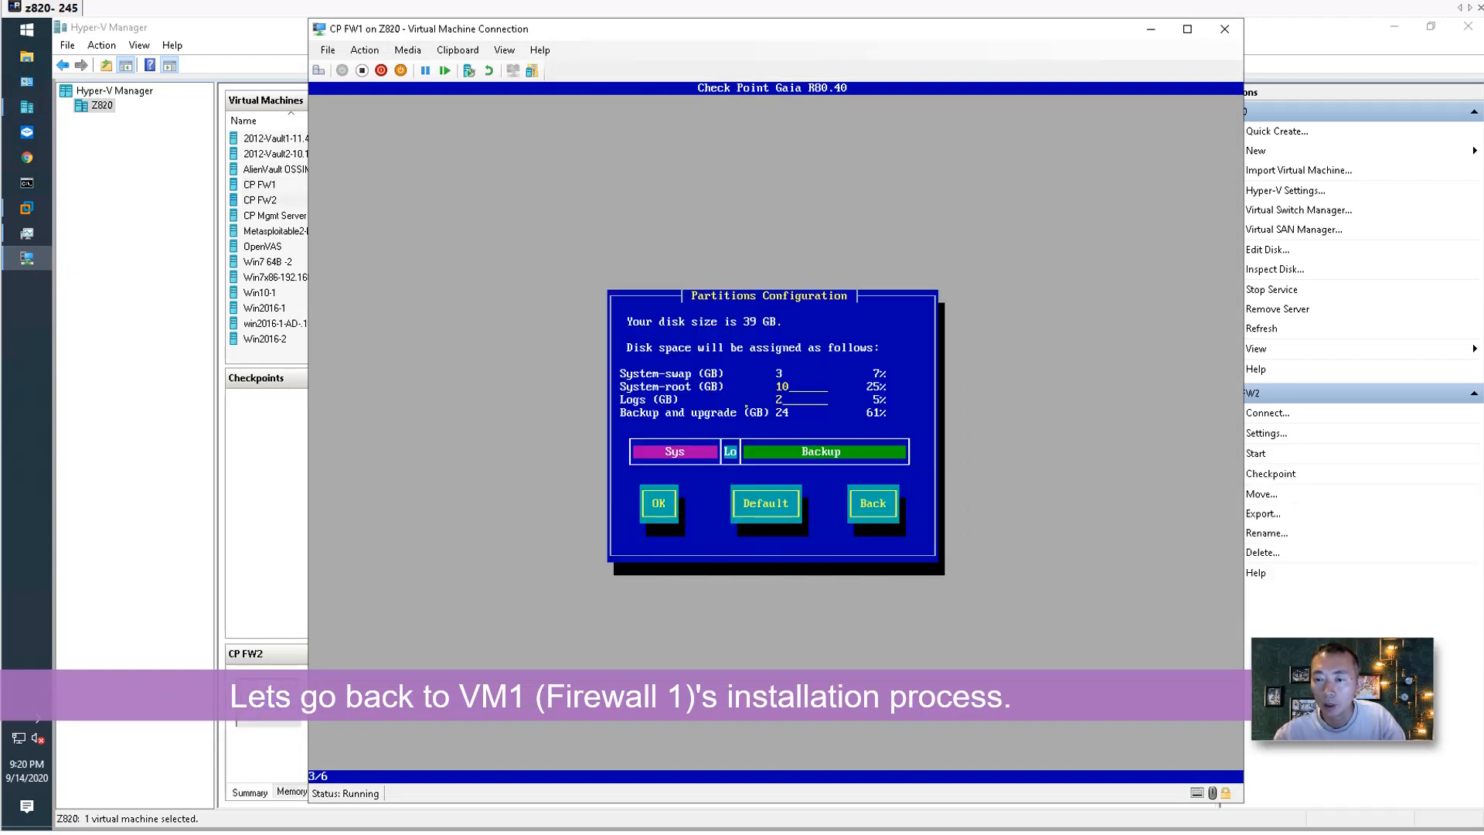
pyautogui.press('Tab')
pyautogui.press('Tab')
pyautogui.press('Return')
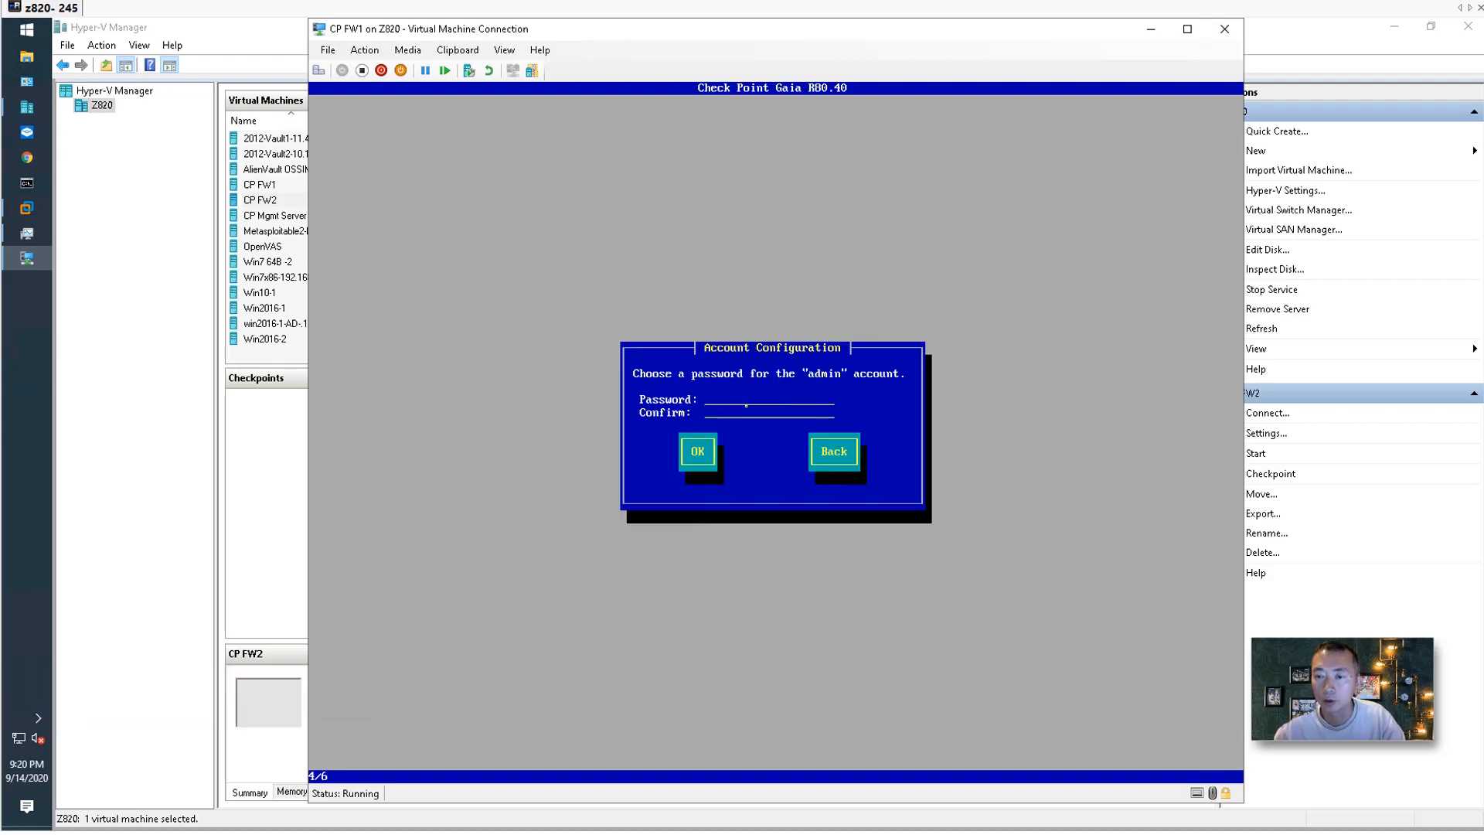
# Enter and confirm the Gaia admin password.
pyautogui.write('*********')
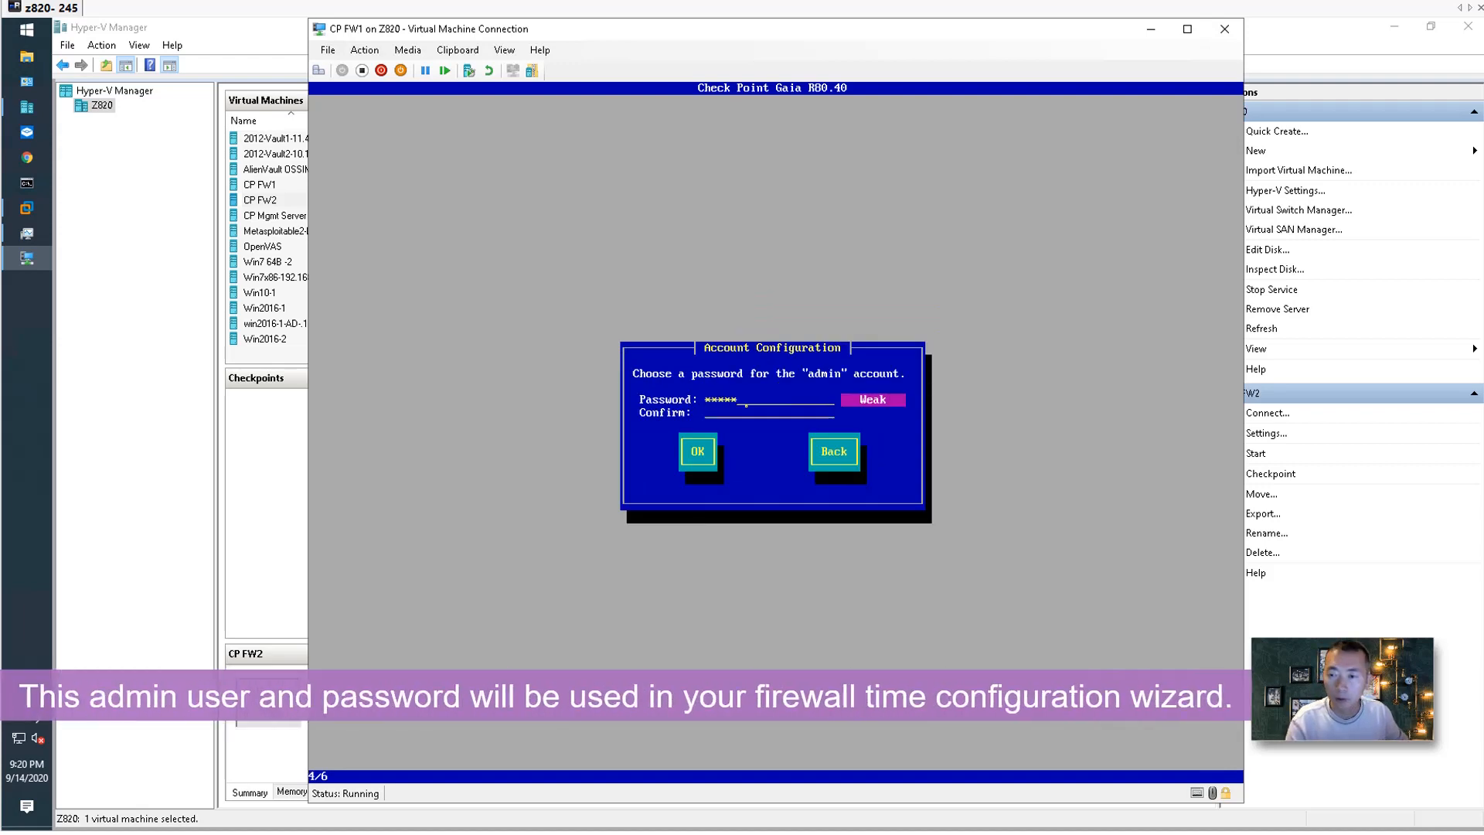
pyautogui.press('Tab')
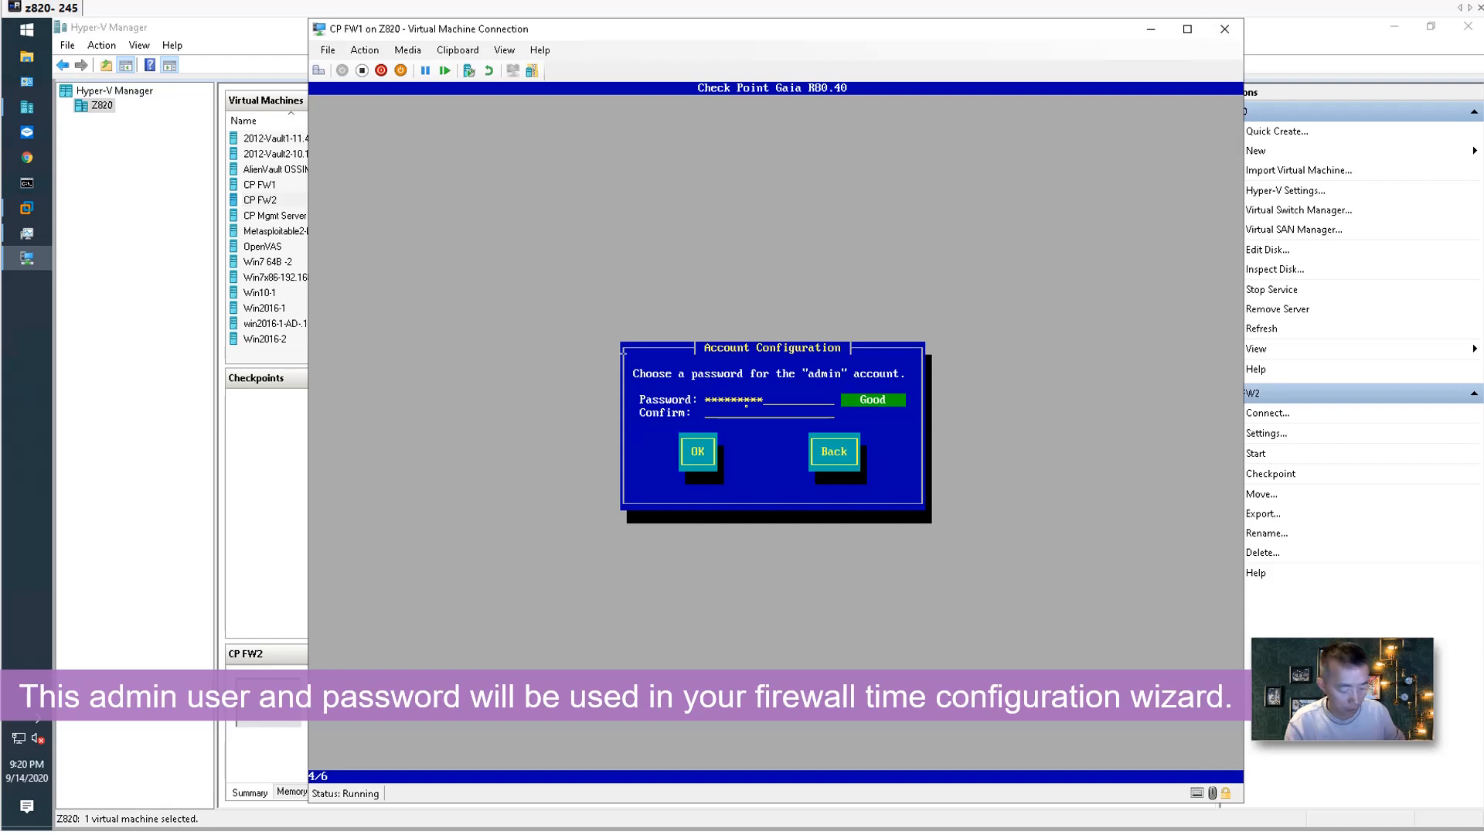
pyautogui.write('*')
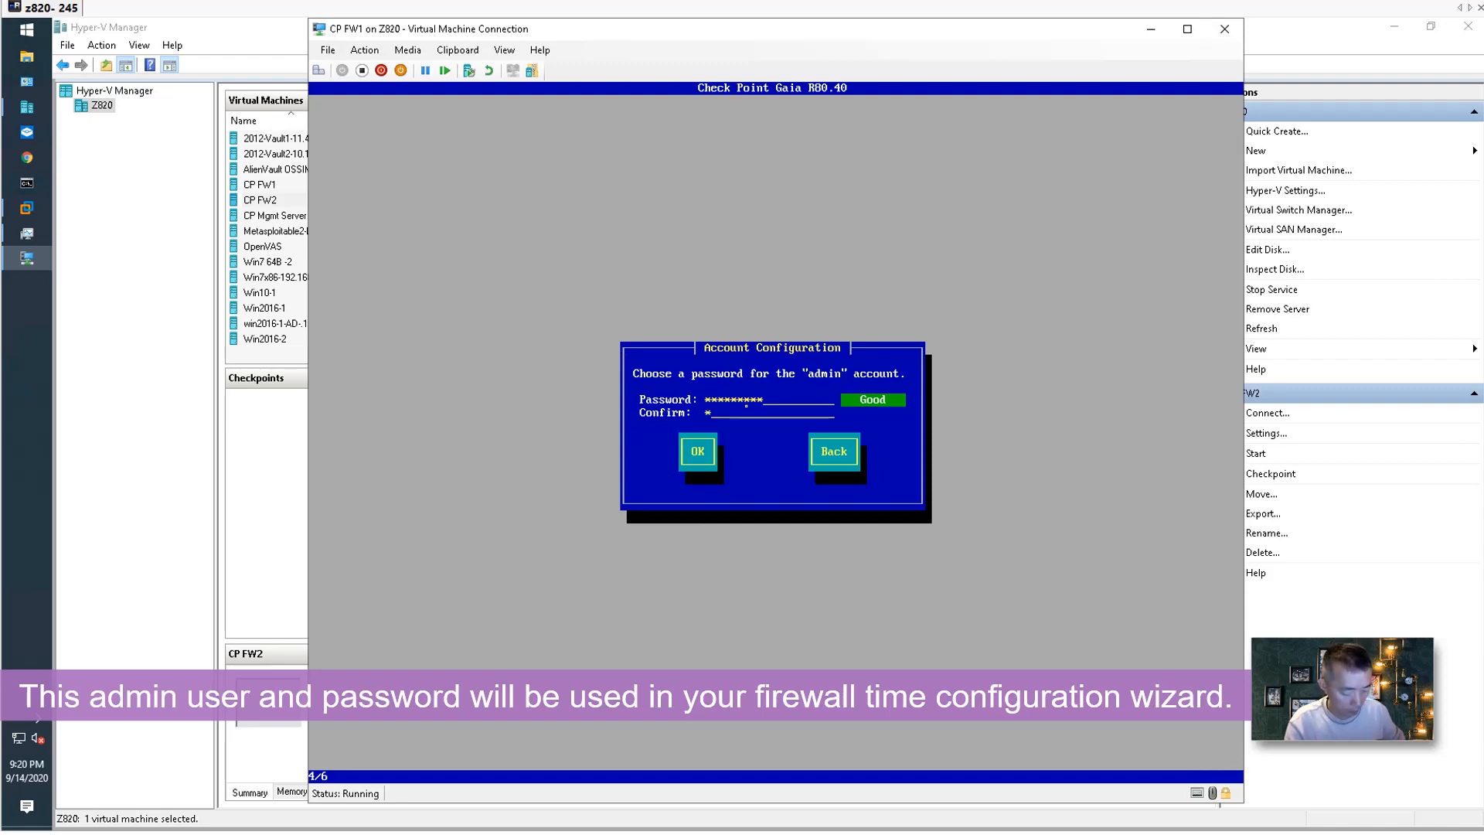
pyautogui.write('********')
pyautogui.press('Tab')
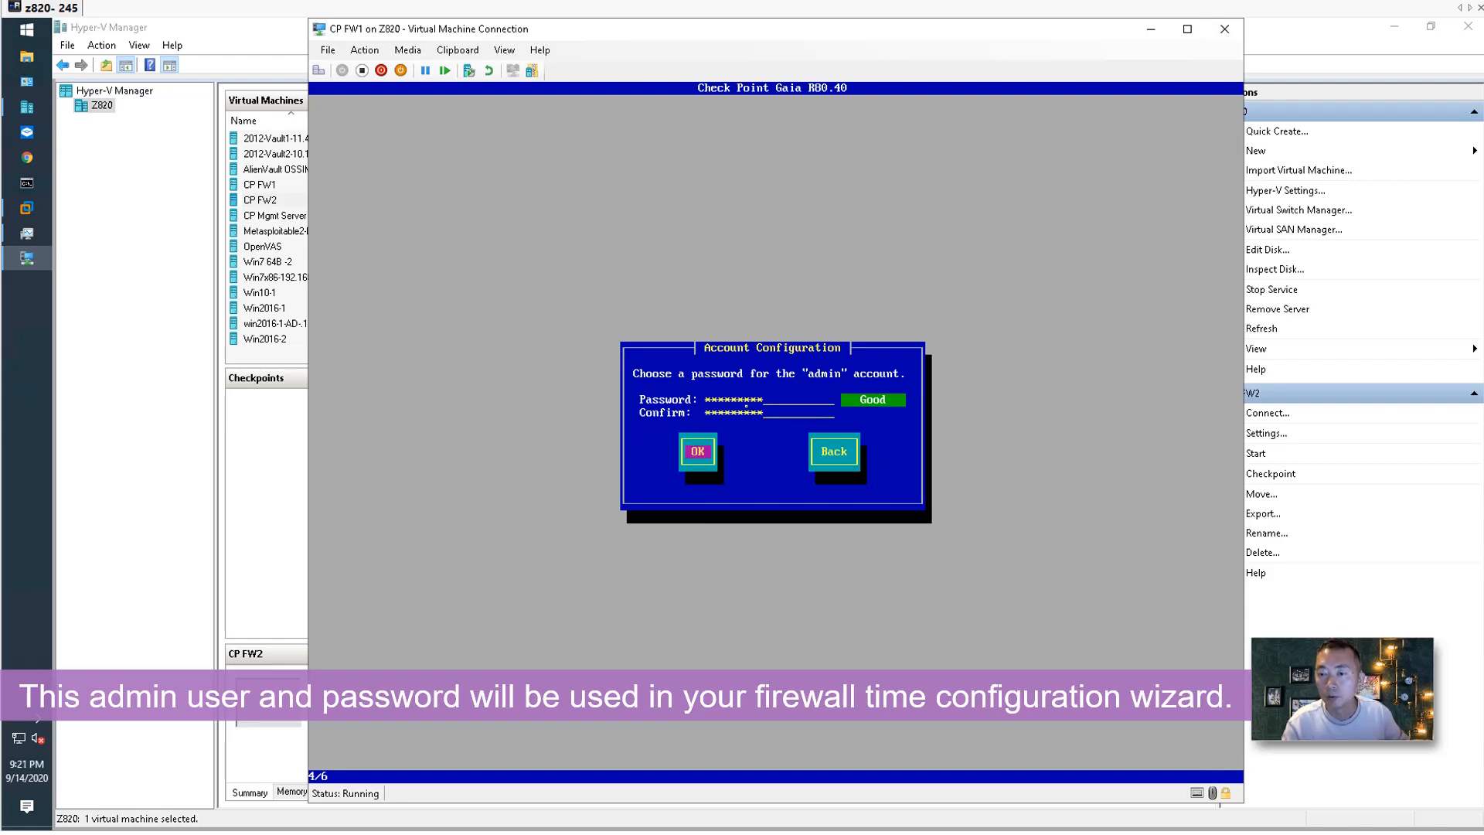
pyautogui.press('Return')
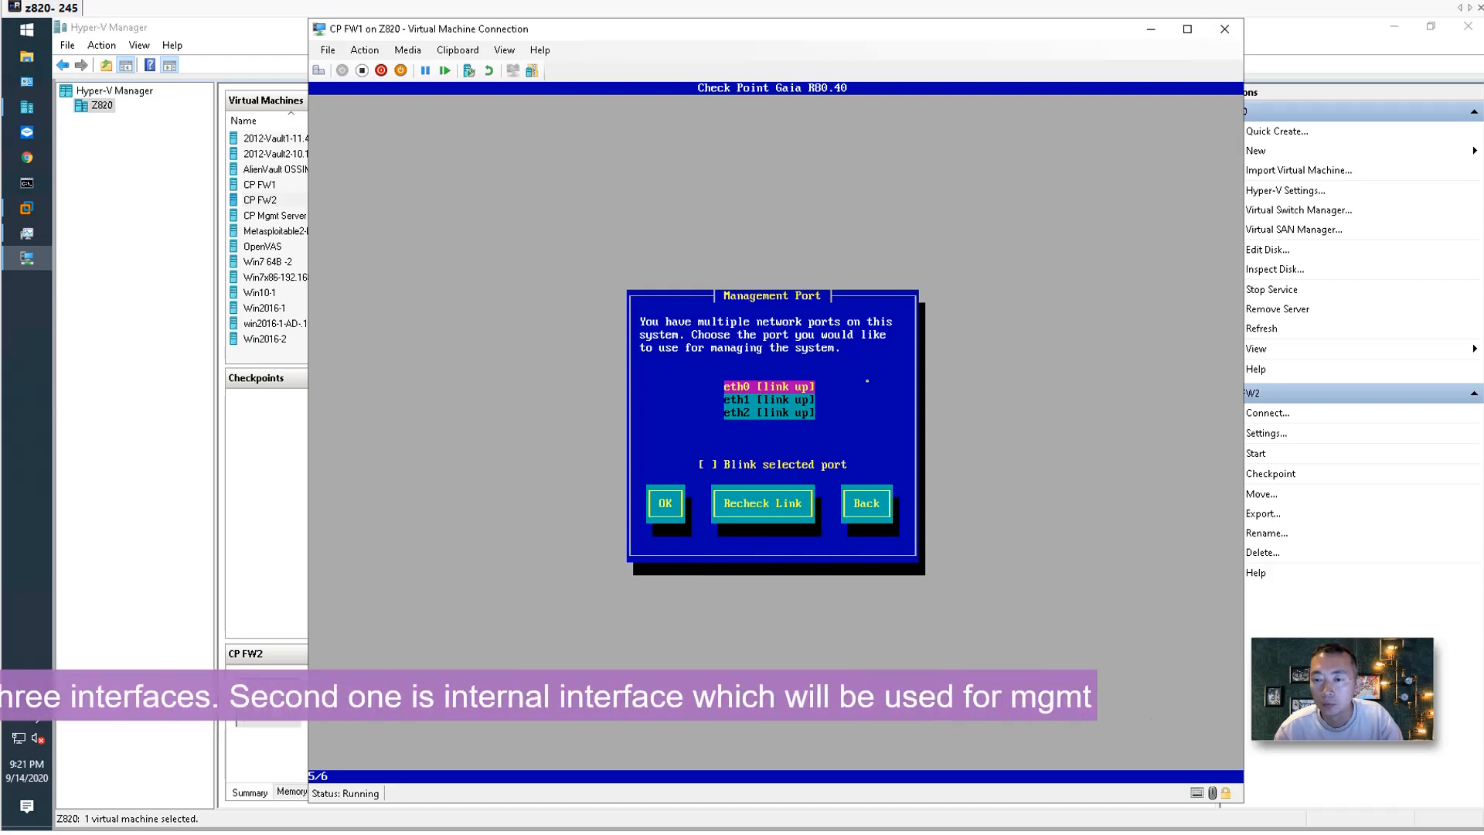
# Use eth1 as the management interface with IP 10.94.200.18 and set the gateway.
pyautogui.press('Down')
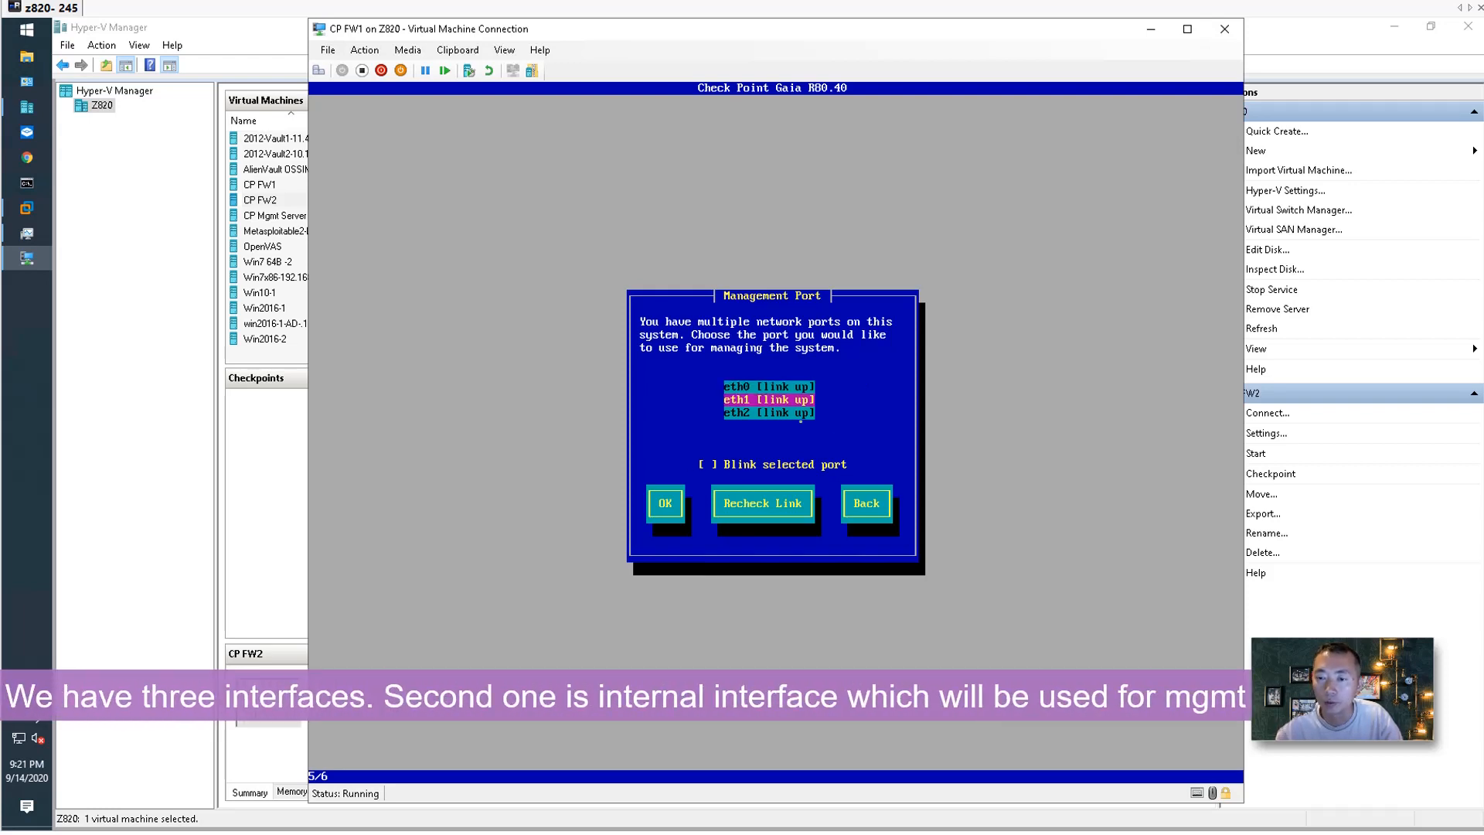
pyautogui.press('Return')
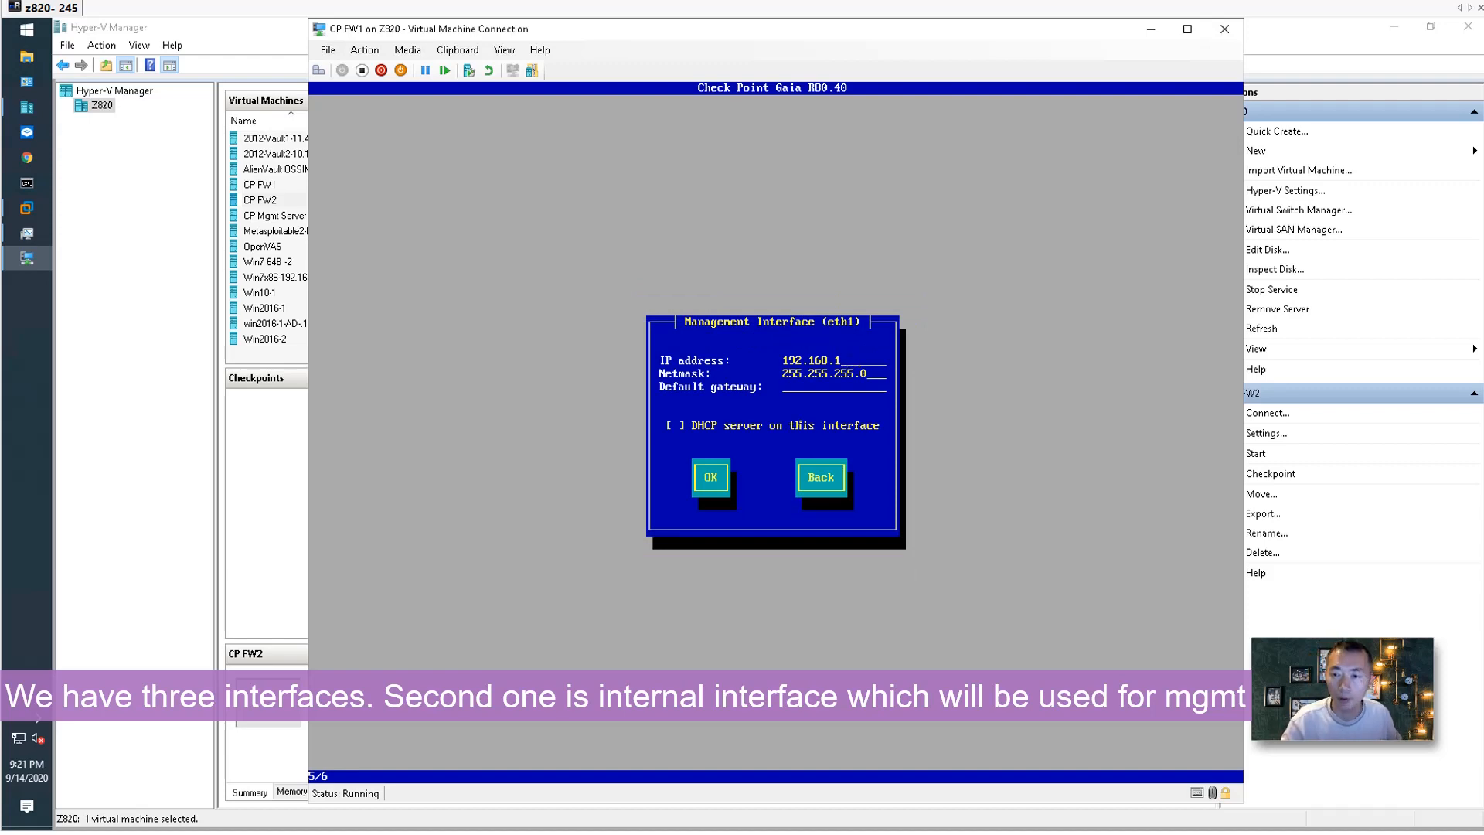
pyautogui.press('BackSpace')
pyautogui.press('BackSpace')
pyautogui.press('BackSpace')
pyautogui.press('BackSpace')
pyautogui.press('BackSpace')
pyautogui.press('BackSpace')
pyautogui.press('BackSpace')
pyautogui.press('BackSpace')
pyautogui.press('BackSpace')
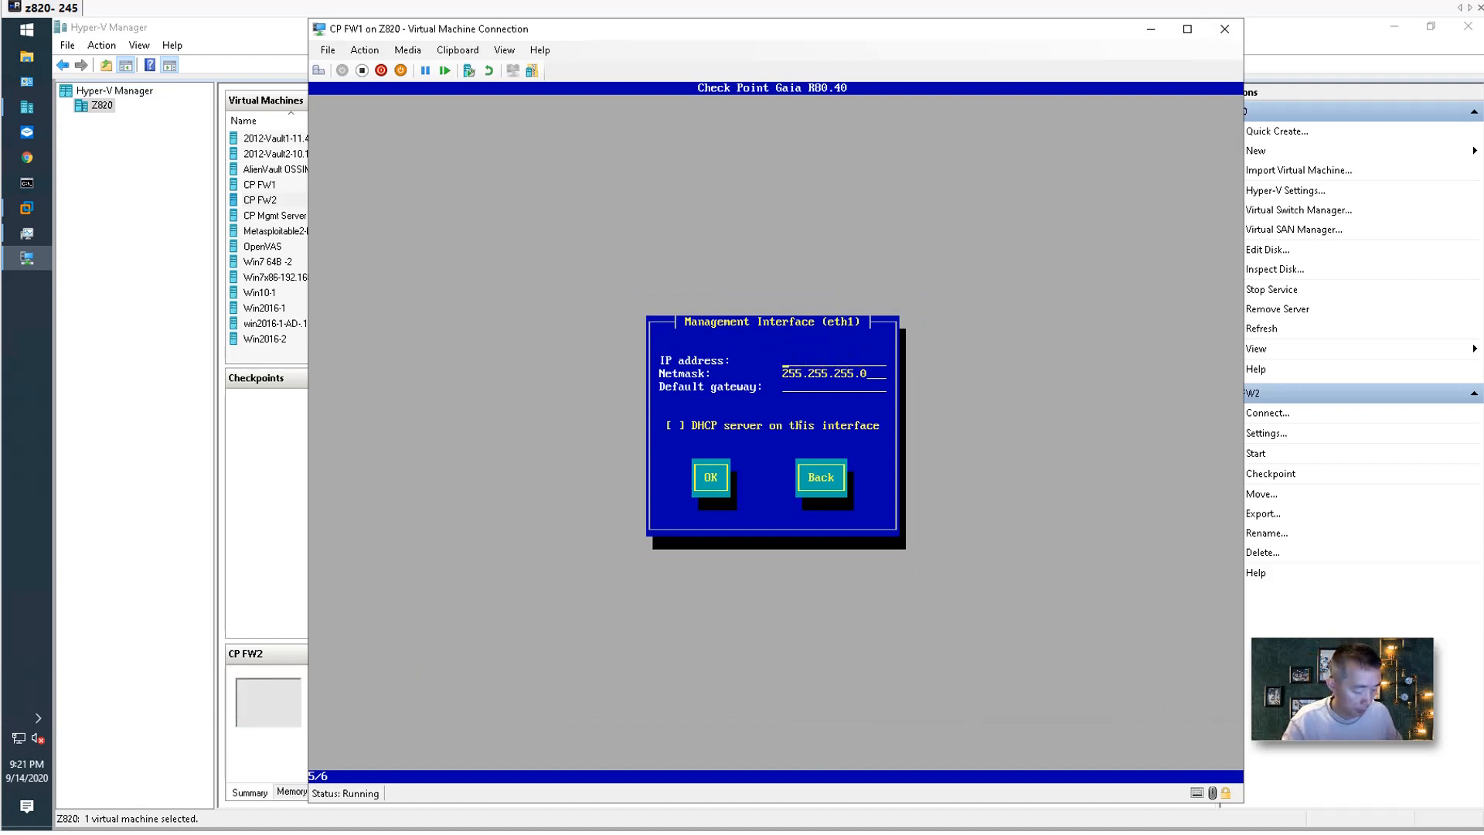
pyautogui.write('10.94.200.18')
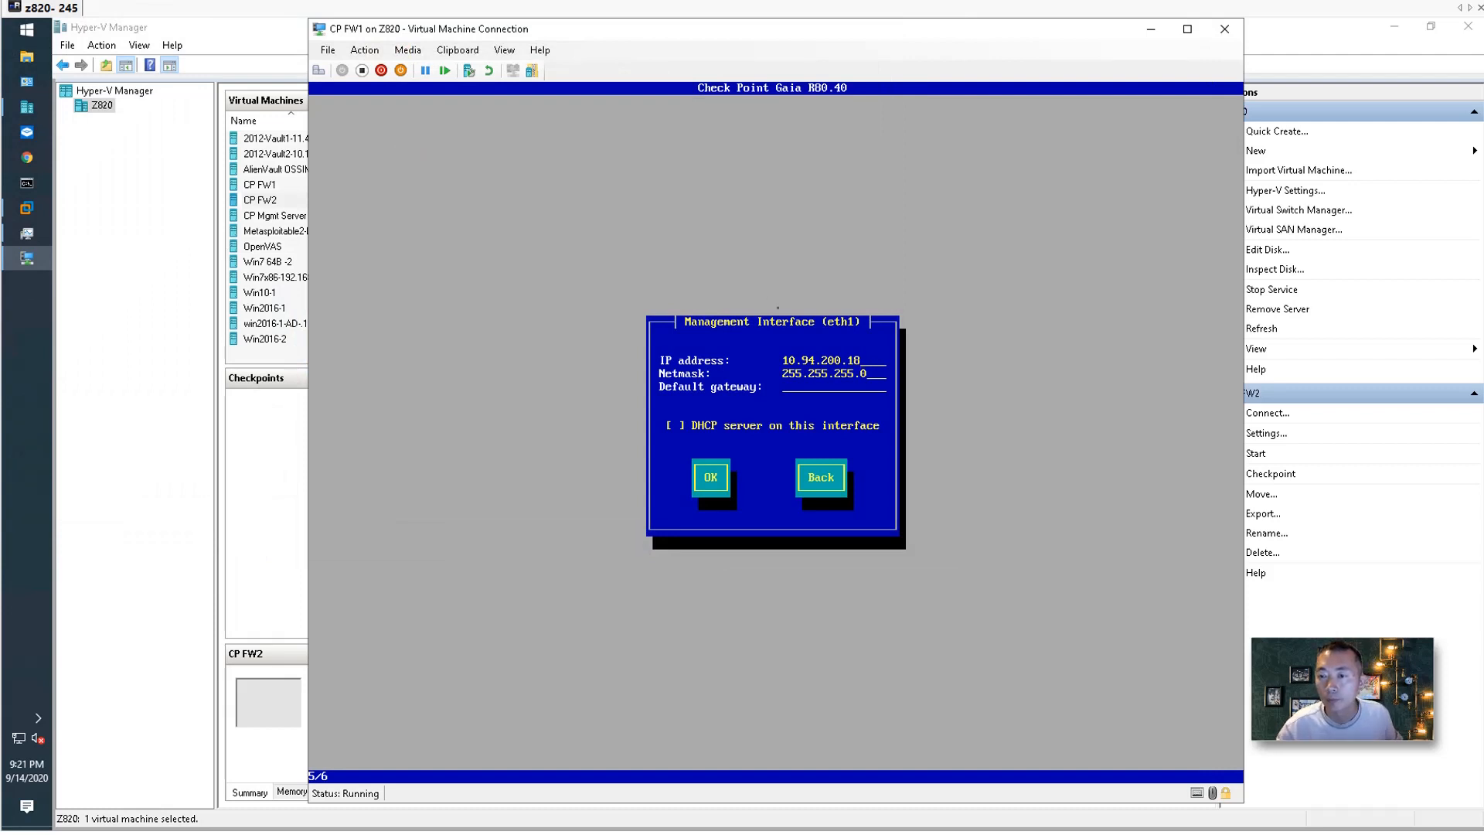
pyautogui.write('10.94.200.254')
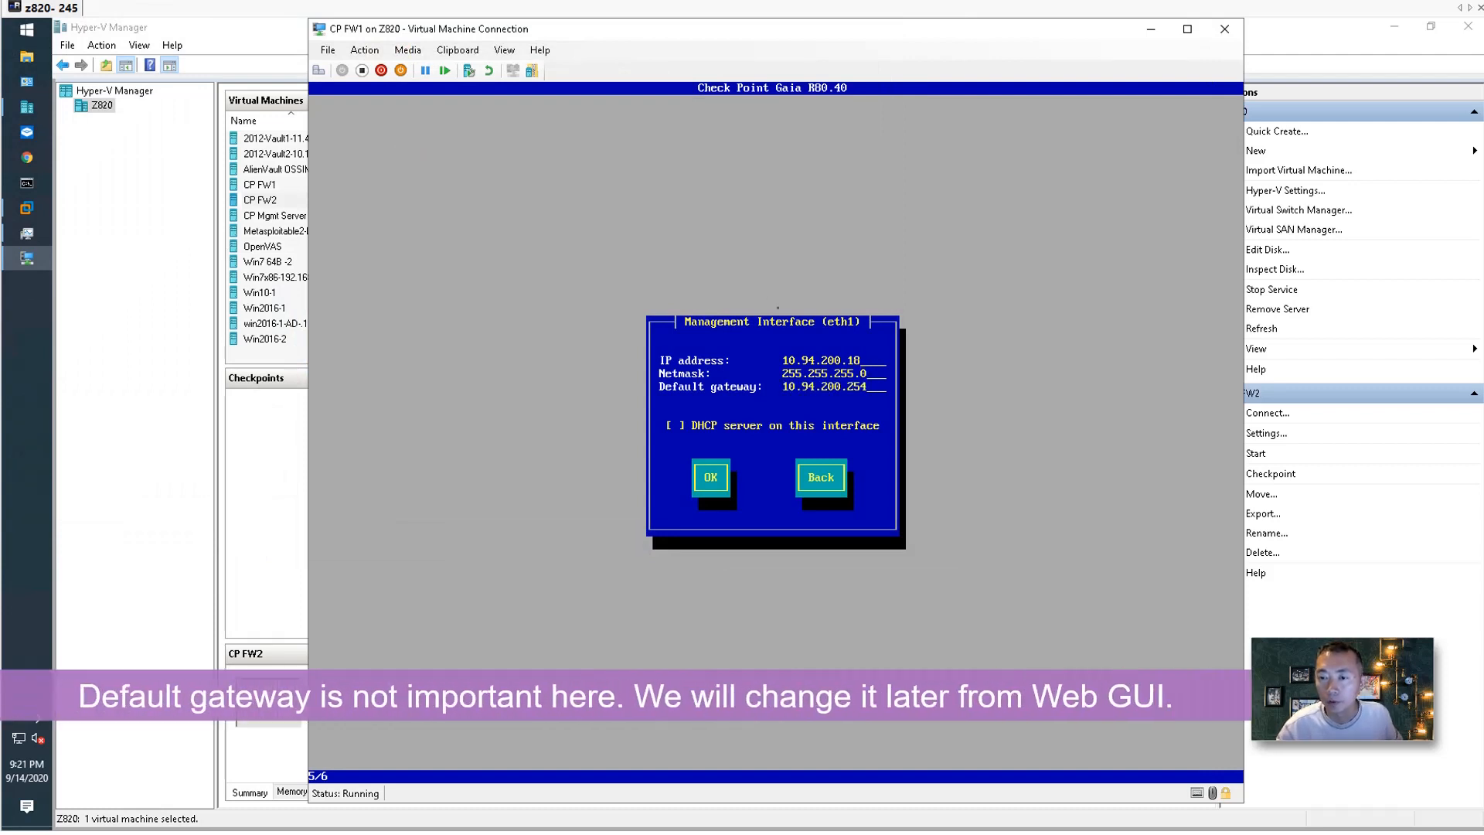
pyautogui.press('BackSpace')
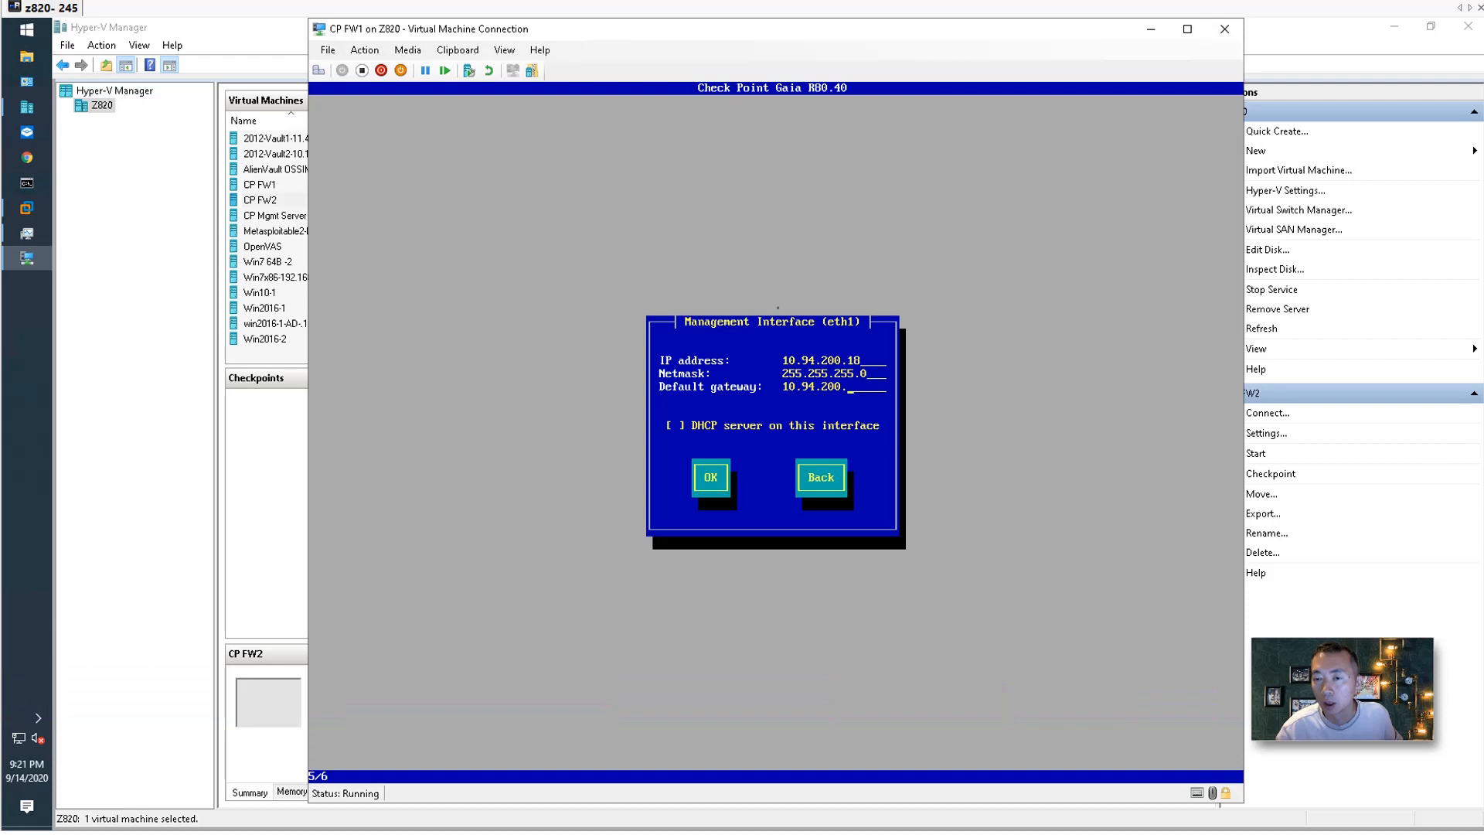
pyautogui.write('1')
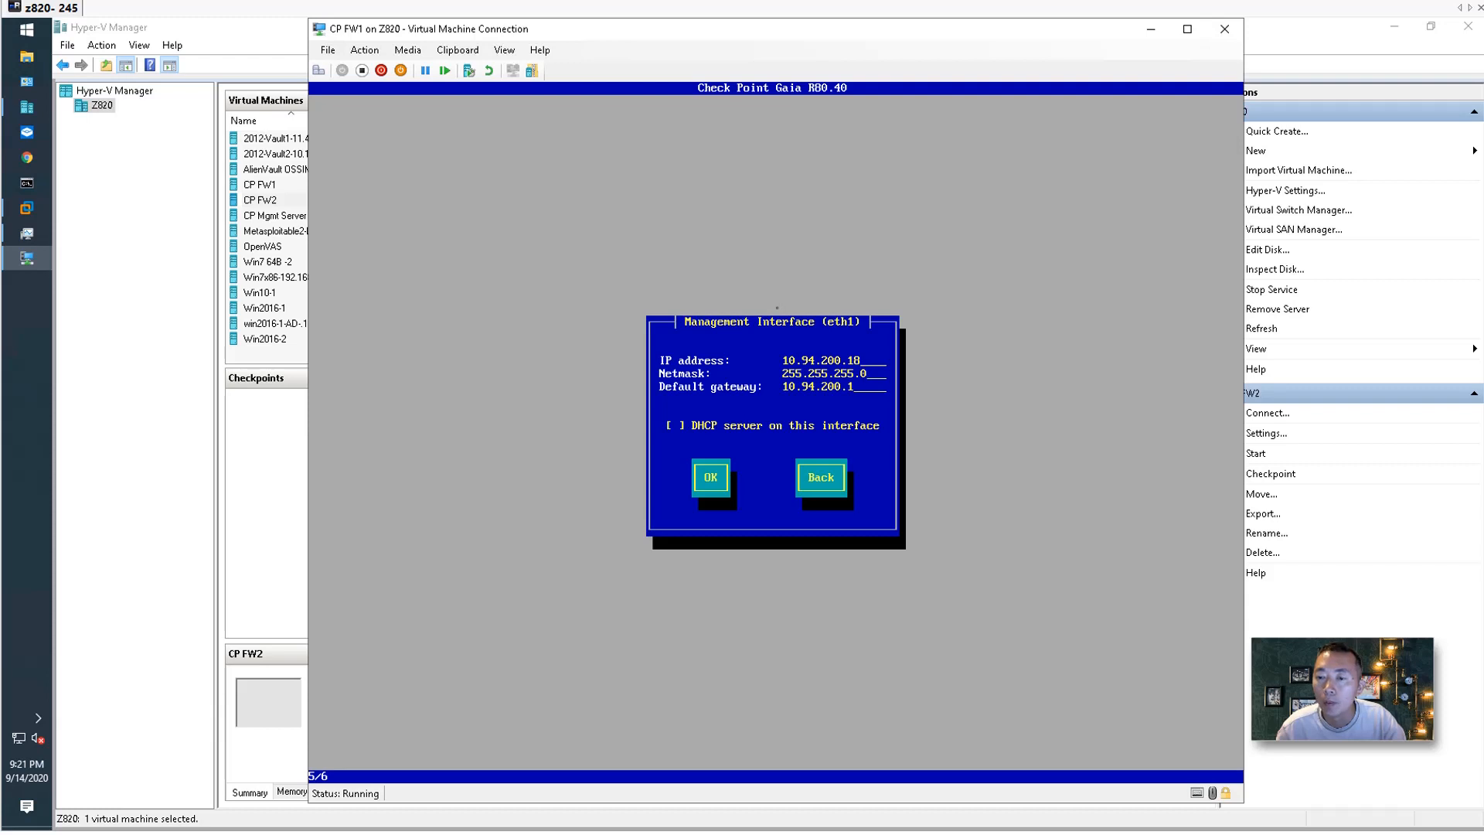
# Leave DHCP off, confirm drive formatting, and minimize the CP FW1 console.
pyautogui.press('Tab')
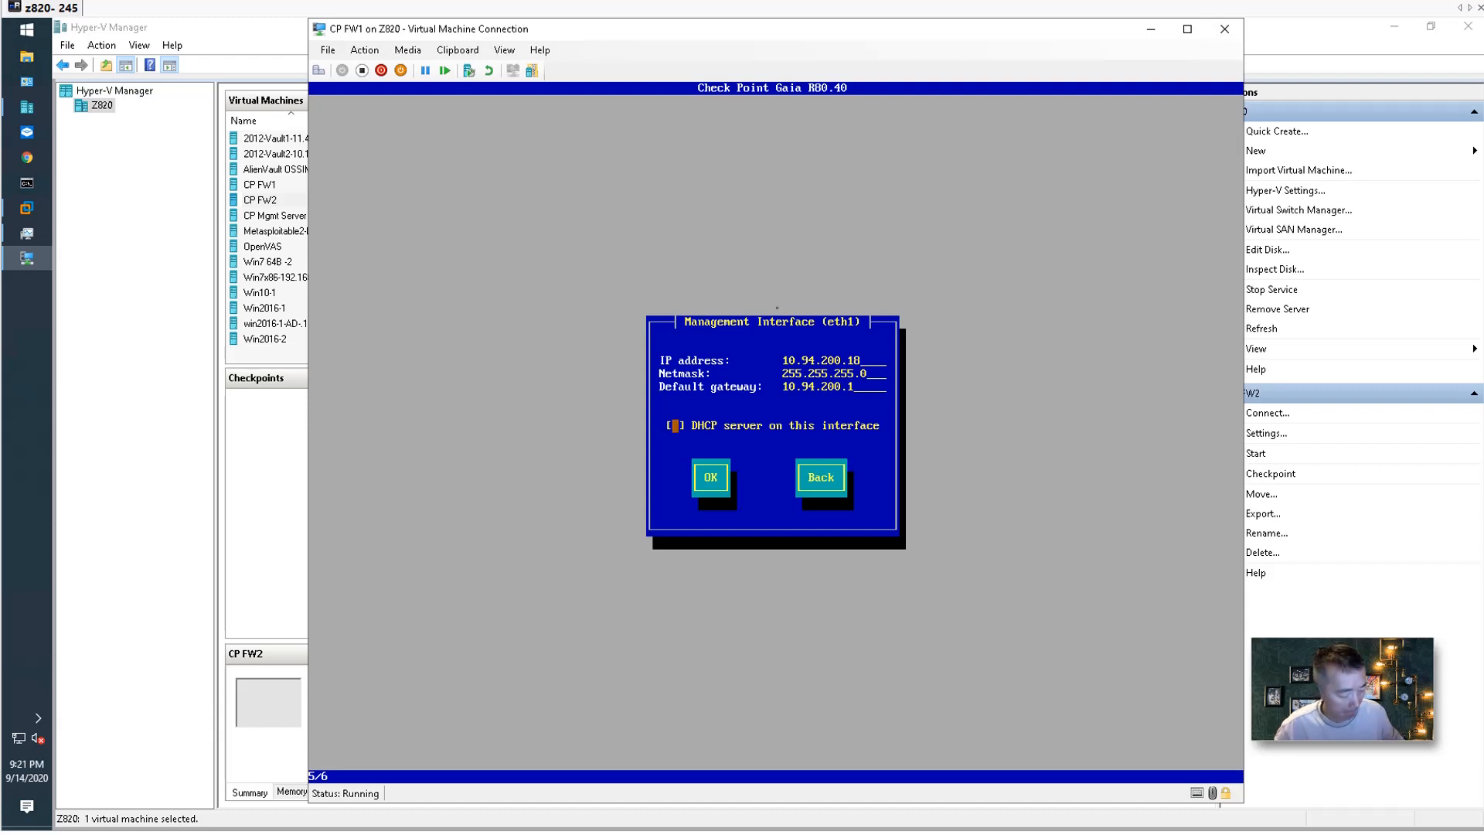
pyautogui.press('Tab')
pyautogui.press('Return')
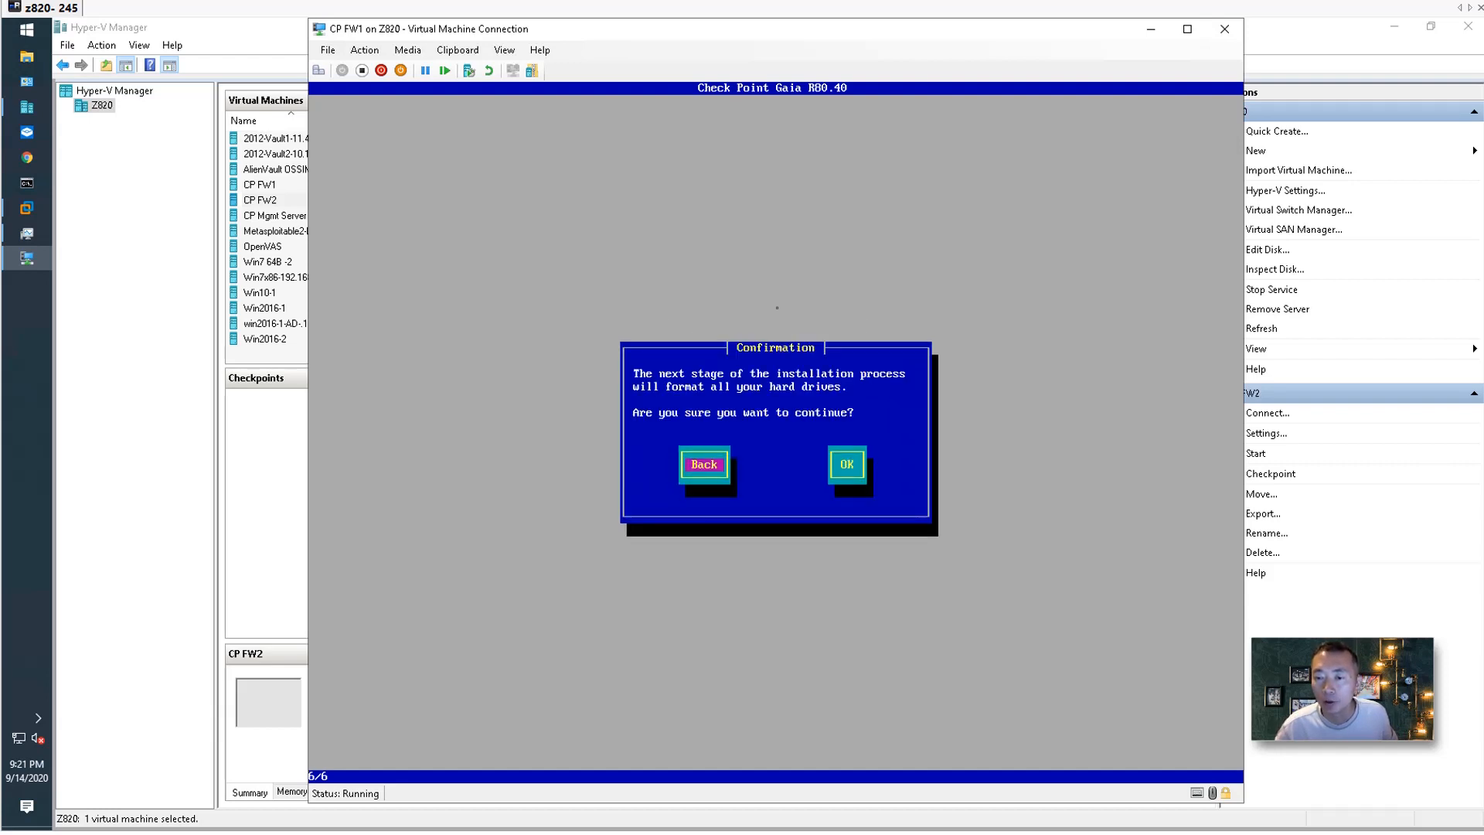
pyautogui.press('Tab')
pyautogui.press('Return')
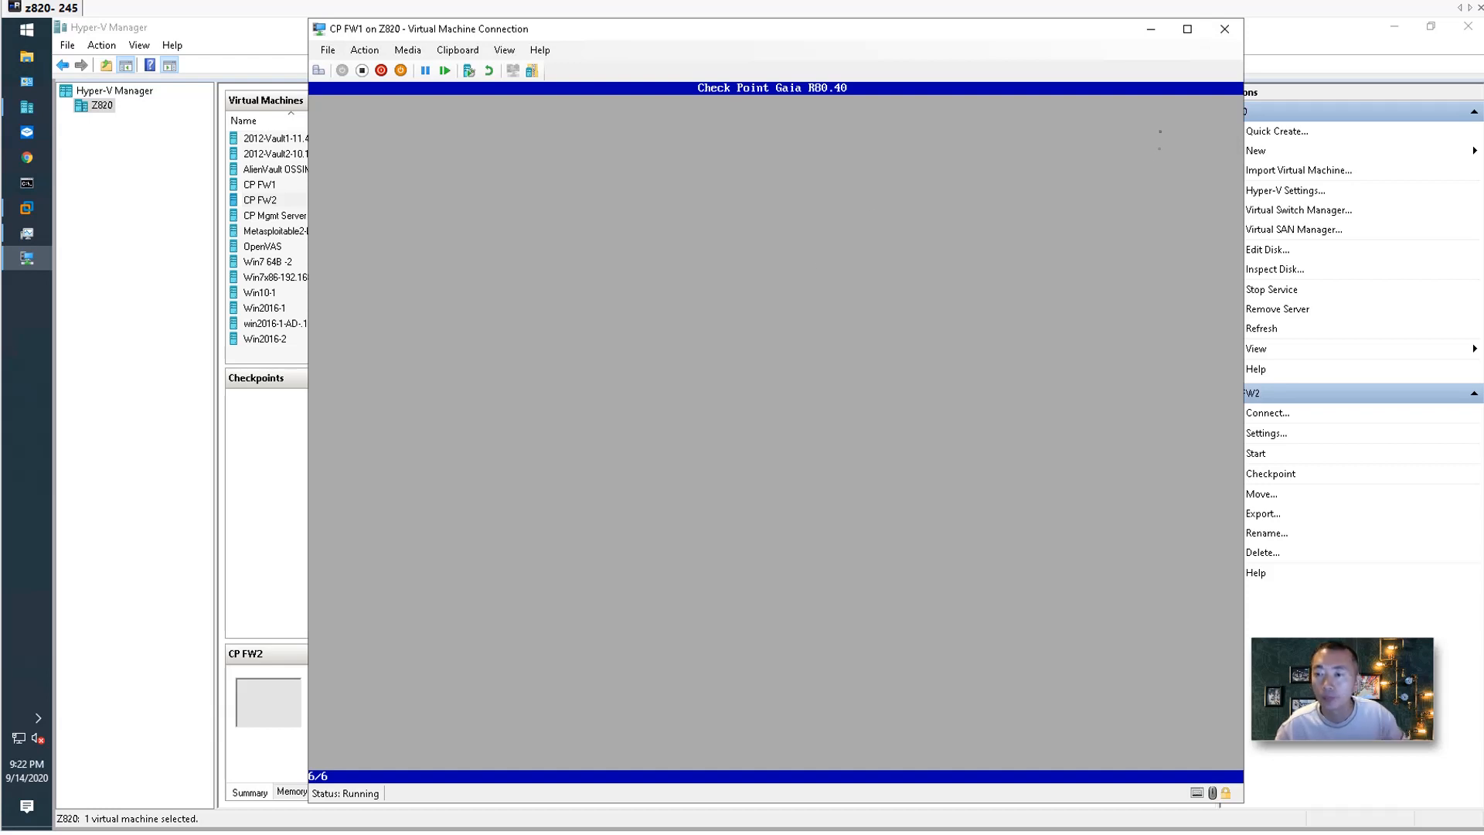
pyautogui.click(1150, 31)
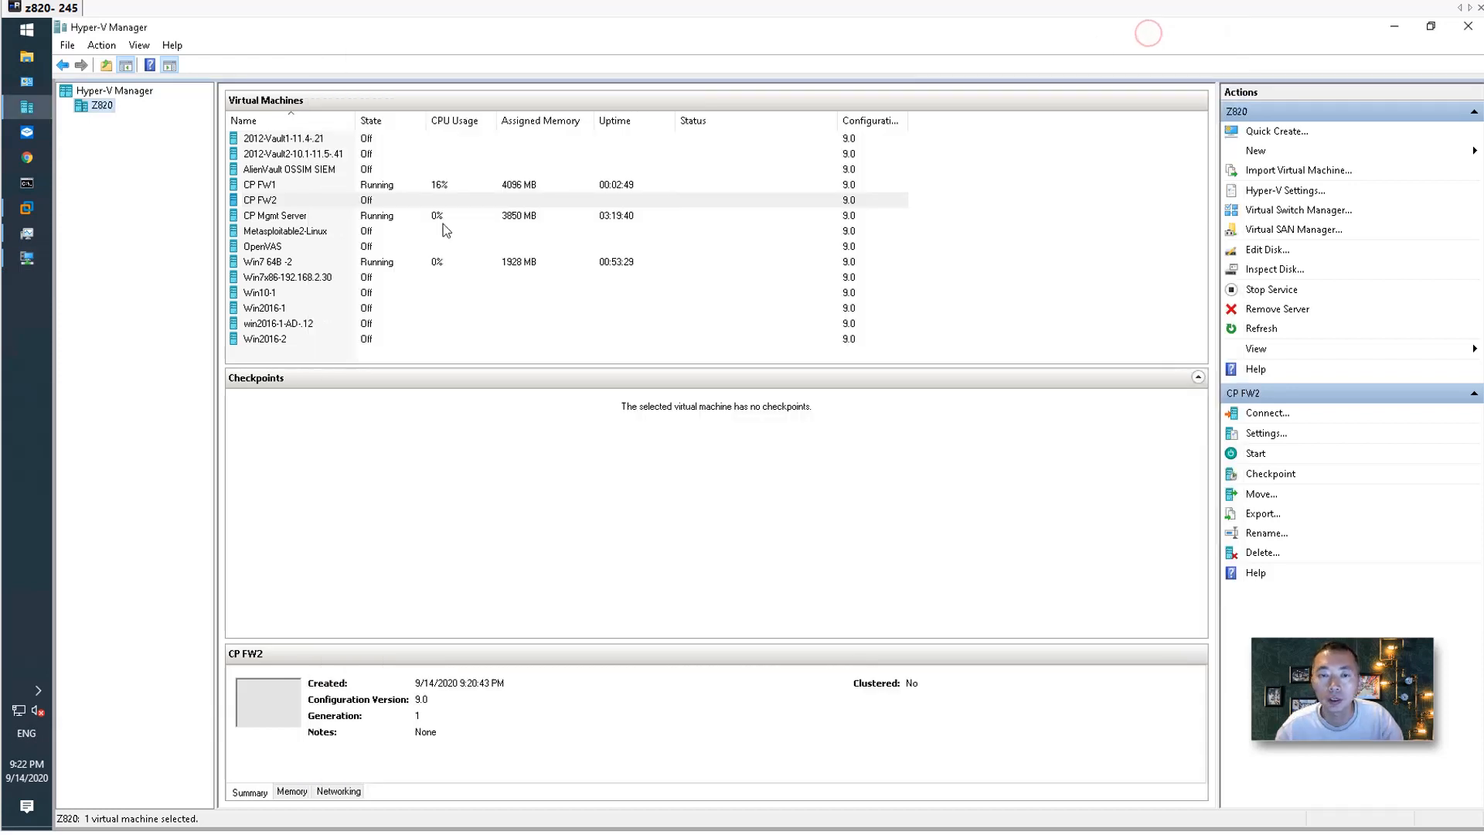
# Open CP FW2's settings and raise its virtual processors from 1 to 4.
pyautogui.rightClick(386, 199)
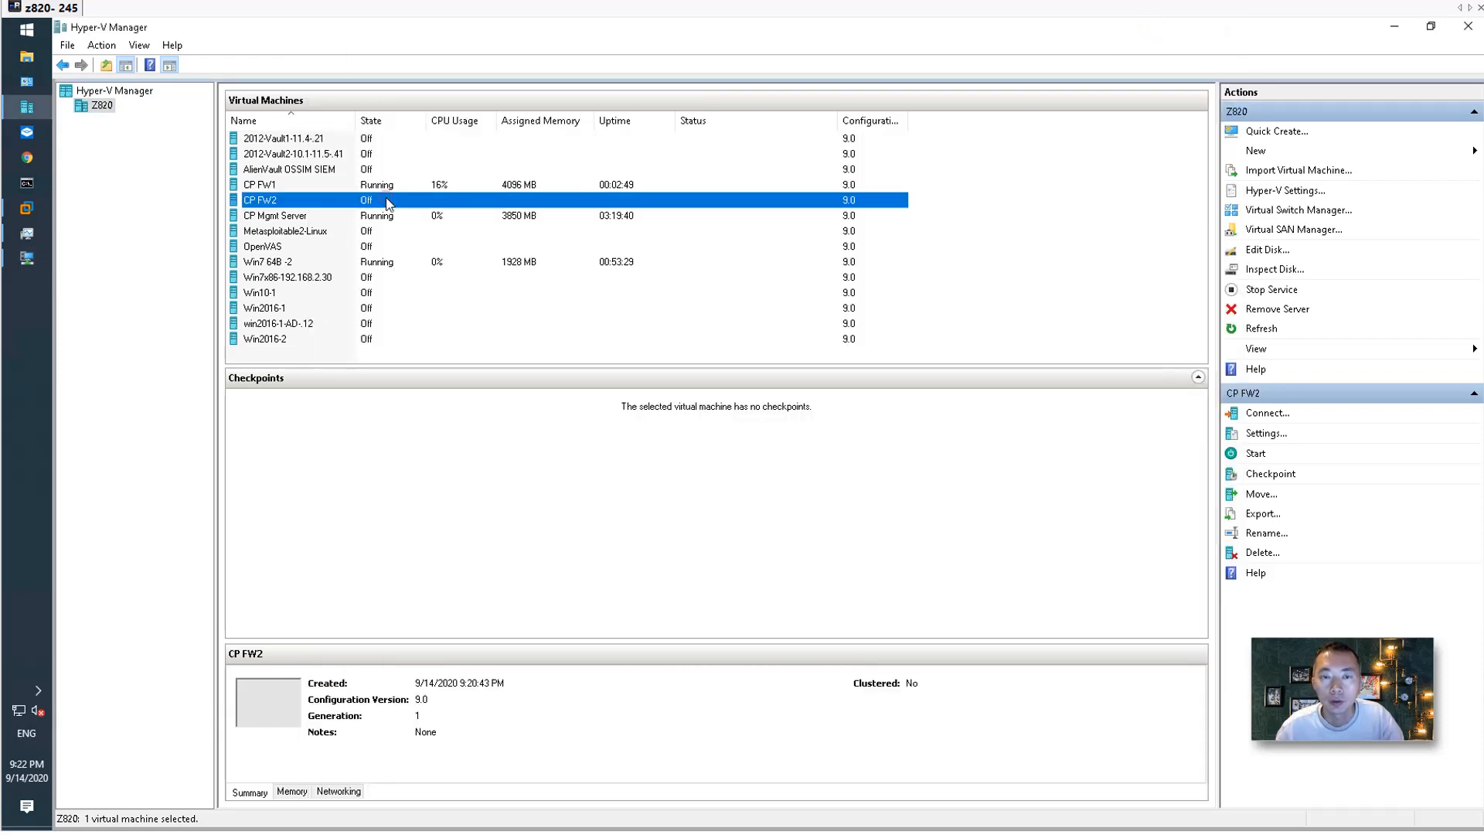
pyautogui.click(424, 232)
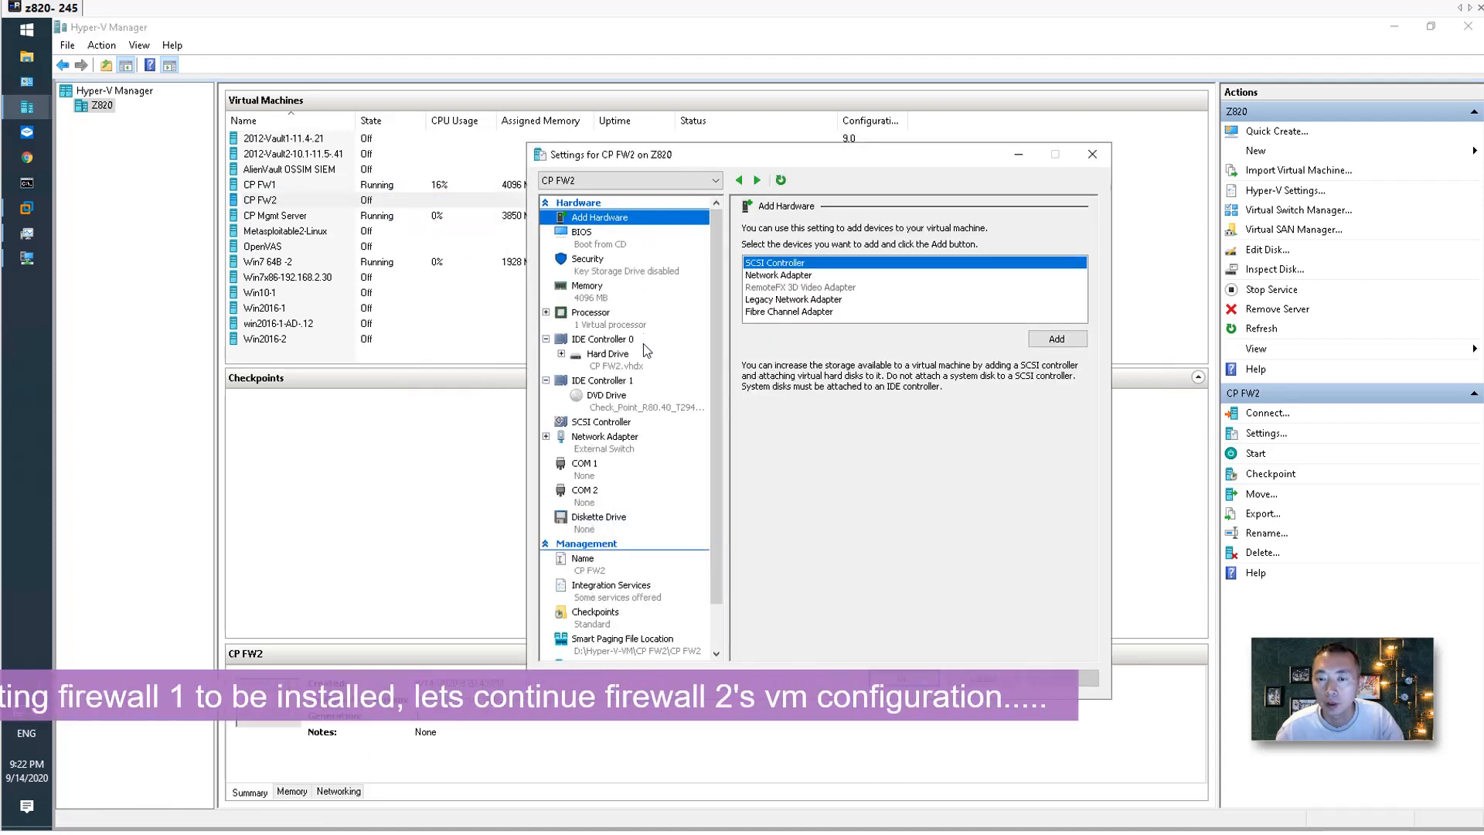
pyautogui.click(615, 291)
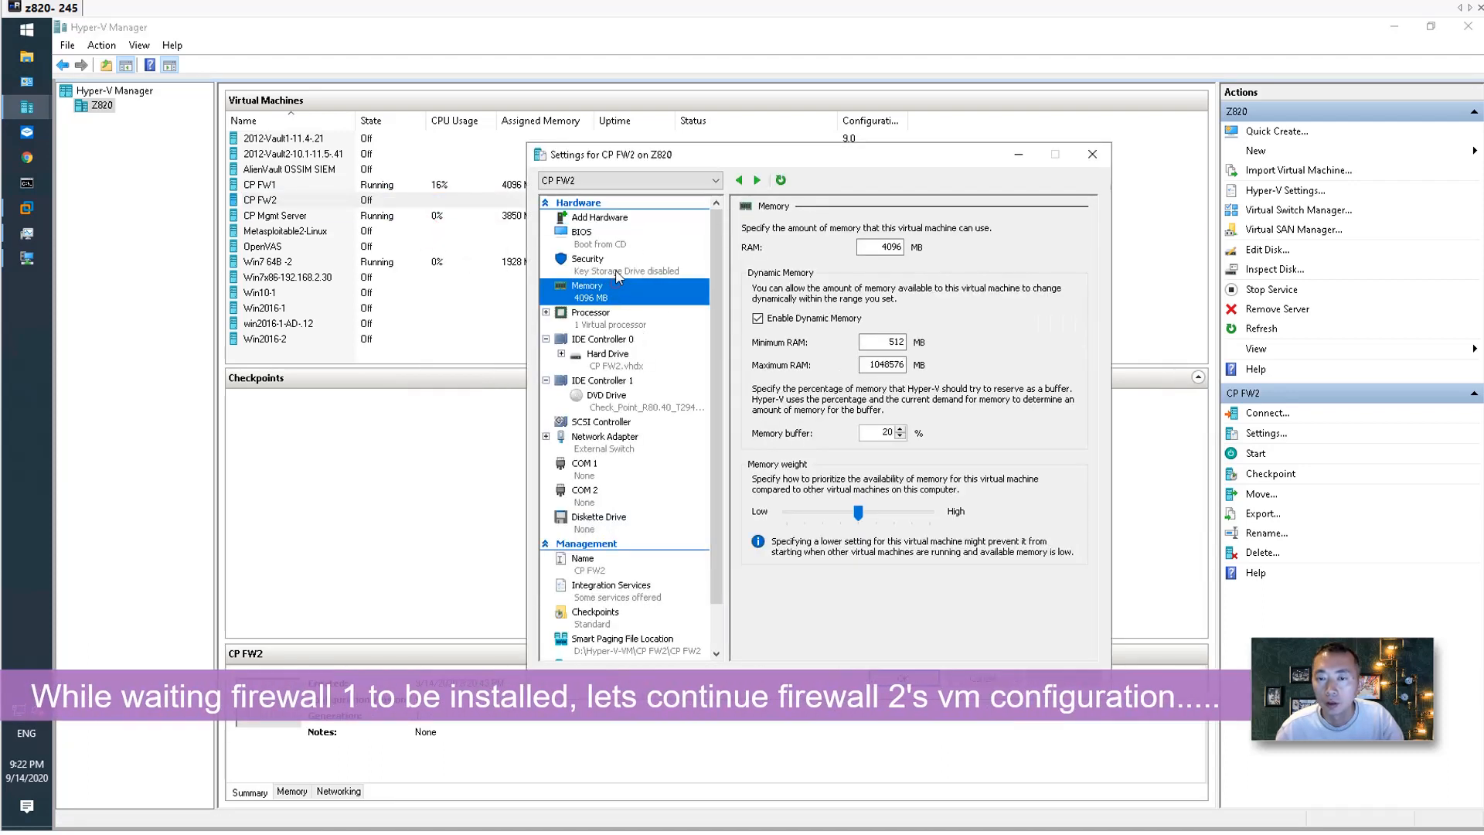
pyautogui.click(626, 325)
pyautogui.click(925, 254)
pyautogui.click(925, 253)
pyautogui.click(925, 253)
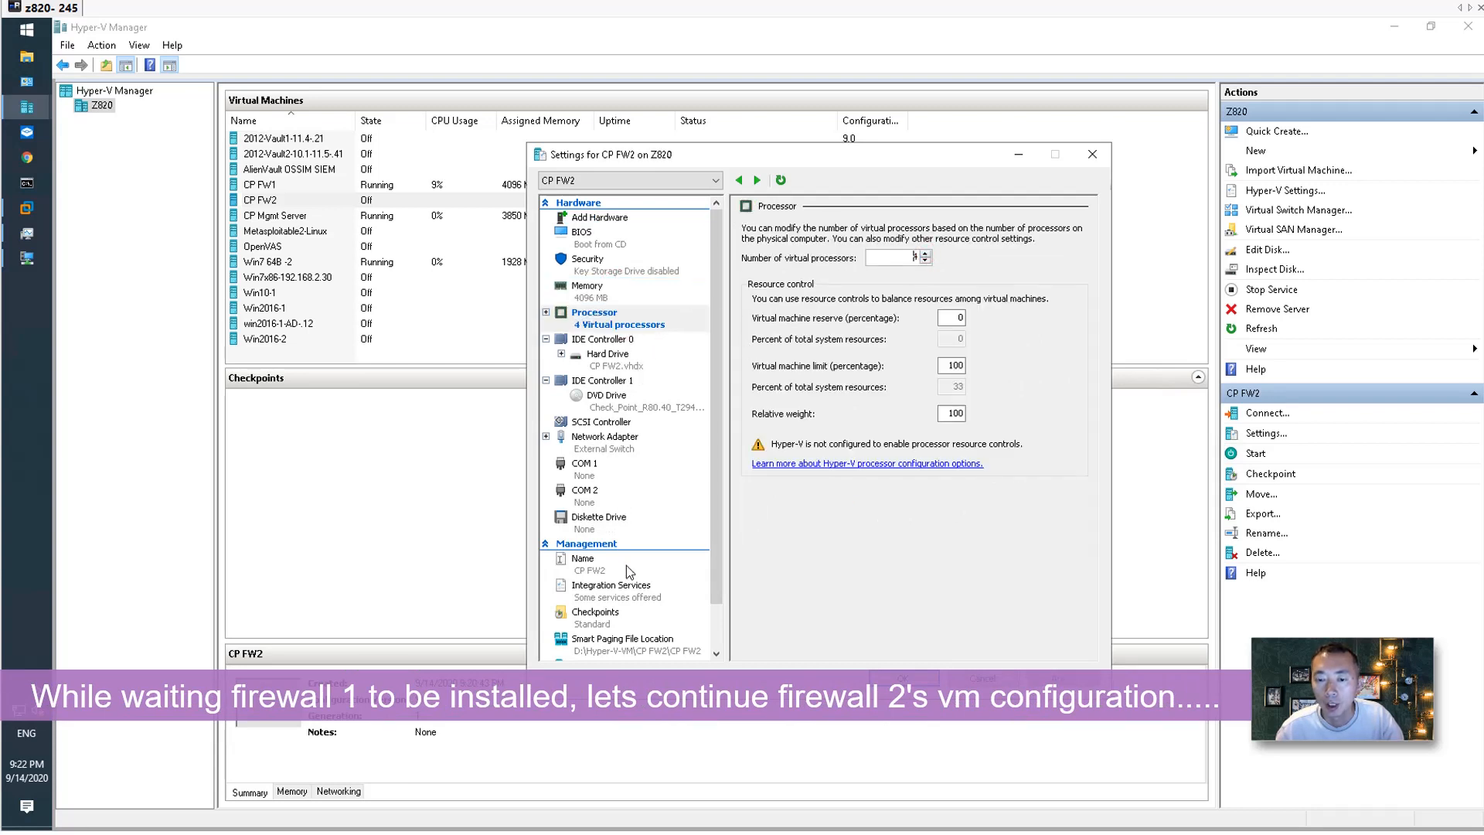
# Add a second network adapter to CP FW2 connected to Internal Switch.
pyautogui.click(626, 437)
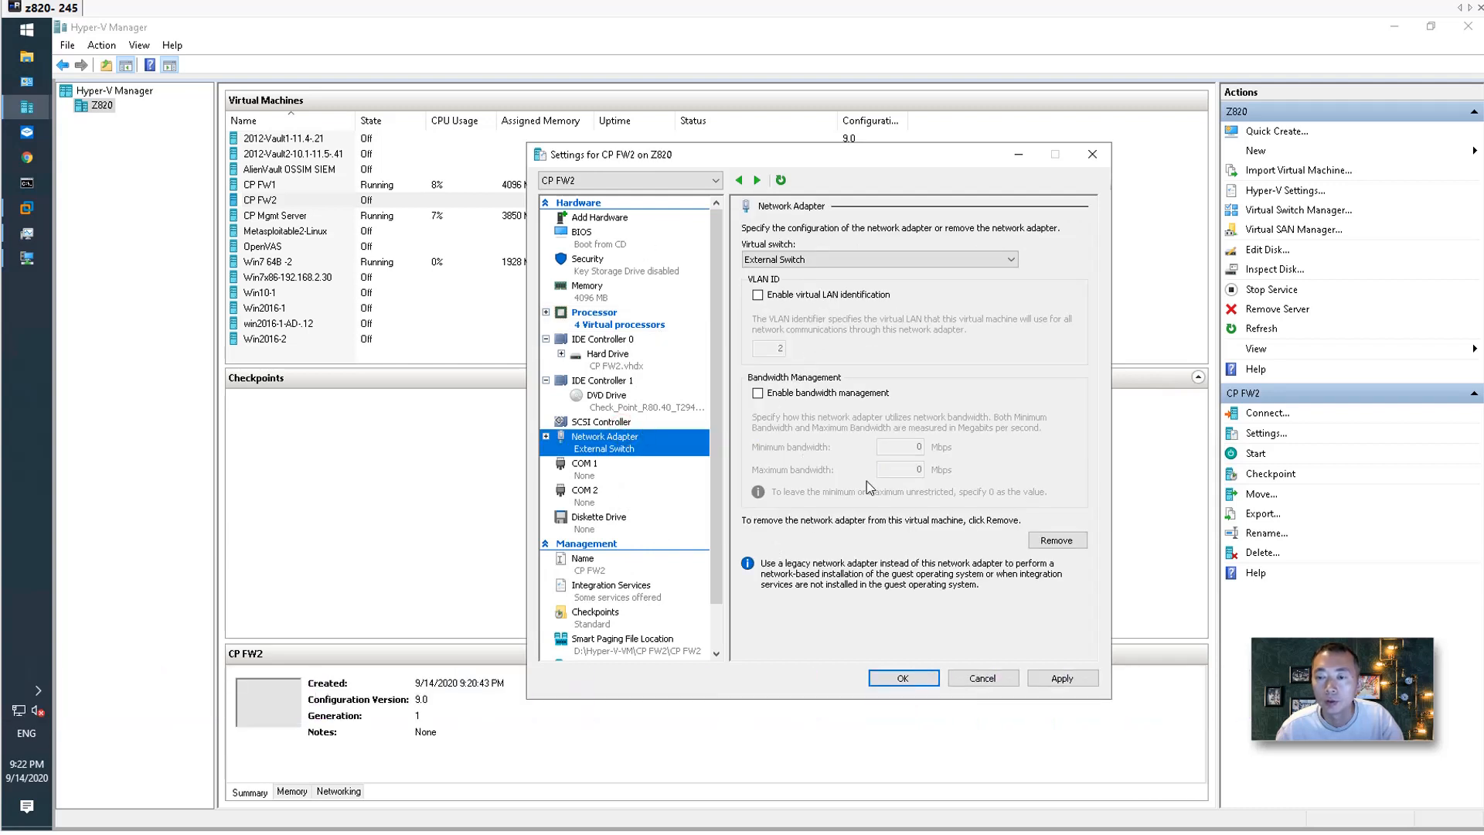
pyautogui.click(635, 217)
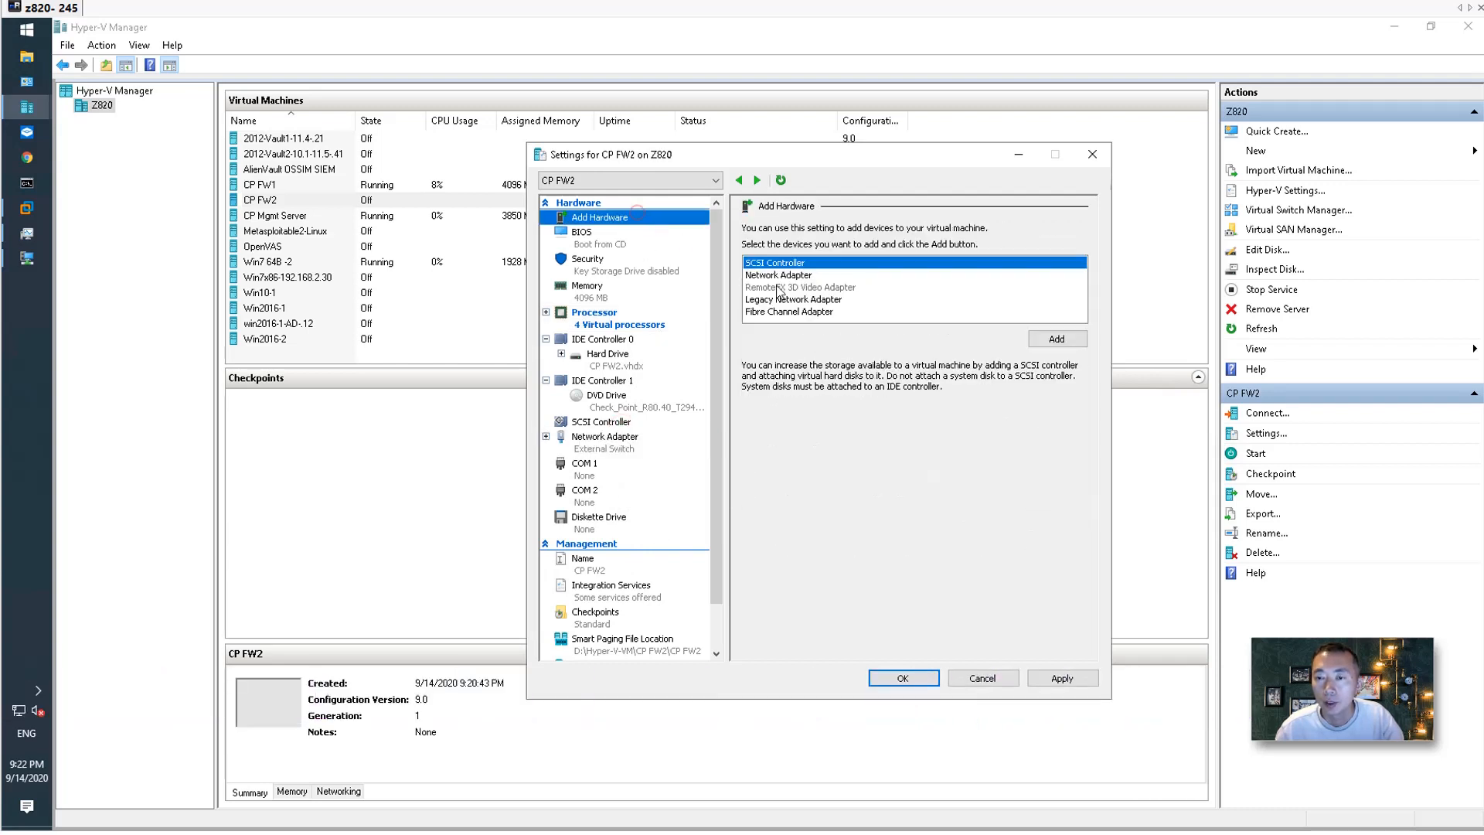
pyautogui.click(796, 275)
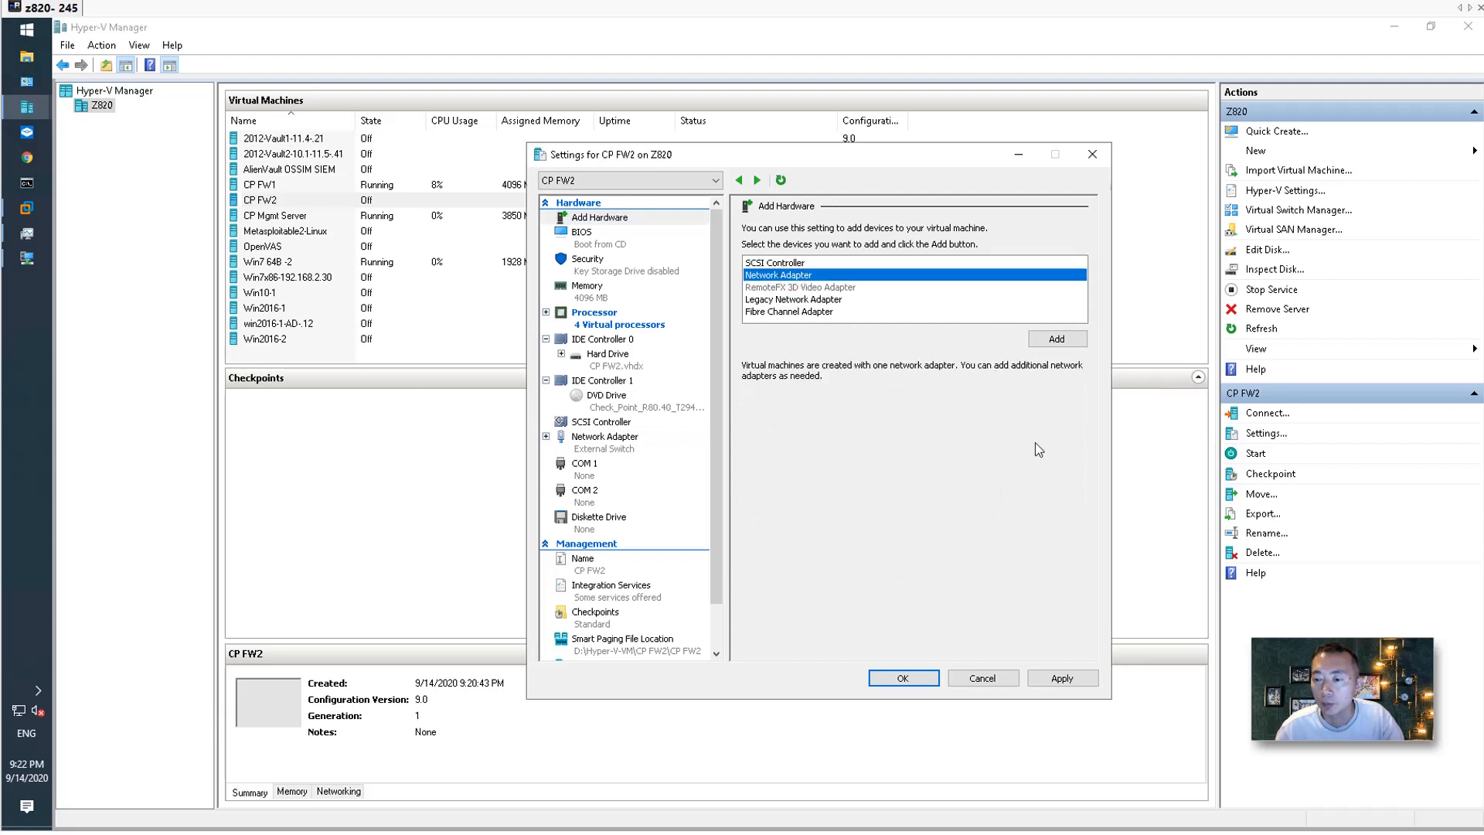
pyautogui.click(1058, 338)
pyautogui.click(834, 258)
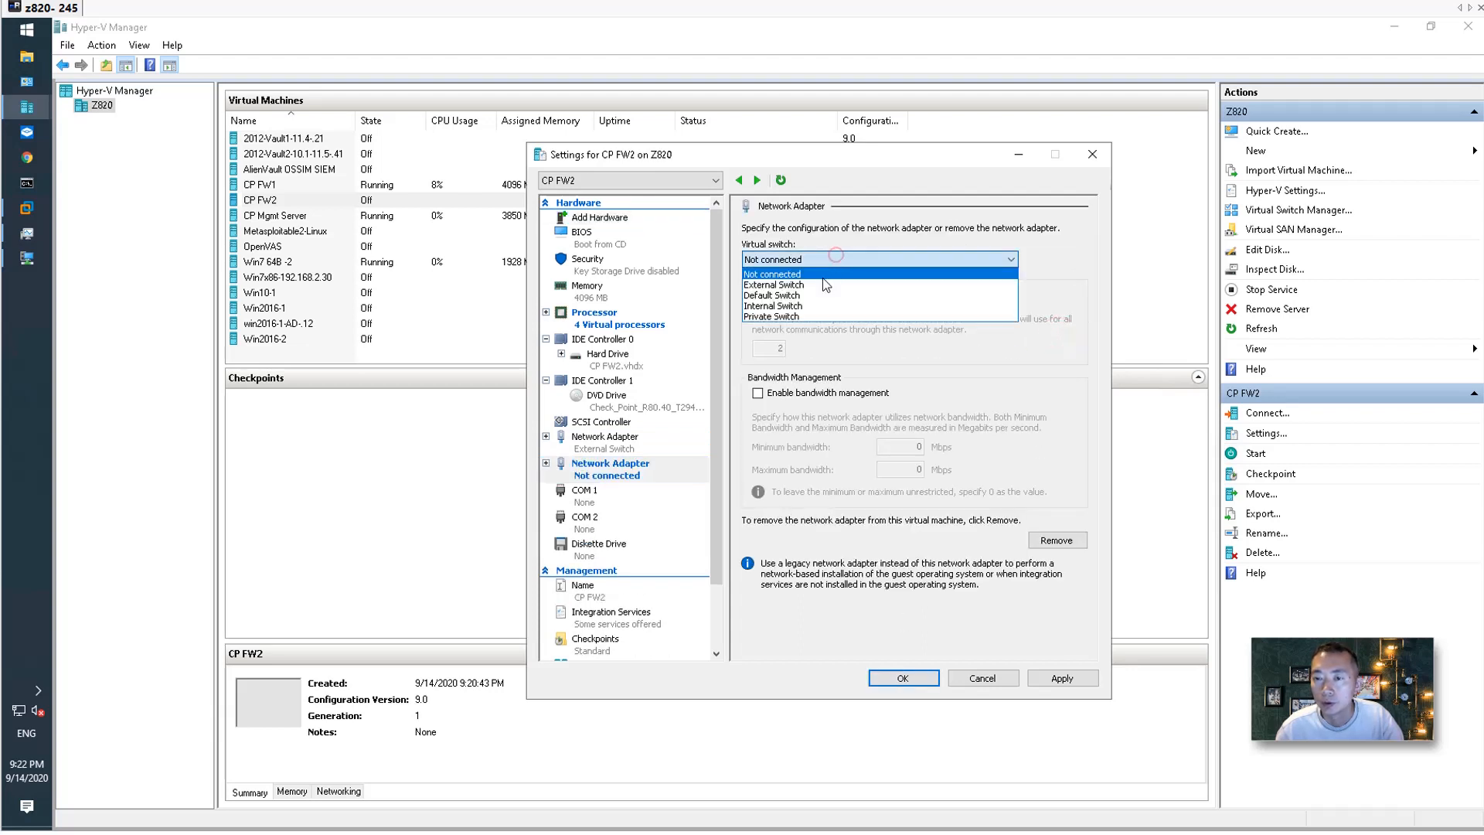
pyautogui.click(808, 306)
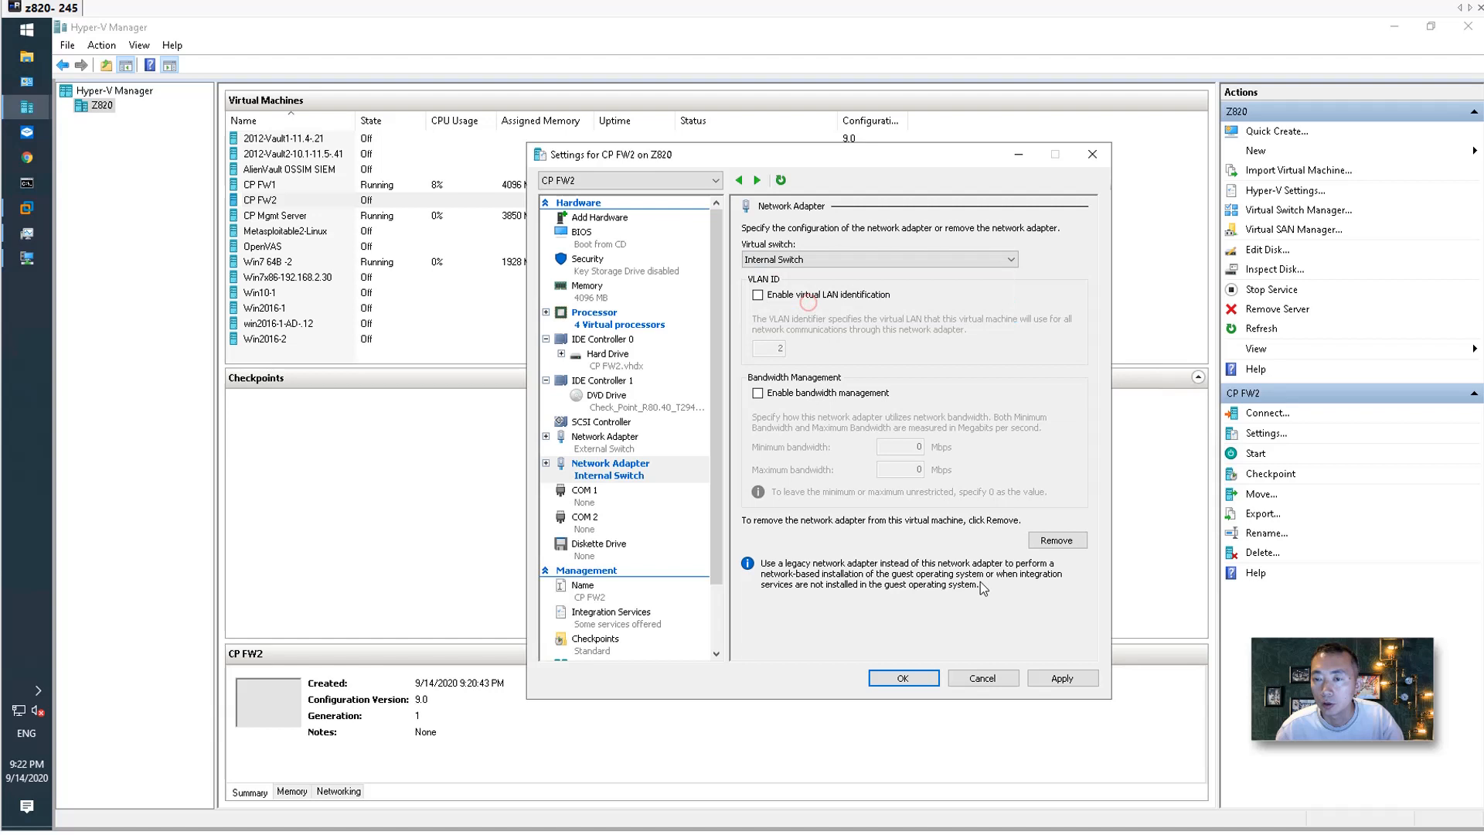
pyautogui.click(1062, 678)
# Add a third network adapter on Private Switch and save CP FW2's settings.
pyautogui.click(618, 219)
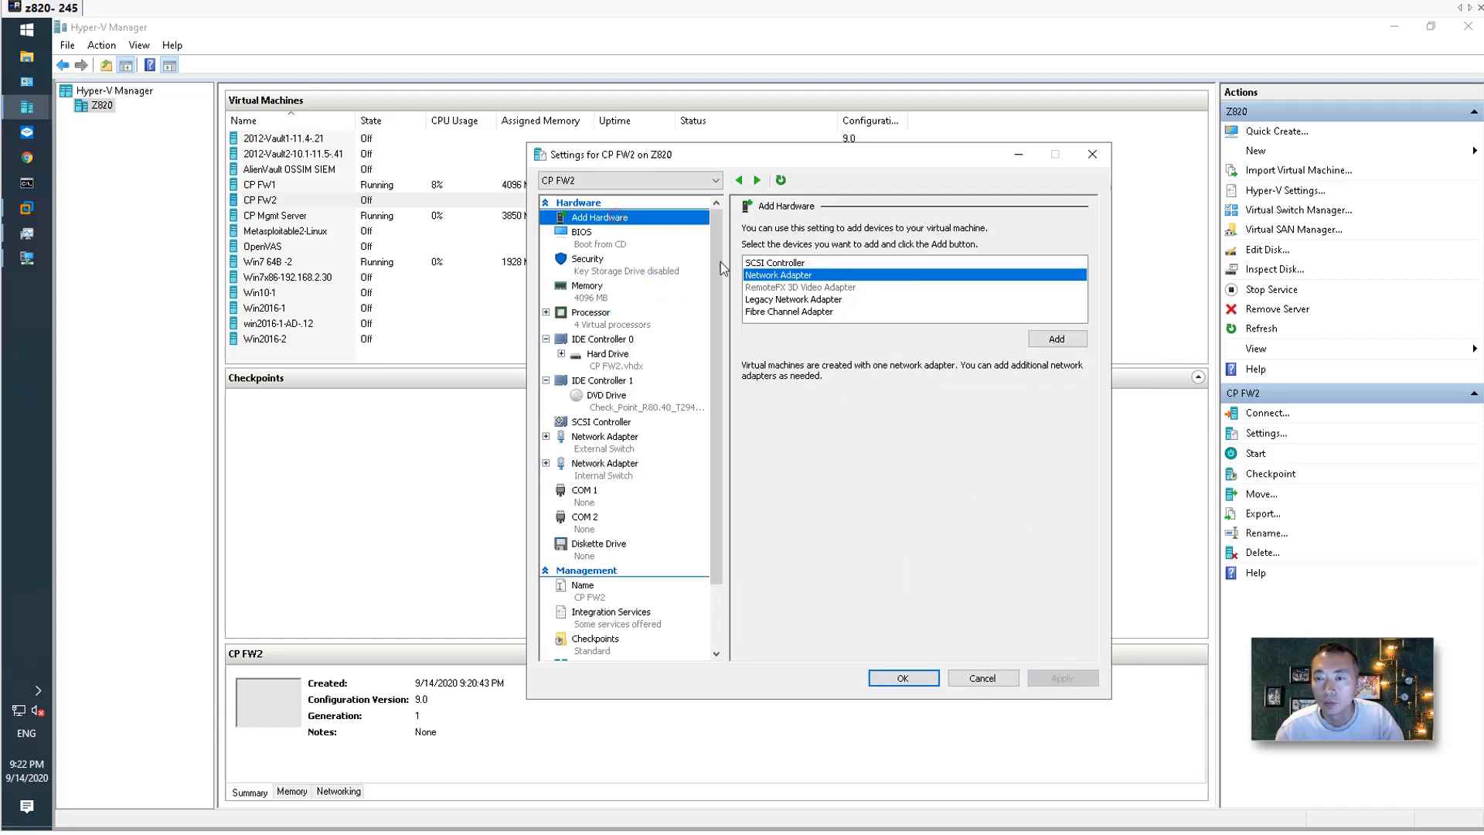
pyautogui.click(1056, 338)
pyautogui.click(818, 259)
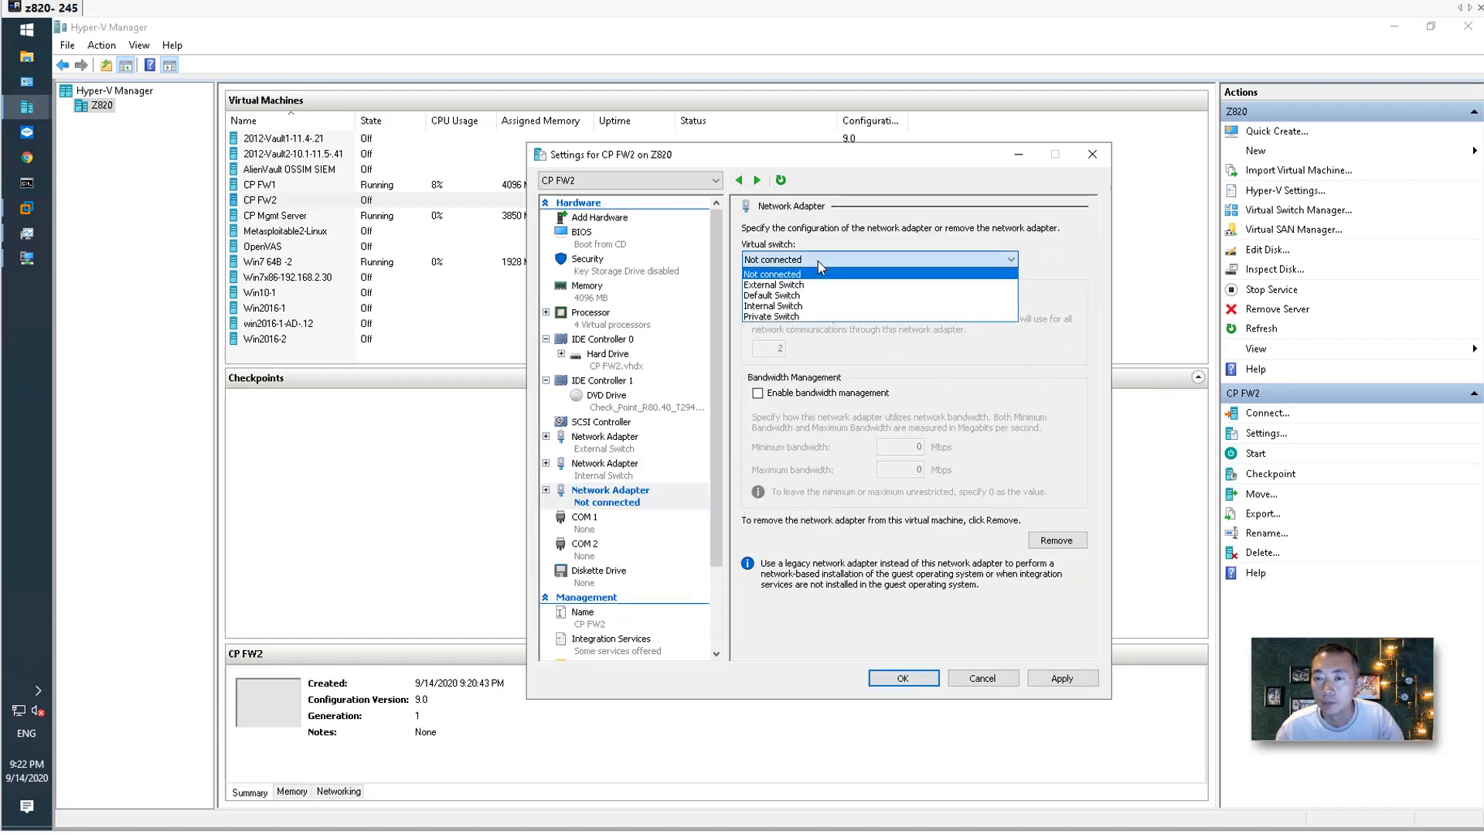
pyautogui.click(816, 316)
pyautogui.click(1051, 678)
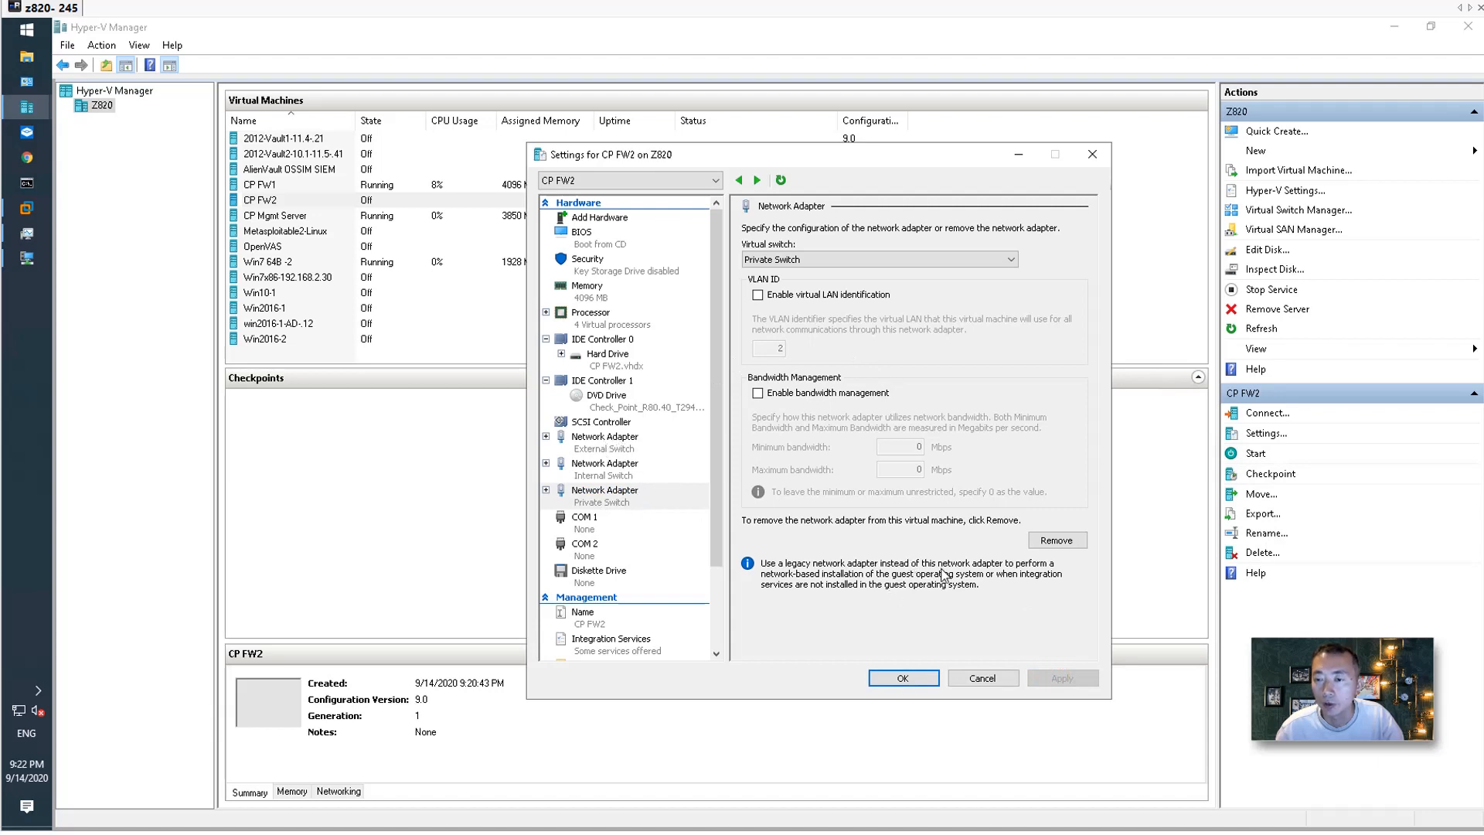
pyautogui.click(912, 678)
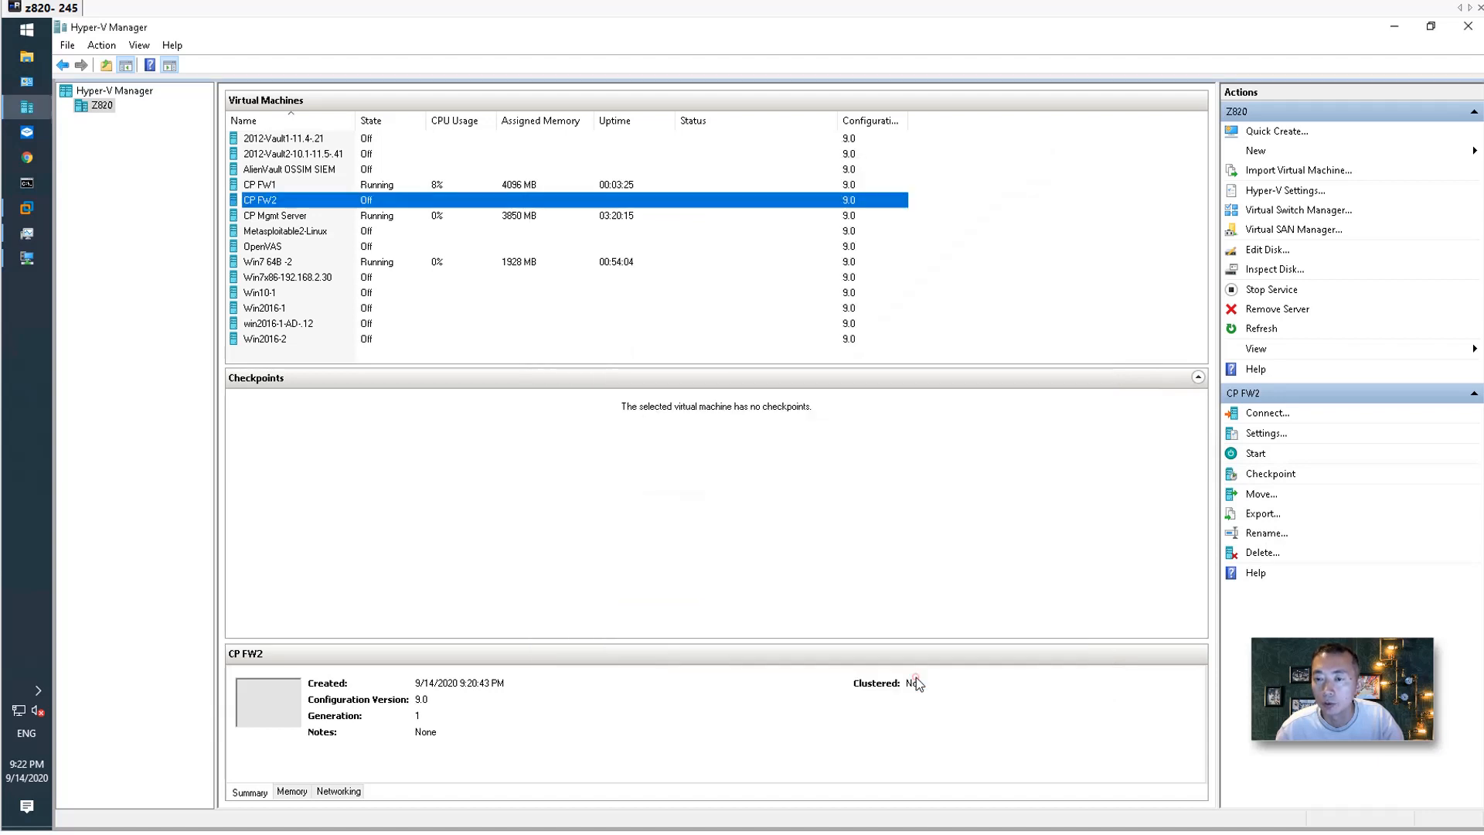
# Start the CP FW2 virtual machine and connect to its console.
pyautogui.rightClick(407, 198)
pyautogui.click(459, 277)
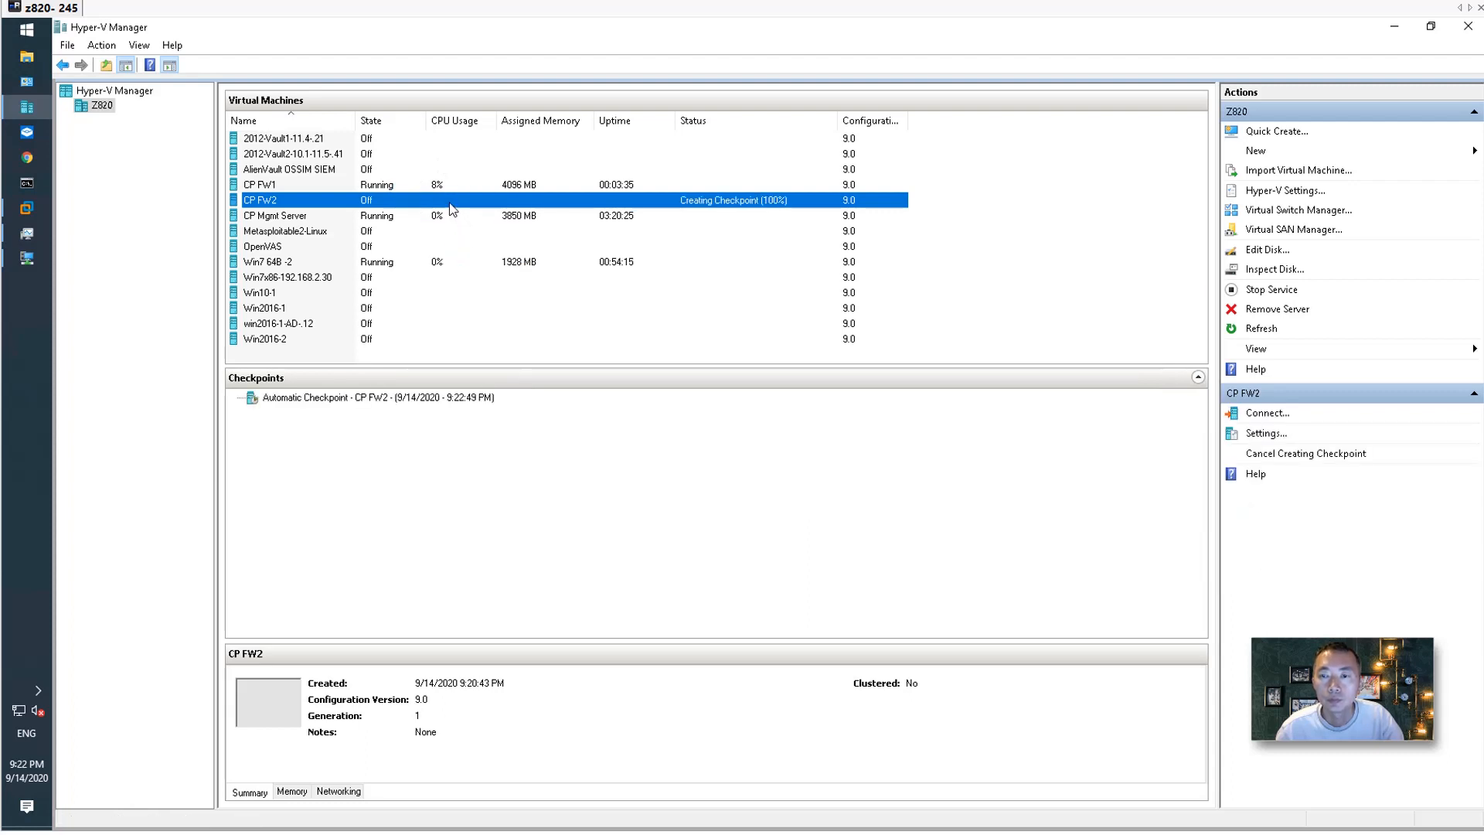
pyautogui.rightClick(451, 205)
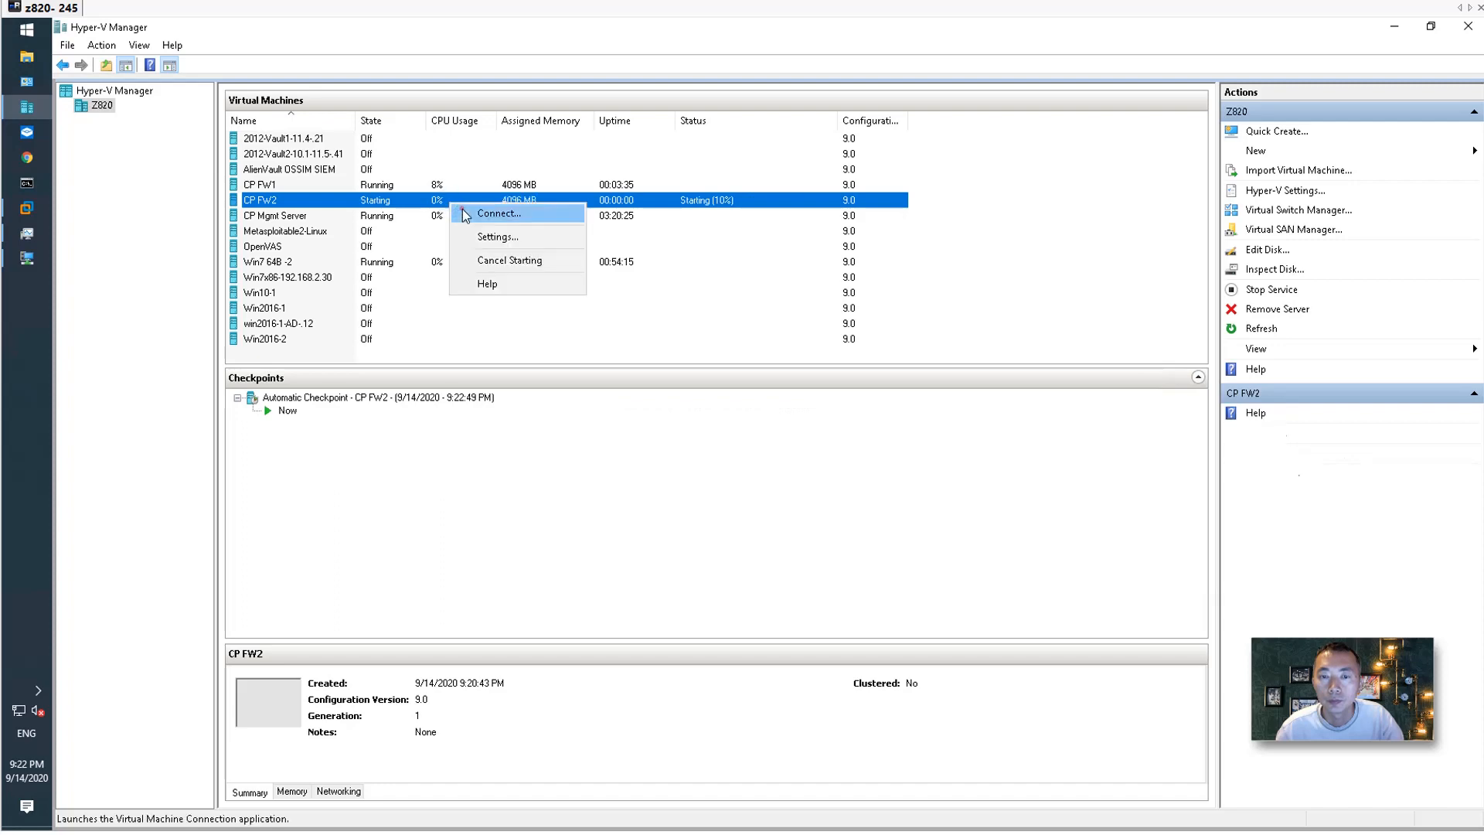
pyautogui.click(541, 215)
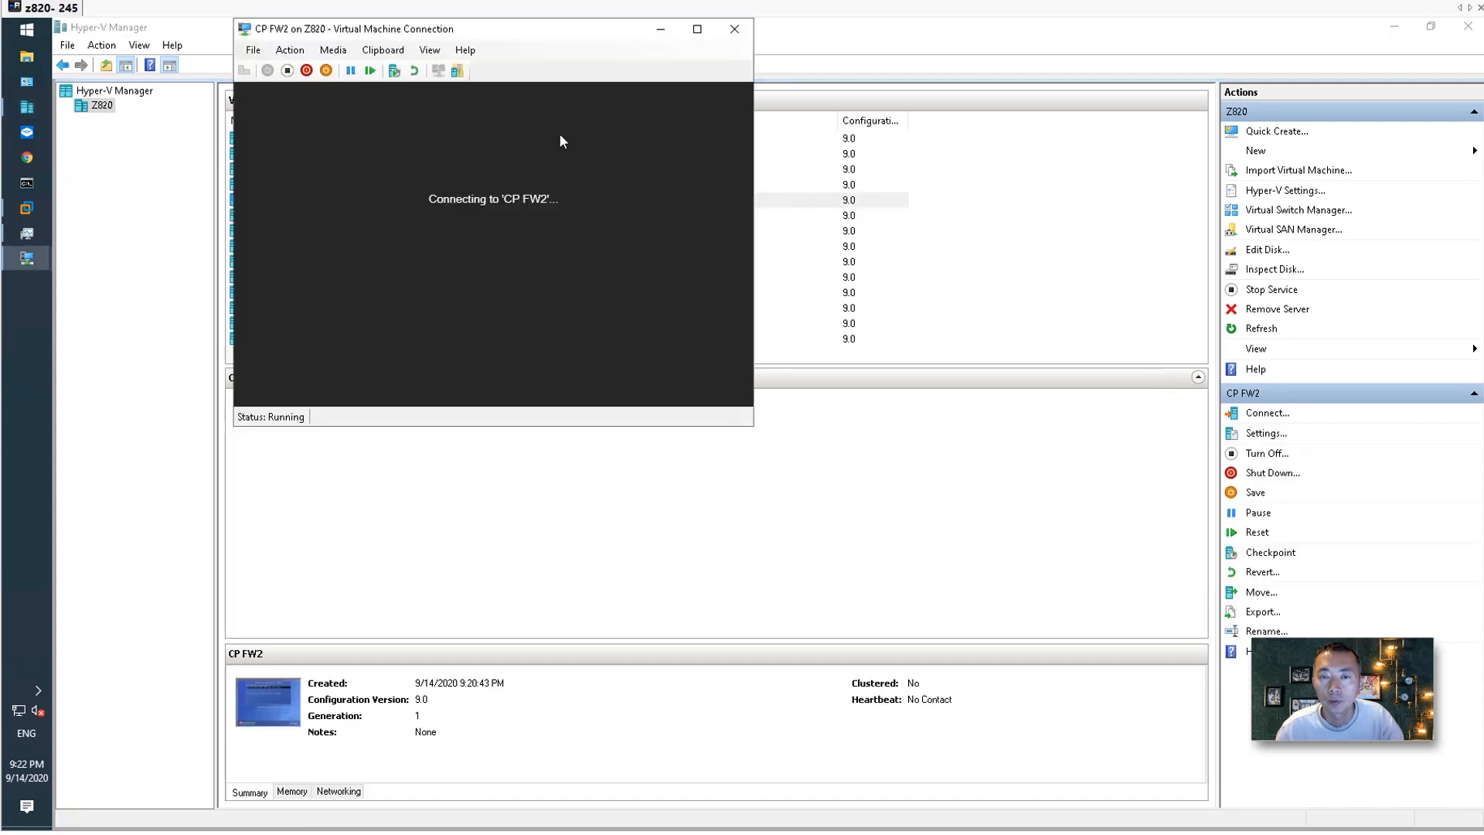
# Restore Hyper-V Manager to full screen and bring the CP FW2 console forward.
pyautogui.moveTo(523, 30); pyautogui.dragTo(578, 34)
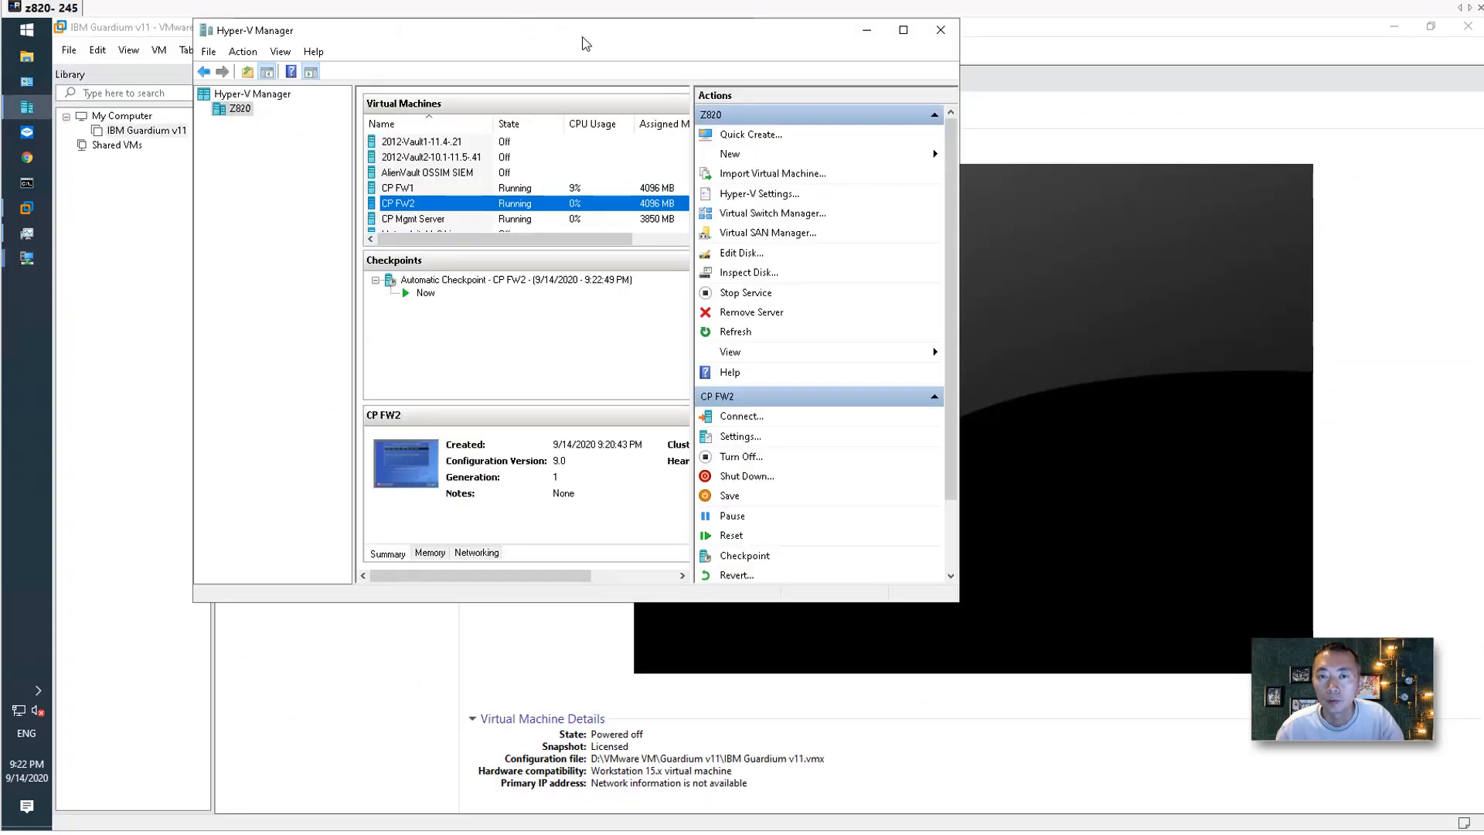
pyautogui.doubleClick(592, 35)
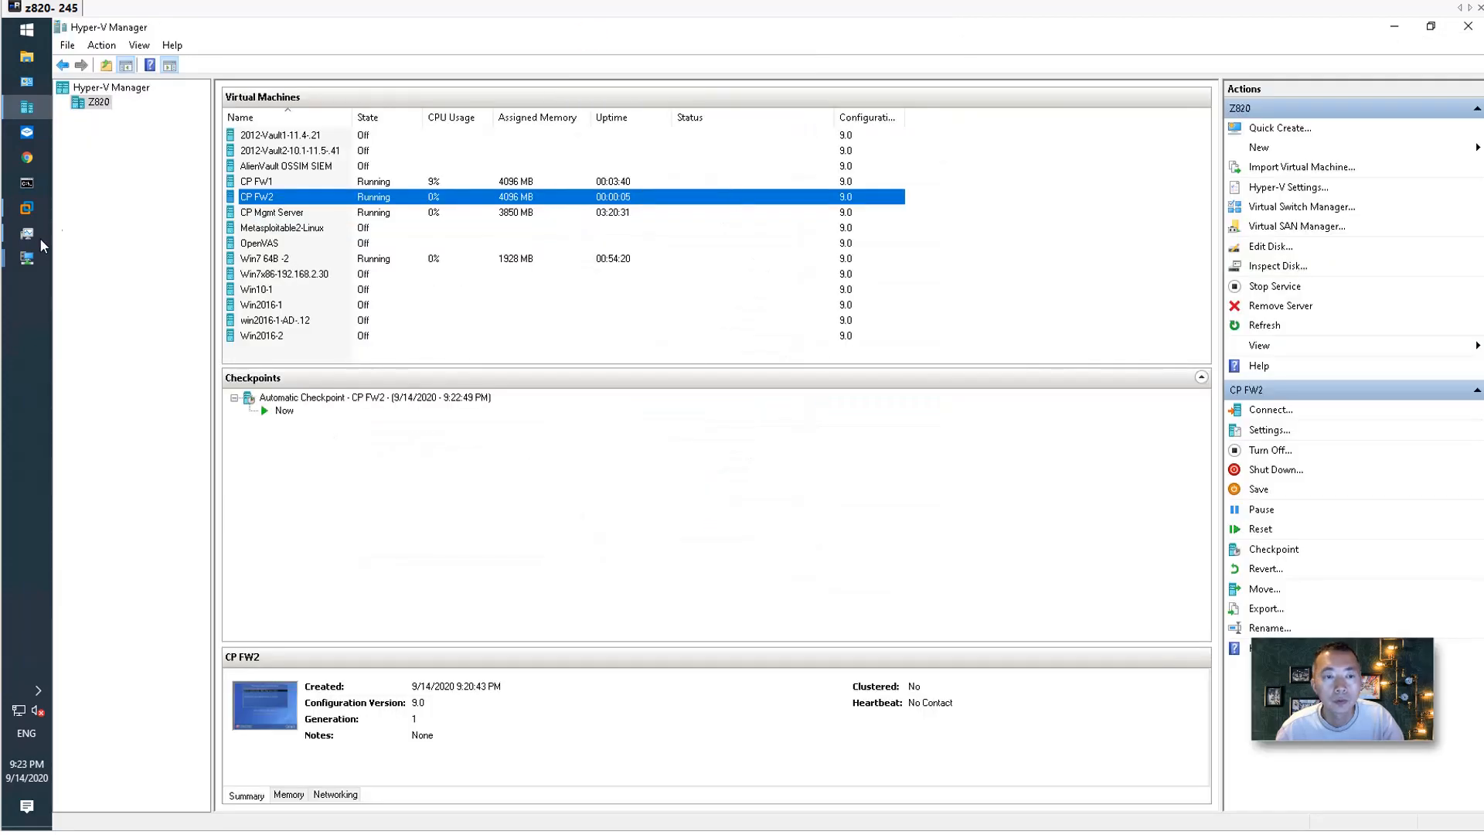
pyautogui.click(40, 261)
pyautogui.click(145, 324)
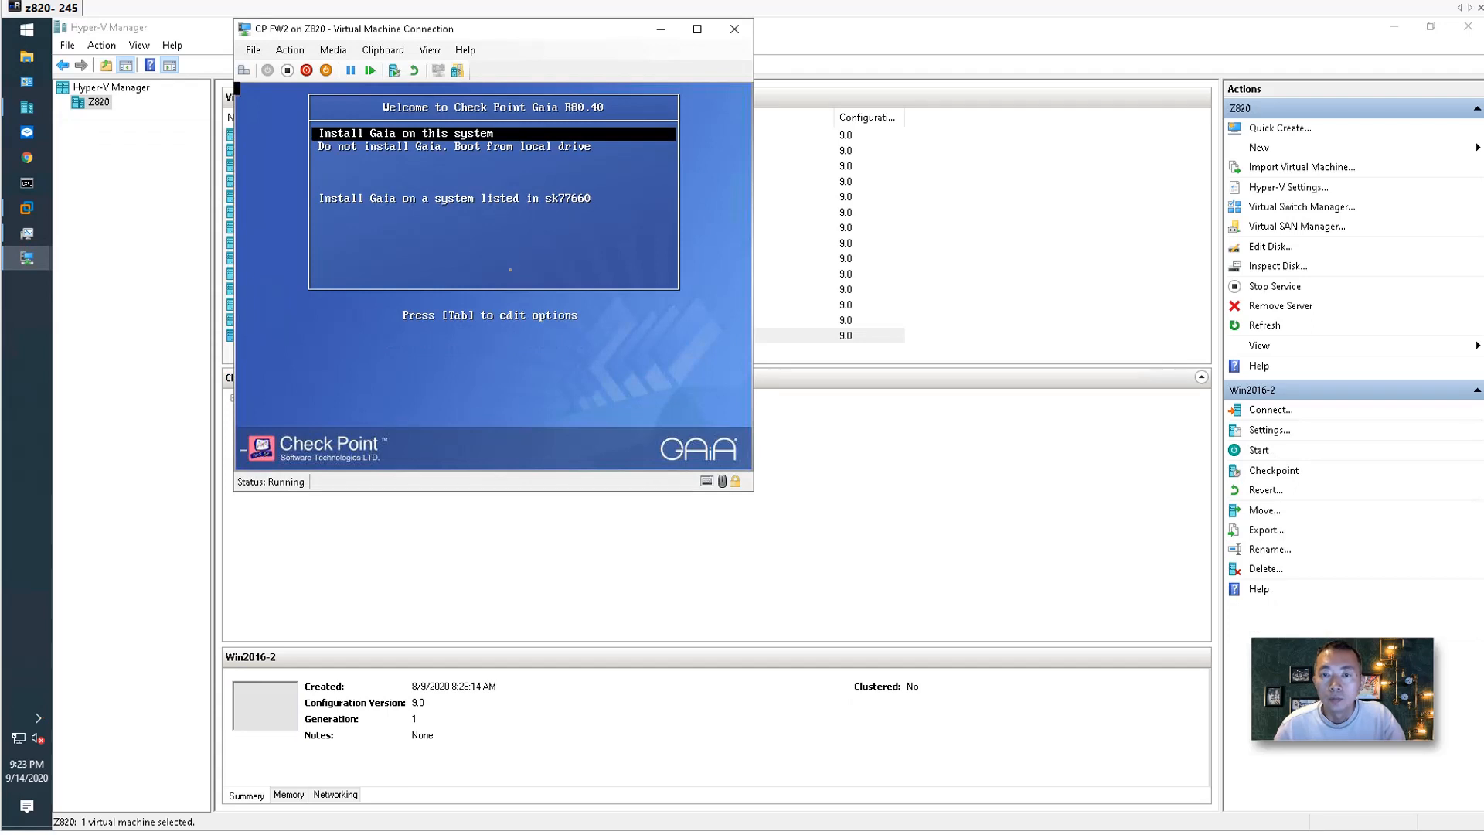
# Begin installing Gaia on CP FW2, checking CP FW1's installation progress alongside.
pyautogui.press('Return')
pyautogui.click(510, 269)
pyautogui.moveTo(610, 21); pyautogui.dragTo(661, 42)
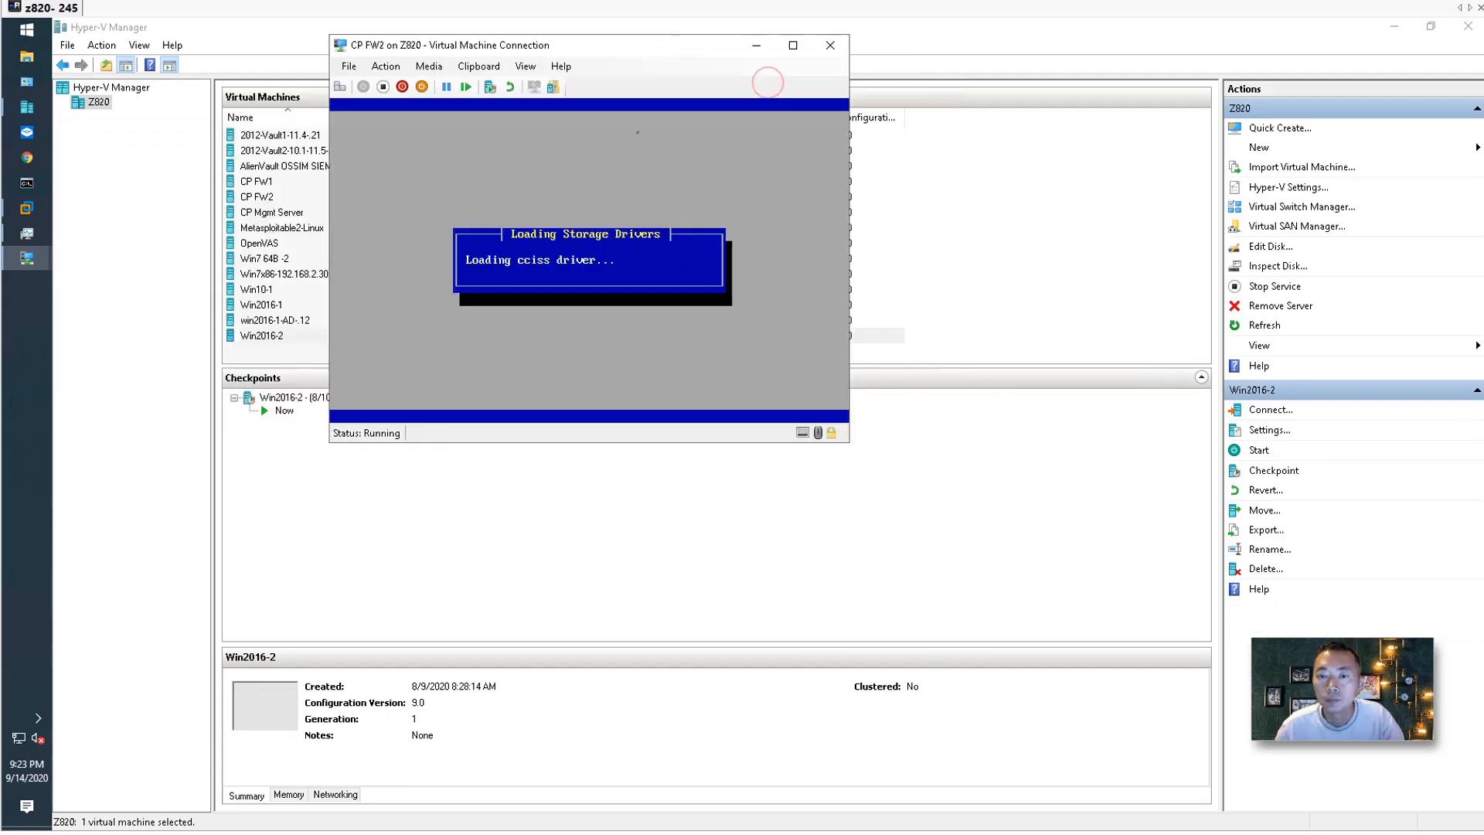
pyautogui.click(34, 259)
pyautogui.click(106, 224)
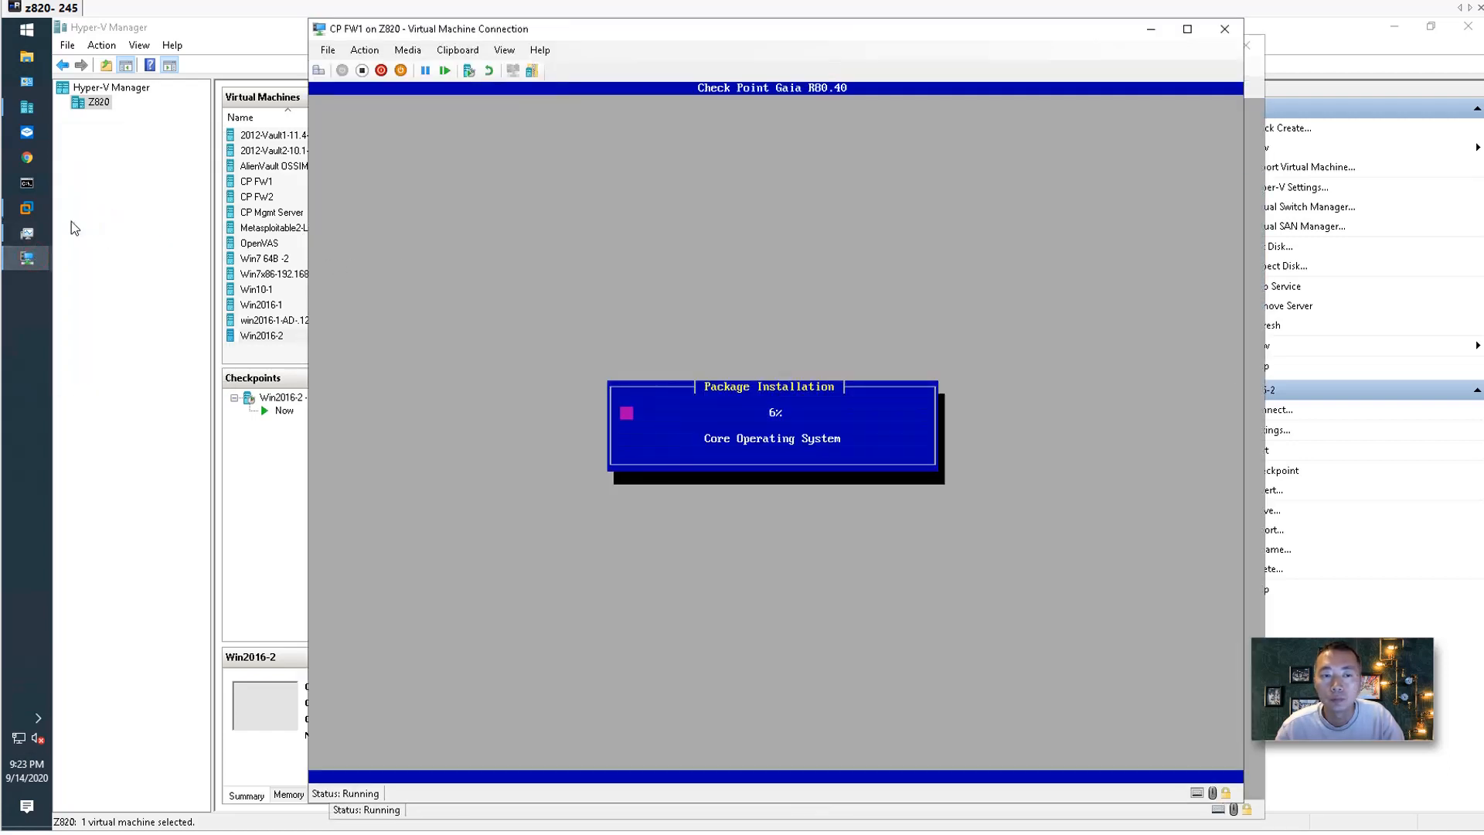
pyautogui.click(35, 257)
pyautogui.click(168, 337)
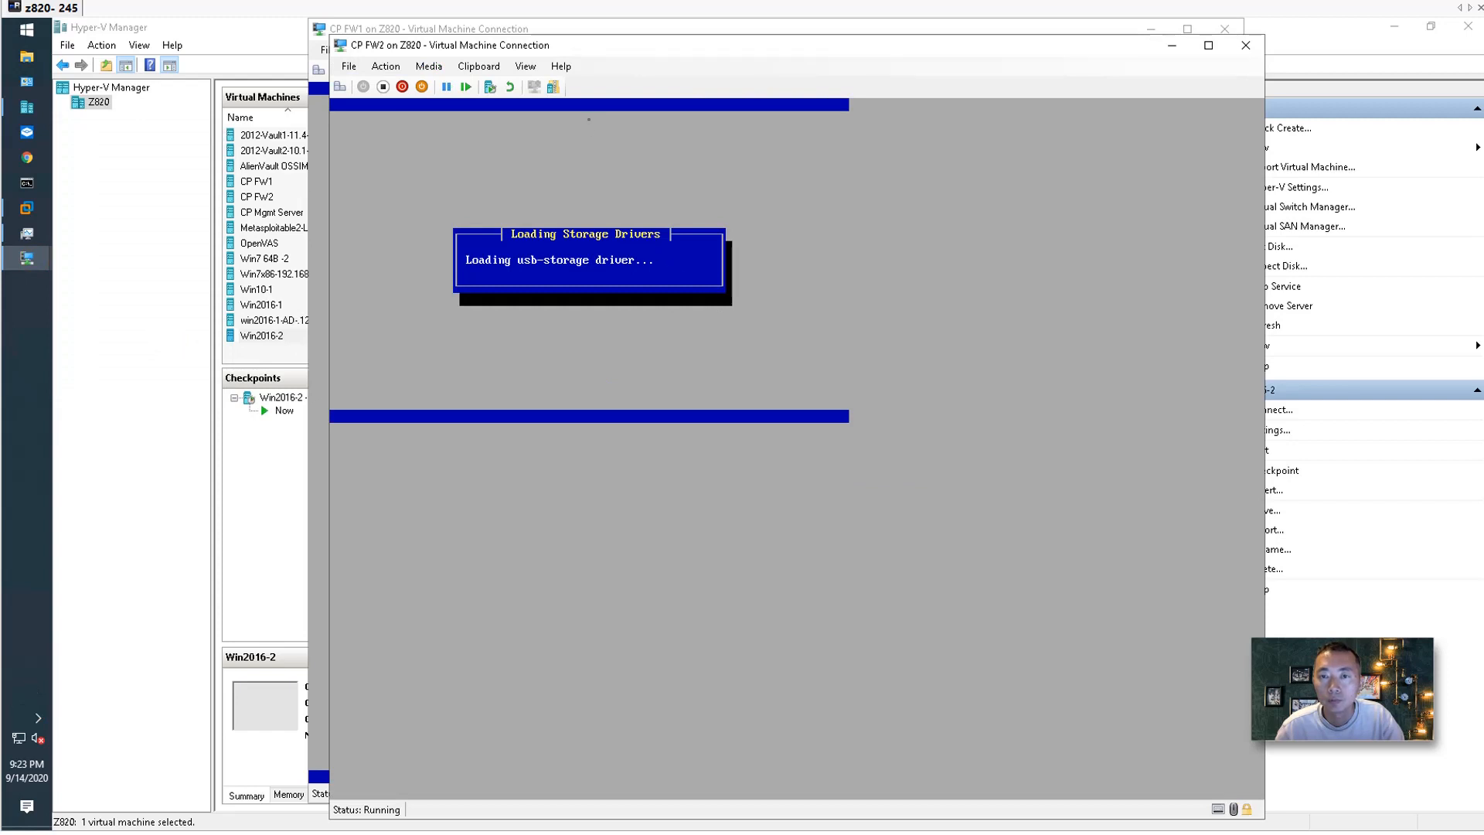
# Switch between the CP FW1 and CP FW2 consoles, leaving CP FW2's proceed prompt in front.
pyautogui.click(595, 29)
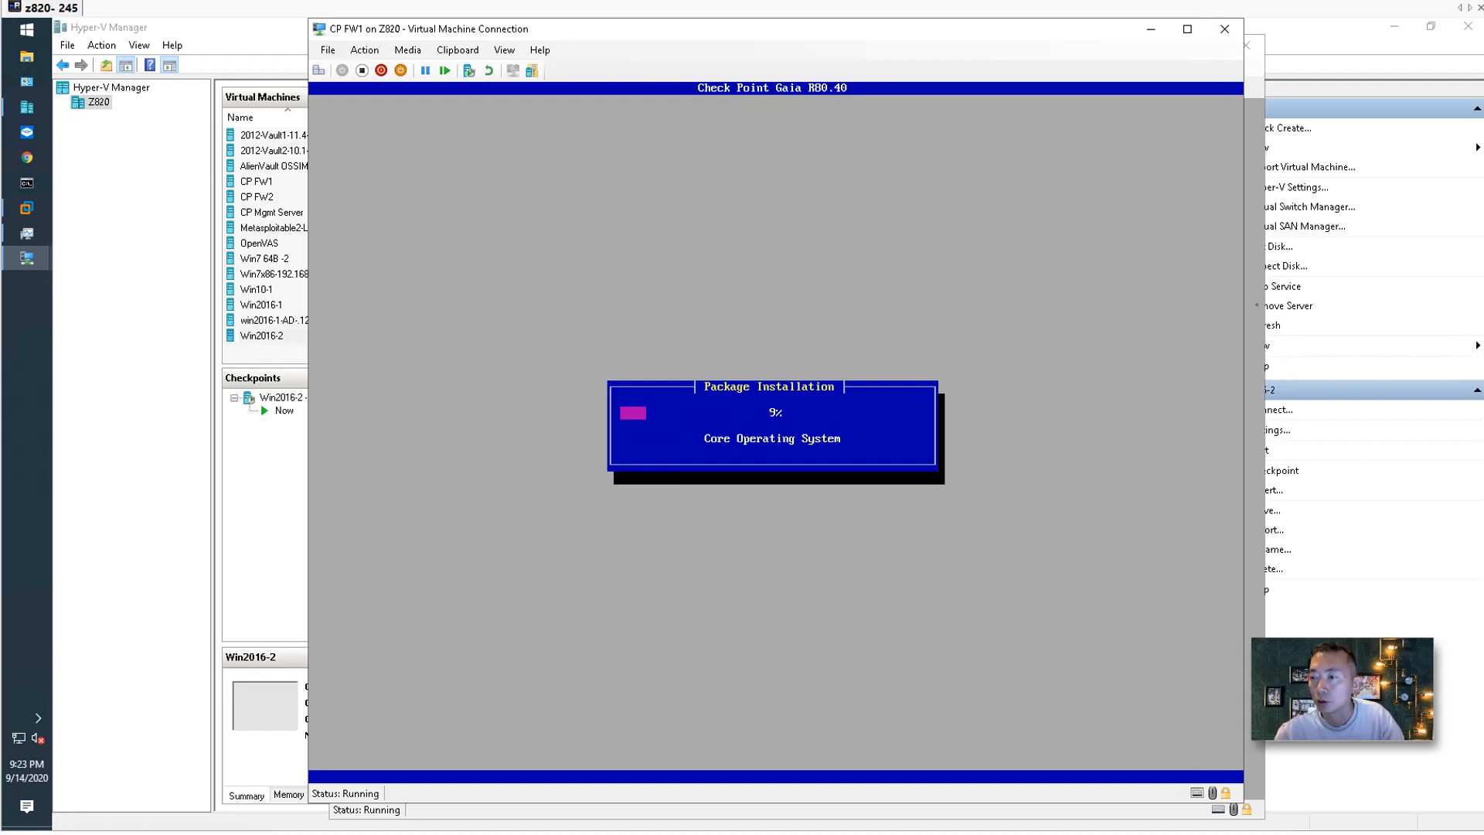
pyautogui.click(1251, 304)
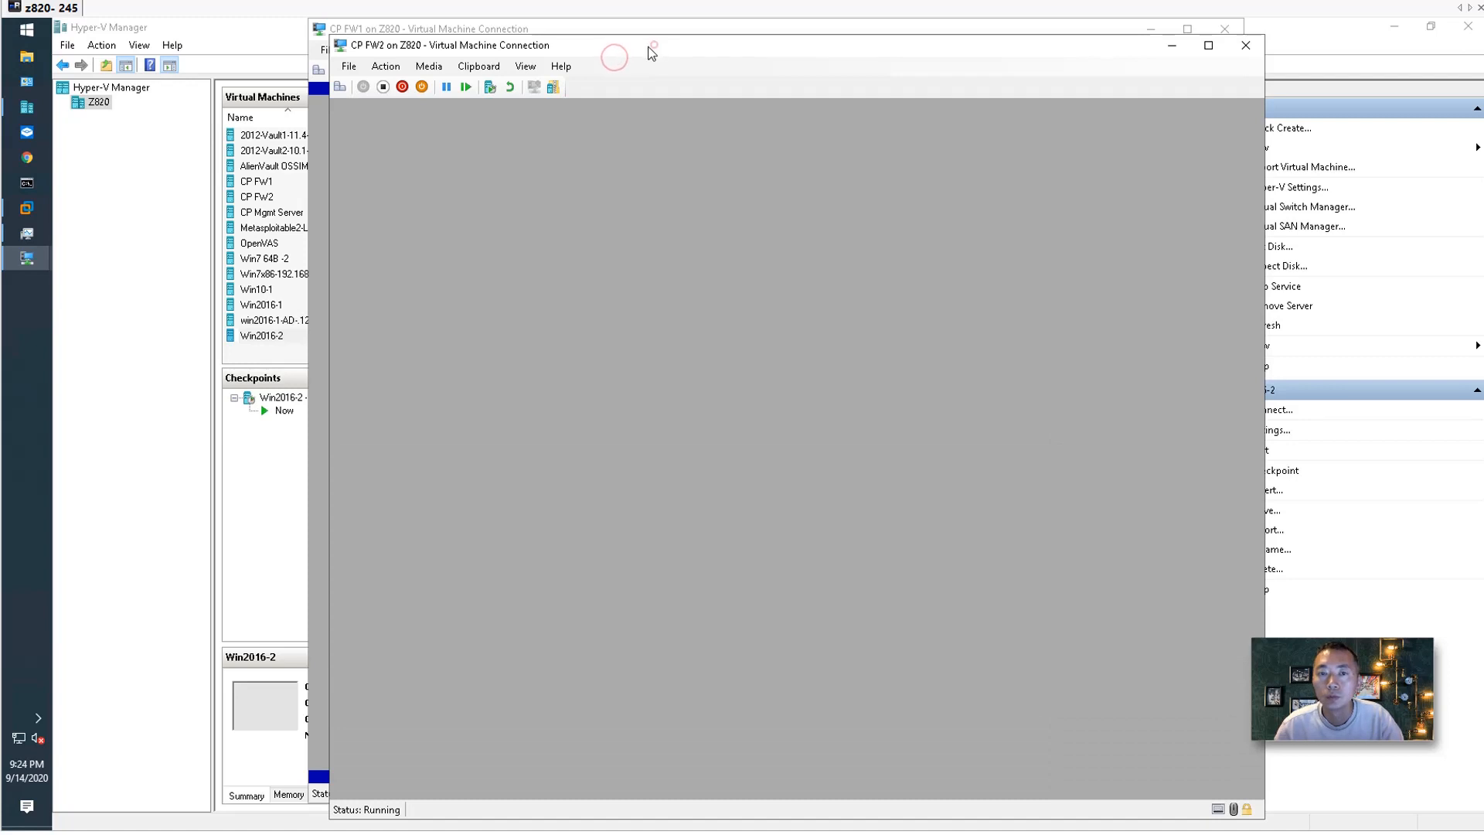
pyautogui.moveTo(656, 46); pyautogui.dragTo(587, 55)
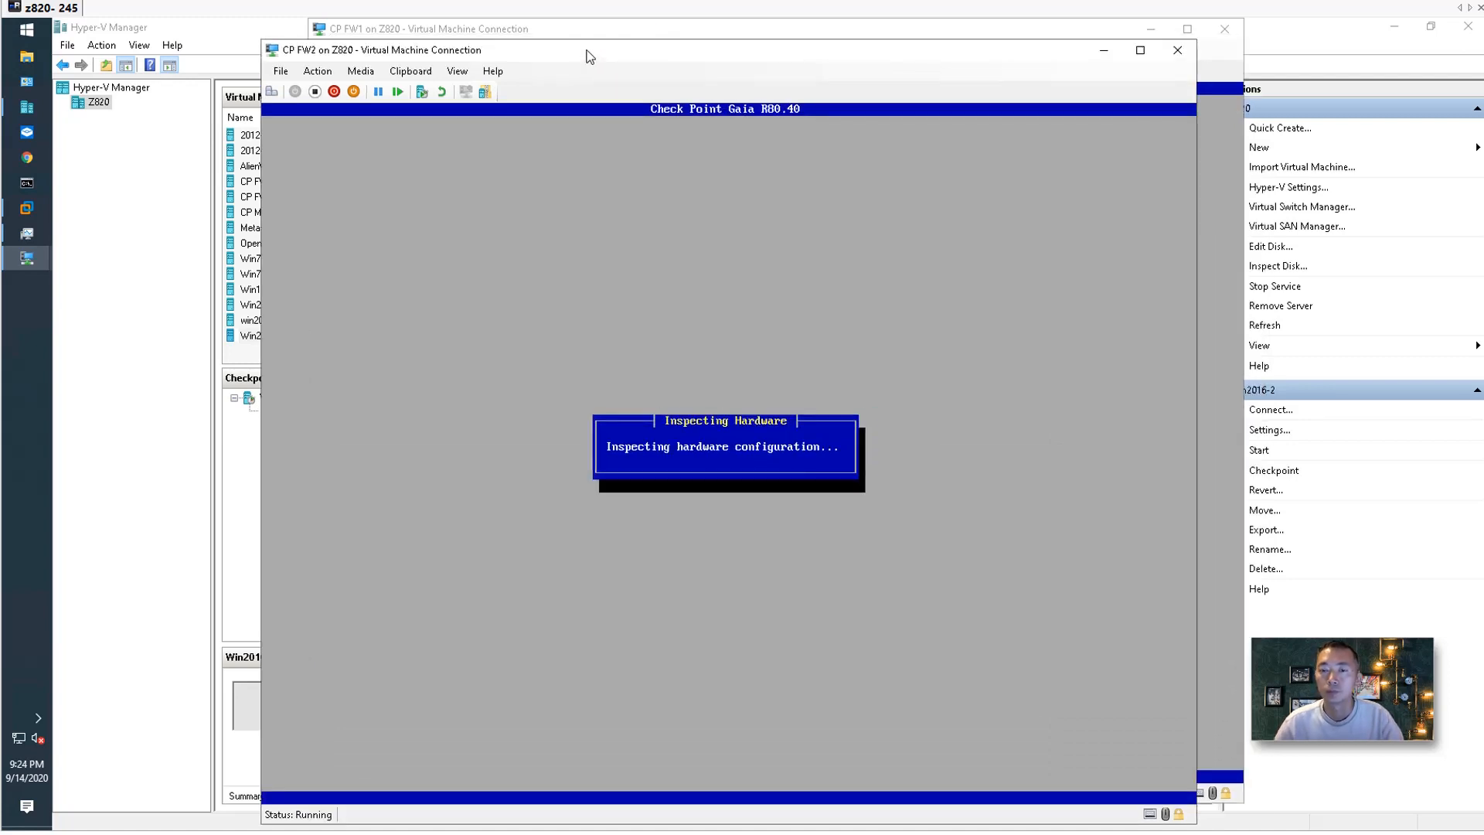
pyautogui.click(589, 31)
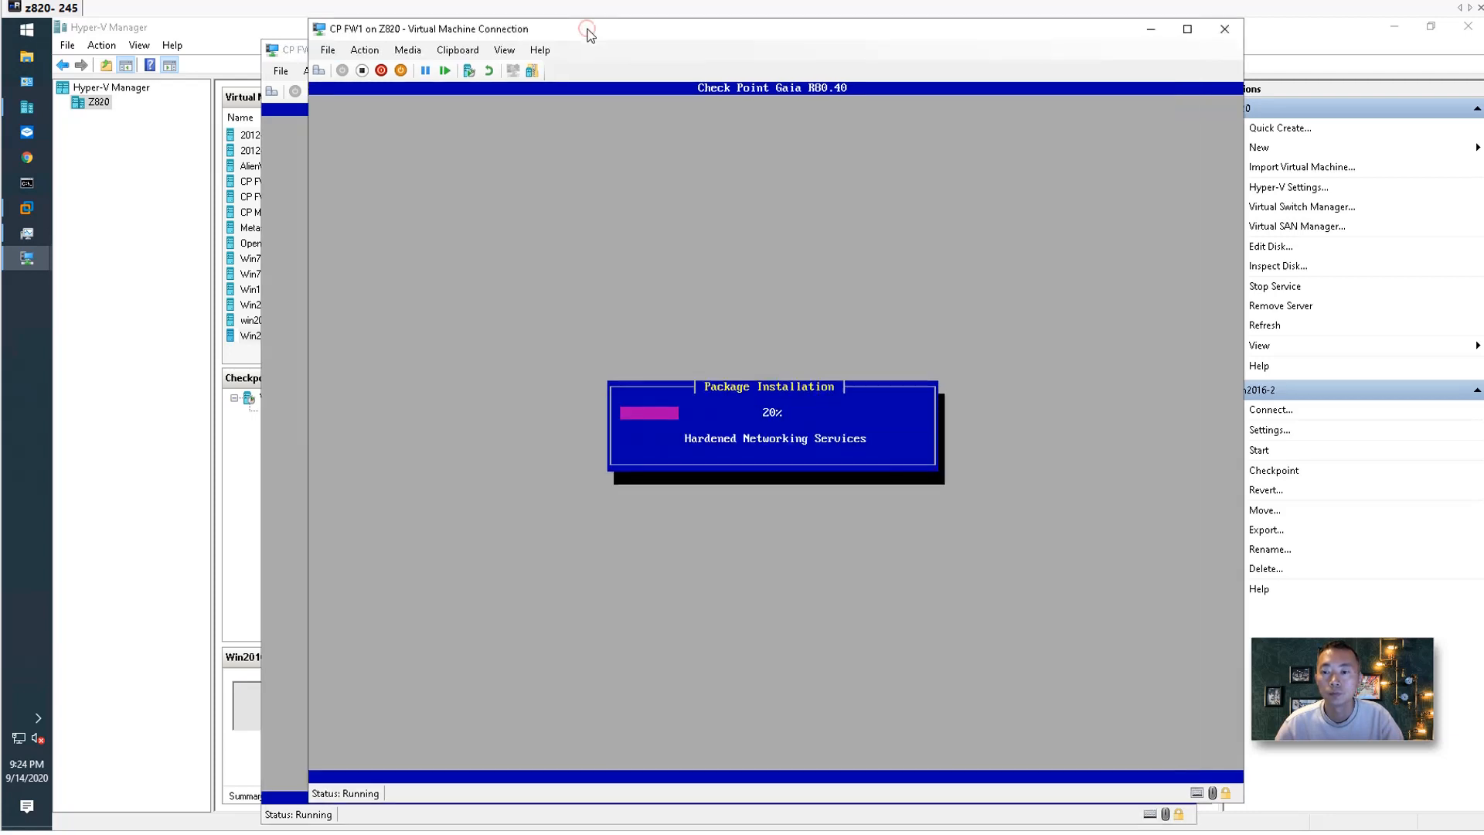
pyautogui.click(288, 117)
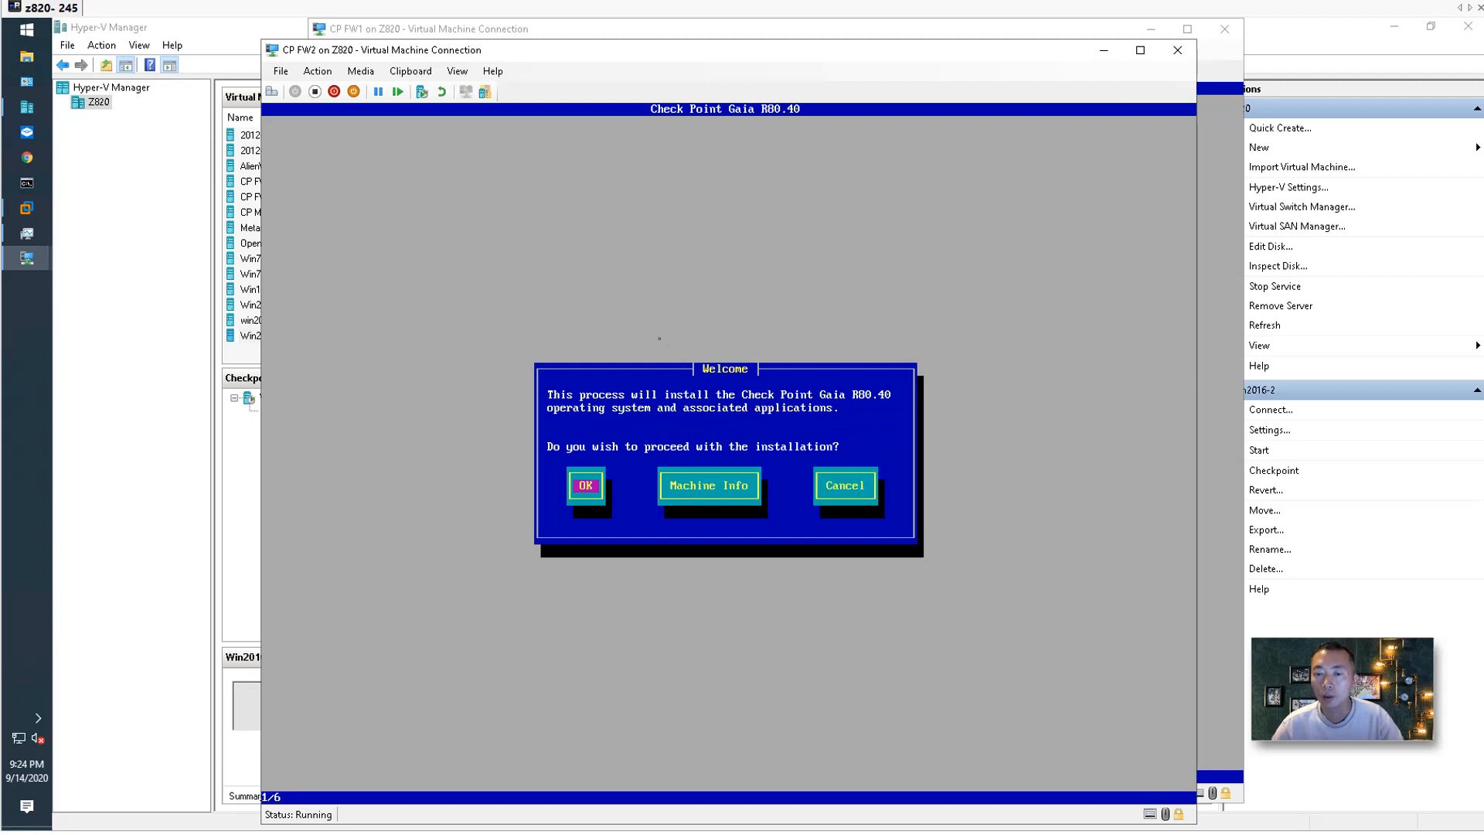
# Accept the Welcome screen, US keyboard and default partitions, then set the admin password.
pyautogui.press('Return')
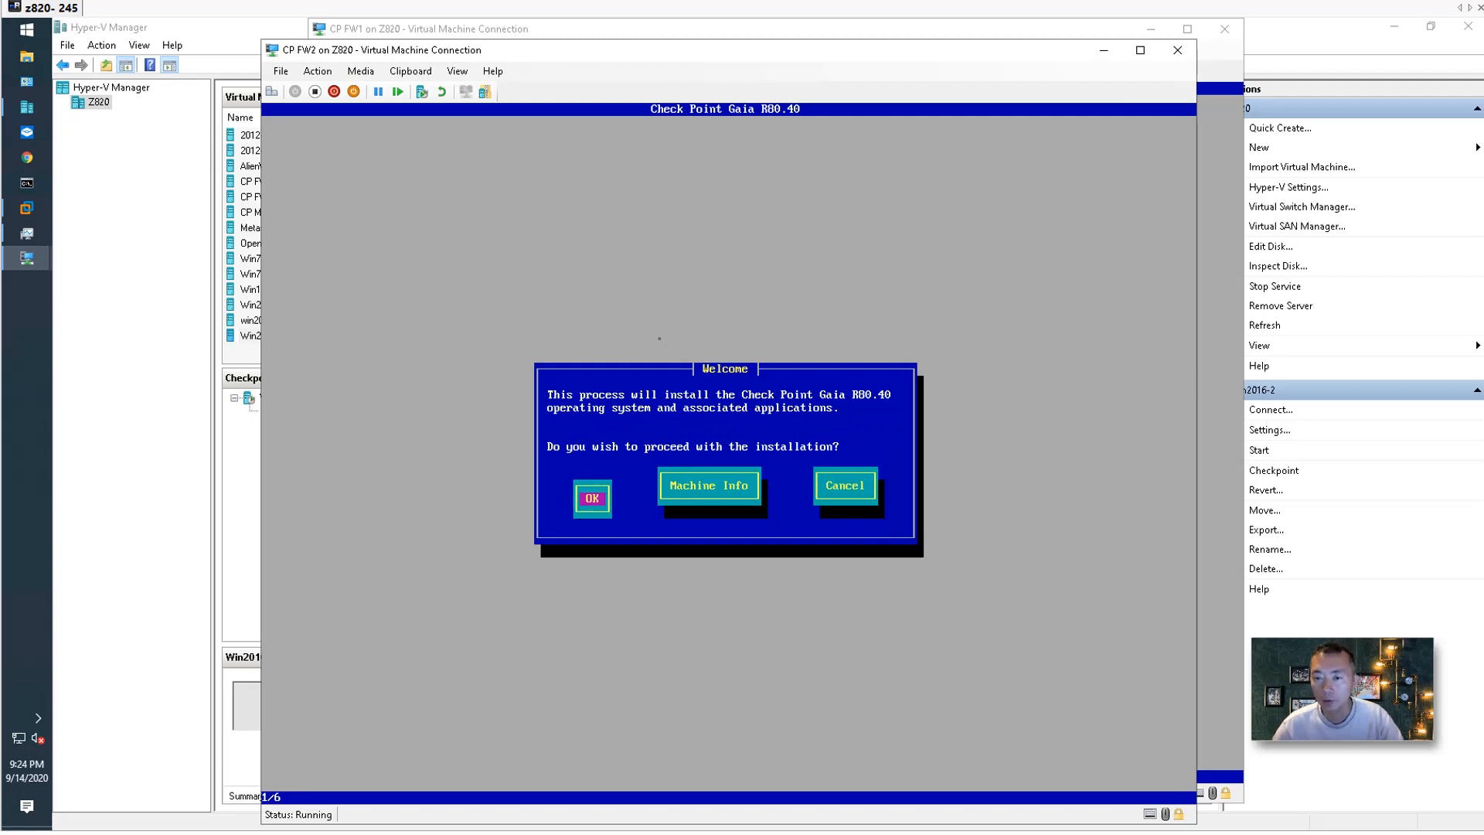
pyautogui.press('Return')
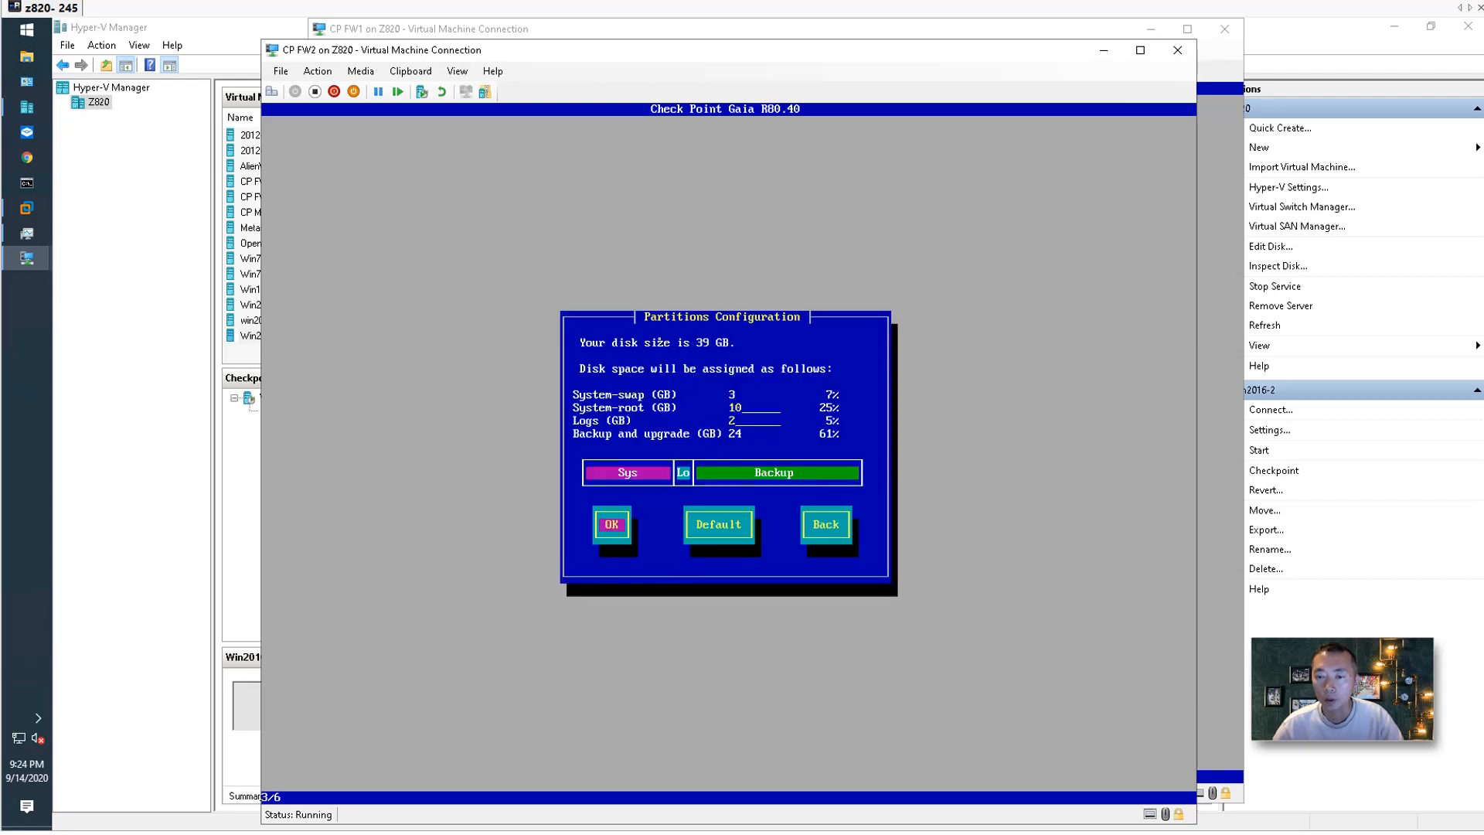
pyautogui.press('Return')
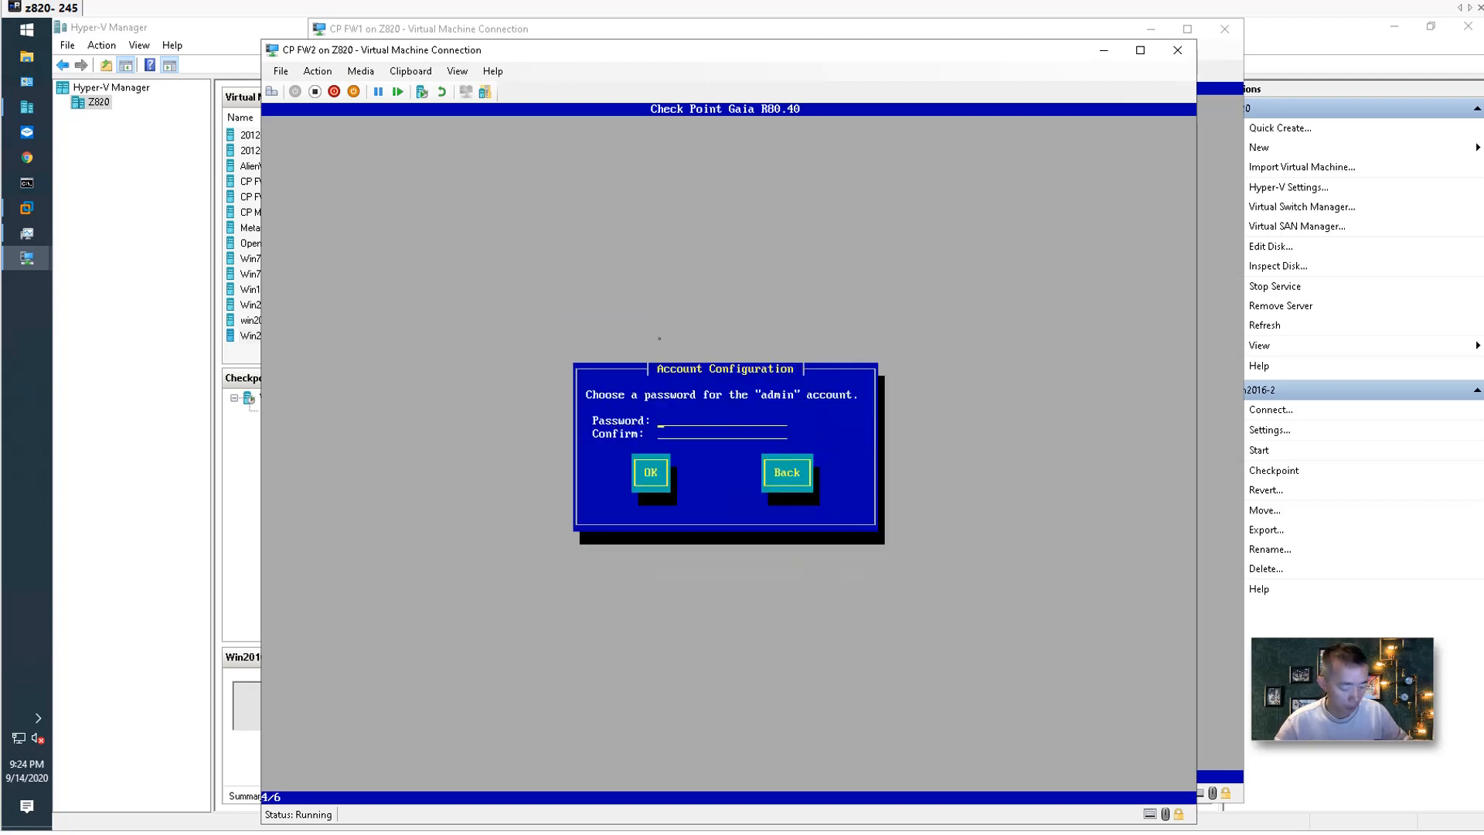
pyautogui.write('*********')
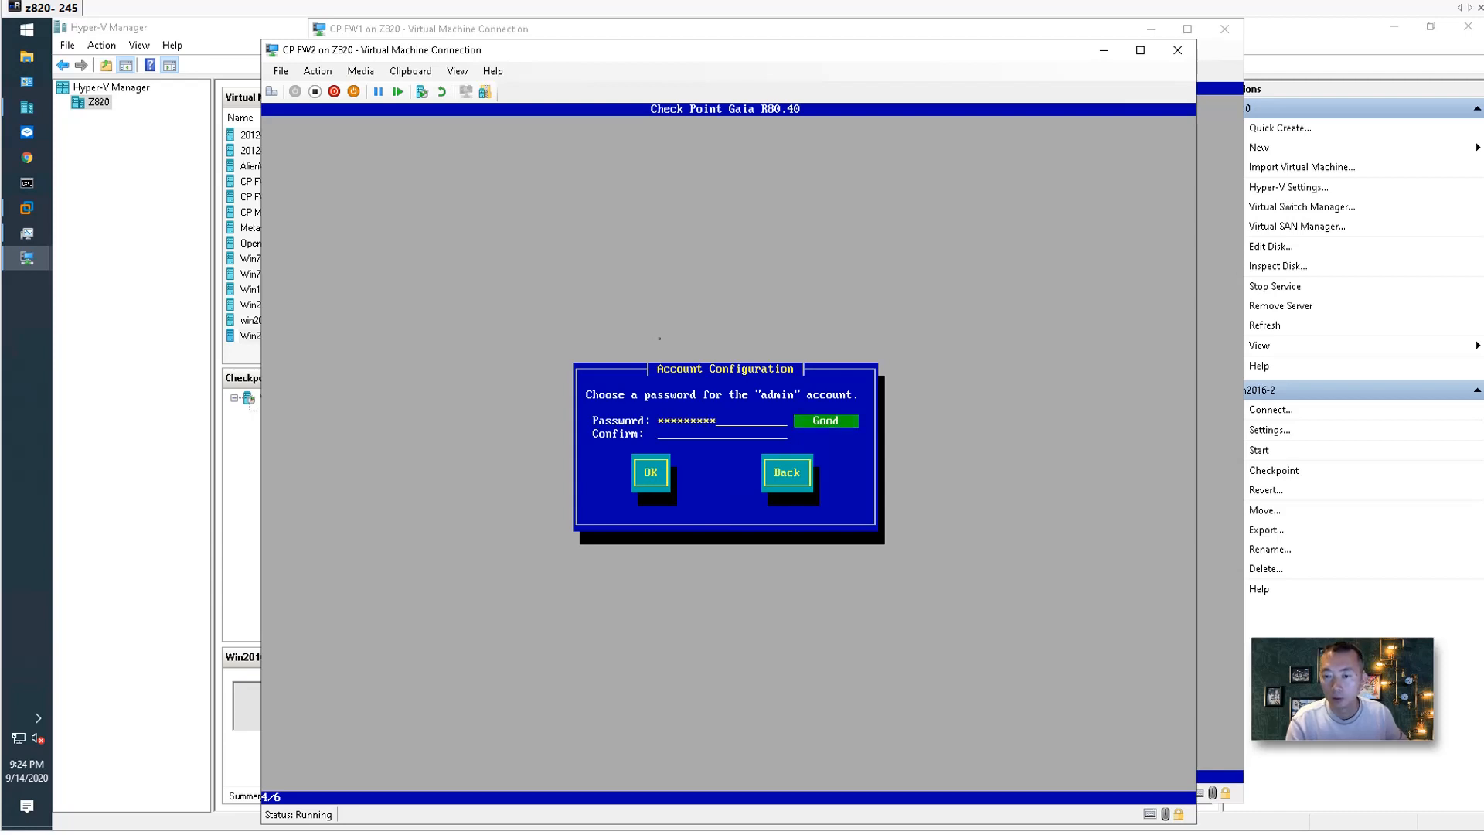
pyautogui.write('*********')
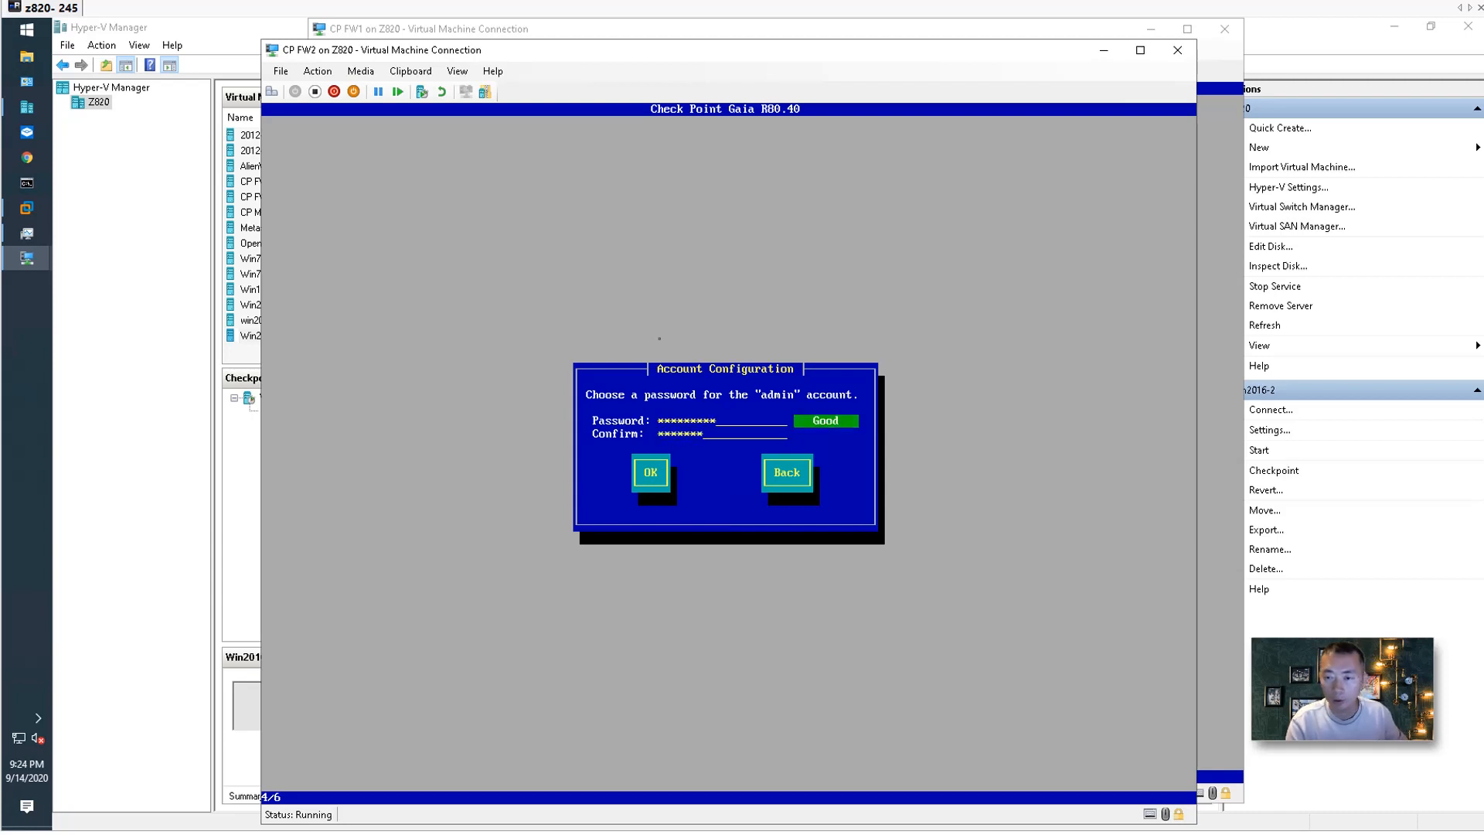
pyautogui.press('Tab')
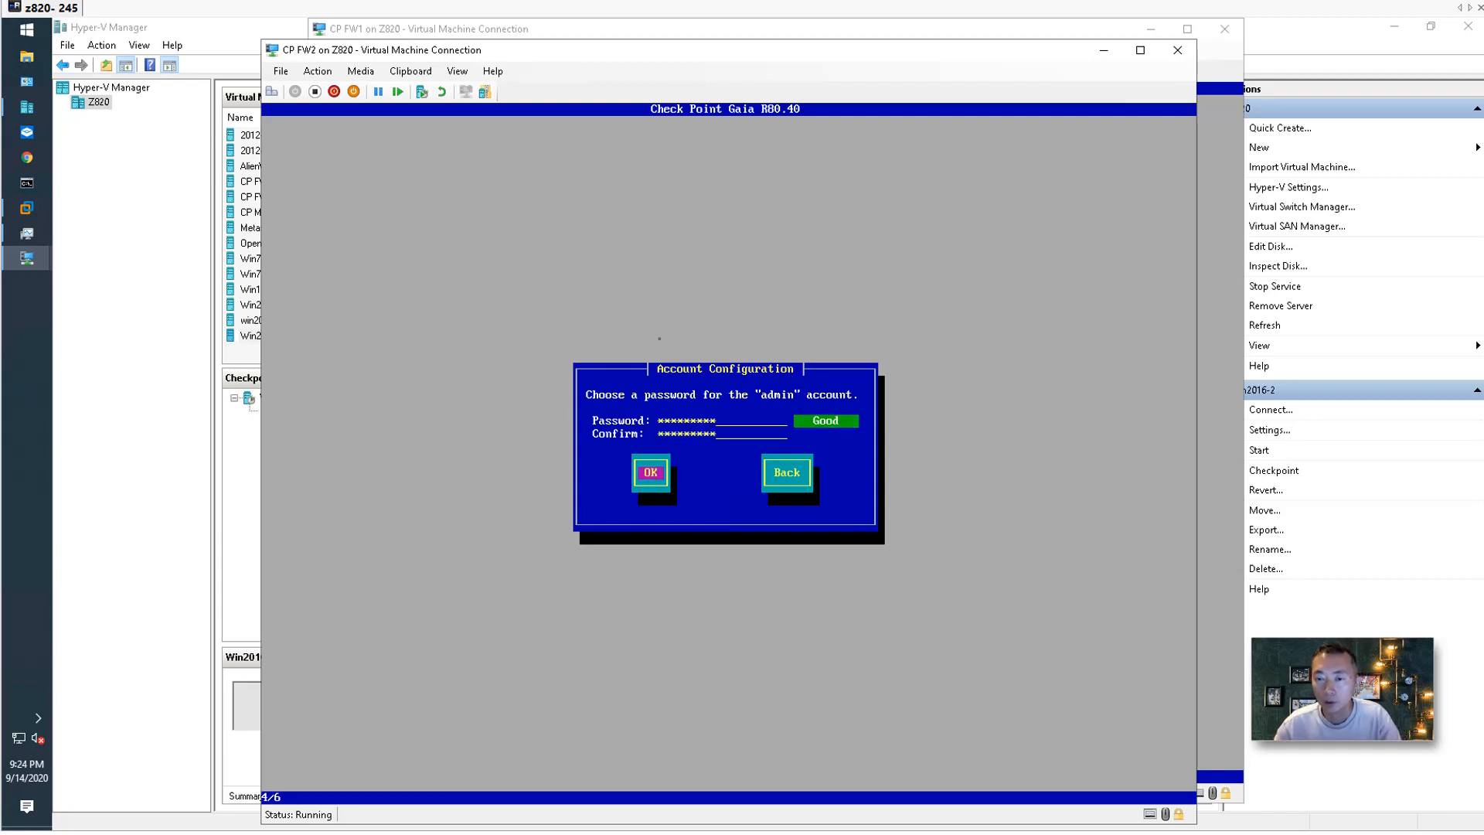
pyautogui.press('Return')
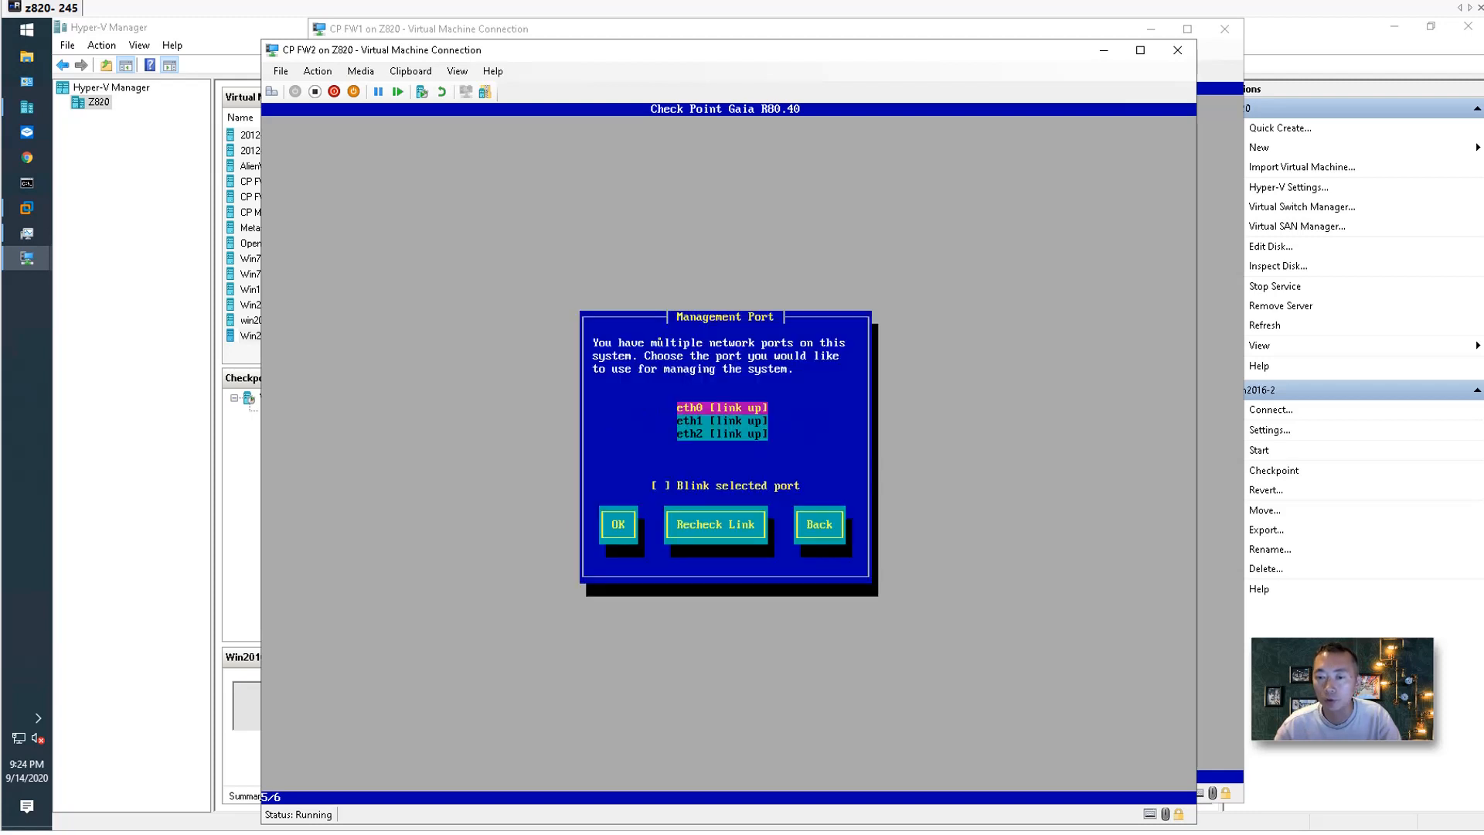
# Select eth1 as CP FW2's management interface.
pyautogui.press('Down')
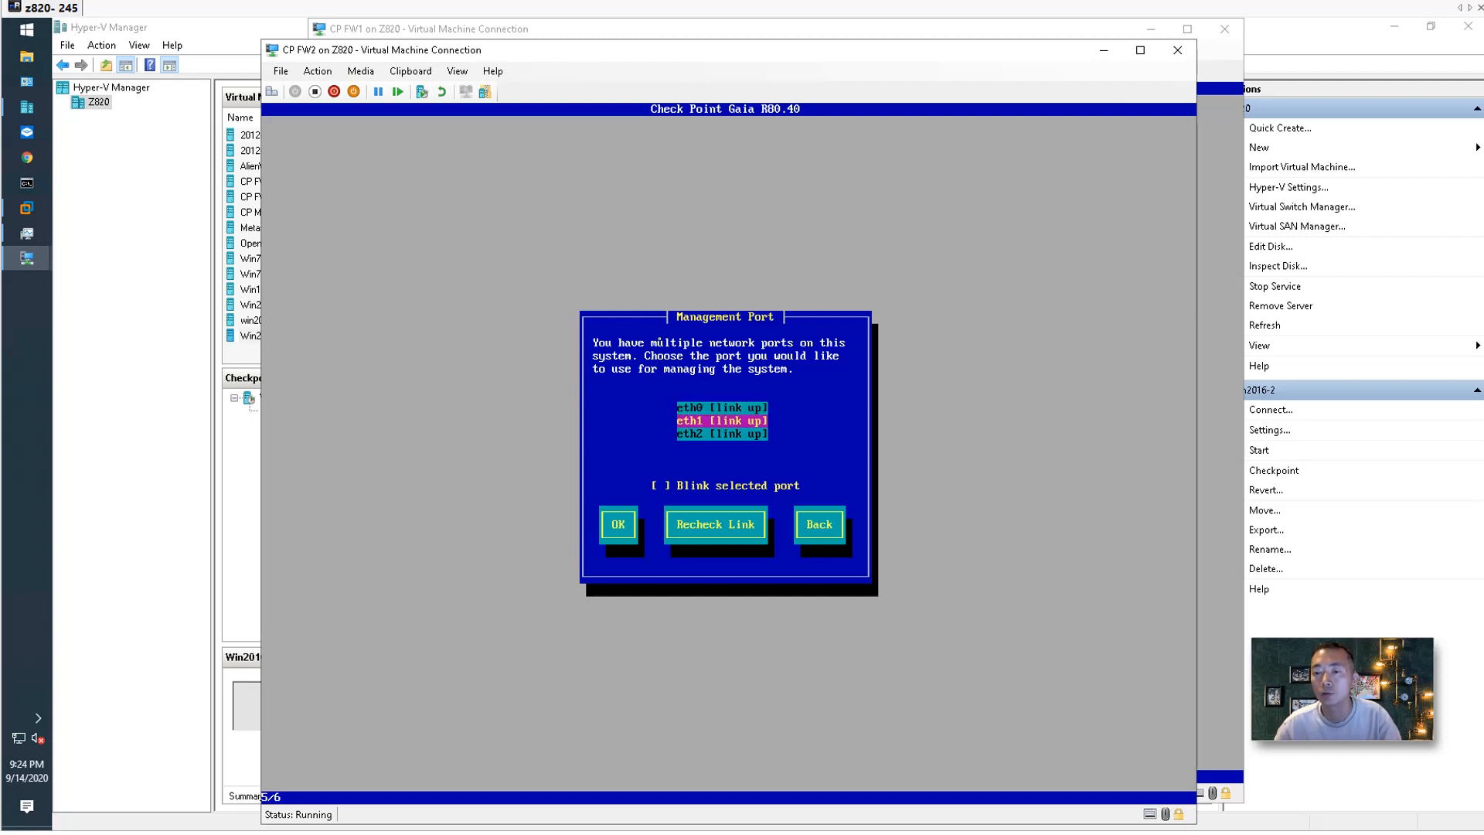
pyautogui.press('Tab')
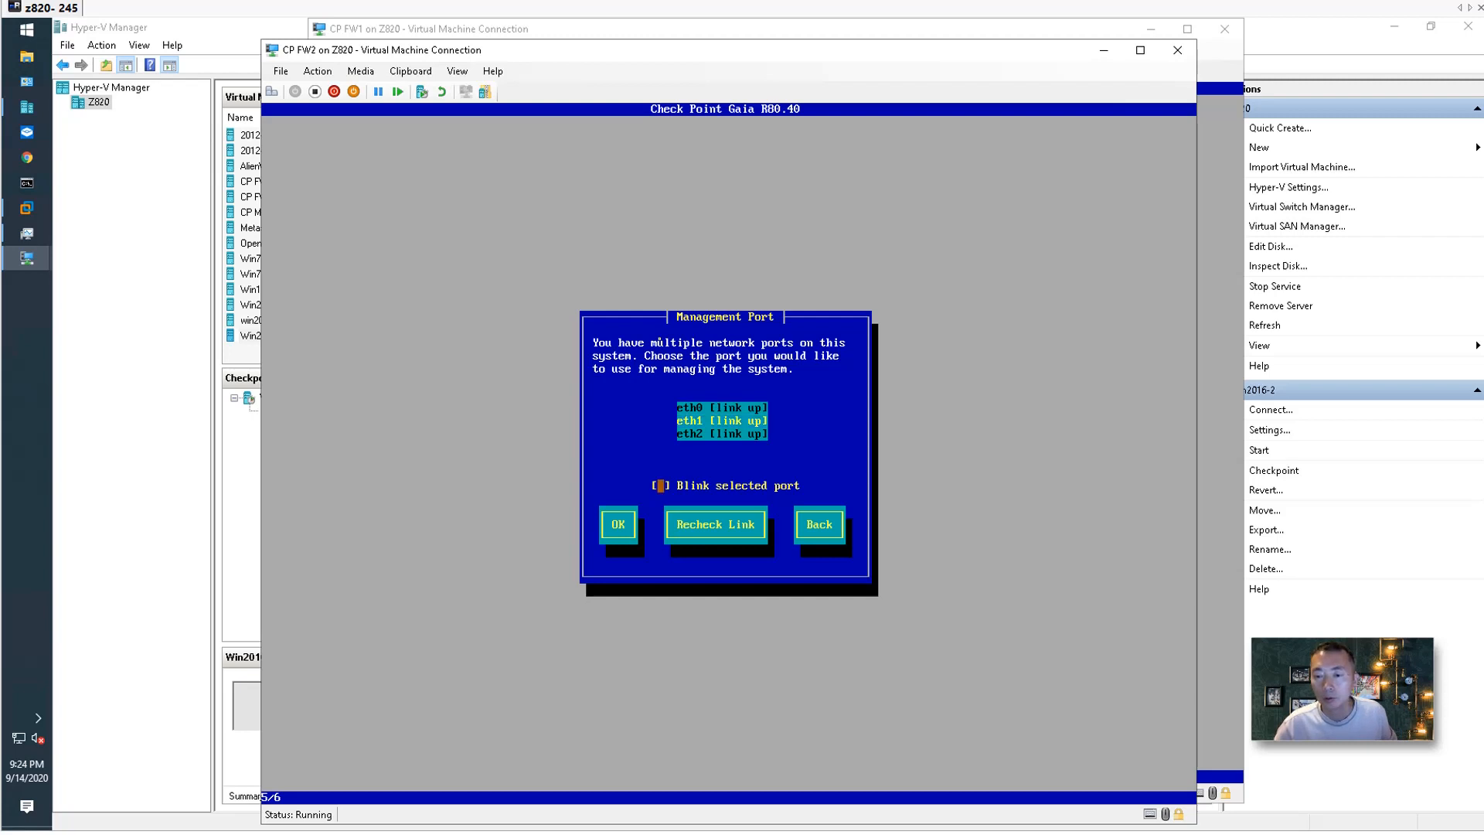
pyautogui.press('Tab')
pyautogui.press('Return')
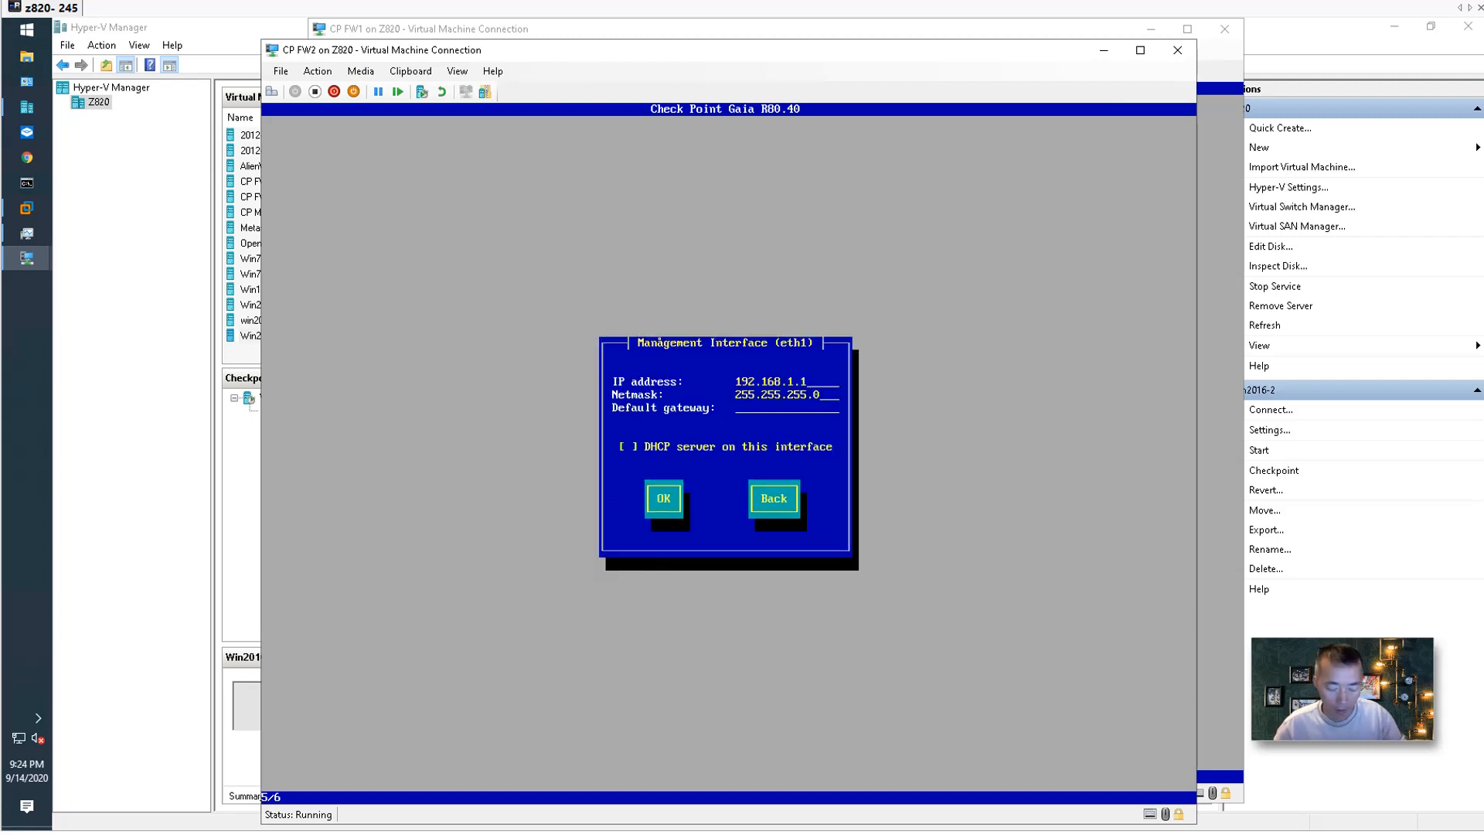
# Set management IP 10.94.200.19 with gateway 10.94.200.1, then agree to format the drives.
pyautogui.press('BackSpace')
pyautogui.press('BackSpace')
pyautogui.press('BackSpace')
pyautogui.press('BackSpace')
pyautogui.press('BackSpace')
pyautogui.press('BackSpace')
pyautogui.press('BackSpace')
pyautogui.press('BackSpace')
pyautogui.press('BackSpace')
pyautogui.press('BackSpace')
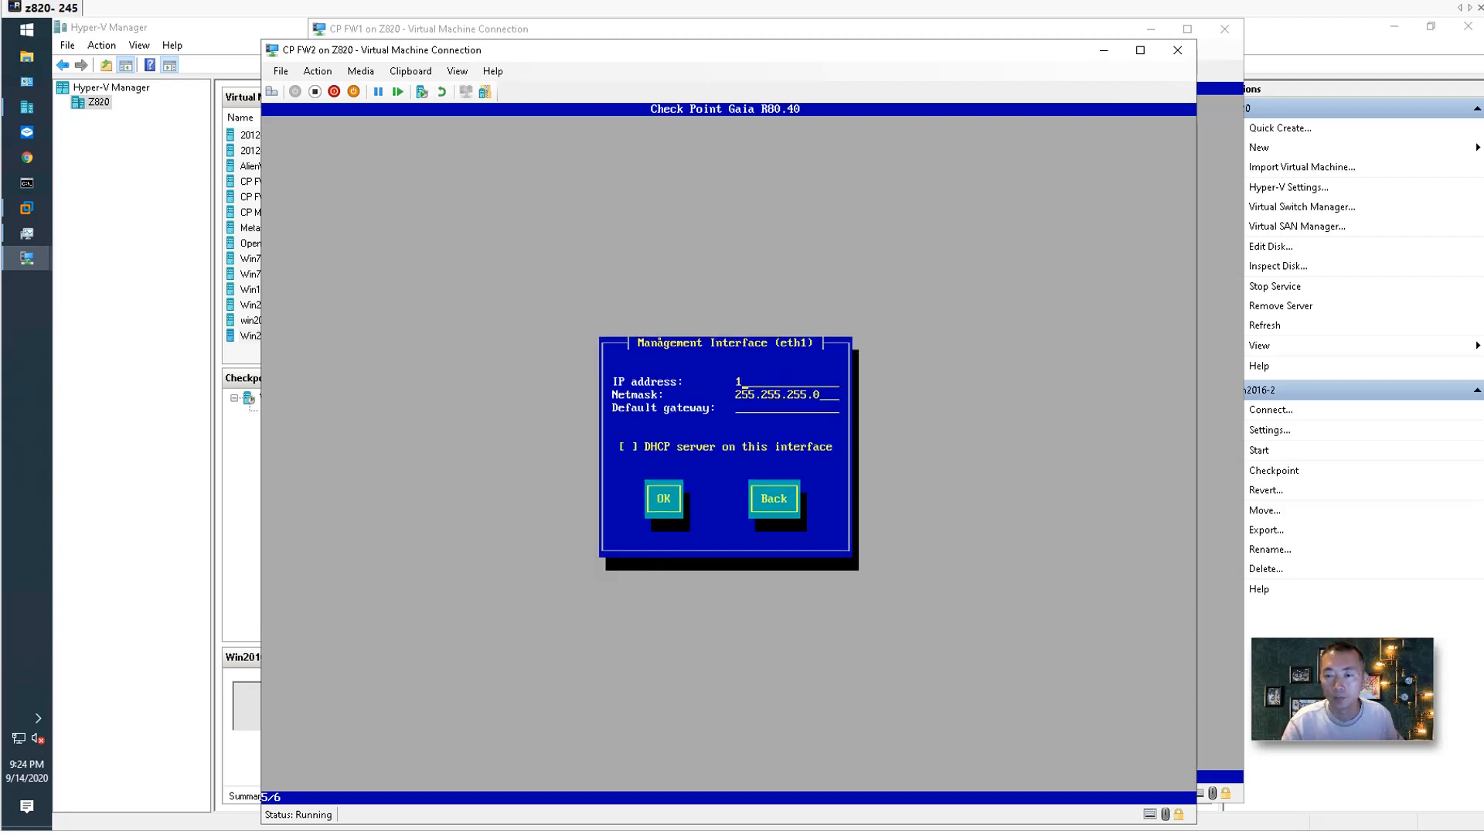
pyautogui.write('0.94.')
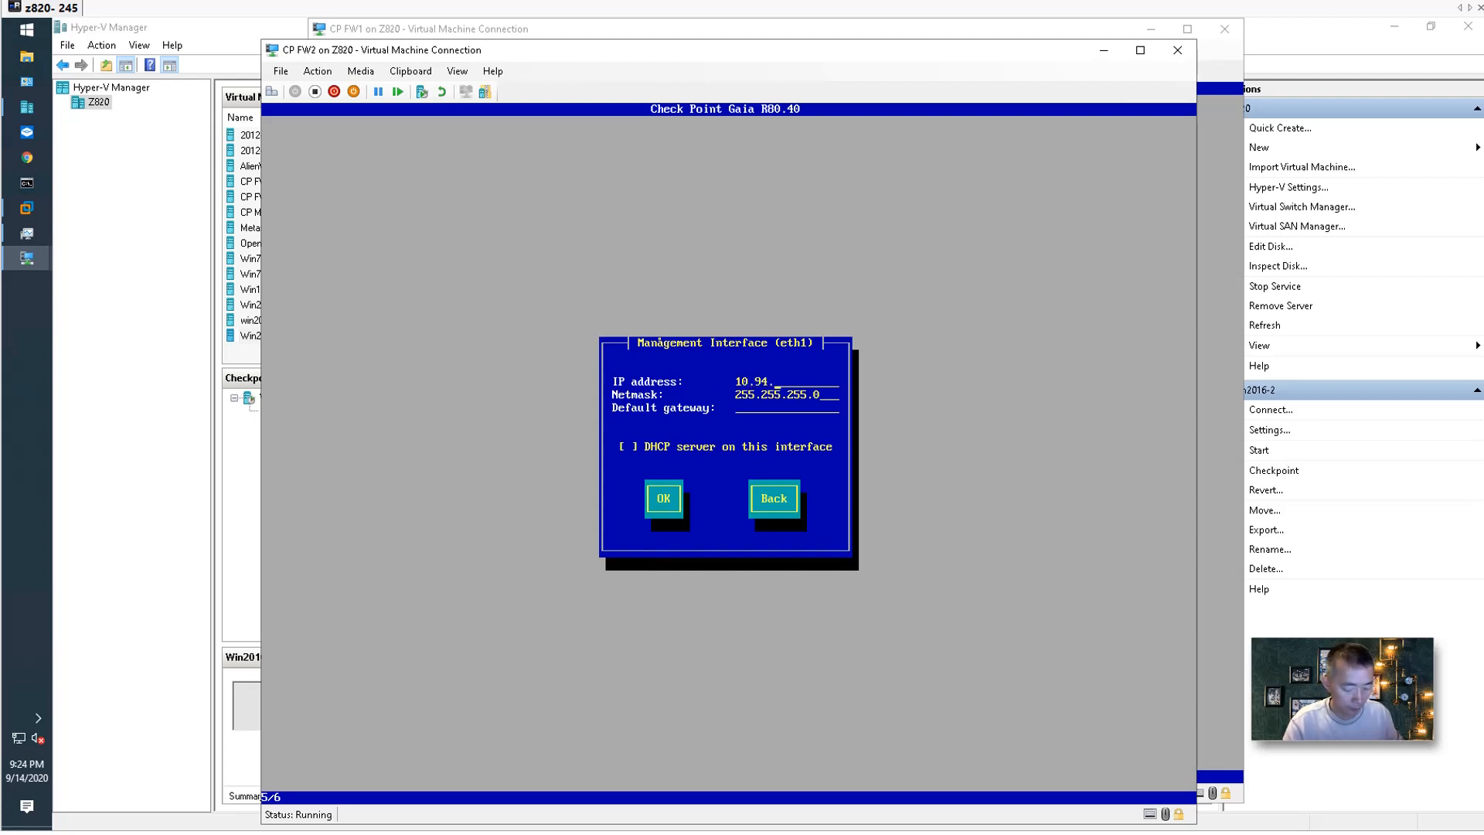
pyautogui.write('200.19')
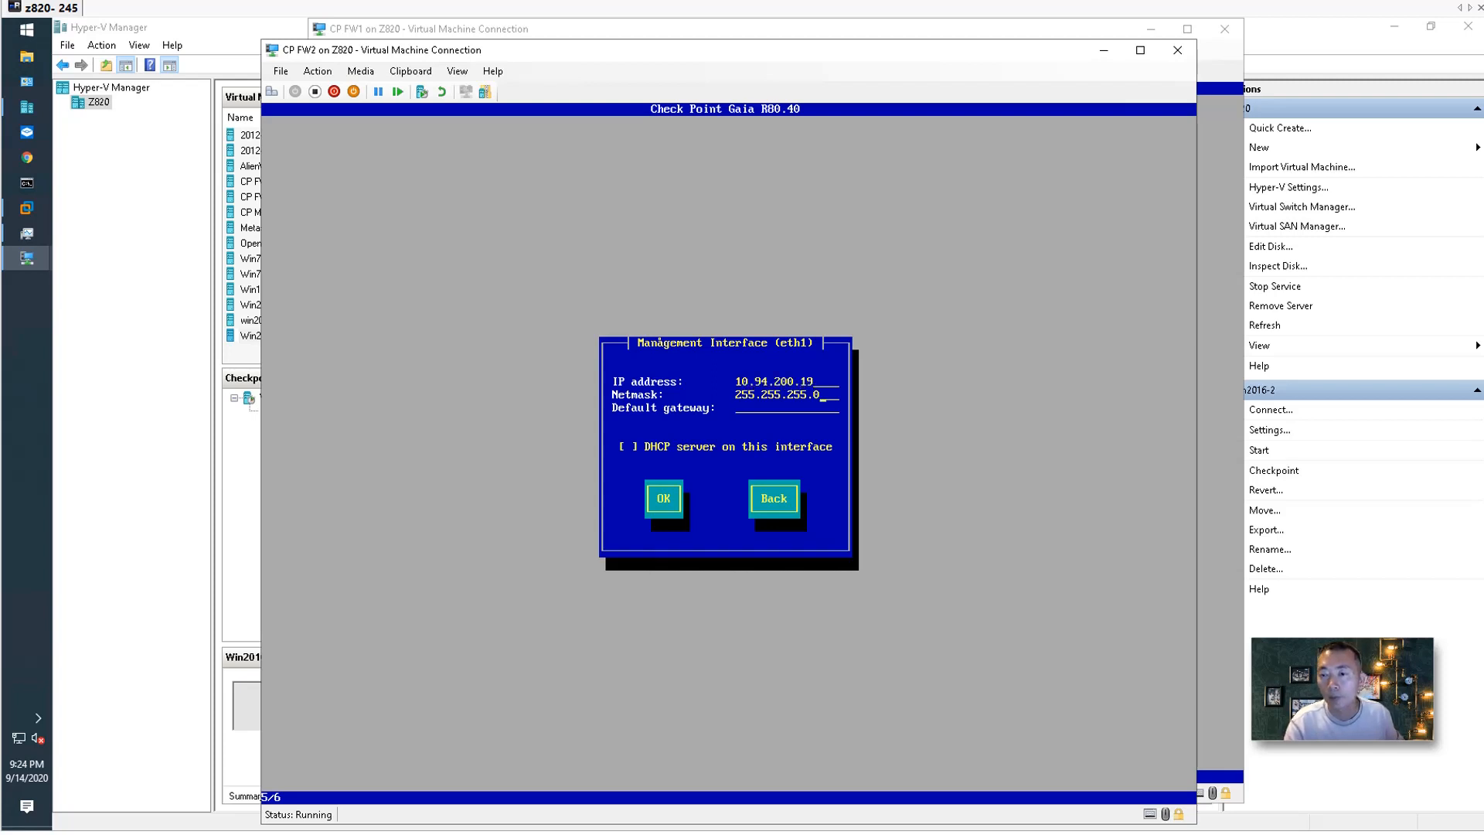
pyautogui.press('Tab')
pyautogui.press('BackSpace')
pyautogui.press('BackSpace')
pyautogui.press('BackSpace')
pyautogui.write('10.94.200.1')
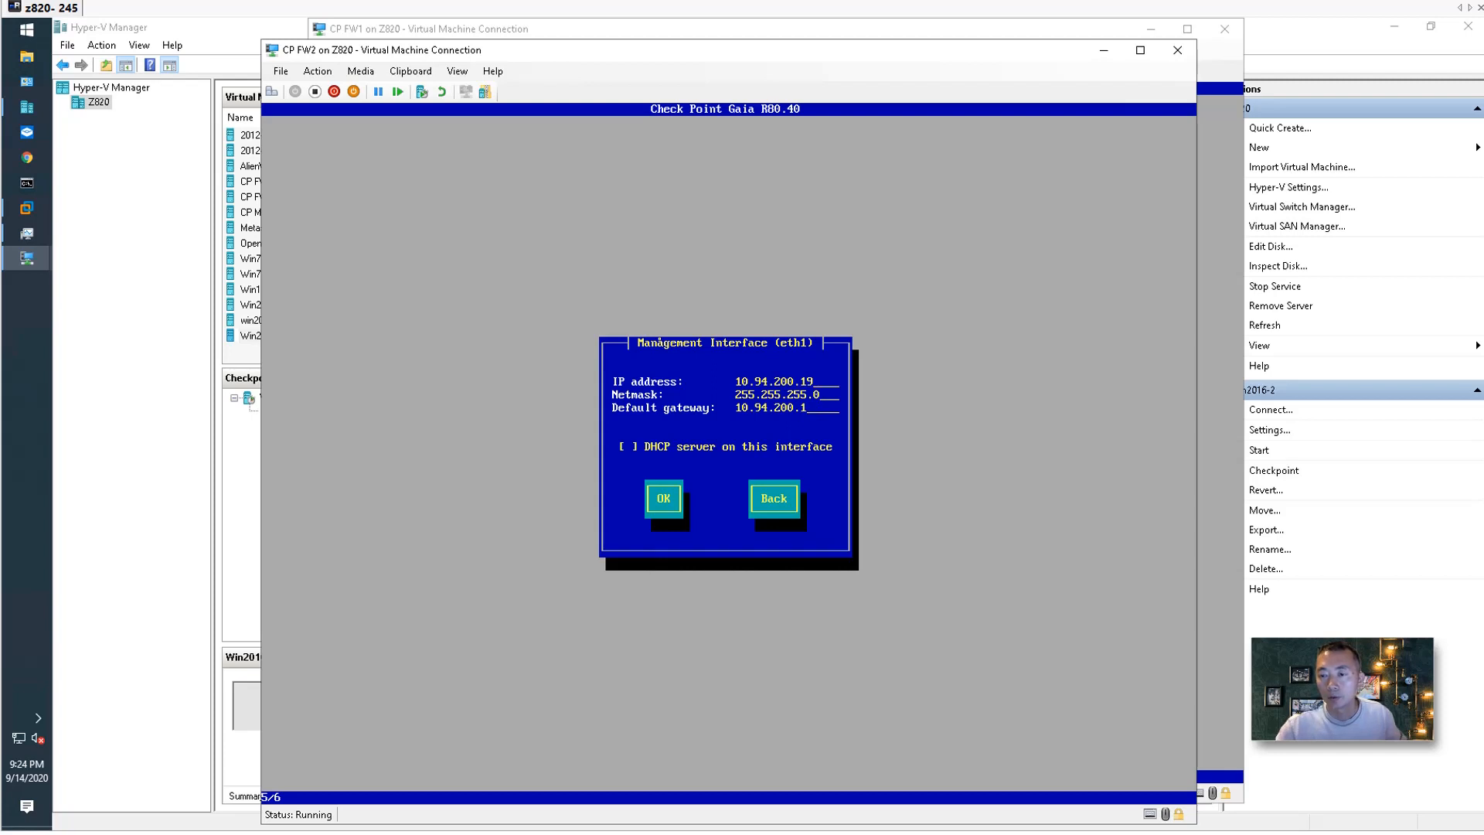
pyautogui.press('Tab')
pyautogui.press('Tab')
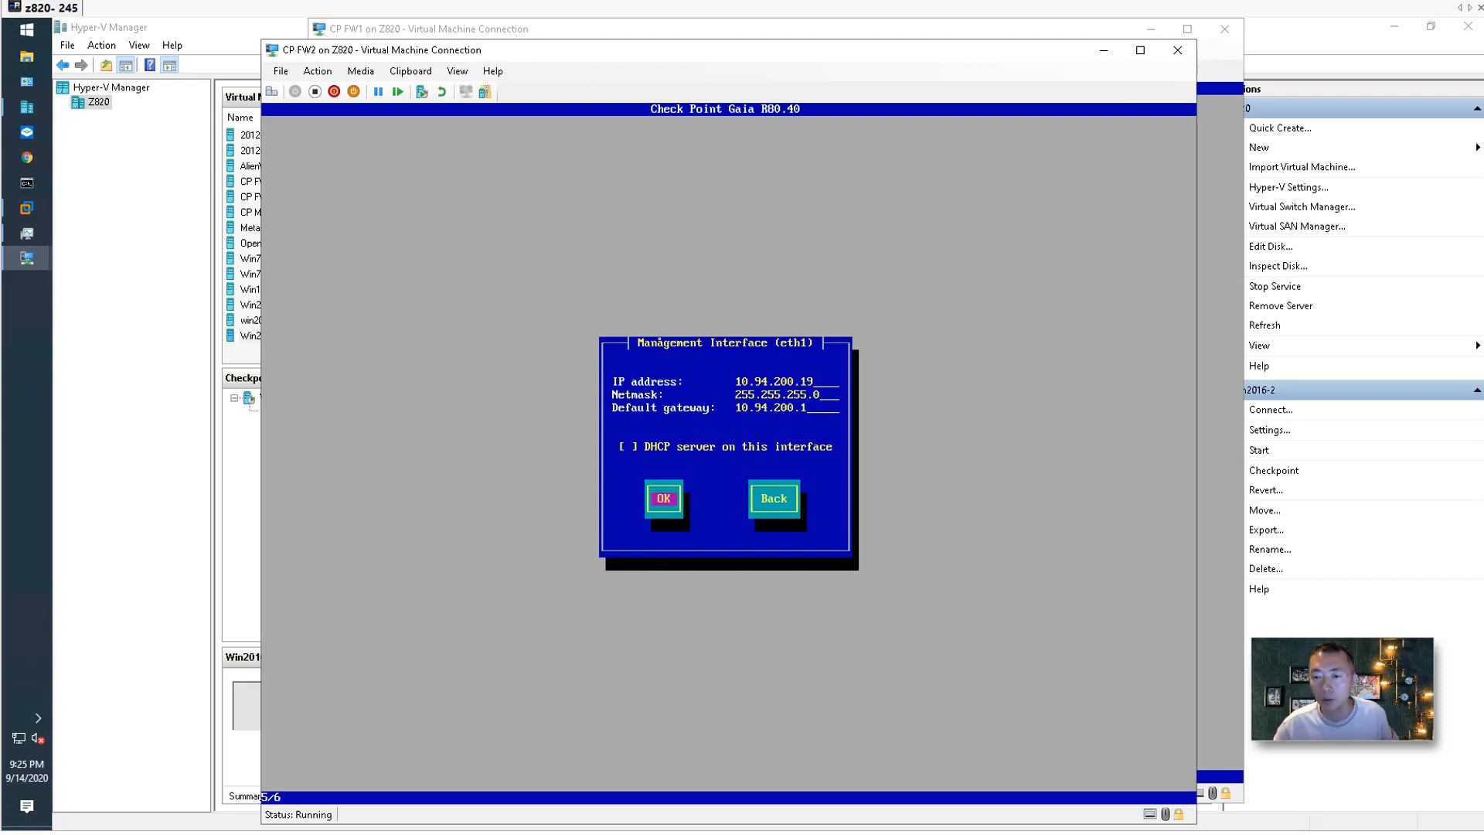
pyautogui.press('Return')
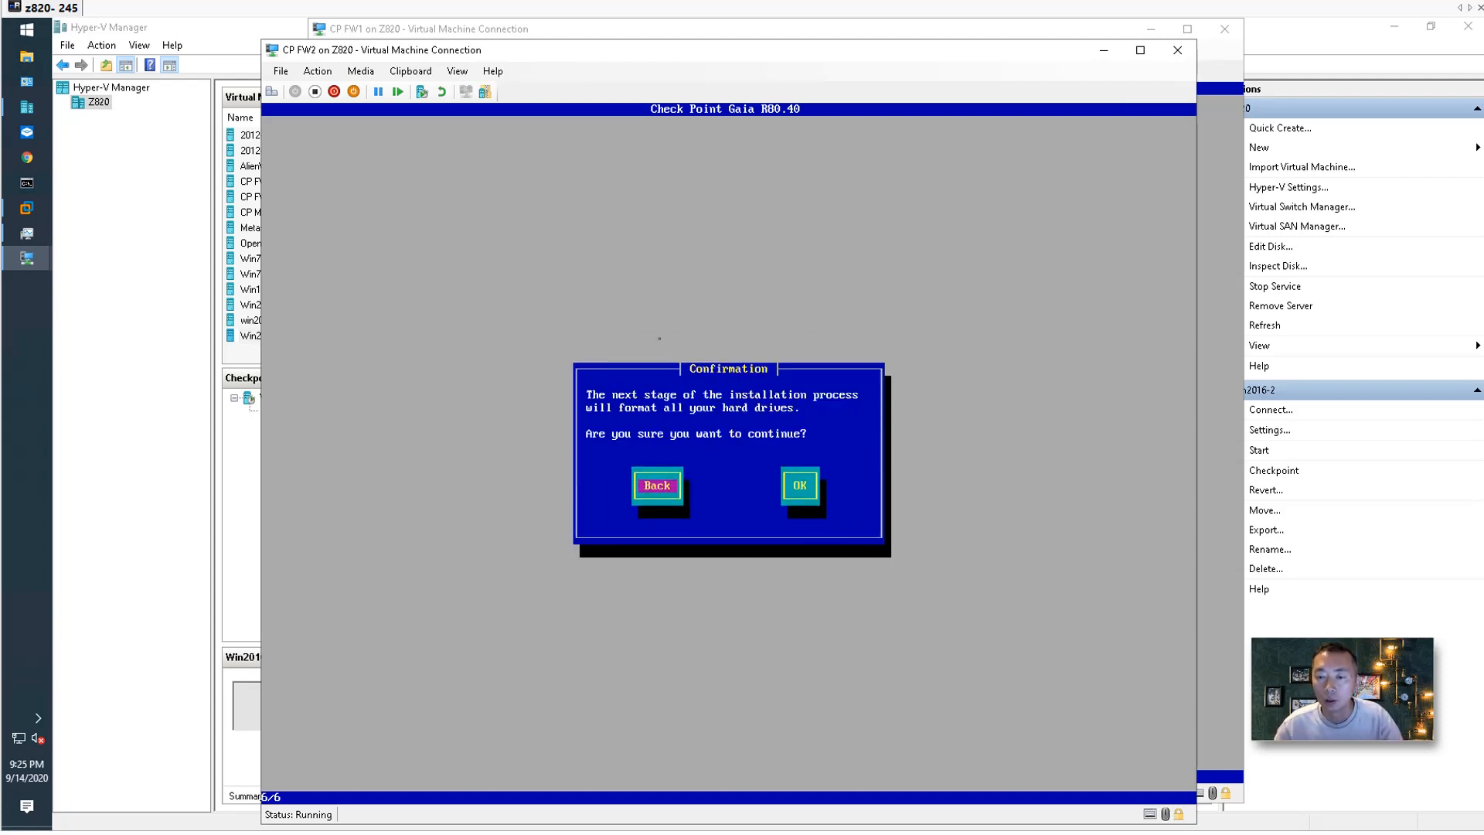
pyautogui.press('Tab')
pyautogui.press('Return')
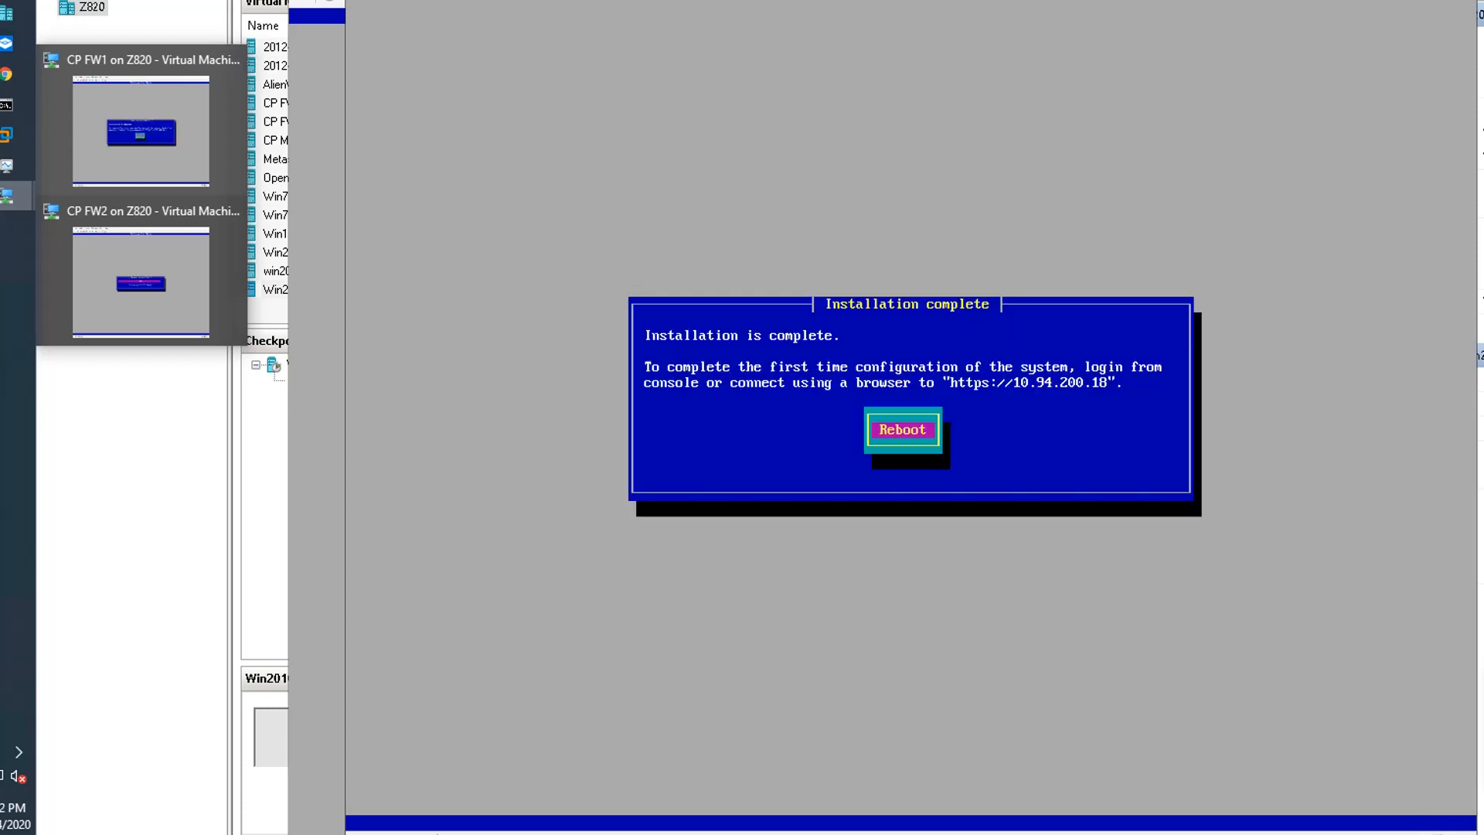
# Check CP FW2's install progress, minimize its console, and open the Start button's quick menu.
pyautogui.click(327, 79)
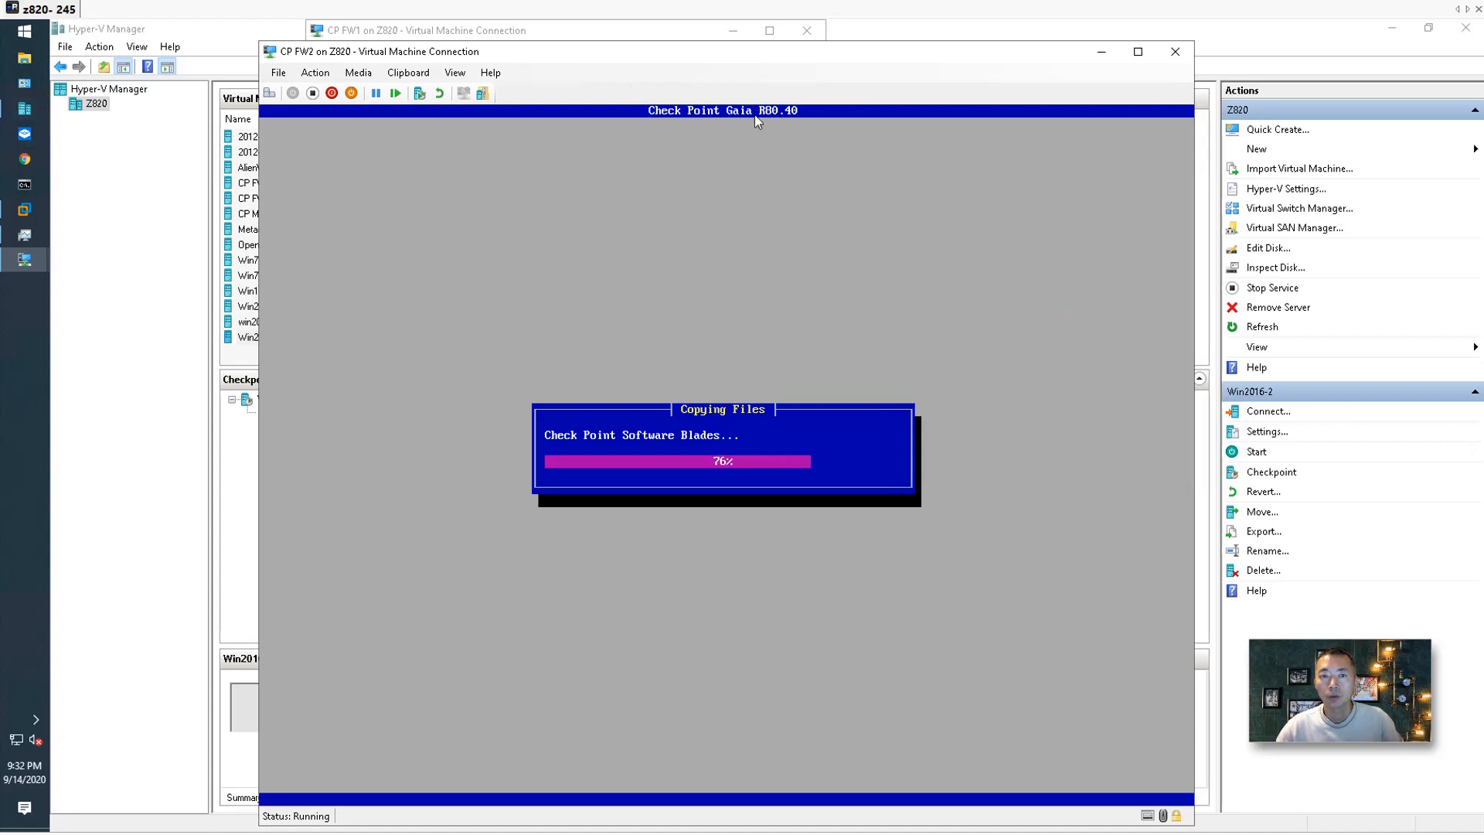
pyautogui.click(1097, 52)
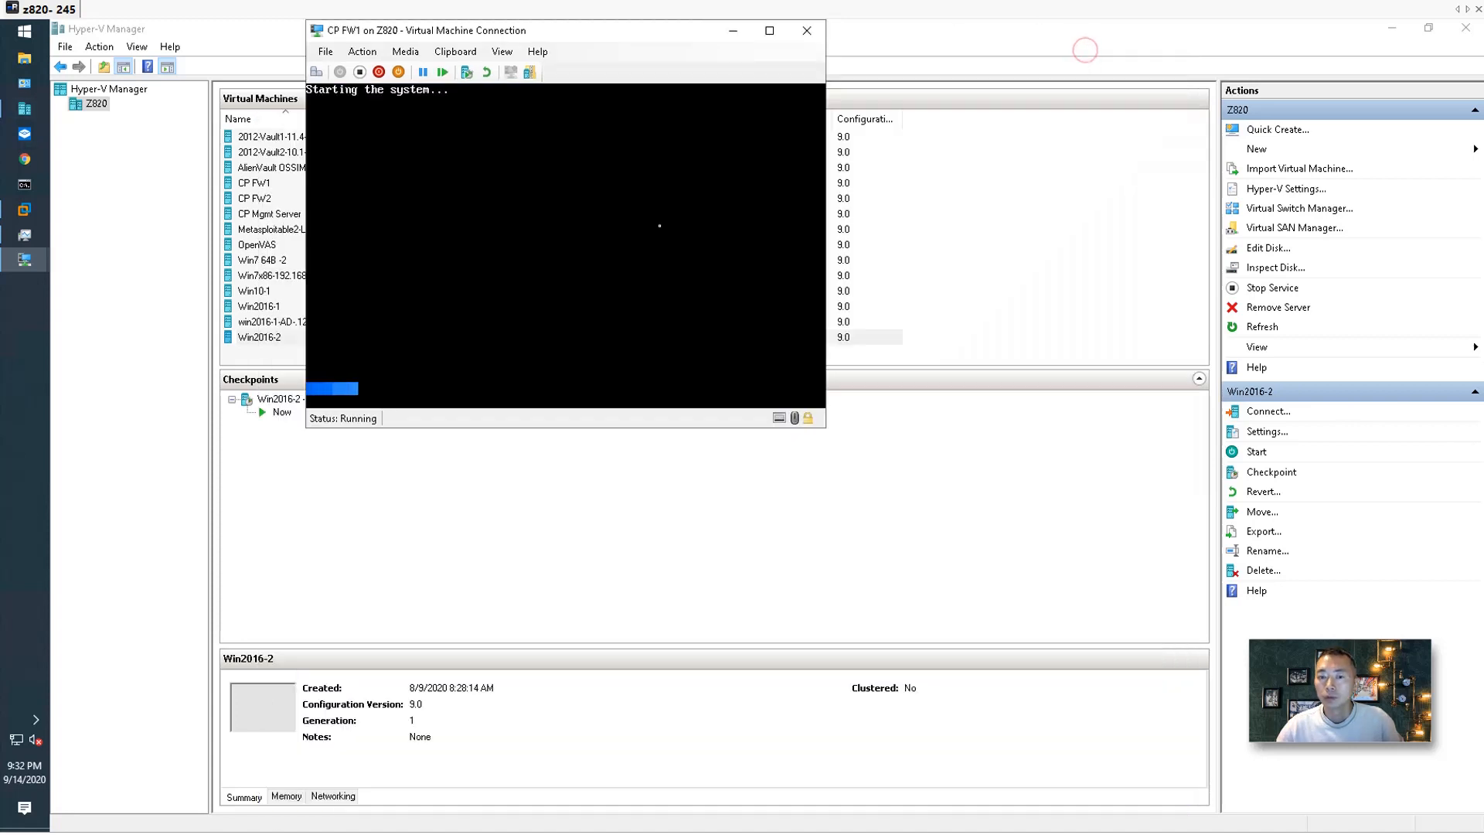
pyautogui.rightClick(41, 32)
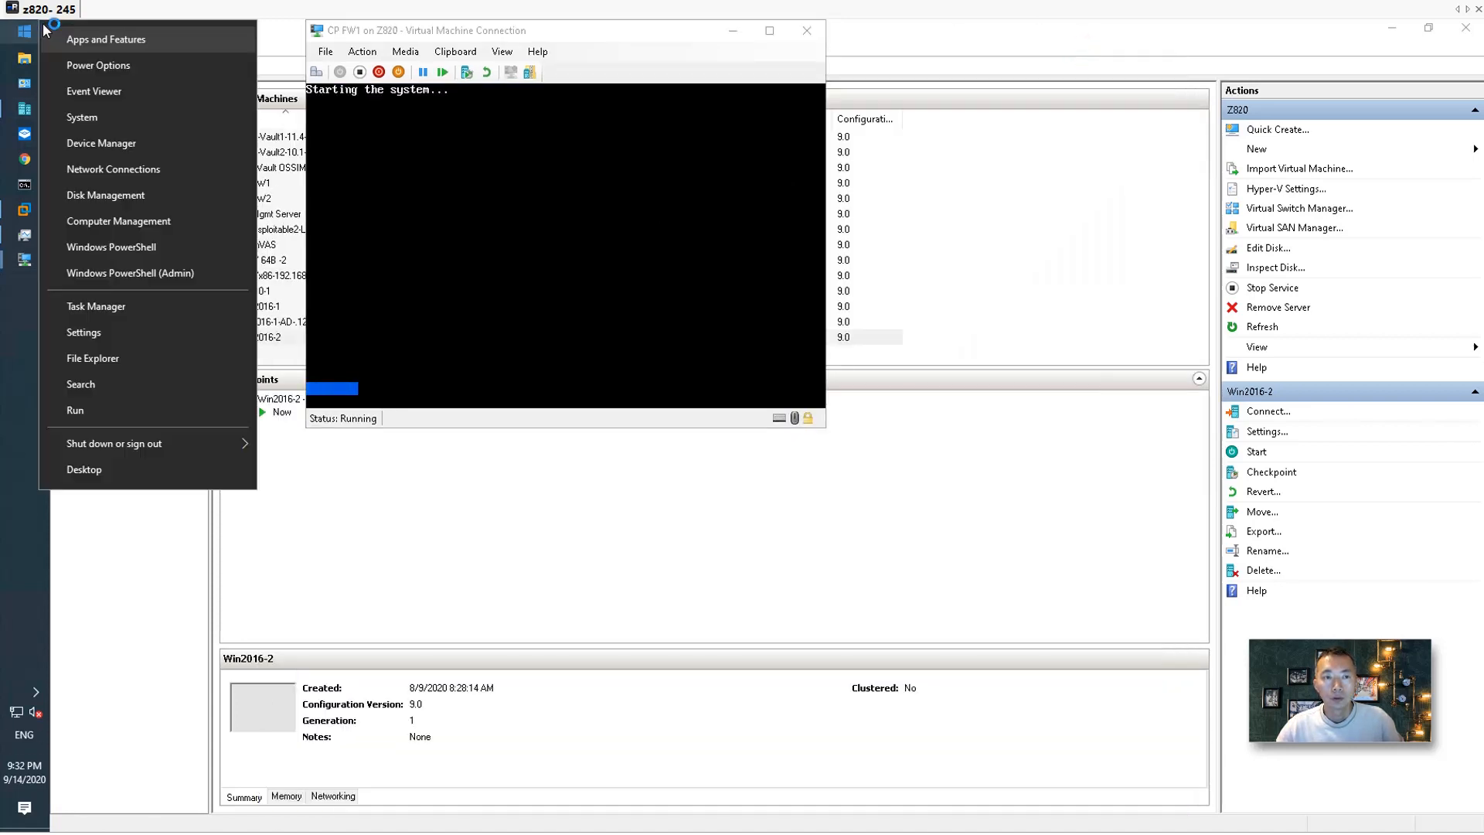
# Launch Remote Desktop with mstsc and connect to the admin client at 10.94.200.41.
pyautogui.click(136, 409)
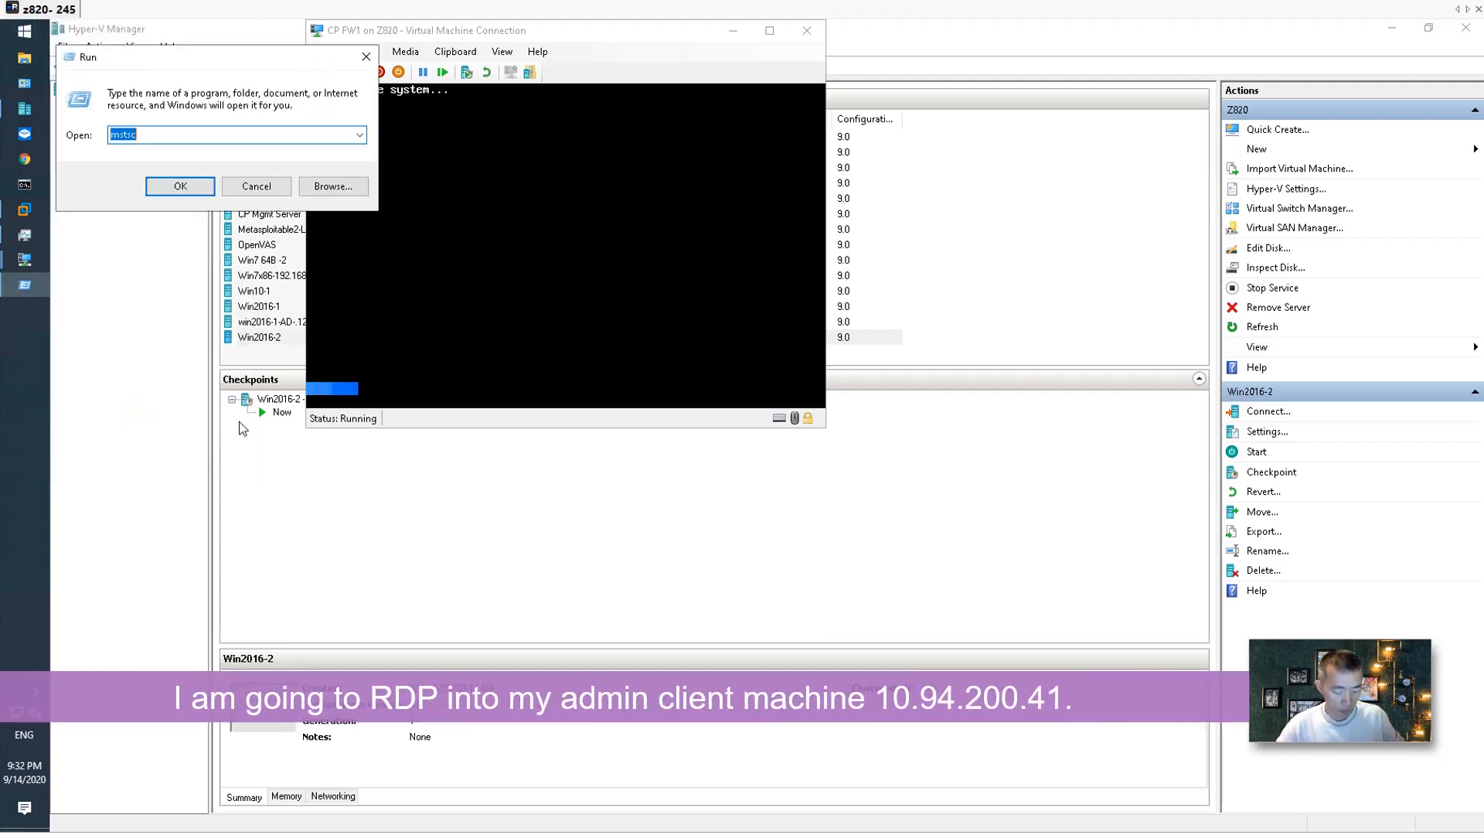
pyautogui.press('Return')
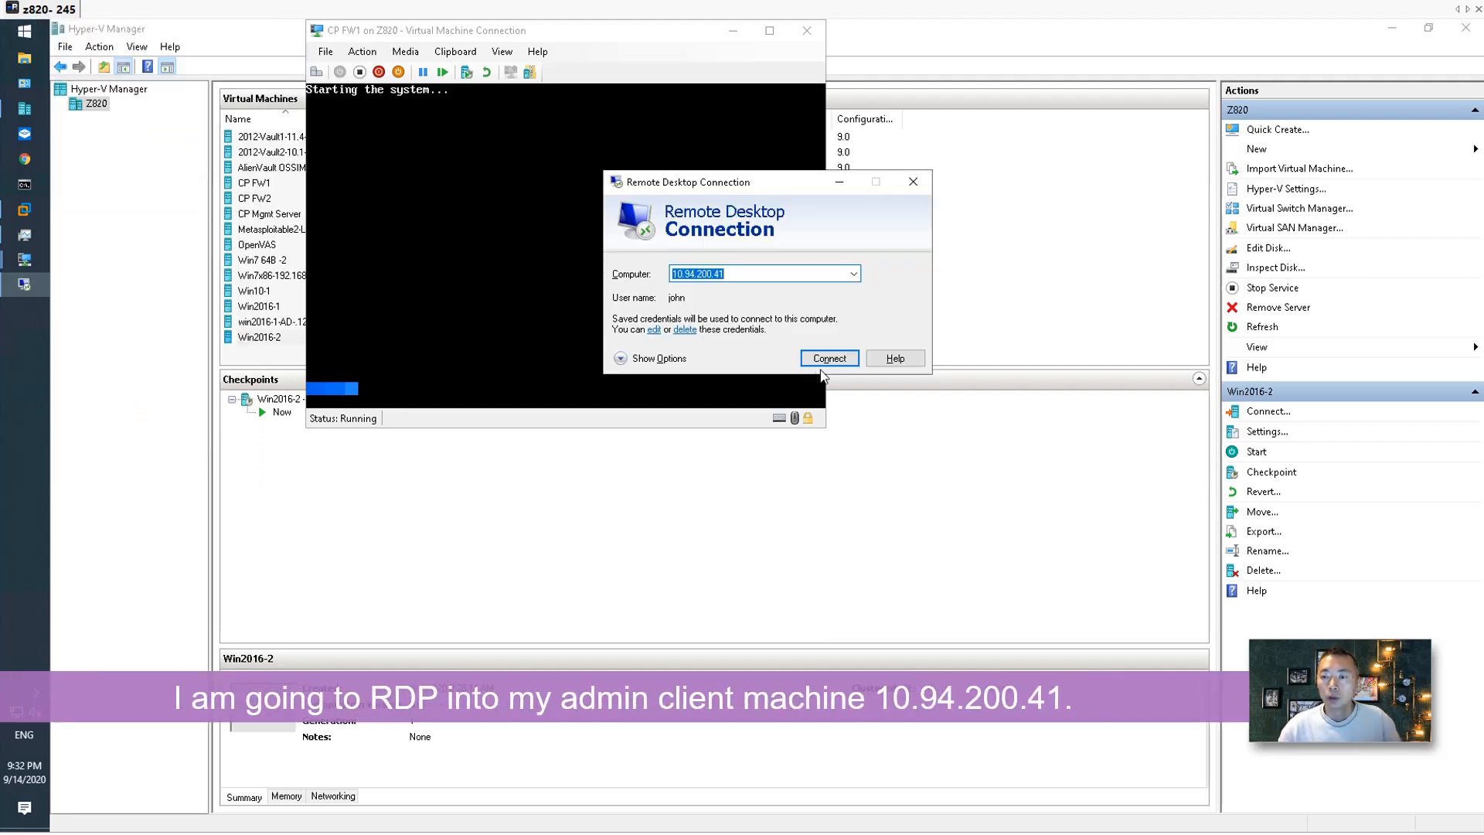
pyautogui.click(826, 357)
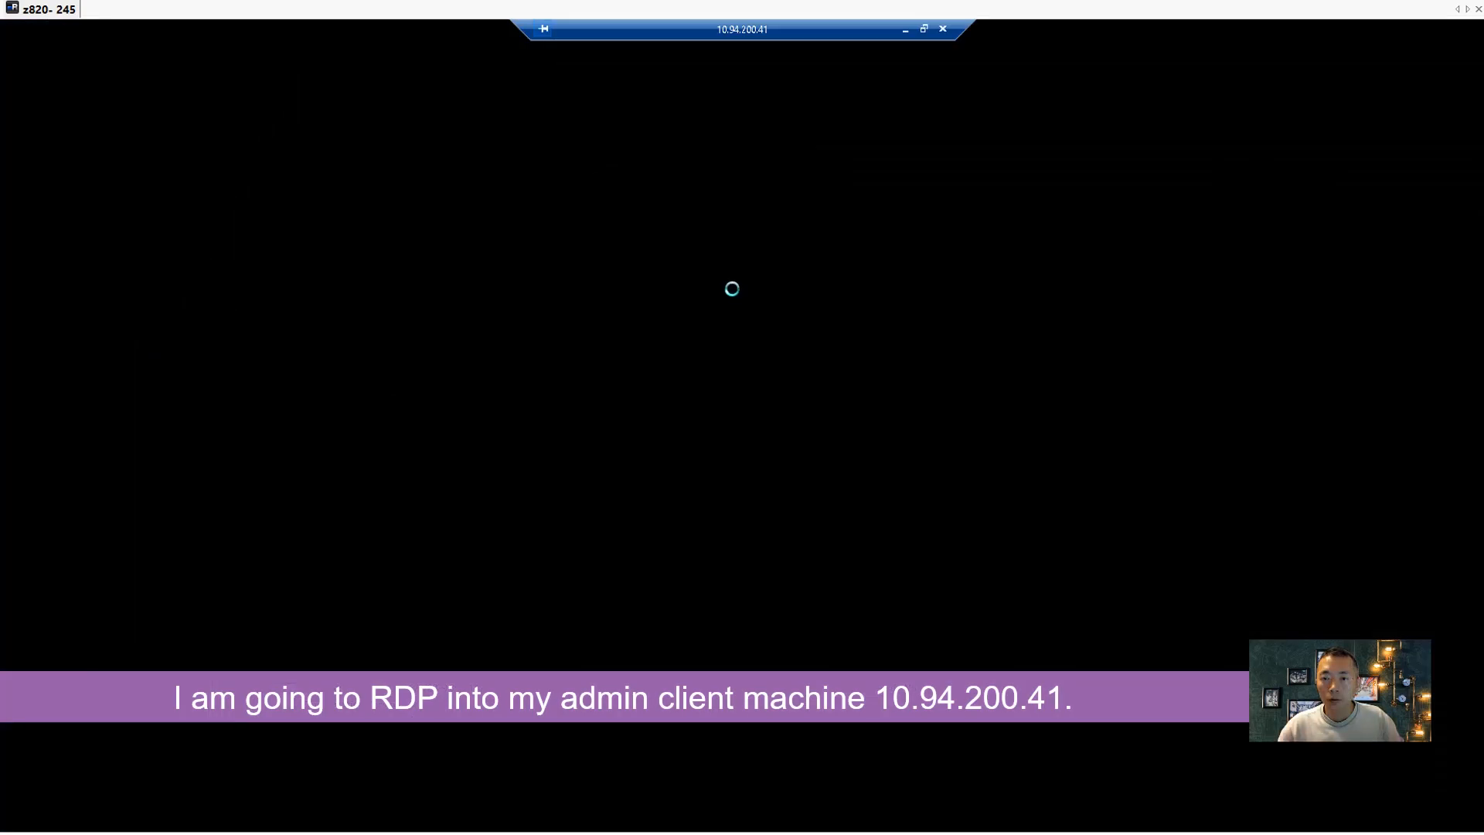
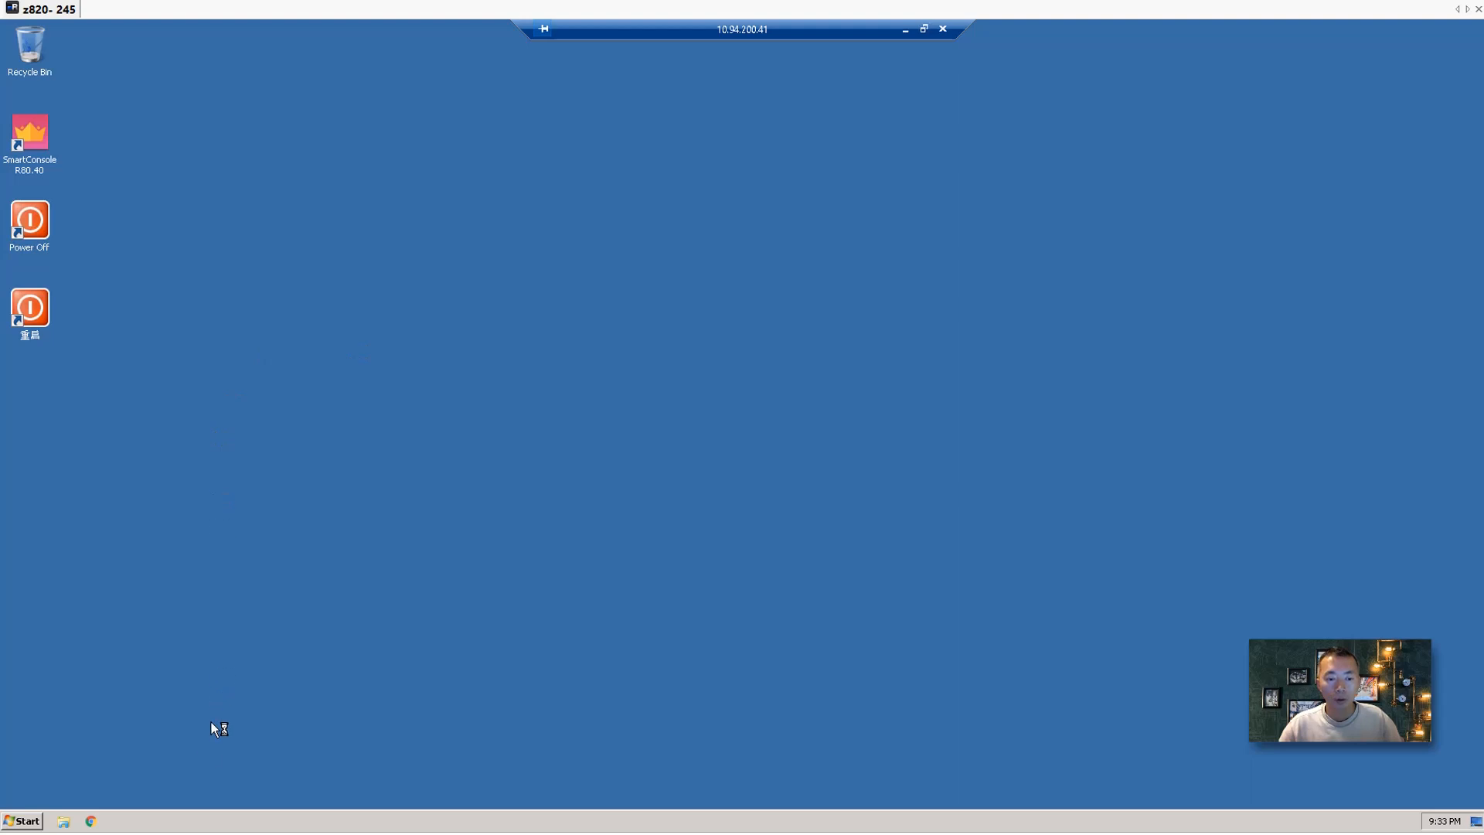
# Launch Explorer and Chrome on the remote desktop, then minimize both windows.
pyautogui.click(64, 820)
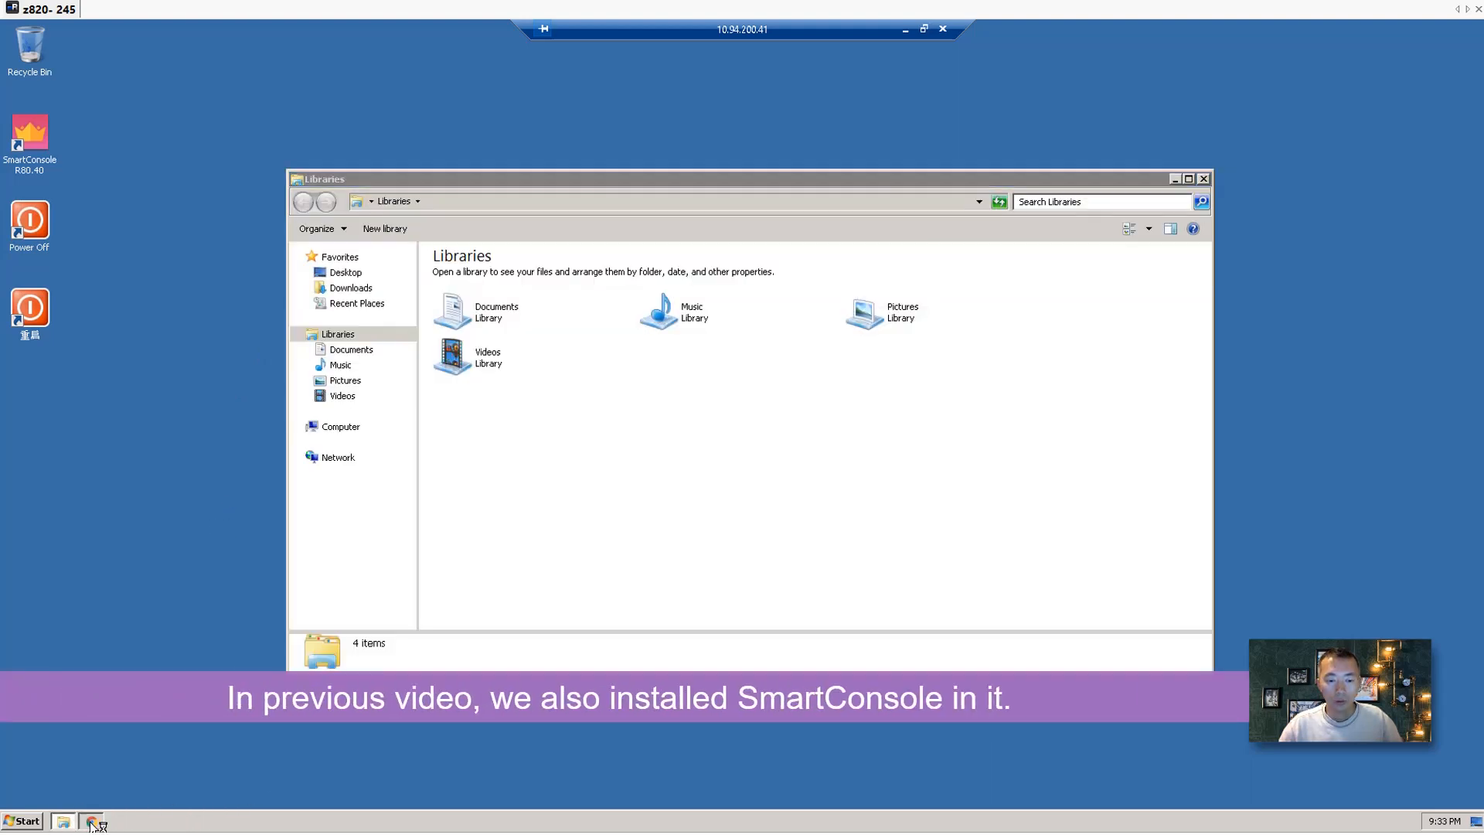
pyautogui.click(92, 821)
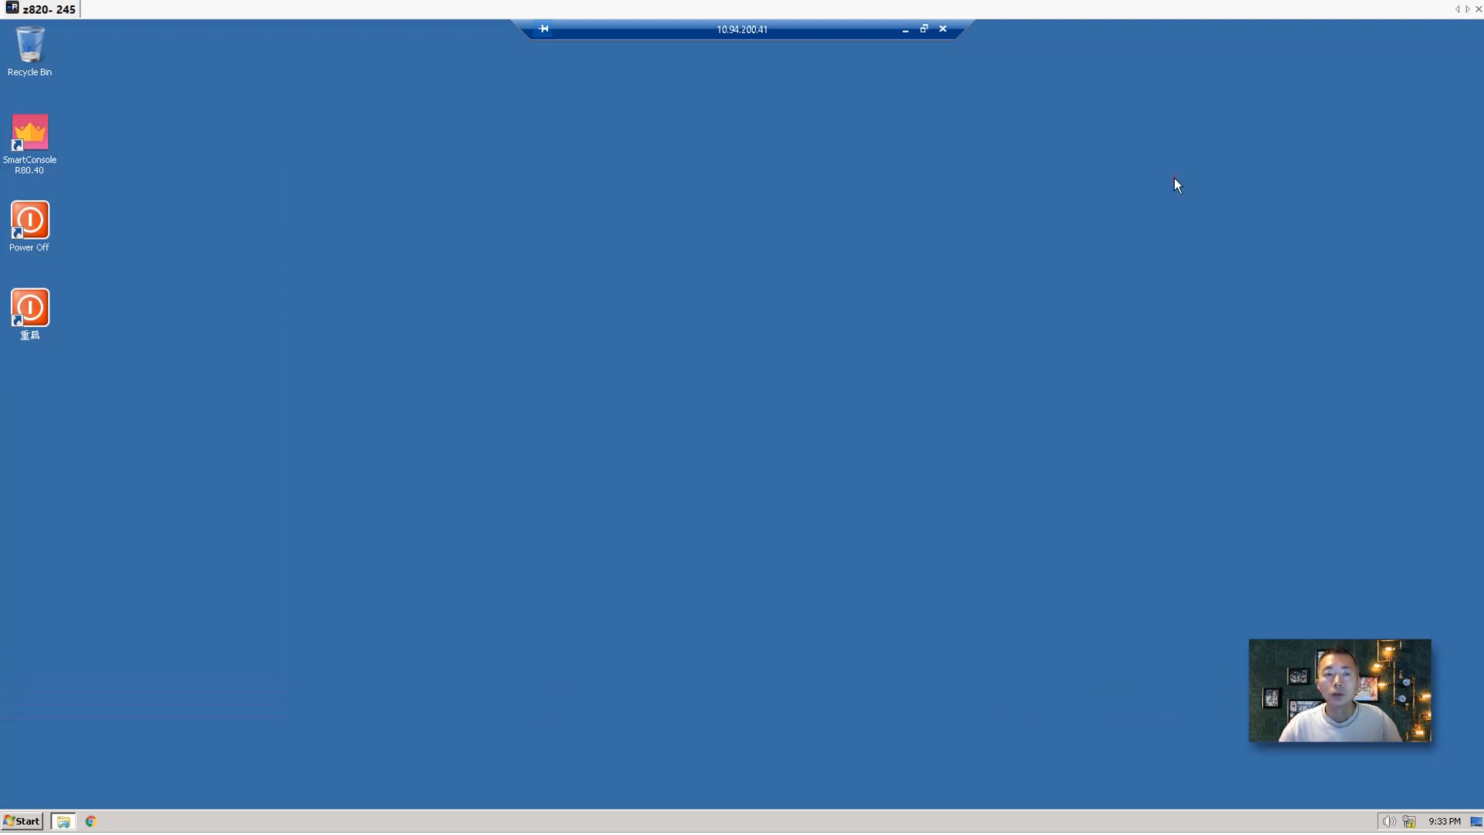
pyautogui.click(1174, 178)
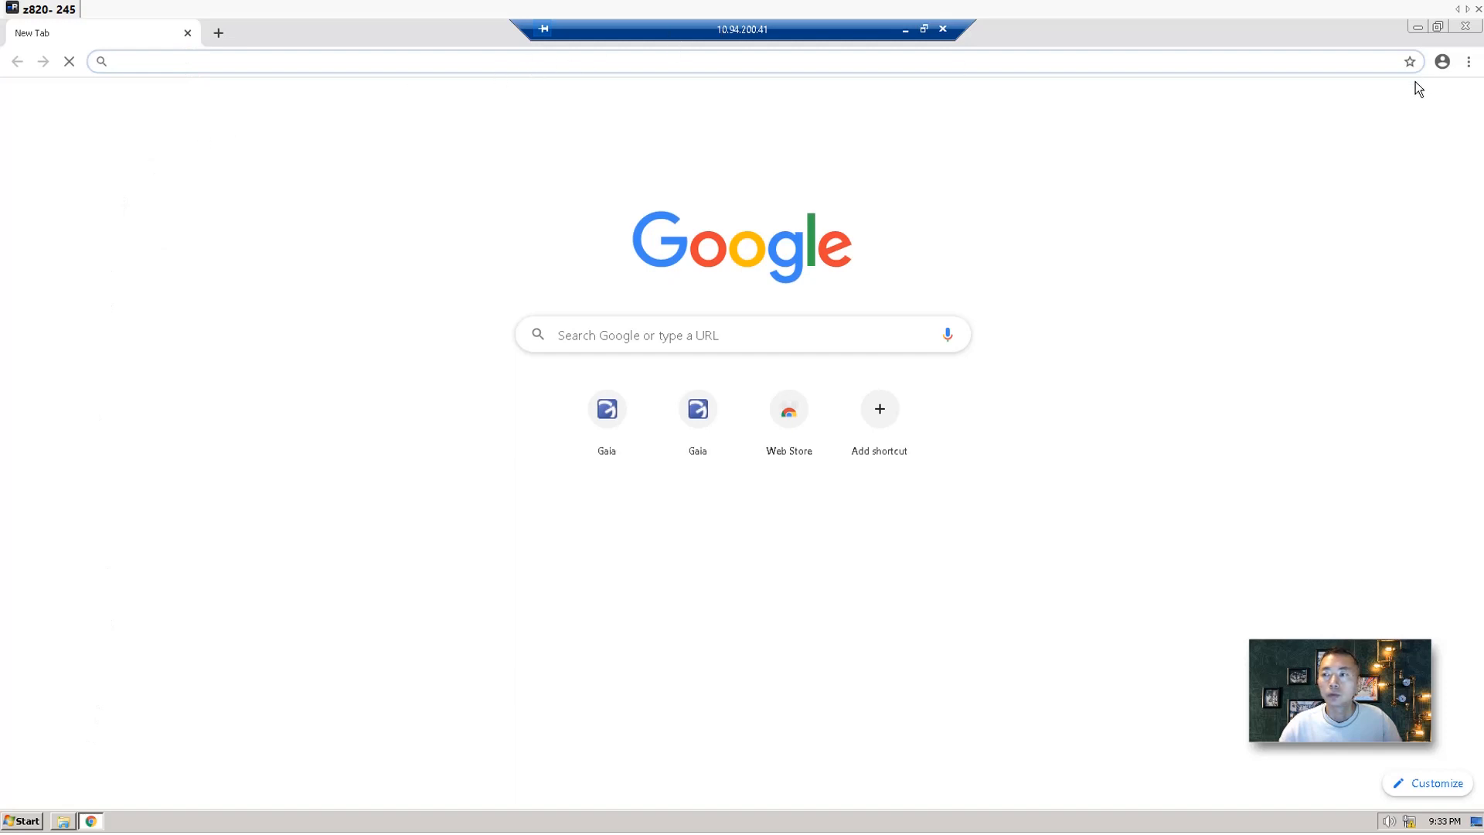
pyautogui.click(1418, 28)
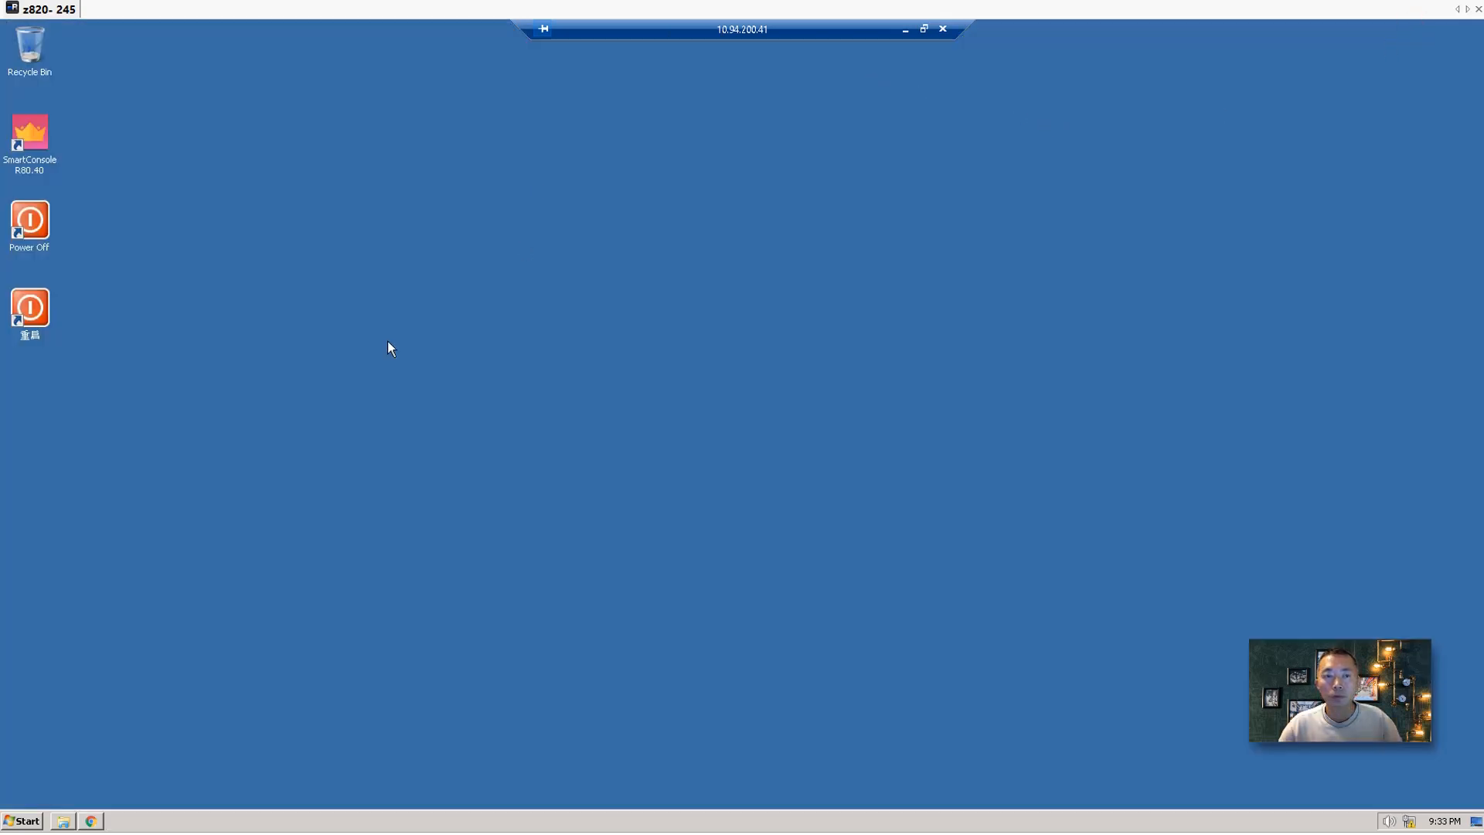
# Check the CP FW1 VM on the host, then bring Chrome back ready for an address.
pyautogui.click(905, 33)
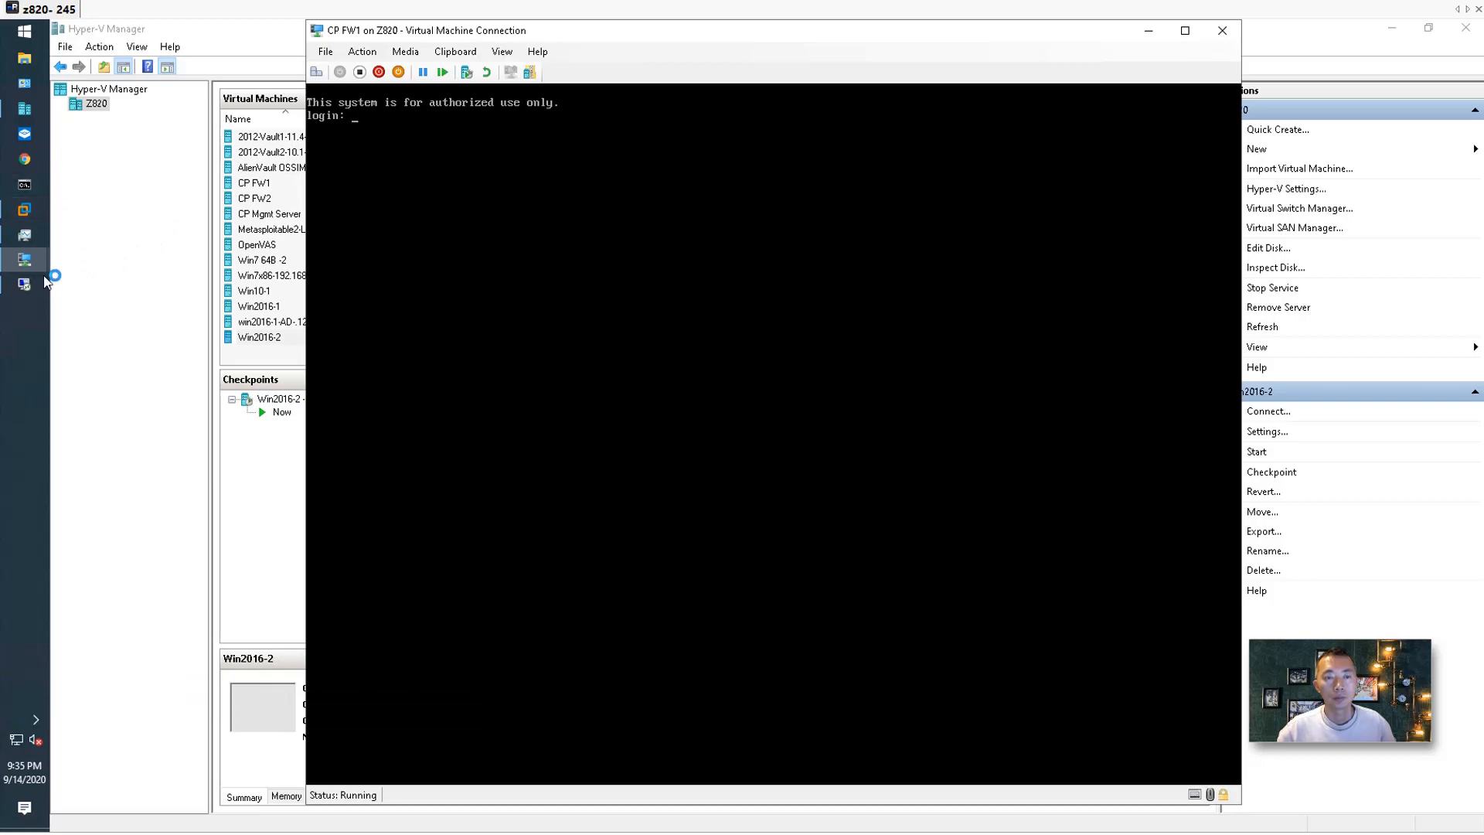
pyautogui.click(24, 283)
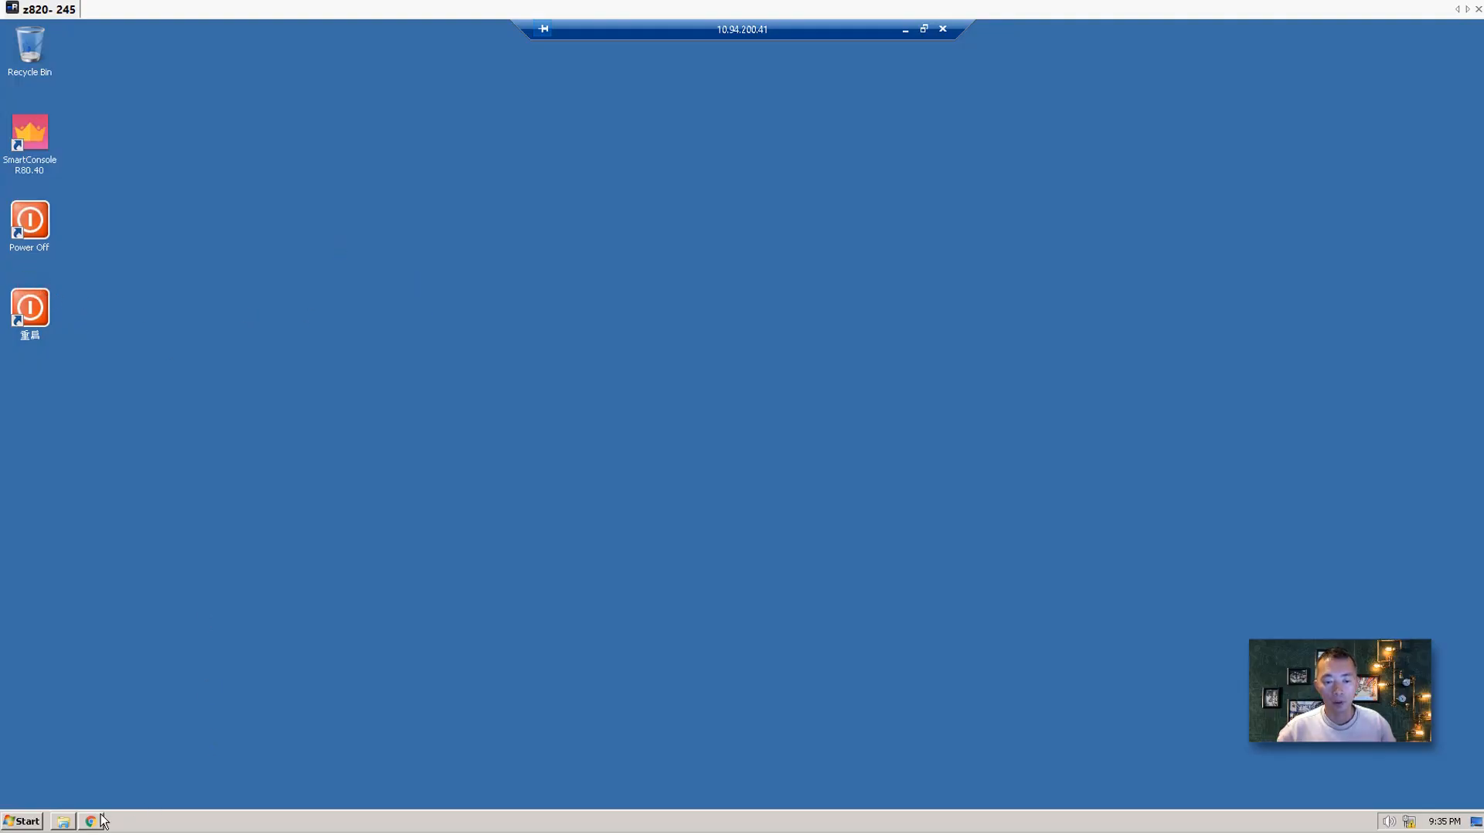
pyautogui.click(97, 821)
pyautogui.click(302, 69)
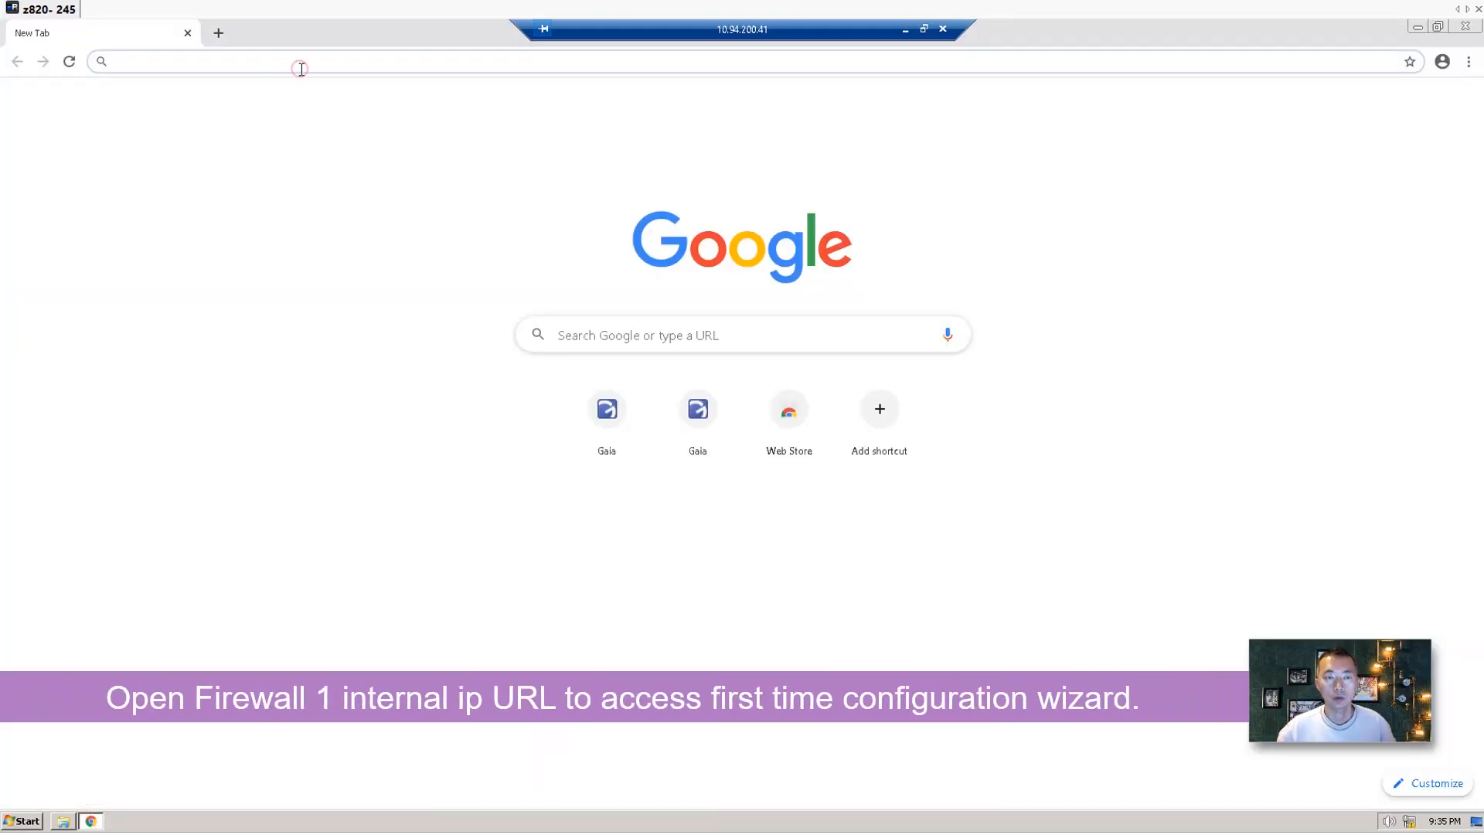
pyautogui.write('http')
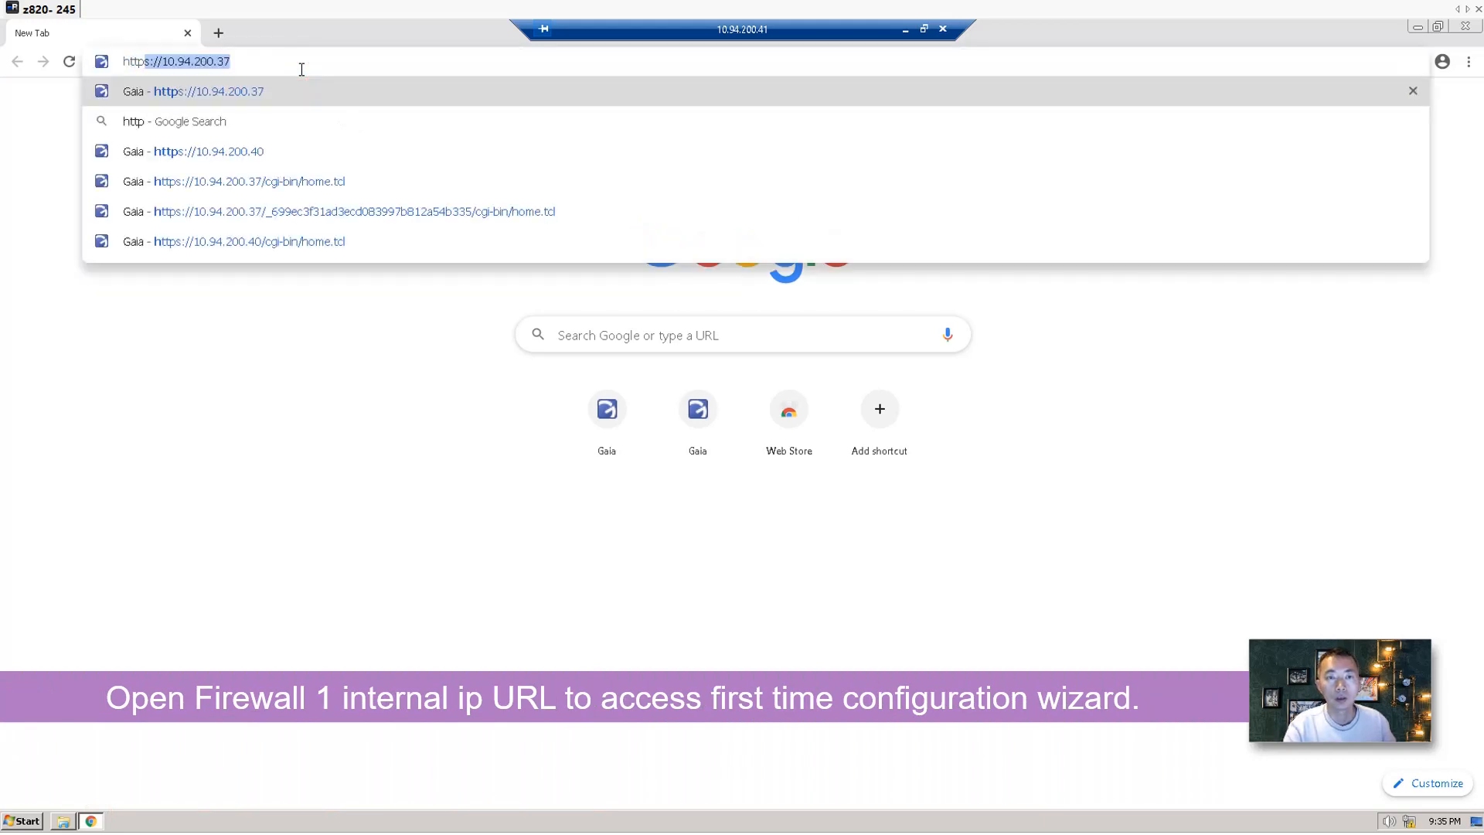
pyautogui.write('s://')
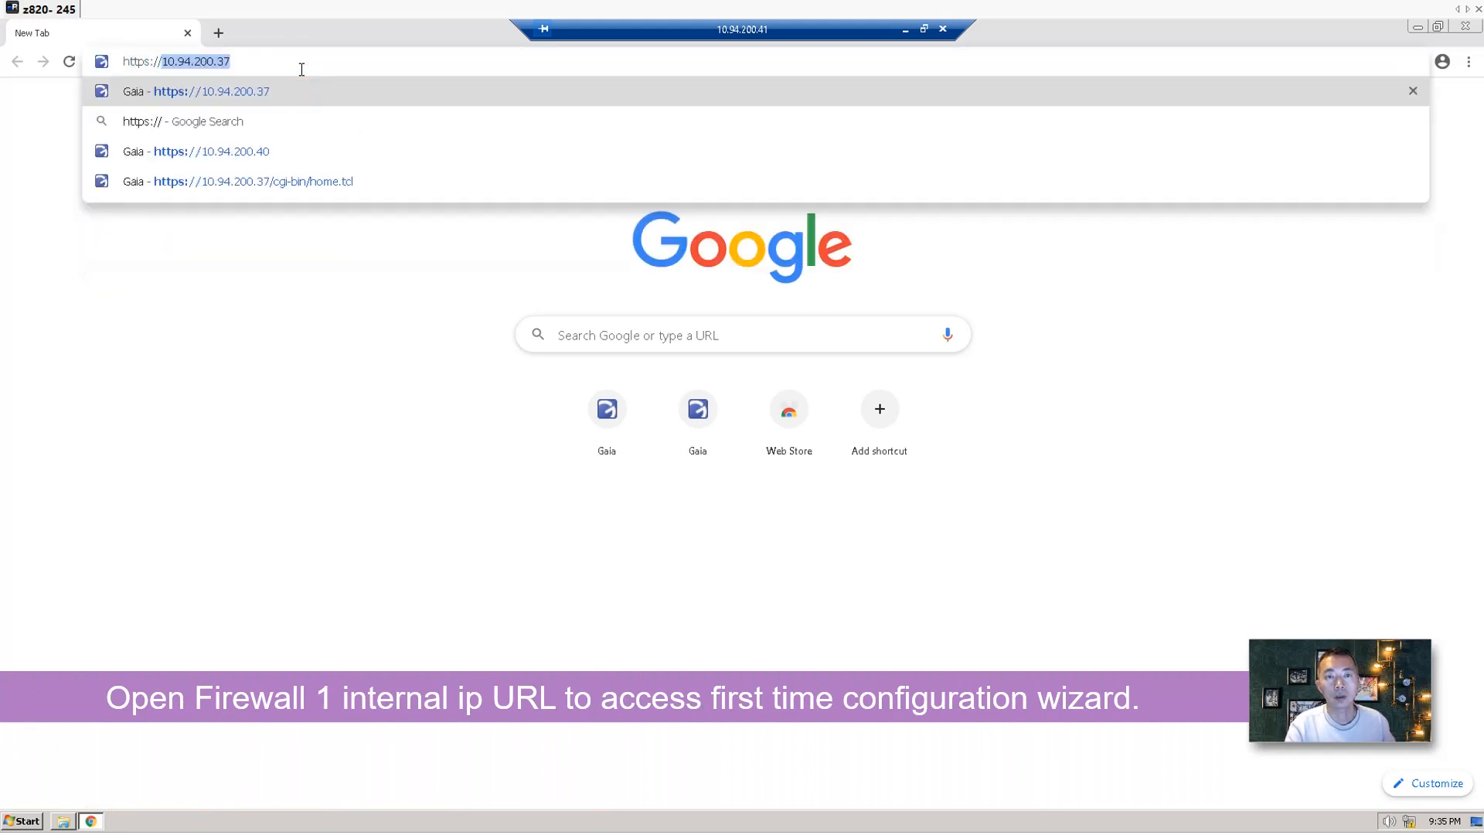
pyautogui.press('End')
pyautogui.press('BackSpace')
pyautogui.press('BackSpace')
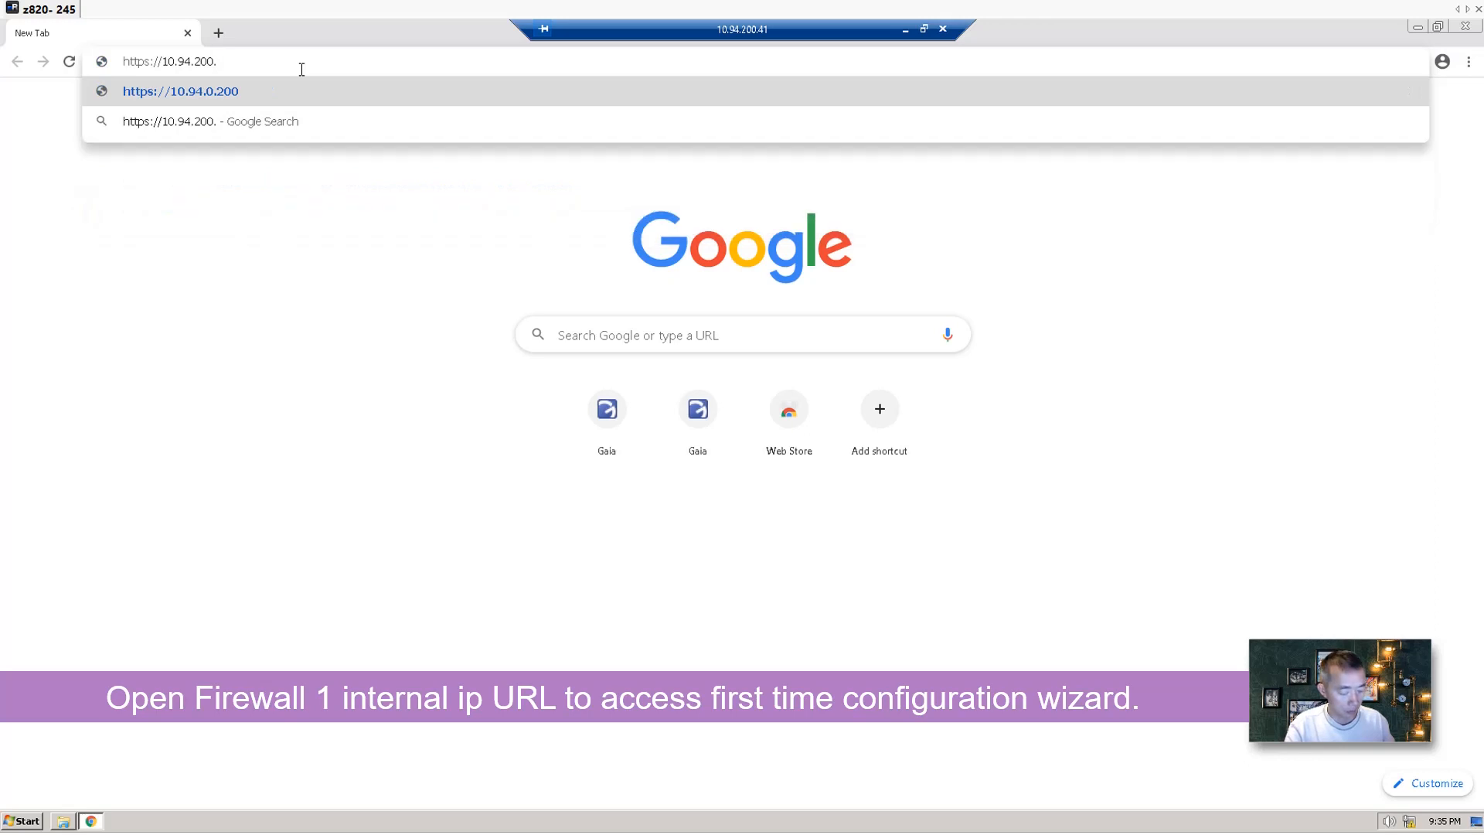
pyautogui.write('18')
pyautogui.press('Return')
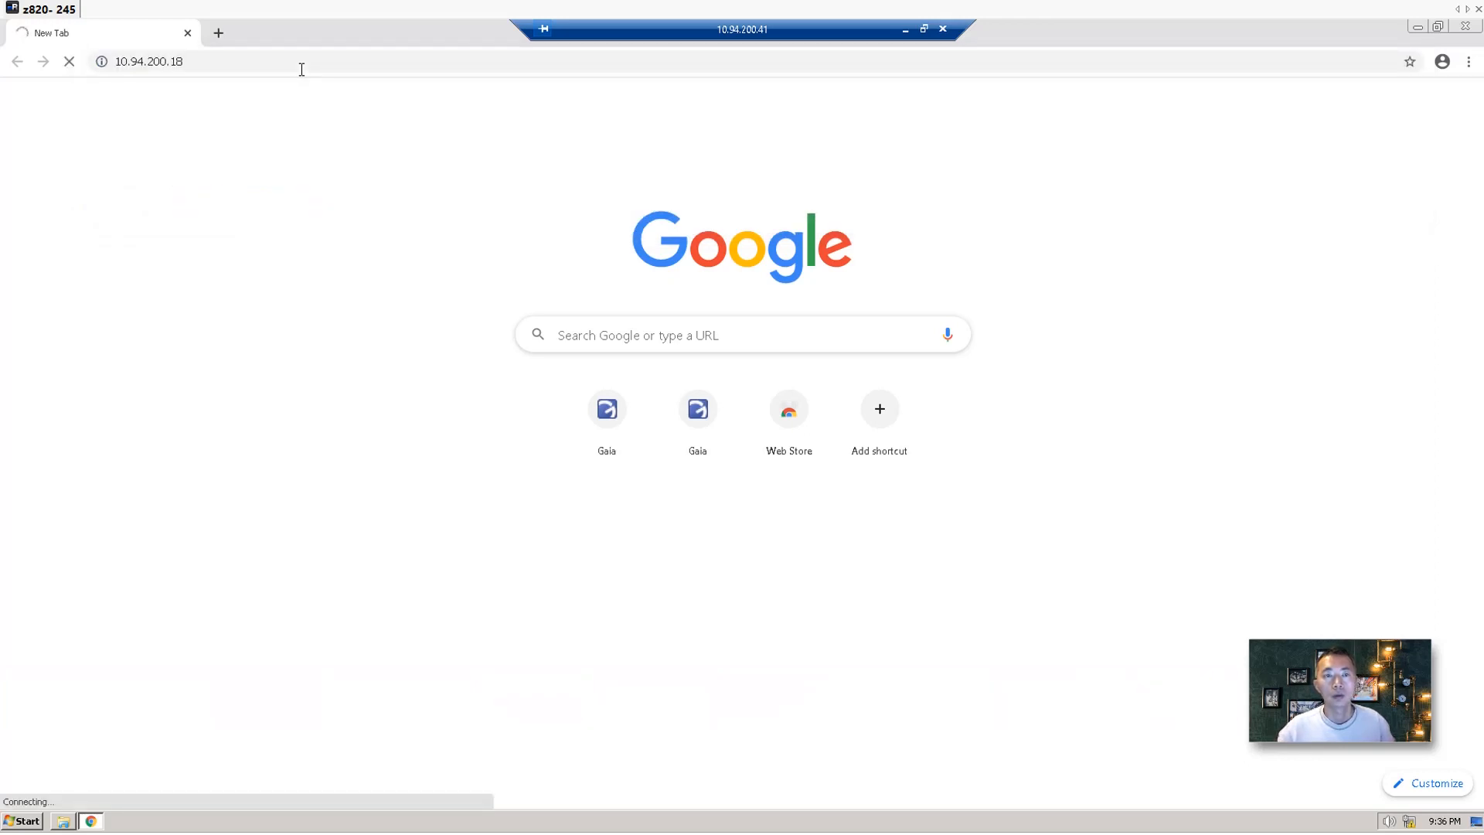
pyautogui.click(301, 70)
# From a command prompt, run ipconfig and ping 10.94.200.18, then return to Chrome.
pyautogui.rightClick(23, 822)
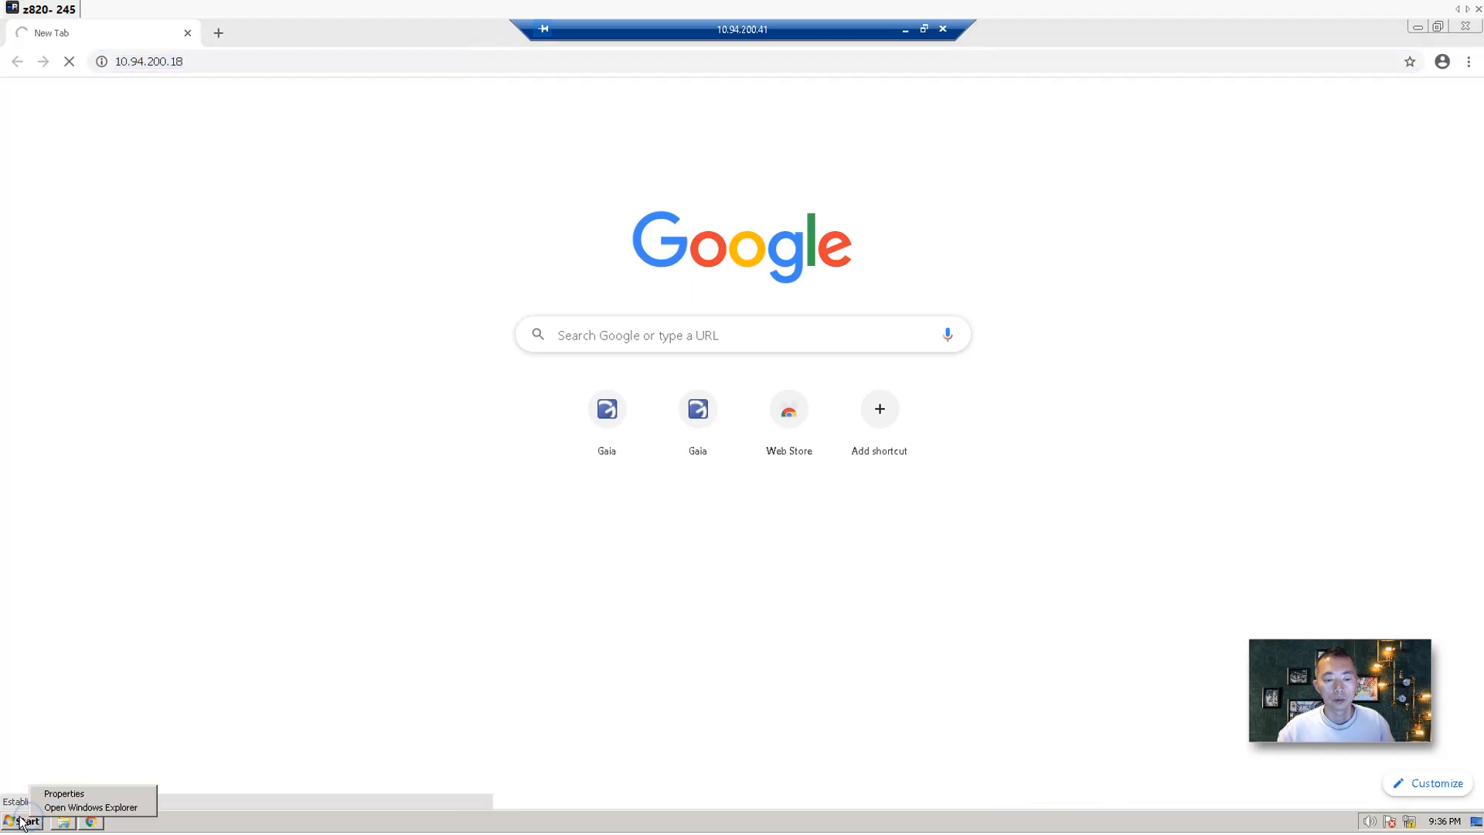
pyautogui.click(21, 822)
pyautogui.click(131, 790)
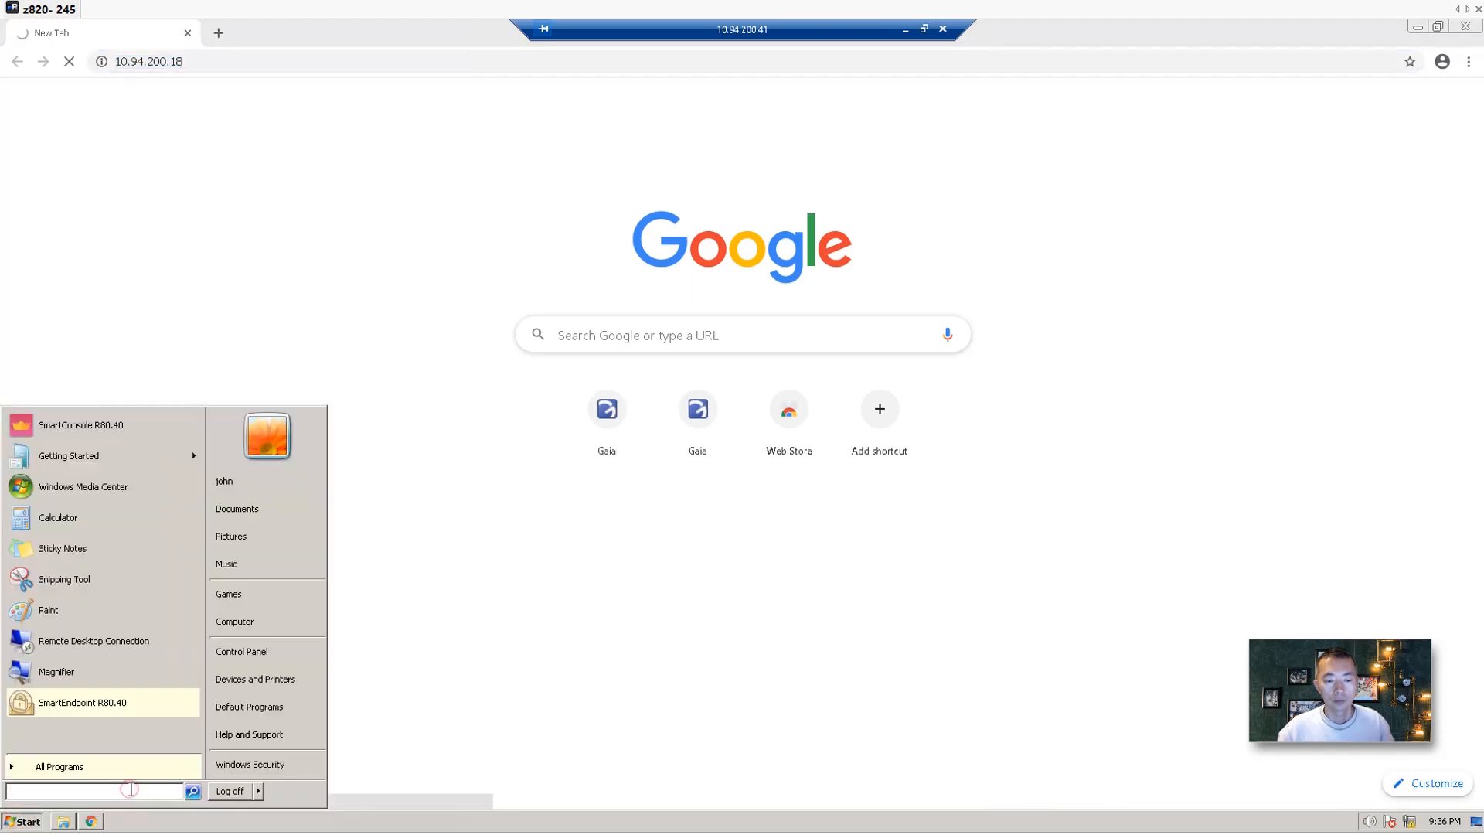
pyautogui.write('cmd')
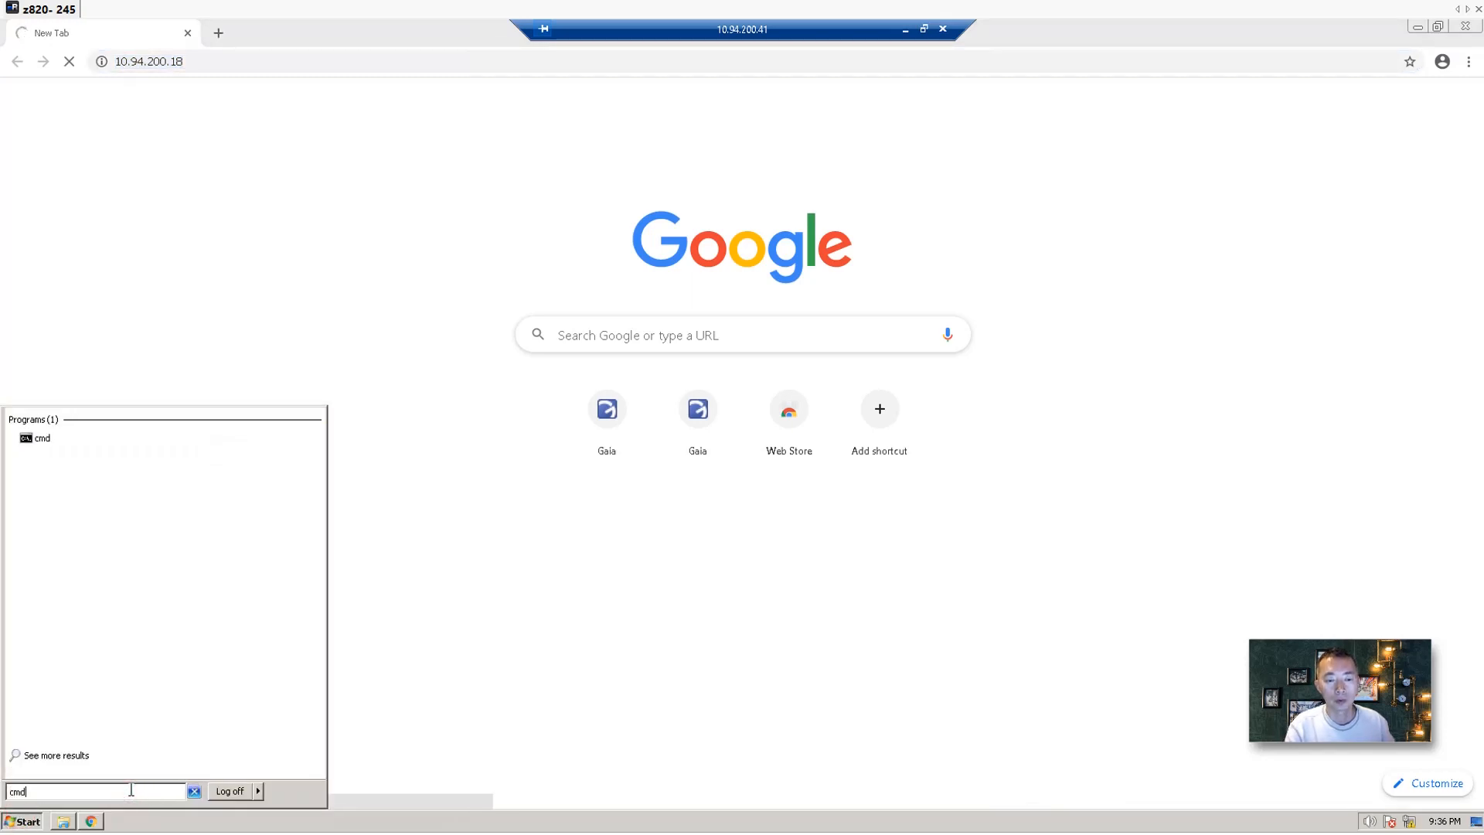
pyautogui.press('Return')
pyautogui.write('ipcon')
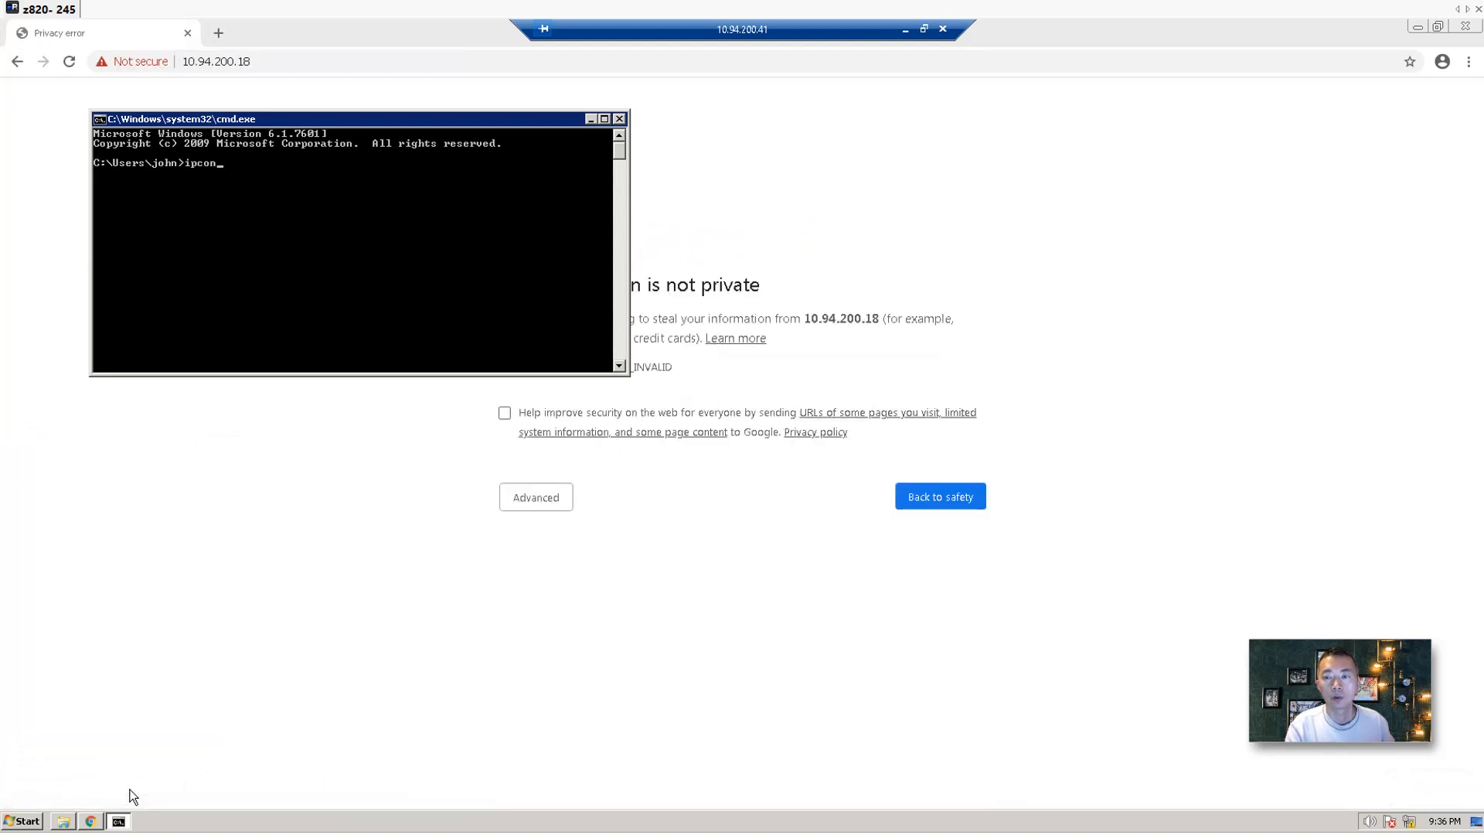
pyautogui.write('fig')
pyautogui.press('Return')
pyautogui.write('i')
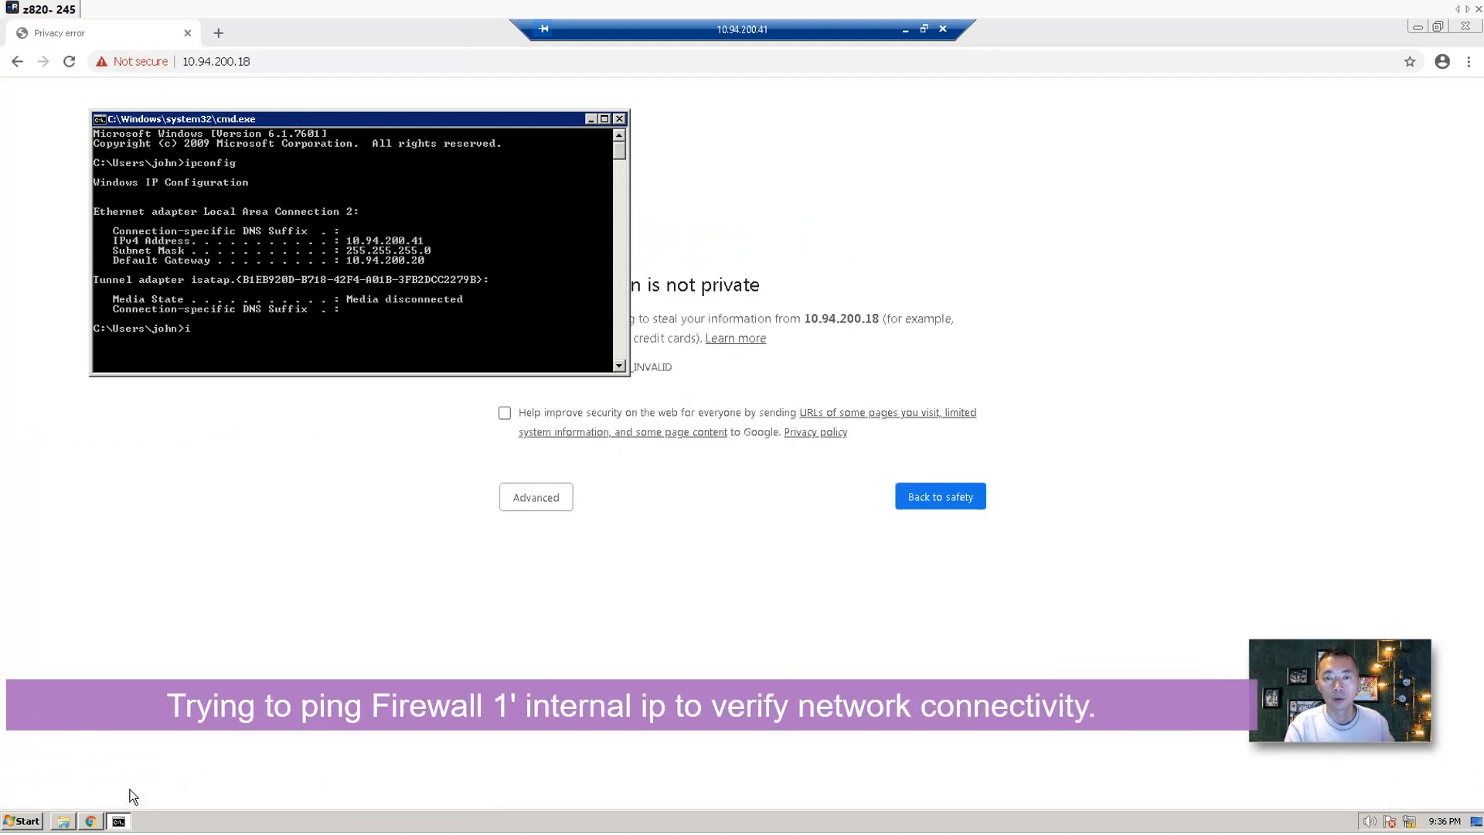
pyautogui.write('ng 10.')
pyautogui.press('BackSpace')
pyautogui.press('BackSpace')
pyautogui.press('BackSpace')
pyautogui.press('BackSpace')
pyautogui.press('BackSpace')
pyautogui.press('BackSpace')
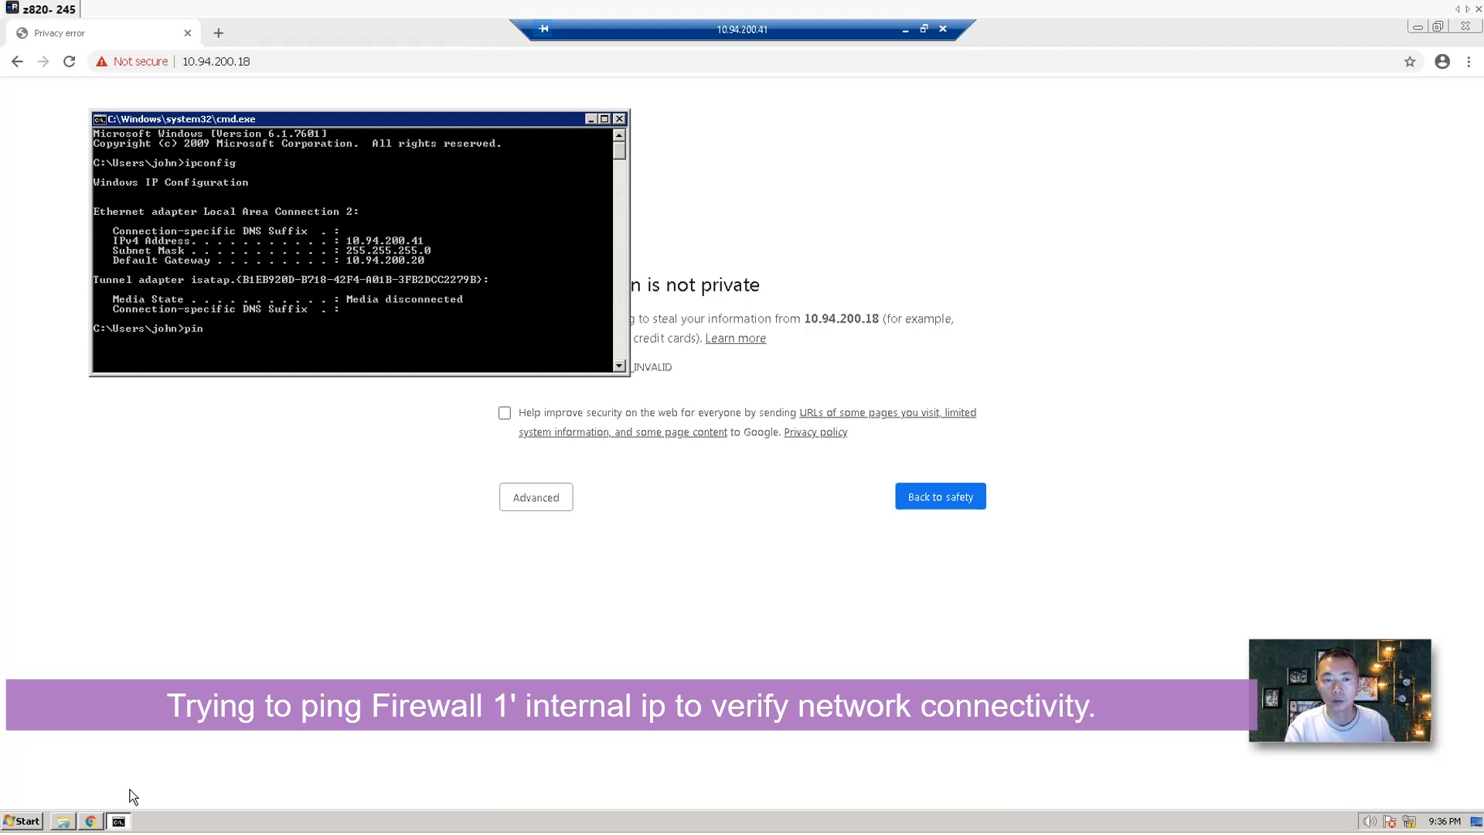
pyautogui.write('ng 10.94.20')
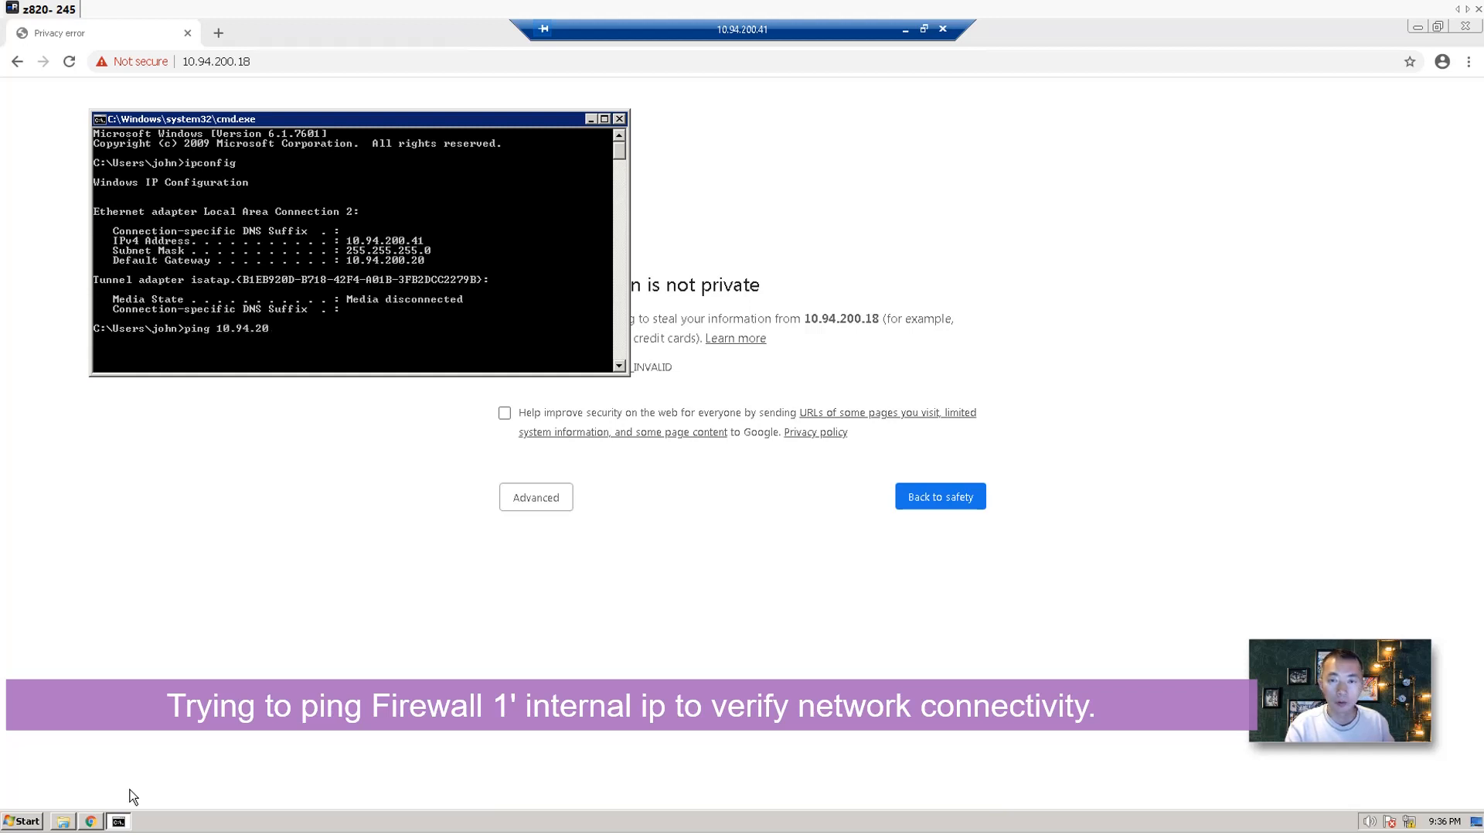
pyautogui.write('0.18')
pyautogui.press('Return')
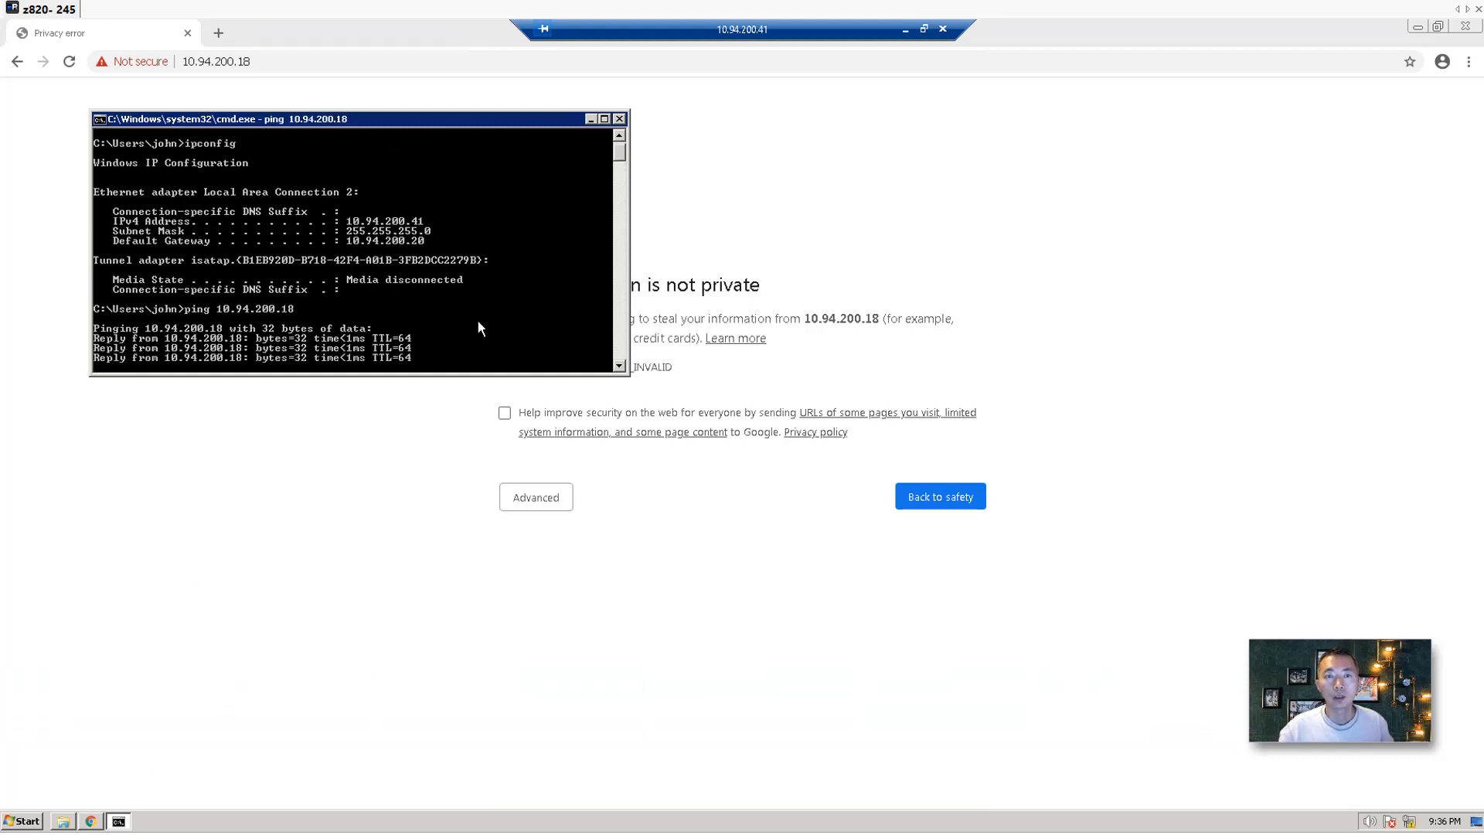
pyautogui.click(303, 72)
# Bypass the certificate warning and log into the Gaia Portal as admin with the account password.
pyautogui.click(548, 501)
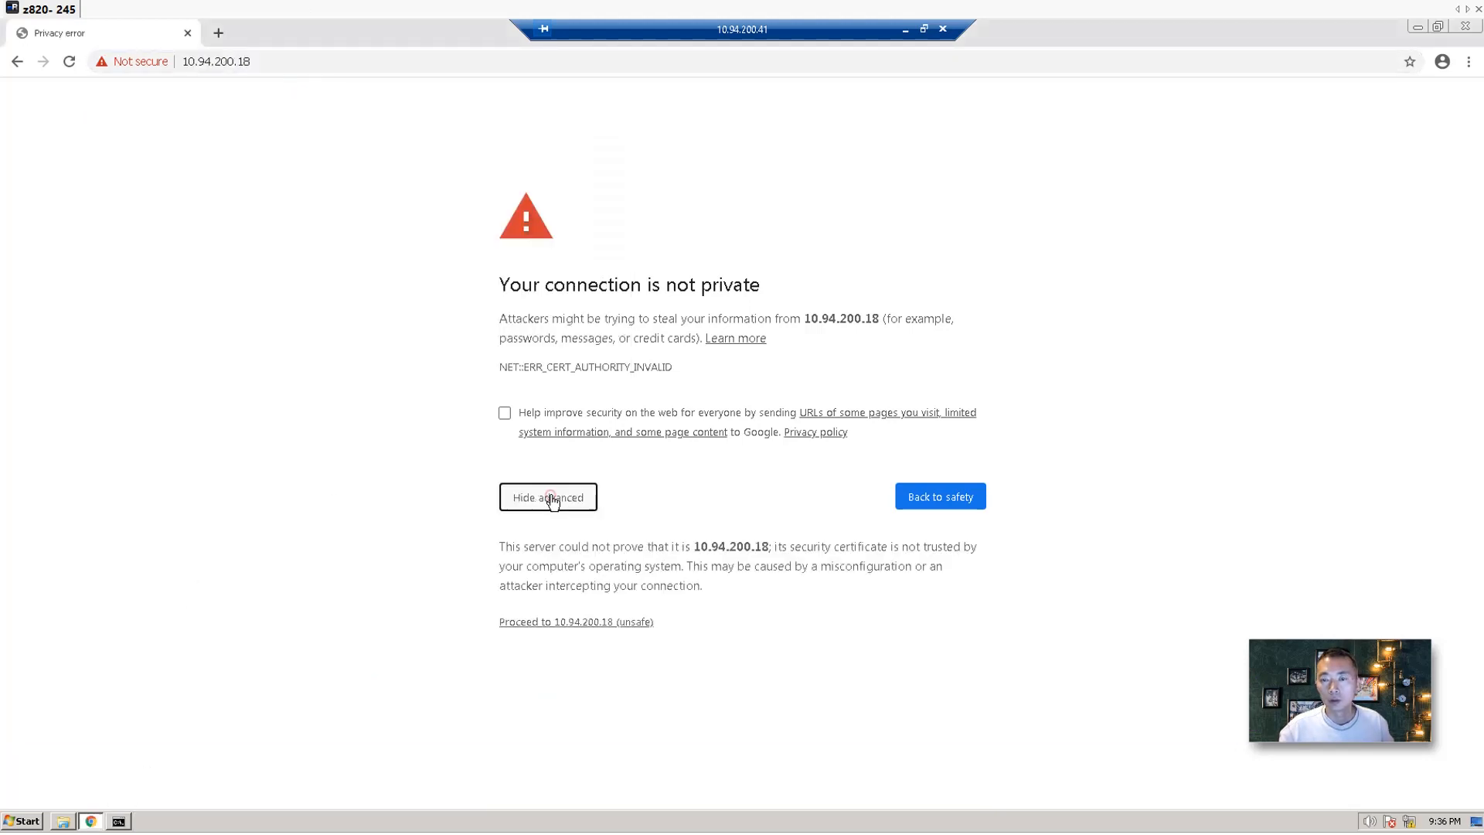
pyautogui.click(573, 621)
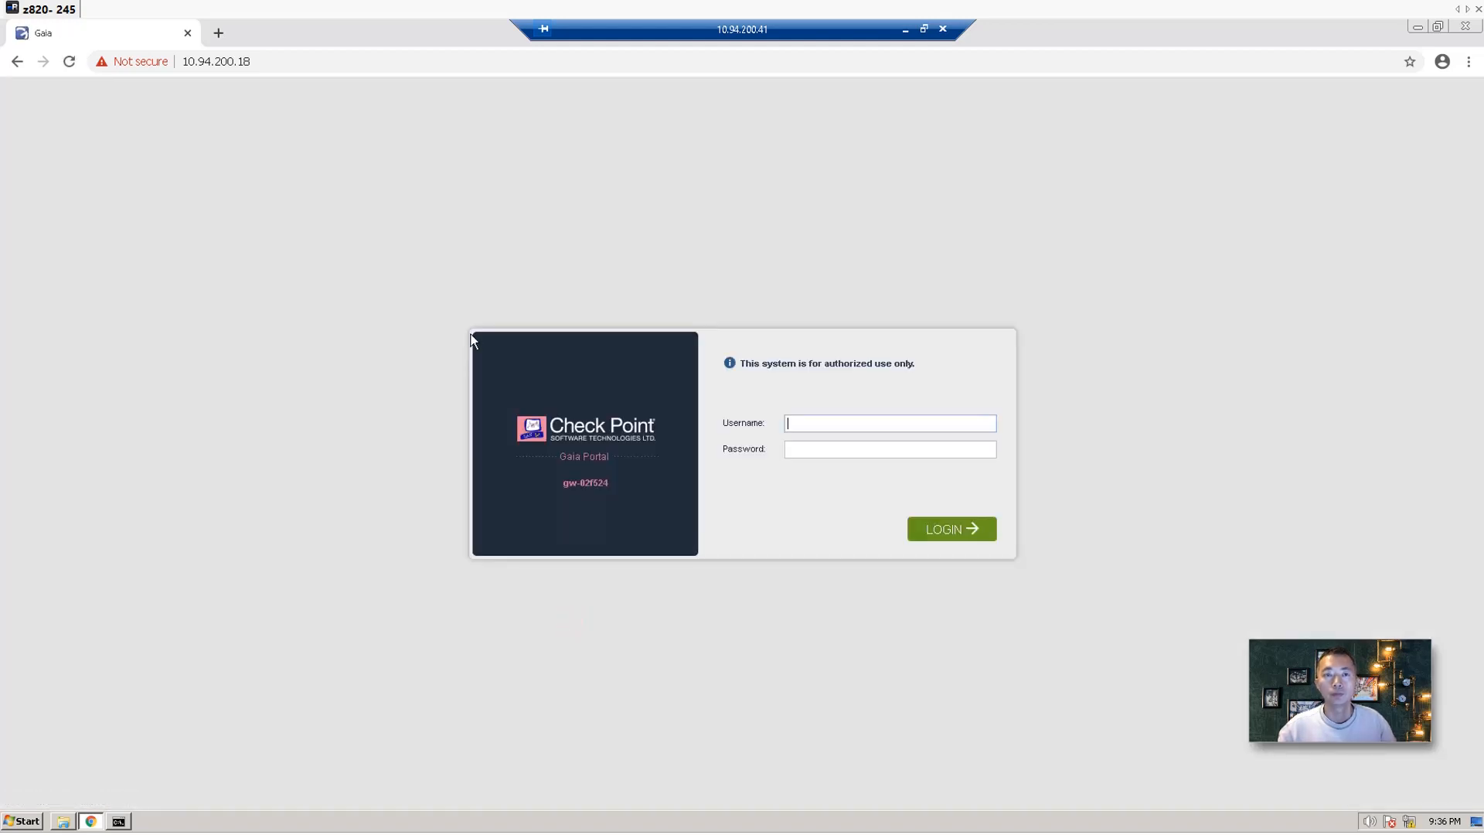
pyautogui.click(826, 422)
pyautogui.write('admin')
pyautogui.press('Tab')
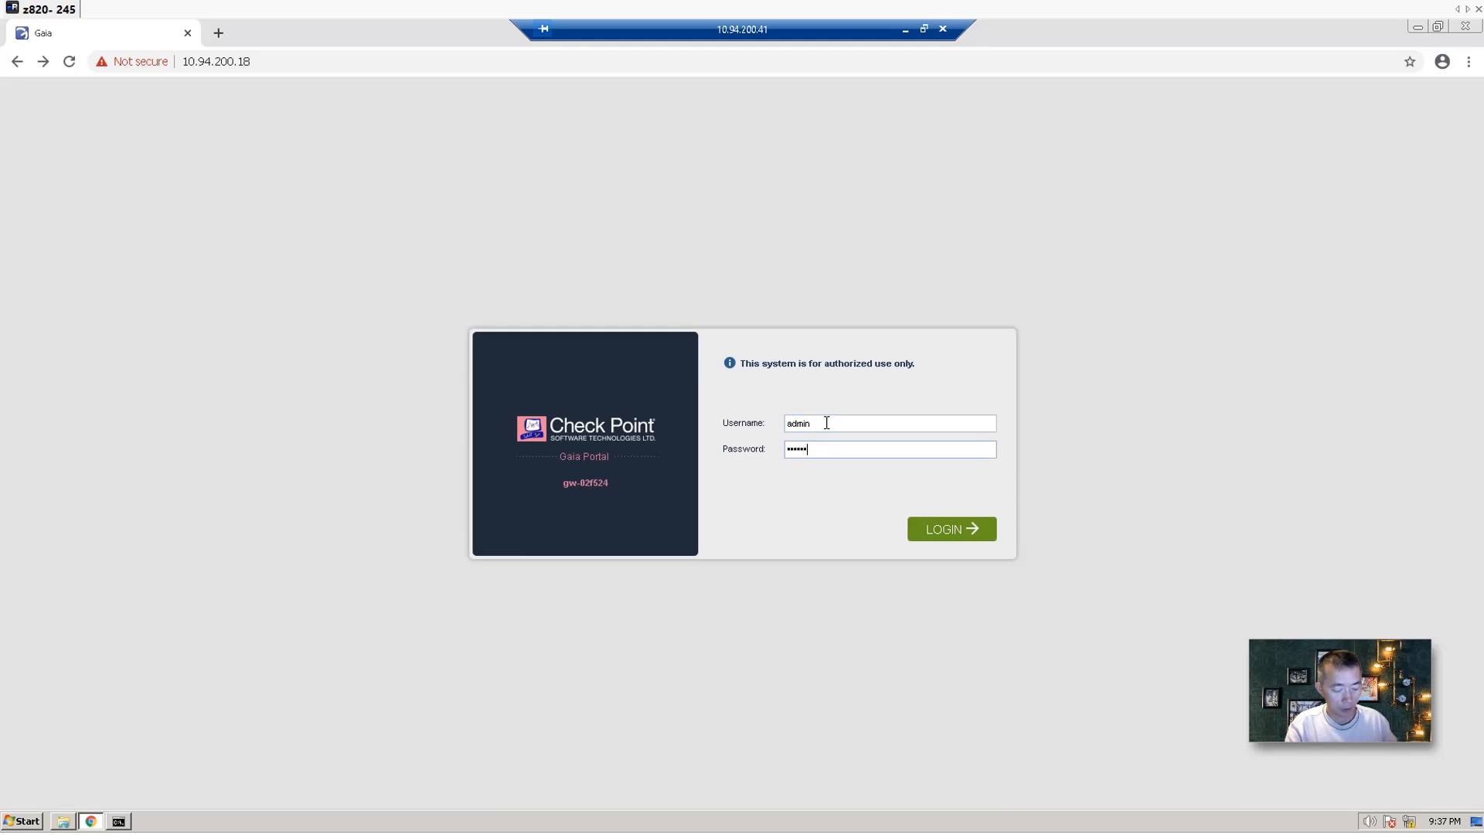
pyautogui.press('Return')
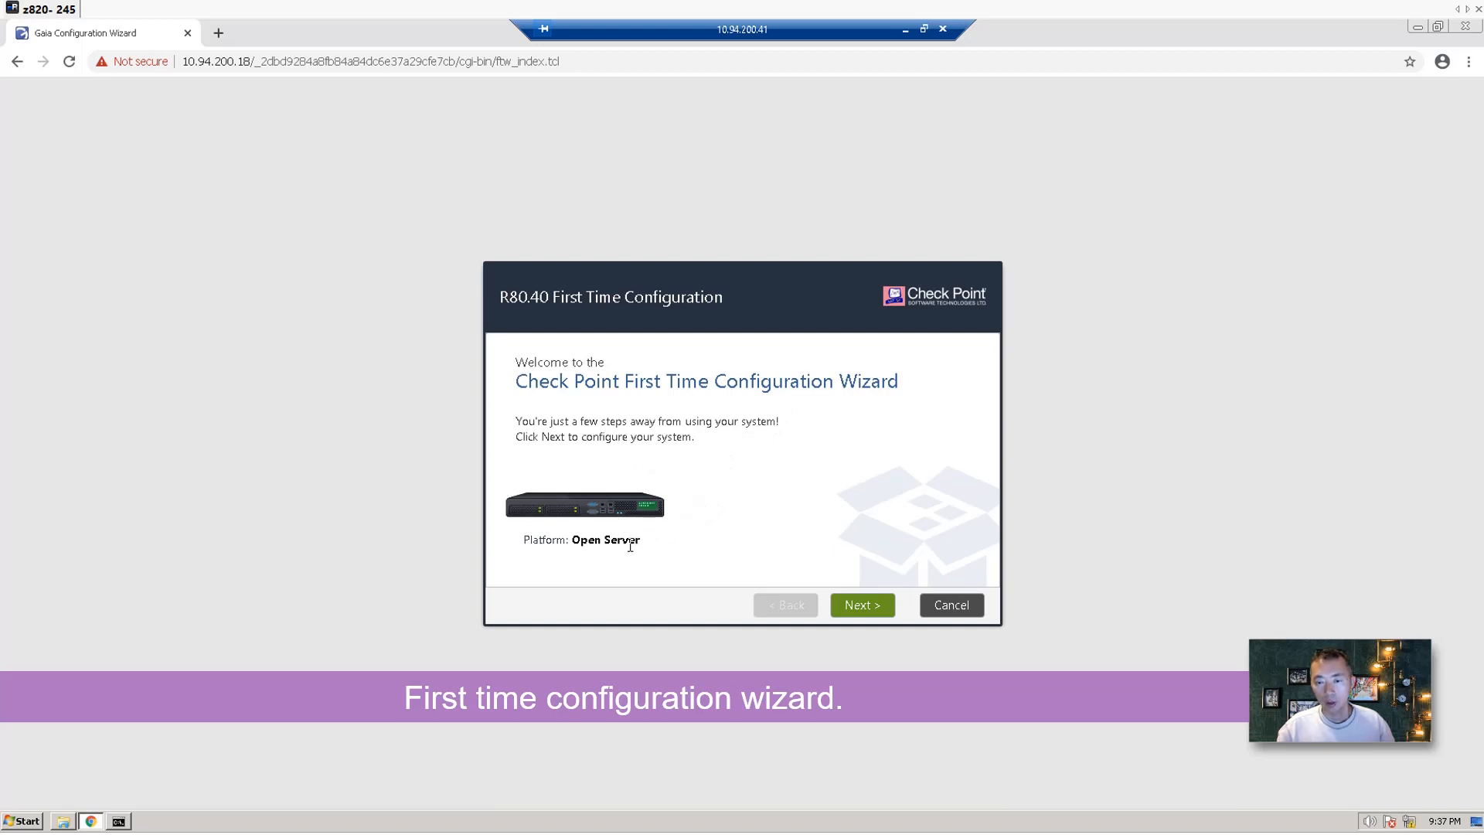
# Keep the default deployment option and the eth1 management connection at 10.94.200.18.
pyautogui.click(858, 612)
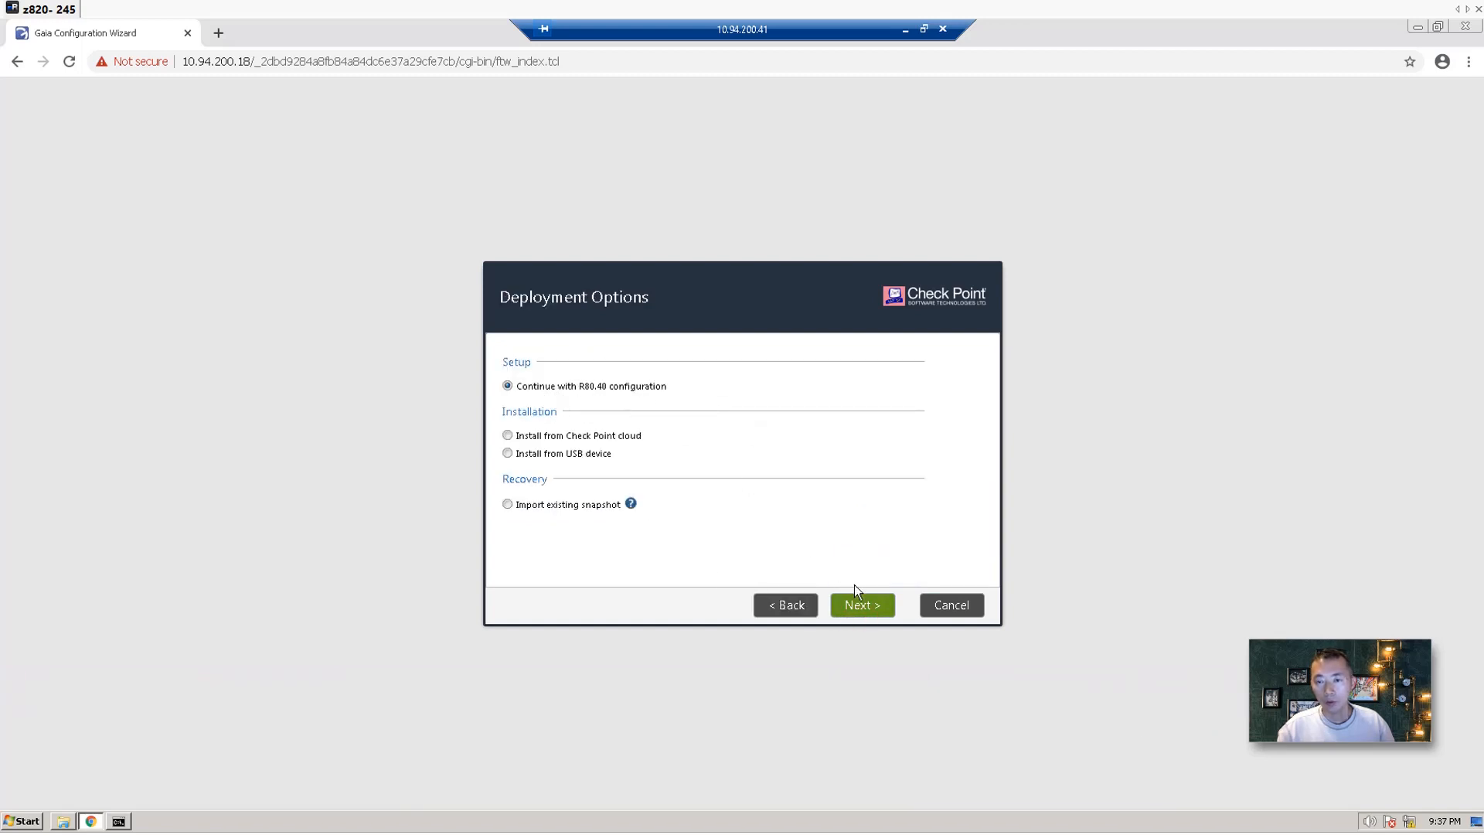
pyautogui.click(866, 606)
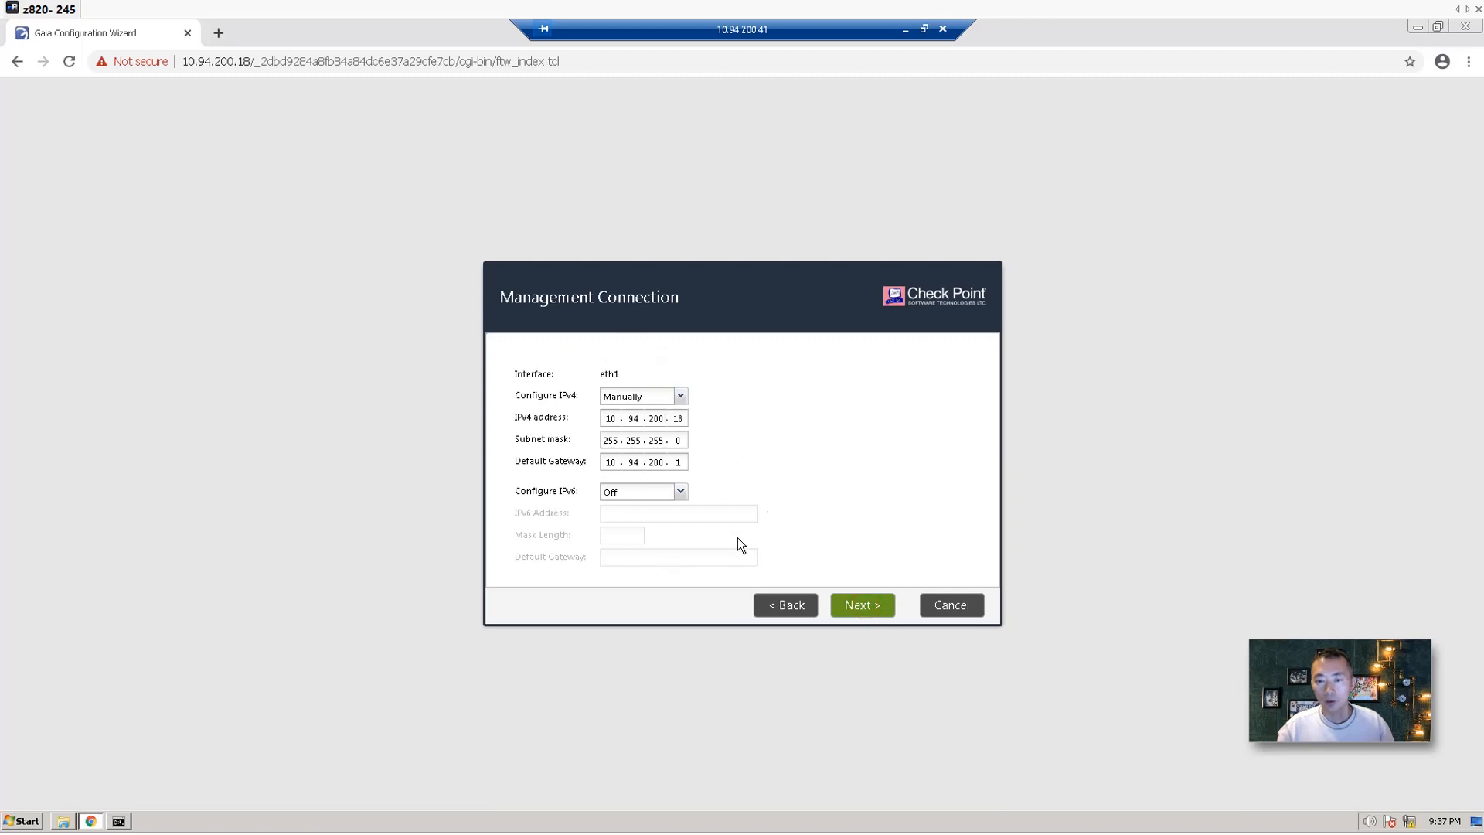
pyautogui.click(885, 608)
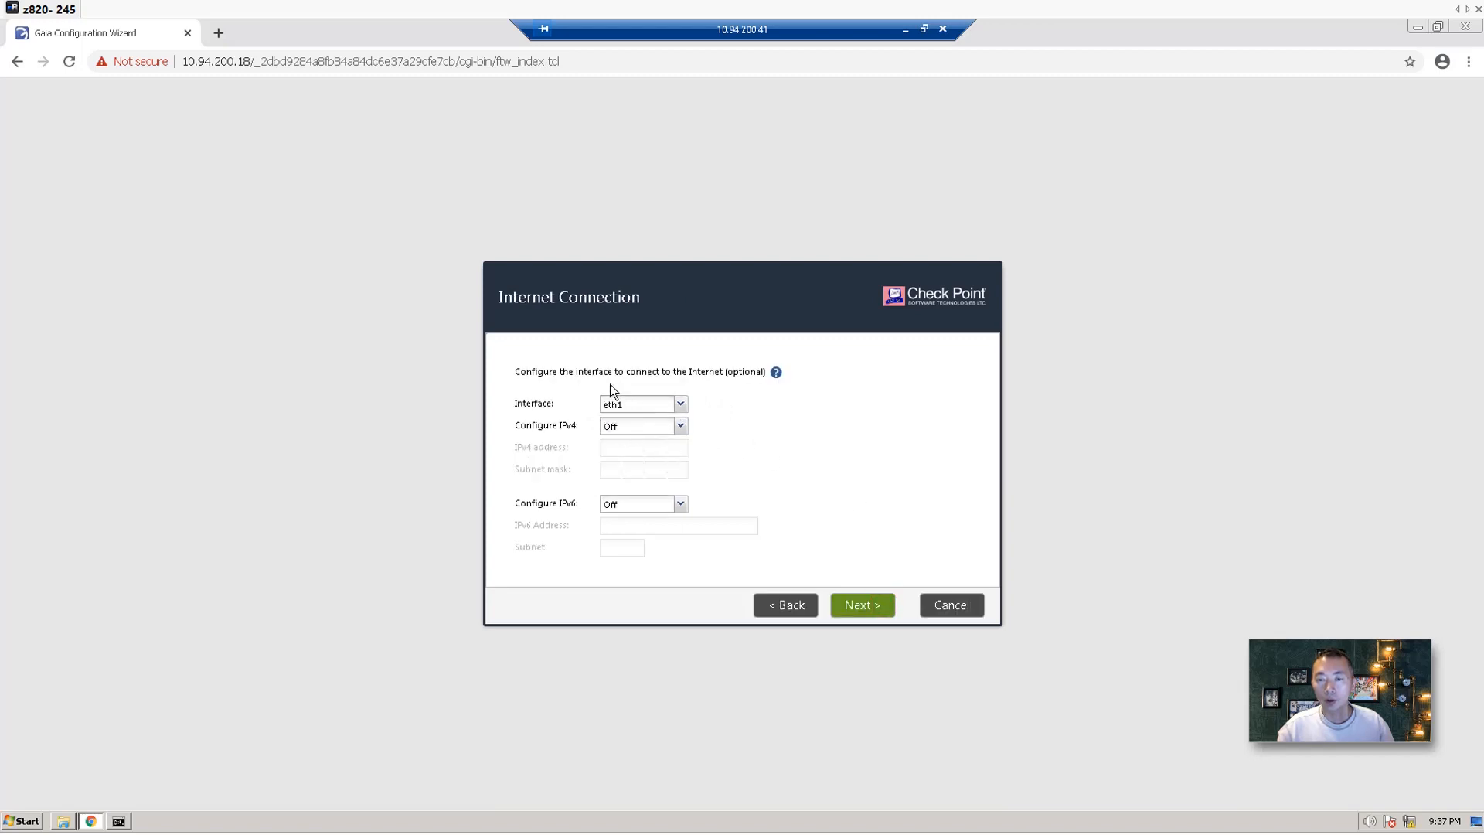
# Configure eth0 manually as 192.168.2.18 with subnet mask 255.255.255.0.
pyautogui.click(682, 403)
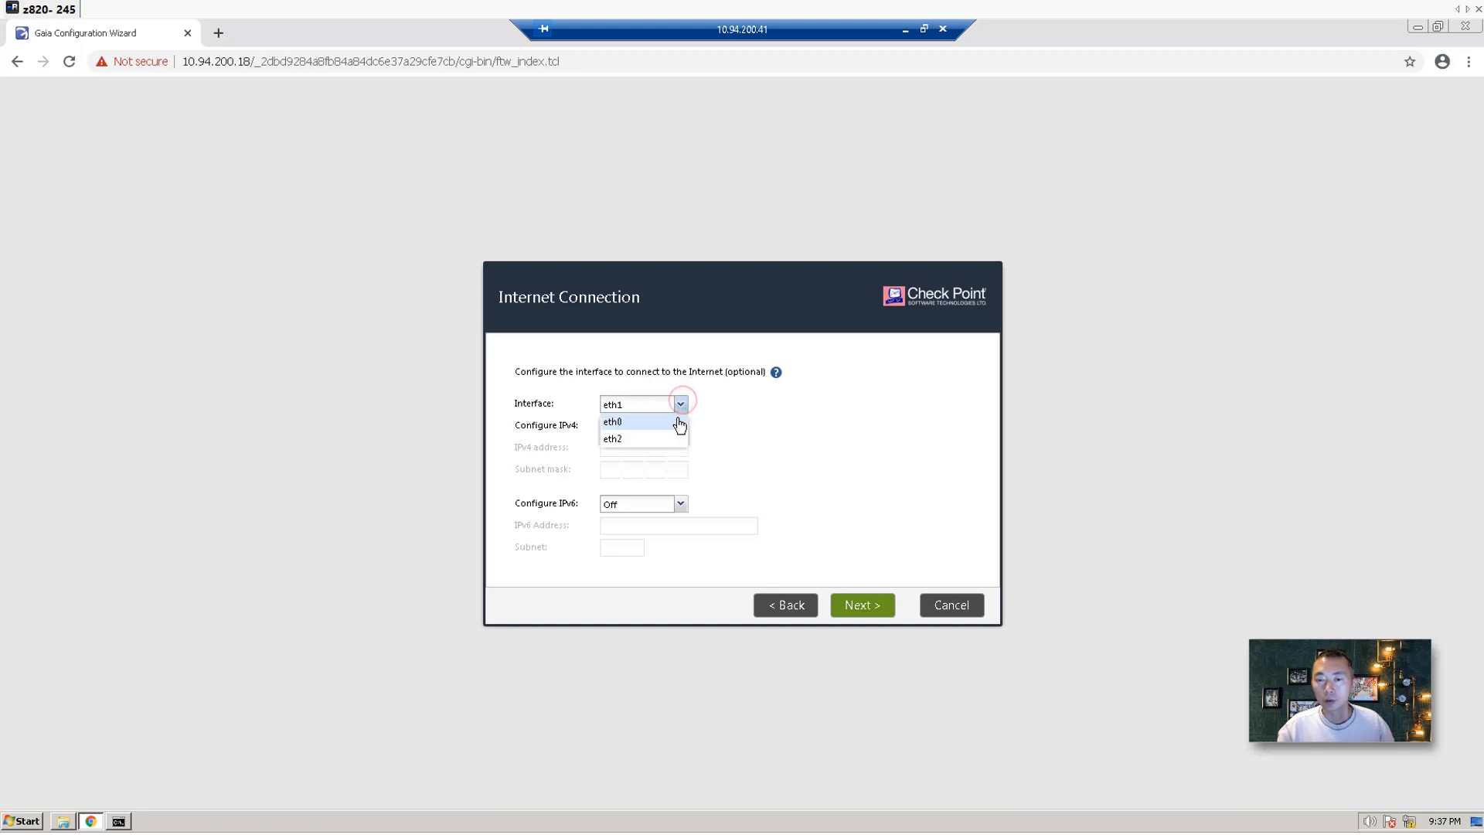
pyautogui.click(659, 421)
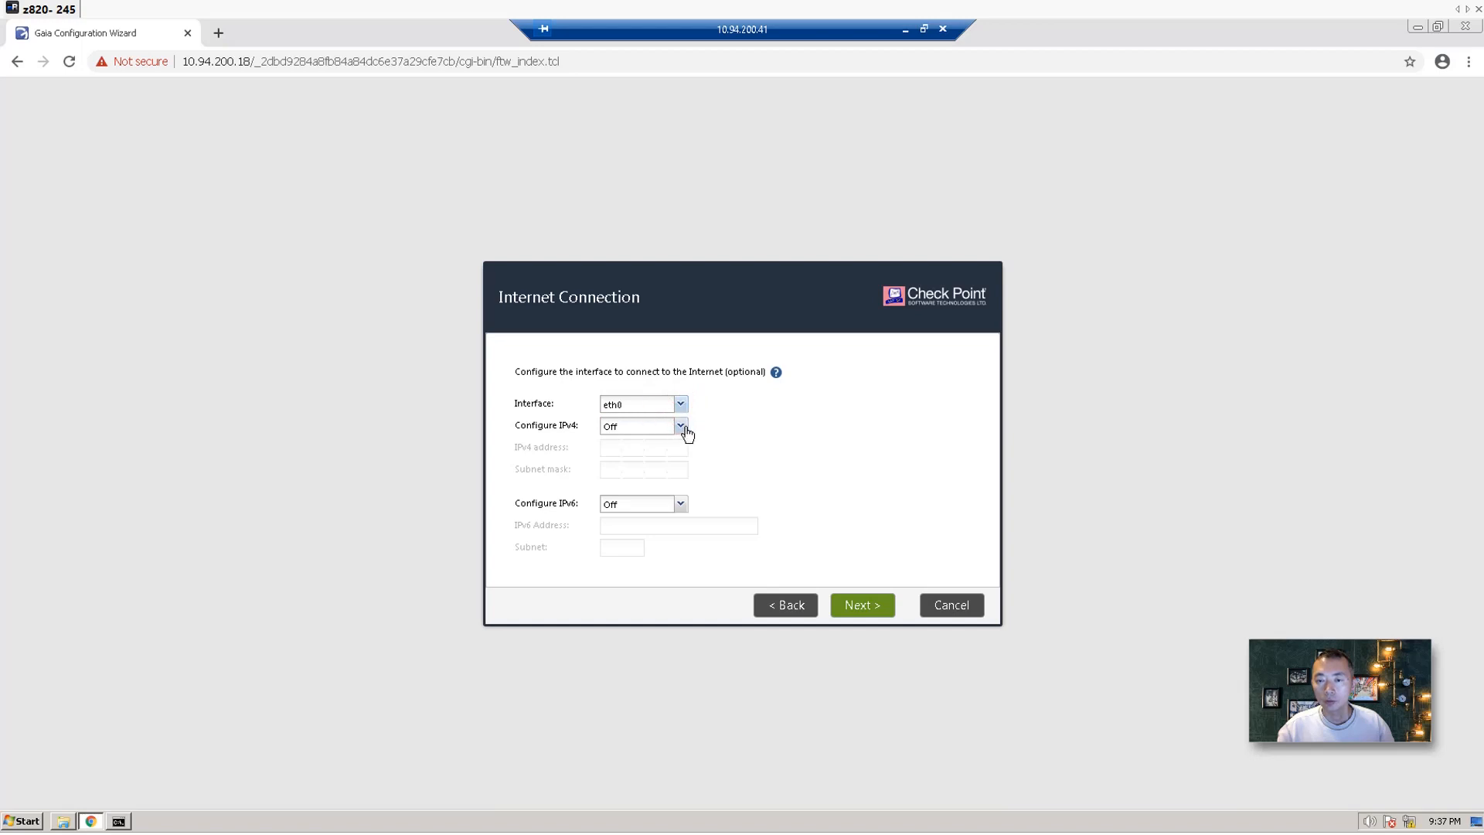
pyautogui.click(681, 426)
pyautogui.click(677, 444)
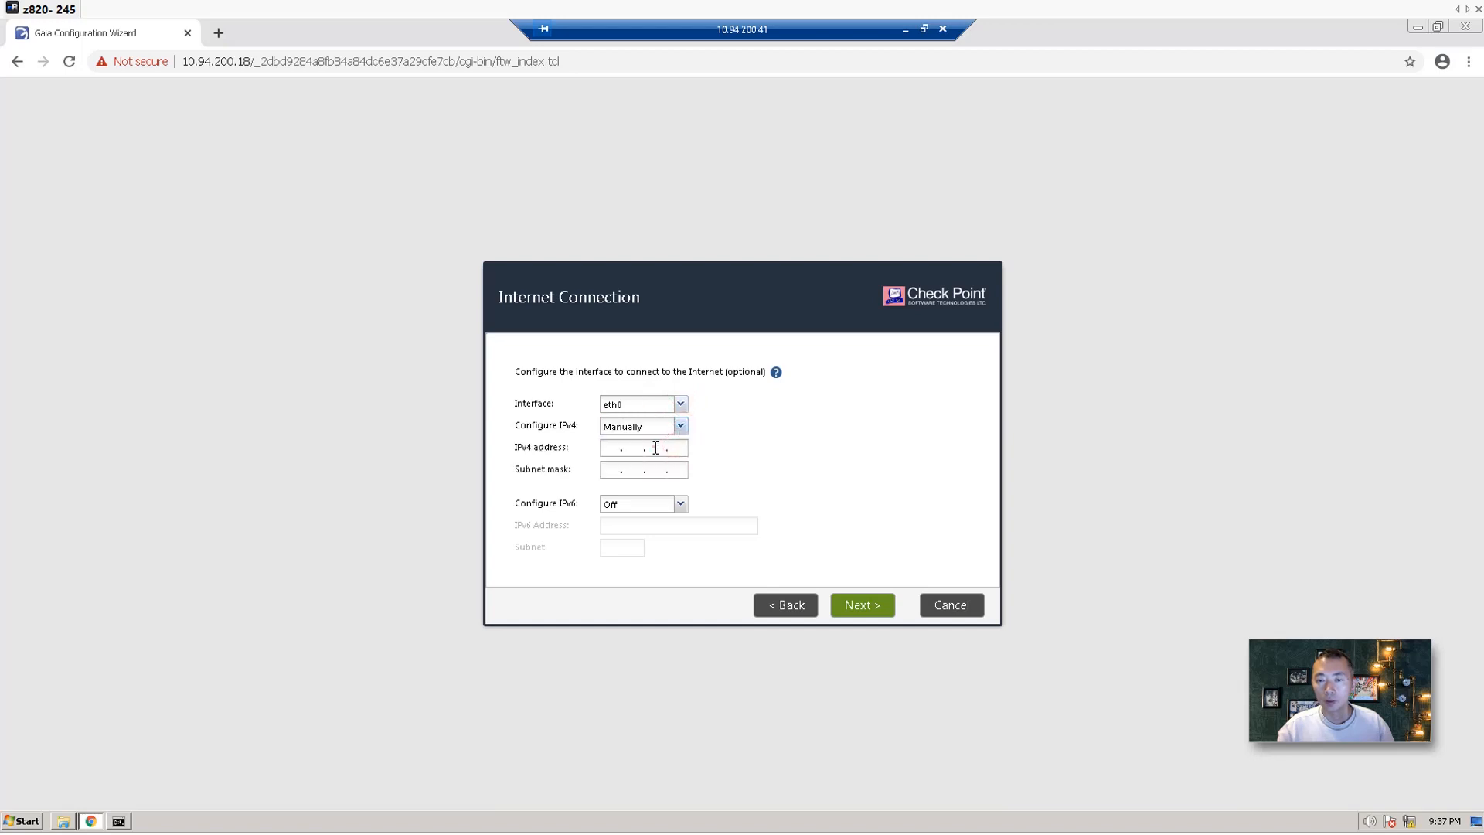
pyautogui.click(605, 453)
pyautogui.write('192.1')
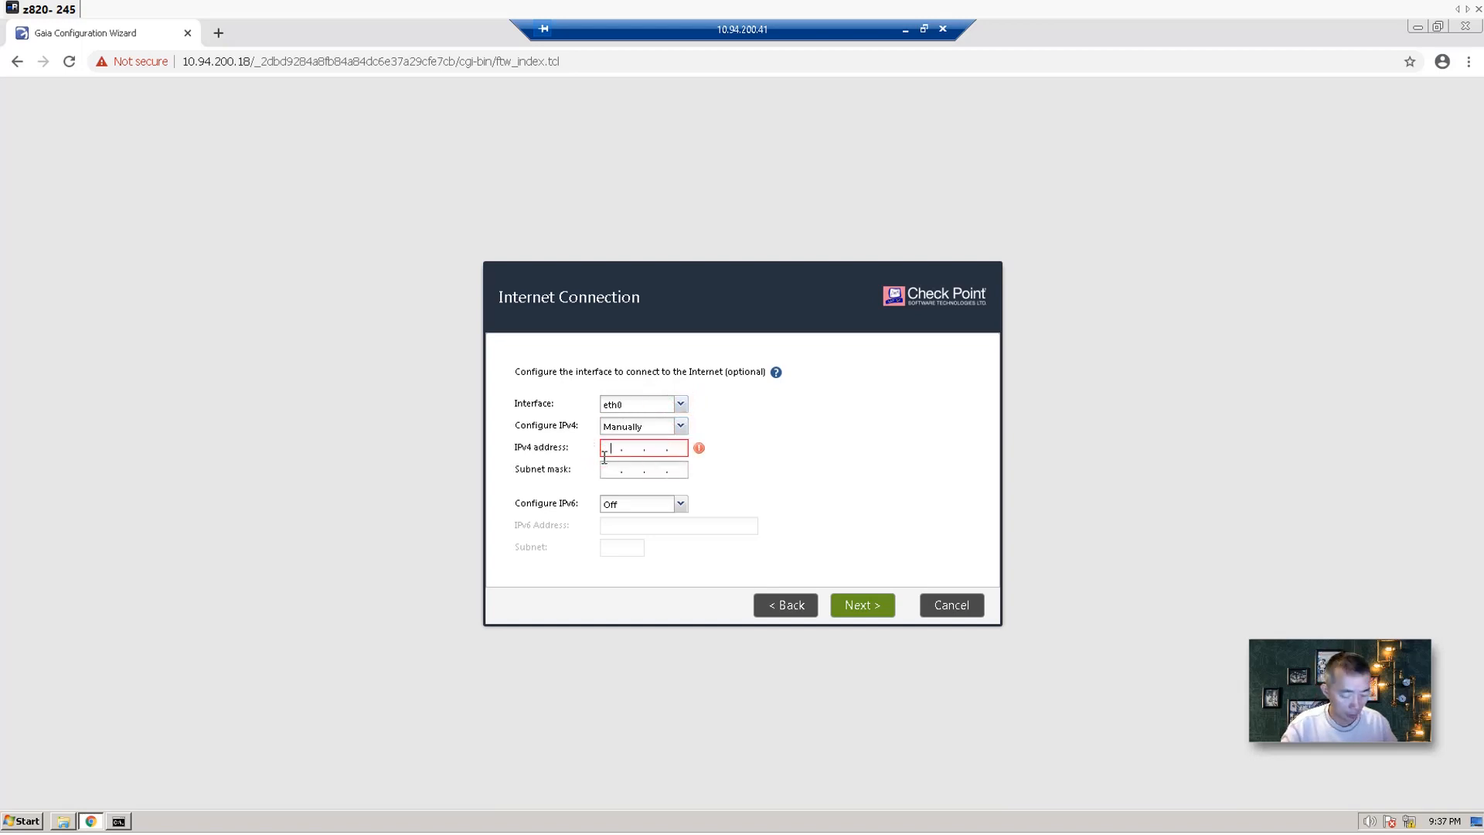
pyautogui.write('6')
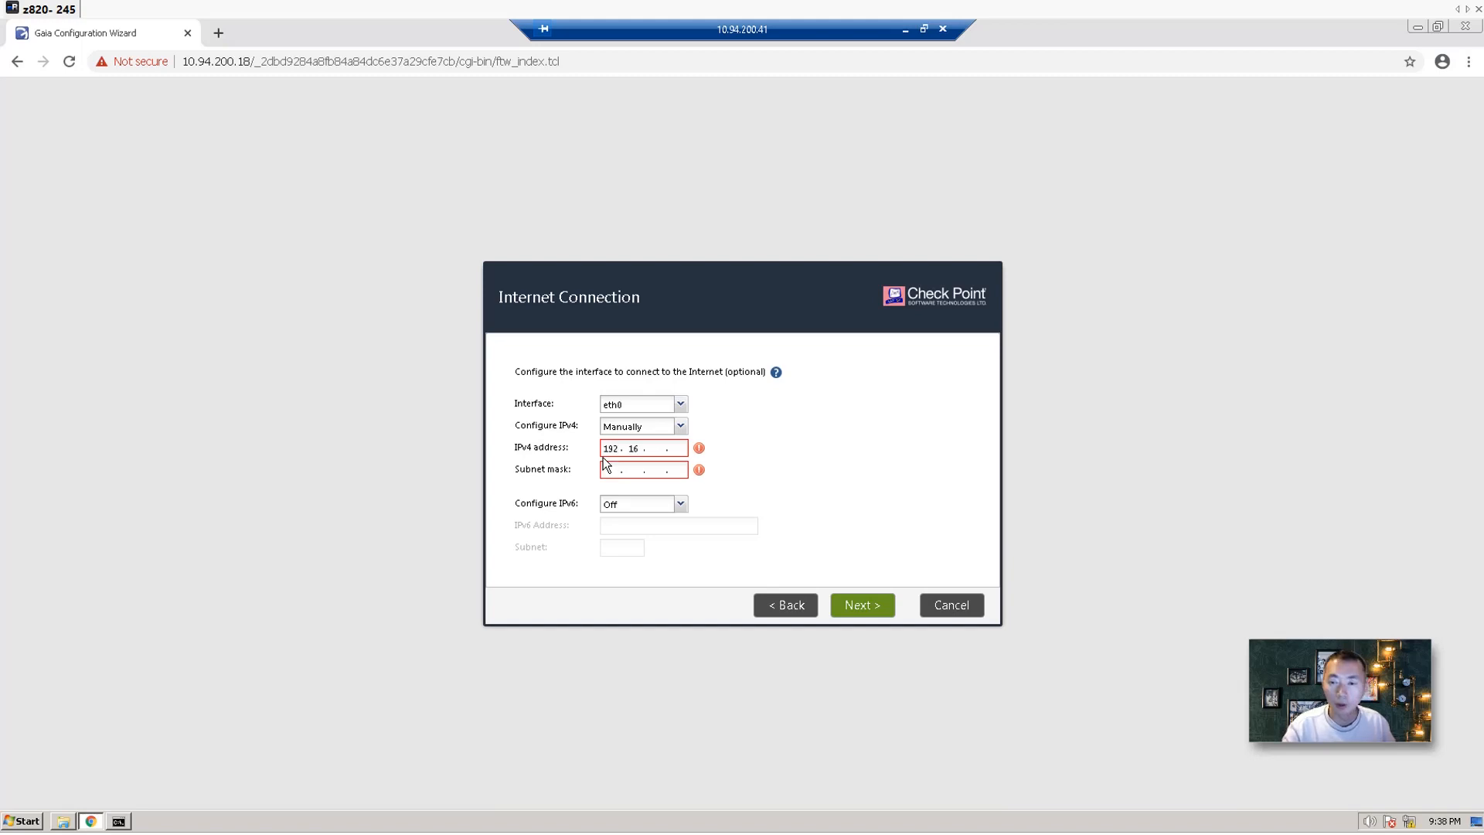
pyautogui.write('8.2.')
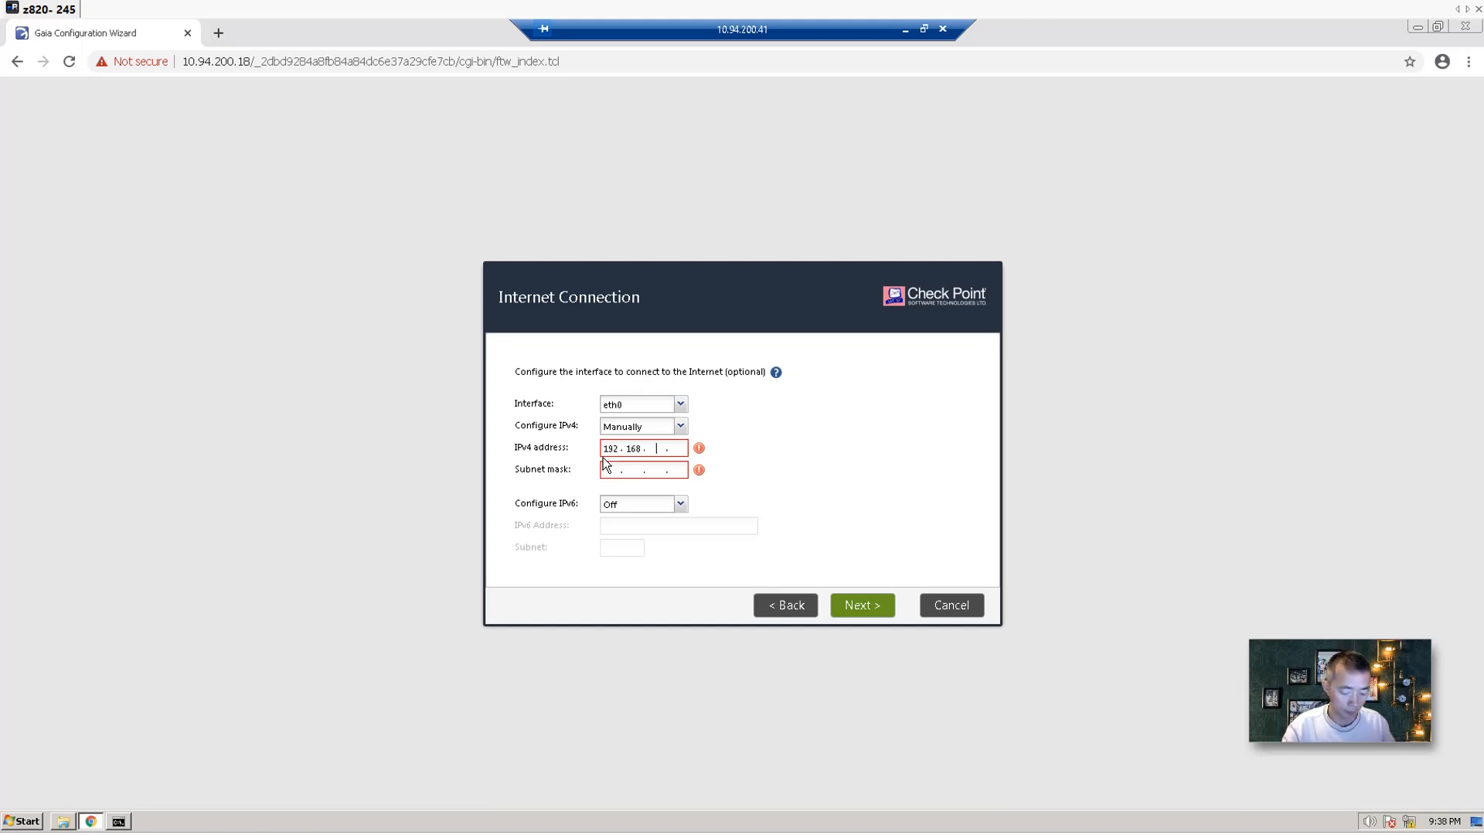
pyautogui.write('18')
pyautogui.press('Tab')
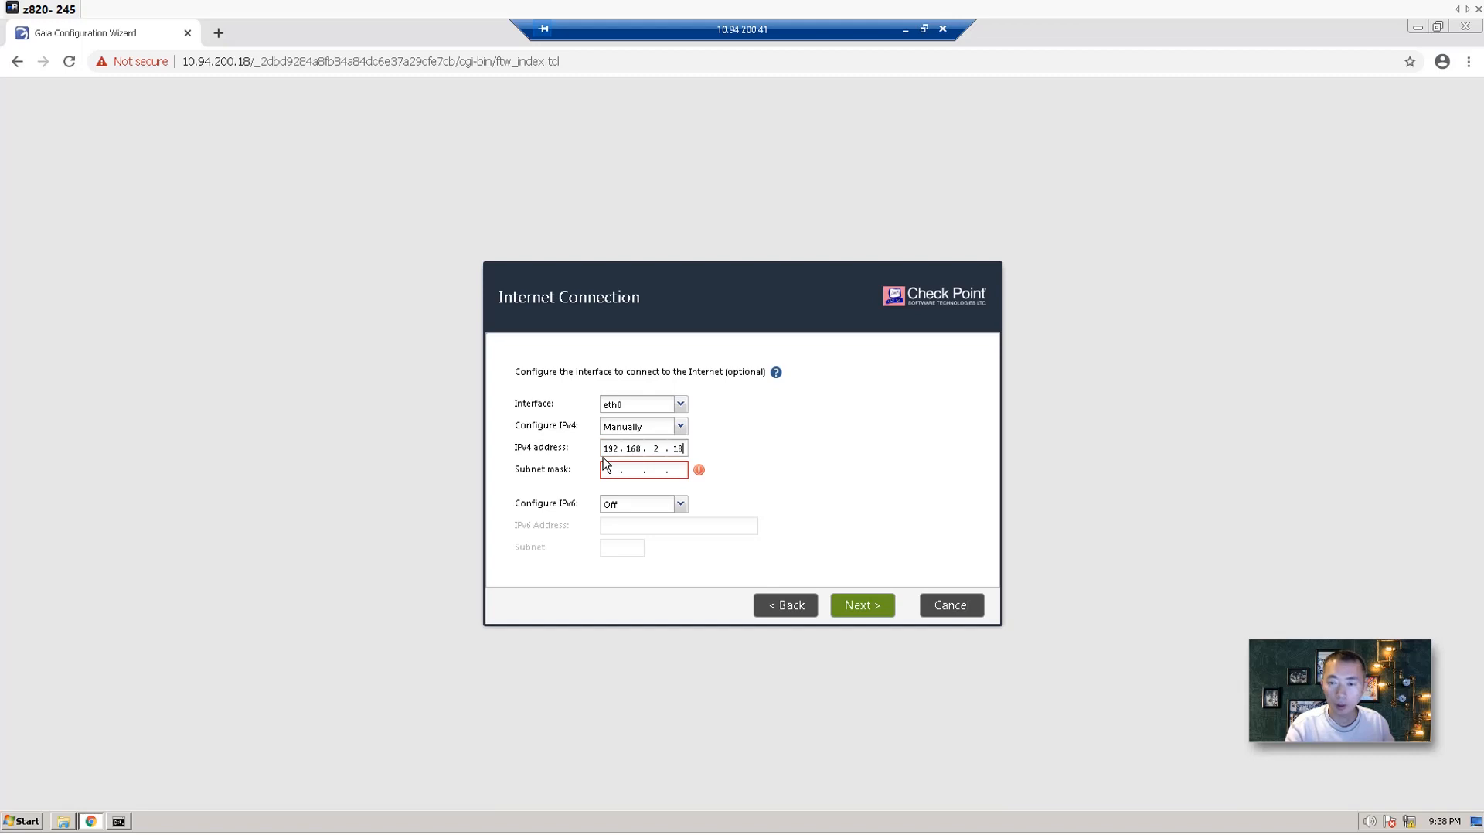
pyautogui.write('255.255.255.25')
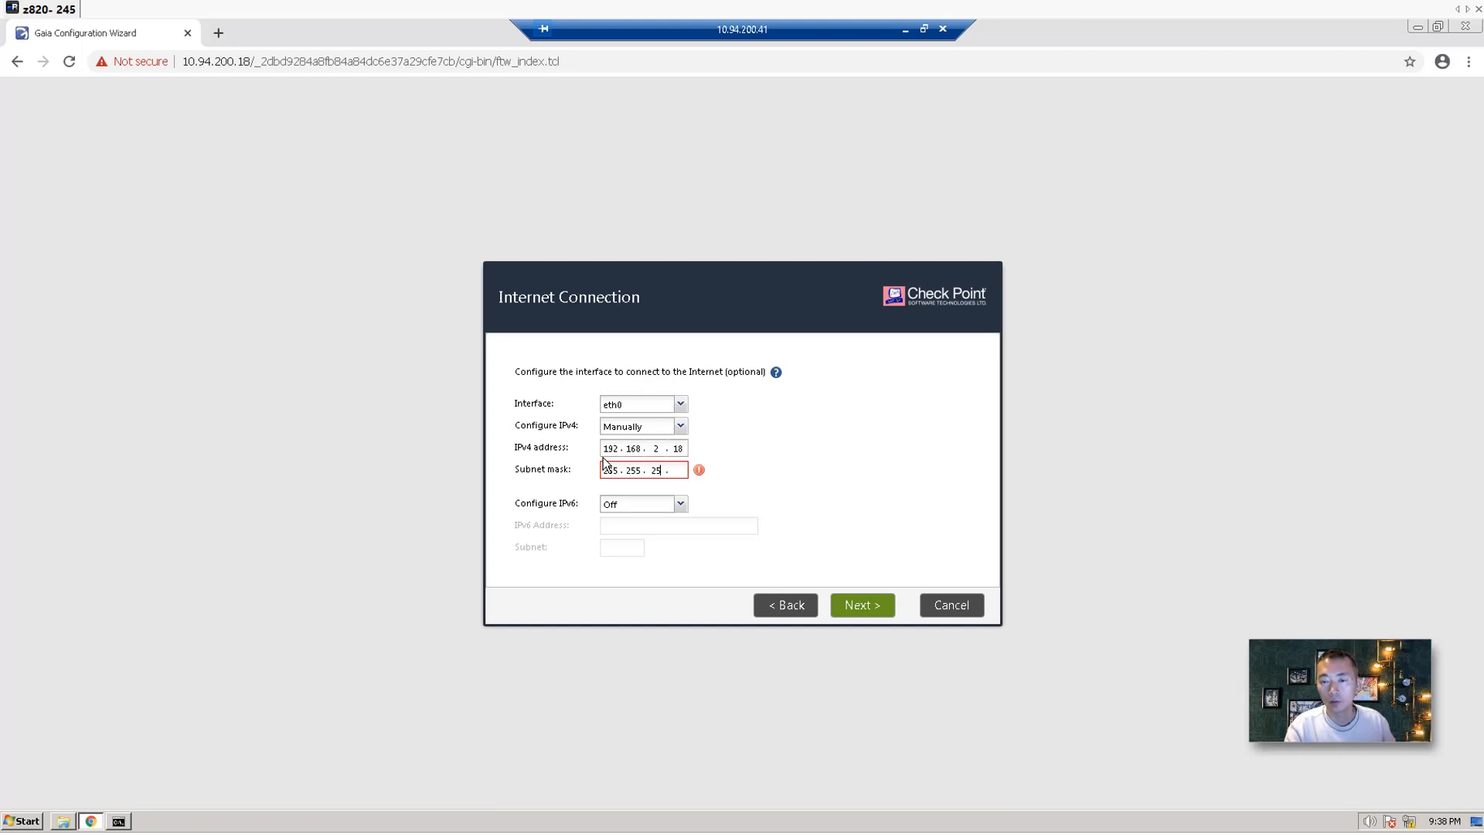
pyautogui.press('BackSpace')
pyautogui.press('BackSpace')
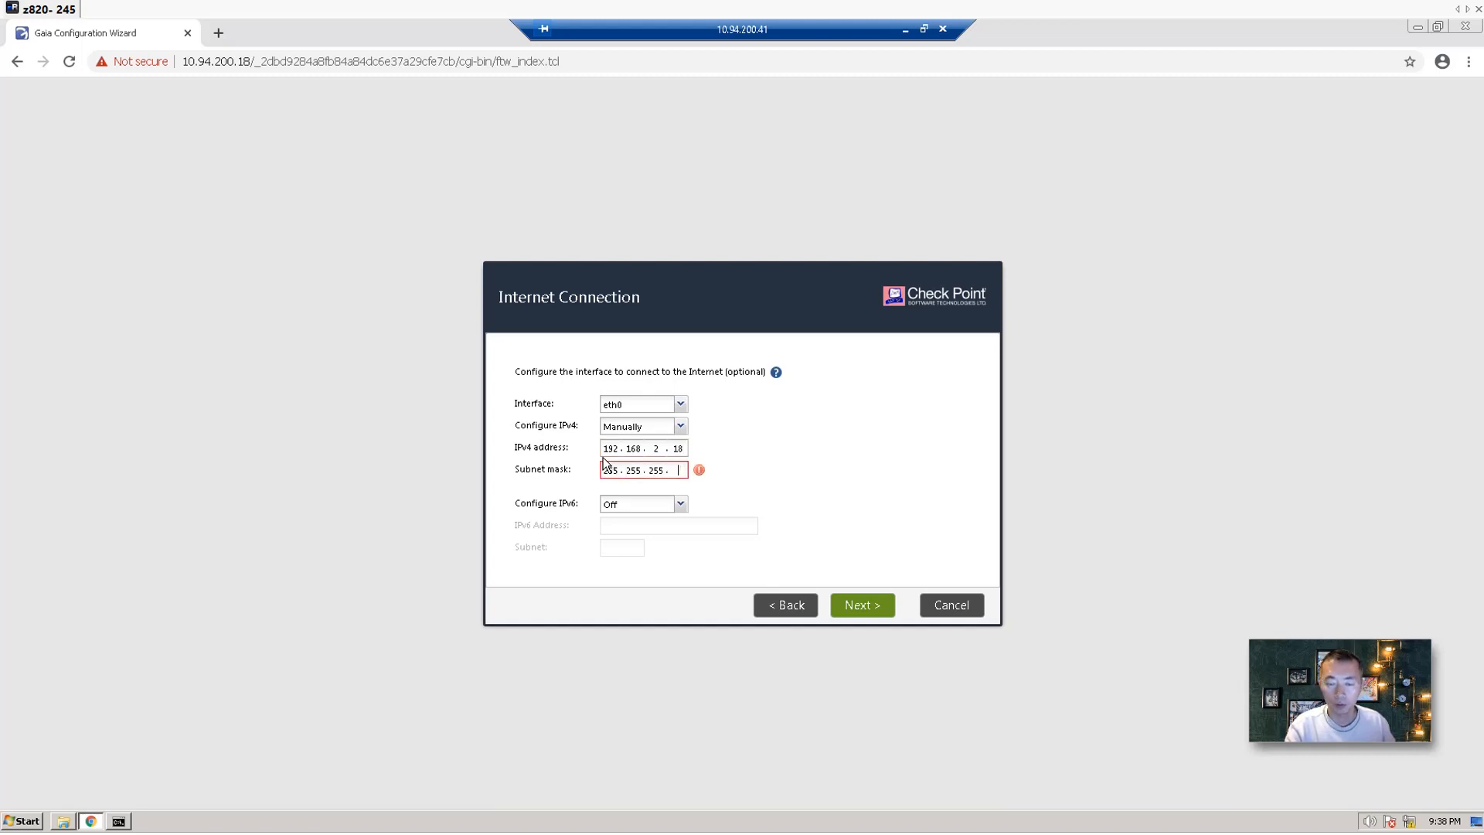
pyautogui.write('0')
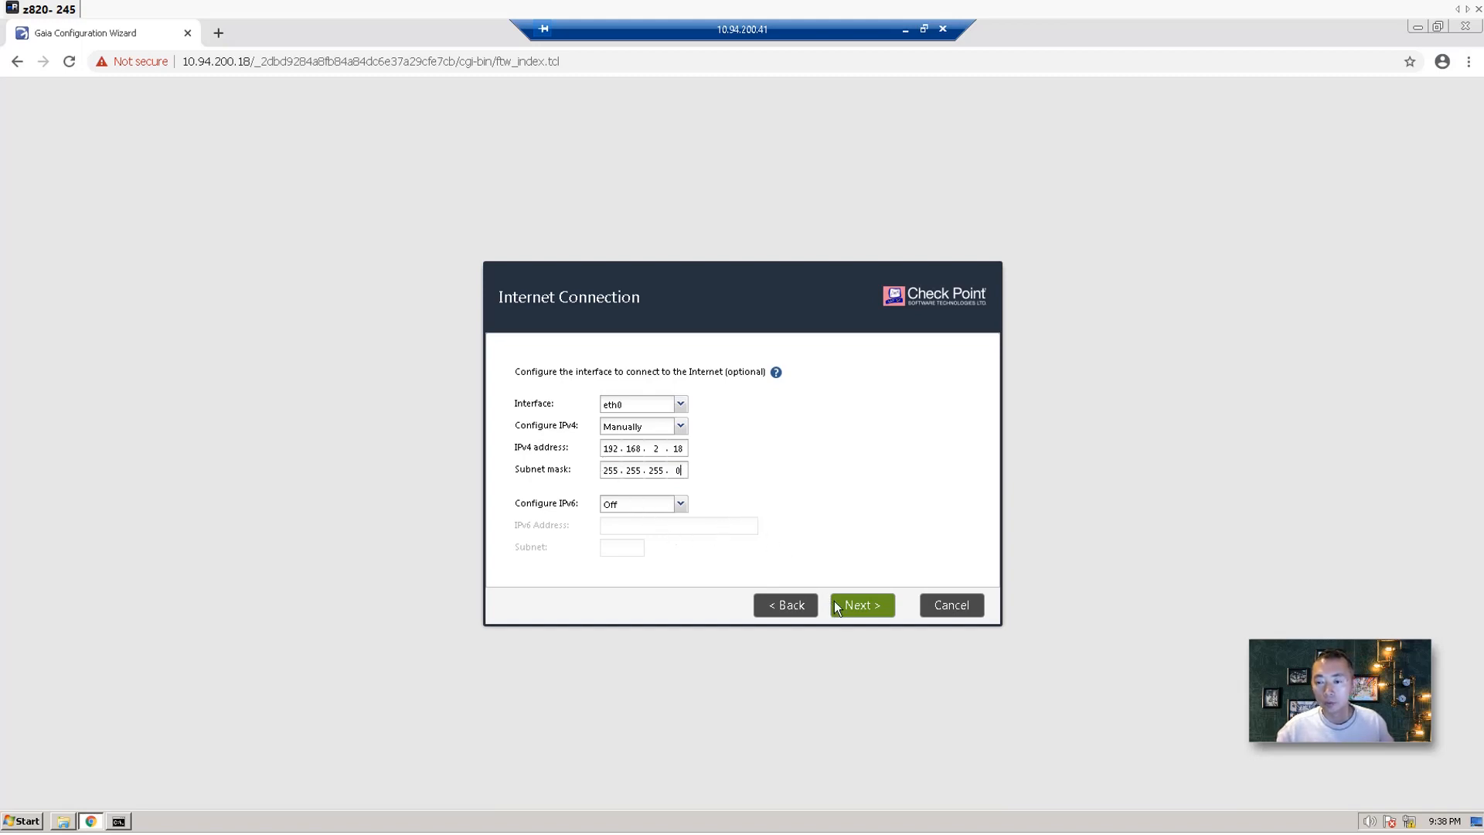
pyautogui.click(853, 606)
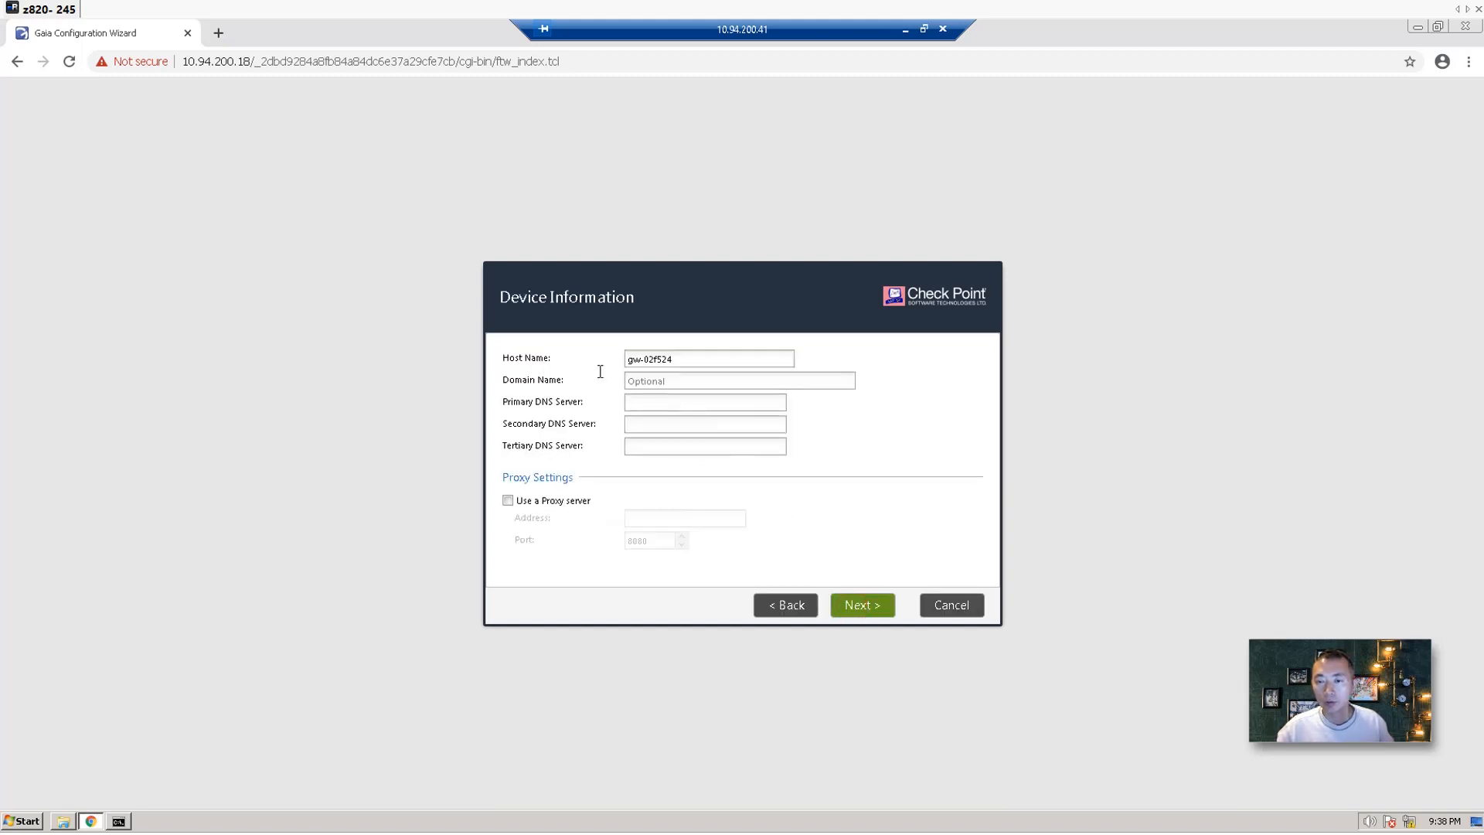
# Name the host cp-fw1 with DNS servers 8.8.8.8, 8.8.4.4, 1.1.1.1, keeping default date and time.
pyautogui.tripleClick(679, 363)
pyautogui.write('c')
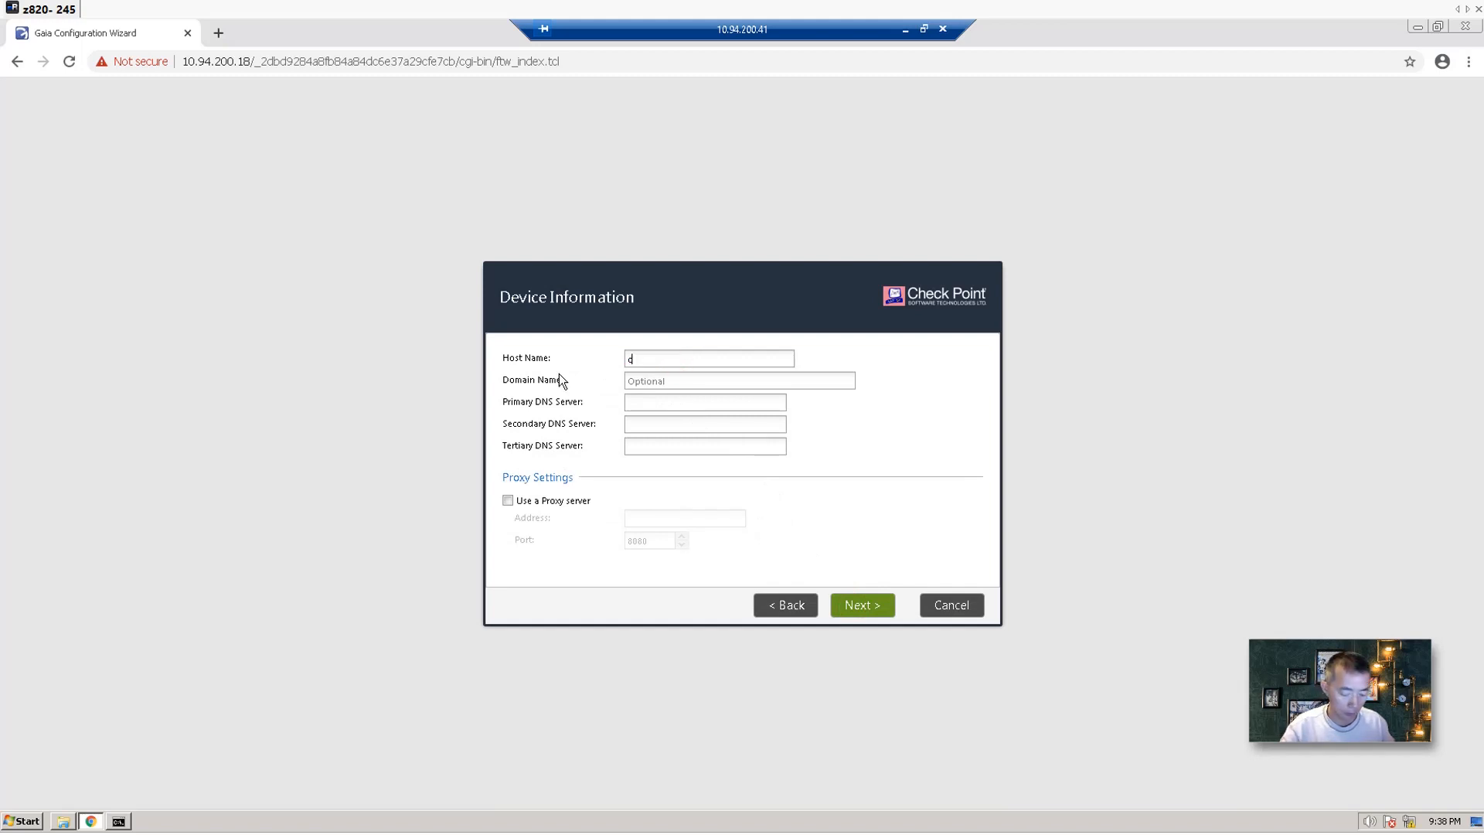
pyautogui.write('p-fw1')
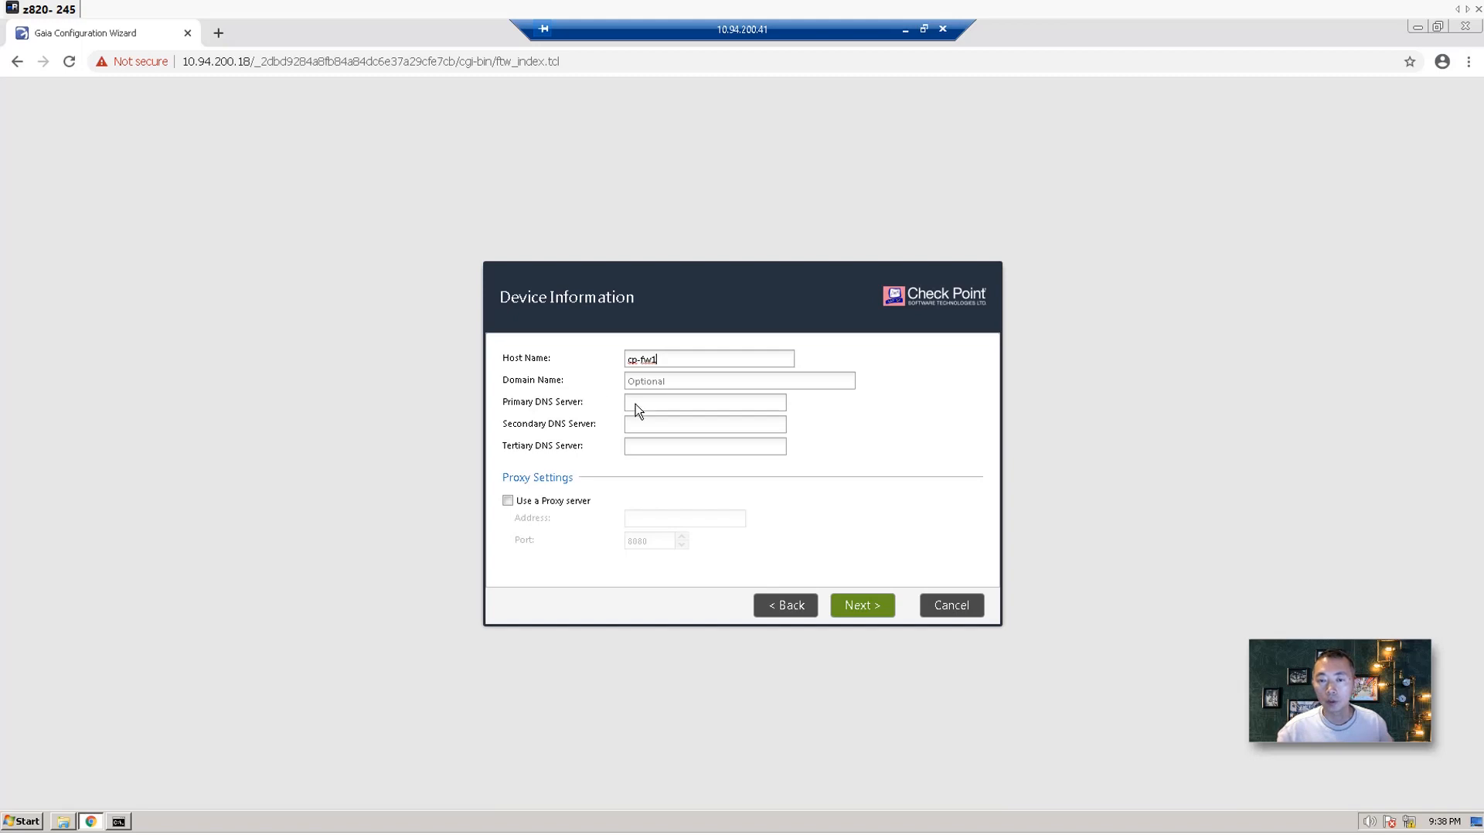
pyautogui.write('88')
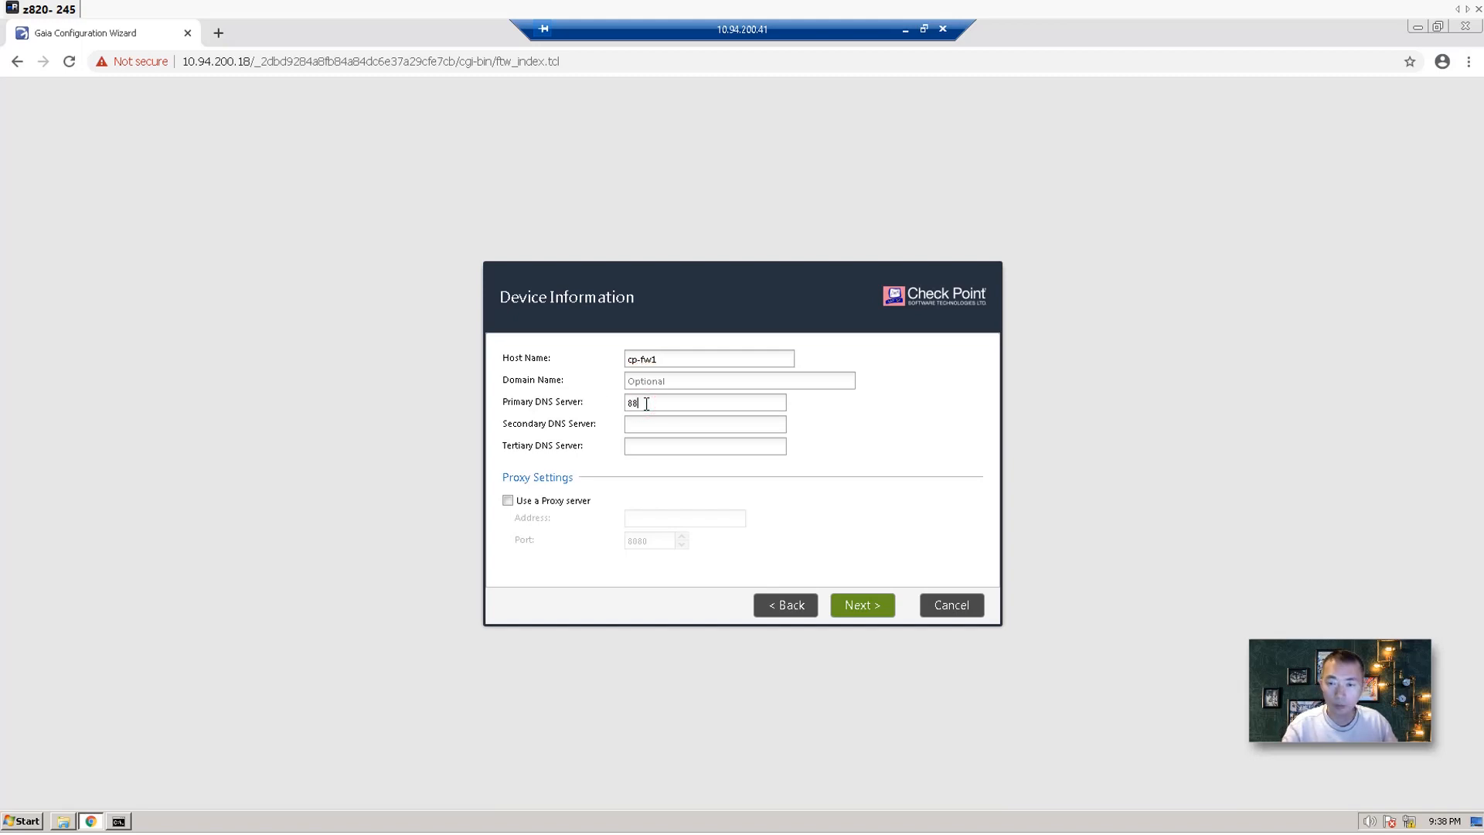
pyautogui.write('.8.8')
pyautogui.press('Tab')
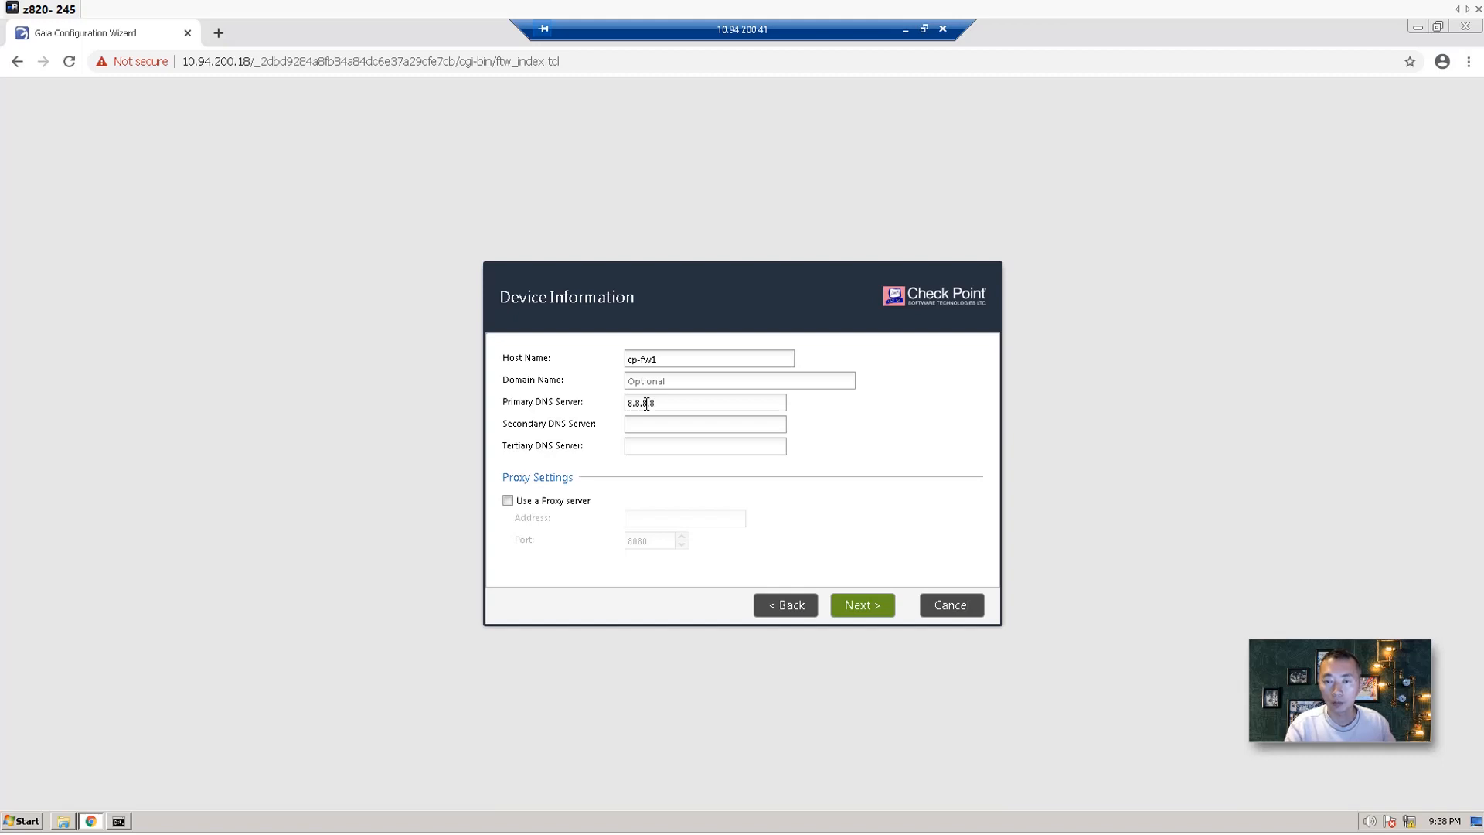
pyautogui.write('8.8')
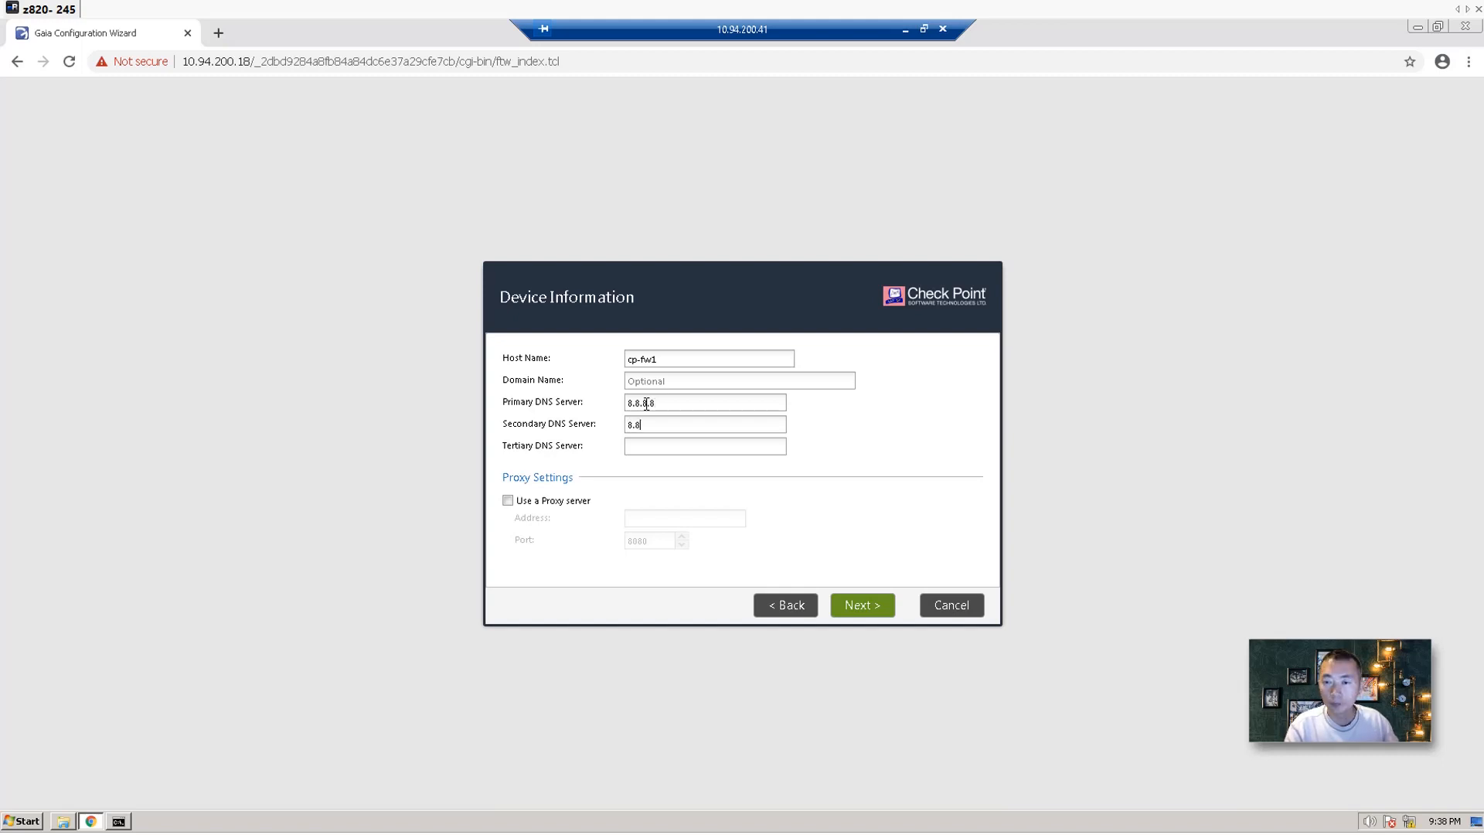
pyautogui.write('.4.4')
pyautogui.write('1.1.1.1')
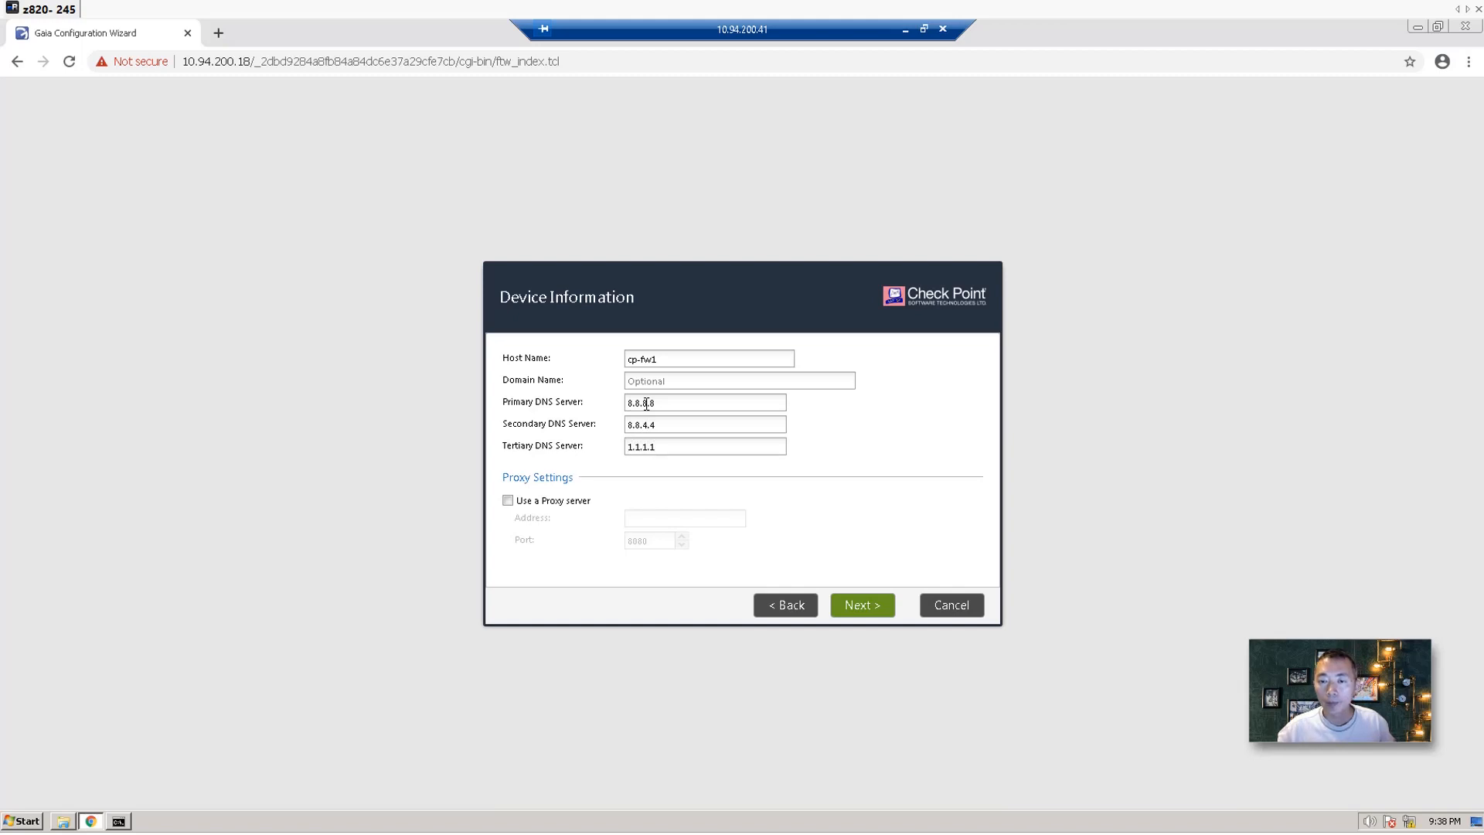
pyautogui.click(863, 605)
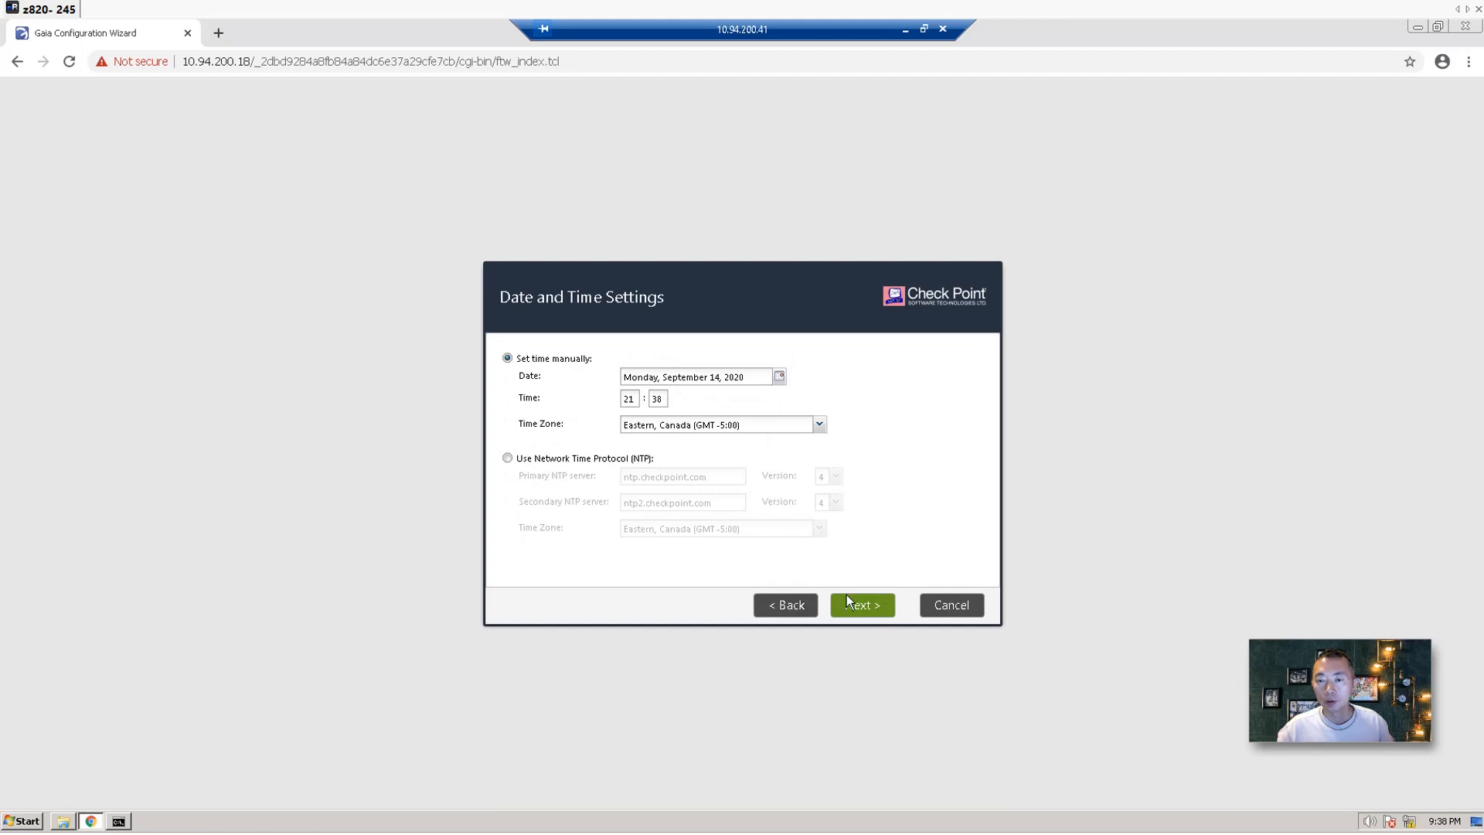
pyautogui.click(858, 606)
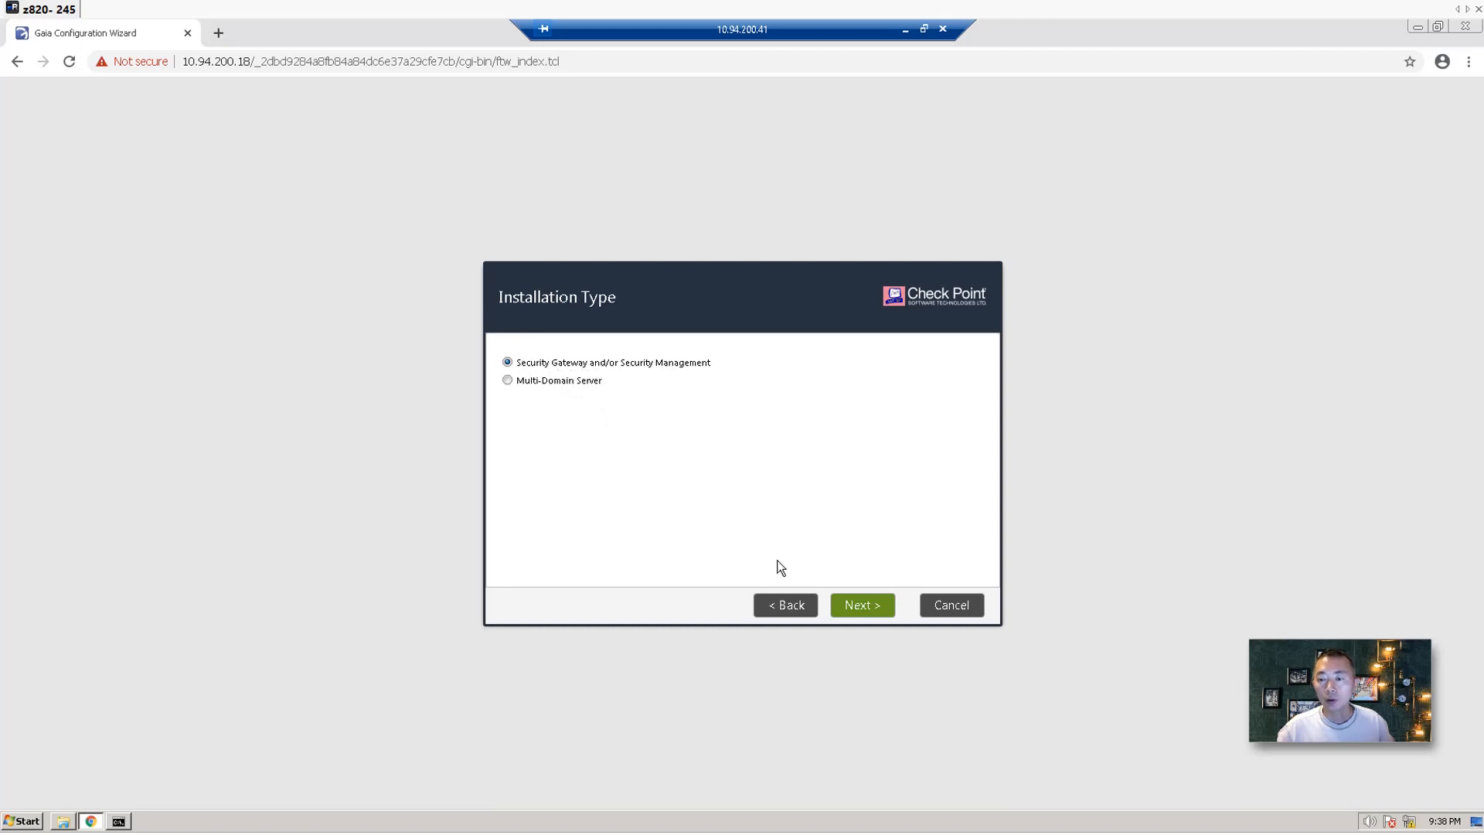
pyautogui.click(854, 607)
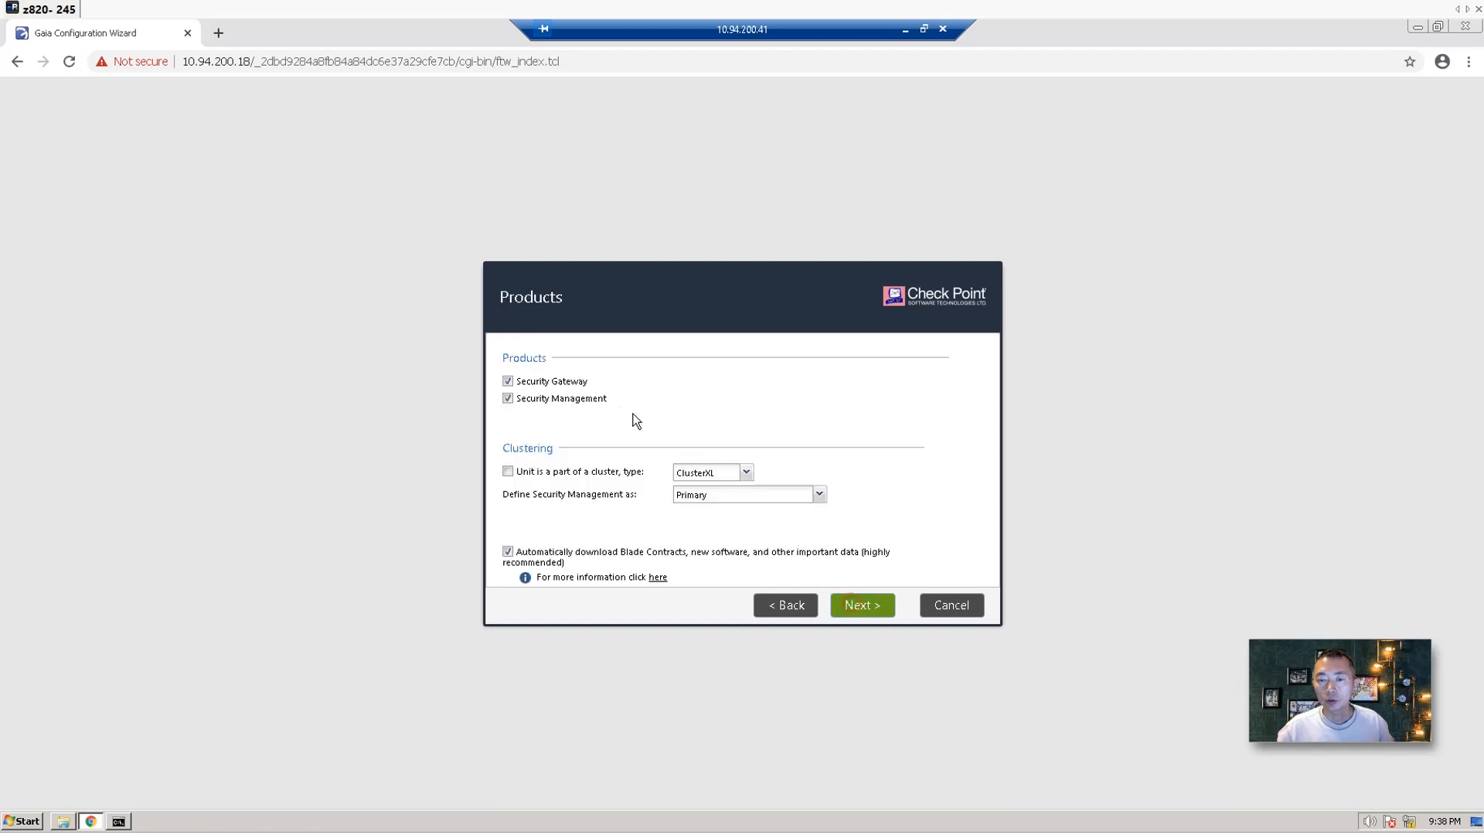
# Make the unit a Security Gateway-only ClusterXL member with automatic downloads turned off.
pyautogui.click(572, 397)
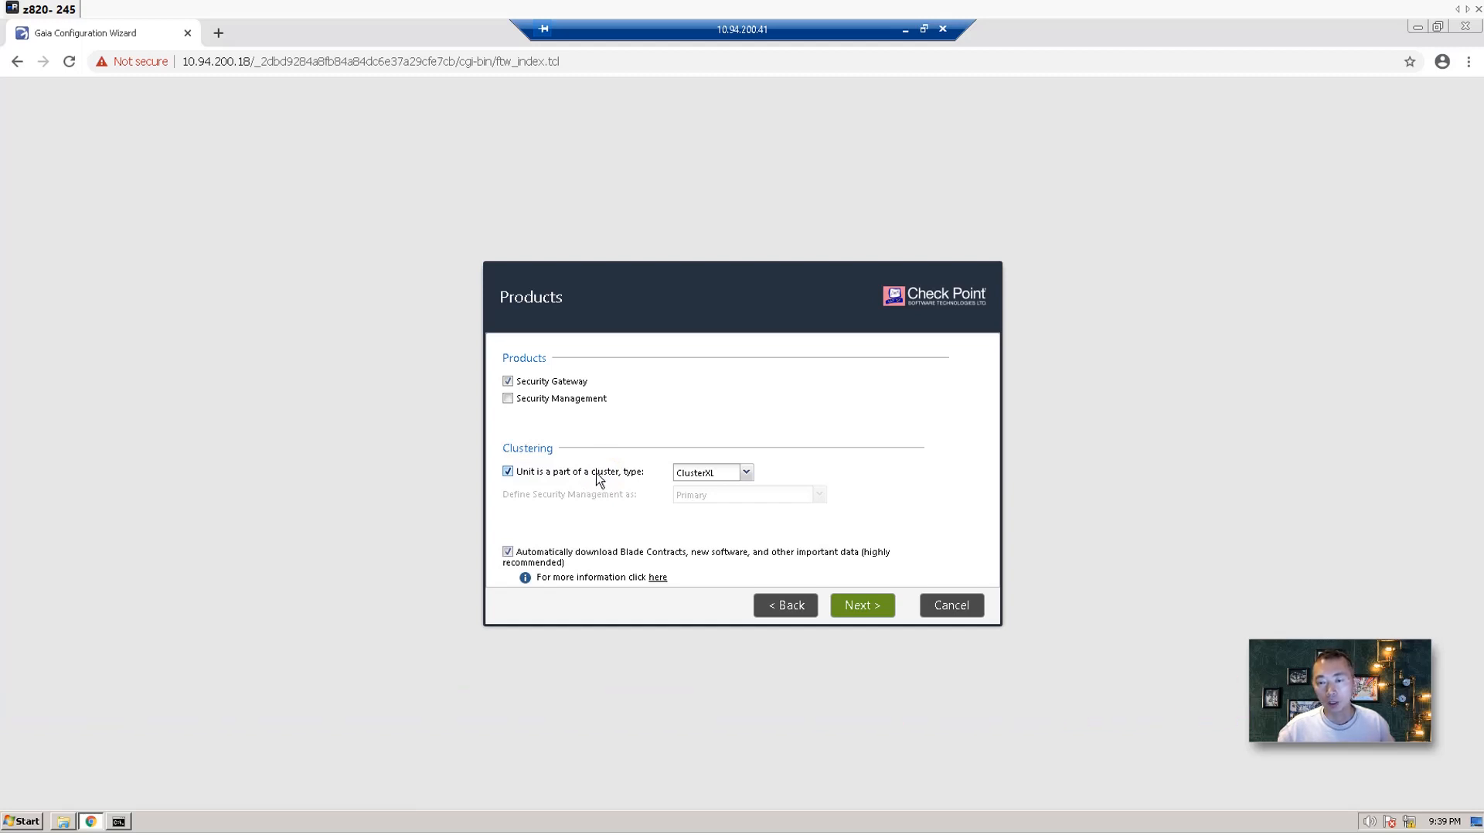
pyautogui.click(750, 473)
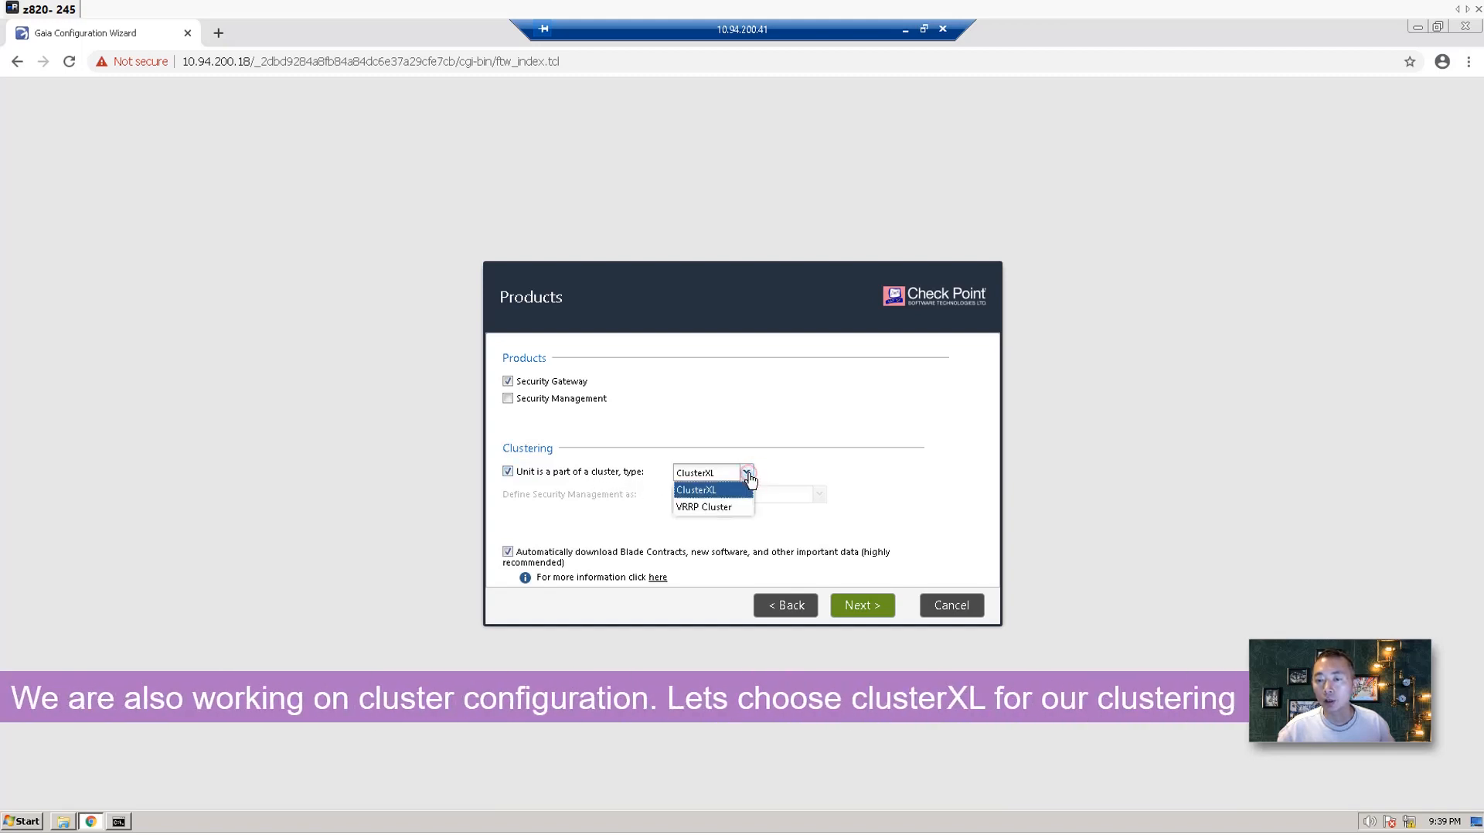
pyautogui.click(758, 461)
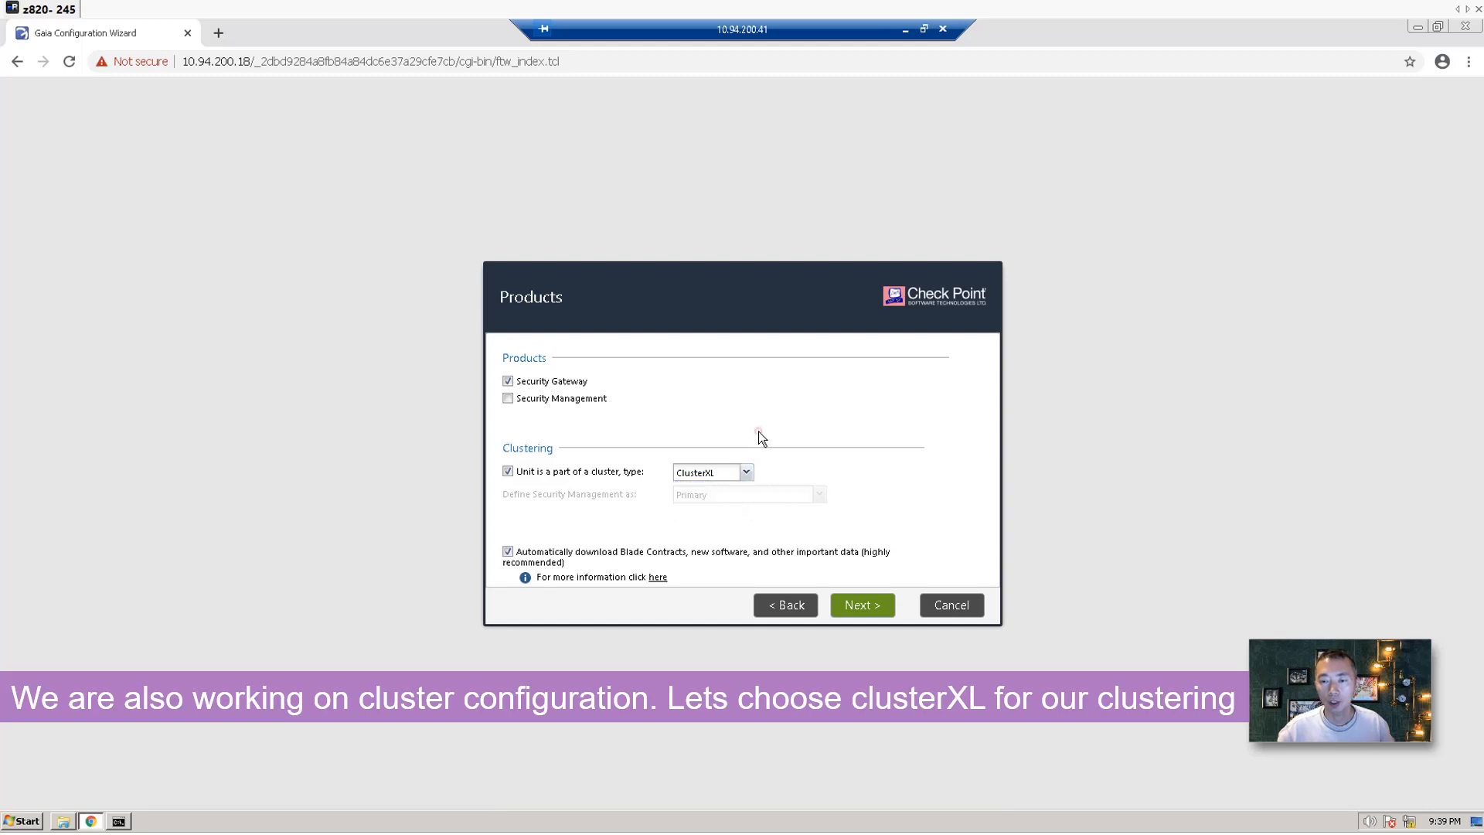
pyautogui.click(602, 551)
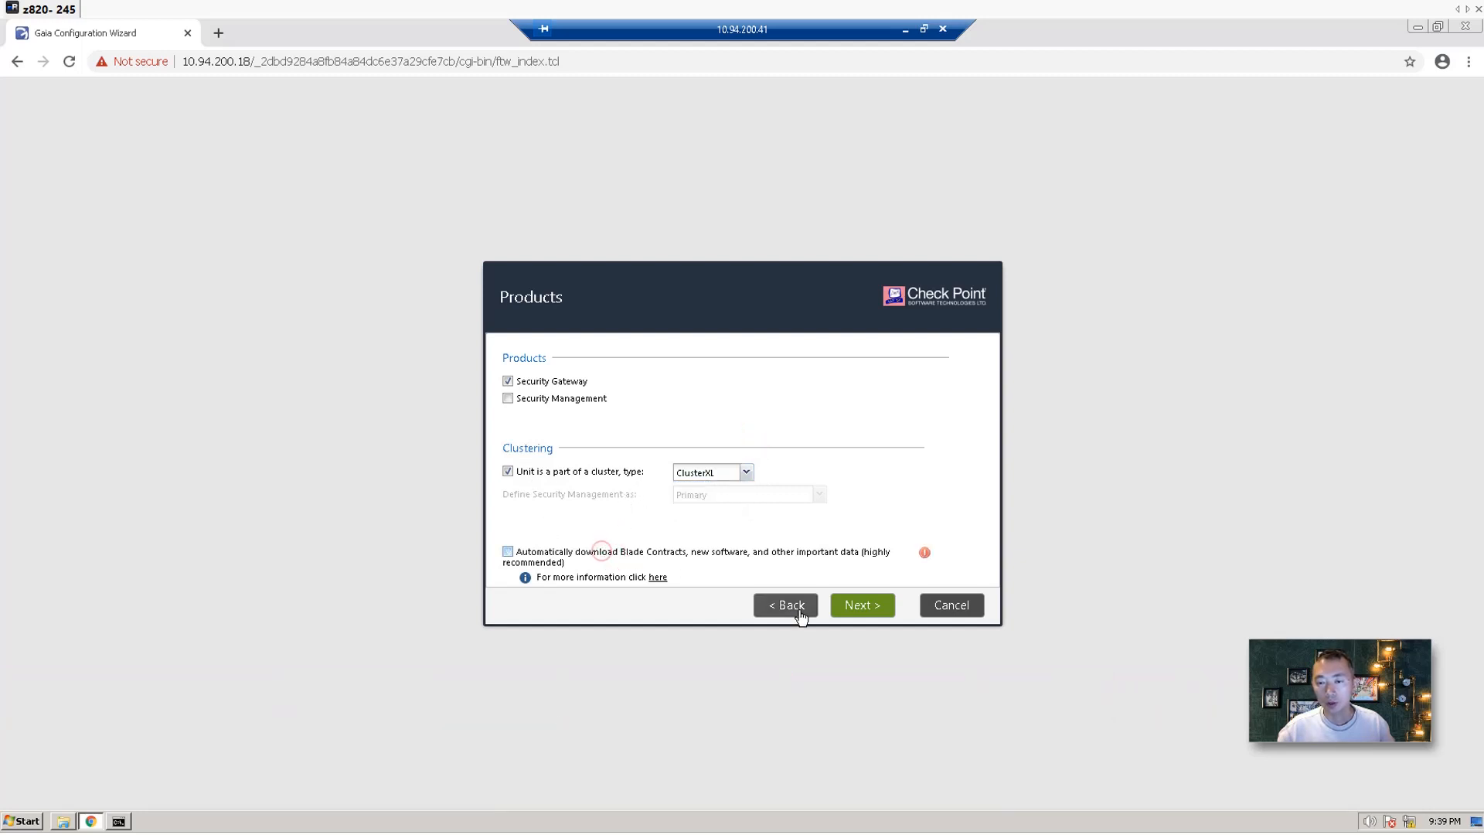
pyautogui.click(856, 605)
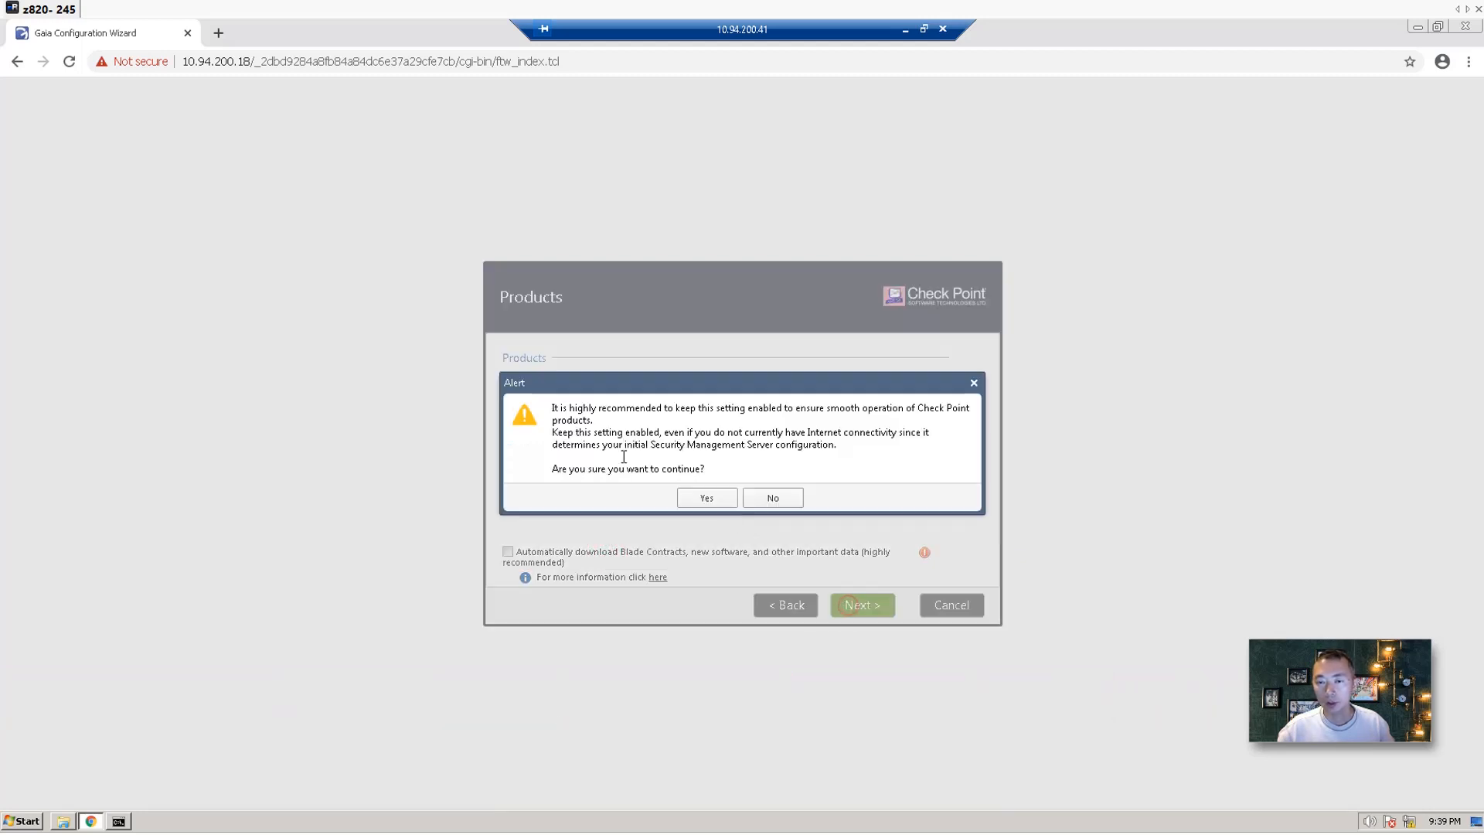
pyautogui.click(706, 497)
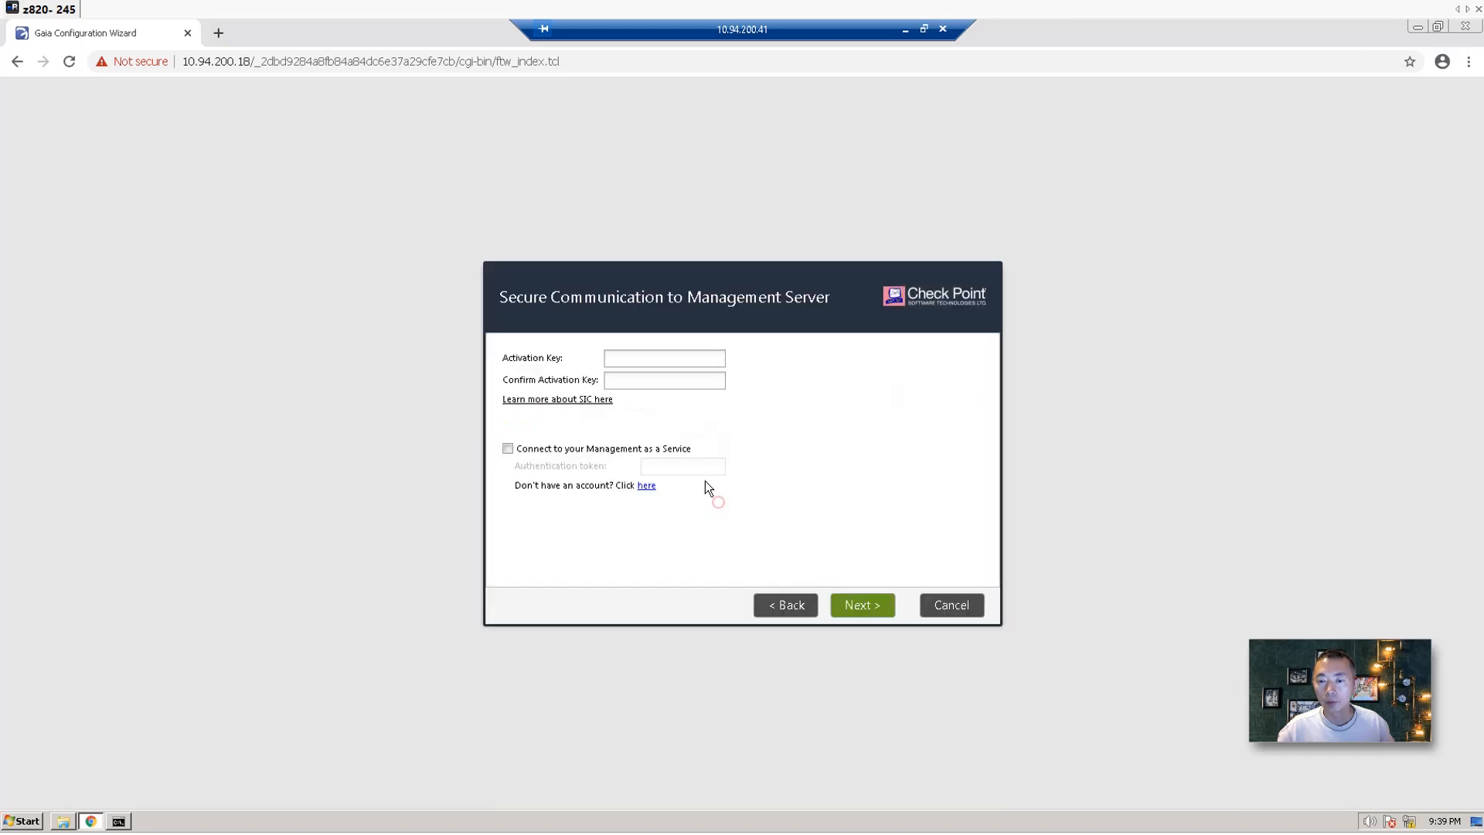
# Enter and confirm the activation key, then move on to the summary.
pyautogui.click(638, 360)
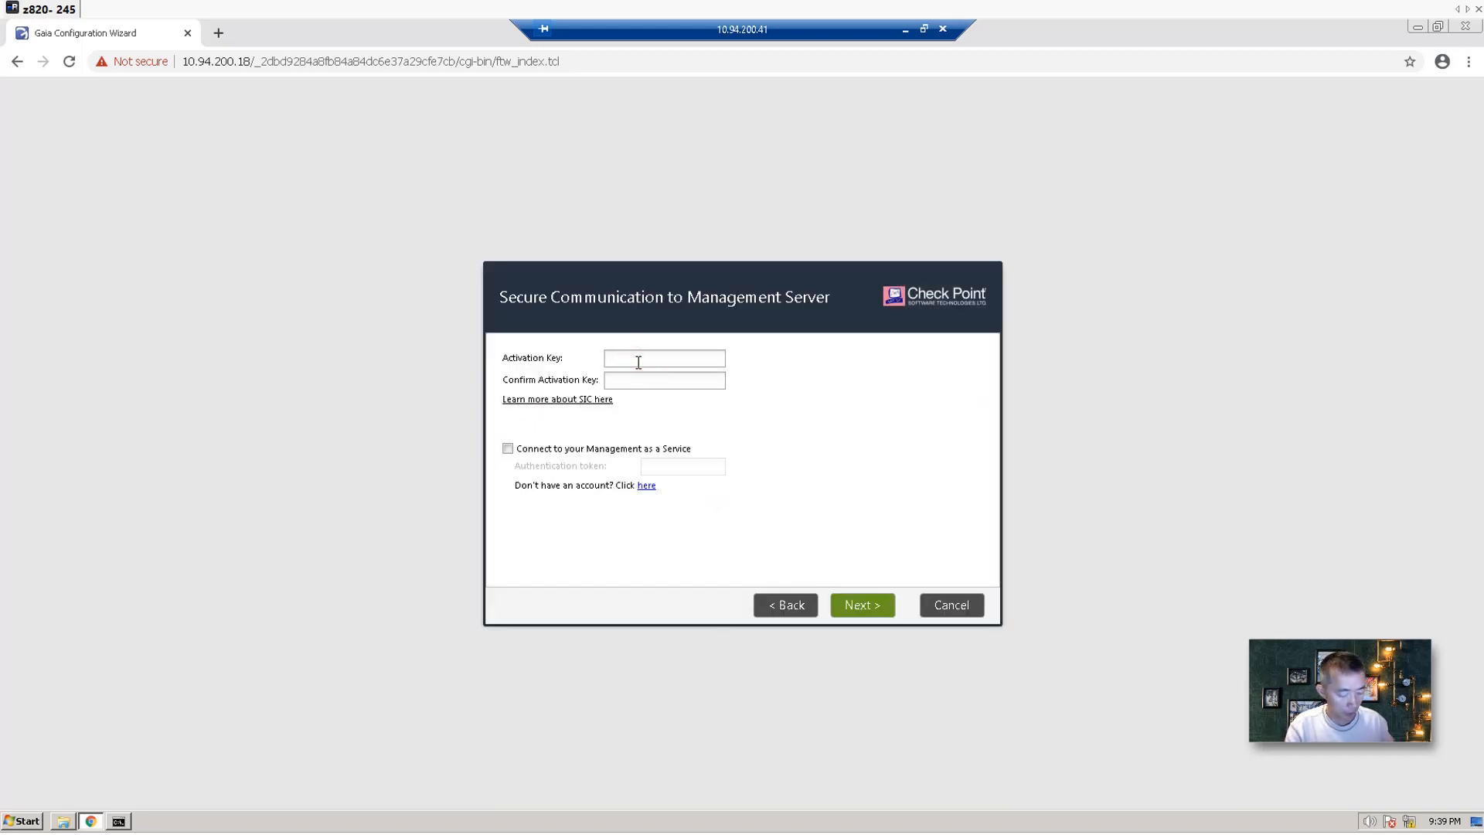
pyautogui.write('**********')
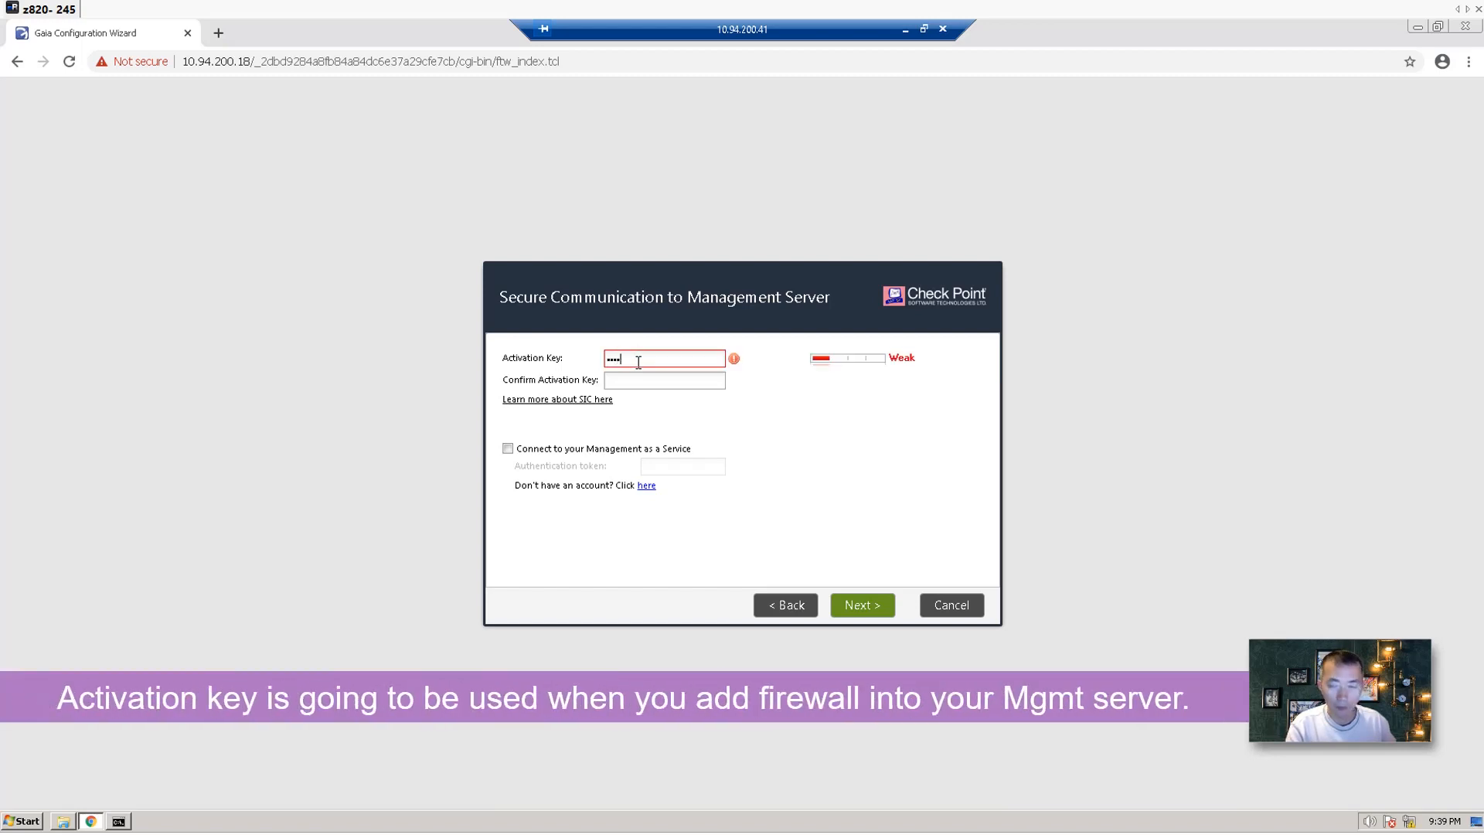
pyautogui.press('Tab')
pyautogui.write('*****')
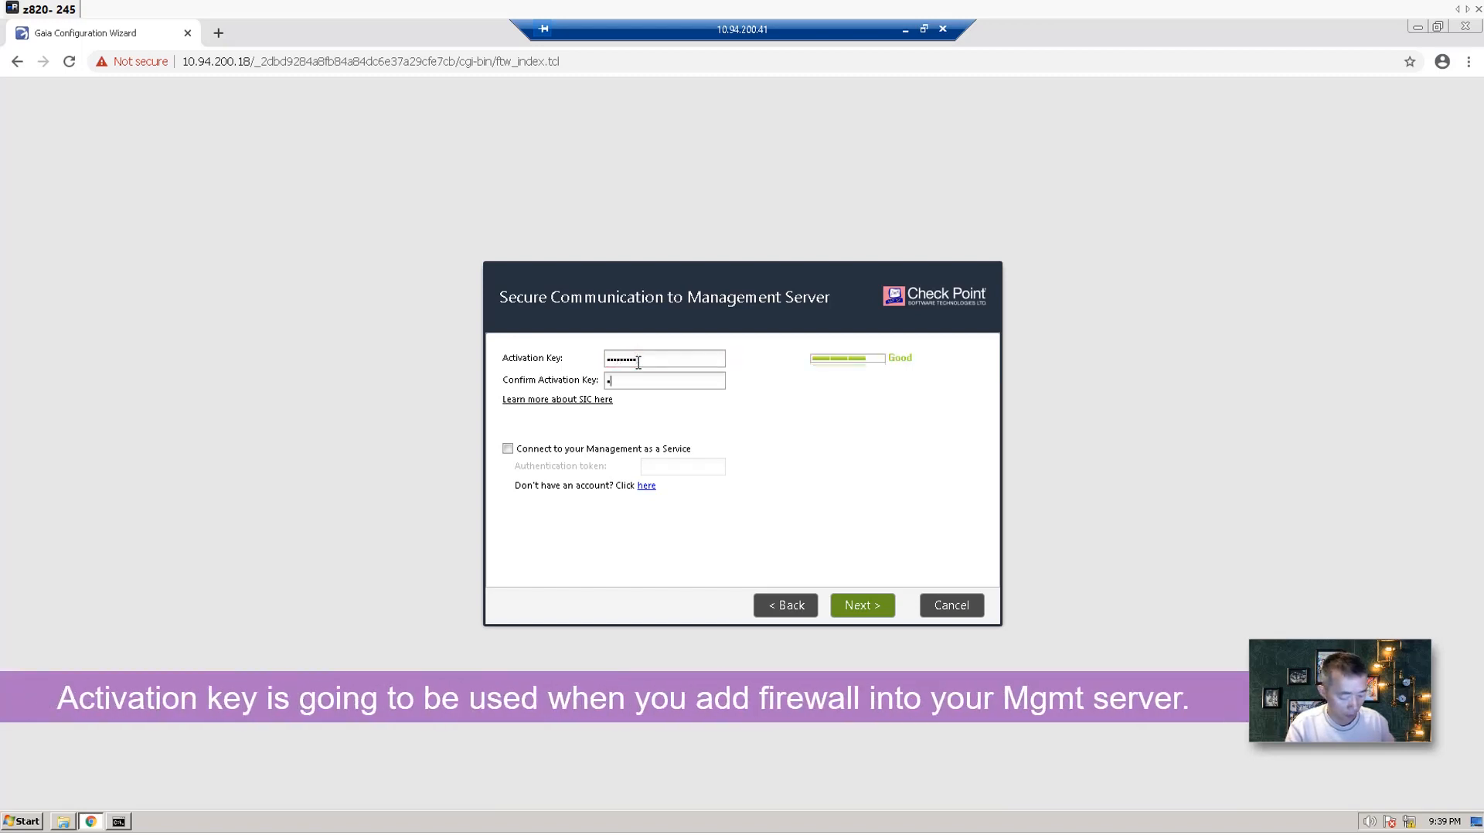
pyautogui.write('**')
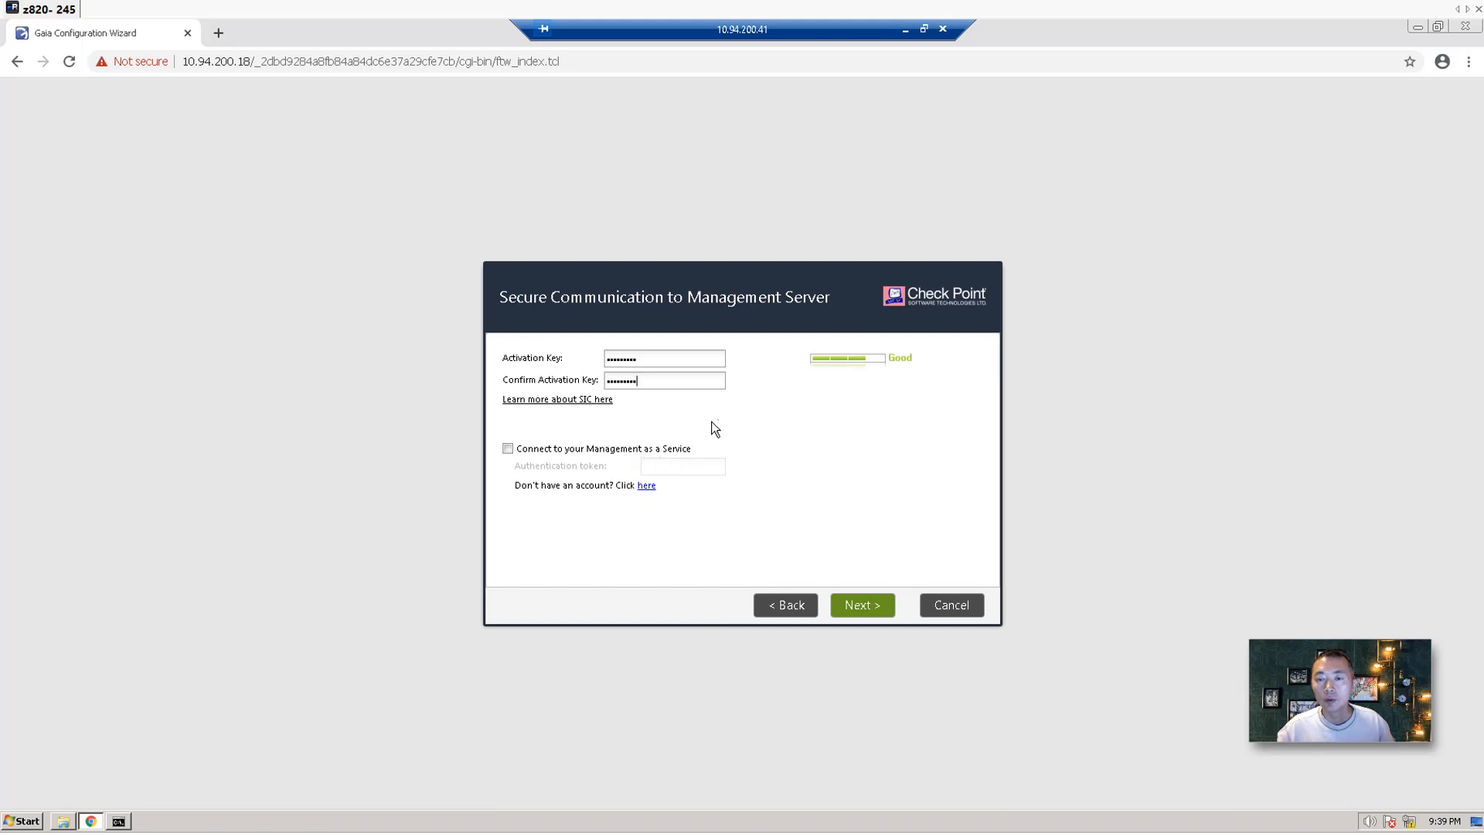
pyautogui.click(854, 615)
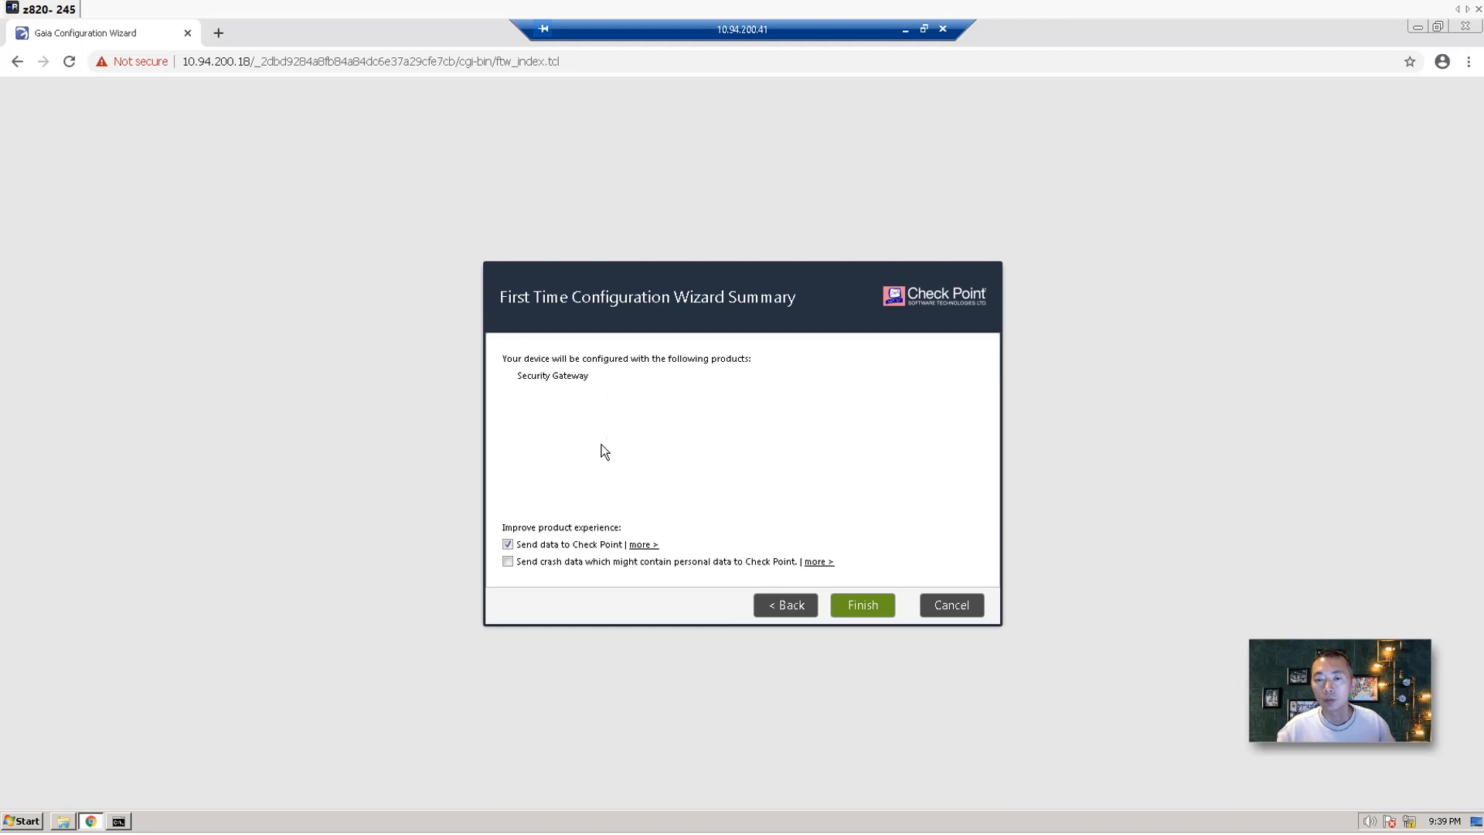
# Turn off data sharing with Check Point, start the configuration, and minimize the remote session.
pyautogui.click(556, 544)
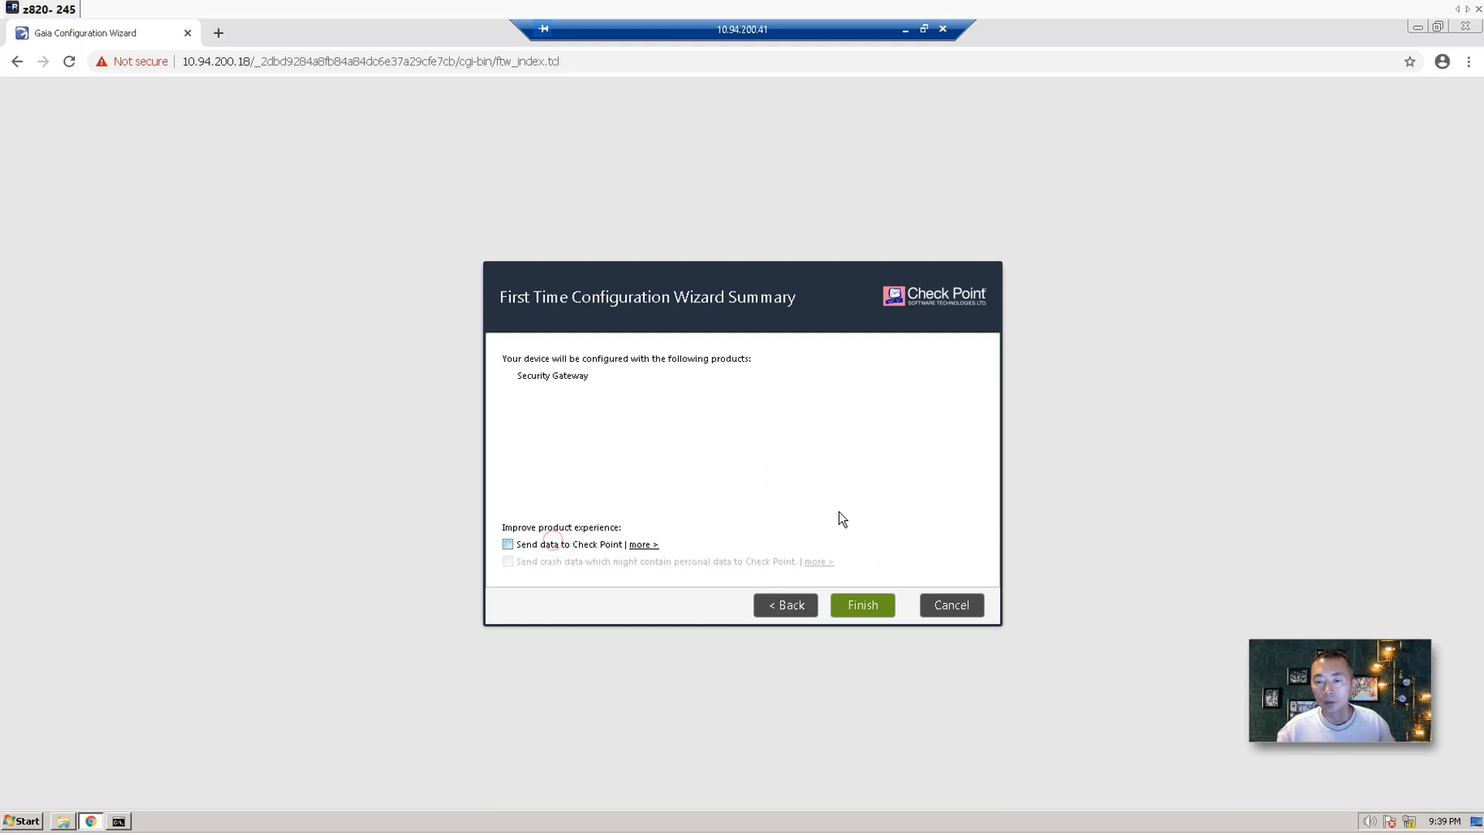
pyautogui.click(870, 606)
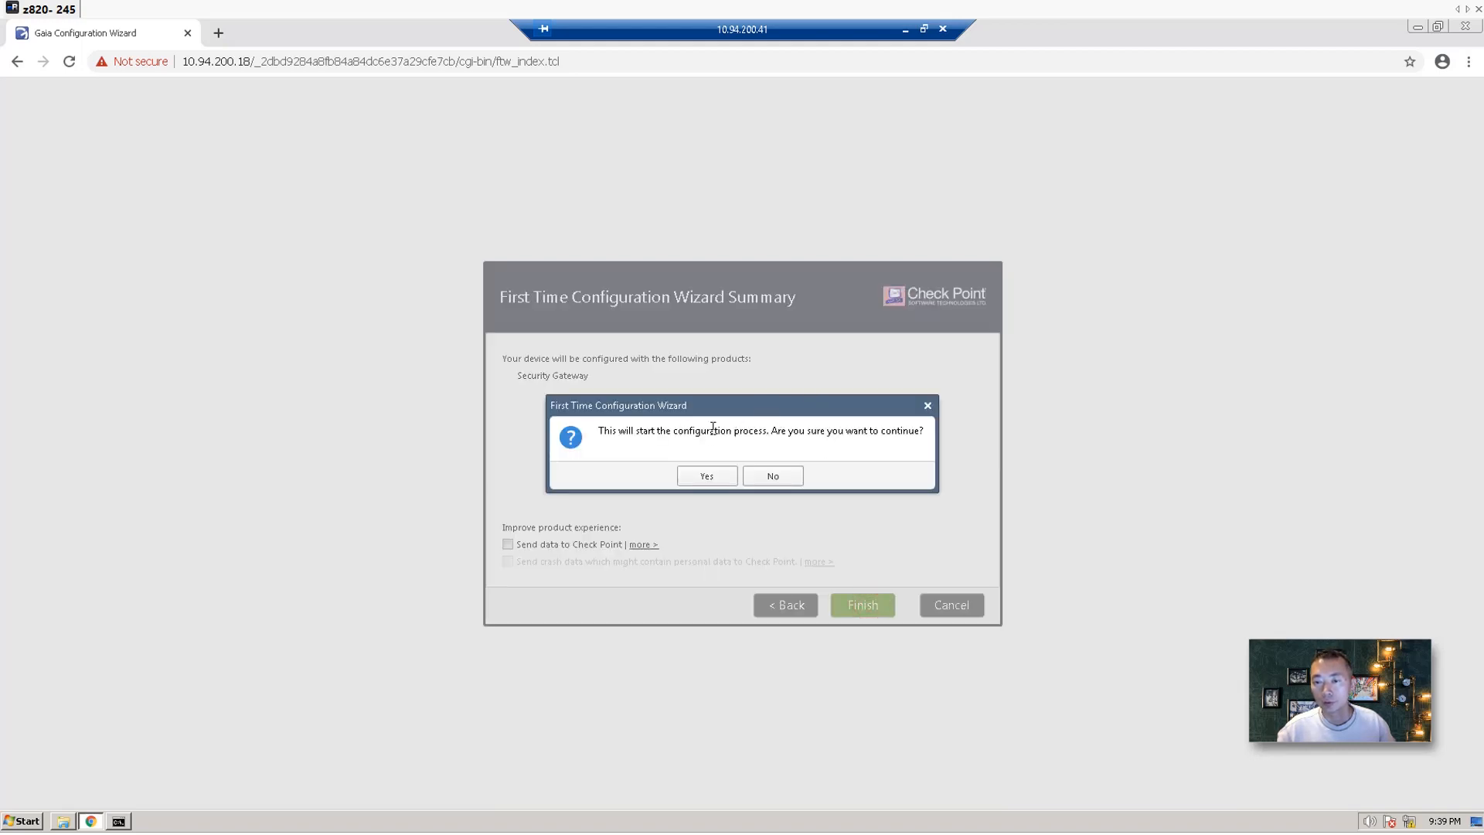
pyautogui.click(707, 475)
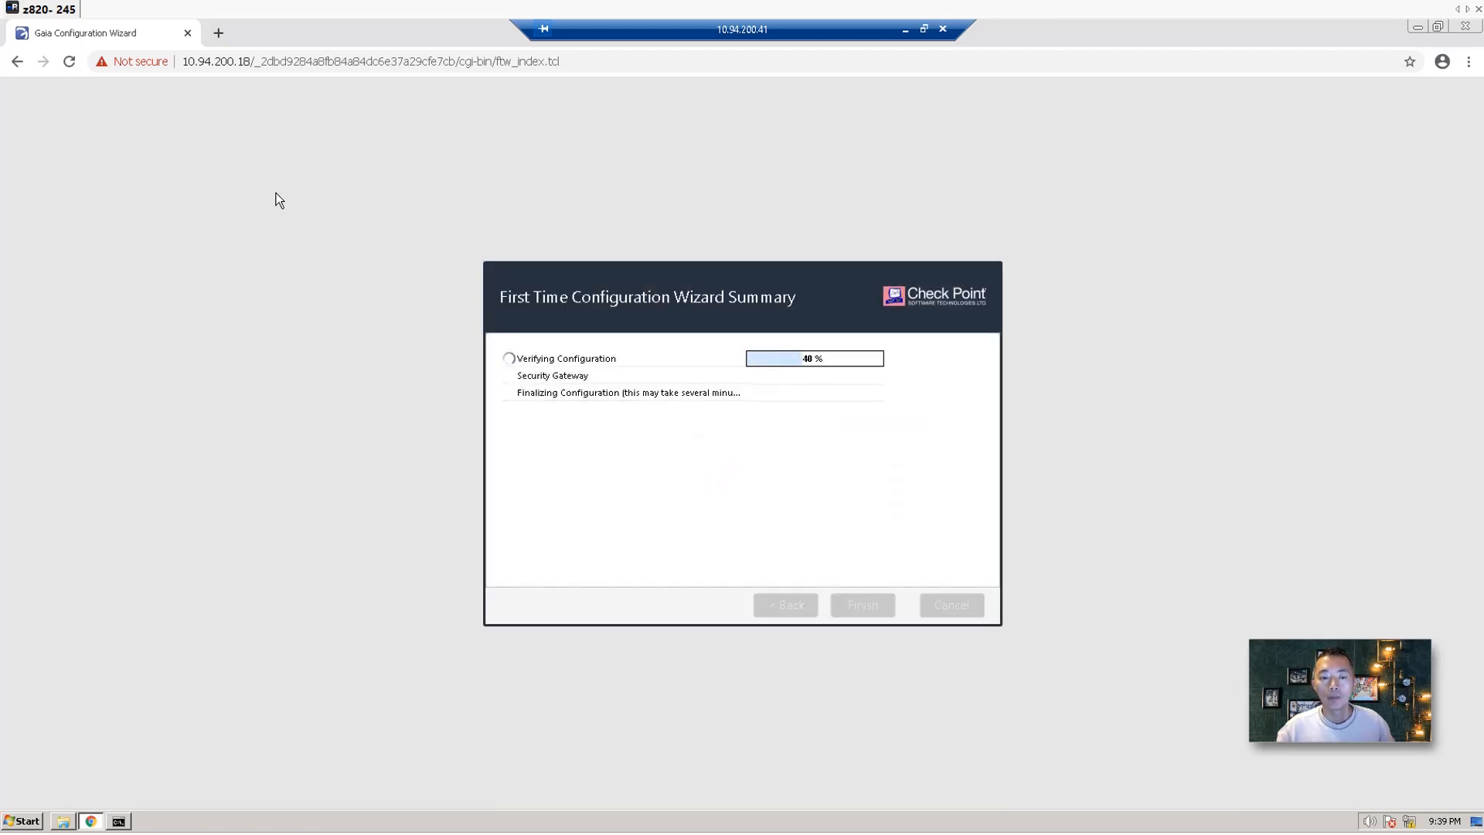
pyautogui.click(905, 29)
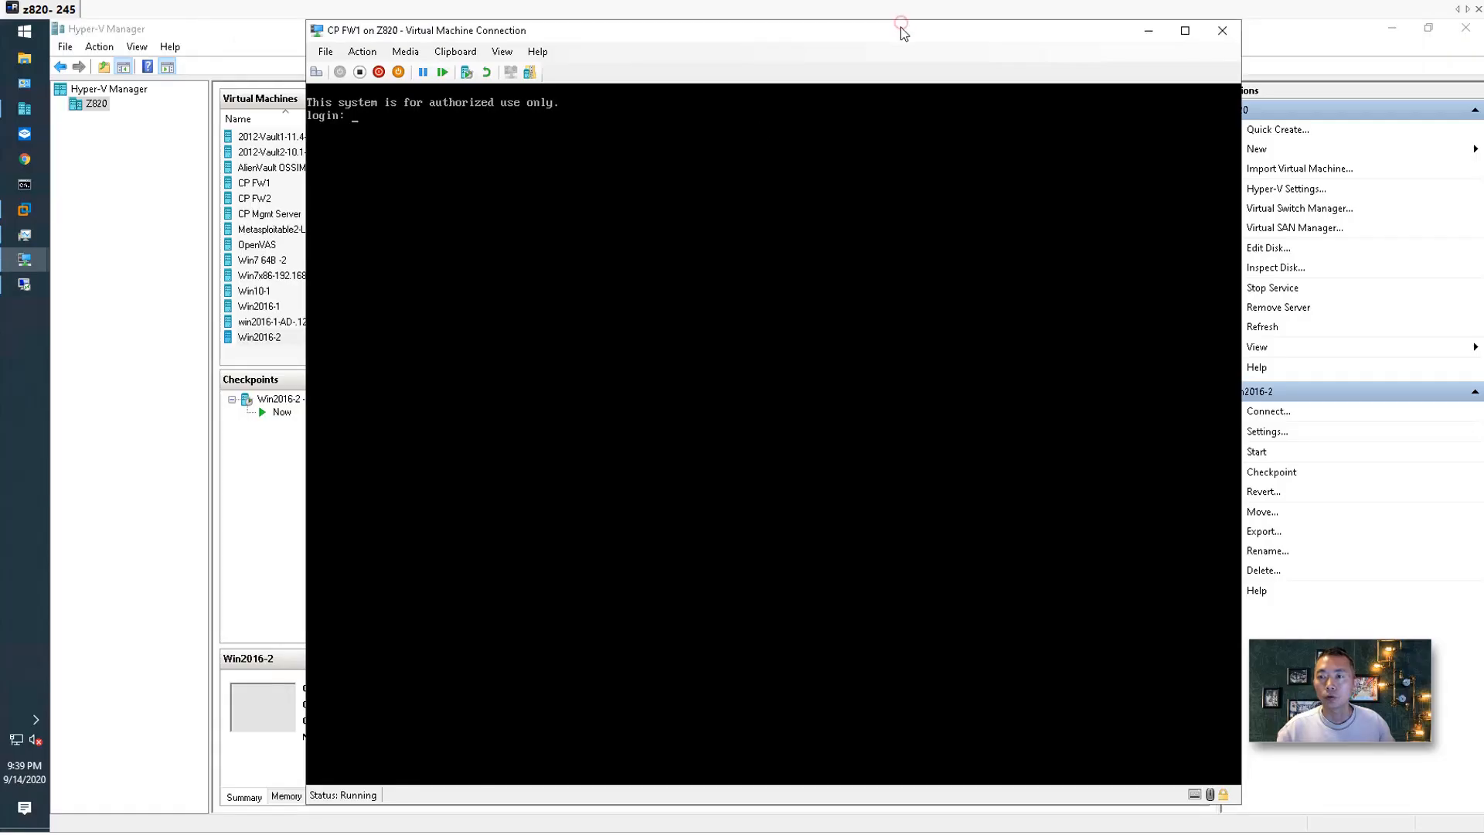
# Reboot the newly installed CP FW2 from its console, then return to the remote session.
pyautogui.click(1148, 31)
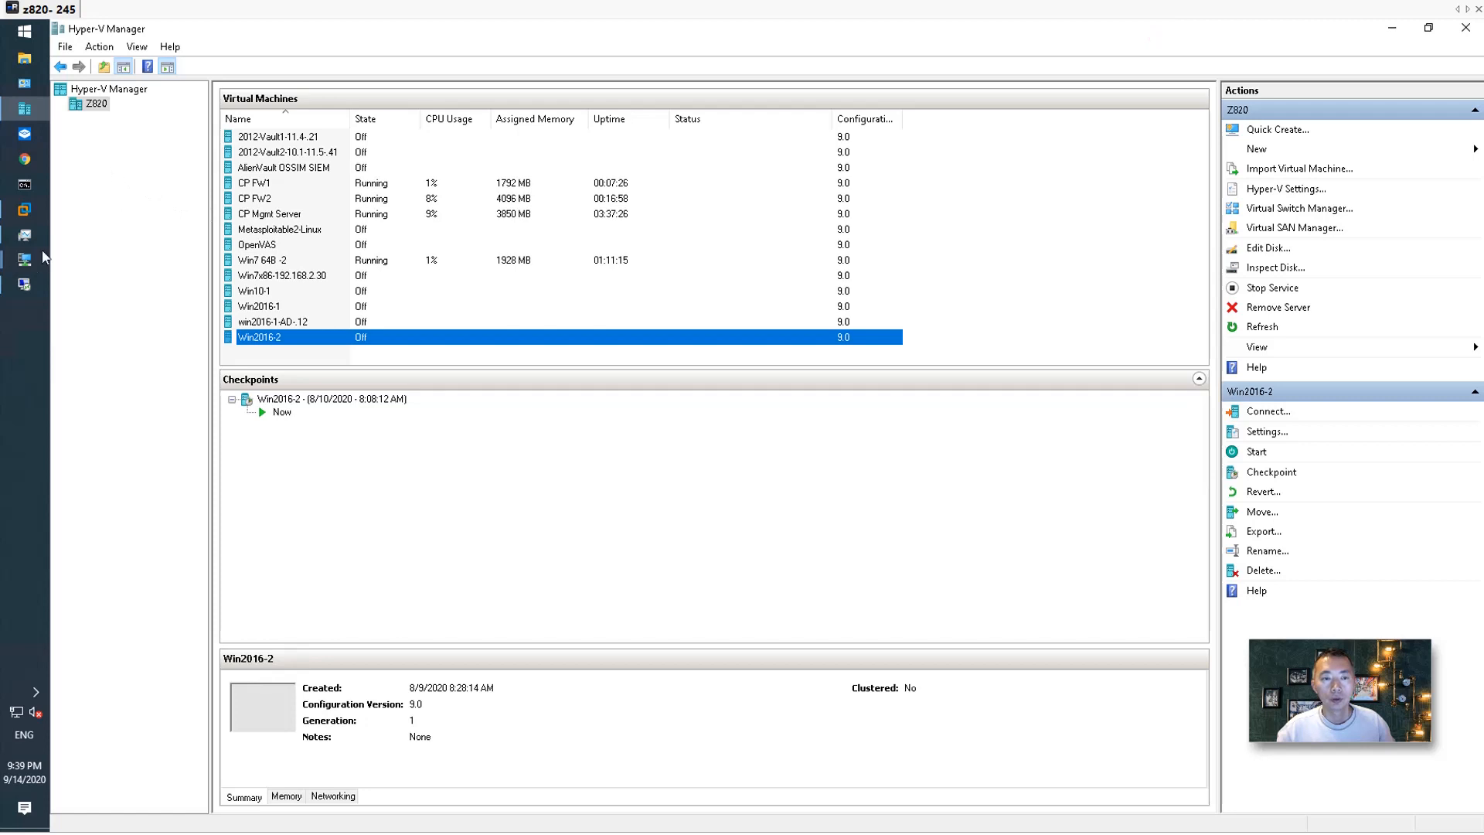
pyautogui.moveTo(24, 259)
pyautogui.click(136, 316)
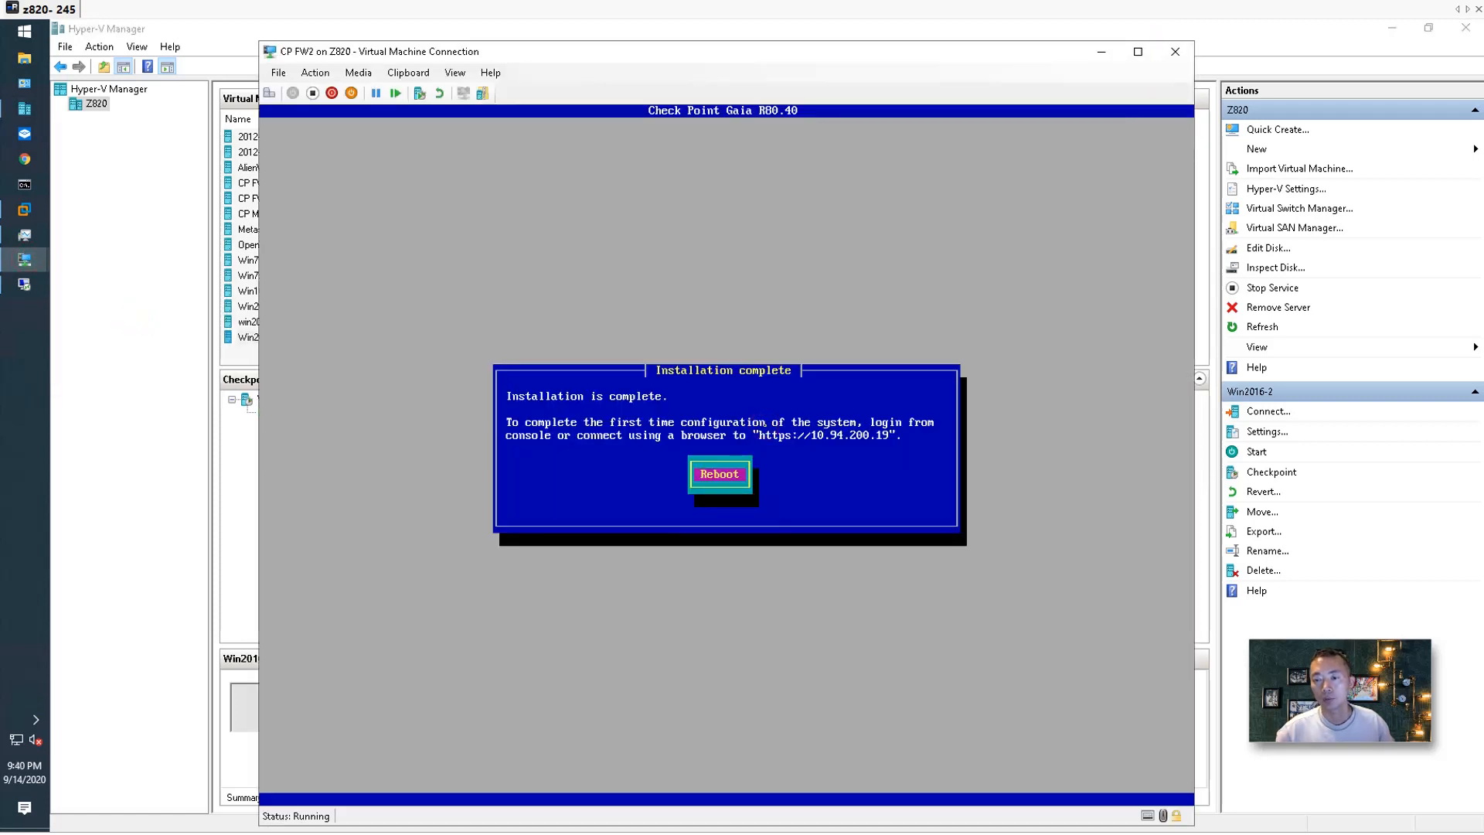
pyautogui.press('Return')
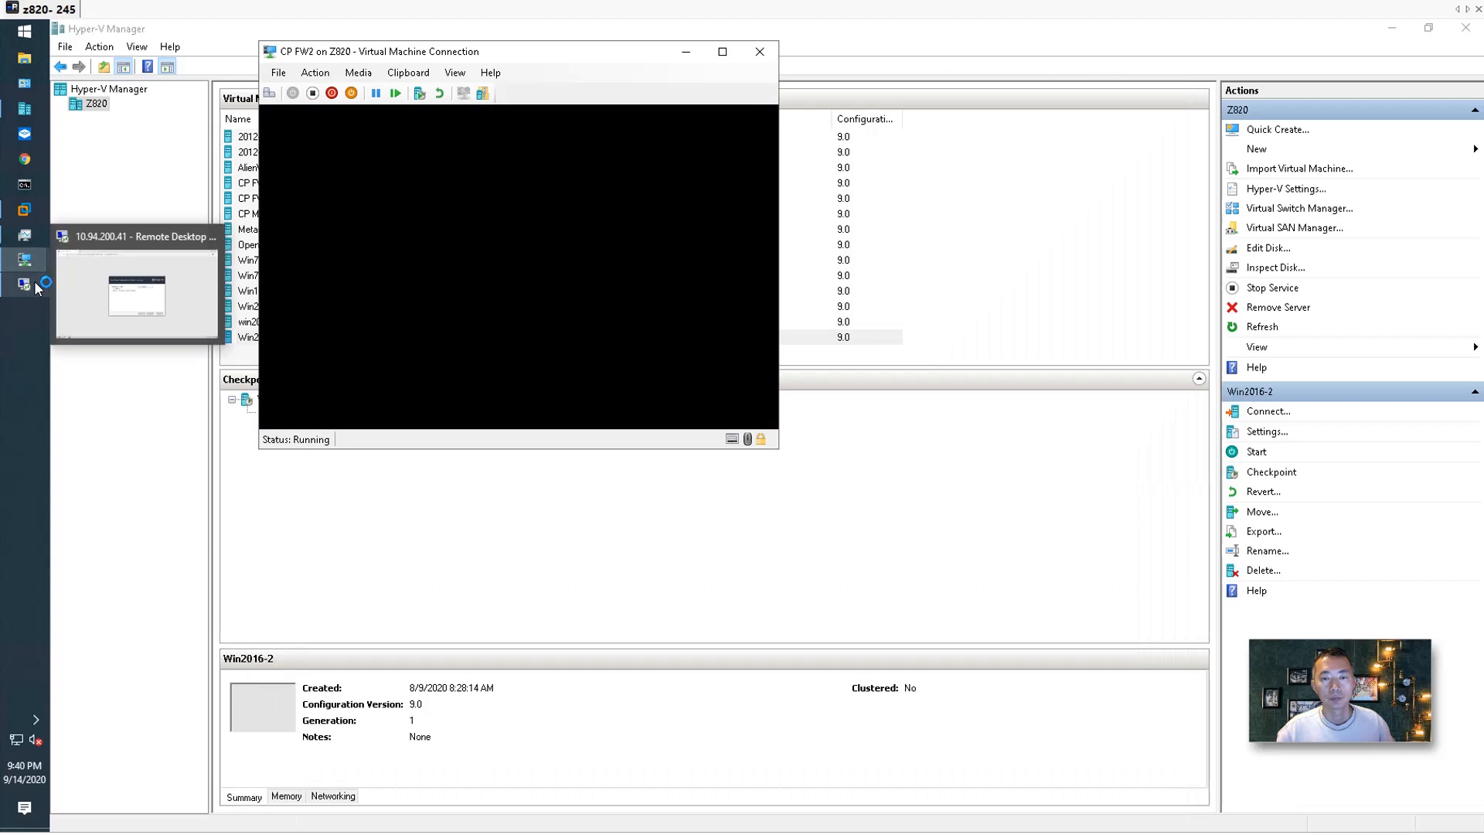
pyautogui.click(36, 289)
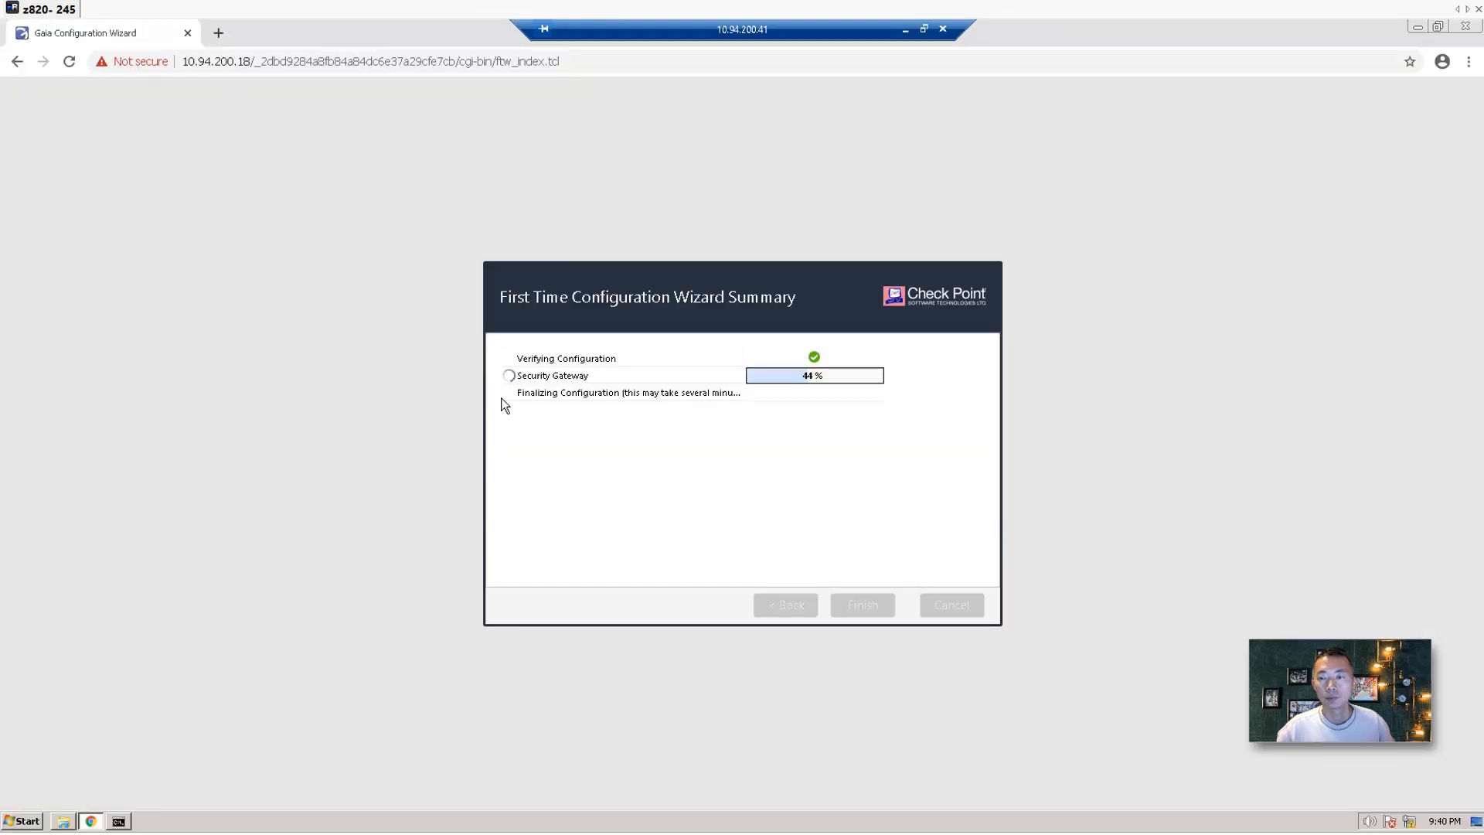
pyautogui.click(219, 32)
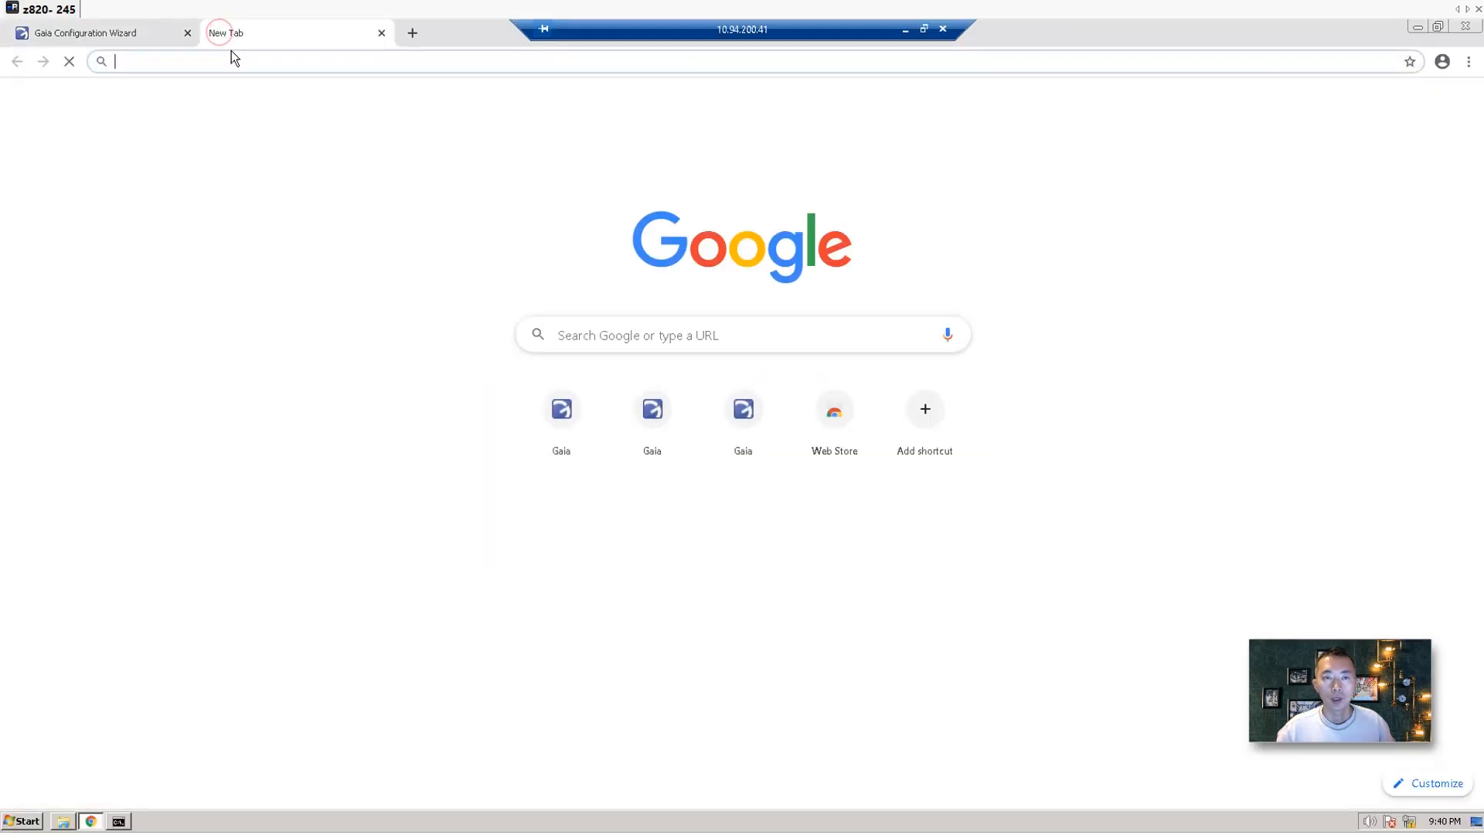
pyautogui.write('htt')
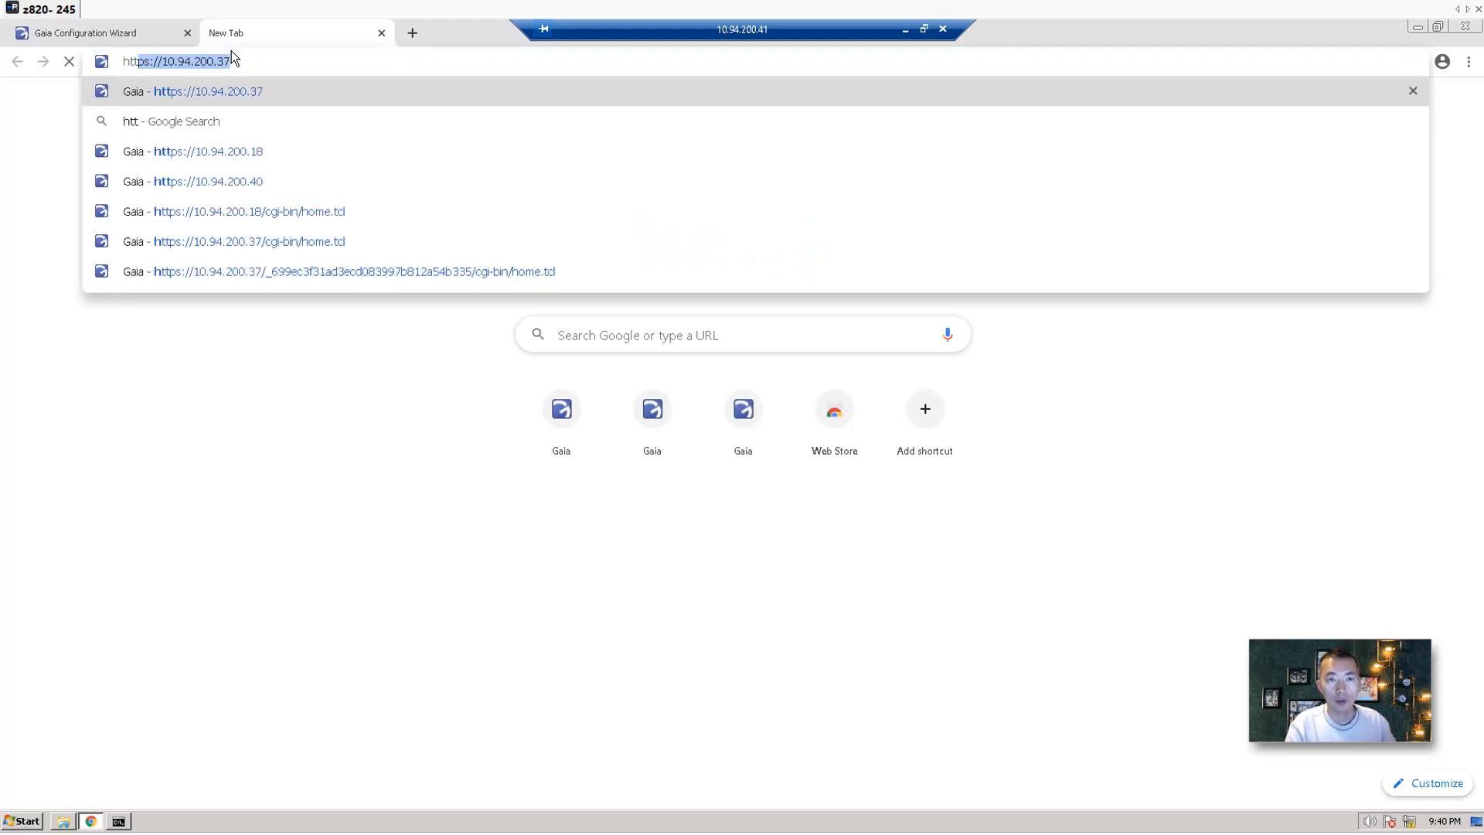
pyautogui.write('ps:/')
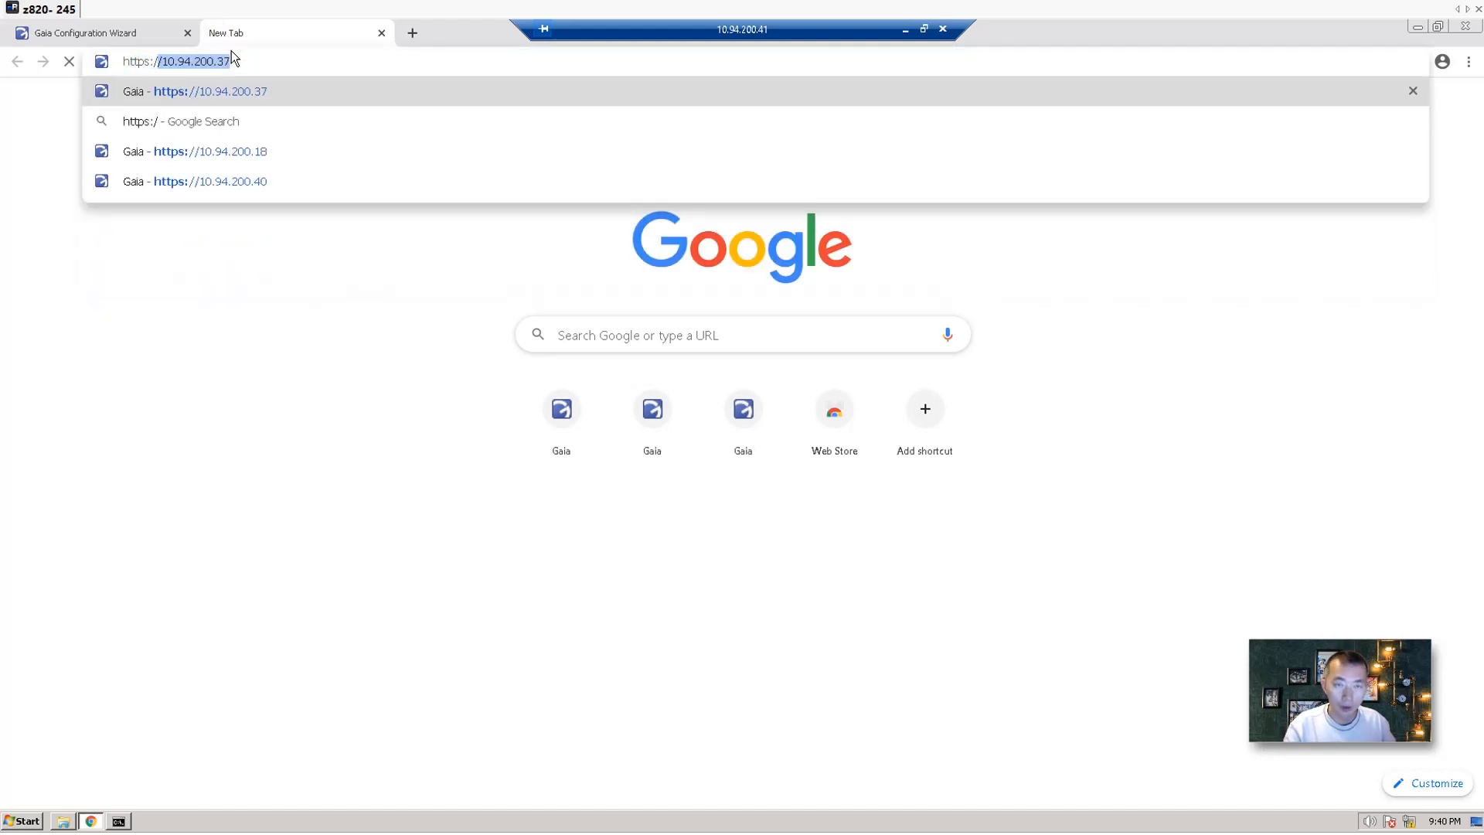
pyautogui.write('/10.94')
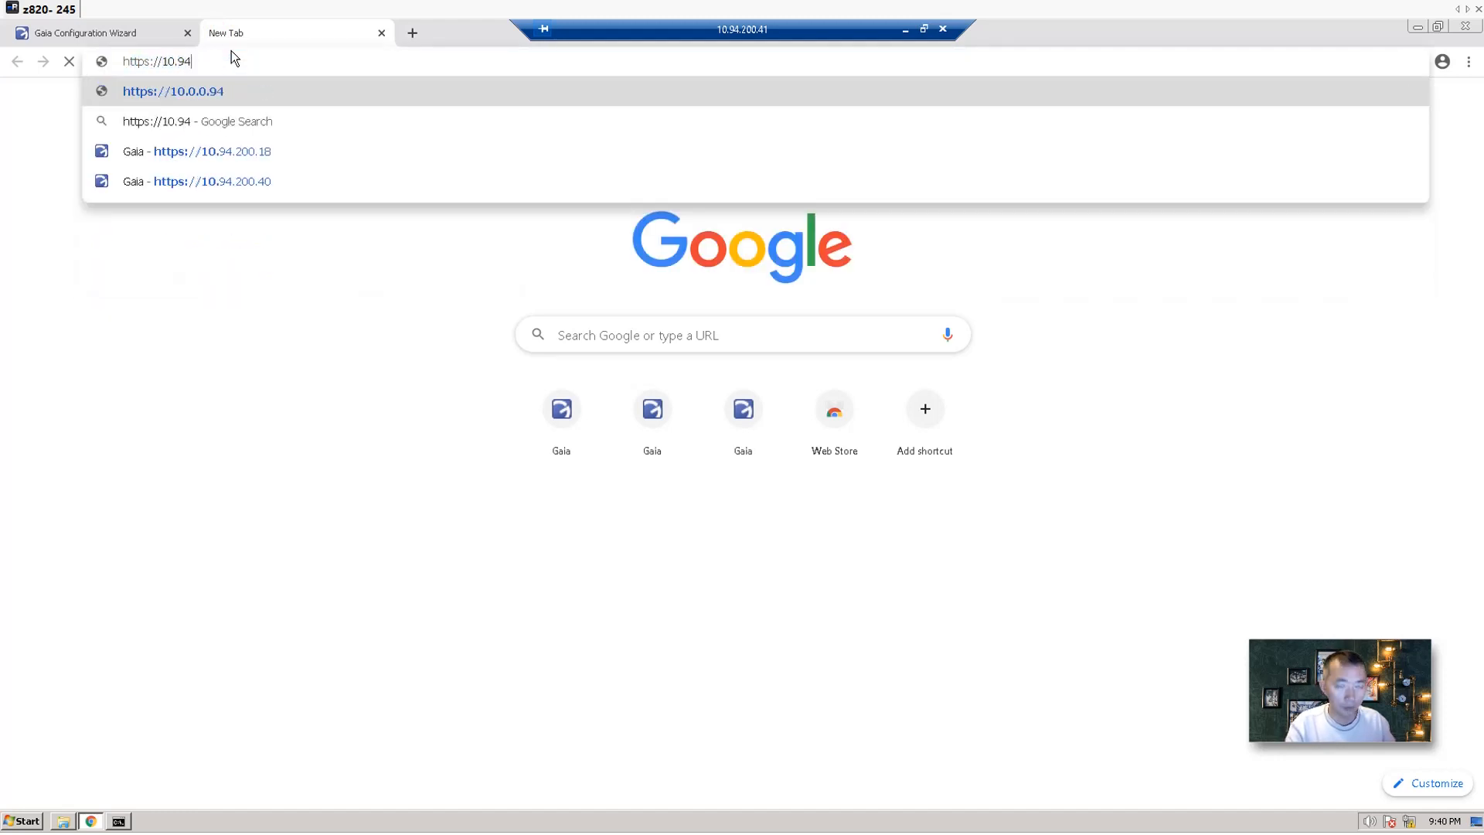
pyautogui.write('.200.19')
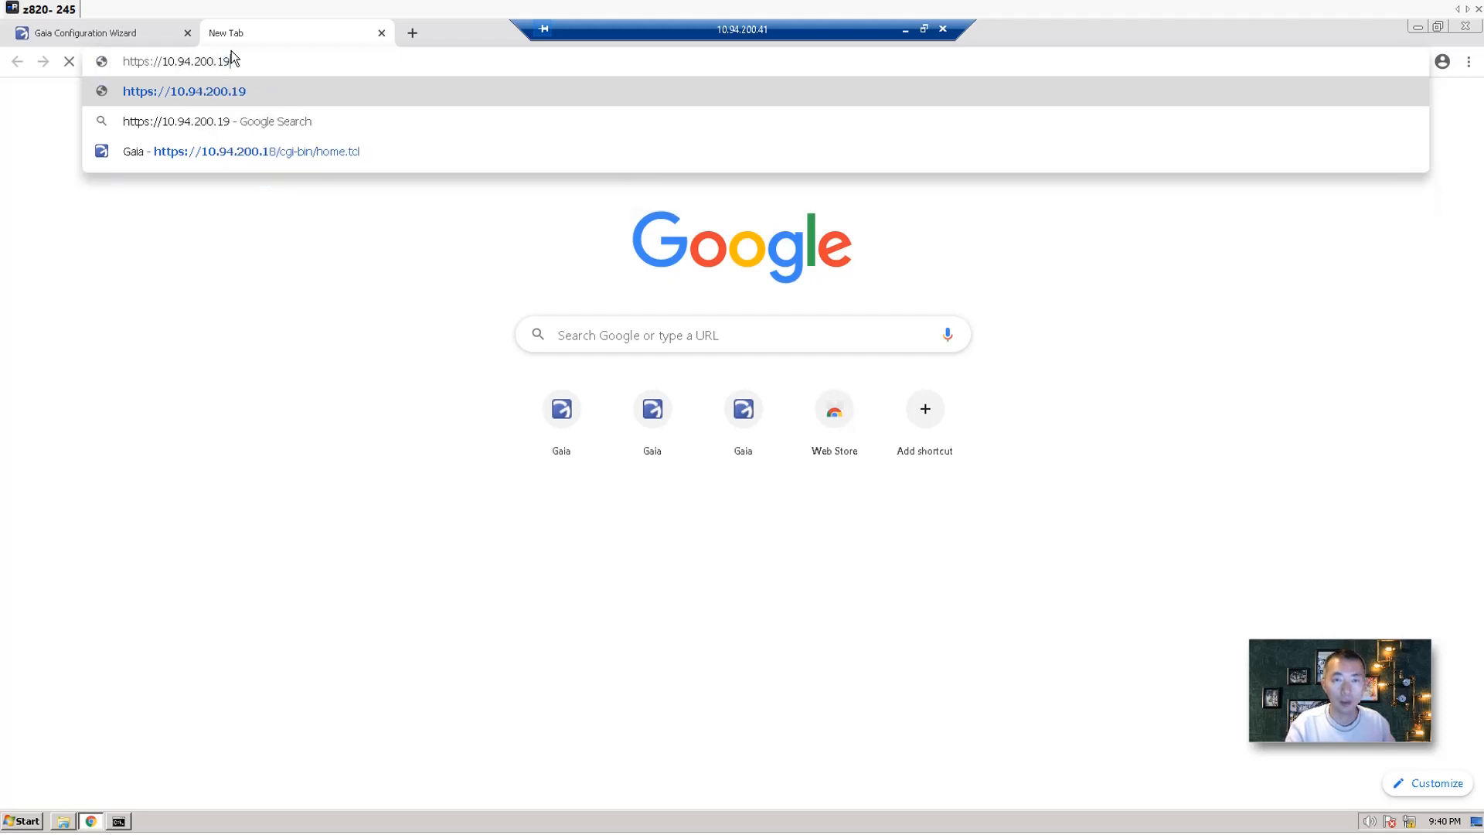
pyautogui.press('Return')
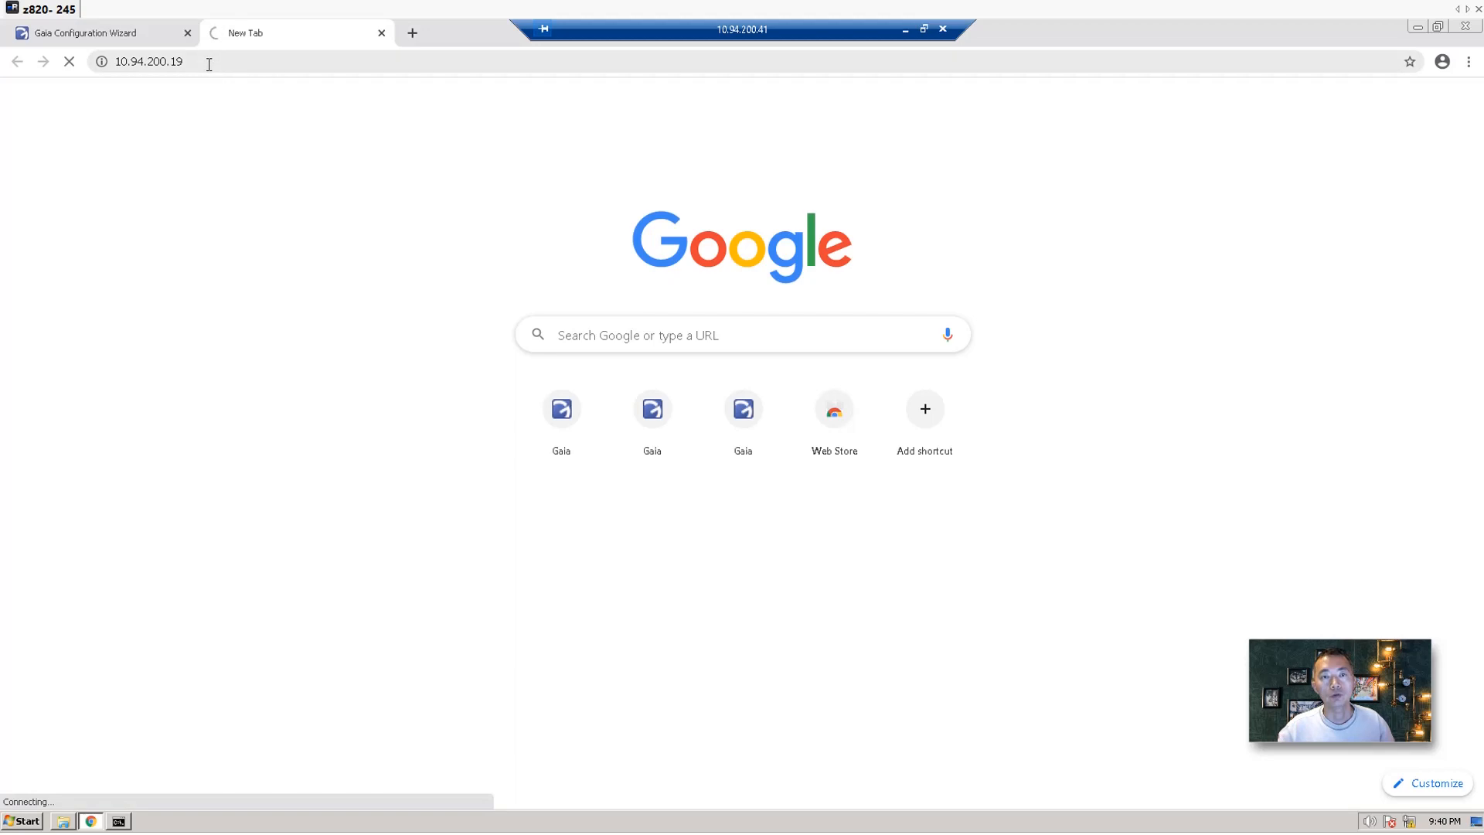
pyautogui.click(149, 40)
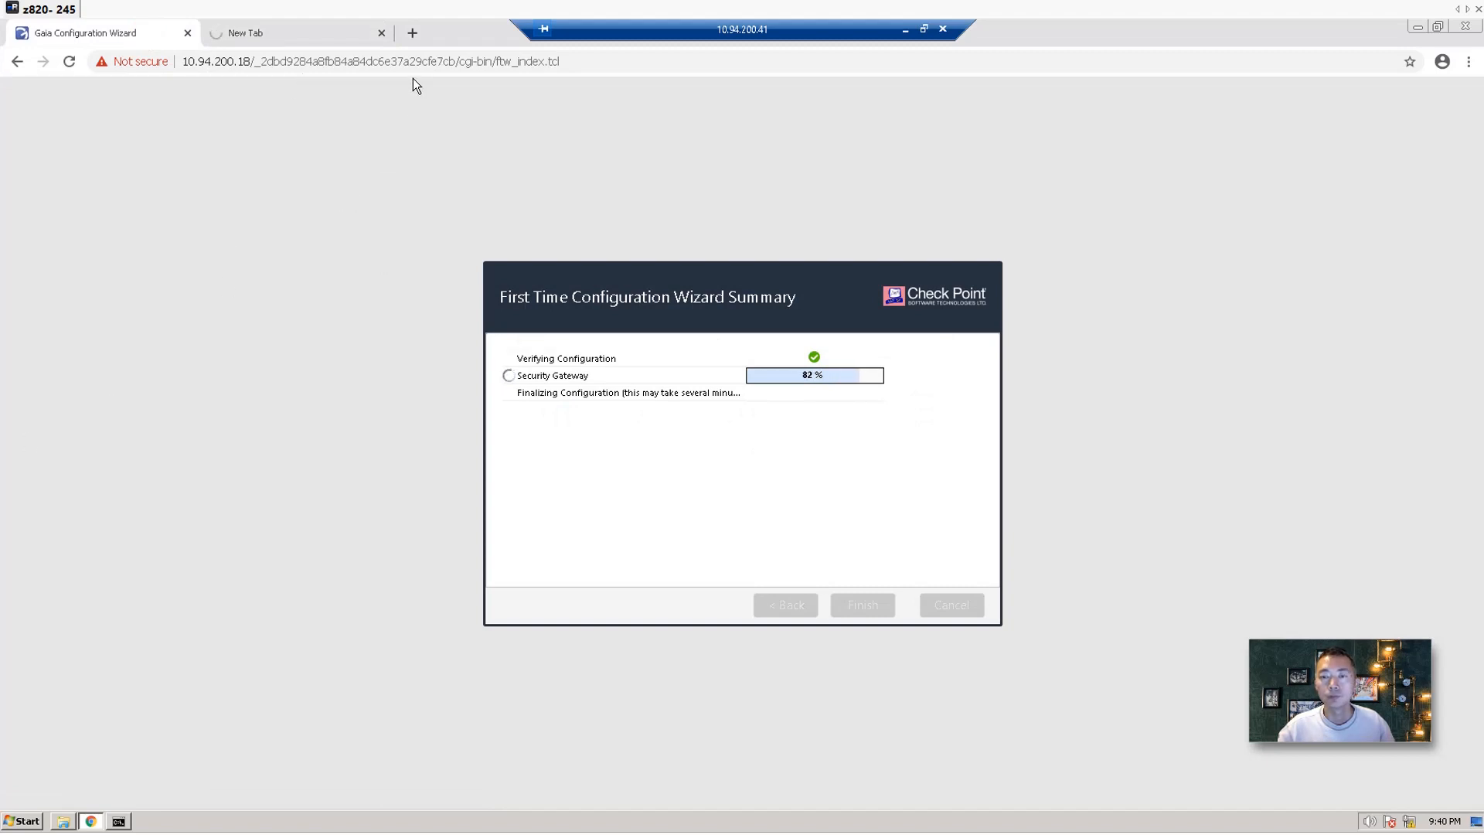
pyautogui.click(304, 28)
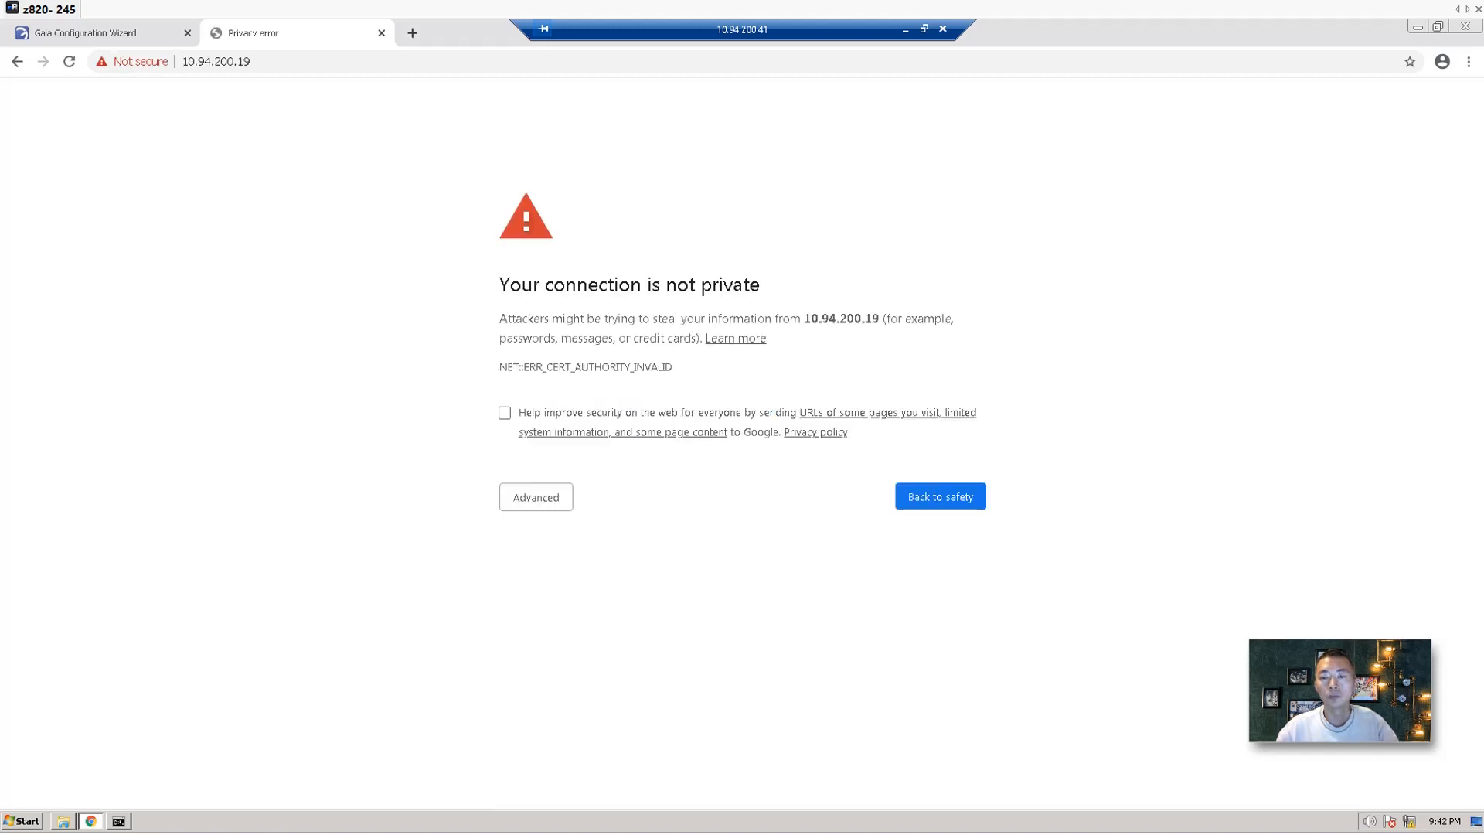
# Bypass the certificate warning and log in to 10.94.200.19 with the admin credentials.
pyautogui.click(526, 498)
pyautogui.click(546, 622)
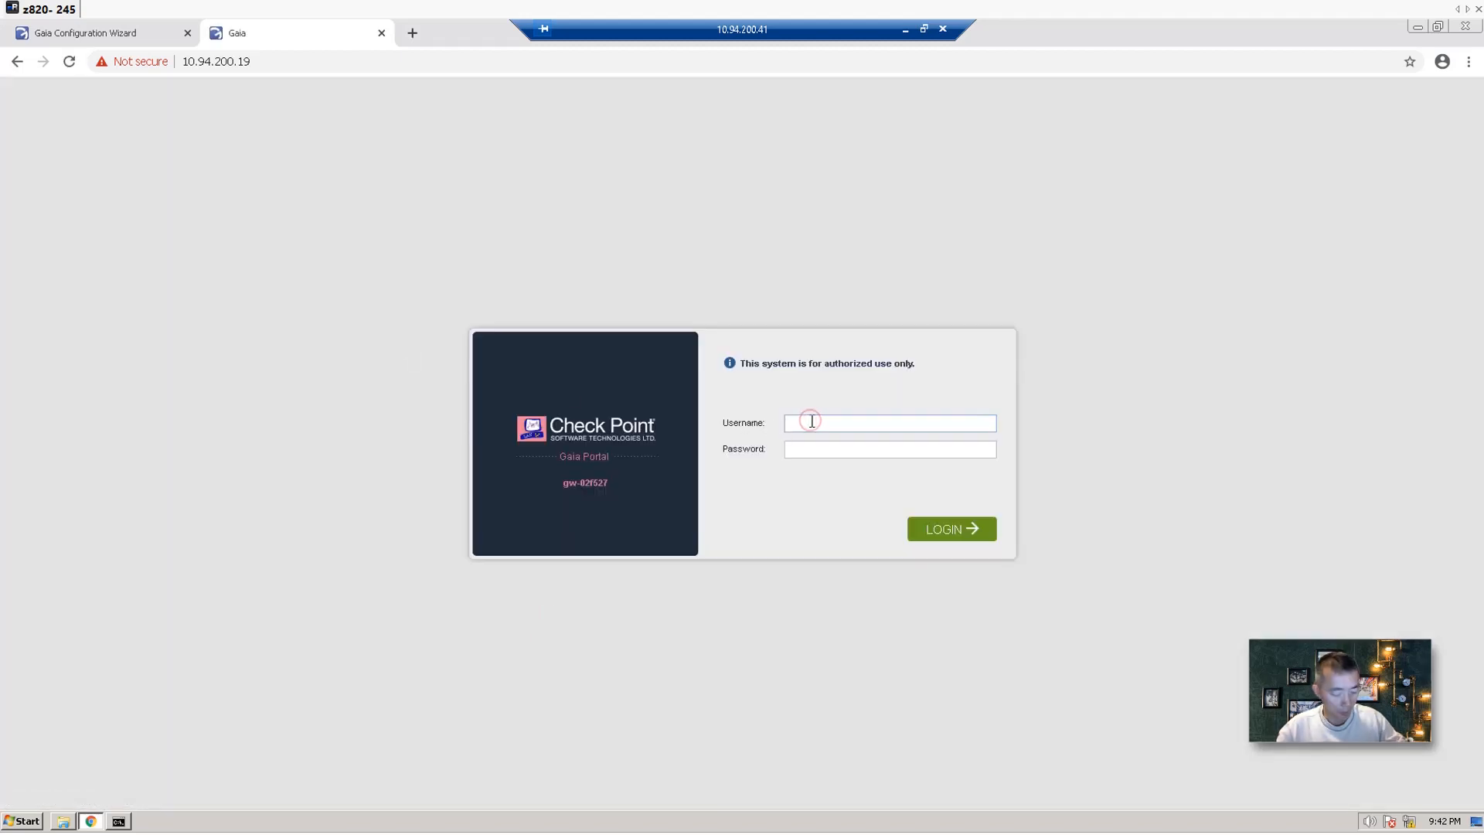
pyautogui.write('admin')
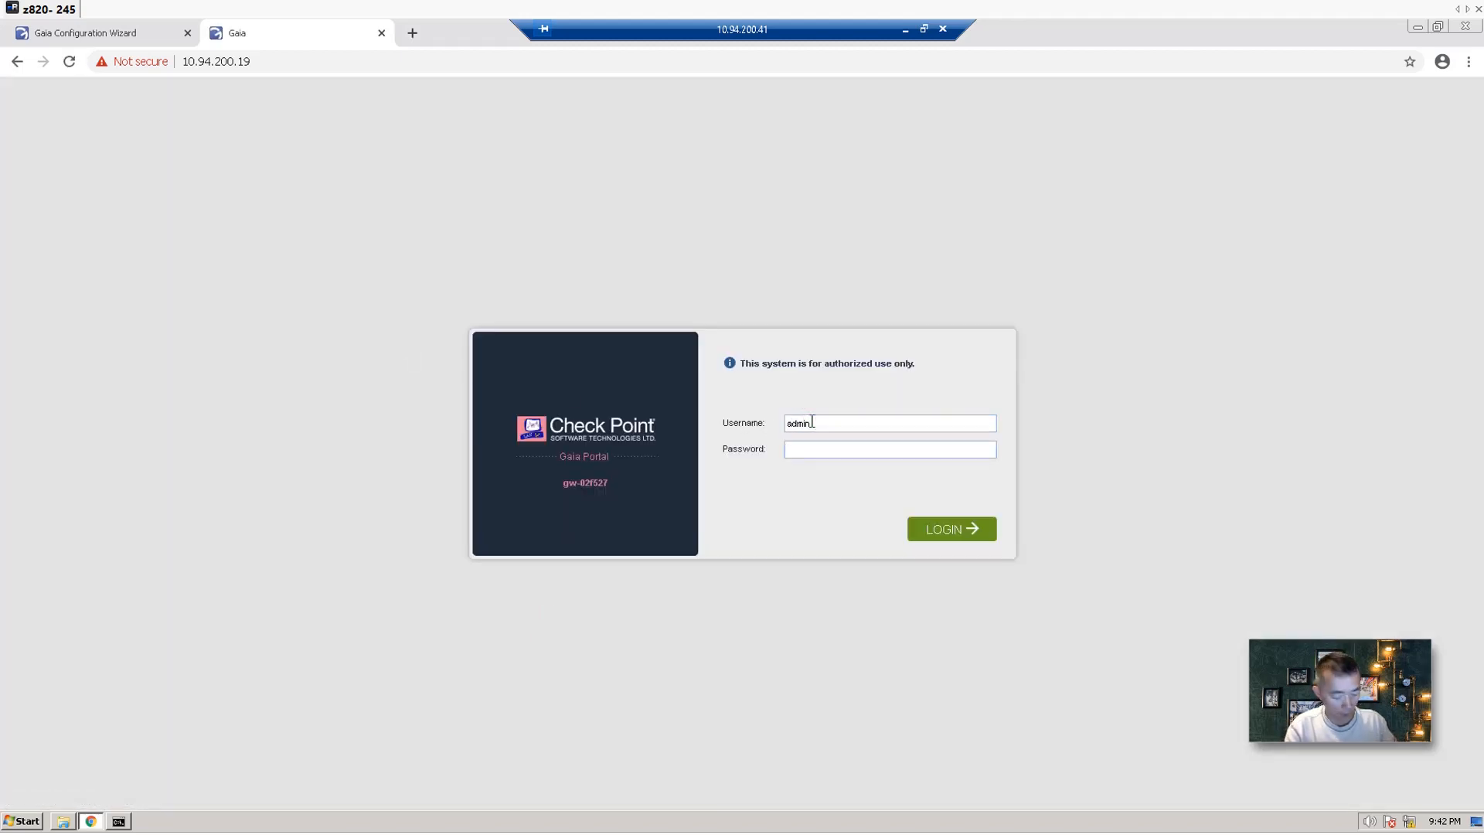
pyautogui.write('•••••••')
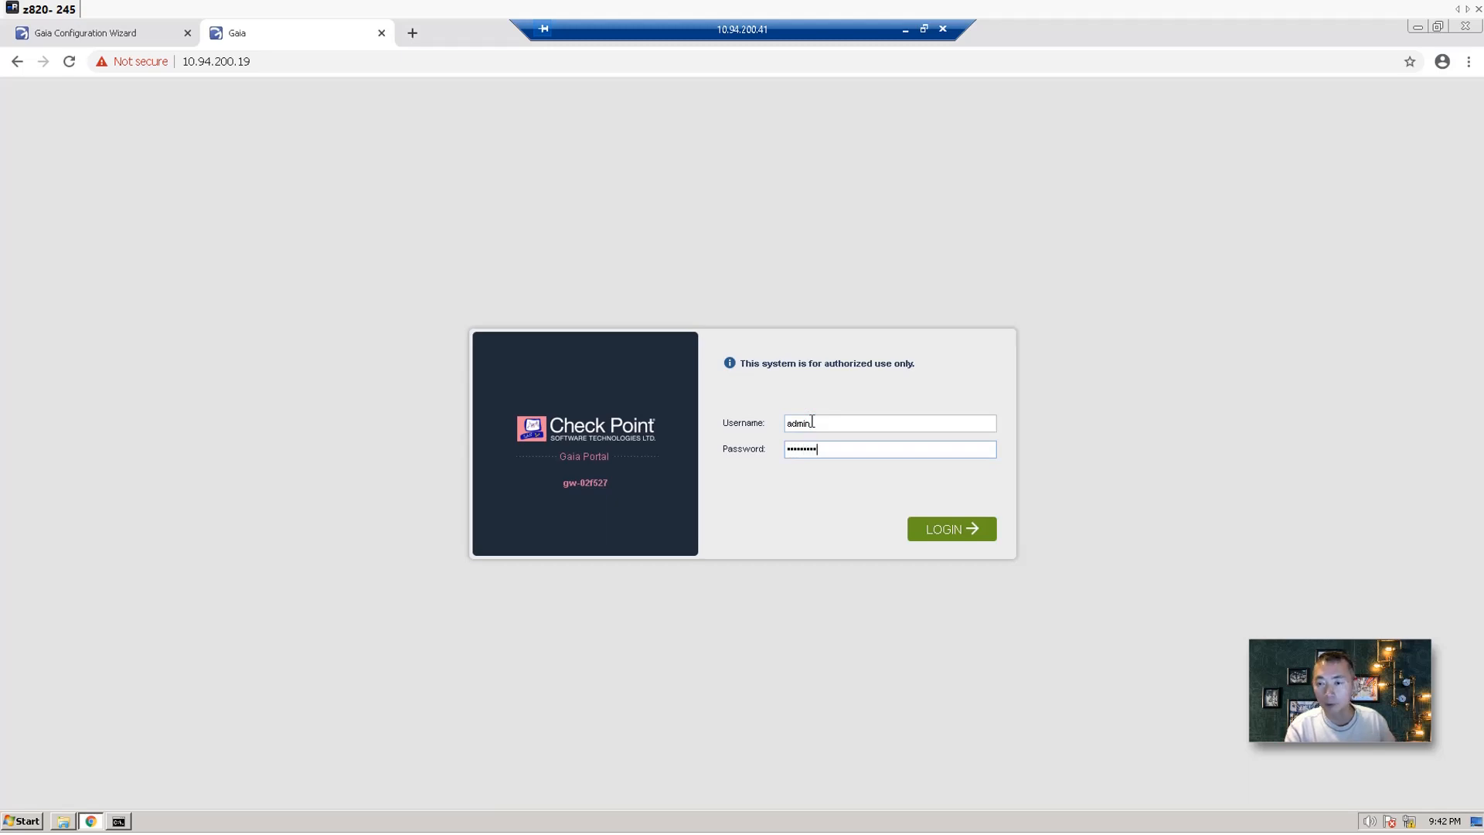
pyautogui.press('Return')
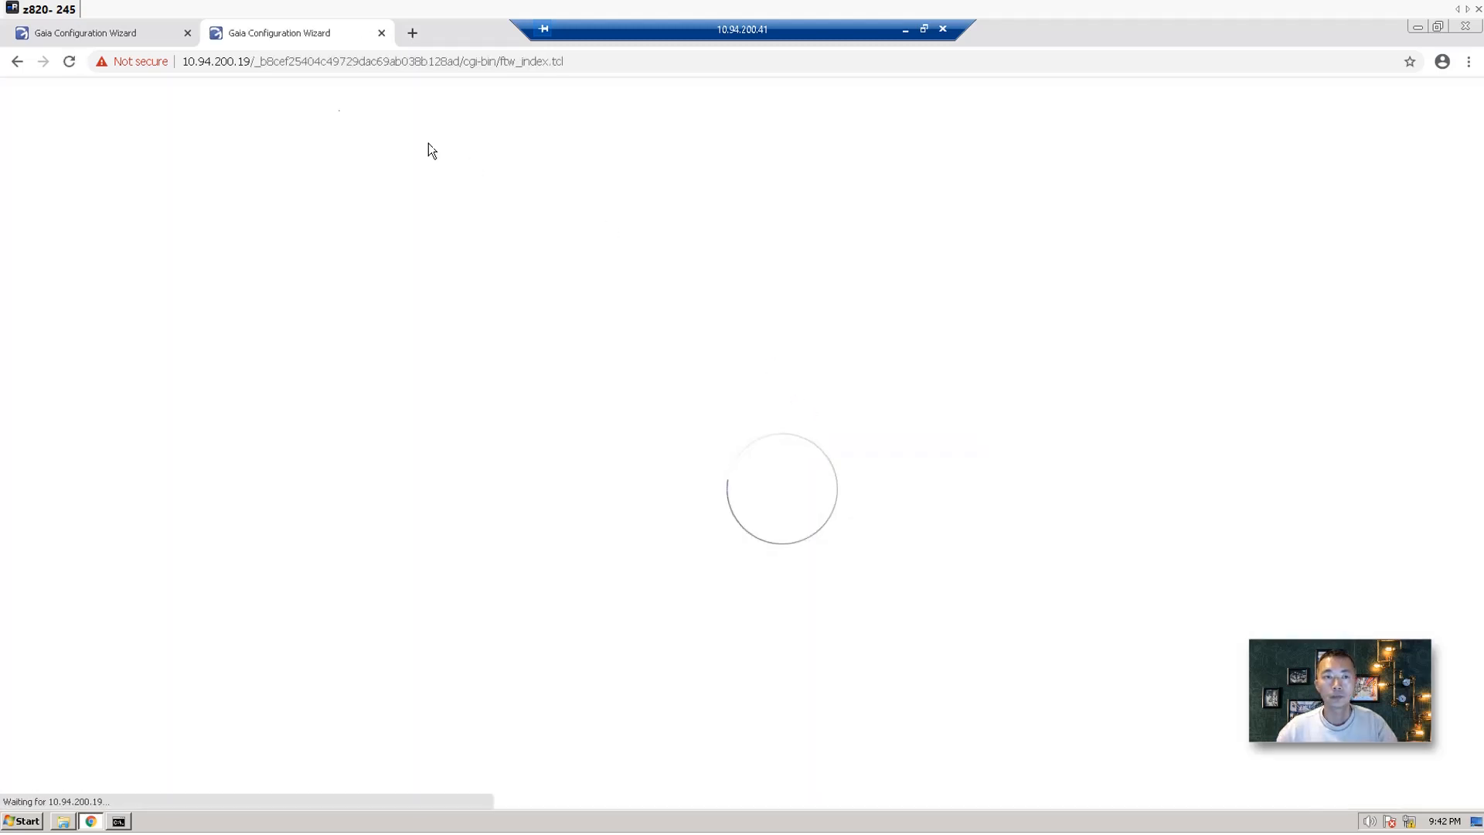
# Confirm the reboot of the first gateway to finish its setup.
pyautogui.click(152, 36)
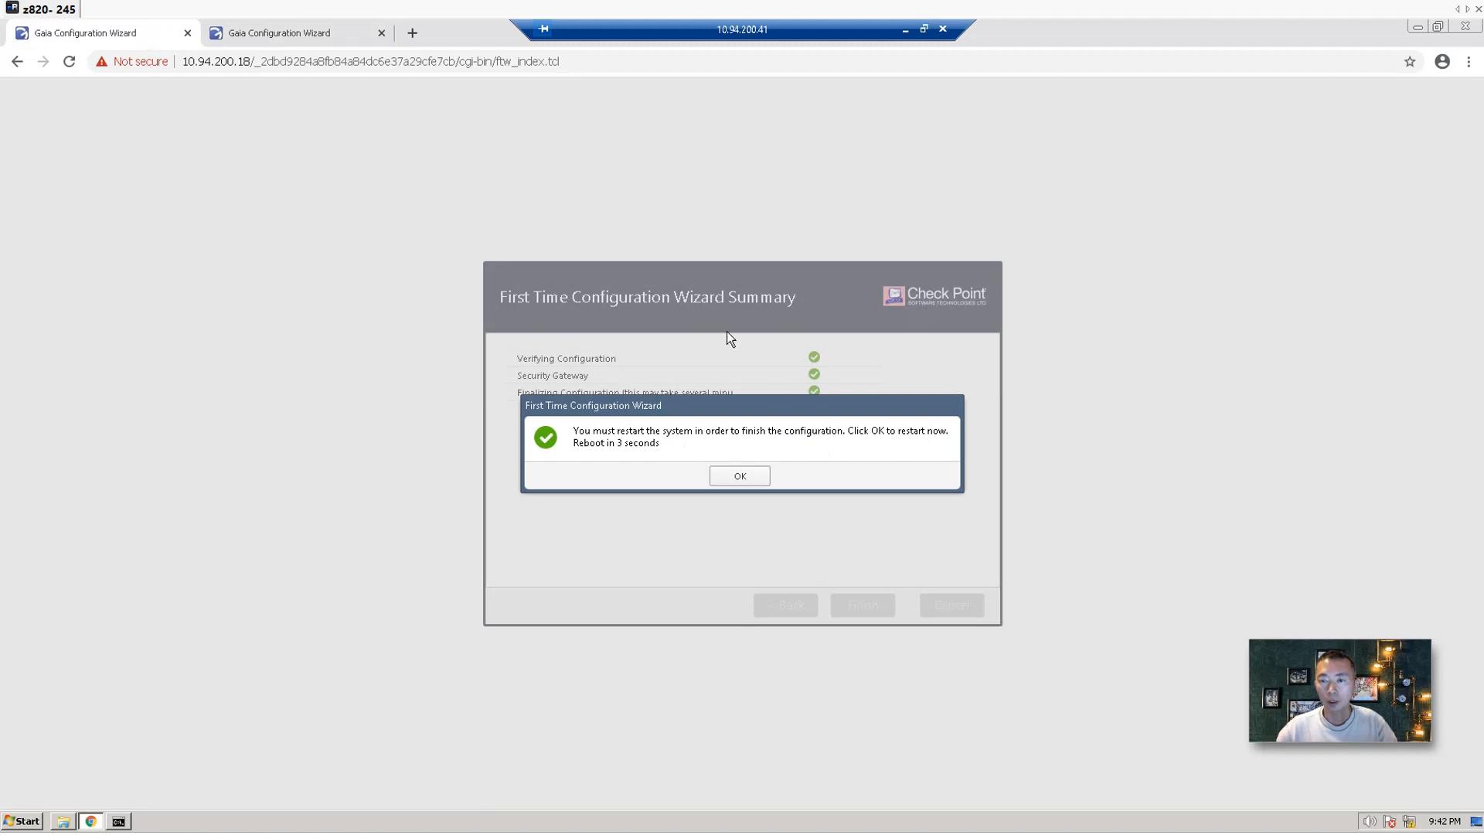
pyautogui.click(752, 479)
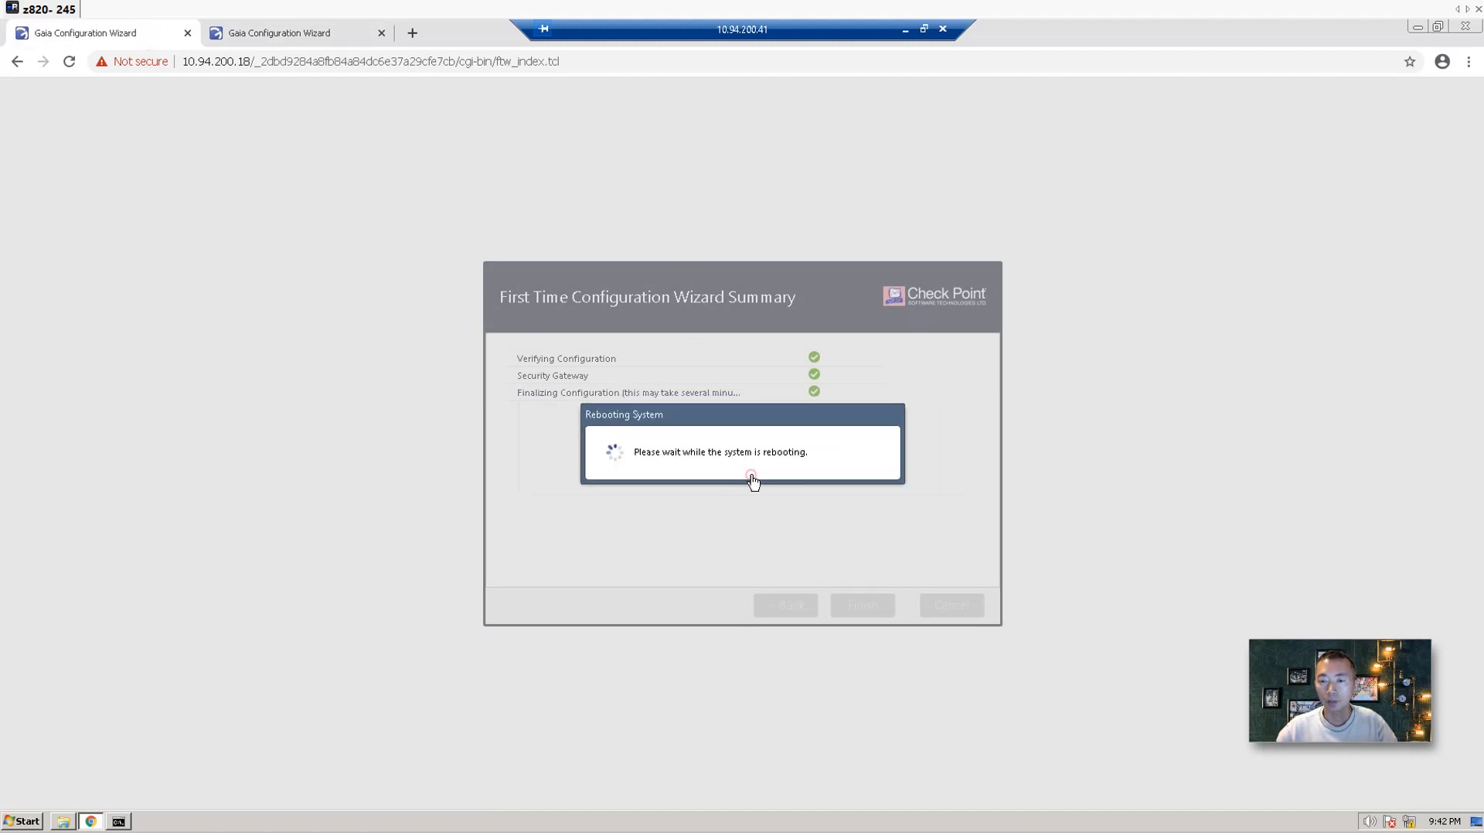
pyautogui.click(323, 32)
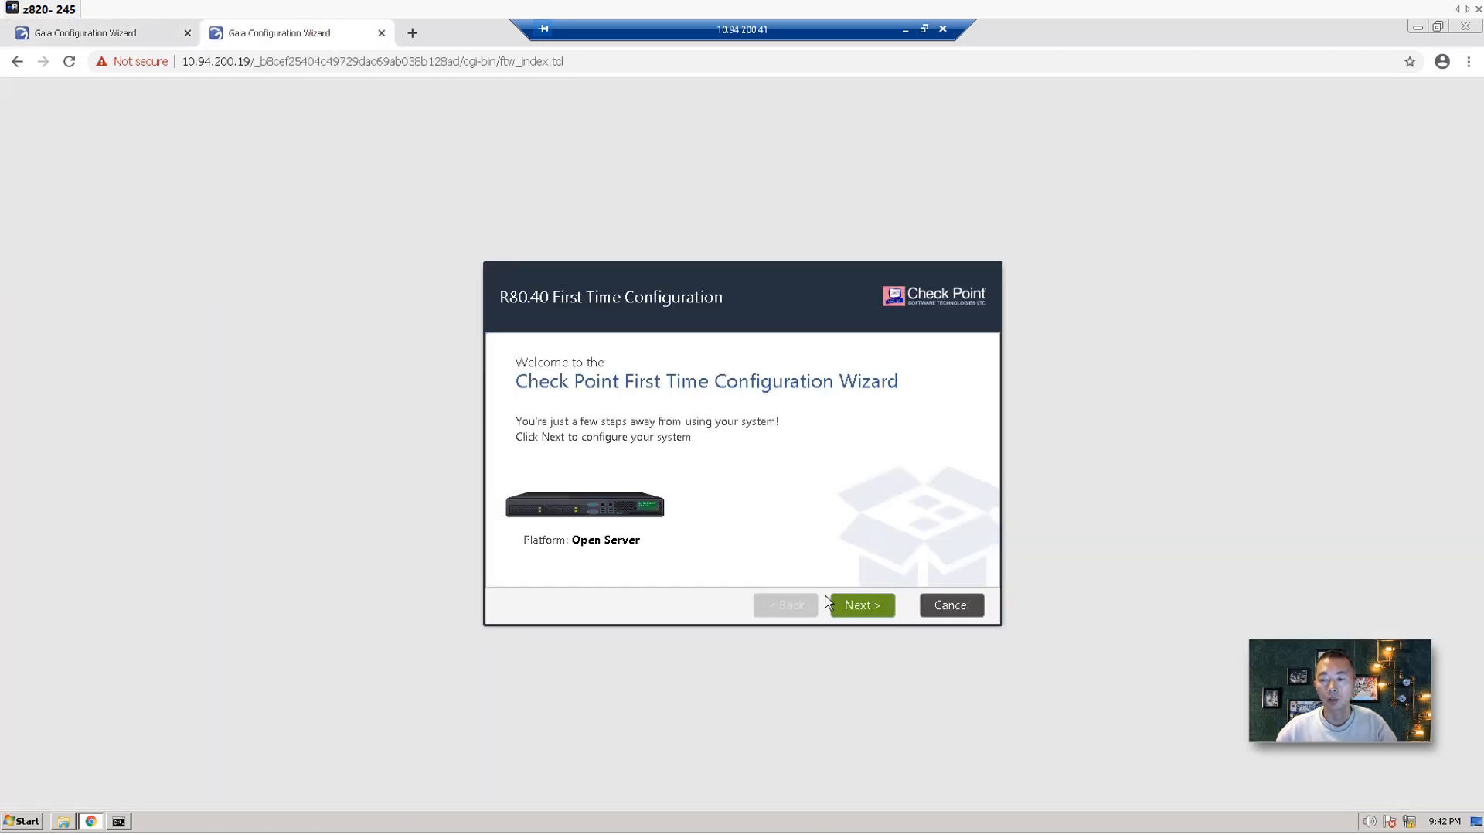
# Advance past the Welcome, Deployment Options and Management Connection pages.
pyautogui.click(868, 607)
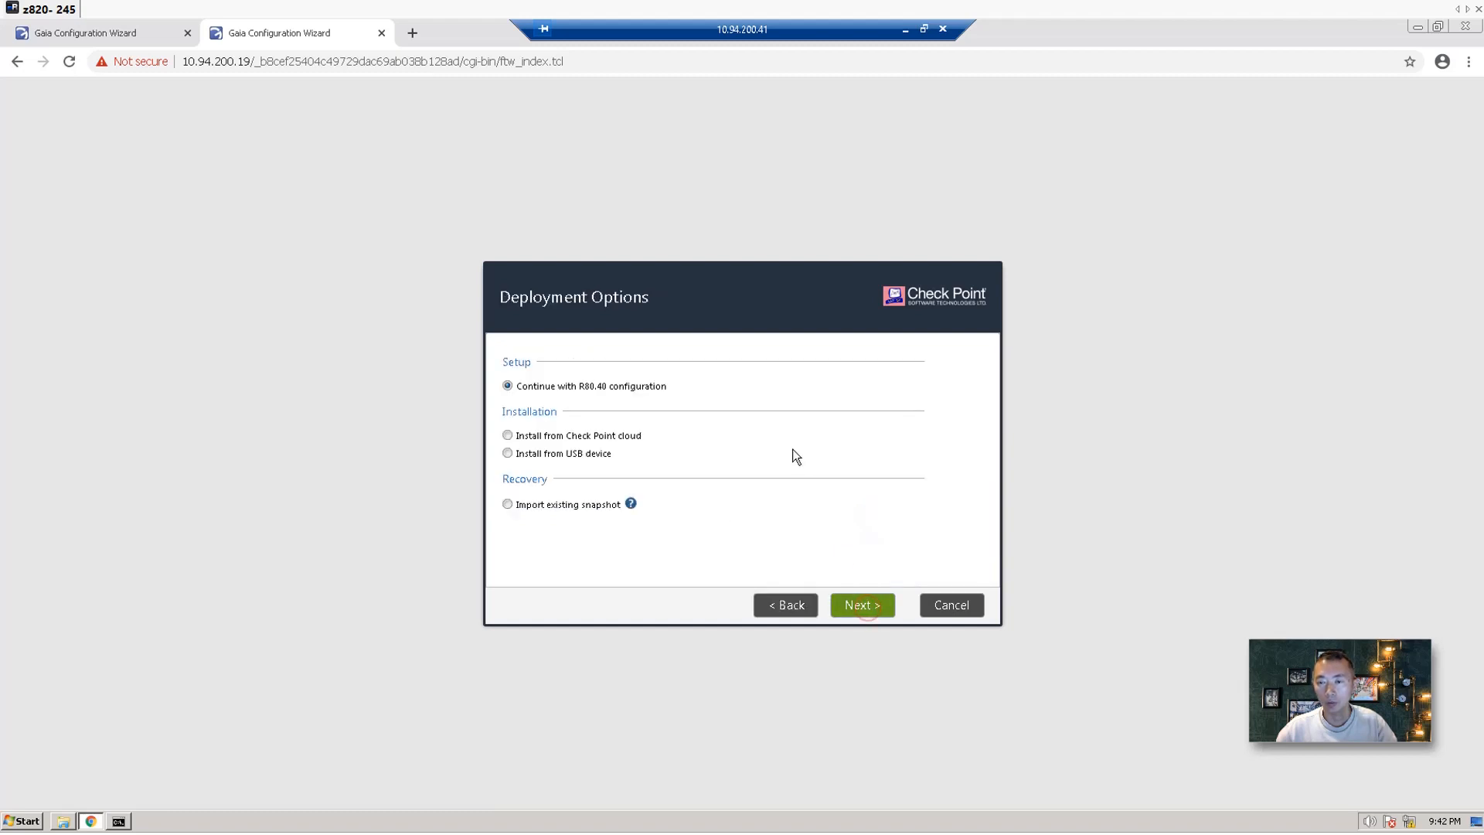
pyautogui.click(865, 607)
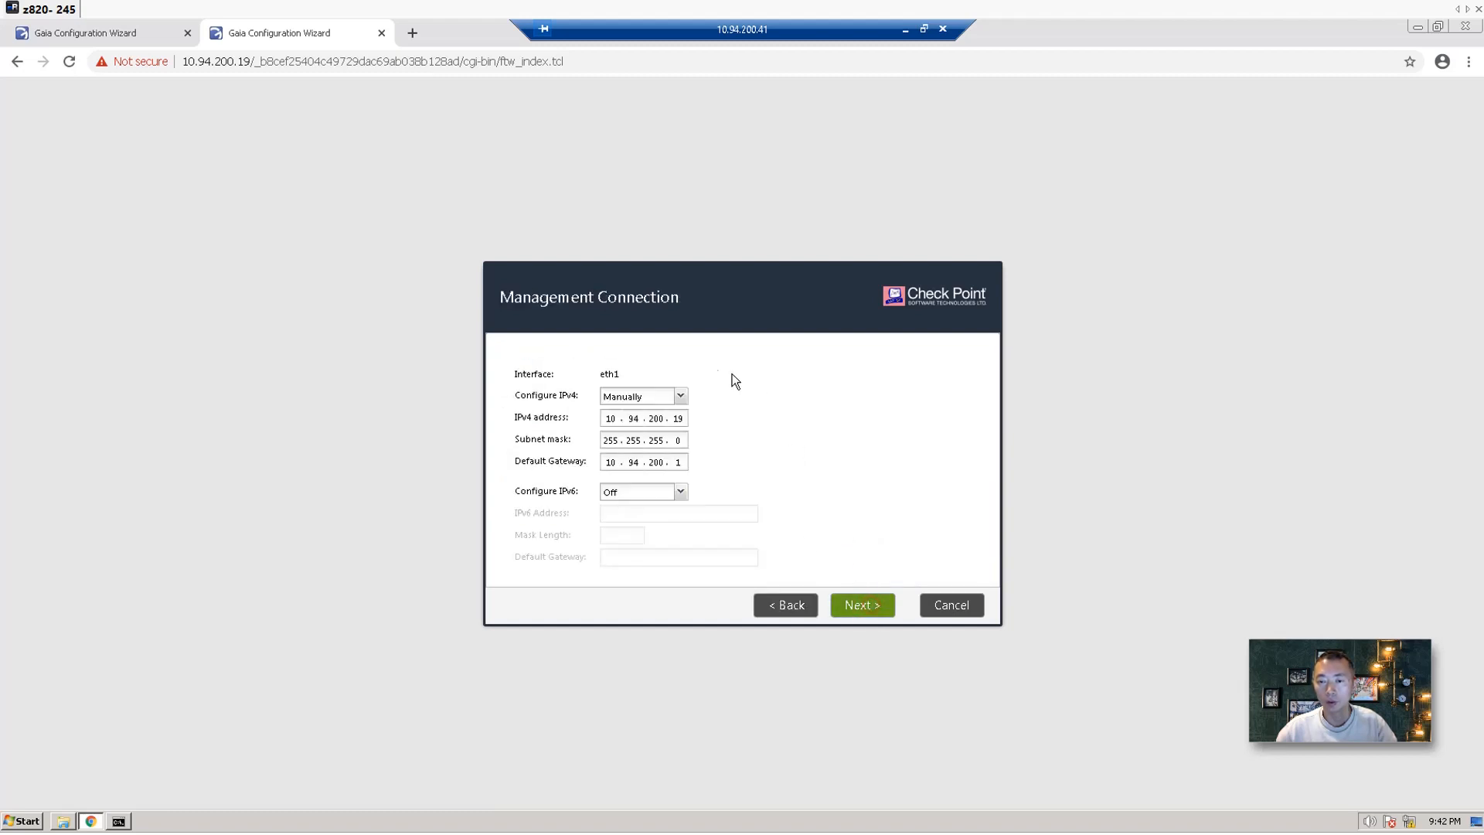
pyautogui.click(869, 607)
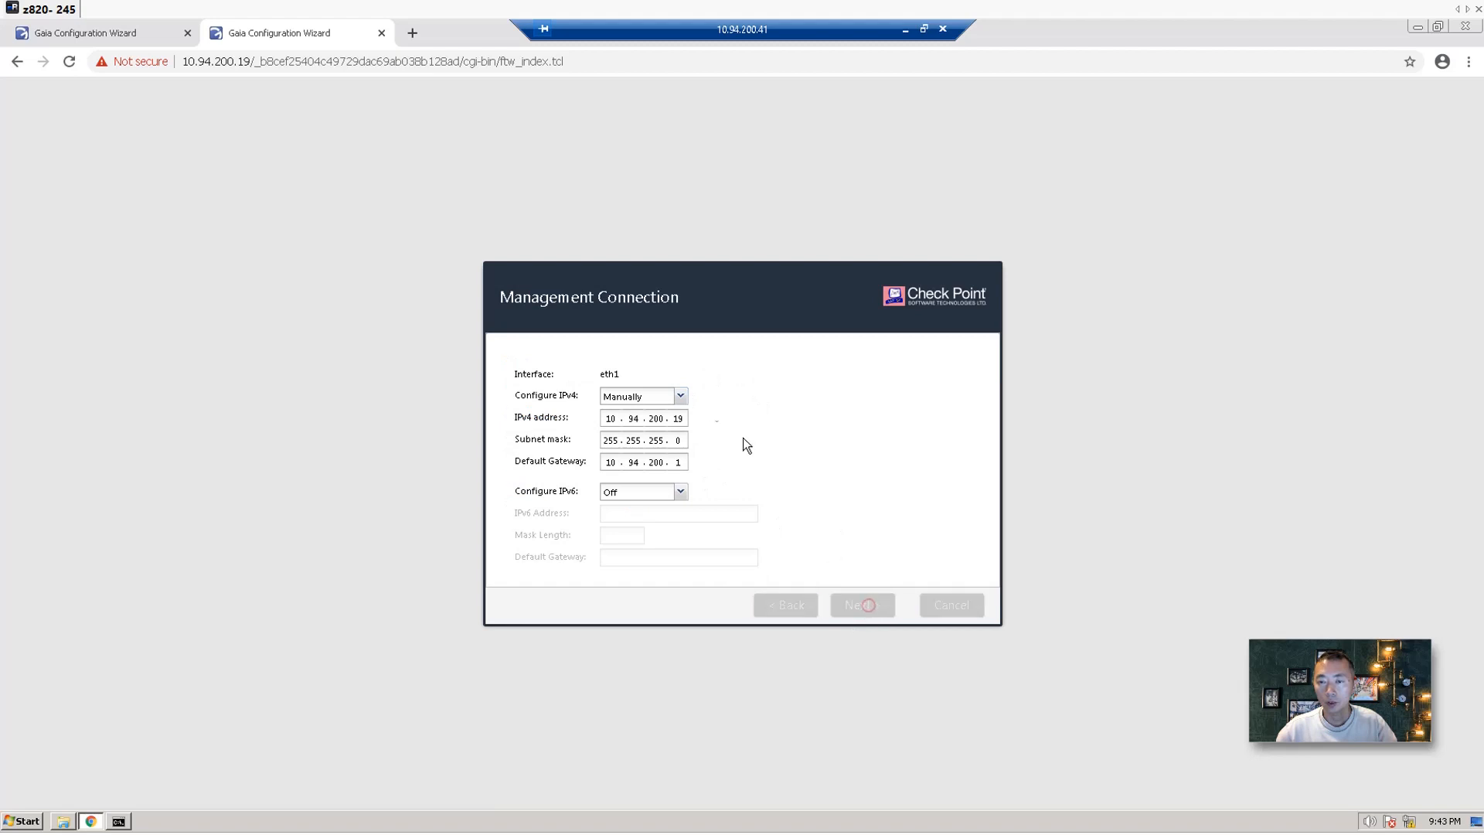
# Set the internet interface to eth0 with manual IPv4 192.168.2.19 / 255.255.255.0.
pyautogui.click(678, 403)
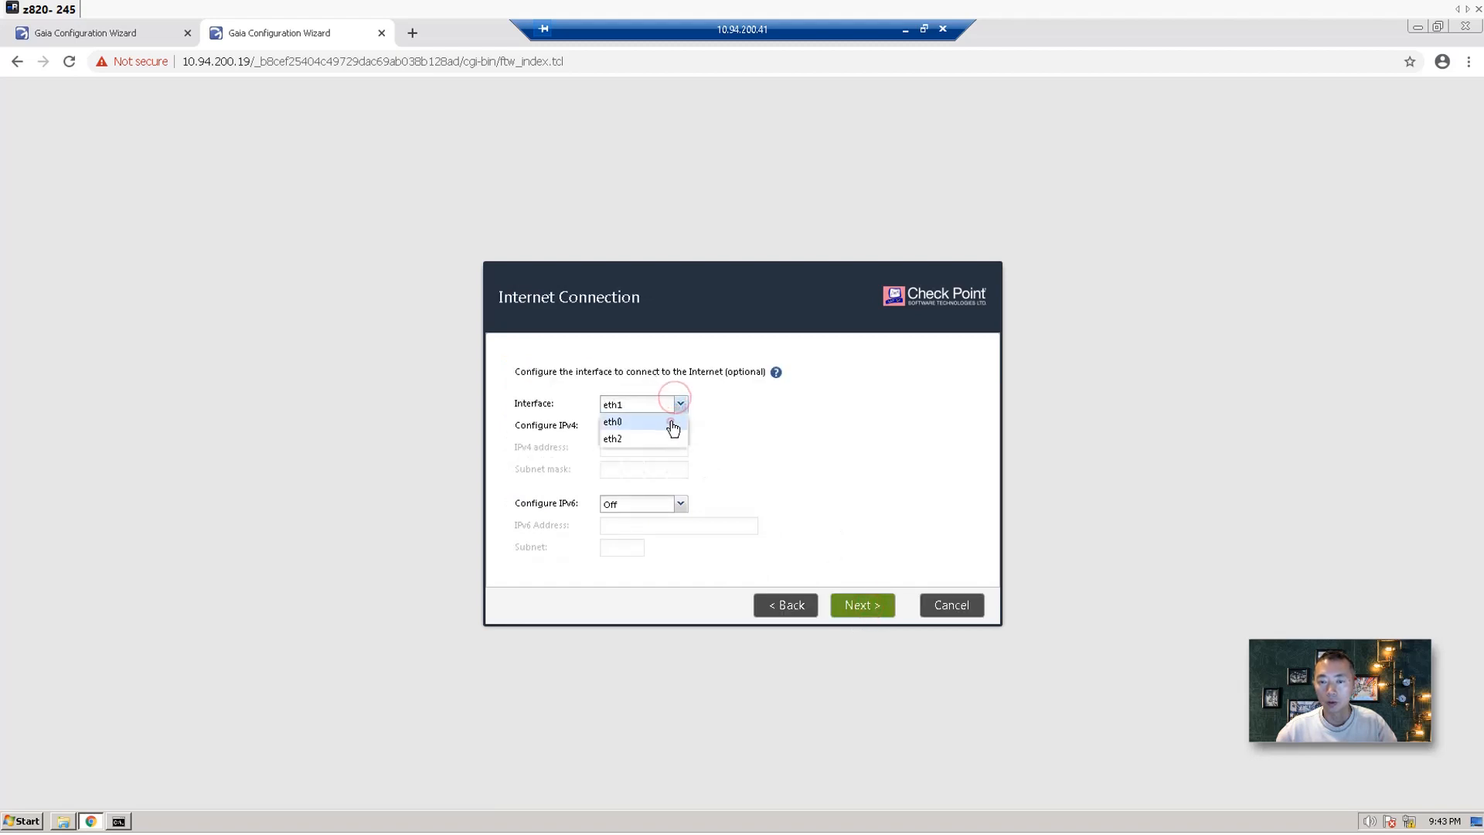
pyautogui.click(669, 423)
pyautogui.click(637, 428)
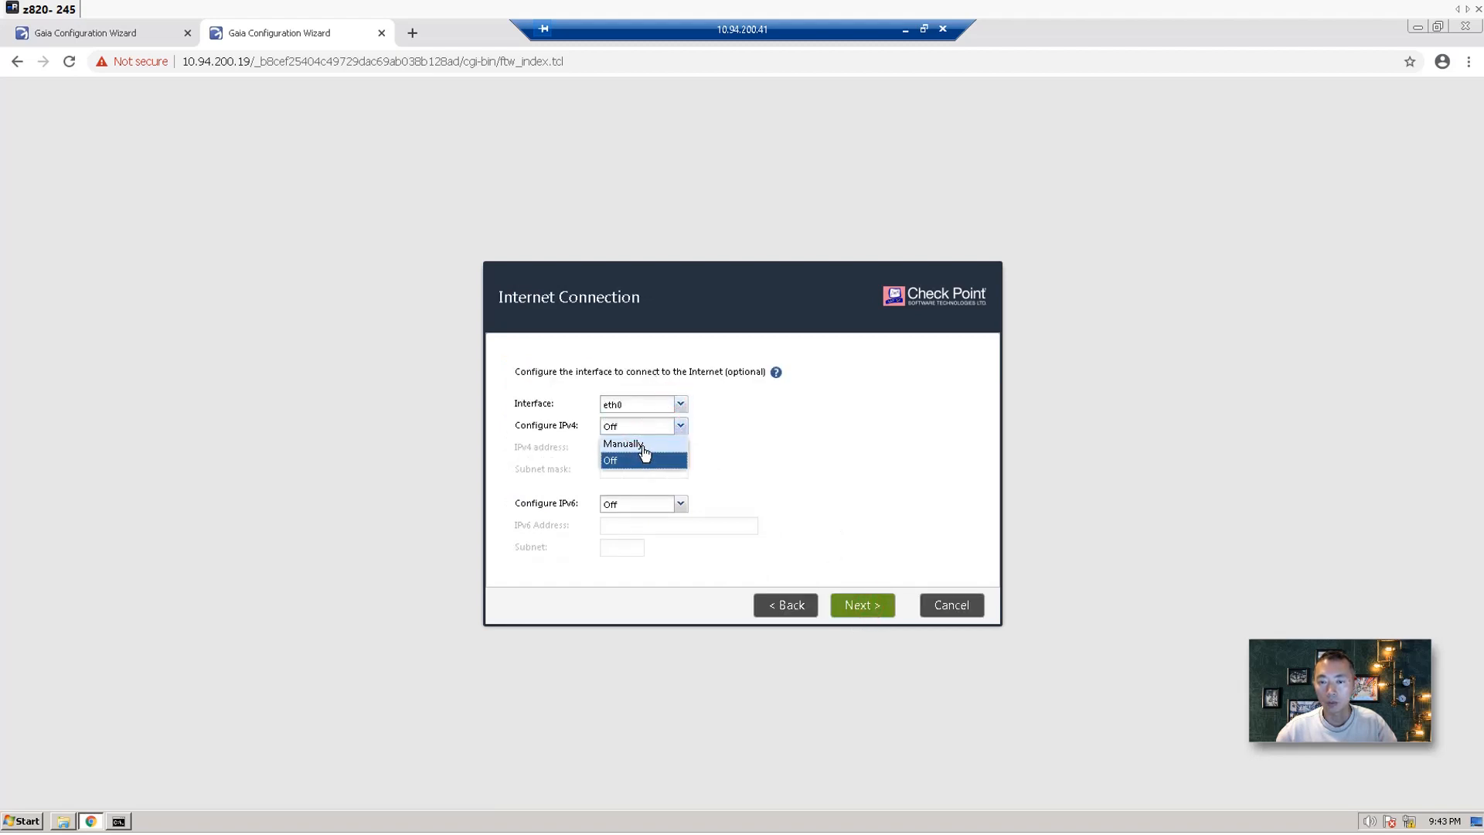
pyautogui.click(630, 444)
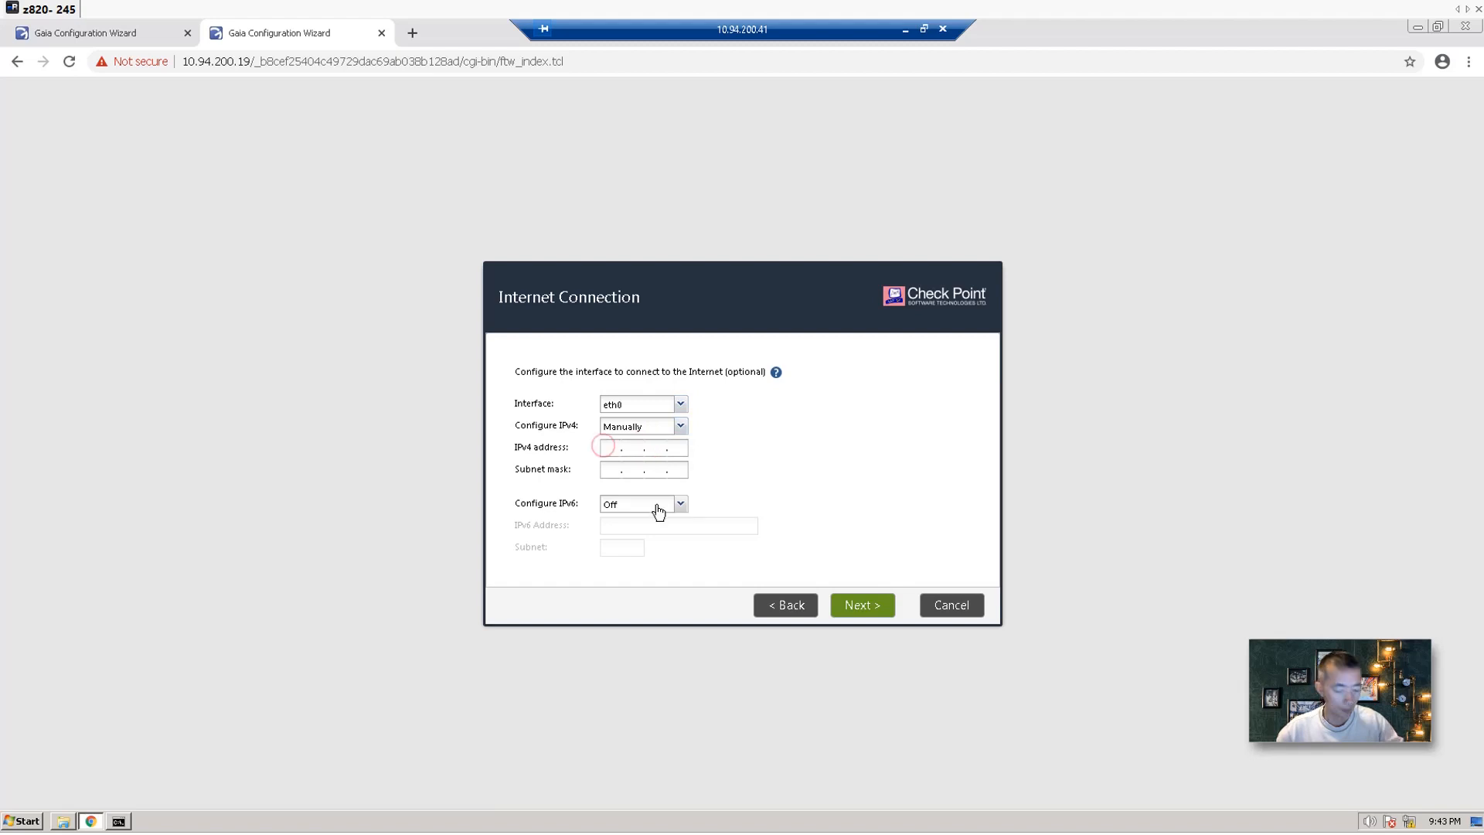
pyautogui.write('192.168.2.19')
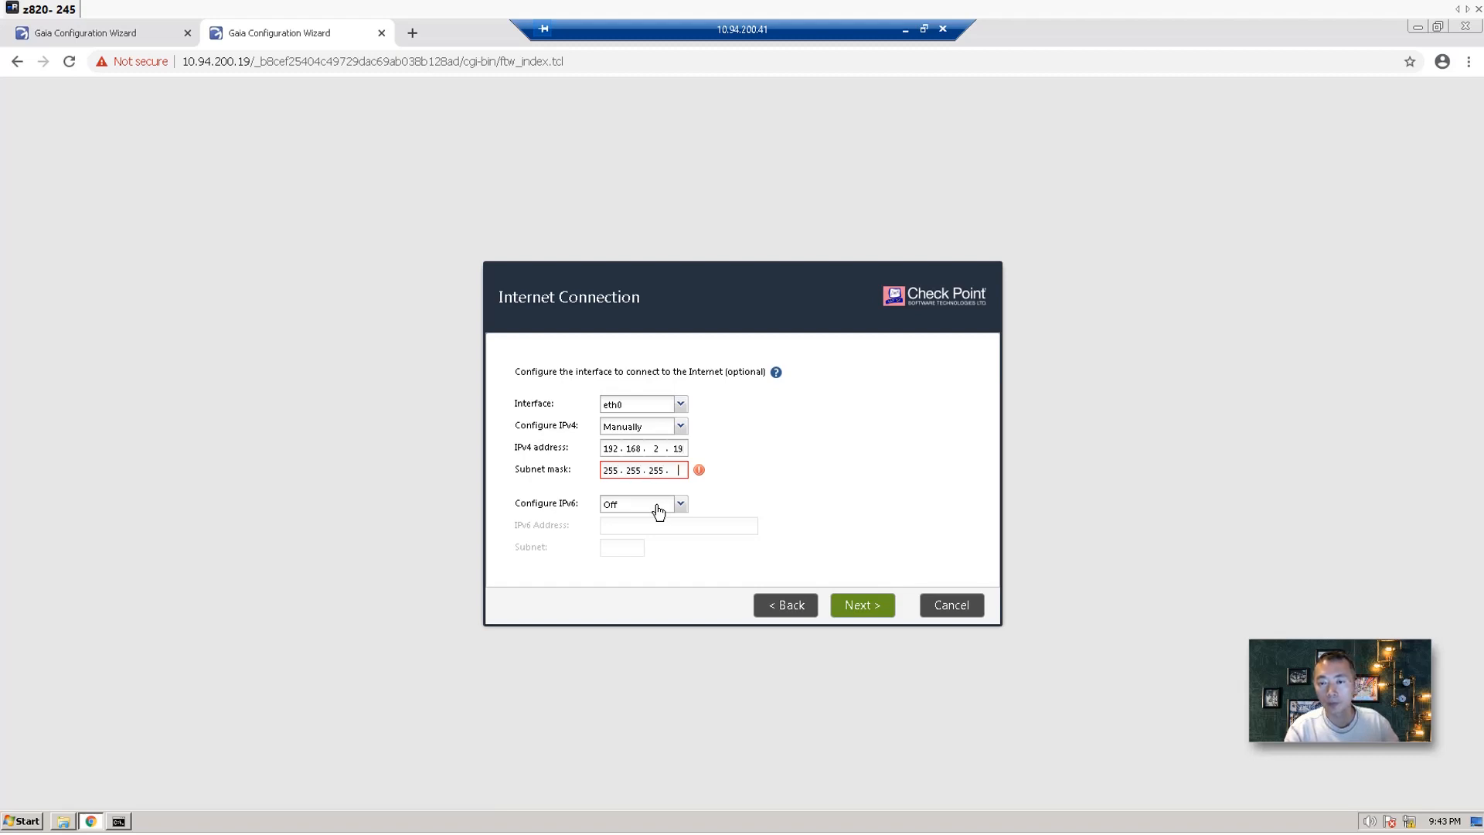
pyautogui.write('0')
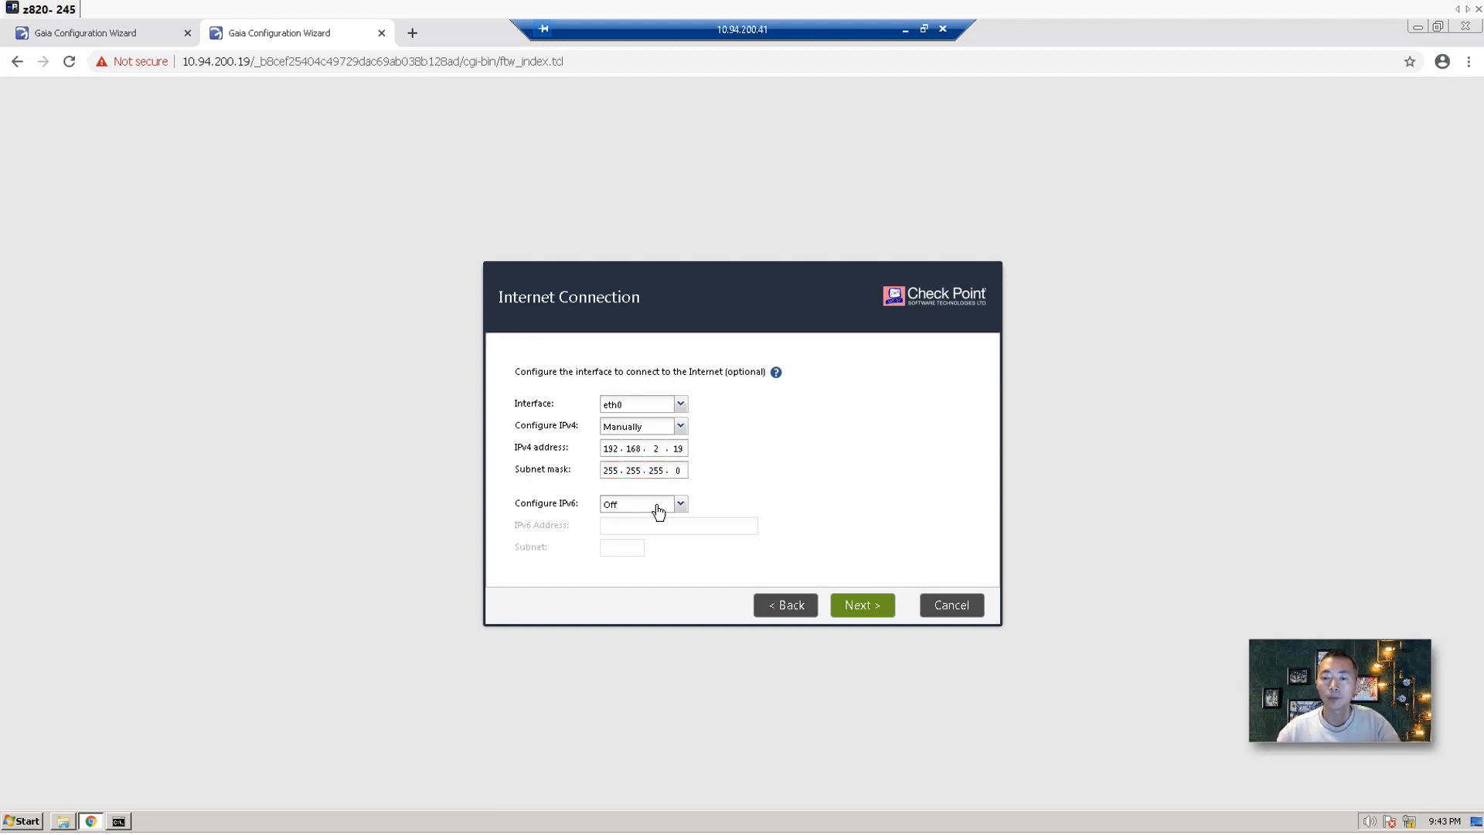
pyautogui.click(864, 608)
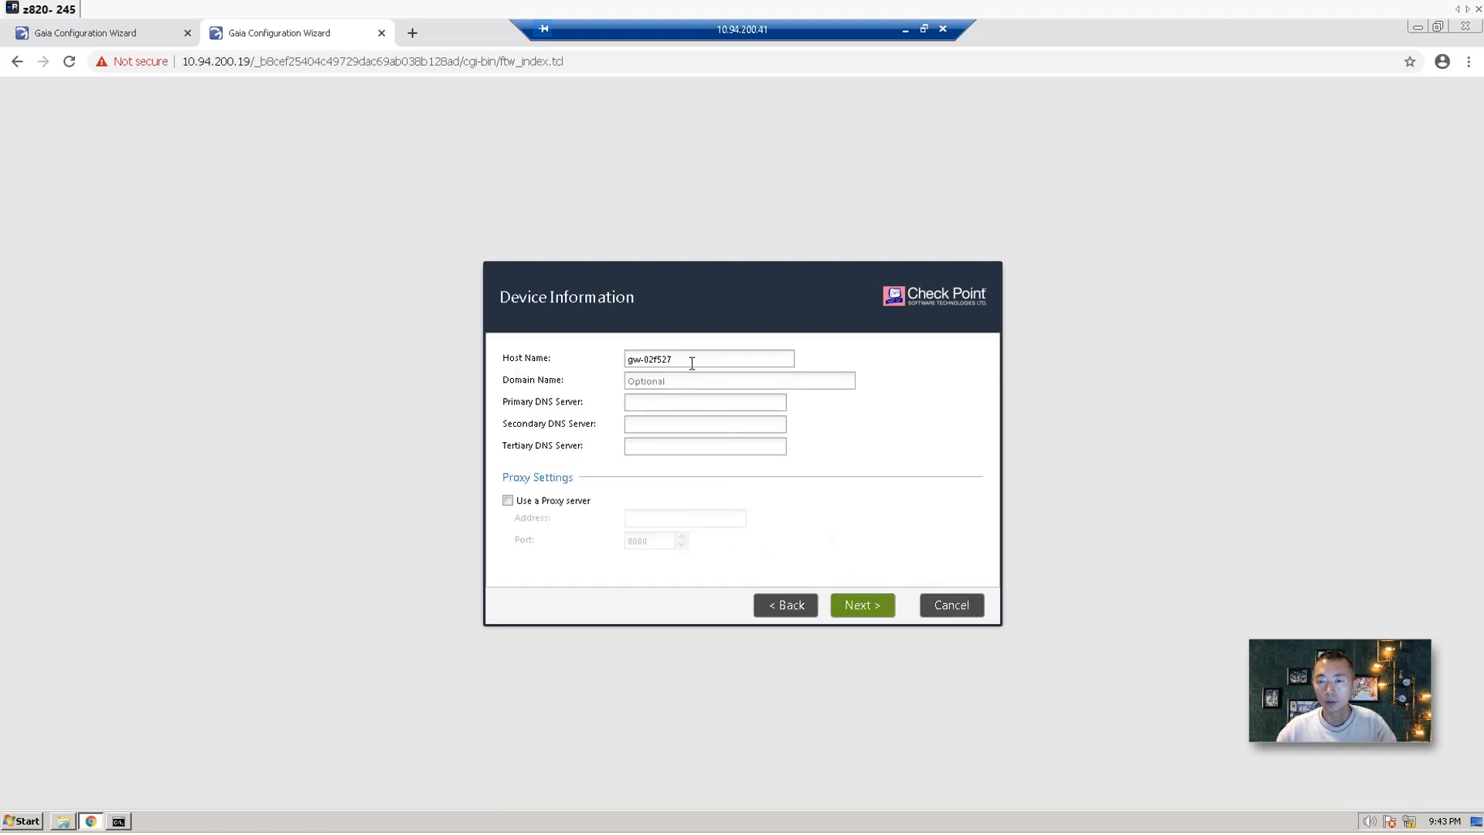
# Name the device CP-FW2 with DNS servers 8.8.8.8, 8.8.4.4 and 1.1.1.1.
pyautogui.tripleClick(692, 363)
pyautogui.write('CP-')
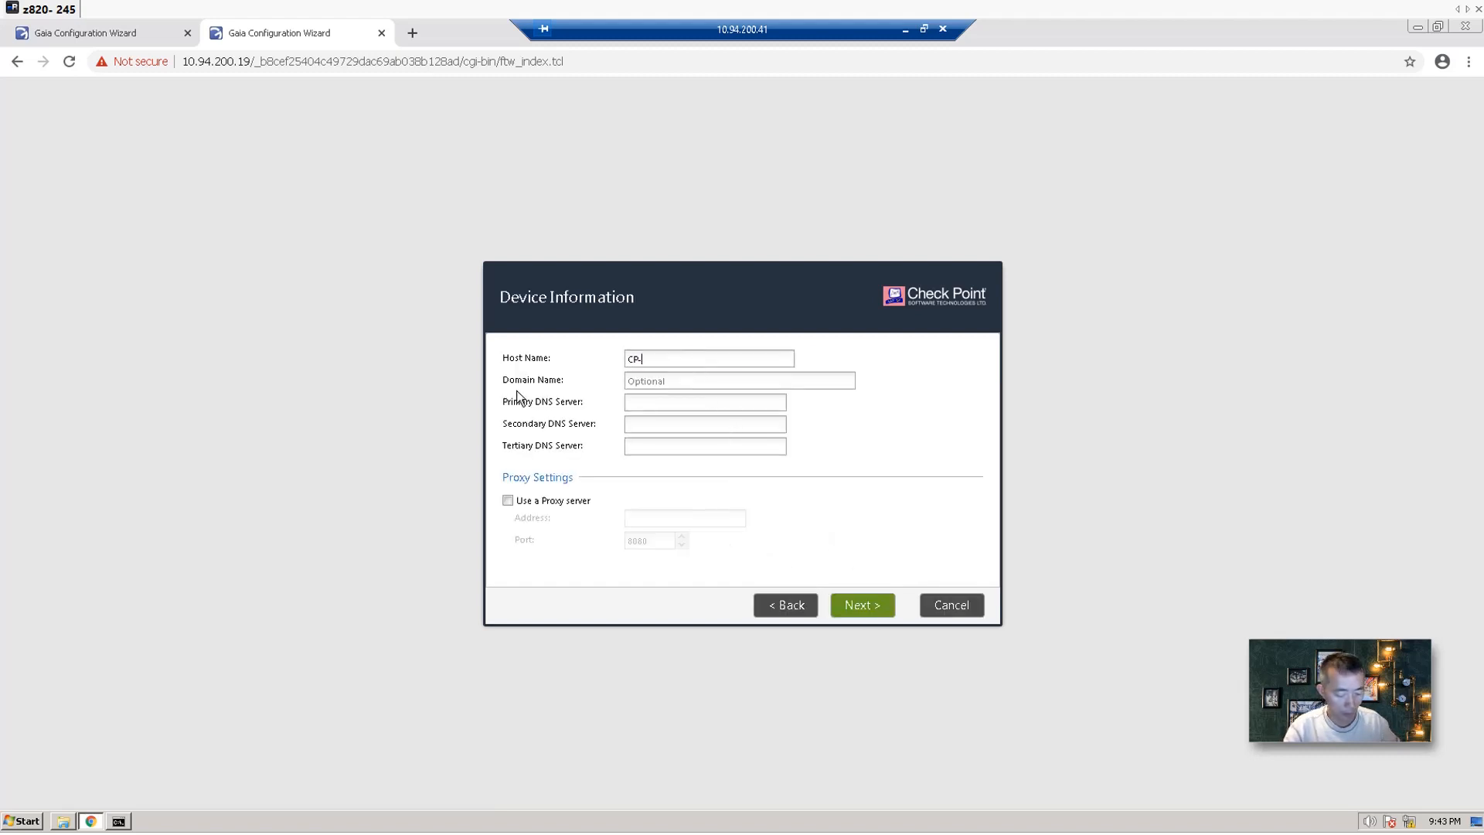
pyautogui.write('FW2')
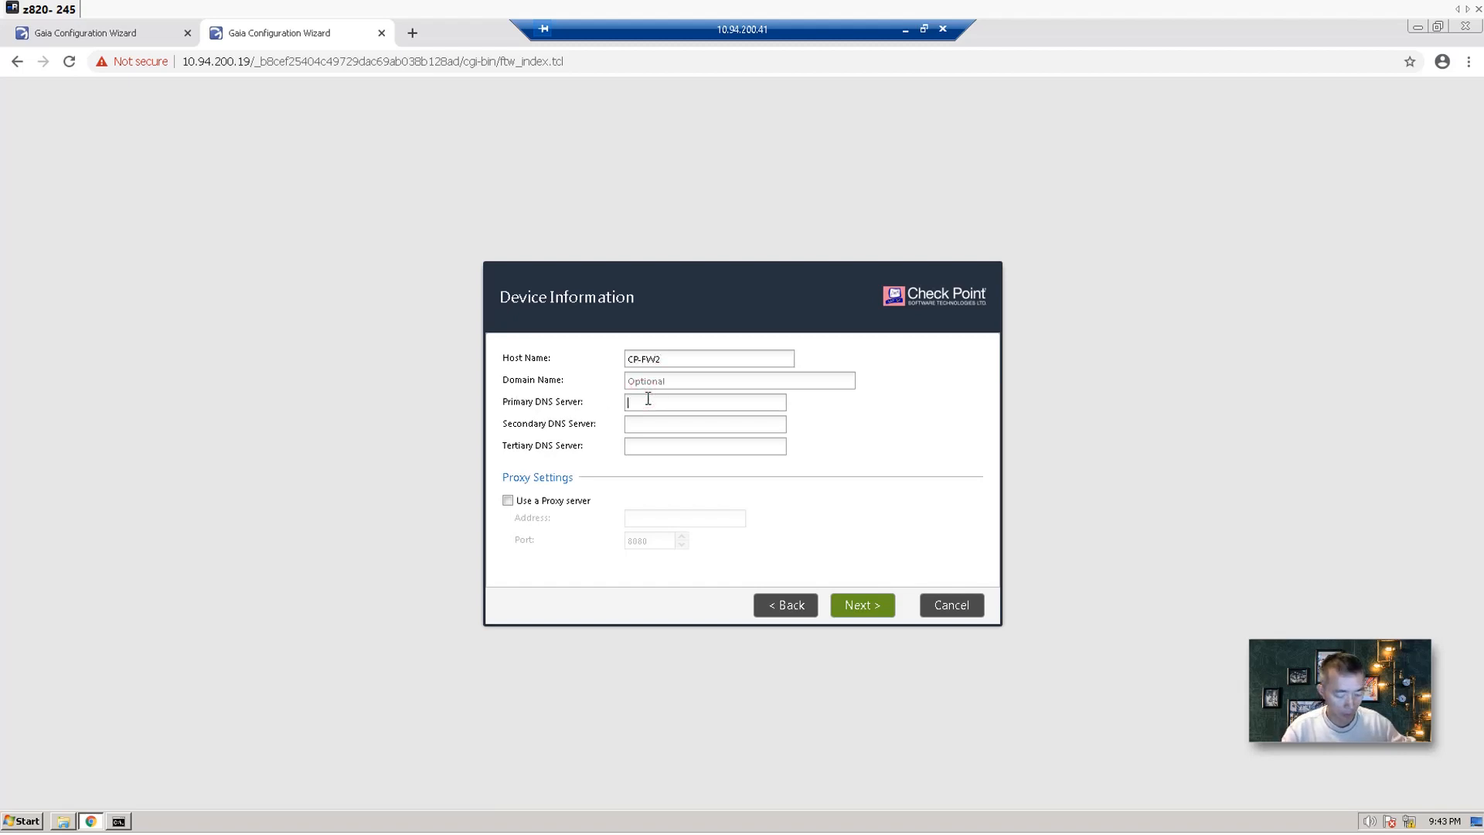
pyautogui.write('8.8.8.8')
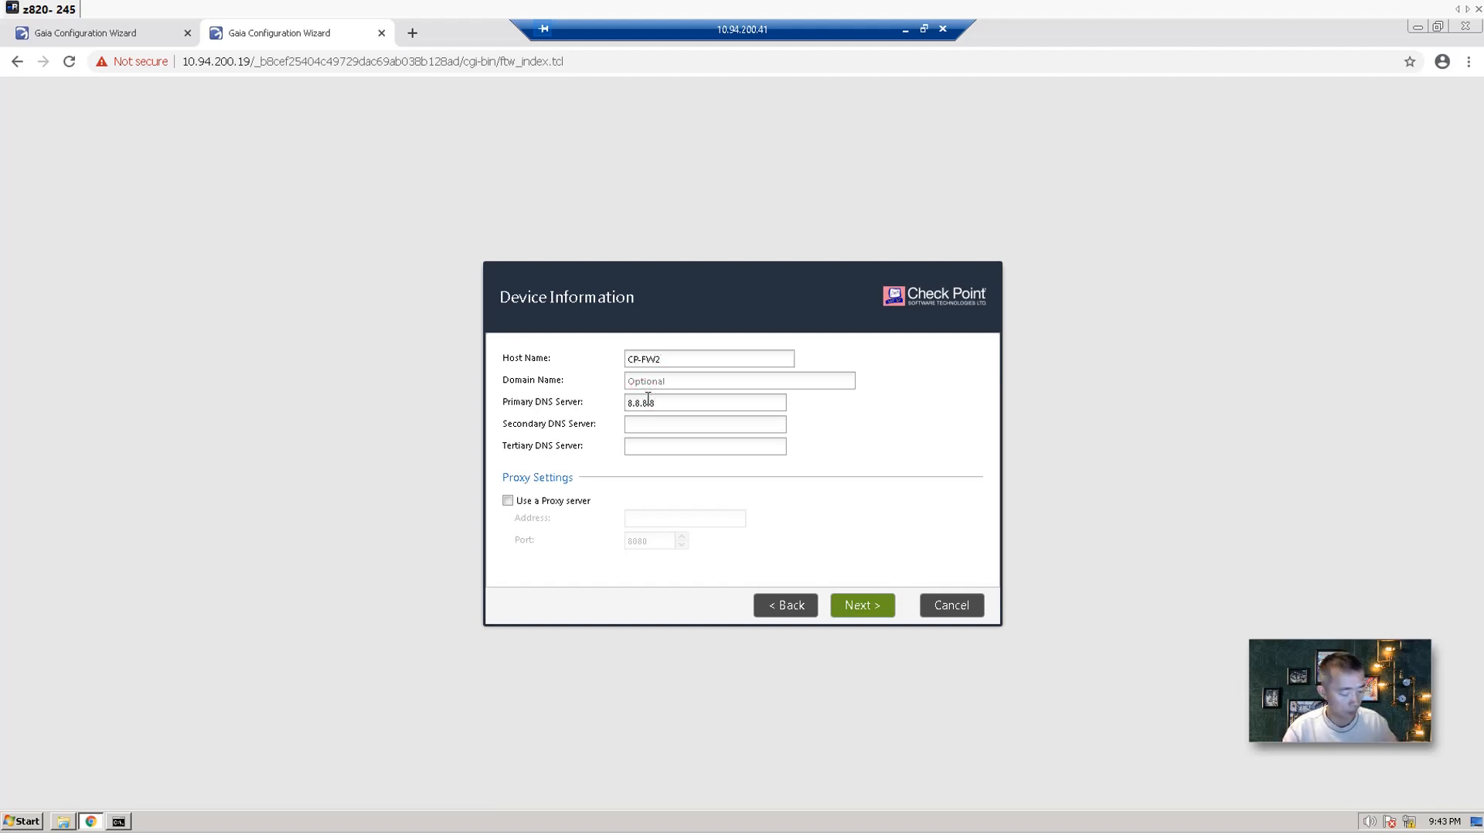
pyautogui.press('Tab')
pyautogui.write('8.8.4.4')
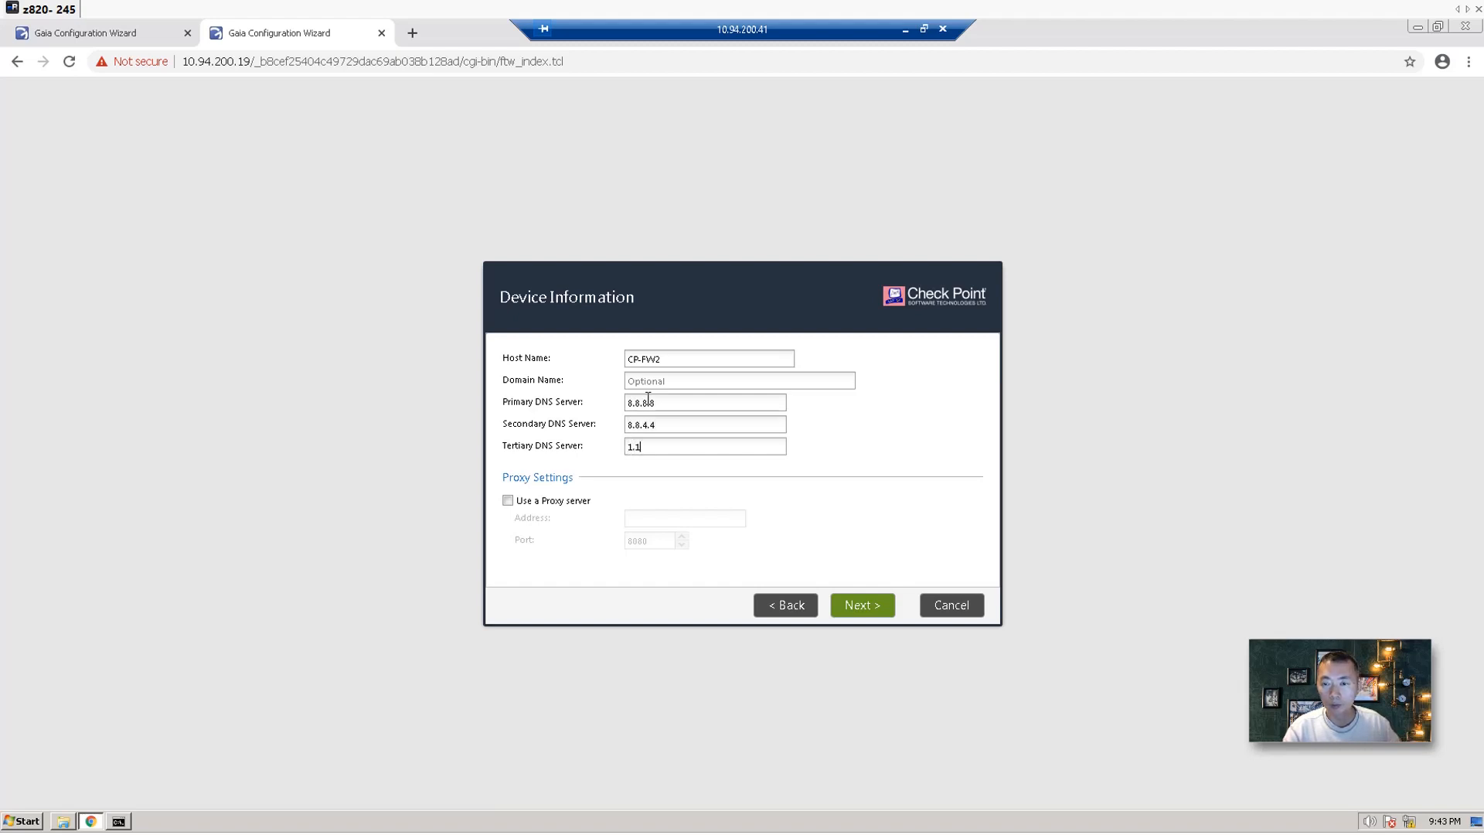
pyautogui.click(875, 604)
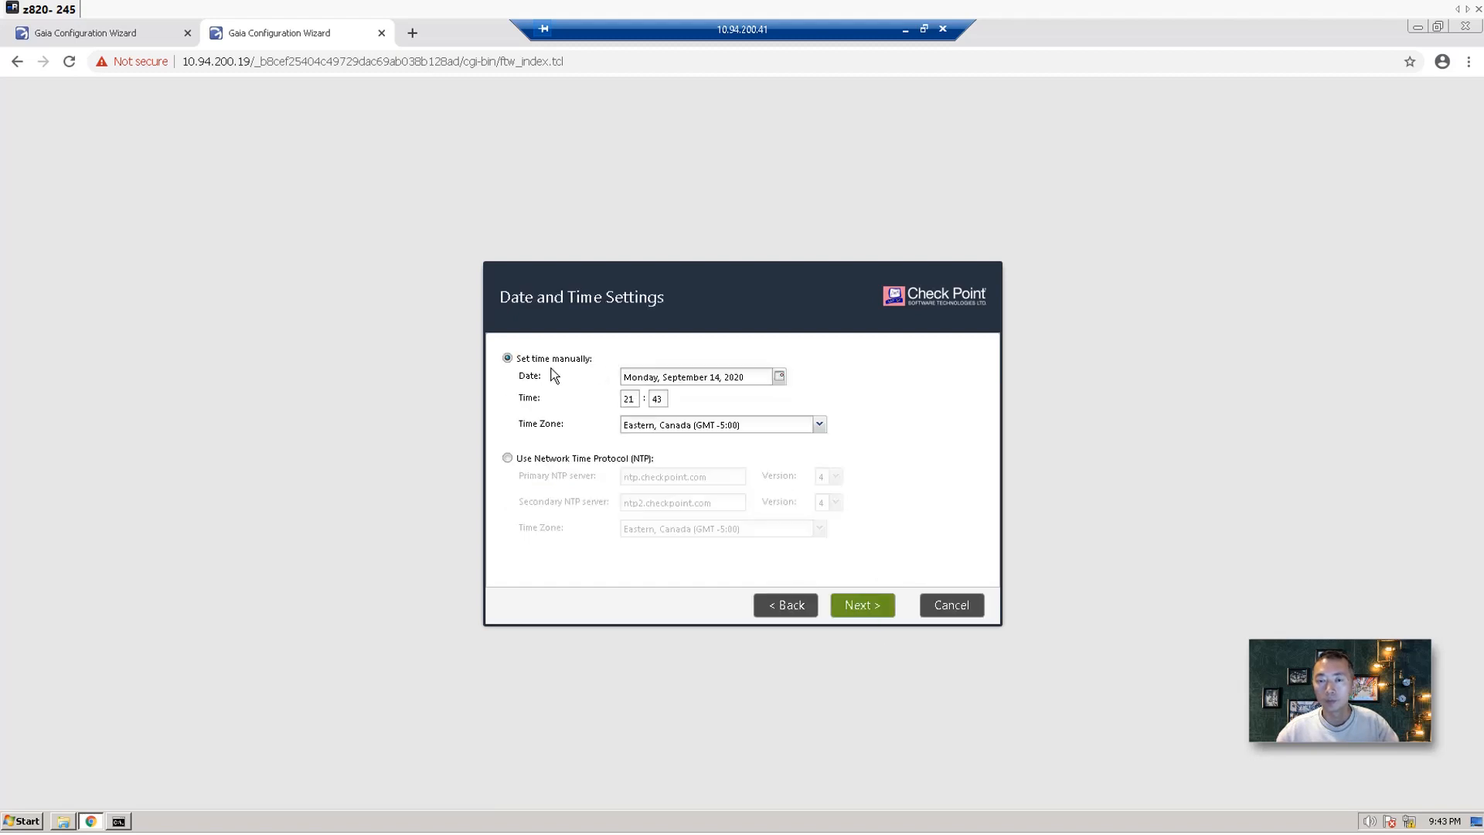
# Choose a gateway-only install as part of a cluster, with automatic blade downloads disabled.
pyautogui.click(854, 603)
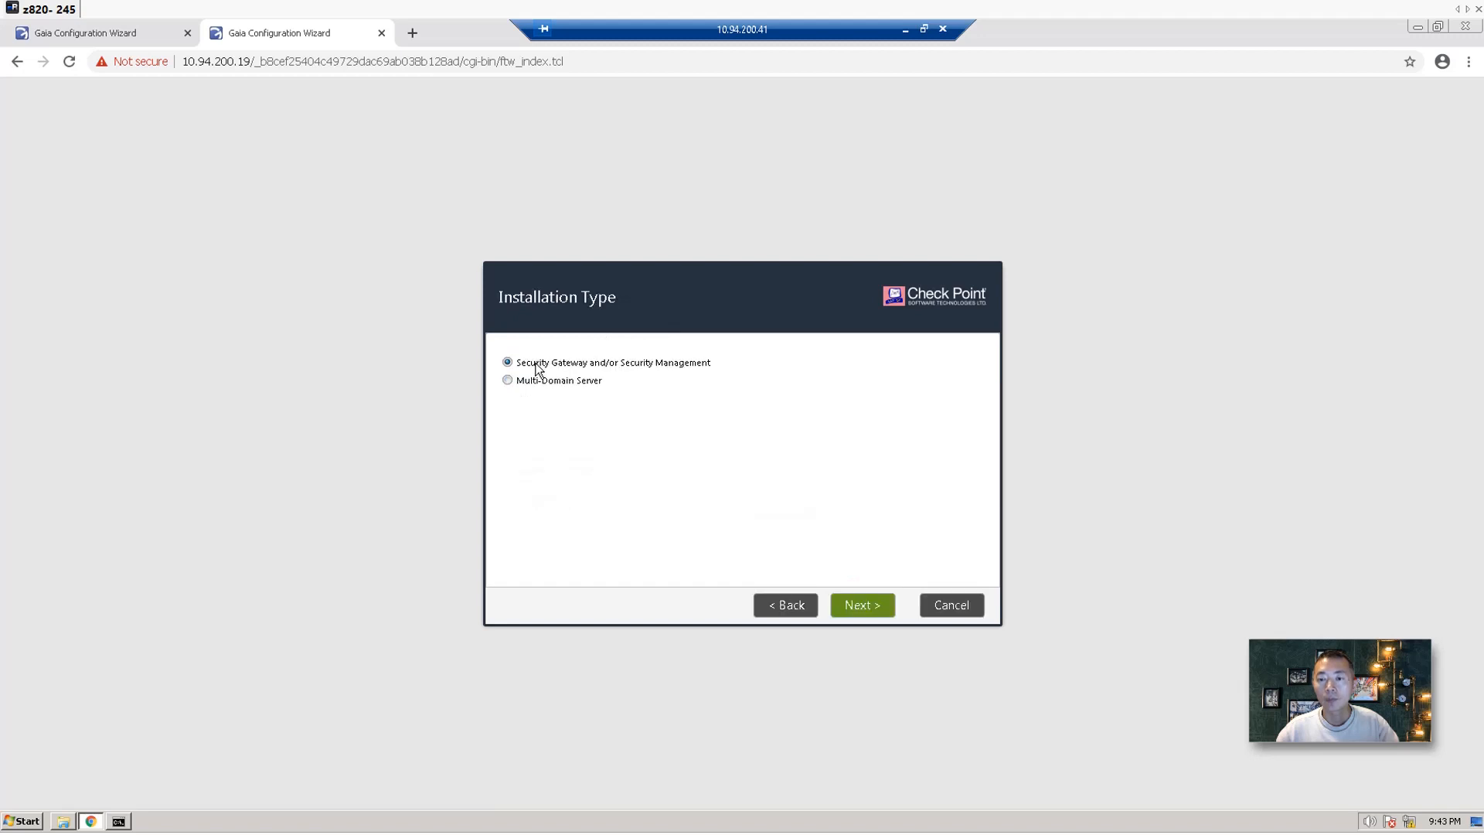
pyautogui.click(848, 604)
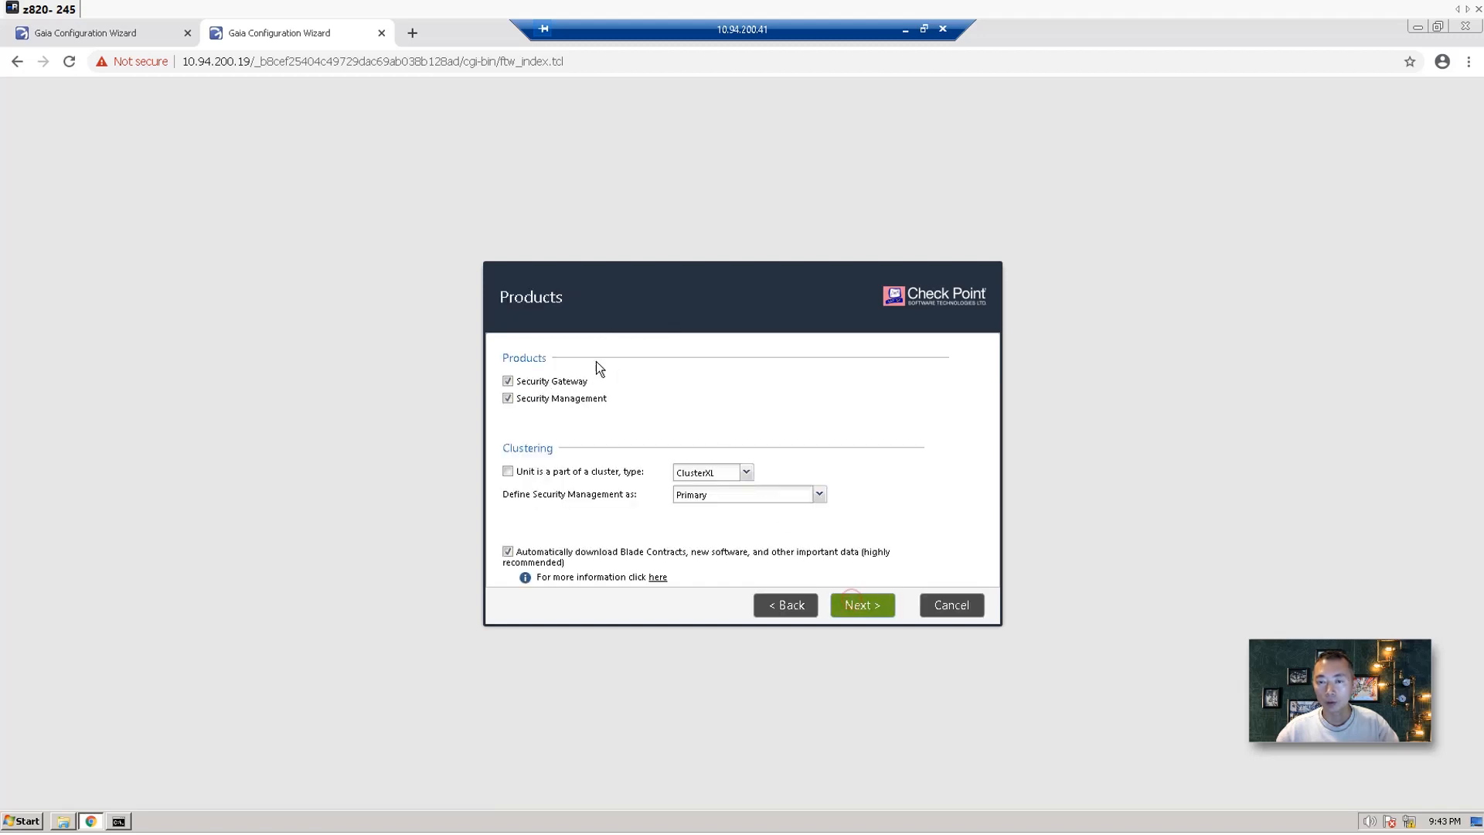
pyautogui.click(553, 401)
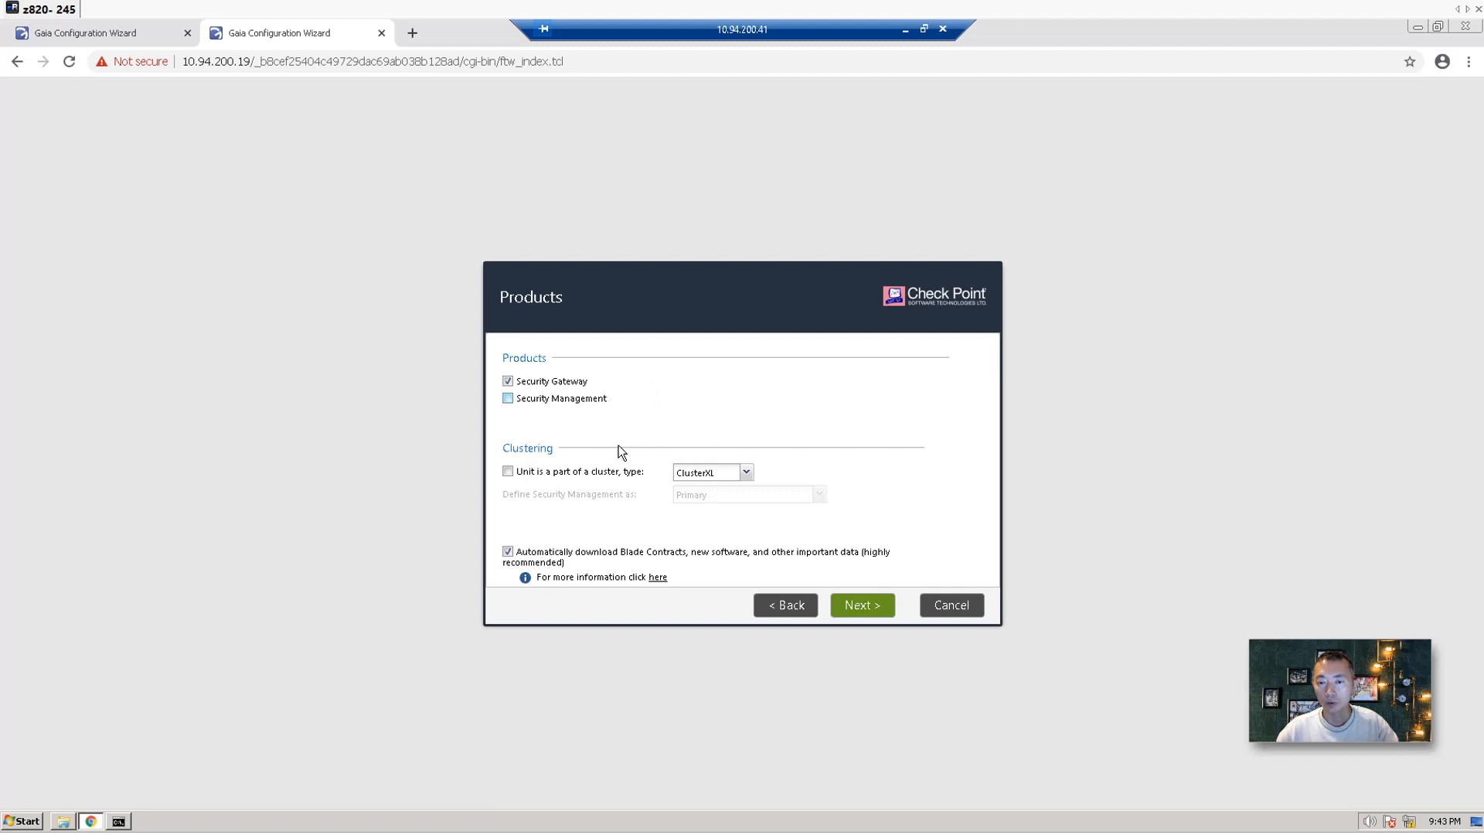
pyautogui.click(599, 471)
pyautogui.click(508, 551)
pyautogui.click(861, 609)
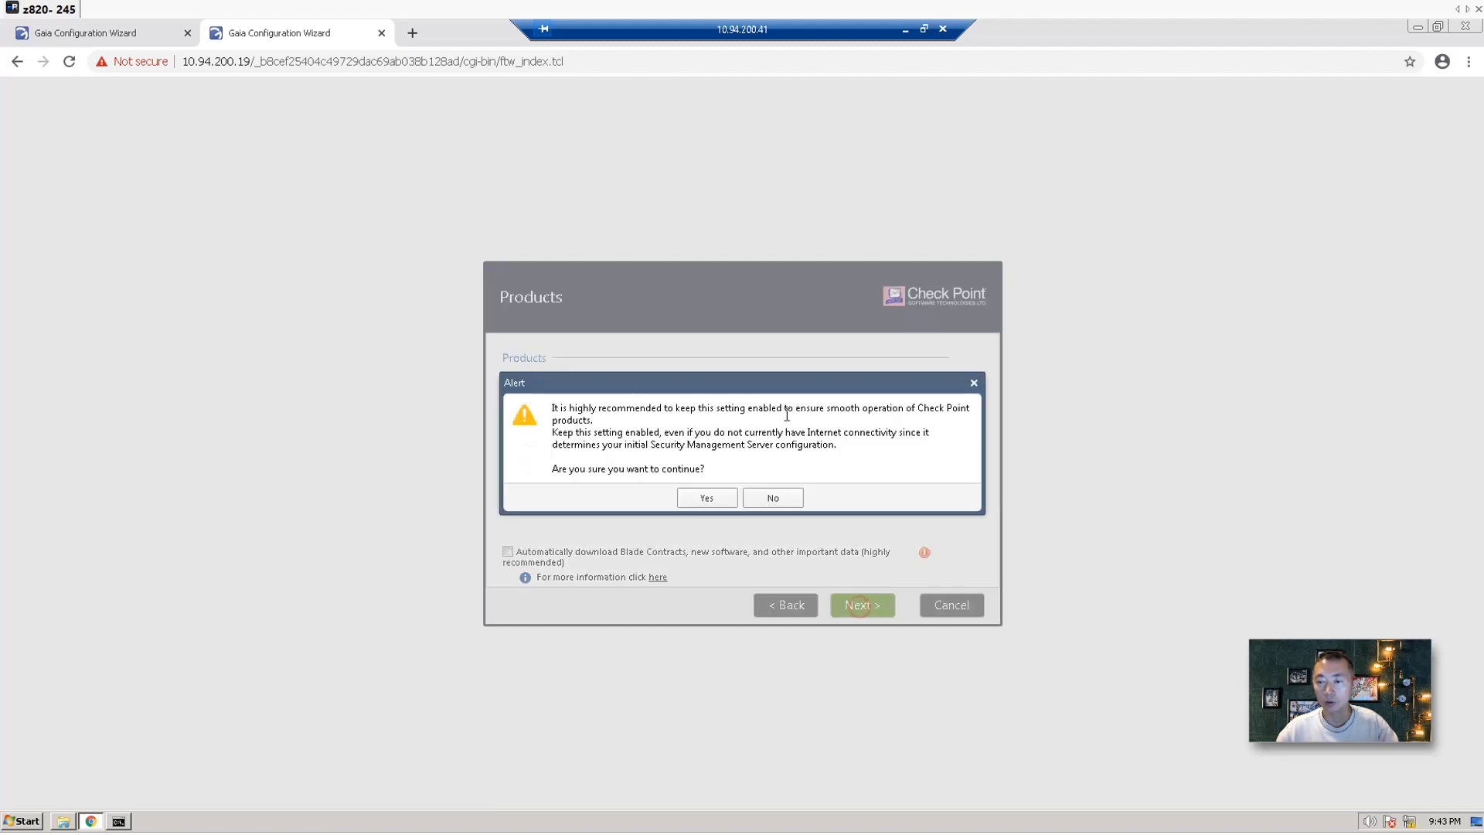
pyautogui.click(717, 499)
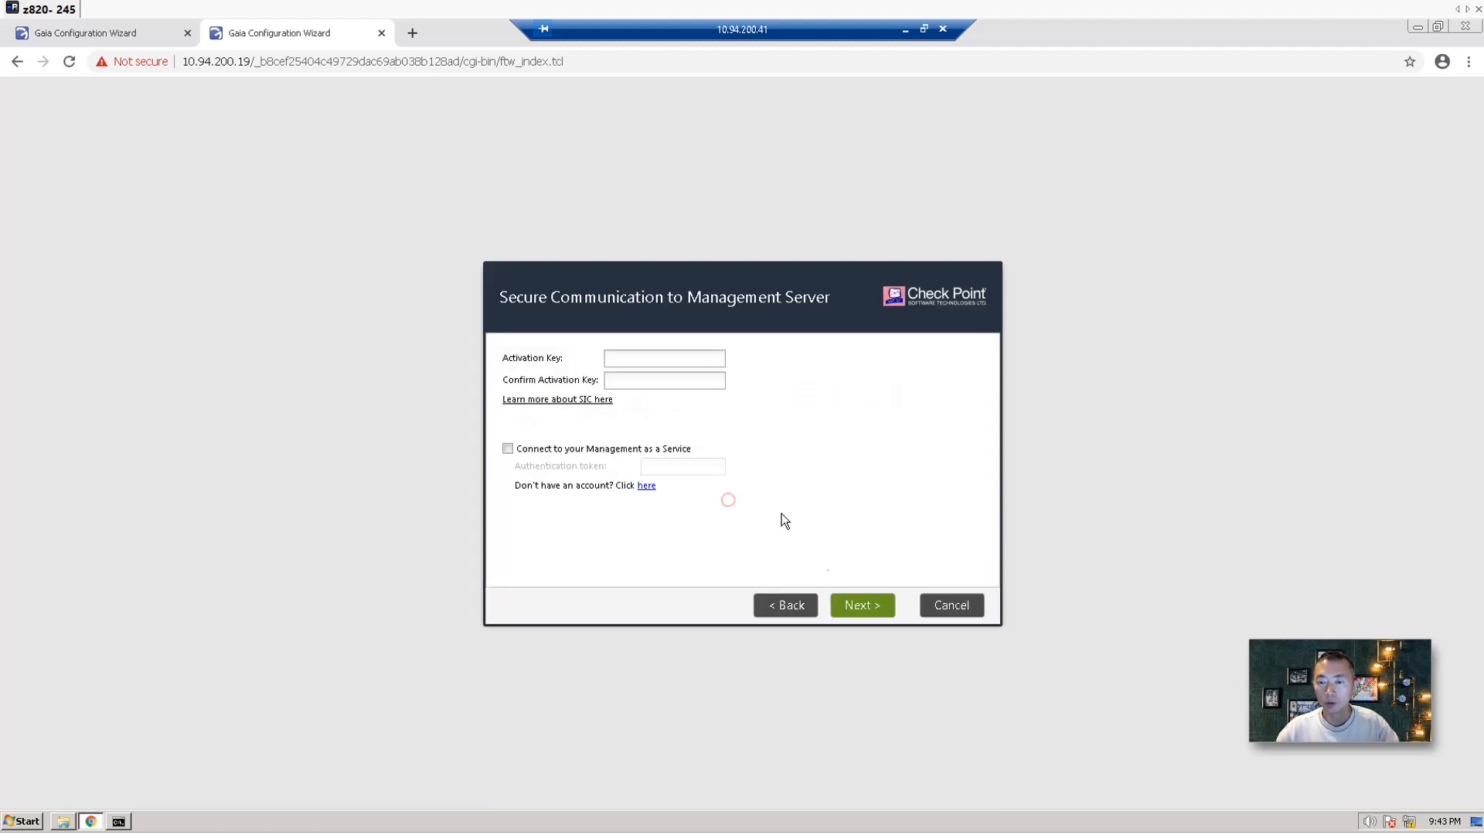
# Enter and confirm the activation key.
pyautogui.click(653, 357)
pyautogui.write('123456789')
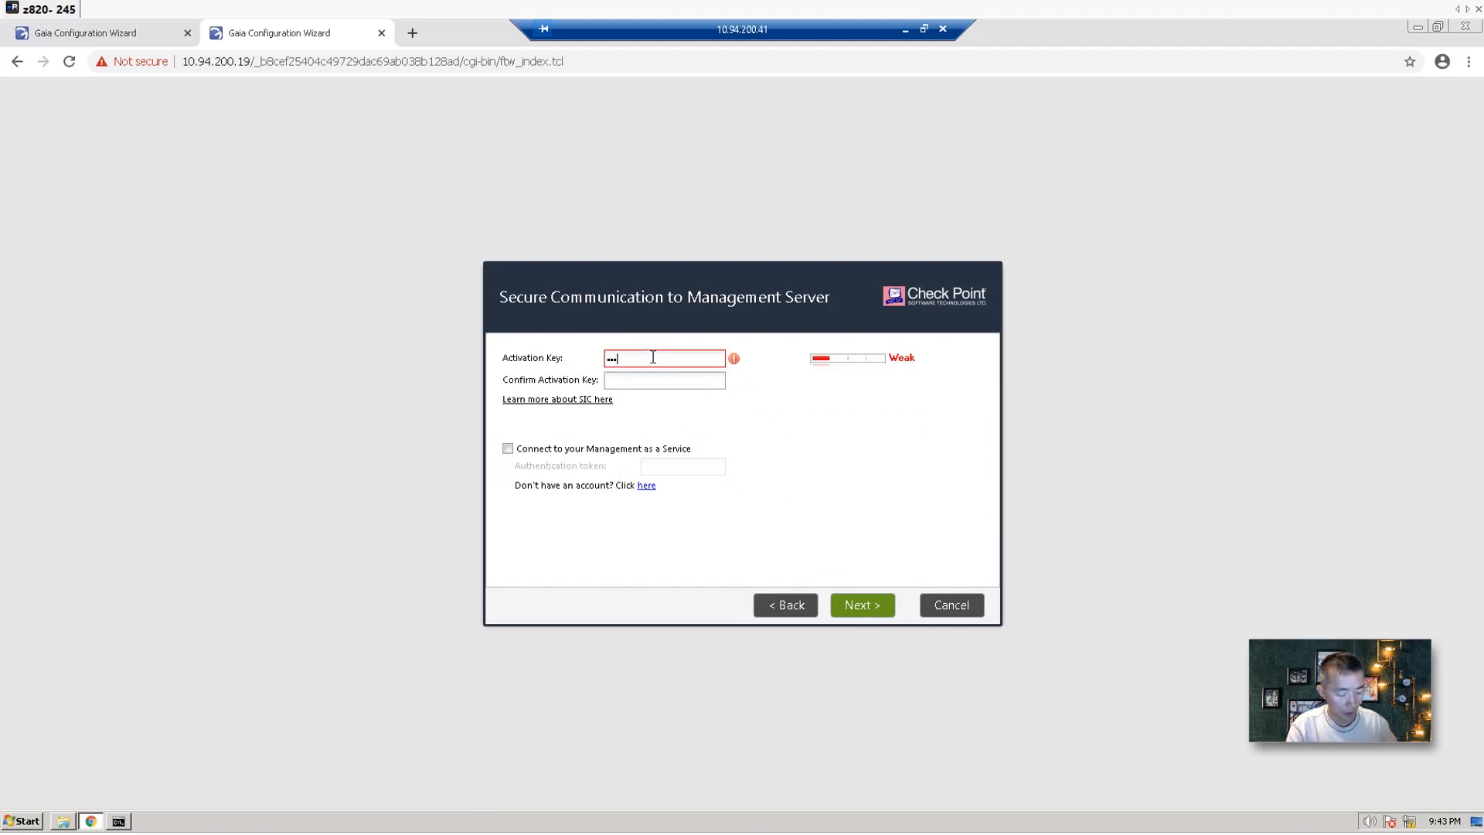
pyautogui.press('Tab')
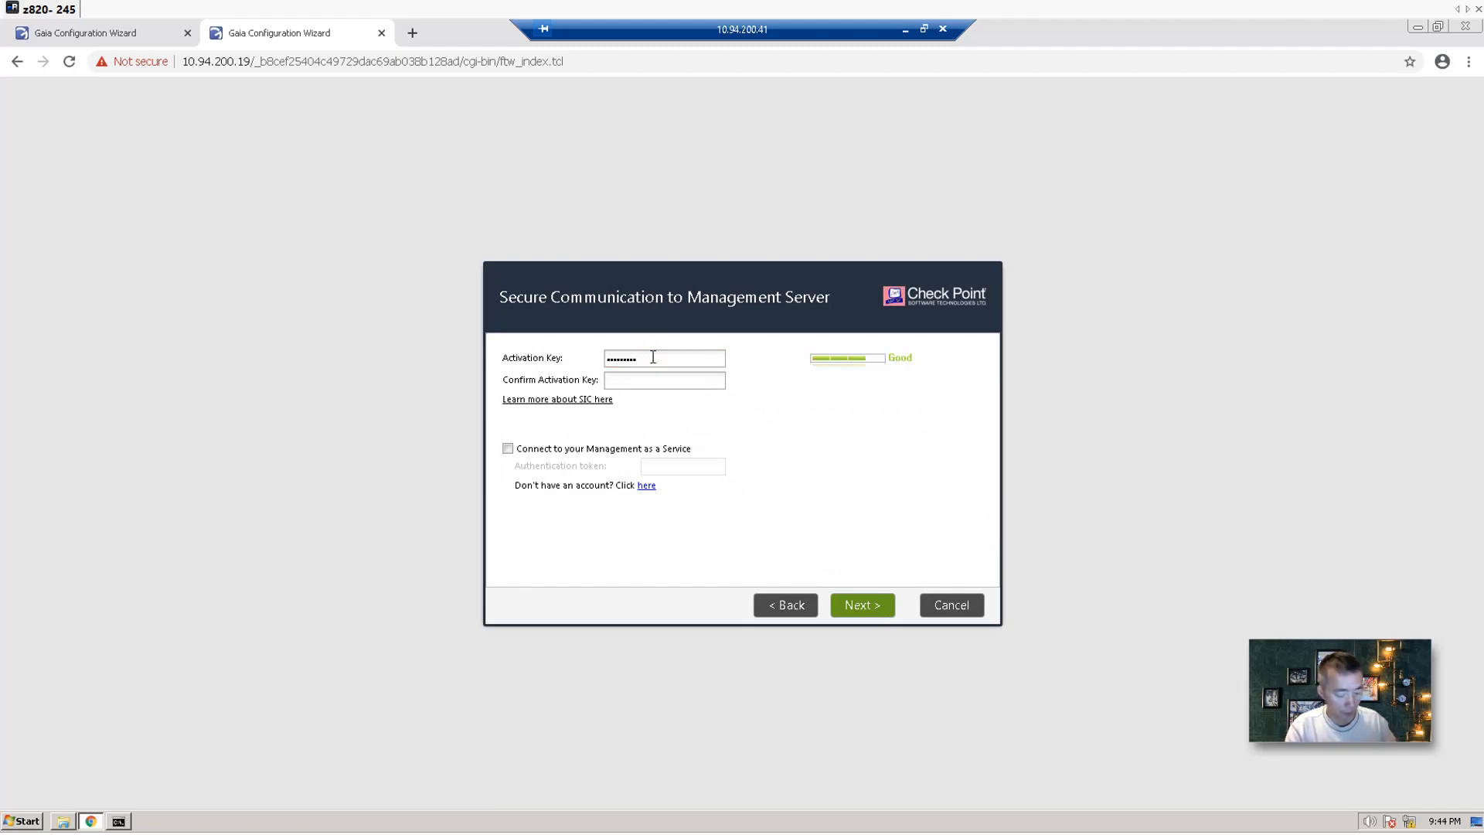
pyautogui.write('123456789')
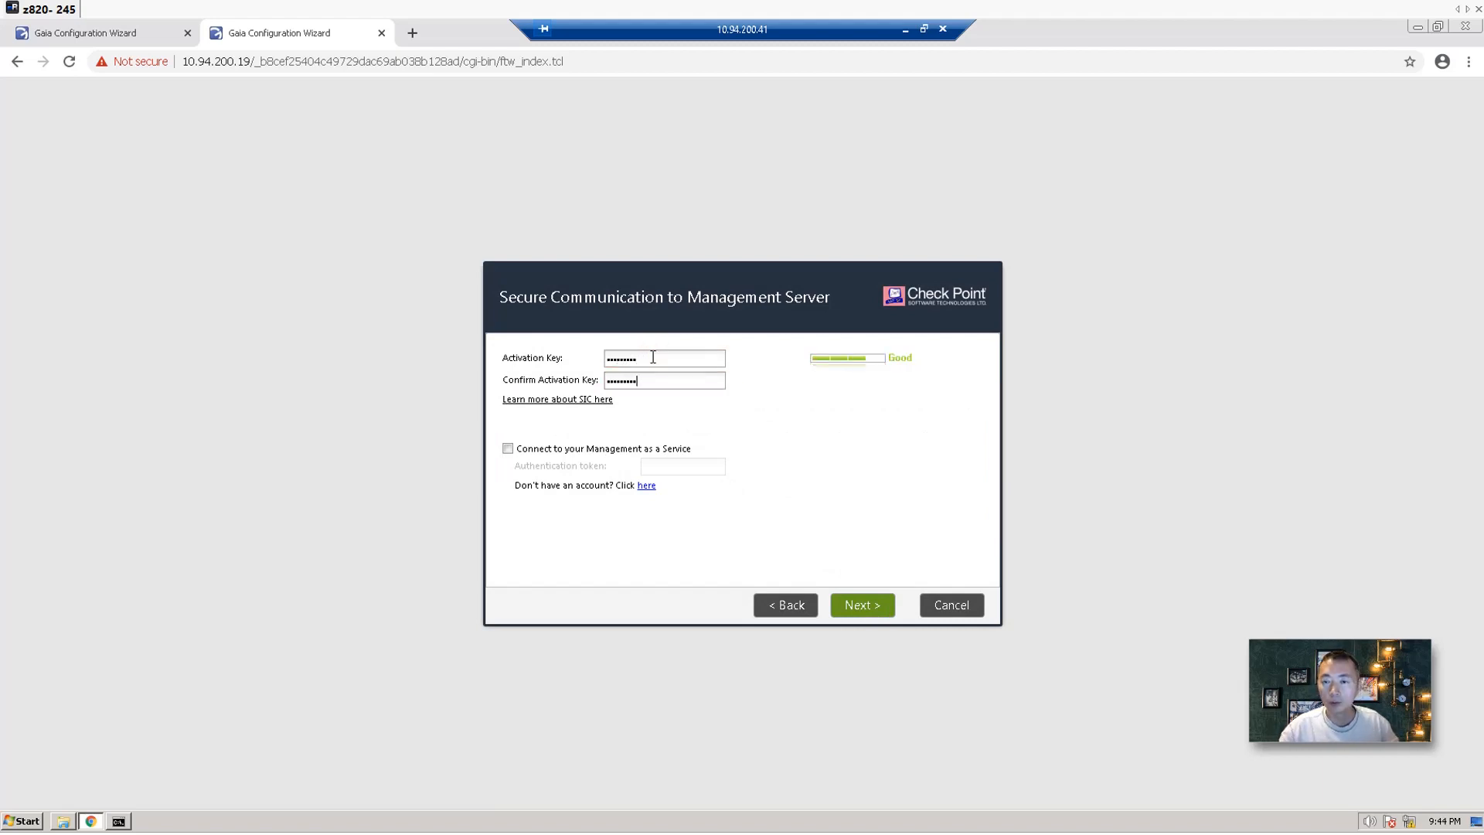
pyautogui.click(863, 610)
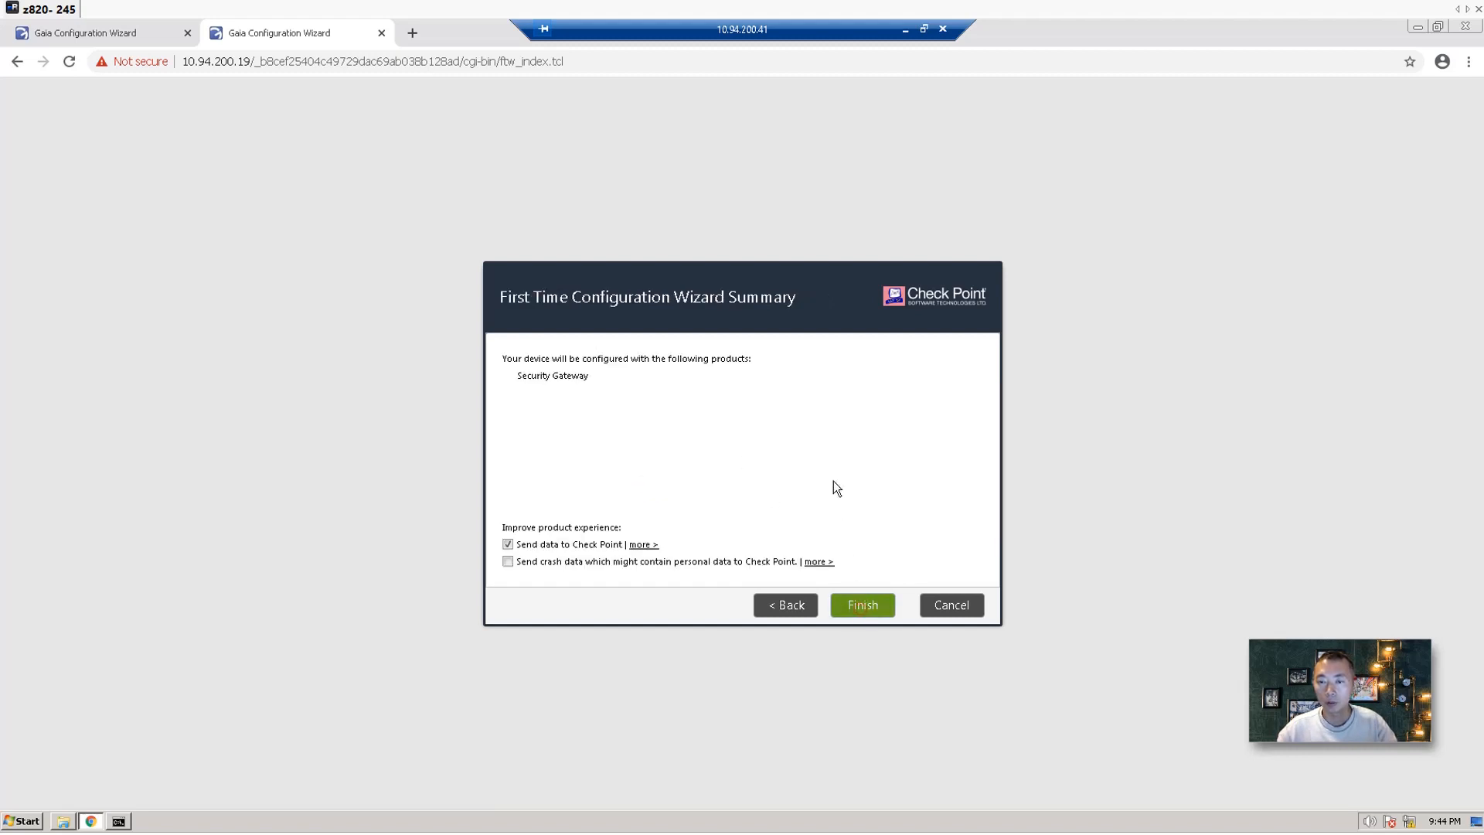
# Turn off sending data to Check Point and start applying the configuration.
pyautogui.click(622, 544)
pyautogui.click(863, 605)
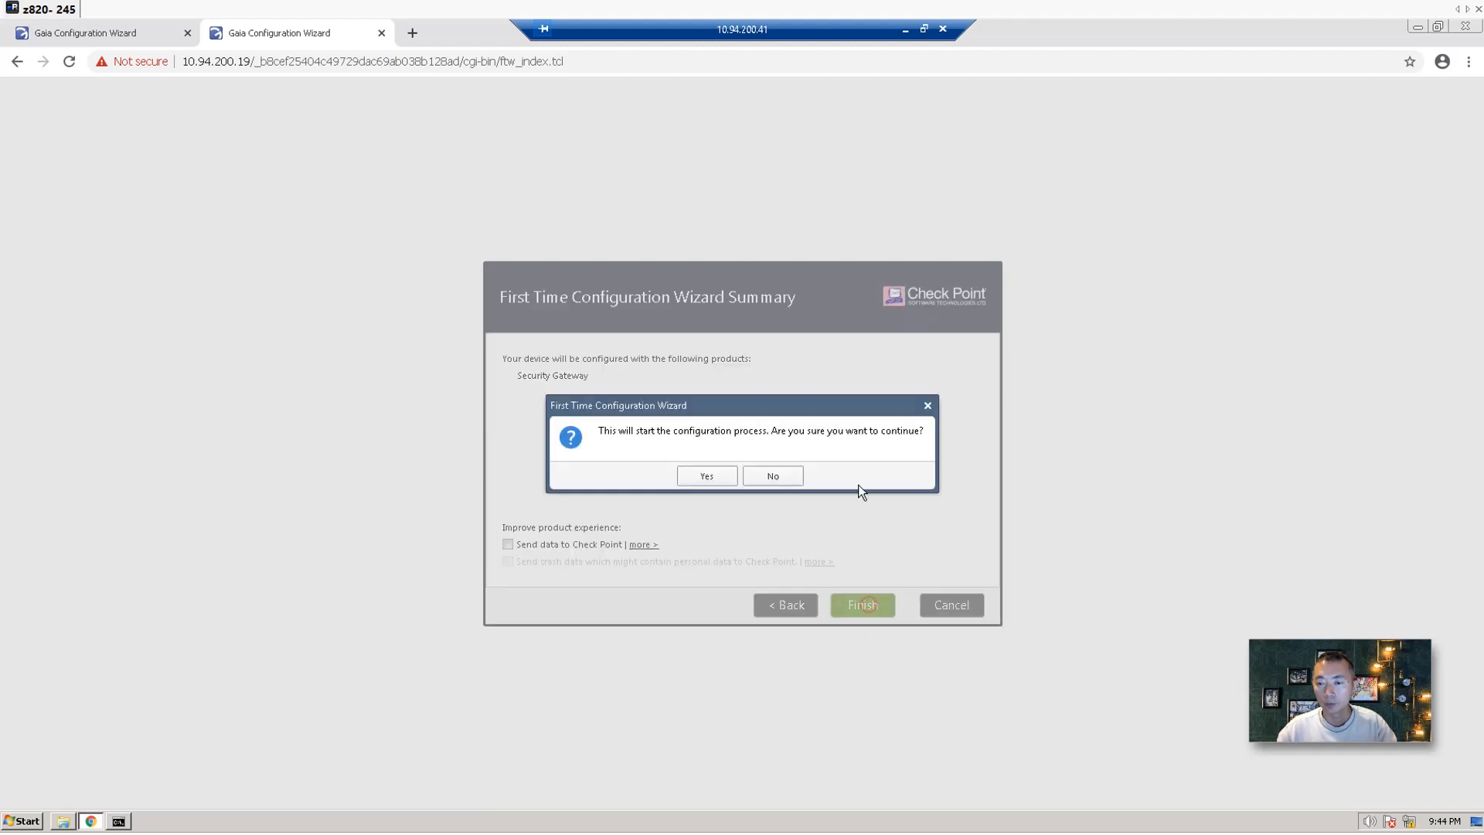
pyautogui.click(725, 477)
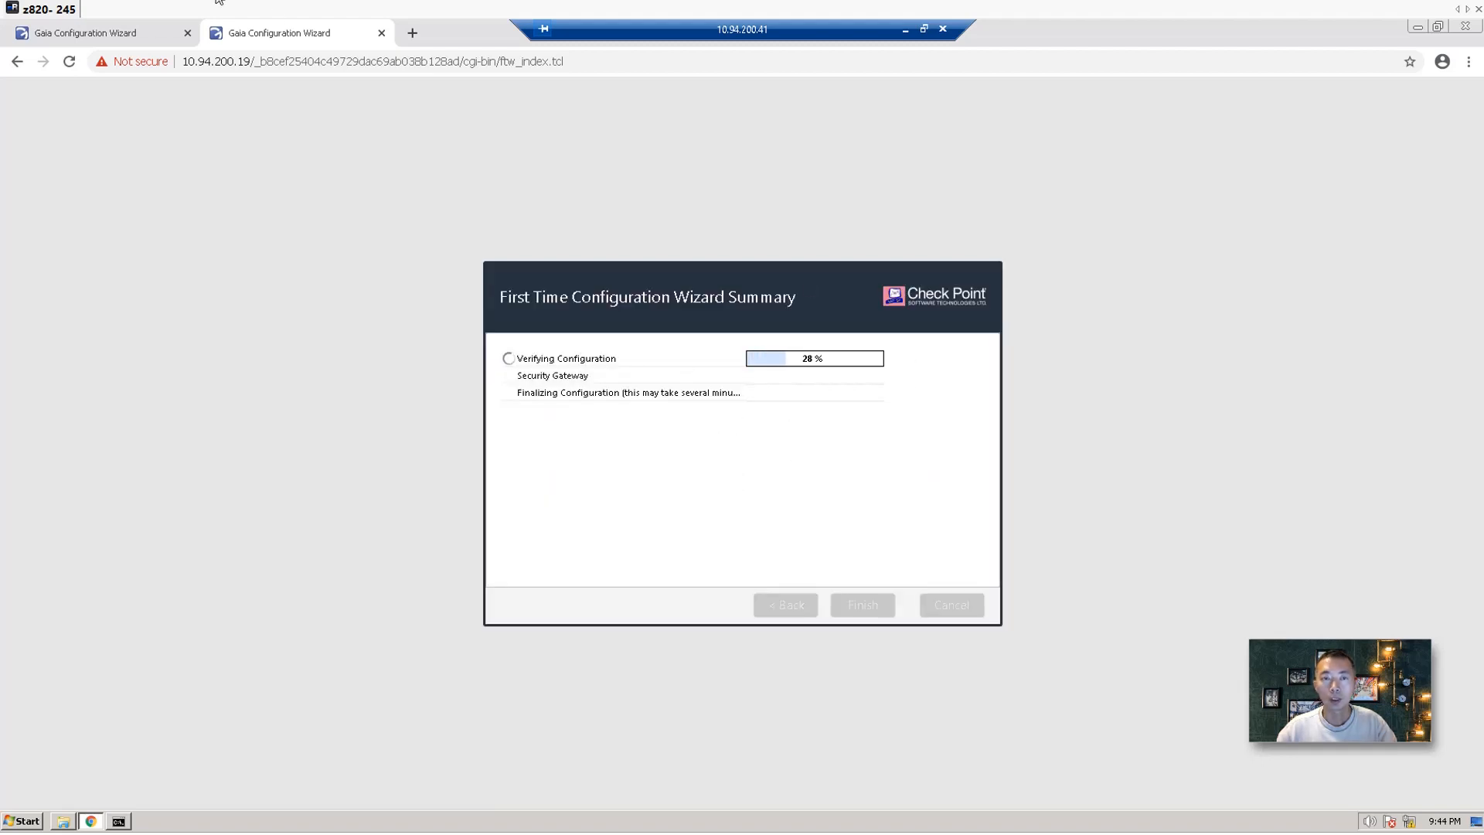
pyautogui.click(137, 31)
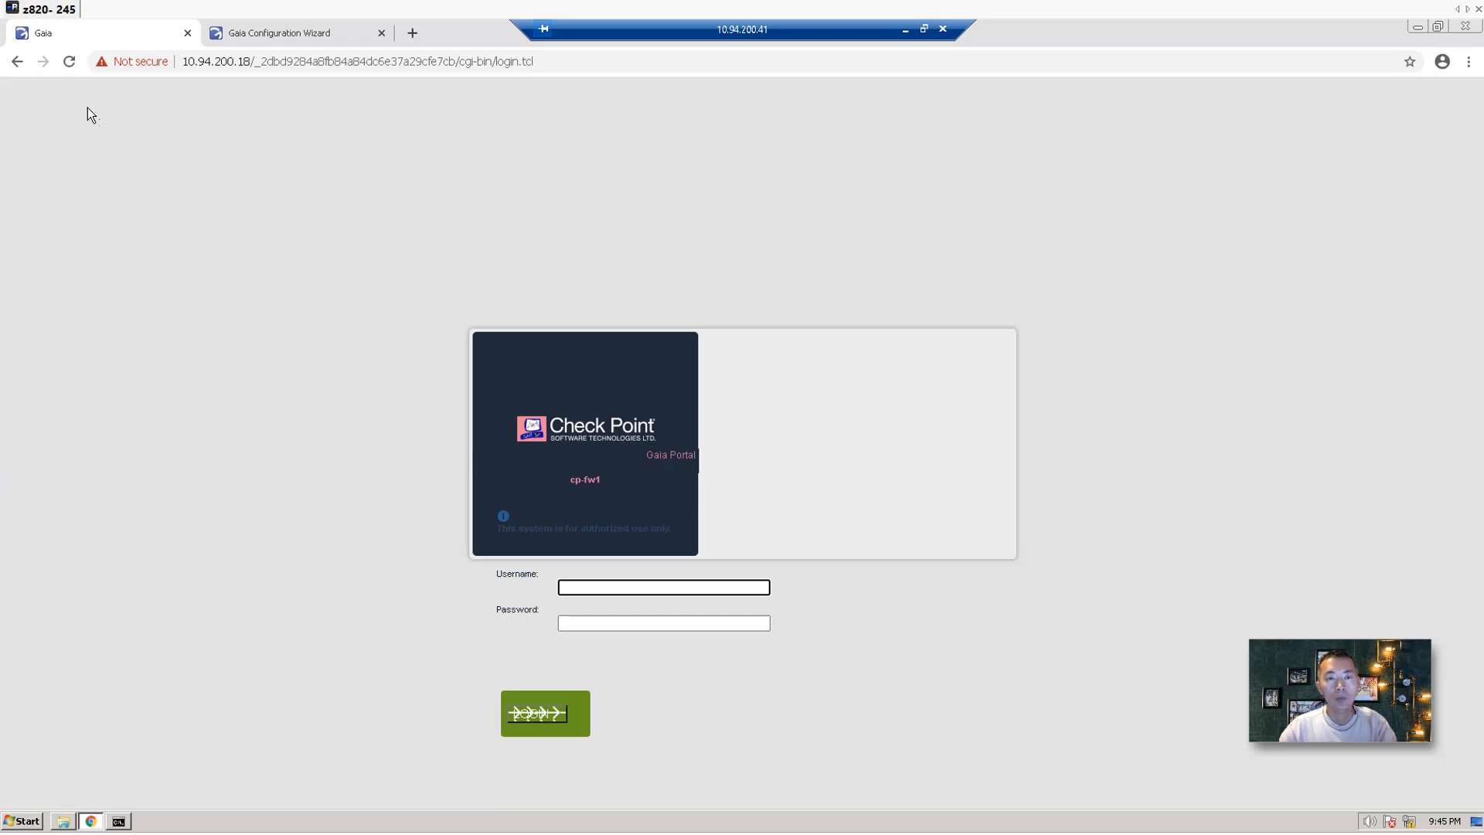
# Reload cp-fw1's portal at 10.94.200.18 and sign in as admin.
pyautogui.click(69, 62)
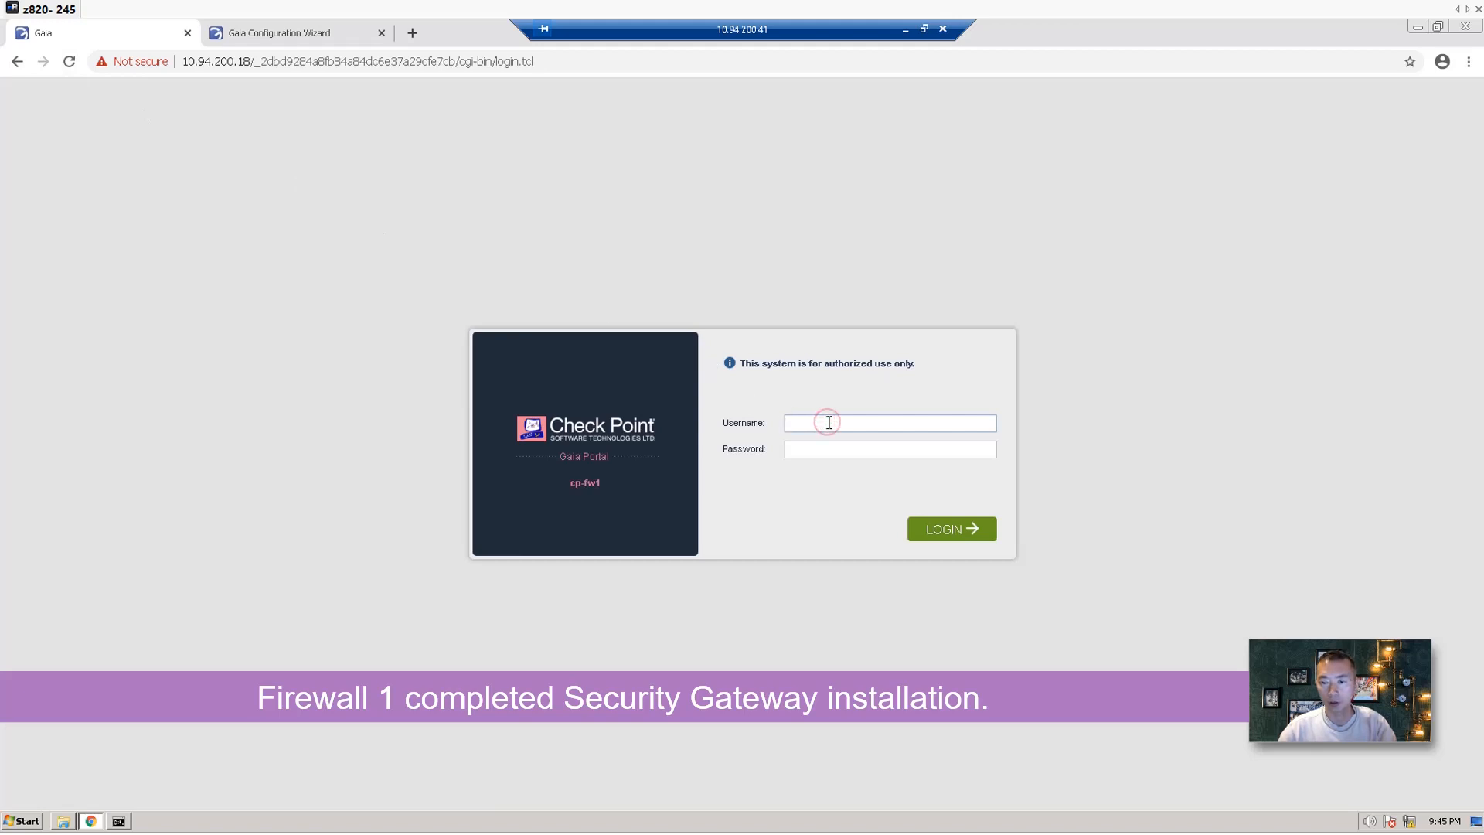
pyautogui.write('adm')
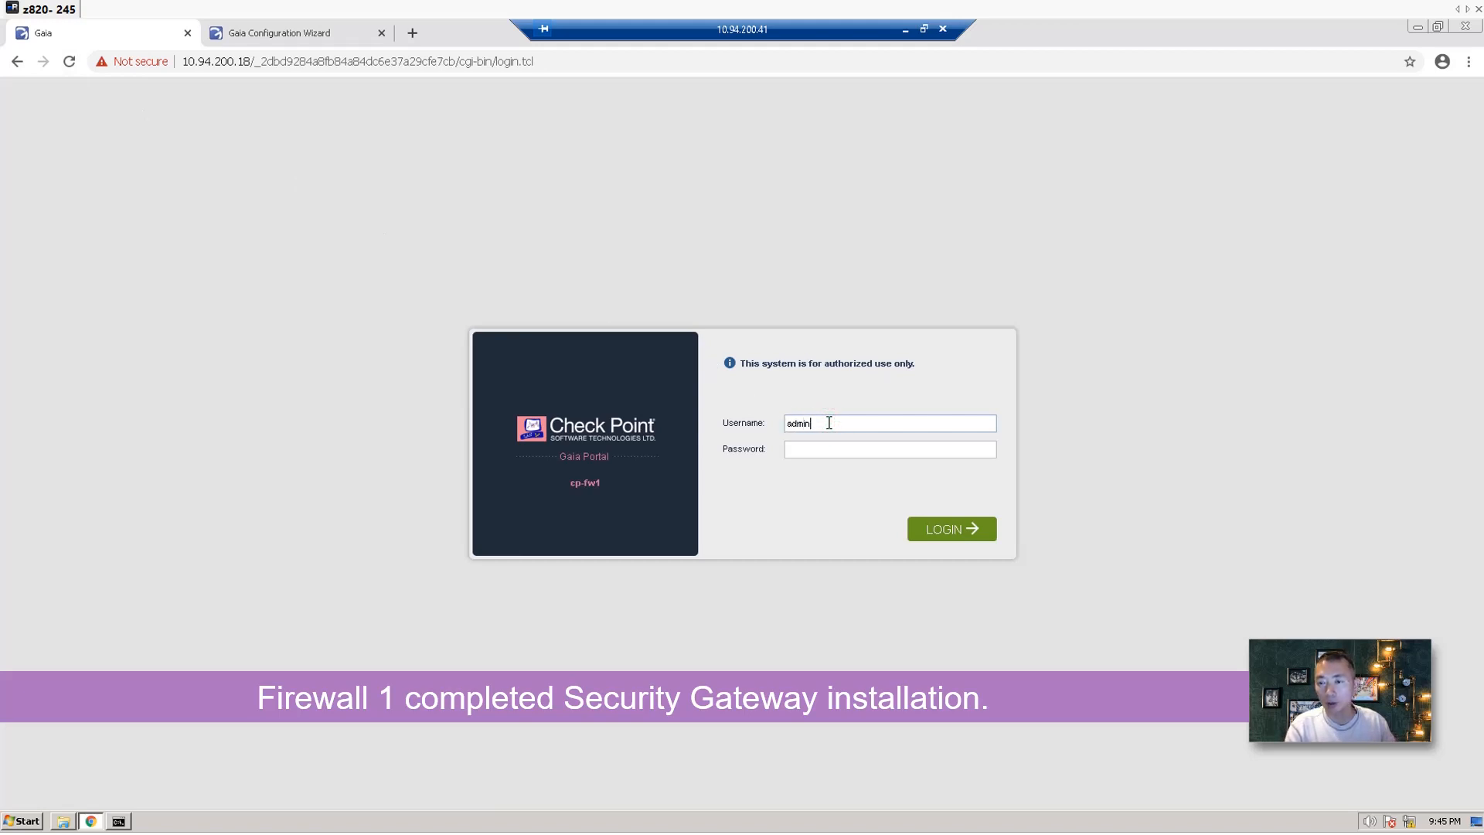
pyautogui.write('in')
pyautogui.press('Tab')
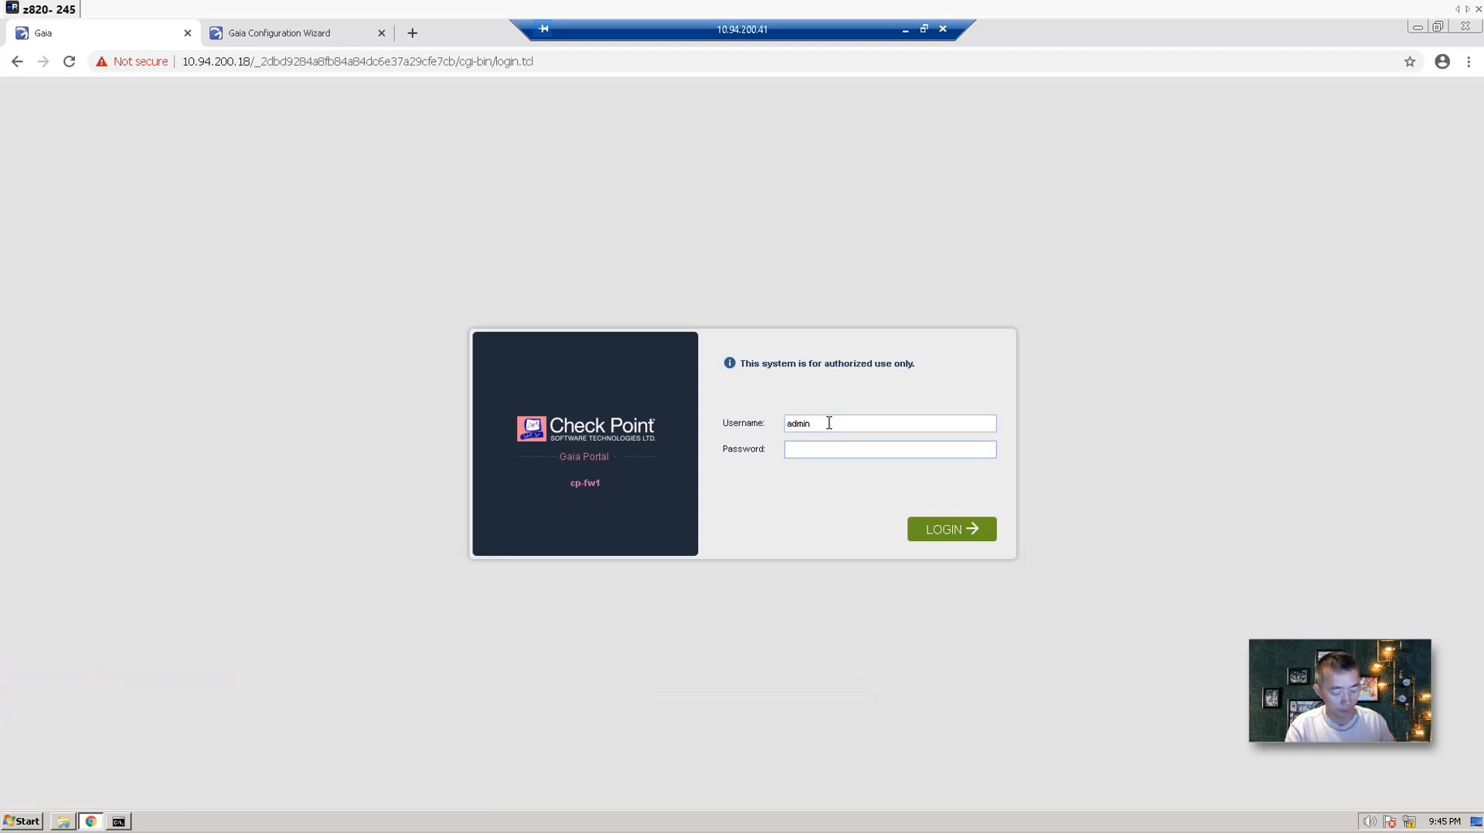
pyautogui.write('*********')
pyautogui.press('Return')
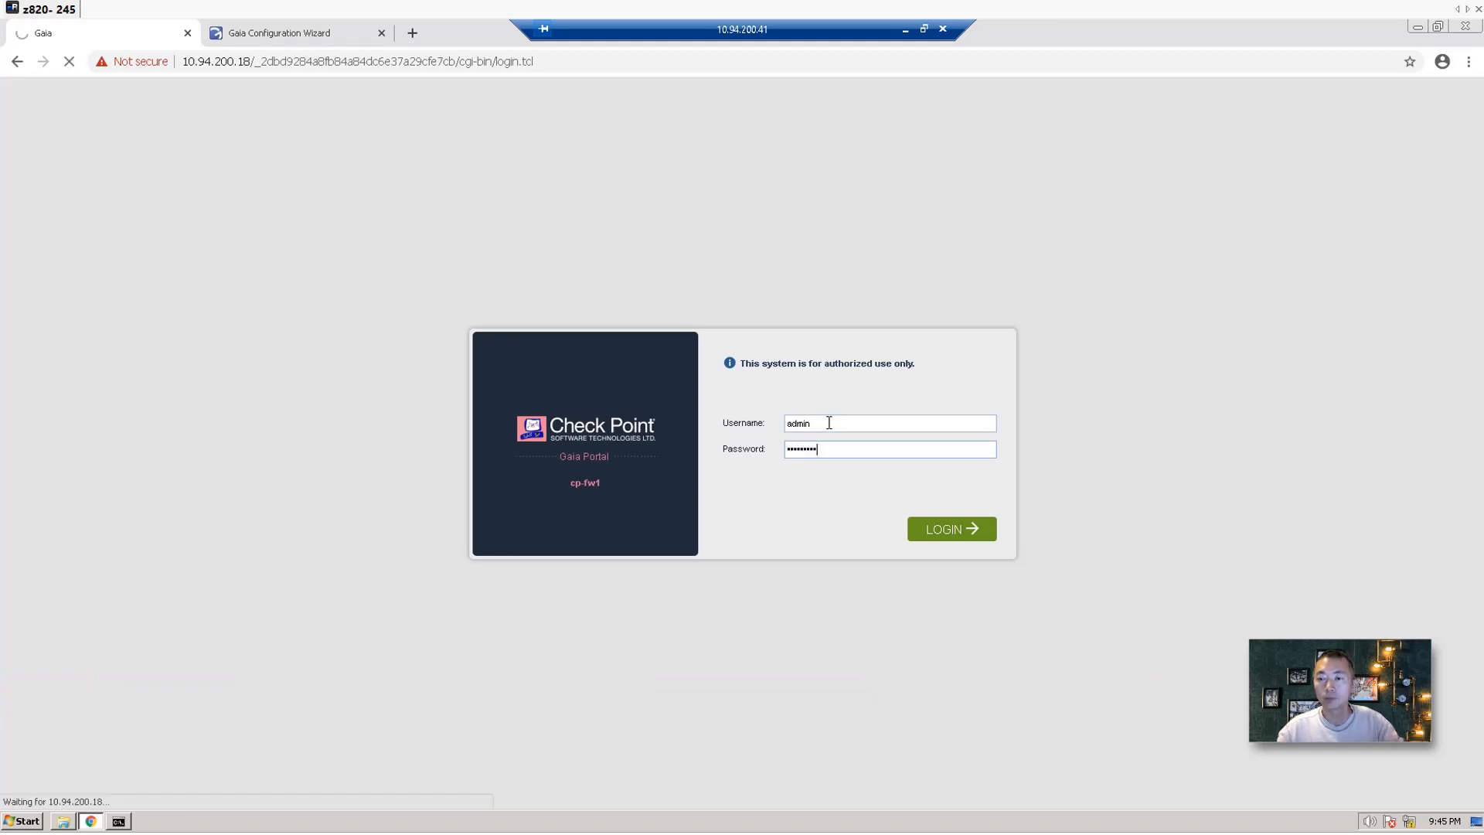
pyautogui.click(939, 533)
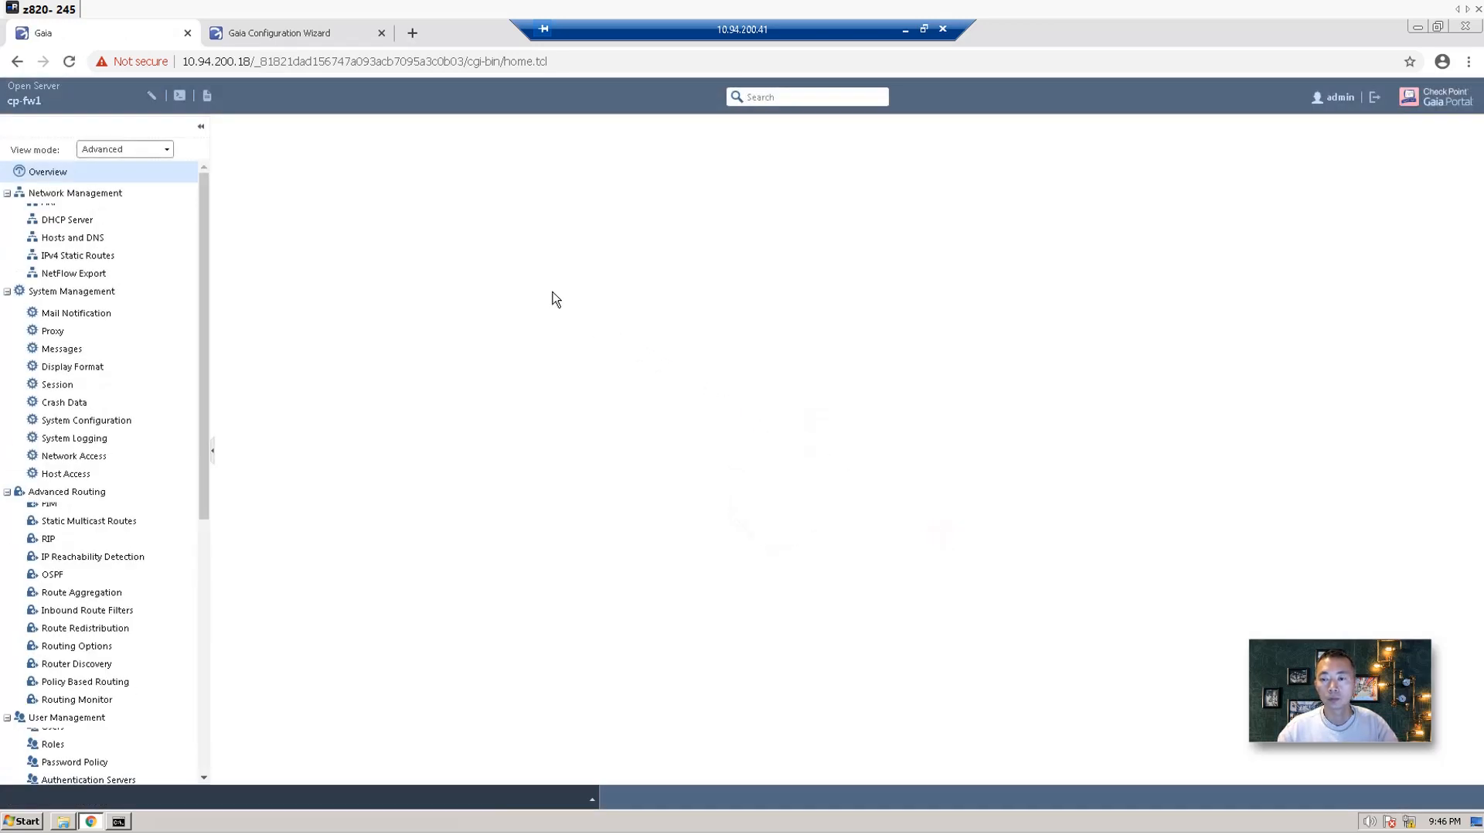
# Check CP-FW2's configuration progress, then open cp-fw1's Network Interfaces list.
pyautogui.click(300, 36)
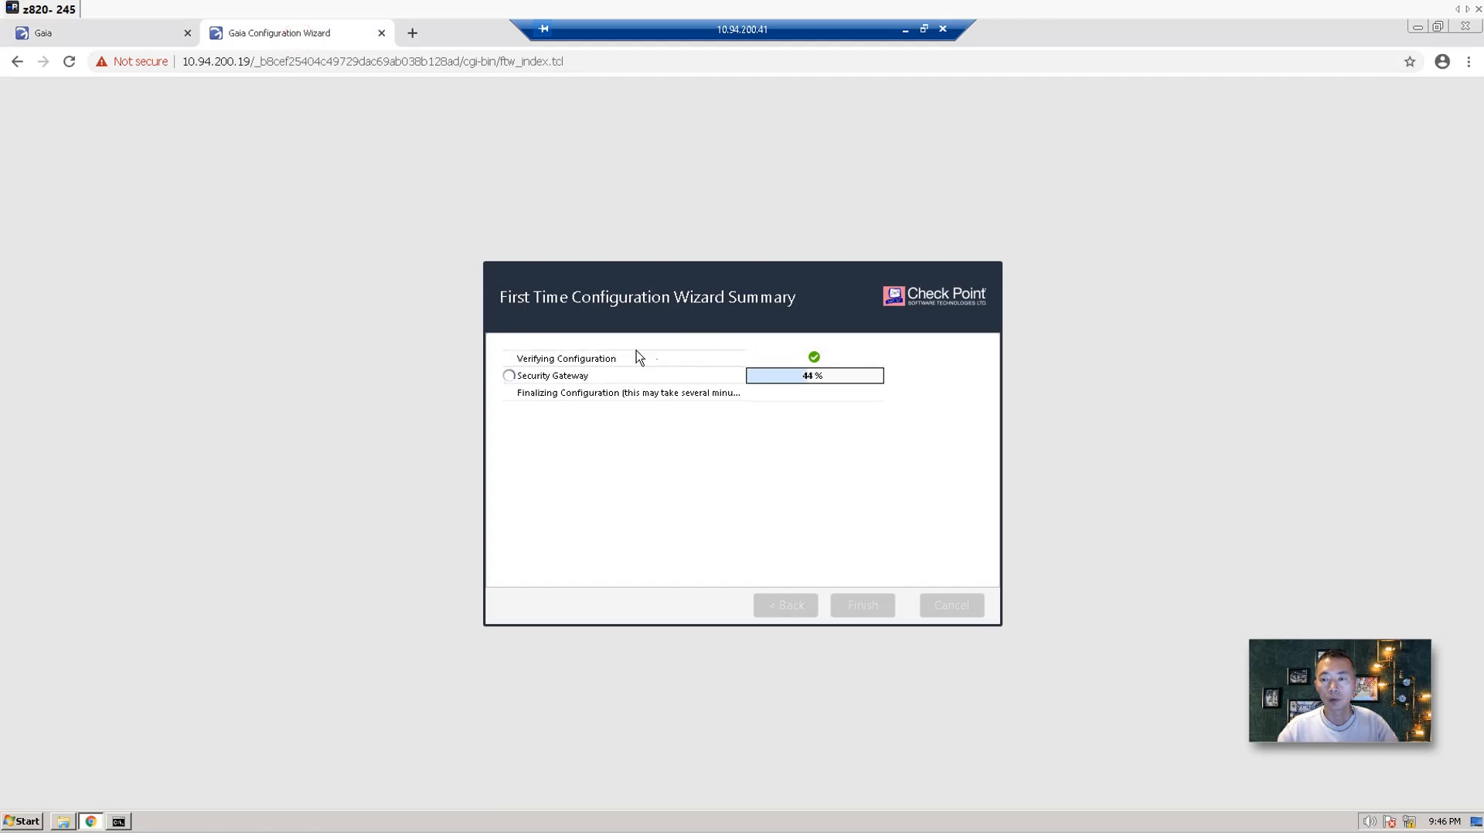
pyautogui.click(105, 35)
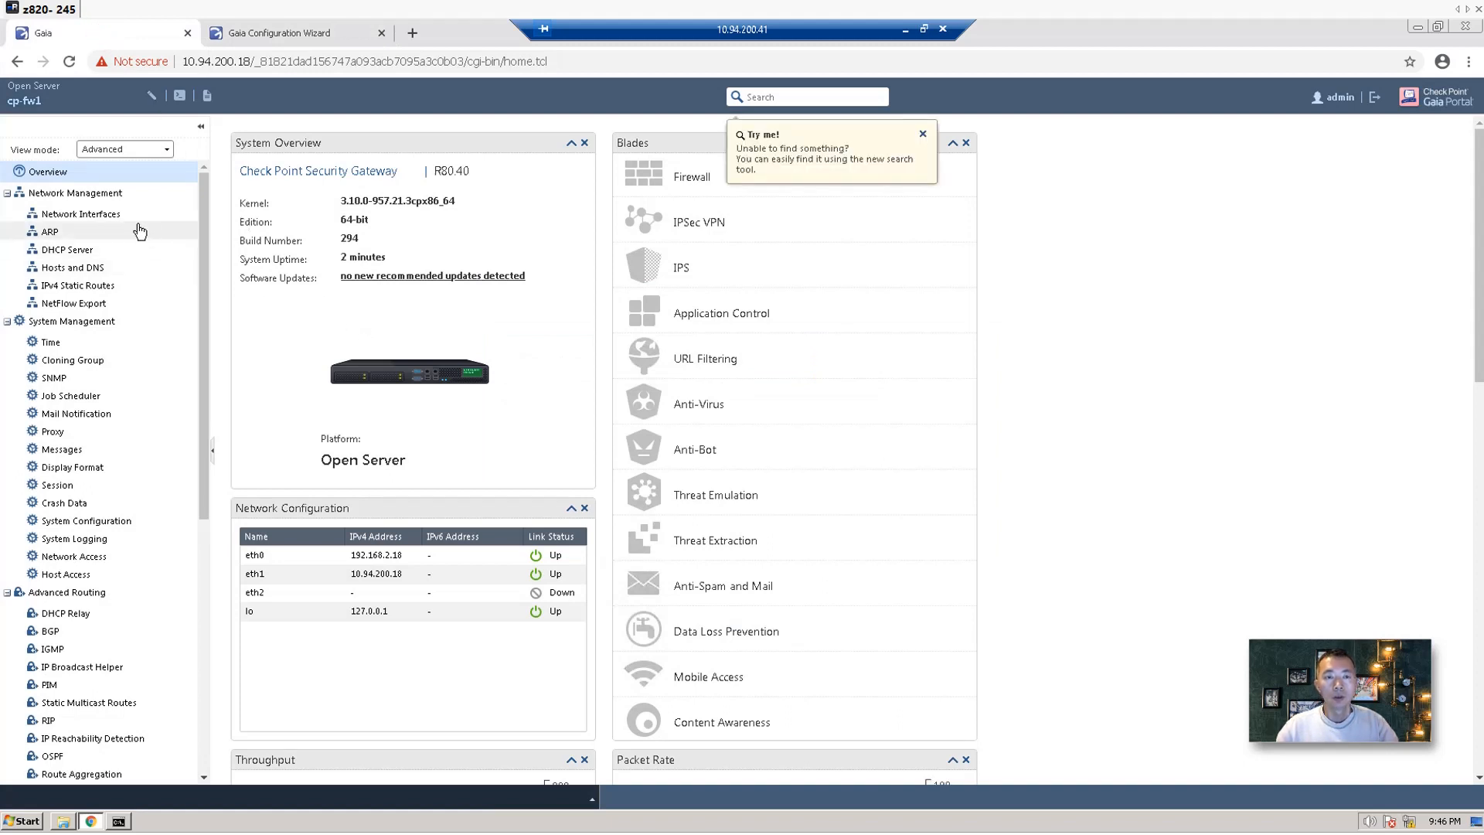
pyautogui.click(116, 215)
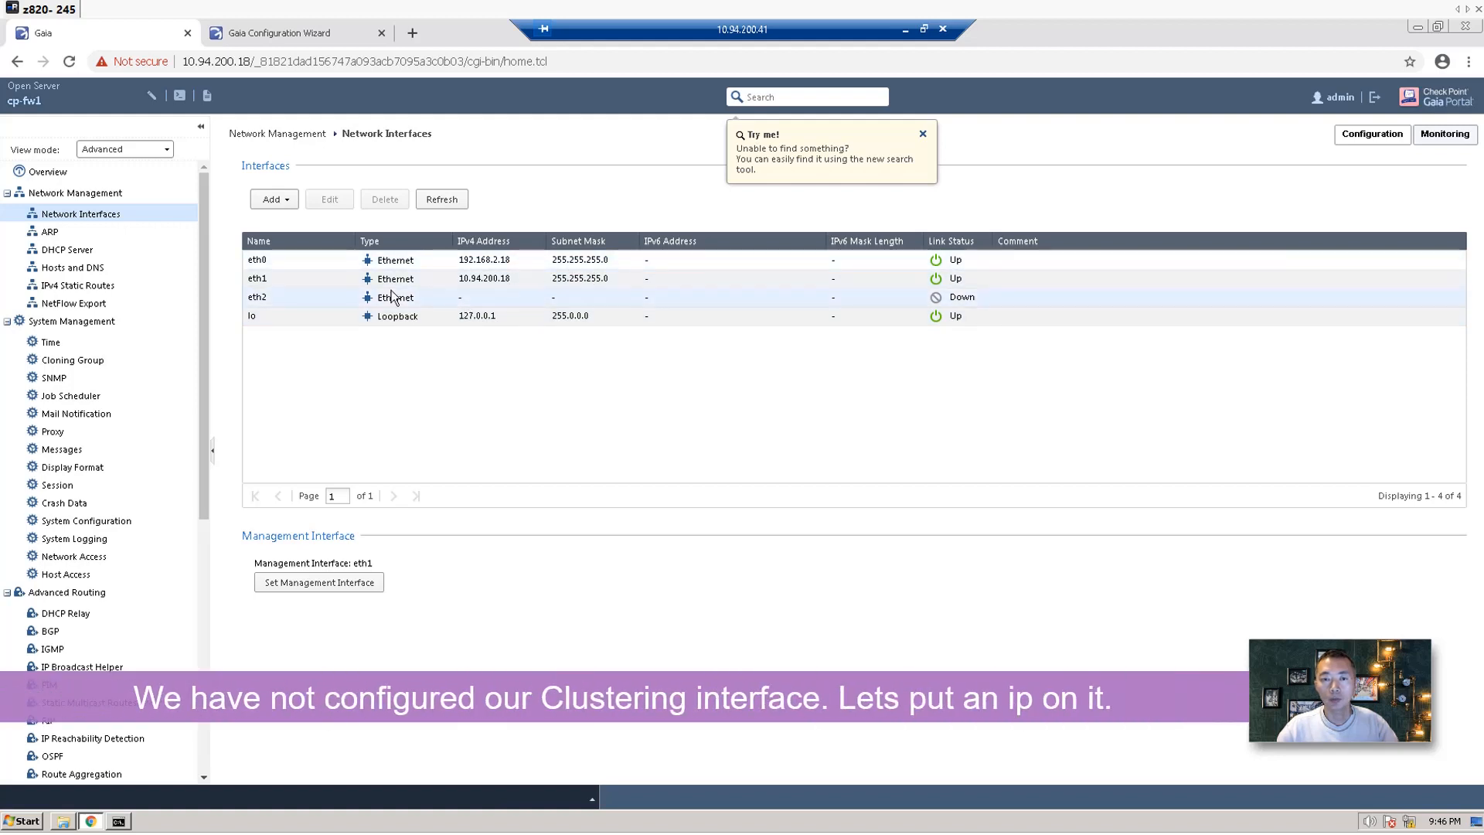
# Enable eth2 with IPv4 1.1.1.1 / 255.255.255.0 and comment 'Cluster Interface'.
pyautogui.click(294, 297)
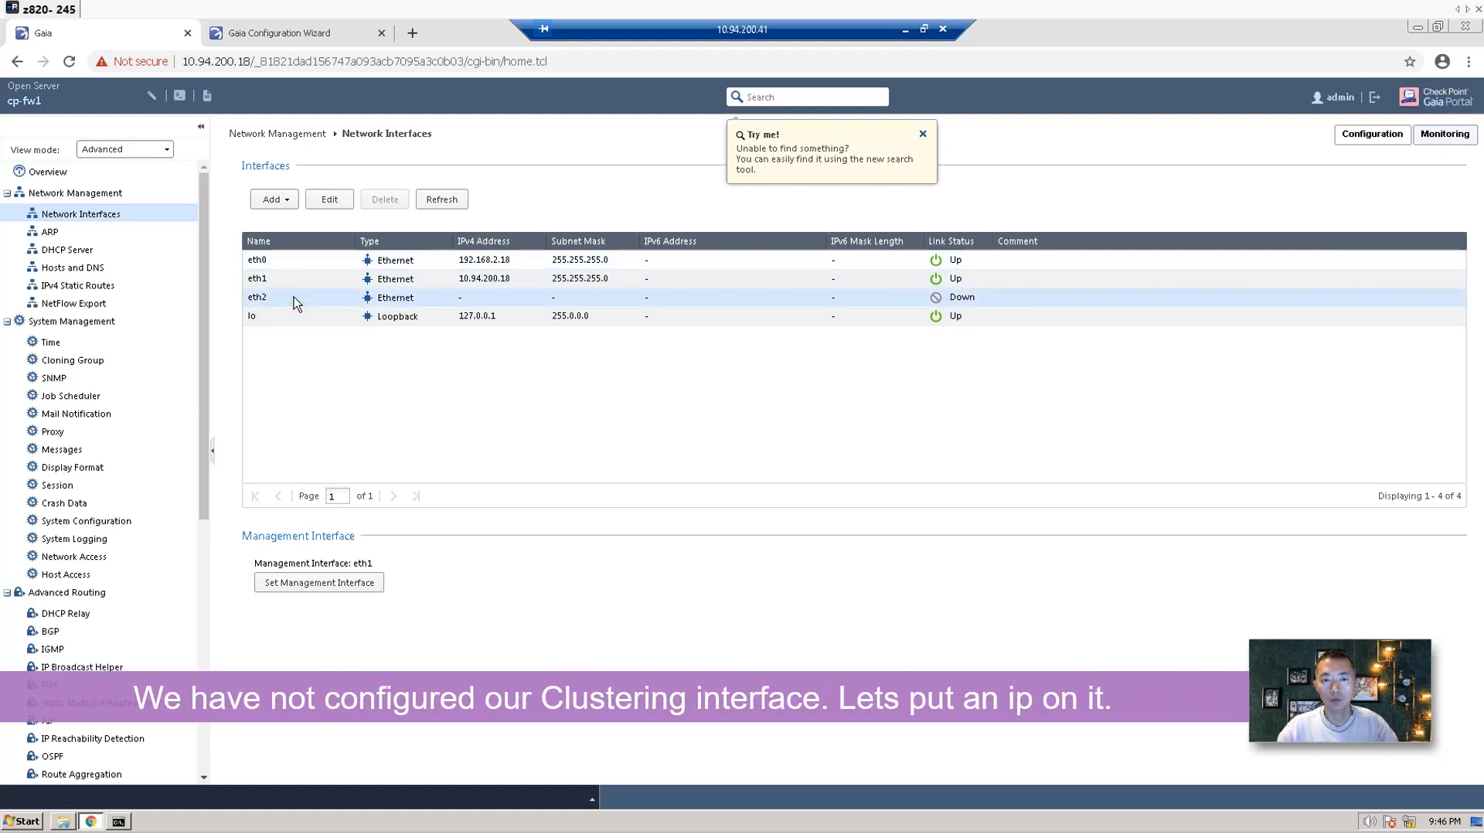
pyautogui.click(329, 199)
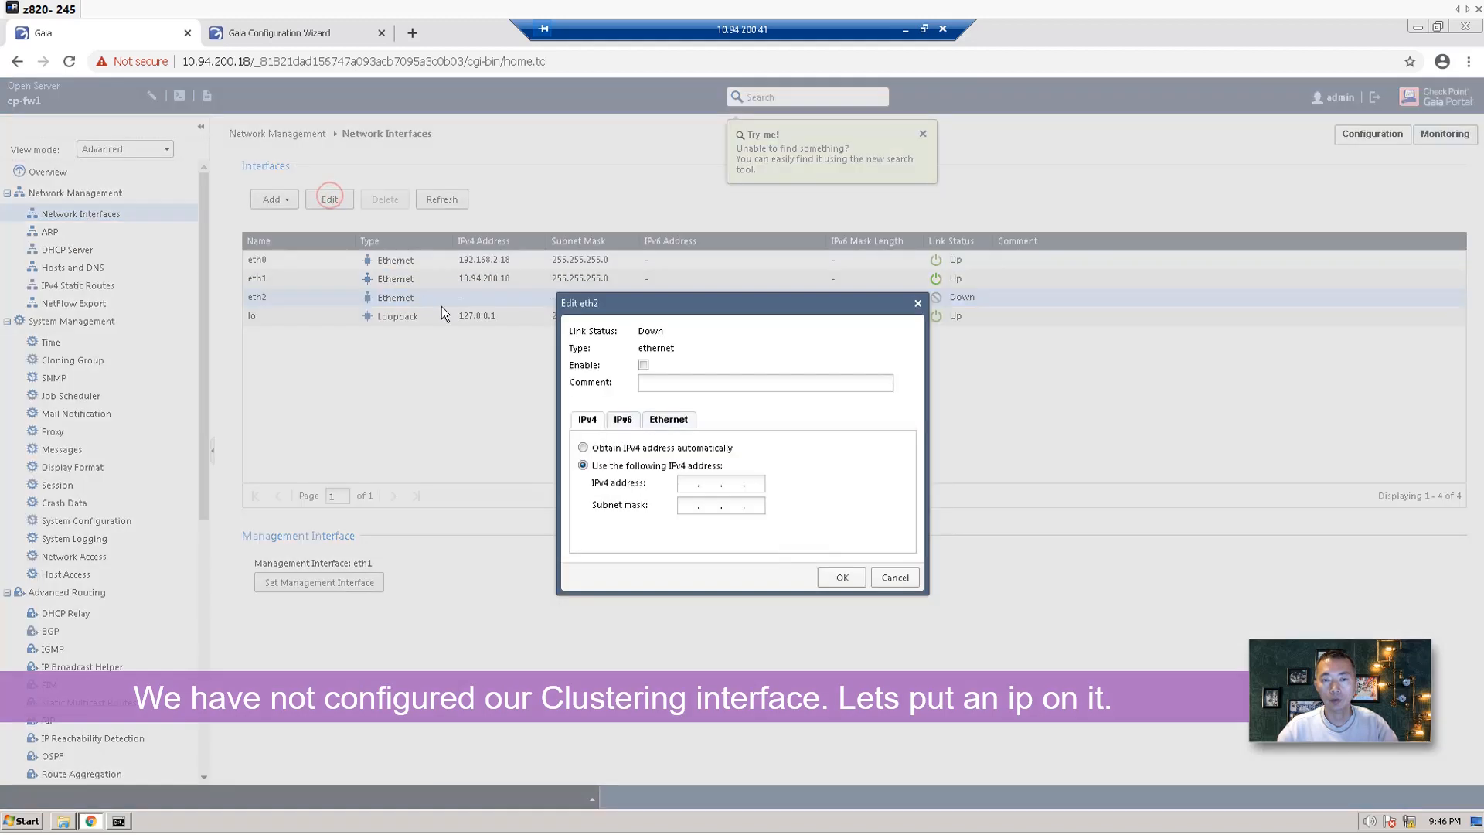
pyautogui.click(644, 366)
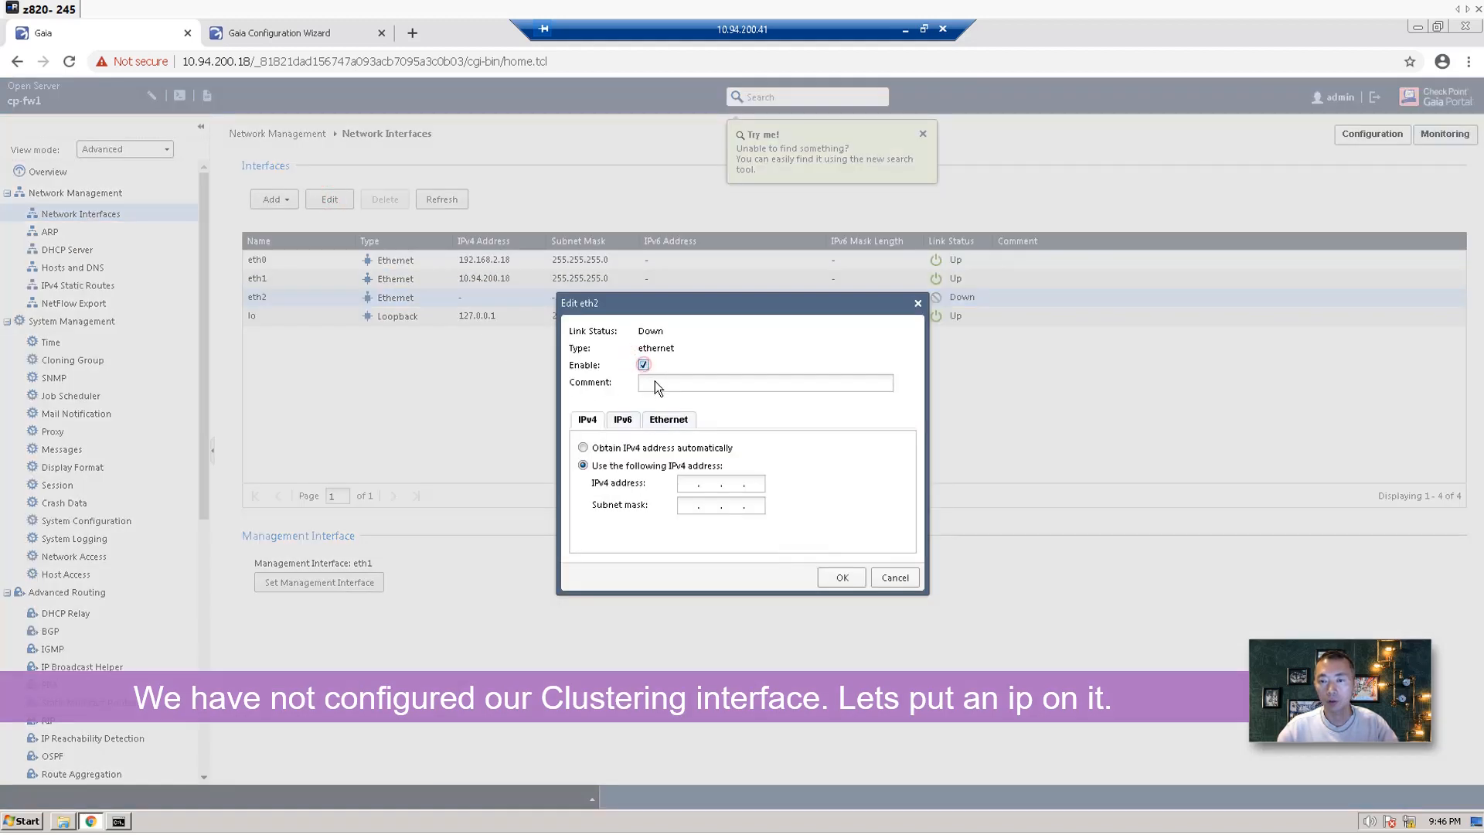
pyautogui.click(655, 381)
pyautogui.write('Cl')
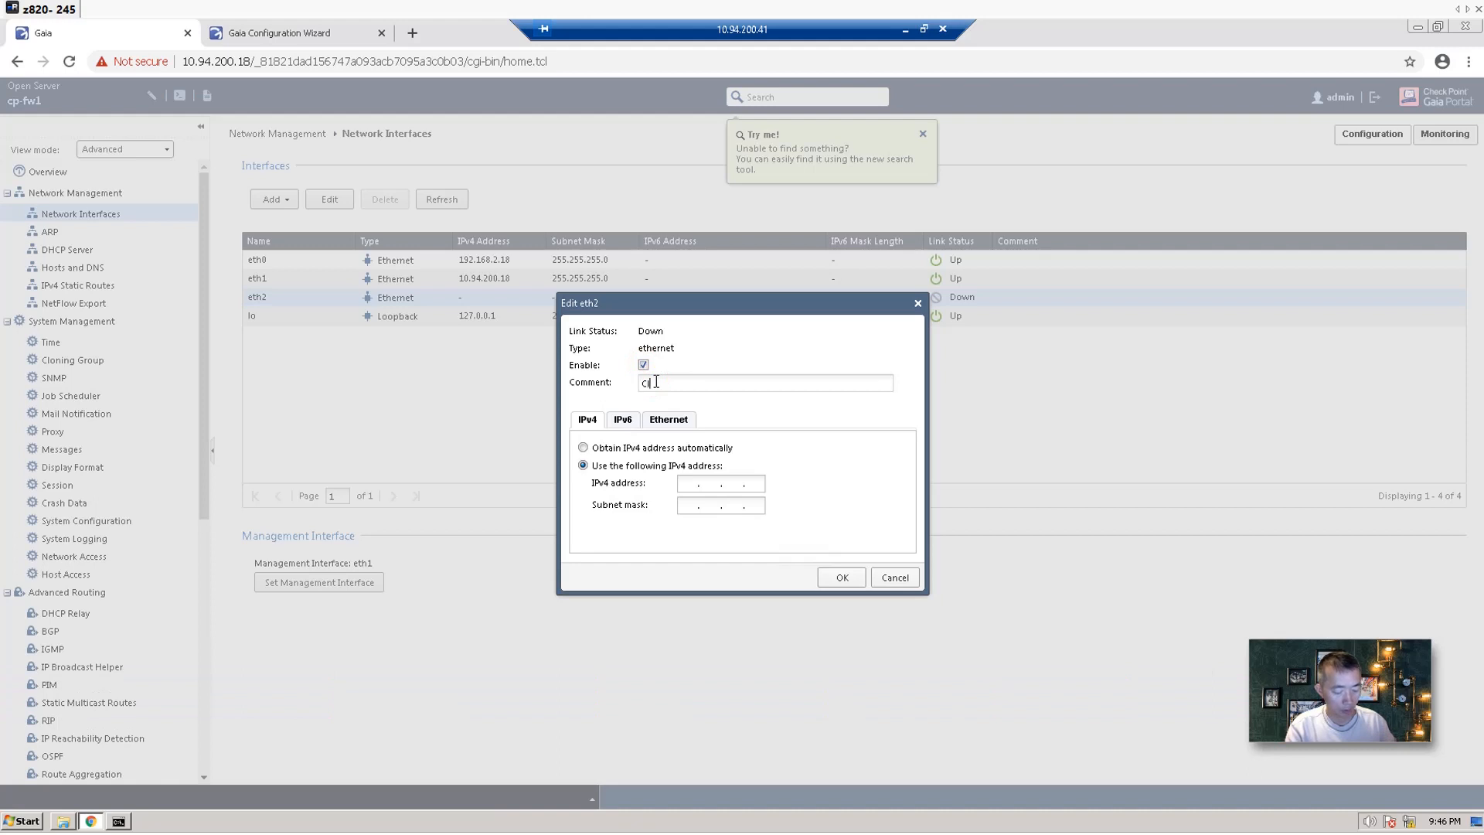
pyautogui.write('uster Int')
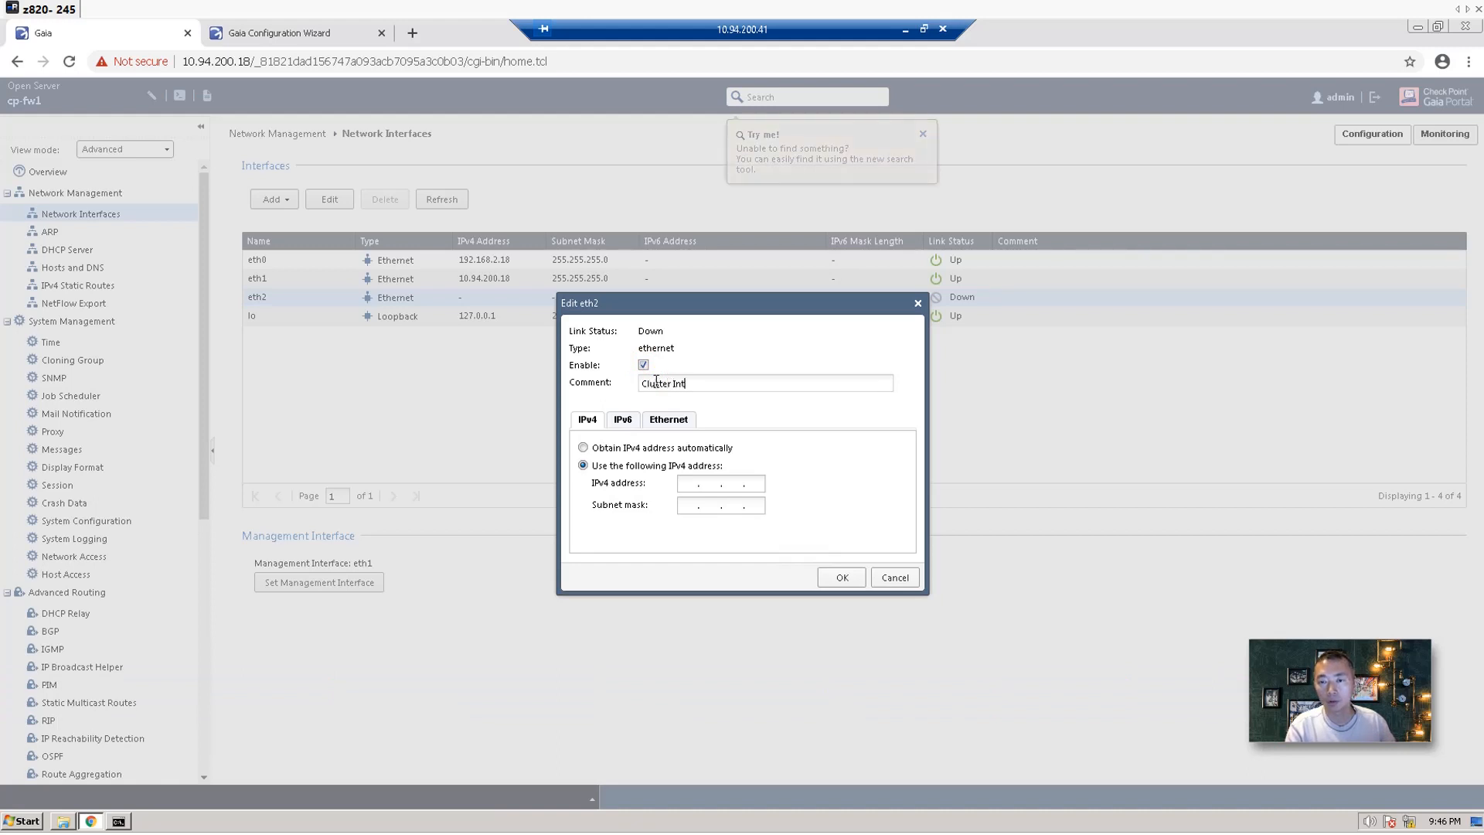
pyautogui.write('erface')
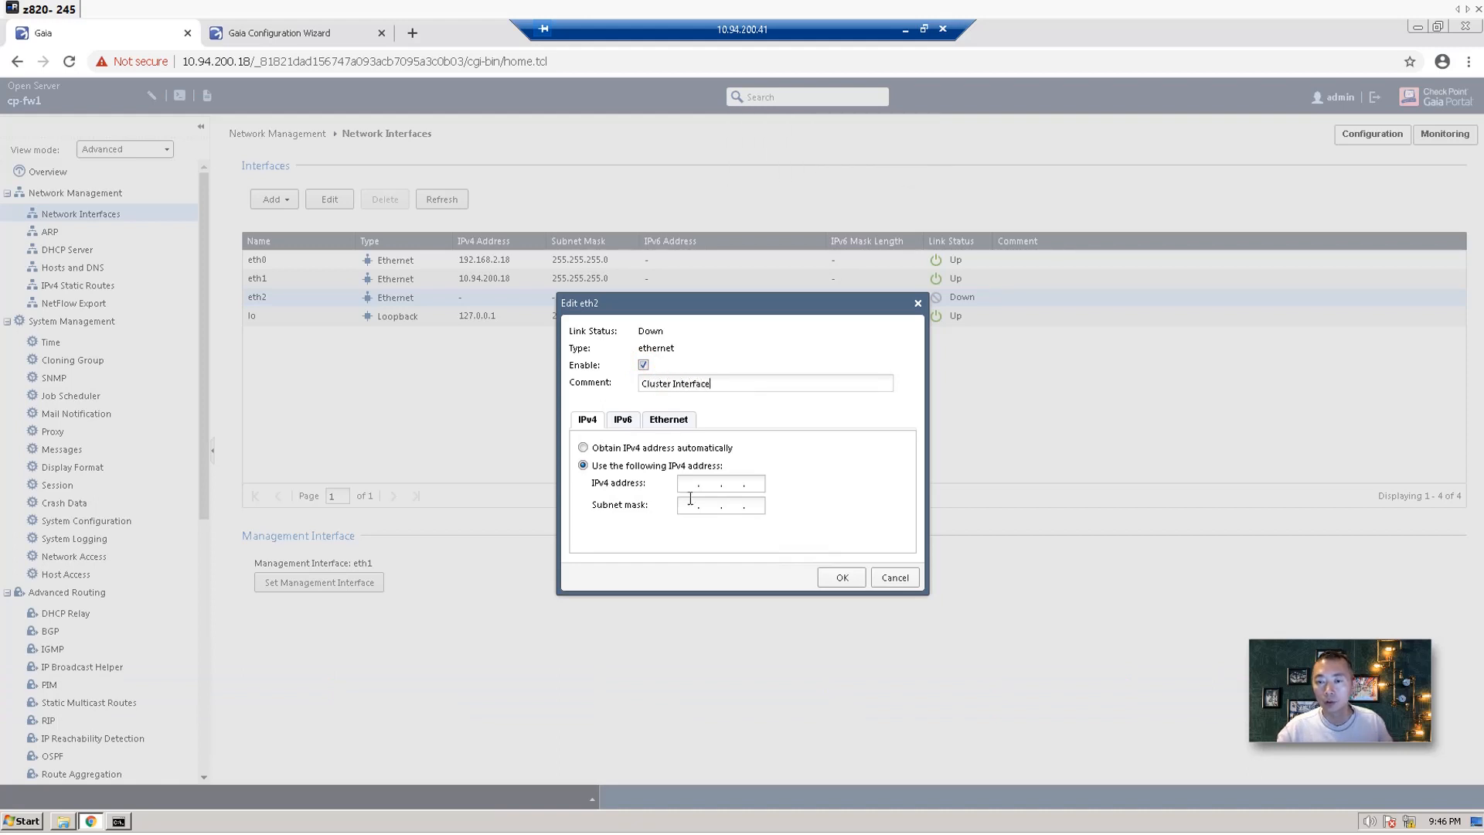
pyautogui.click(688, 488)
pyautogui.write('1.1.1')
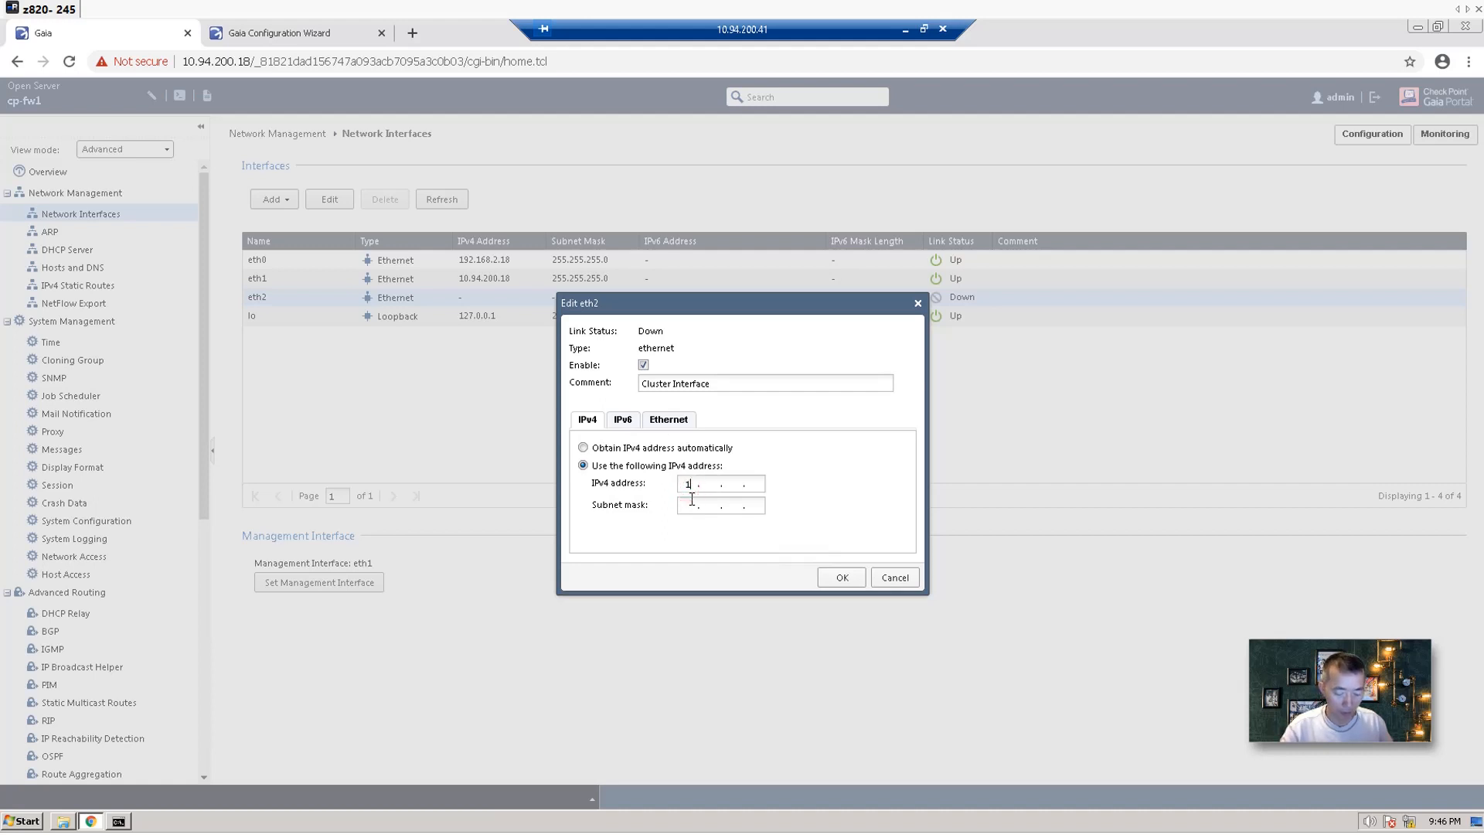
pyautogui.write('255.255.255.')
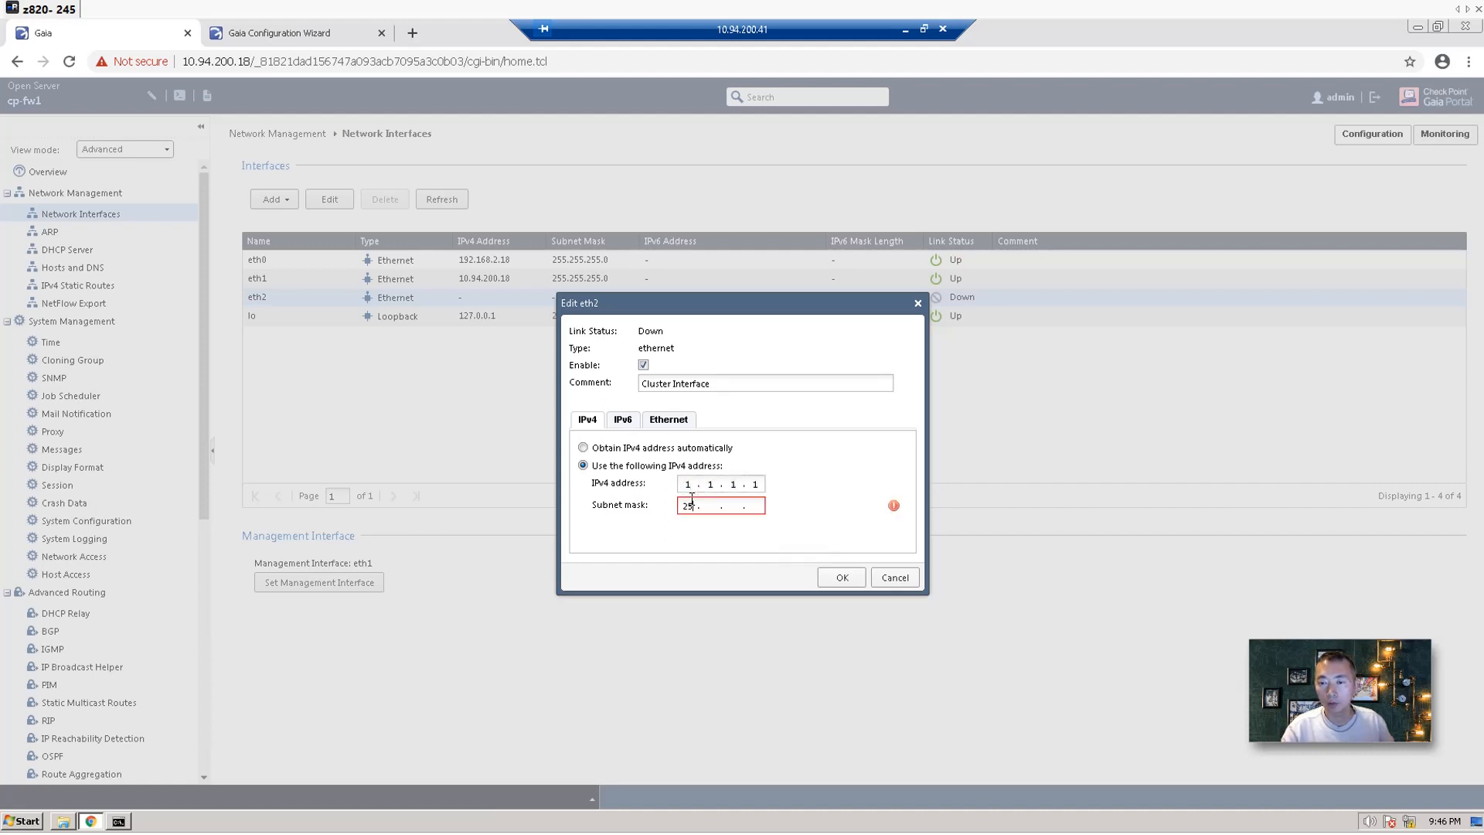
pyautogui.write('0')
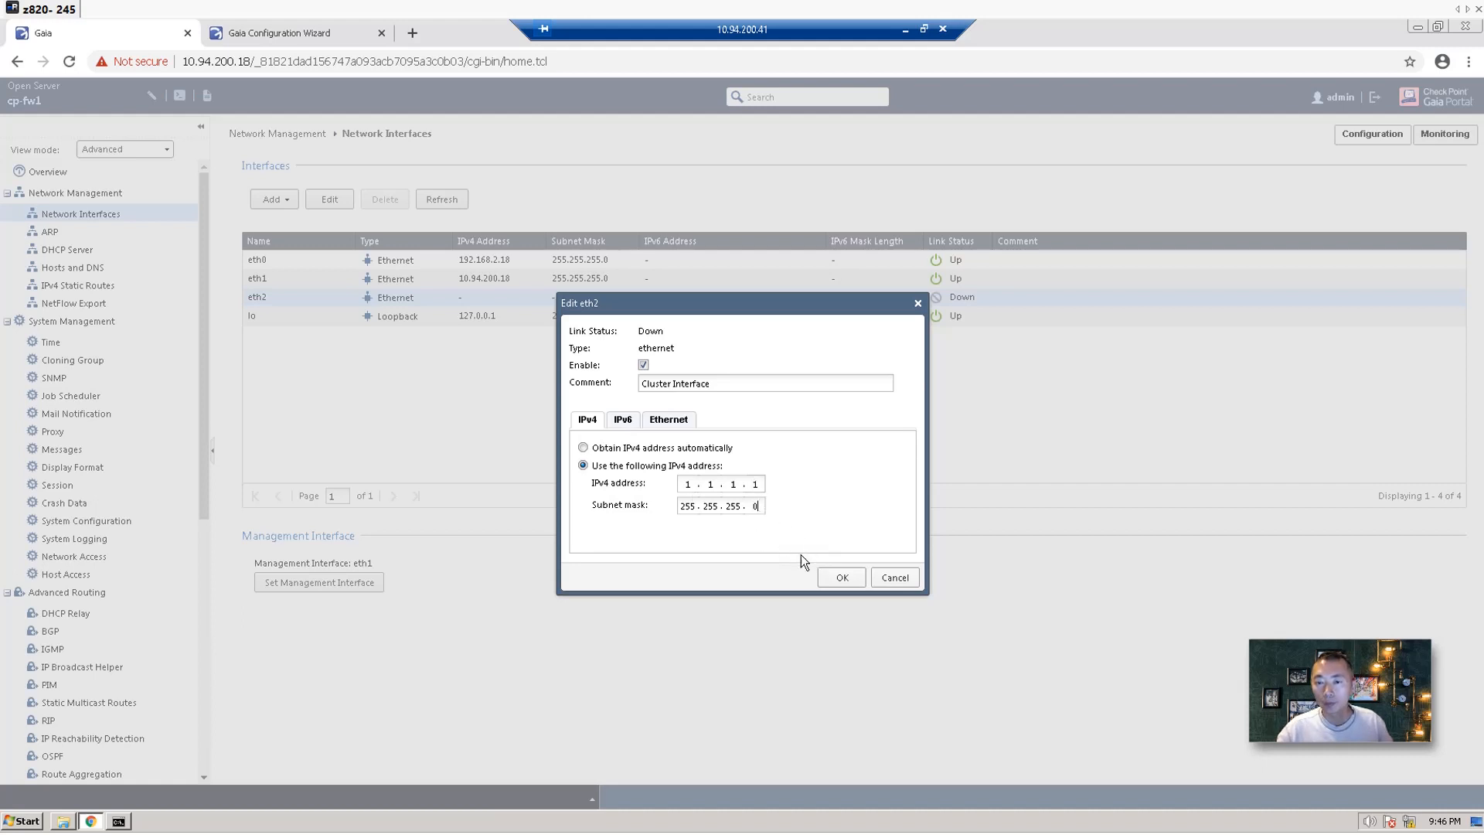
pyautogui.click(588, 420)
pyautogui.click(829, 575)
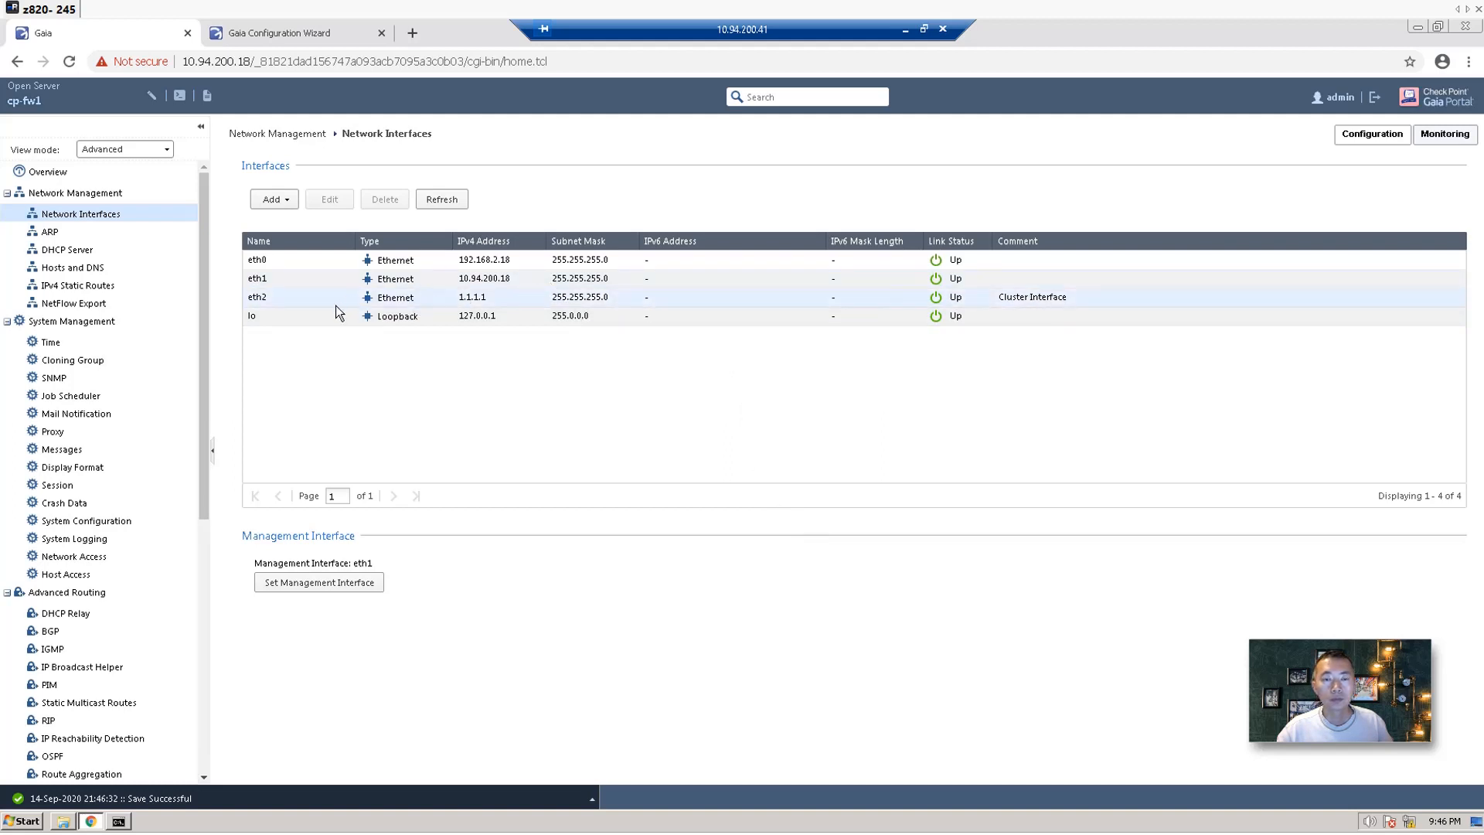
# Open the Default IPv4 static route and remove its 10.94.200.1 gateway.
pyautogui.click(158, 283)
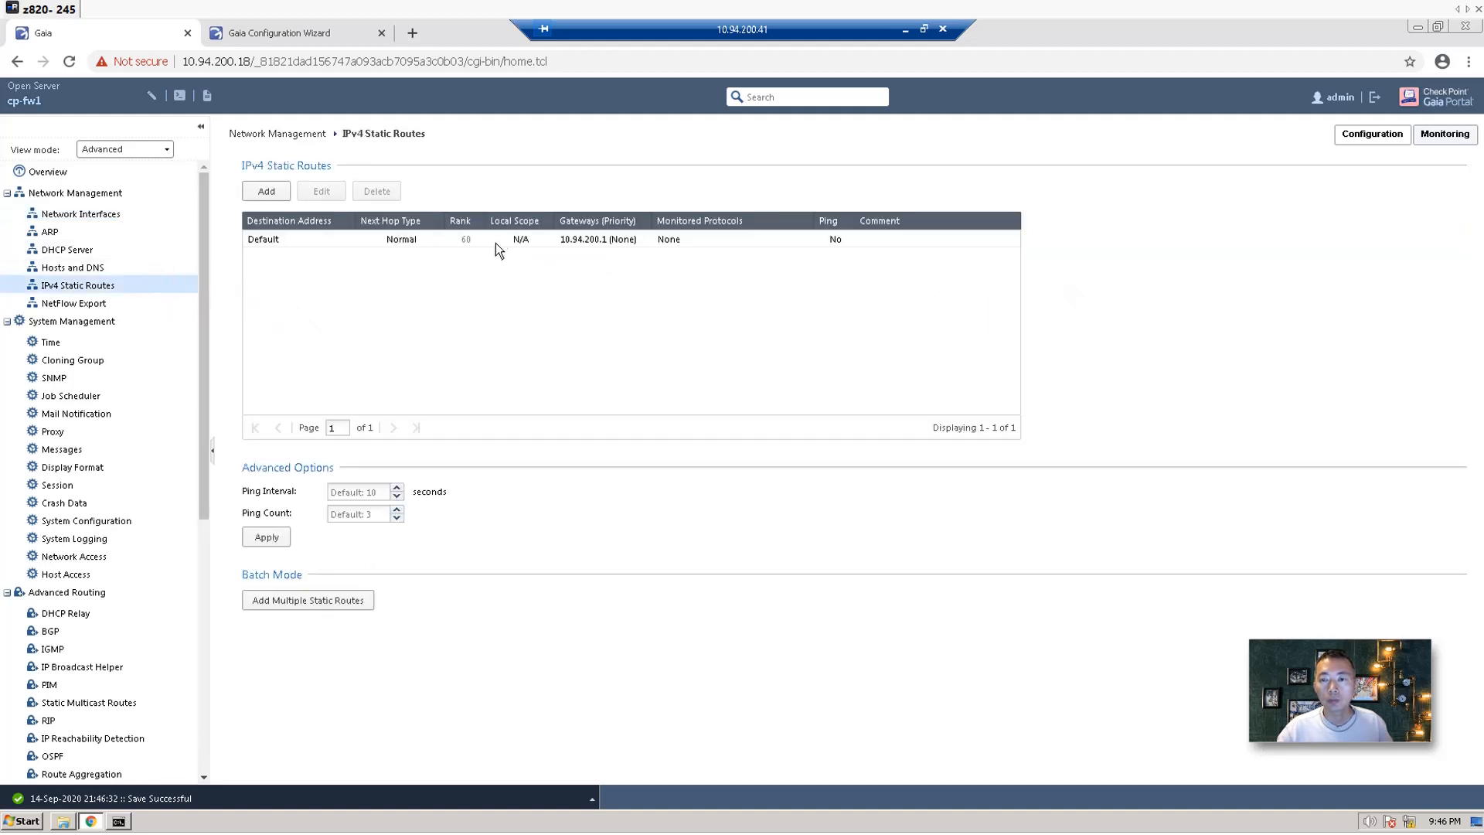
pyautogui.click(497, 241)
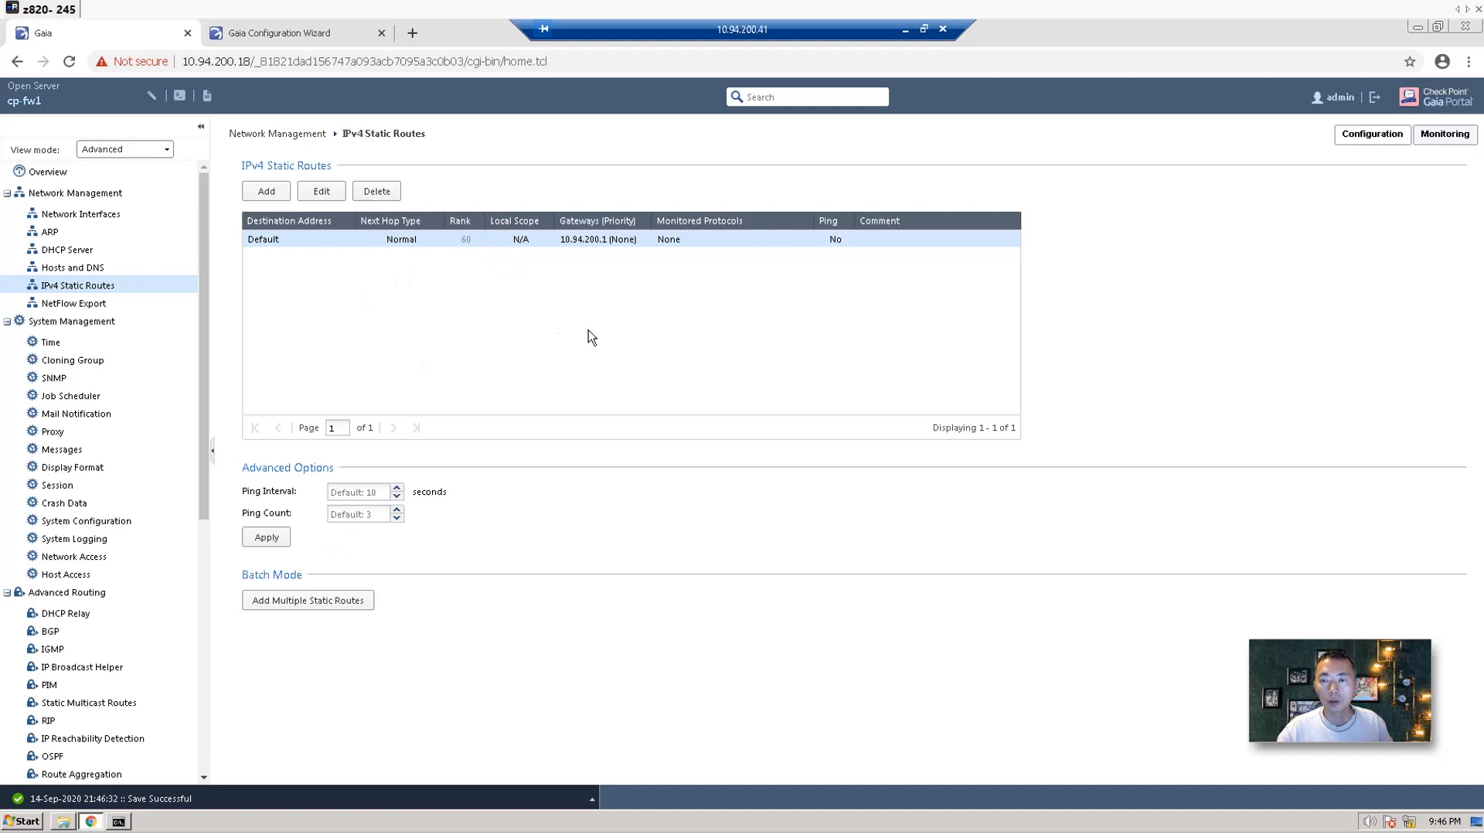
pyautogui.click(332, 191)
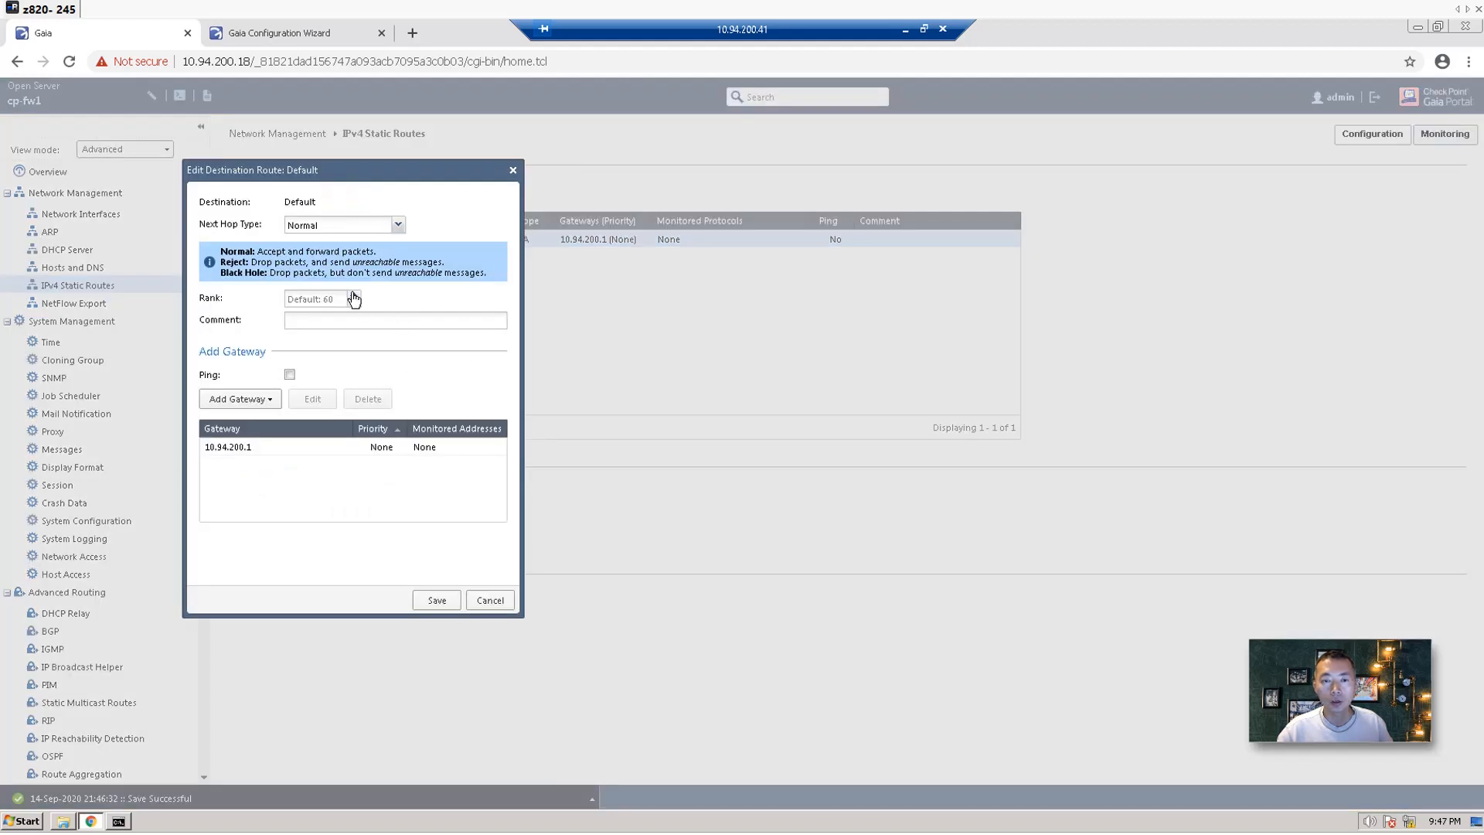
pyautogui.click(238, 448)
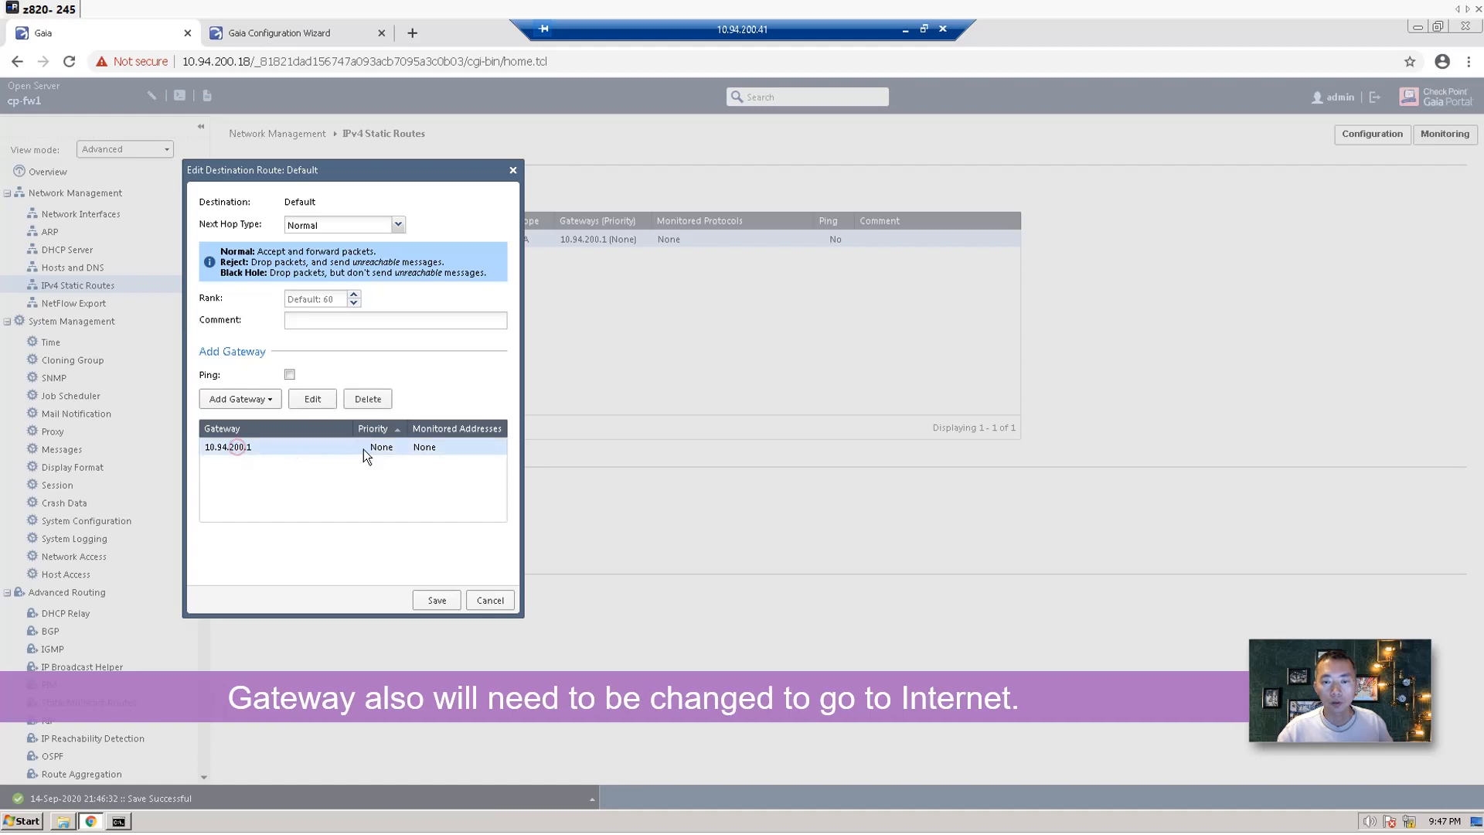
pyautogui.click(370, 403)
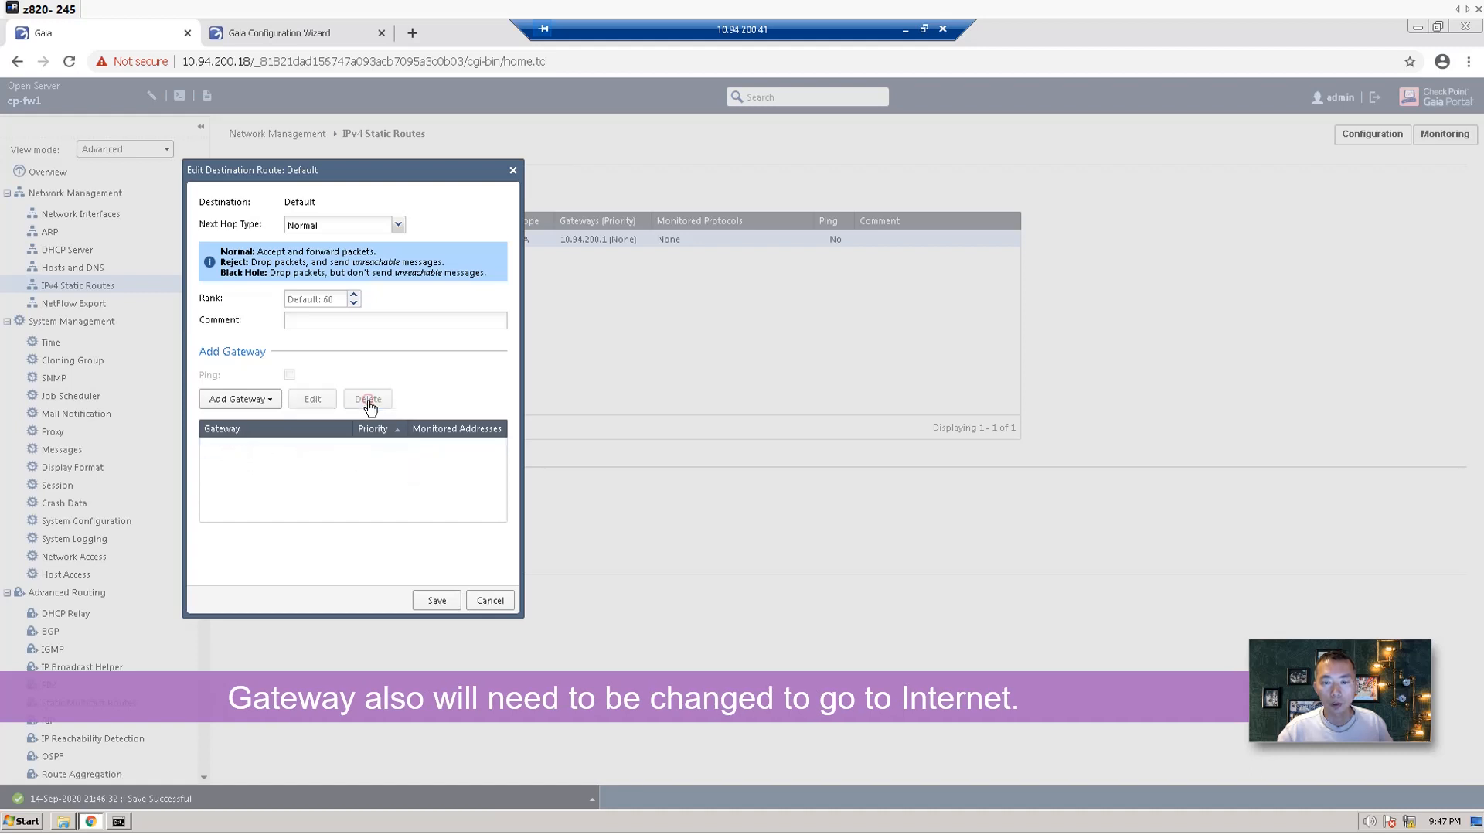
# Add 192.168.2.1 as the Default route's gateway and save the route.
pyautogui.click(240, 399)
pyautogui.click(267, 423)
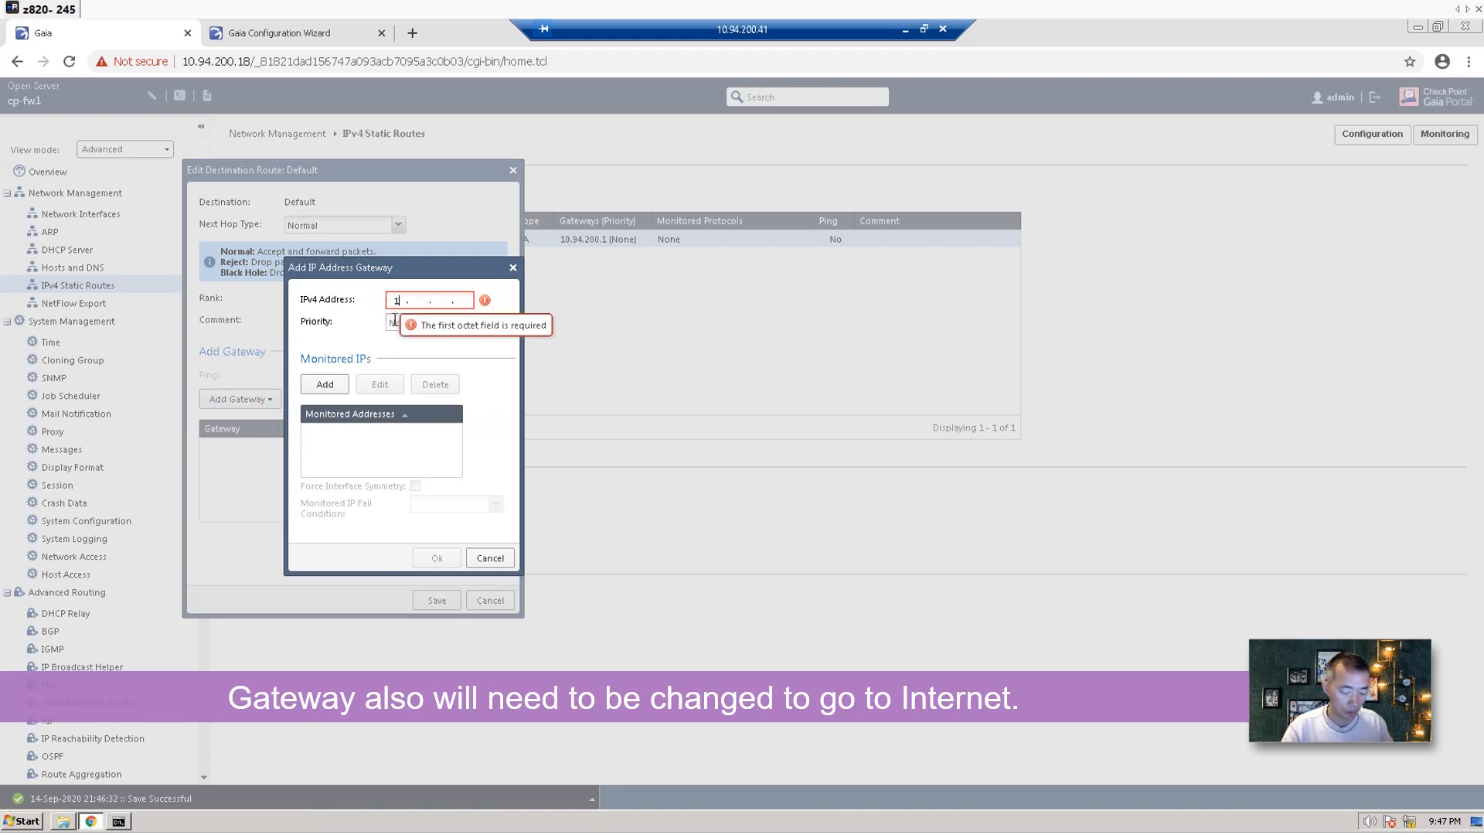
pyautogui.write('192.168.2.1')
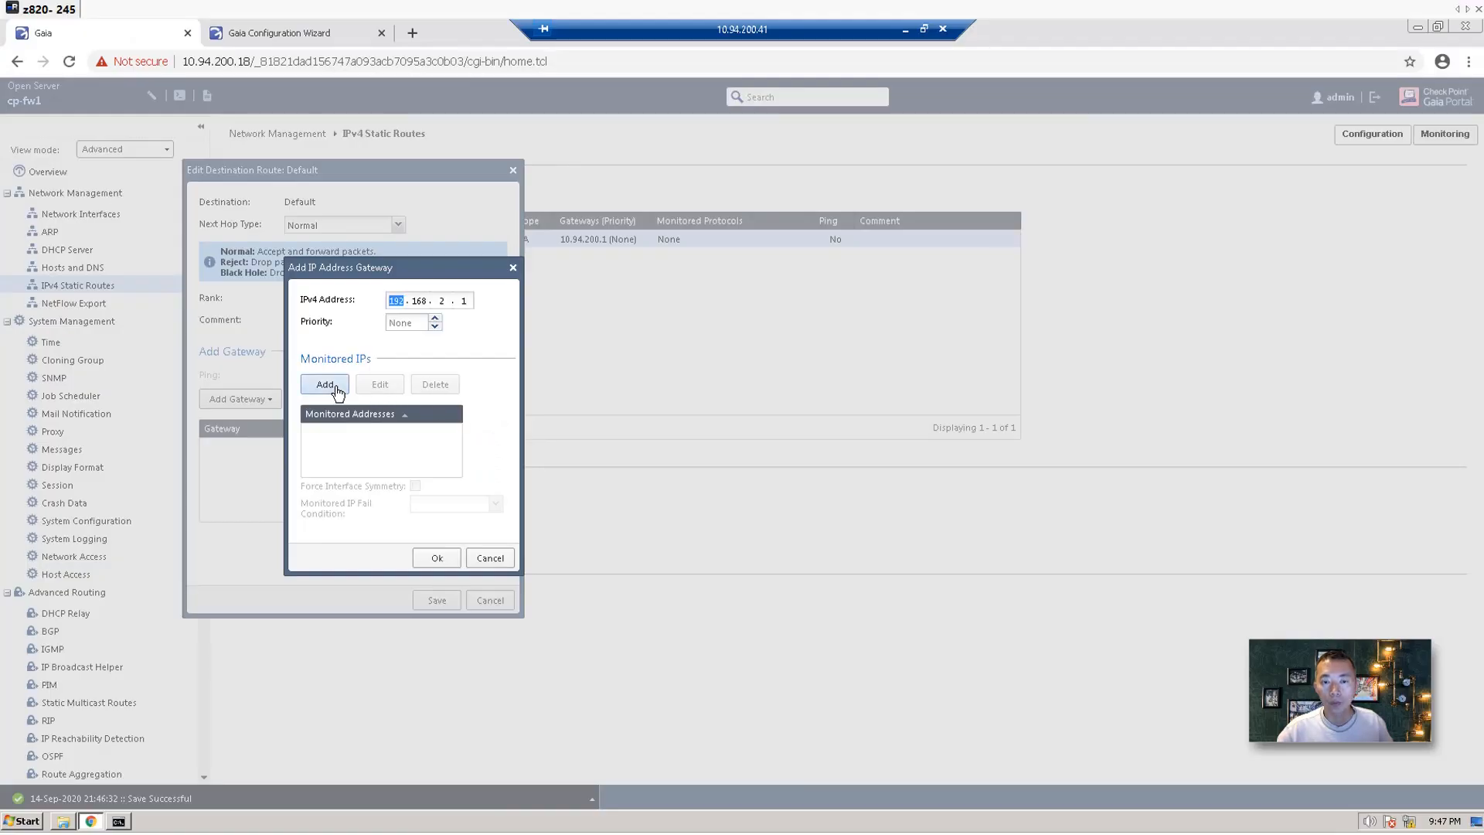
pyautogui.click(446, 565)
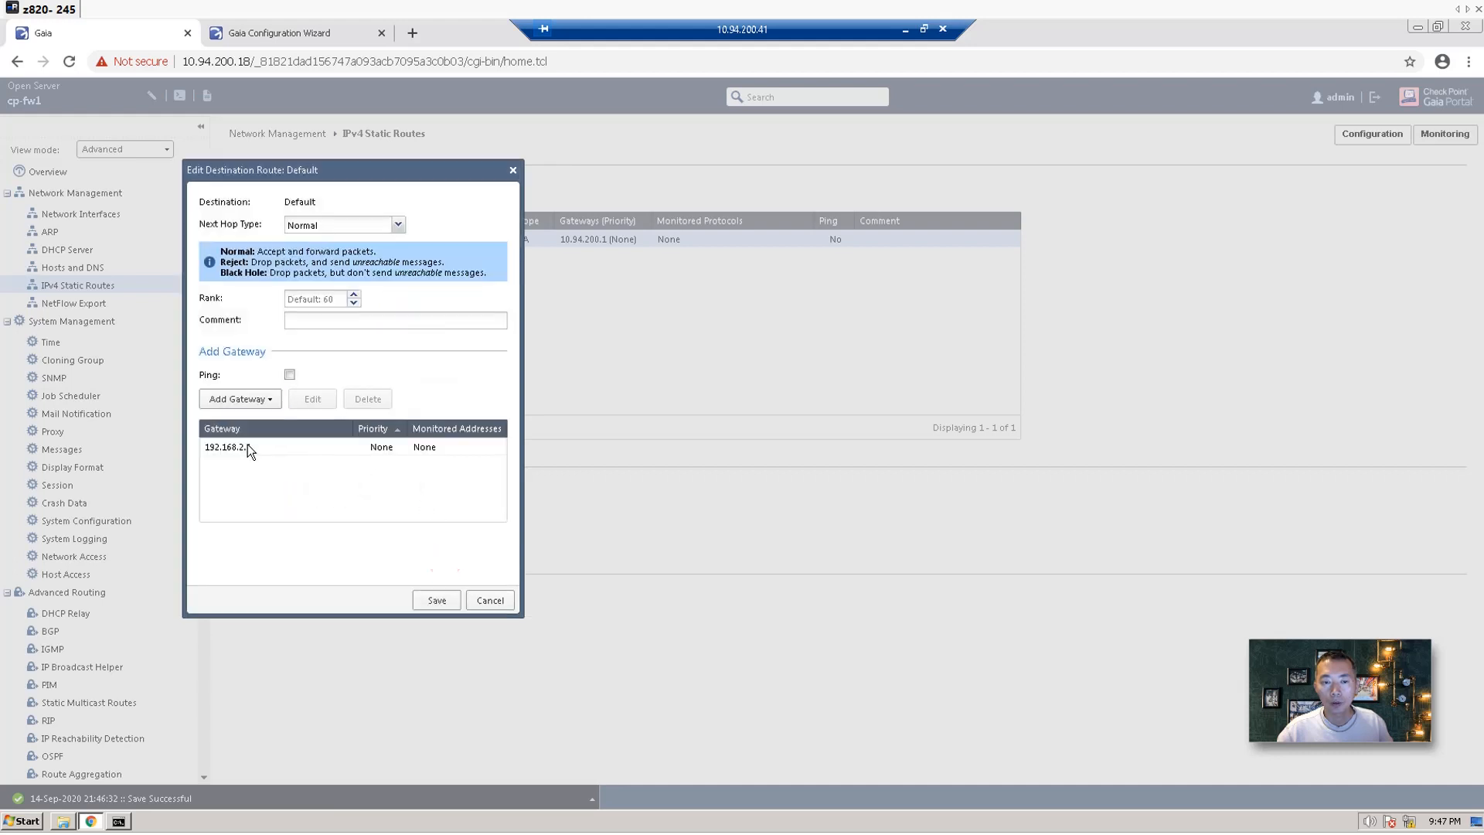
pyautogui.click(441, 602)
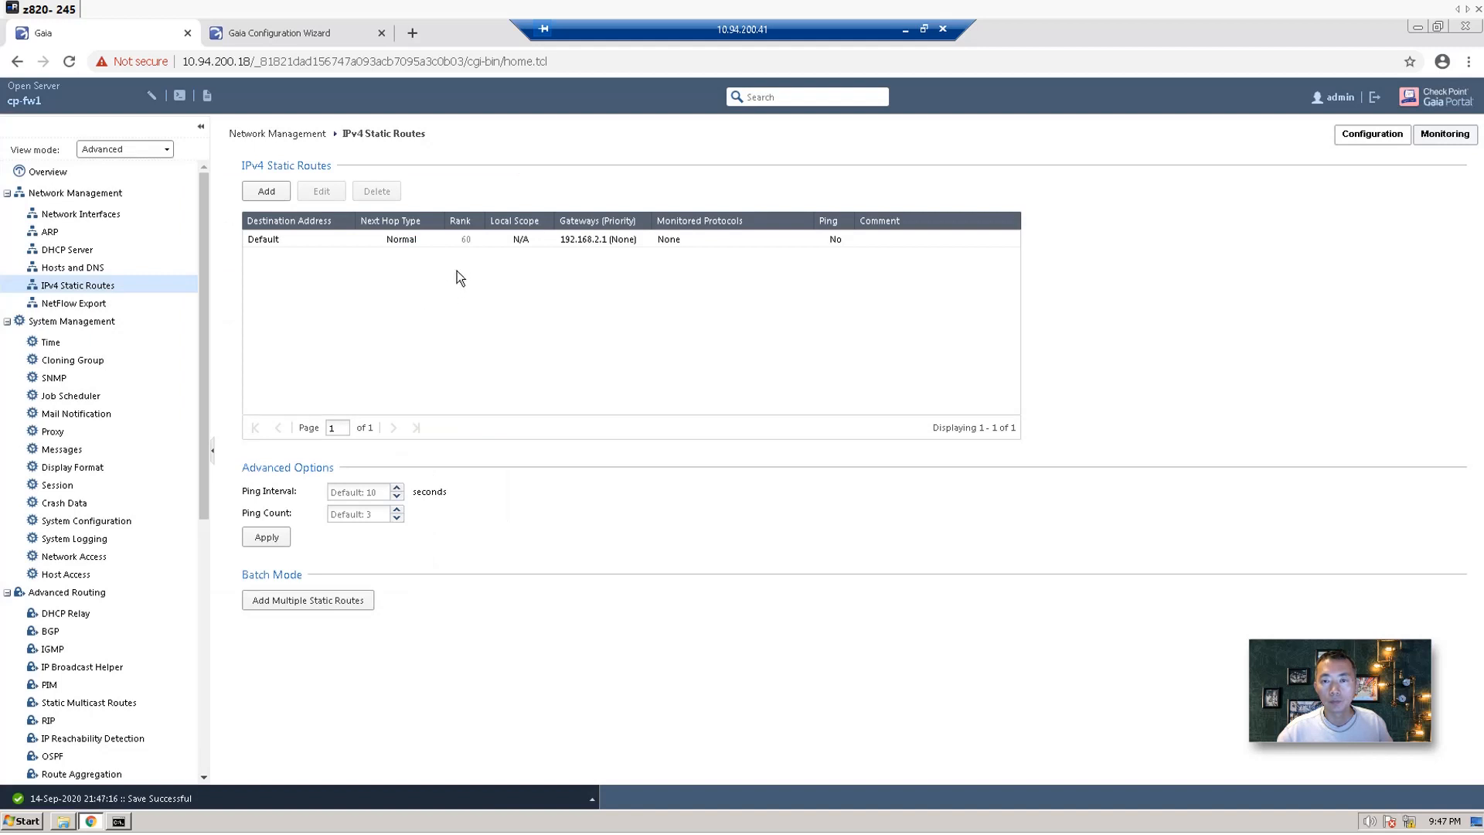
pyautogui.click(475, 242)
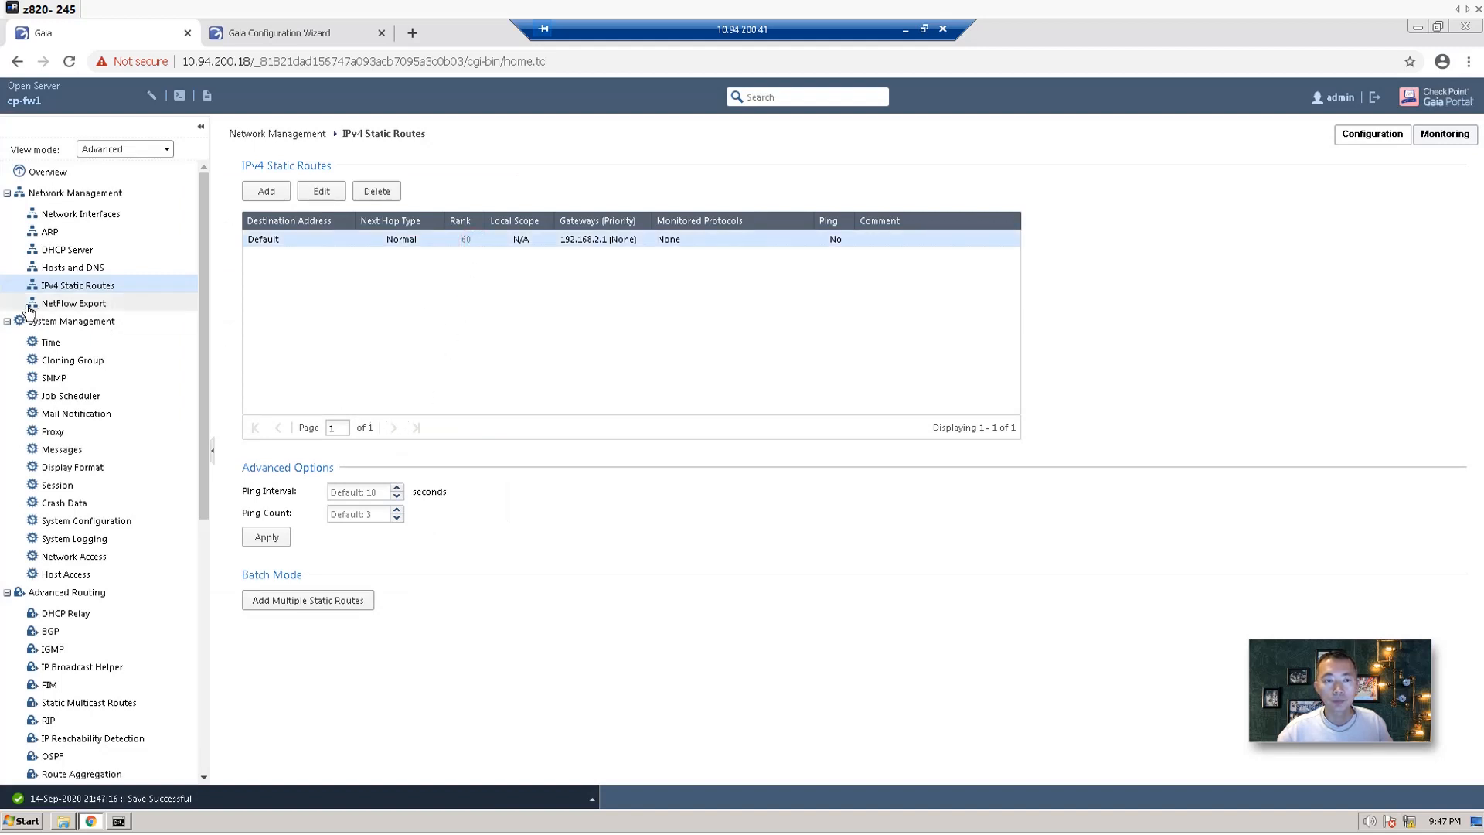
pyautogui.click(7, 321)
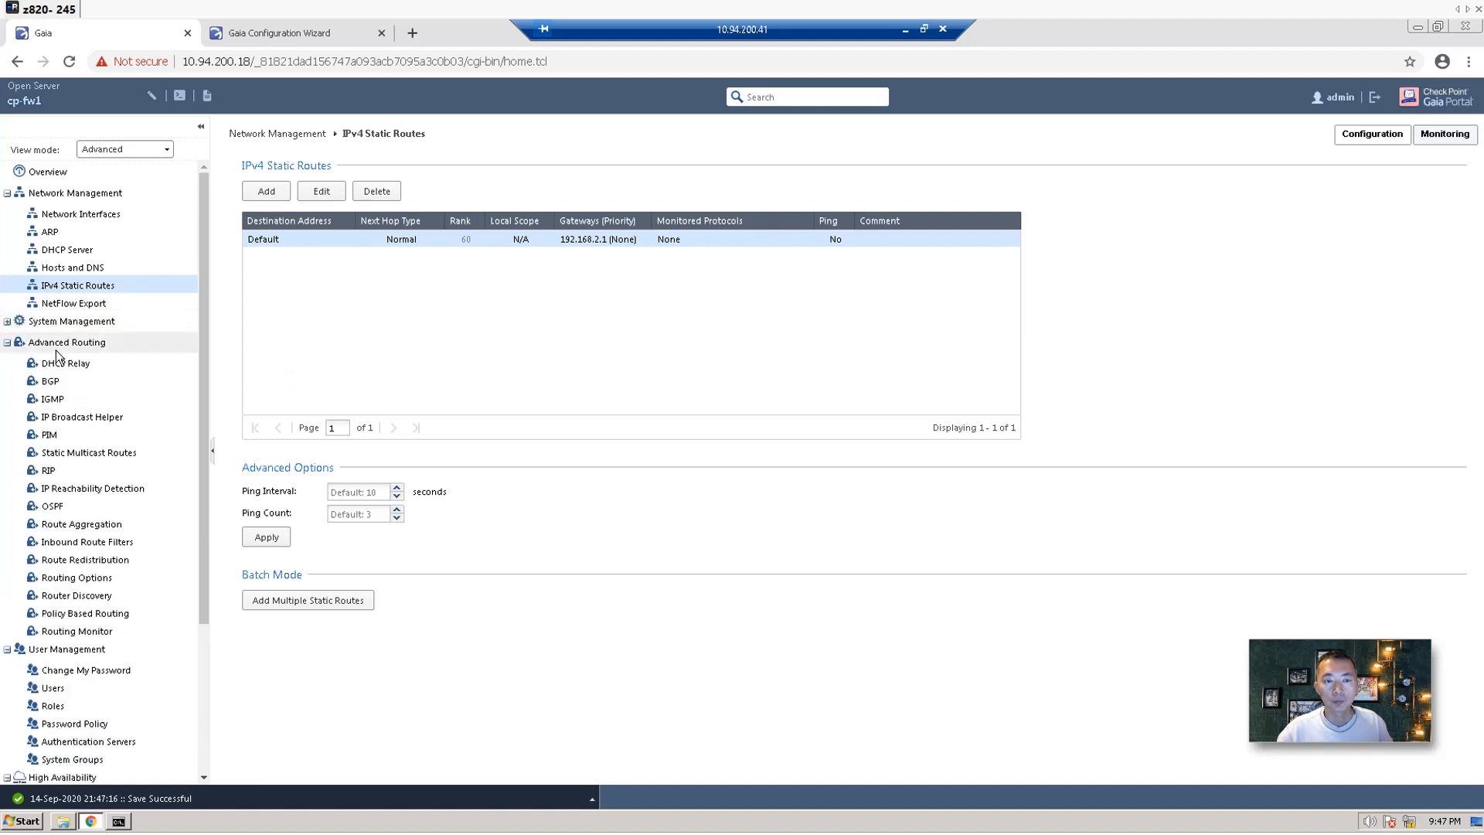
pyautogui.click(8, 342)
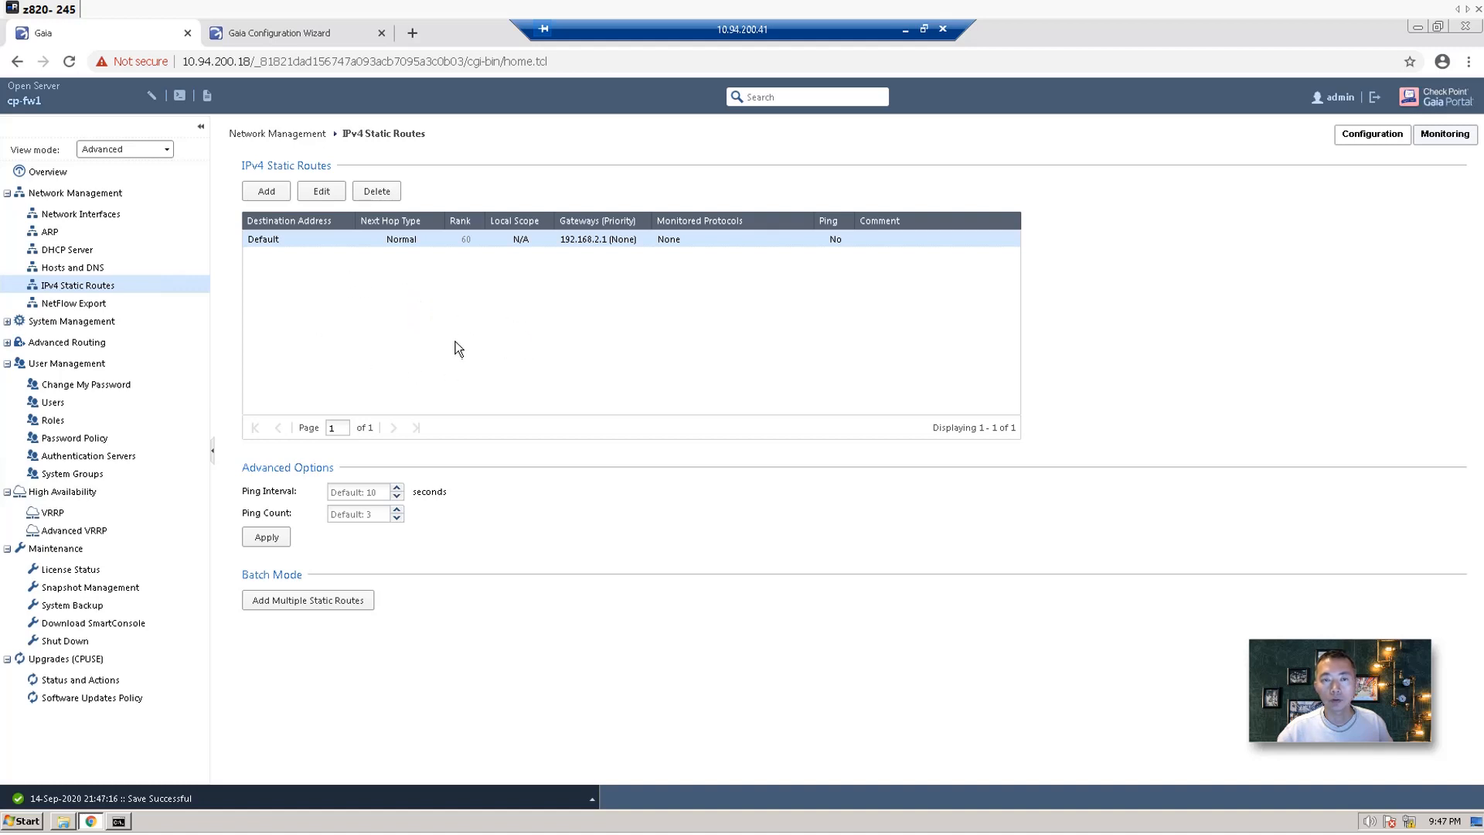
# Finish CP-FW2's first-time setup in the Gaia wizard and confirm the gateway restart.
pyautogui.click(294, 35)
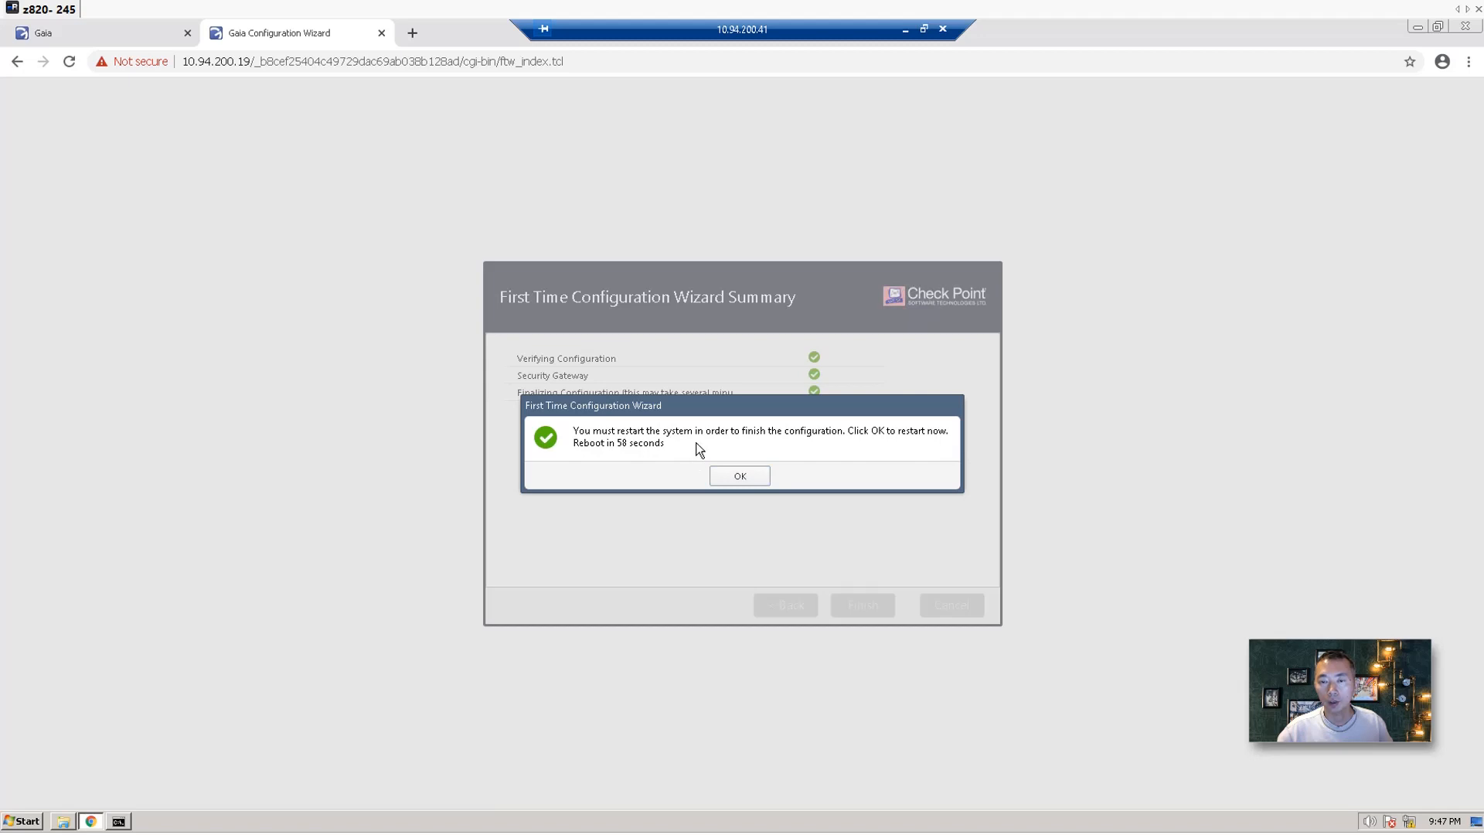
pyautogui.click(737, 476)
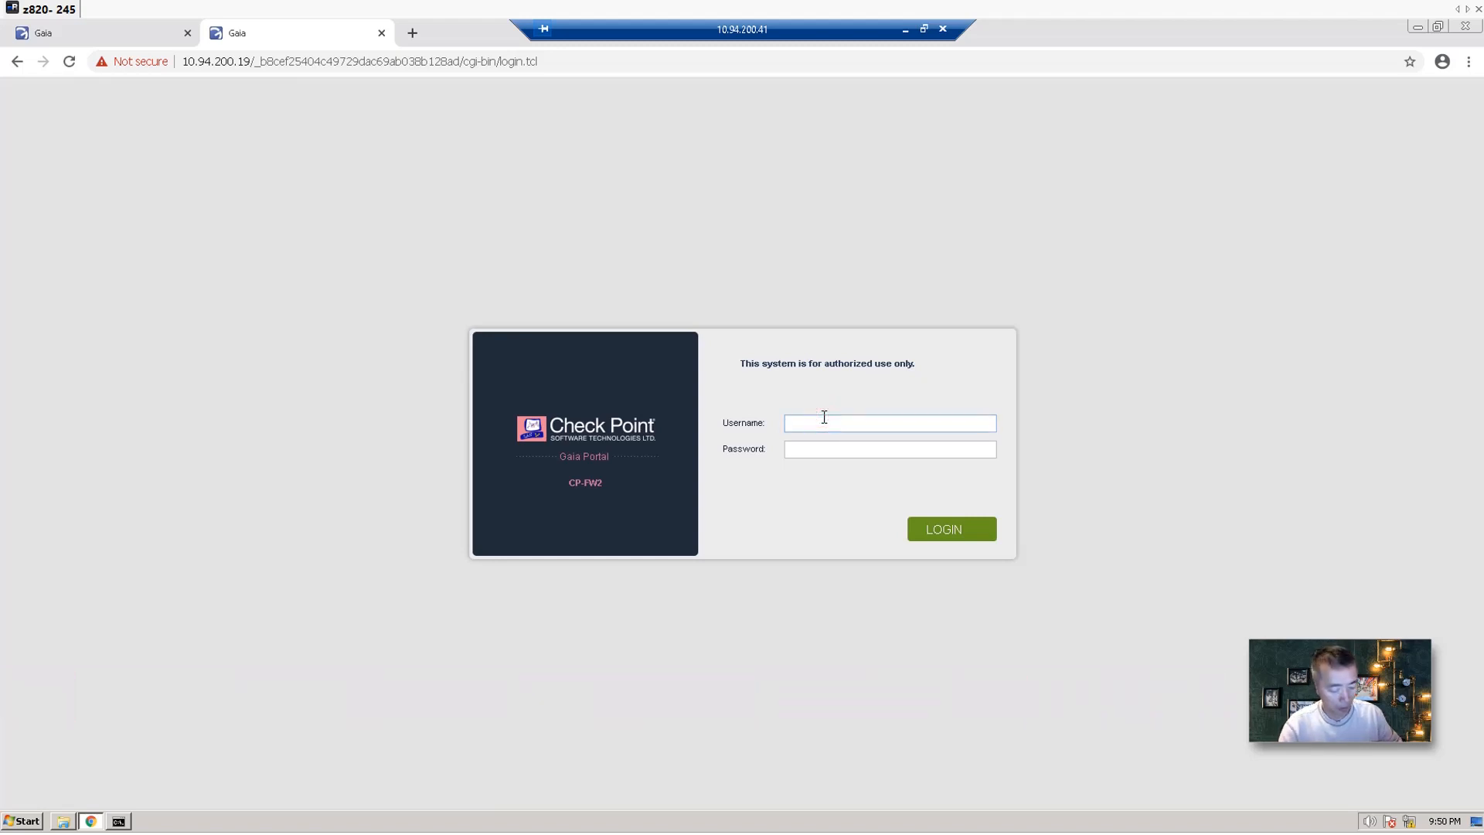
# Sign in to CP-FW2's Gaia Portal with the admin credentials and view its network interfaces.
pyautogui.write('admin')
pyautogui.press('Tab')
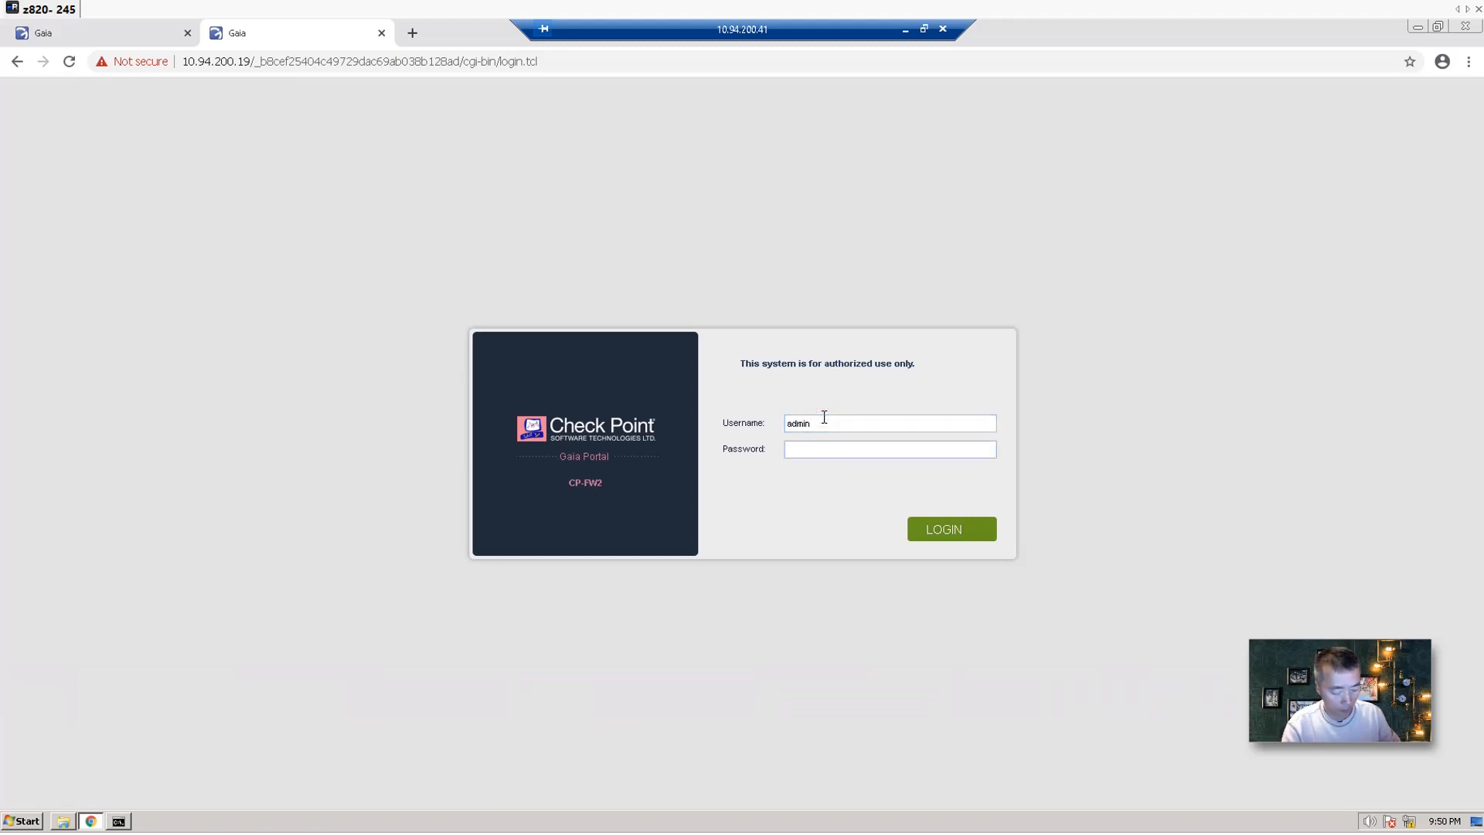
pyautogui.write('*********')
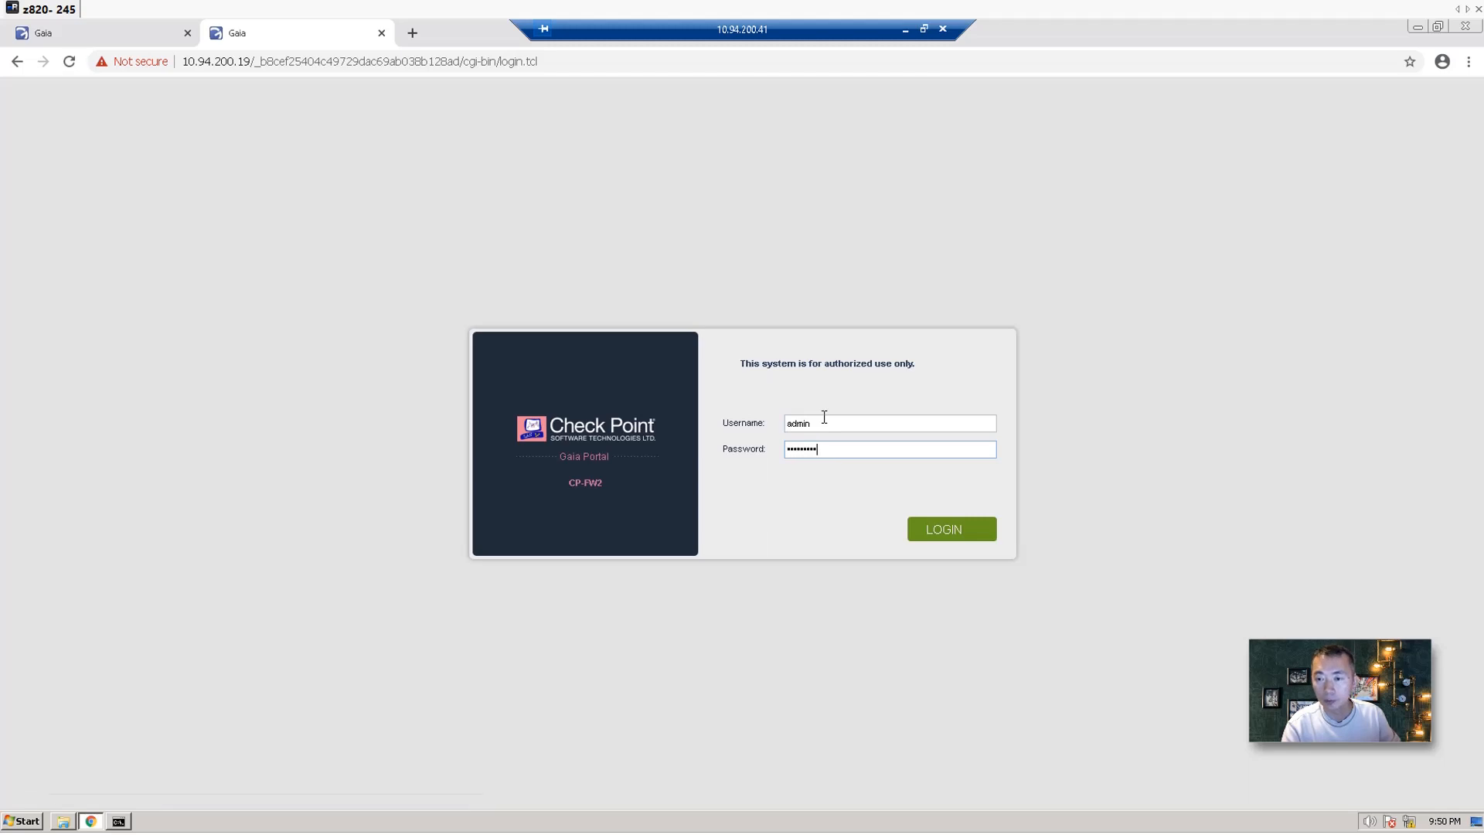
pyautogui.press('Return')
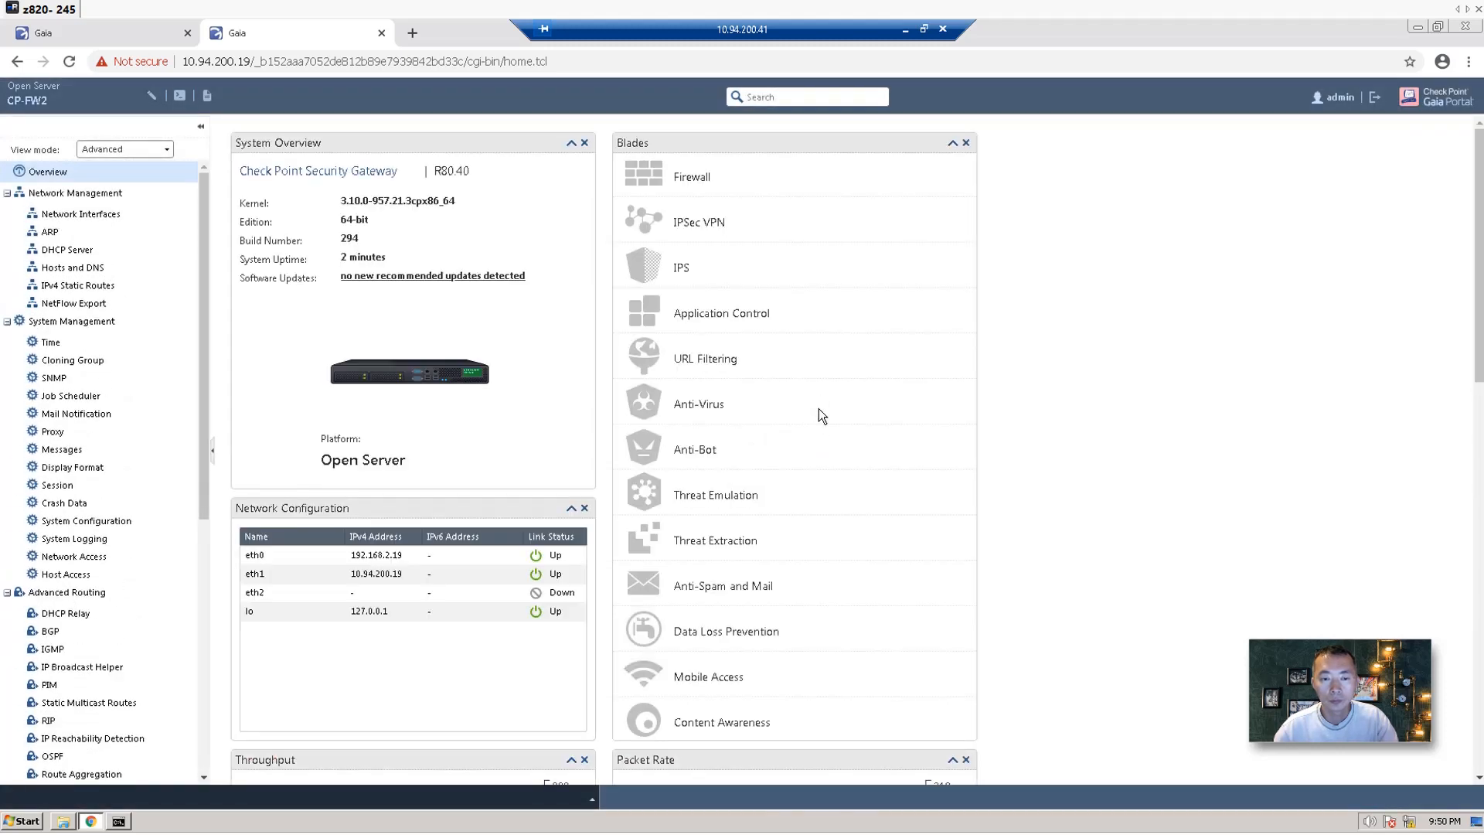
pyautogui.click(116, 214)
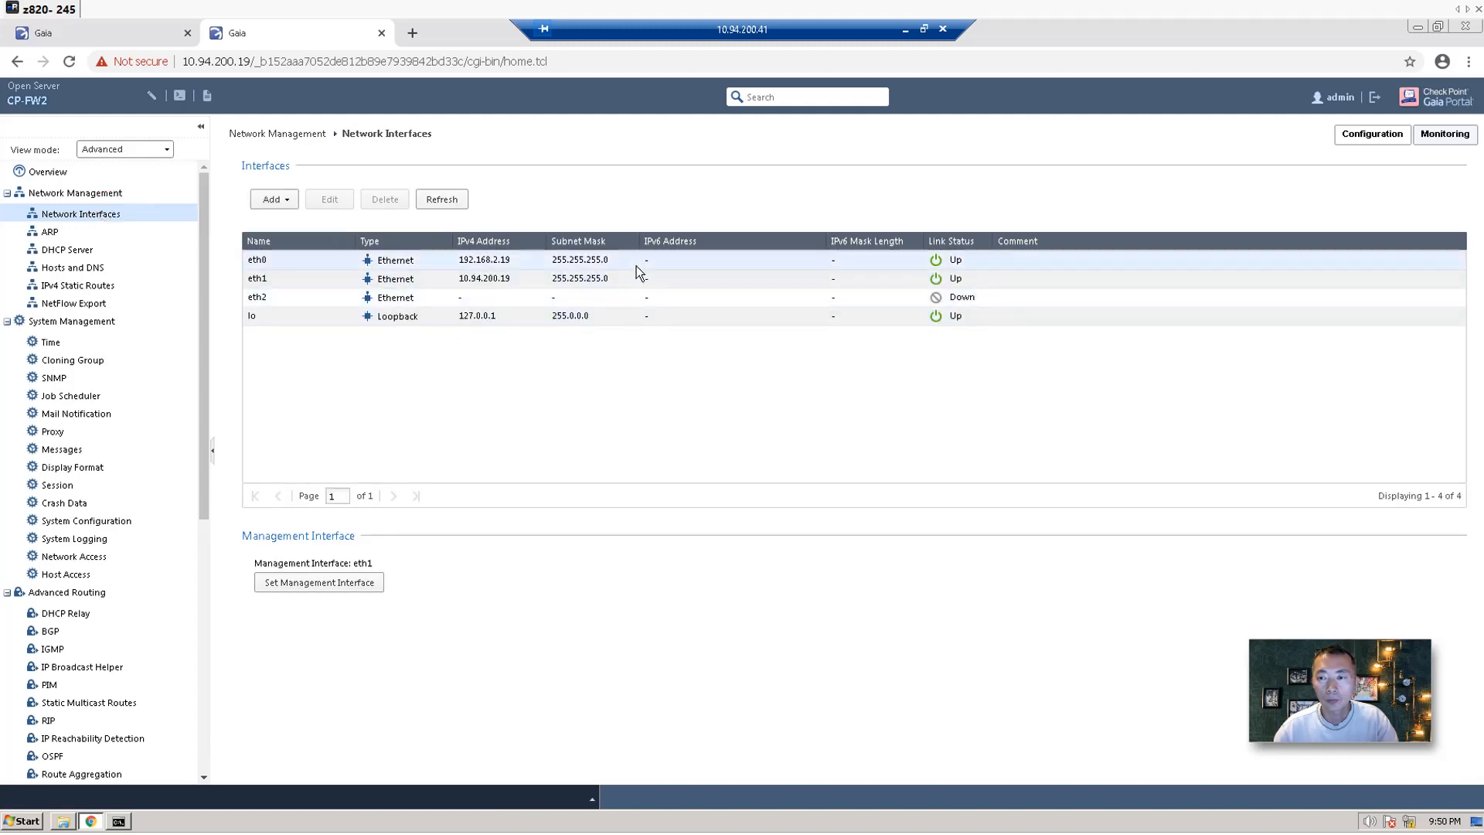
# Enable eth2 with IPv4 1.1.1.2, mask 255.255.255.0, and comment 'Cluster Interface'.
pyautogui.click(611, 316)
pyautogui.click(462, 299)
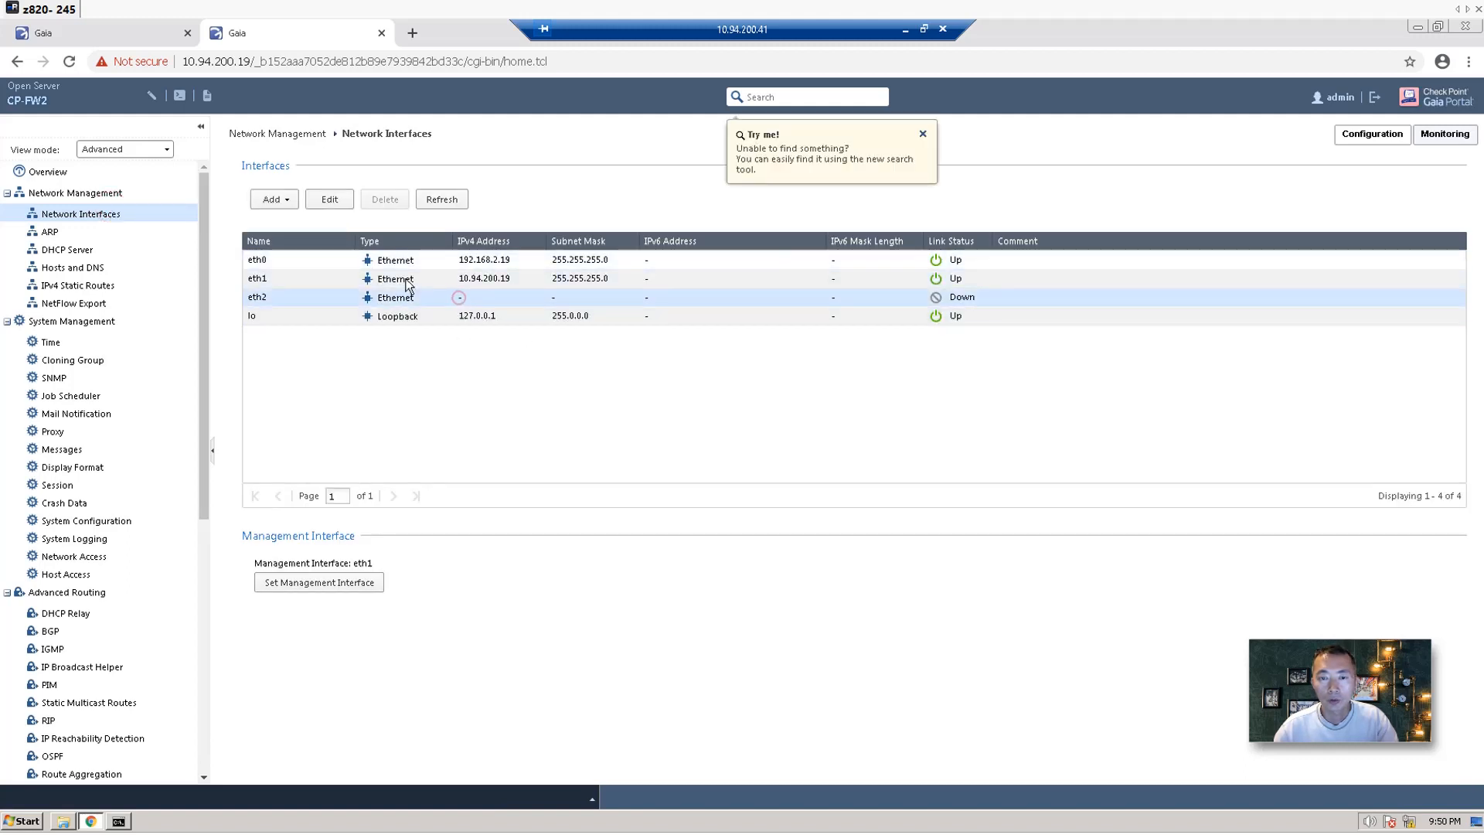
pyautogui.click(329, 199)
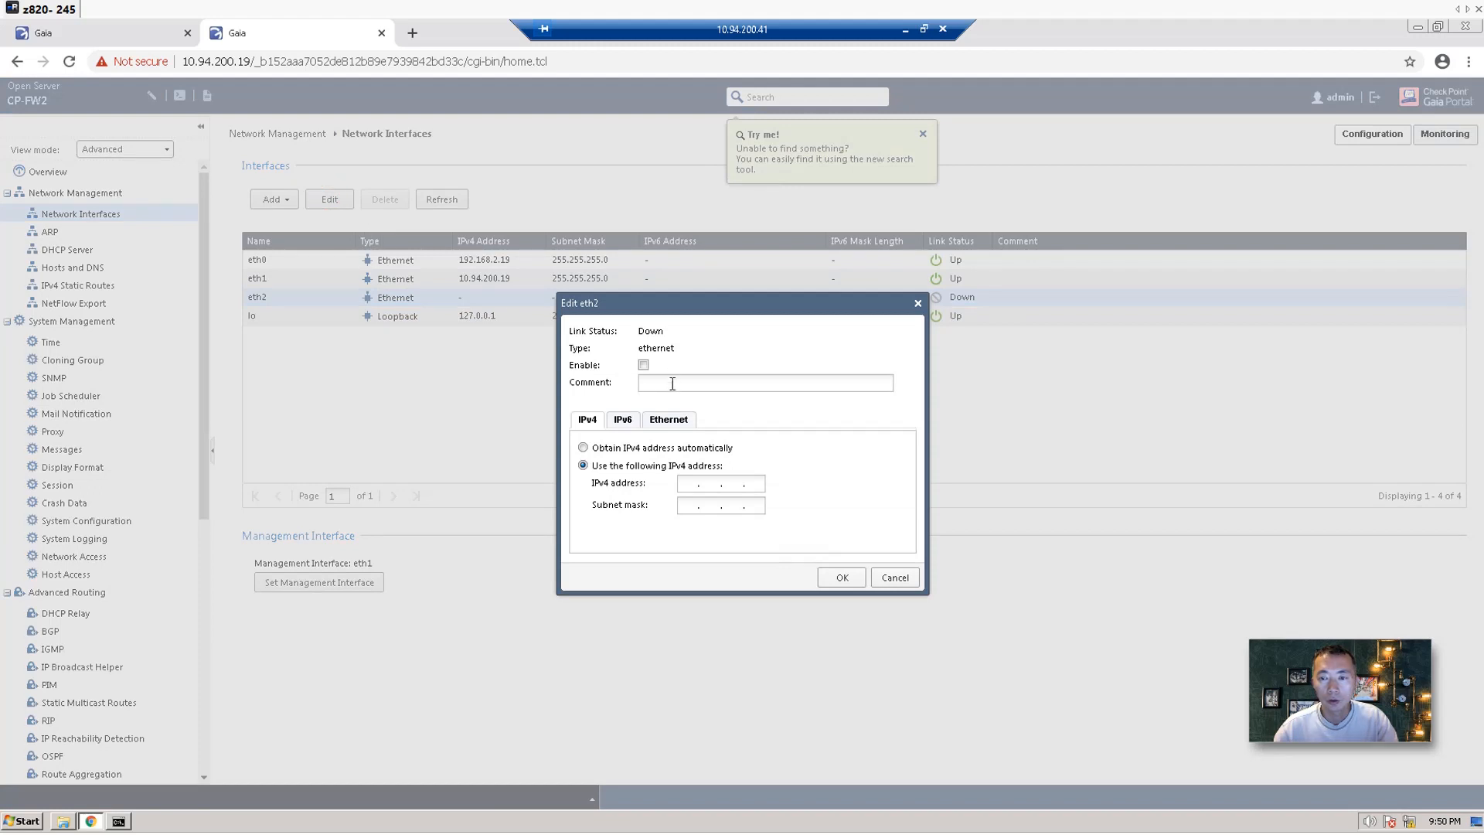
pyautogui.click(643, 365)
pyautogui.write('Clus')
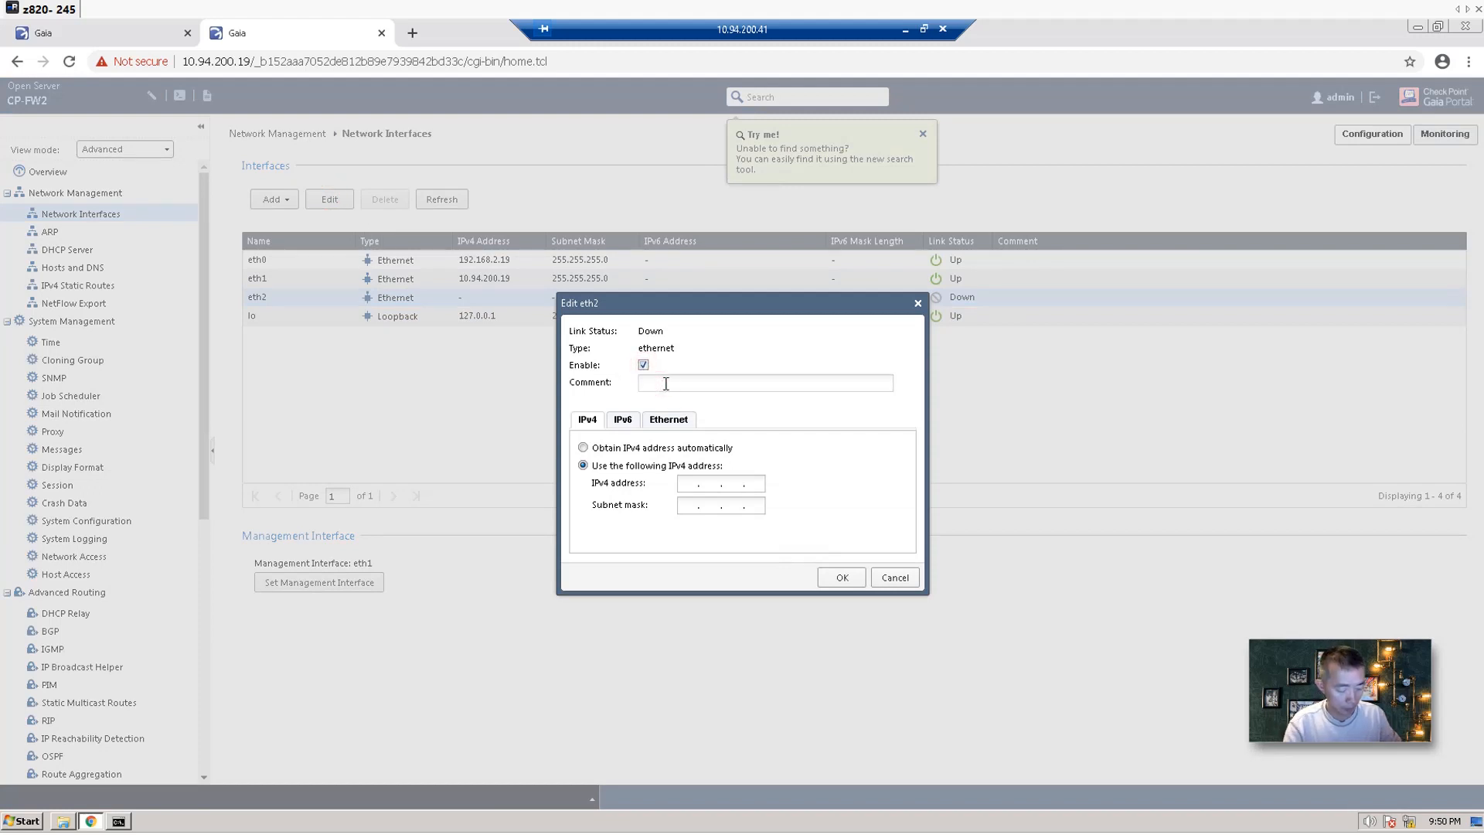
pyautogui.write('ter I')
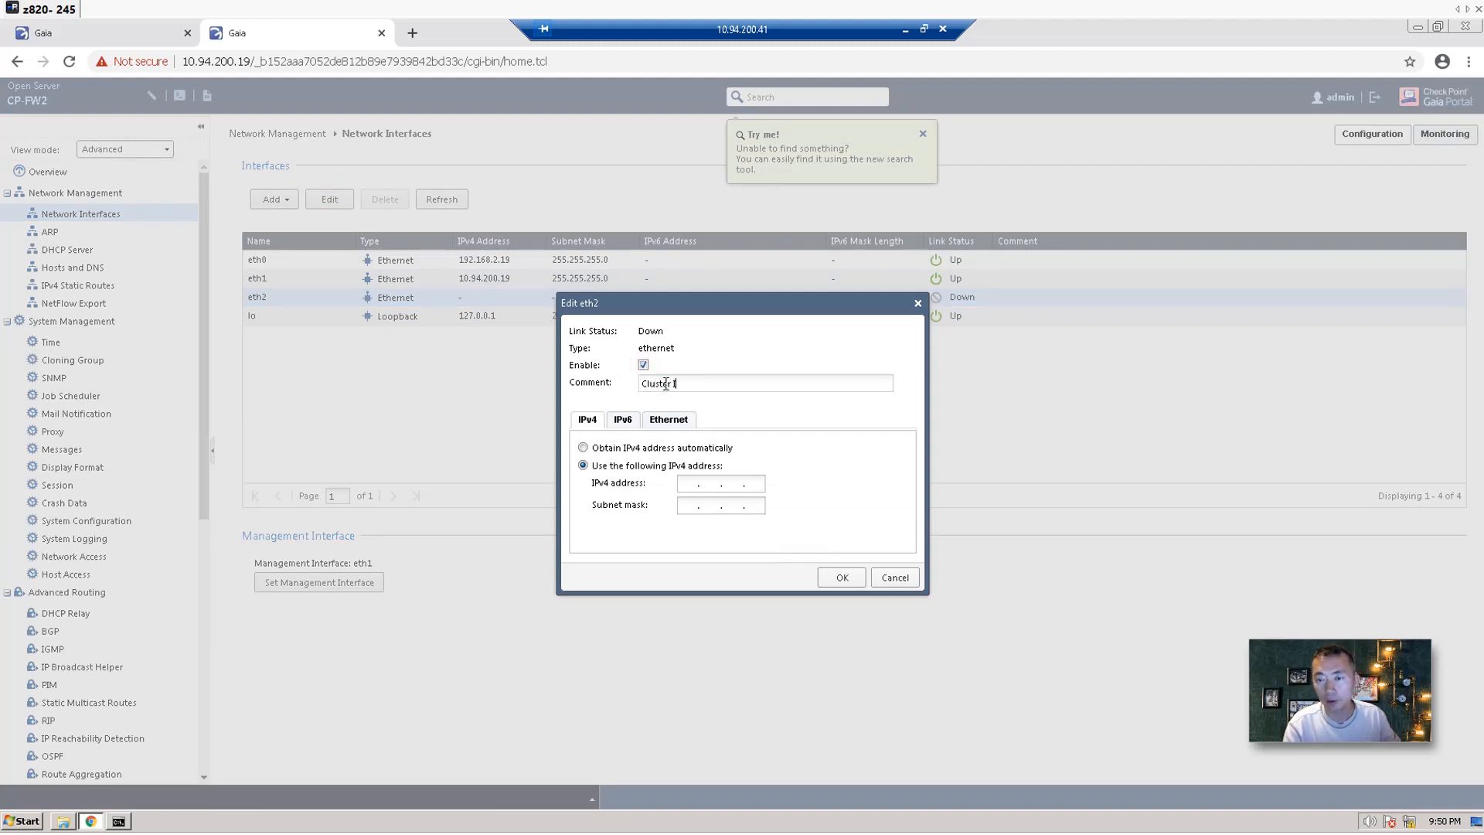
pyautogui.write('nterface')
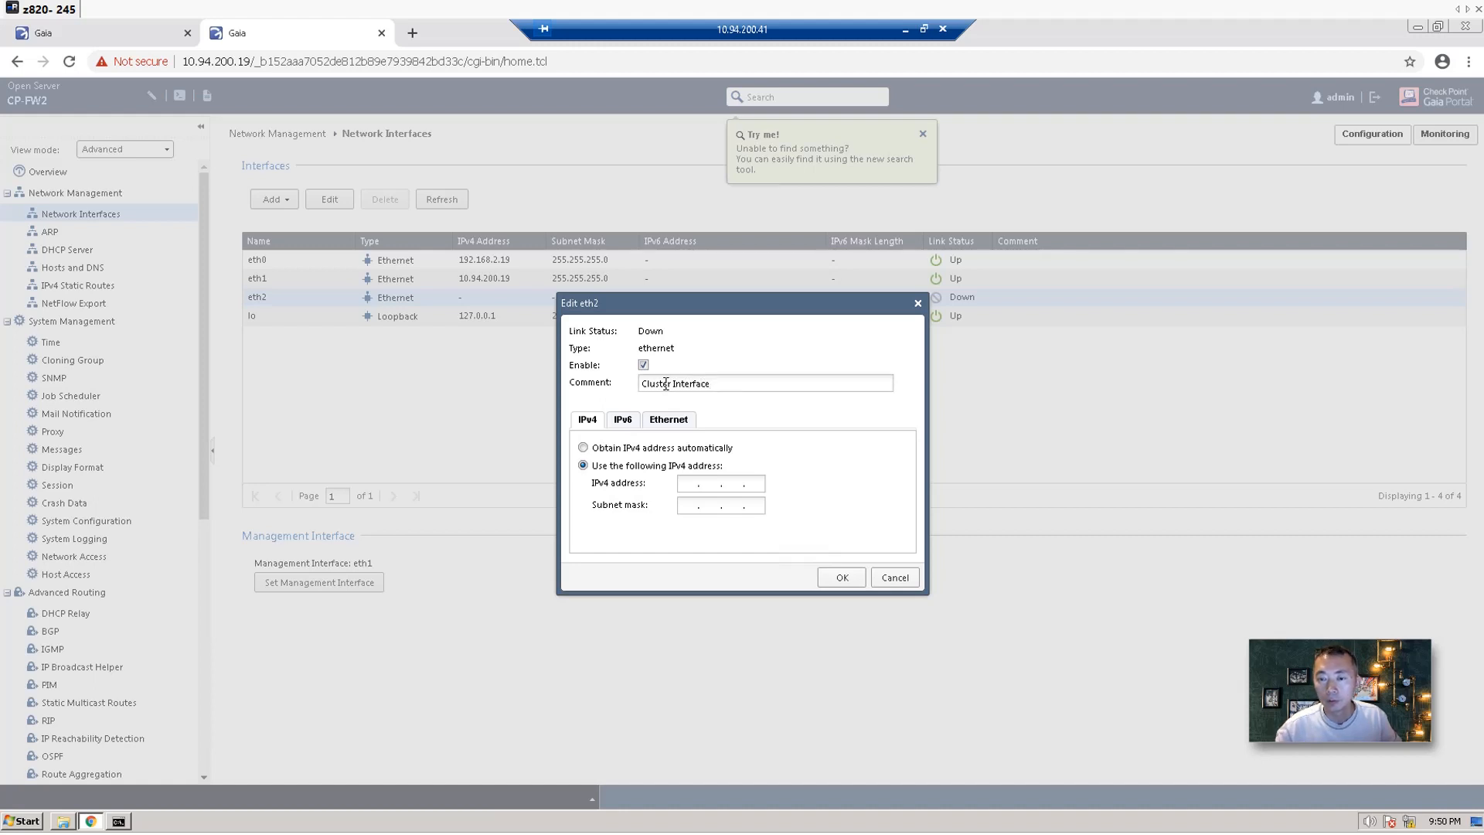
pyautogui.click(696, 482)
pyautogui.write('1.1.1.2')
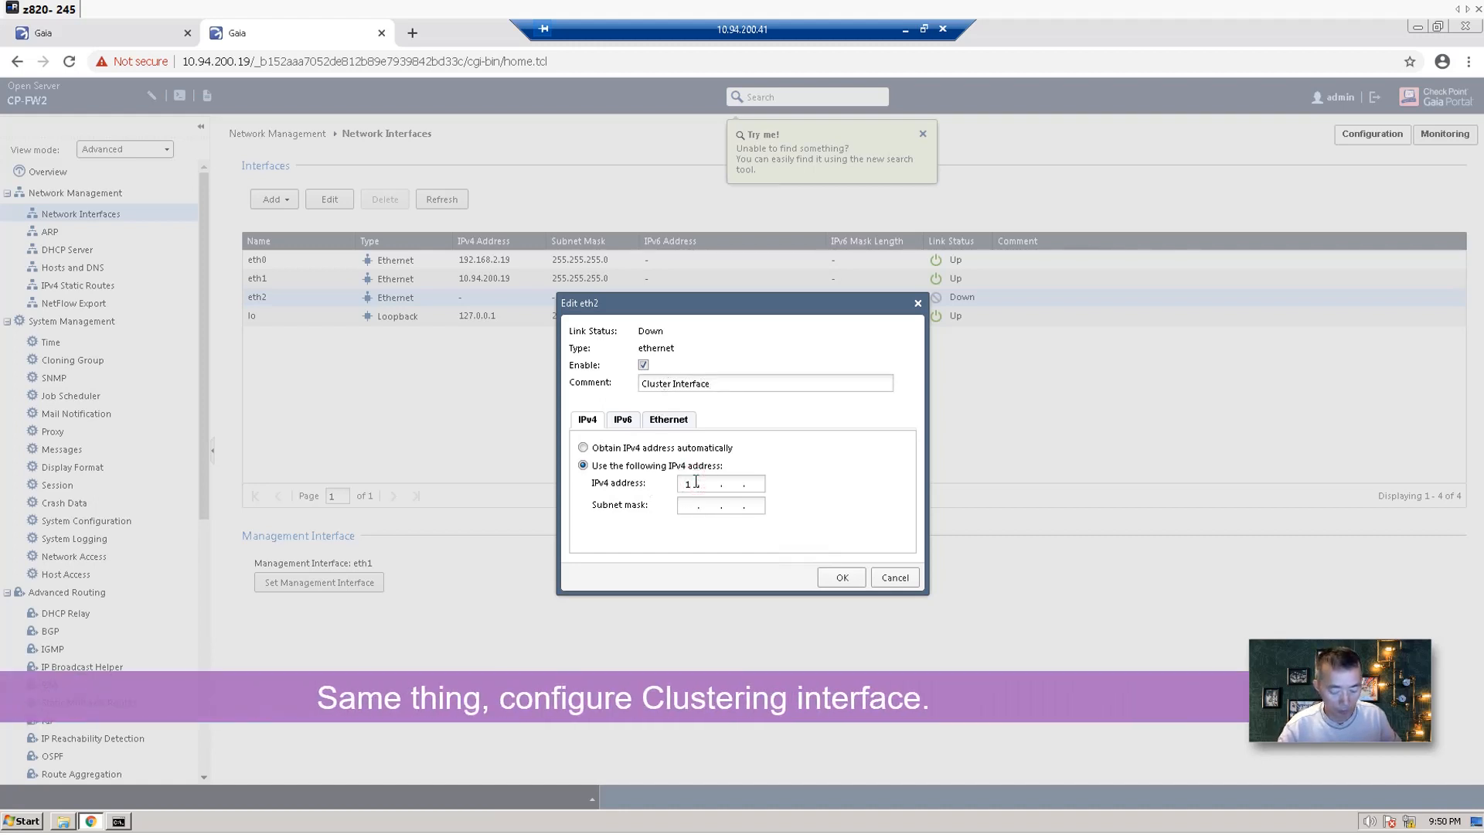
pyautogui.write('255.255.255.')
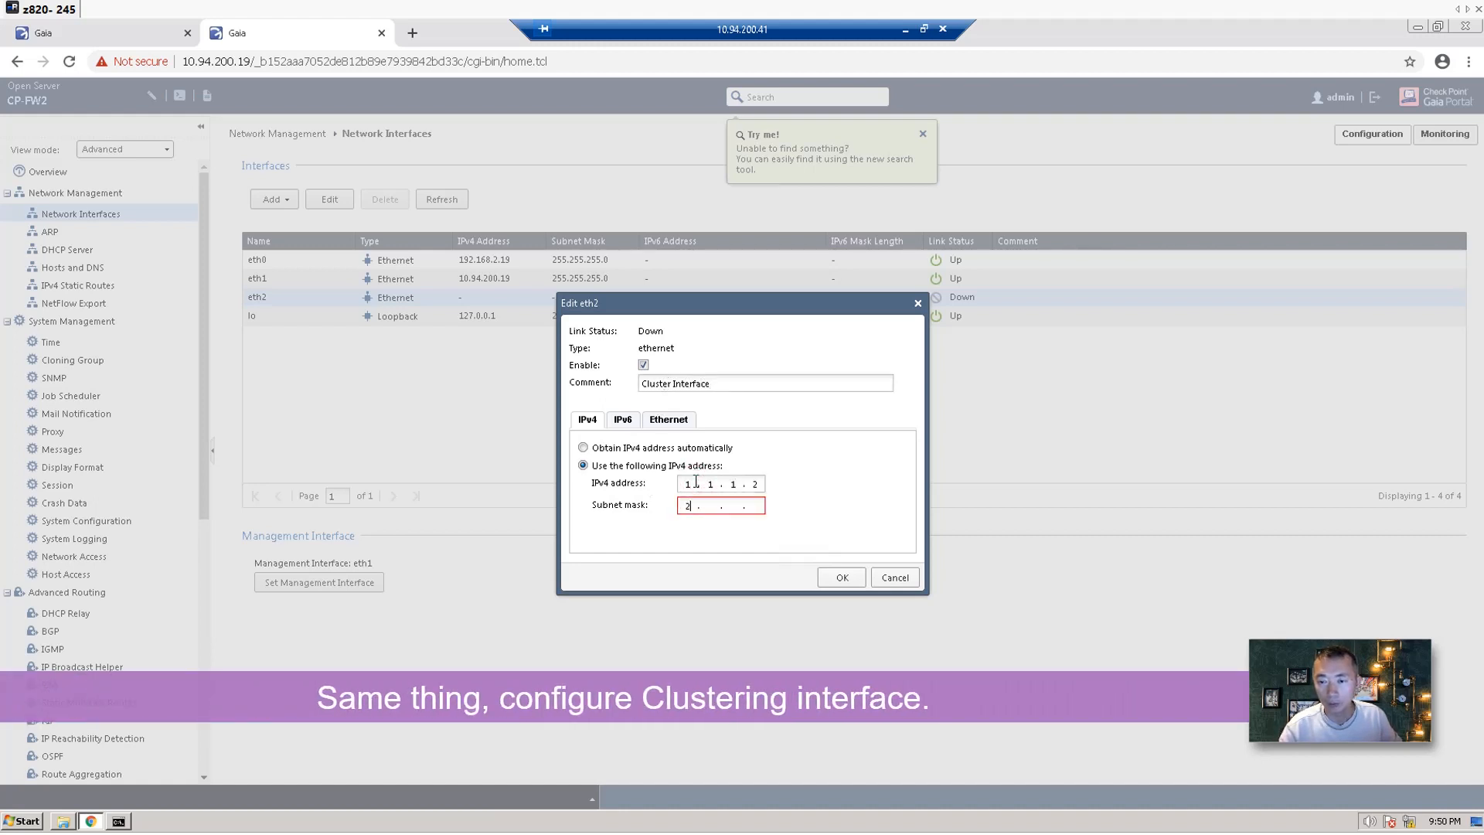
pyautogui.write('0')
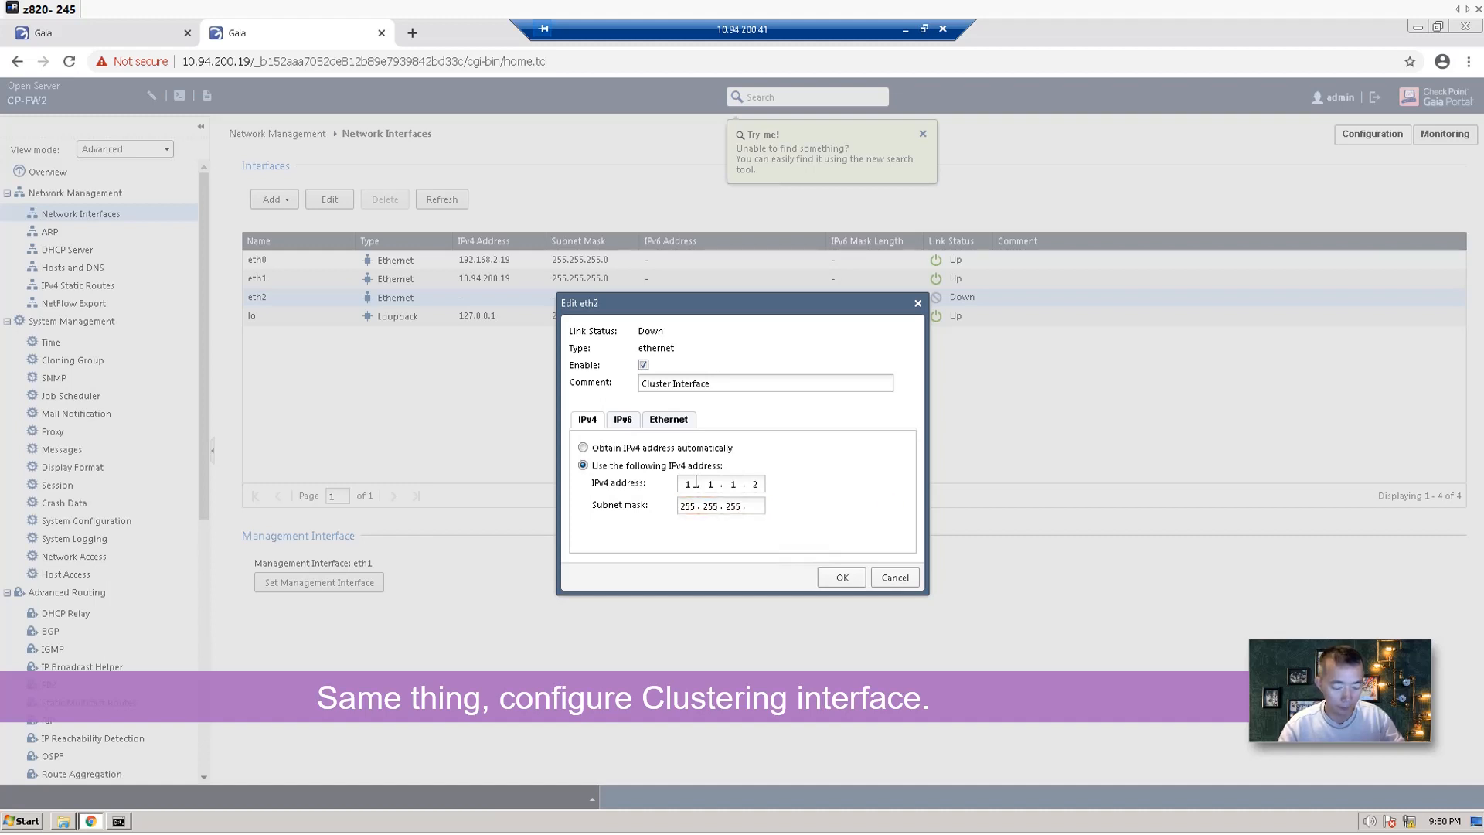
pyautogui.click(832, 578)
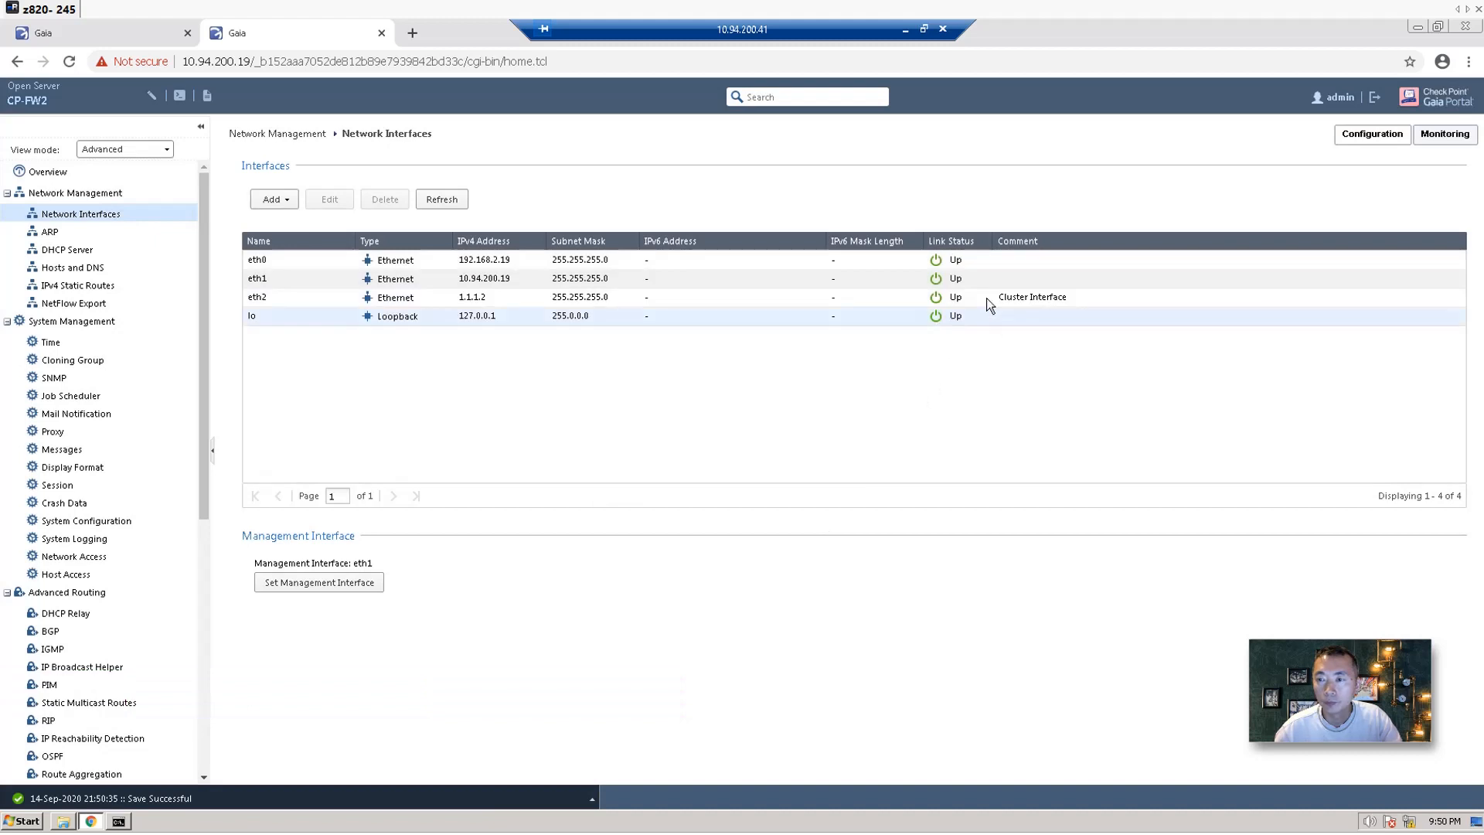
pyautogui.click(104, 286)
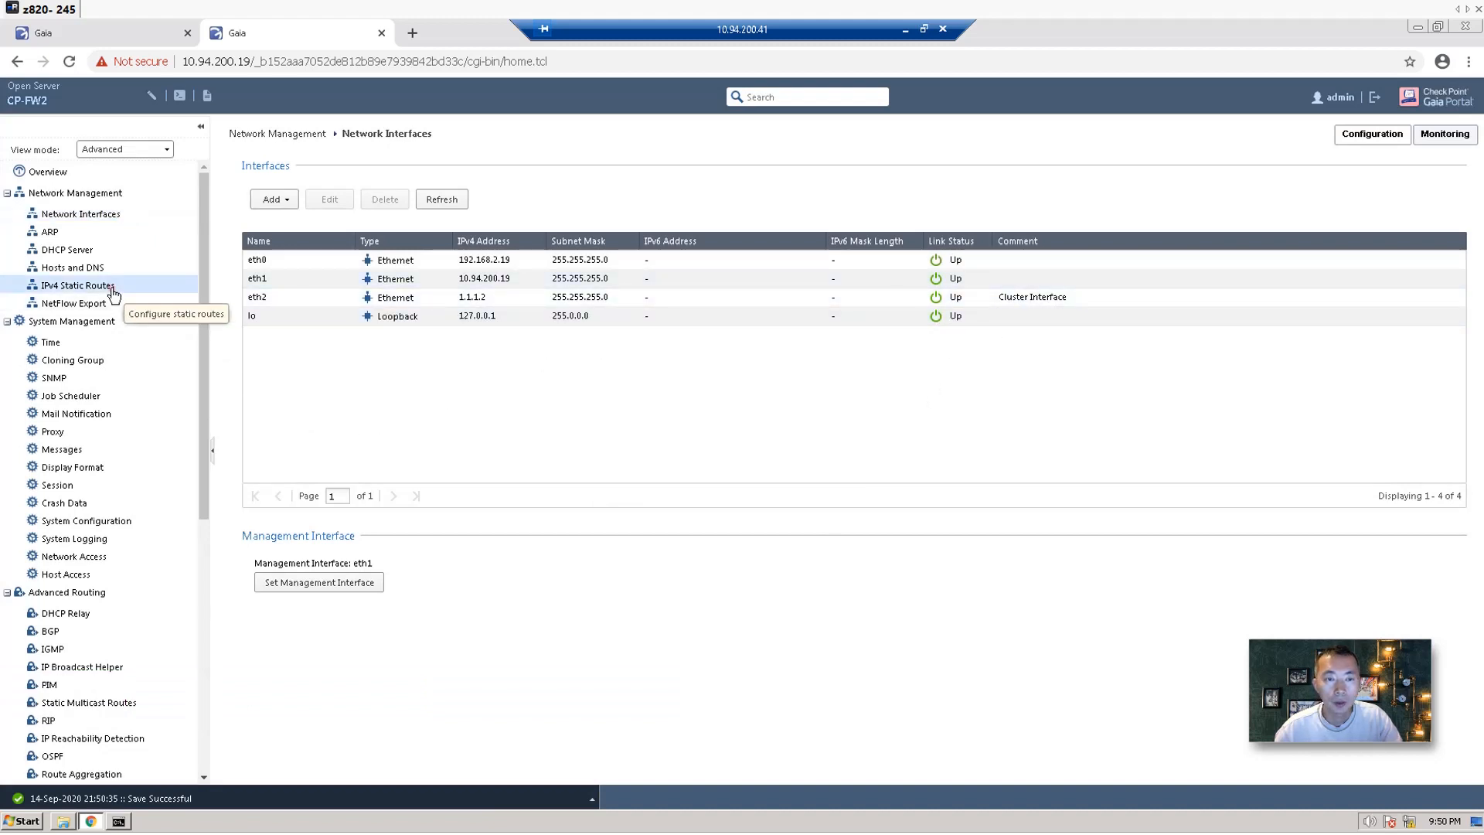
# Replace the Default route's gateway 10.94.200.1 with IP address 192.168.2.1 and save the route.
pyautogui.click(296, 244)
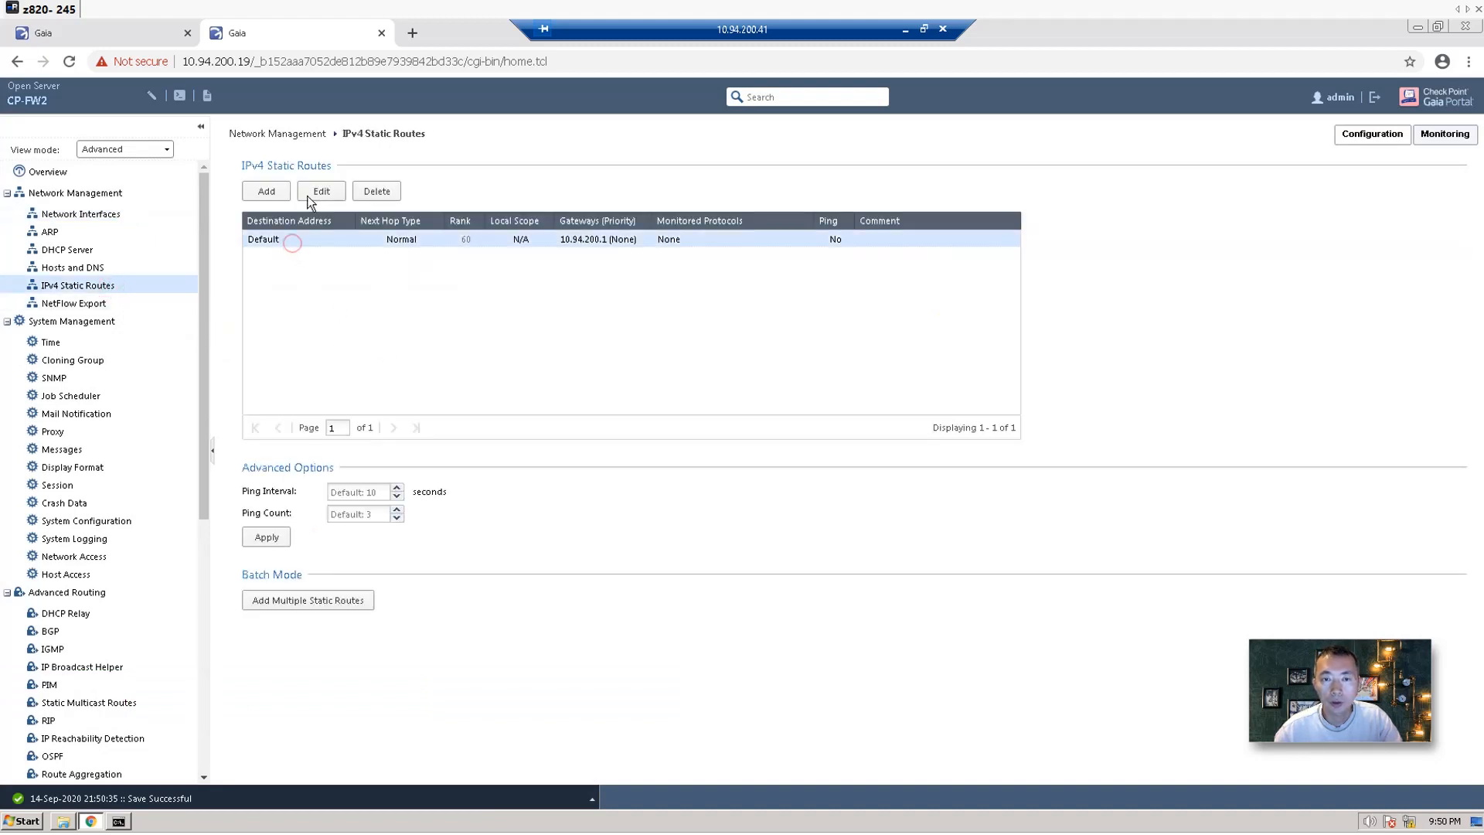
pyautogui.click(322, 191)
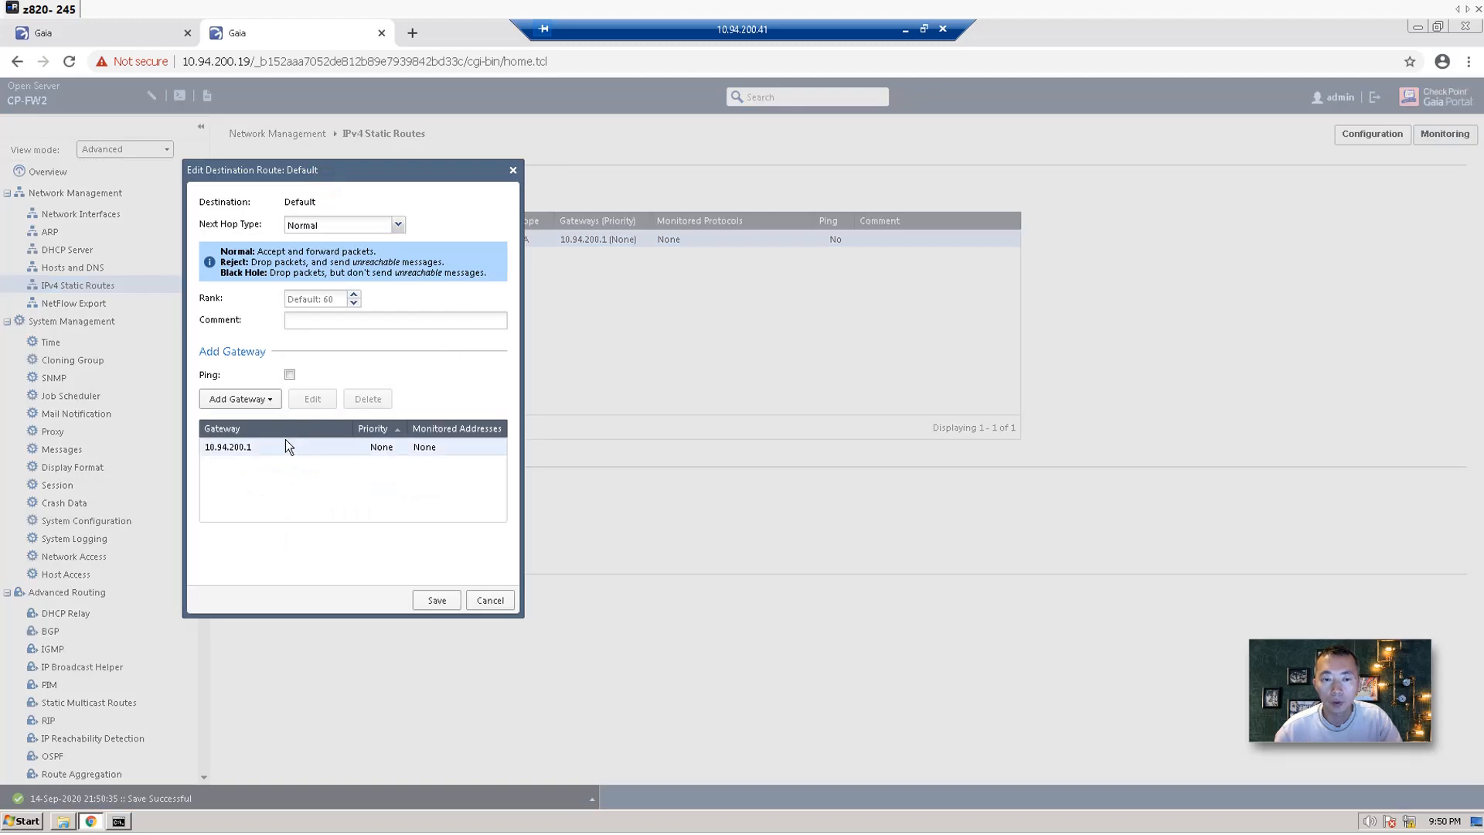
pyautogui.click(242, 449)
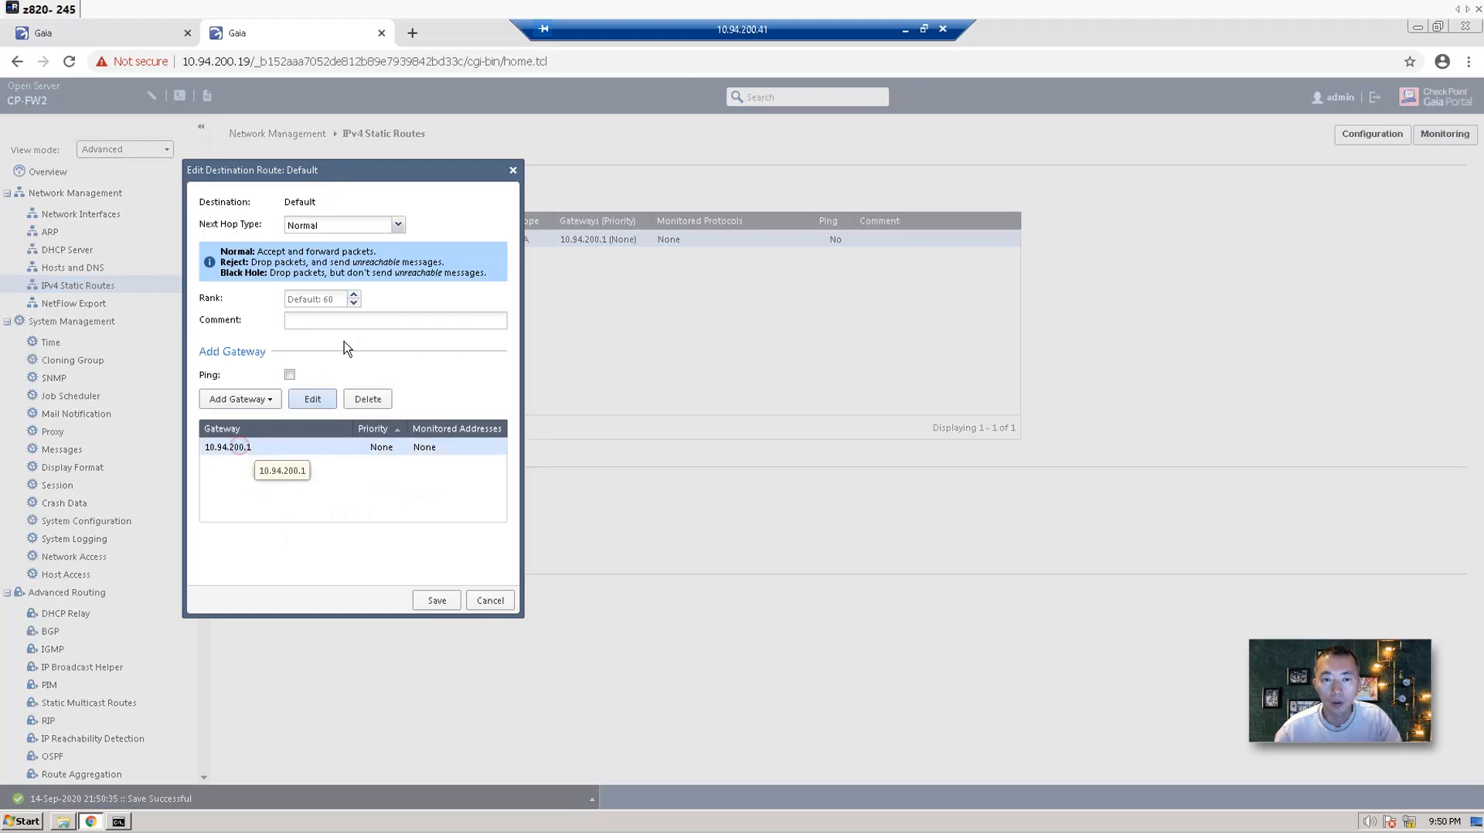
pyautogui.click(368, 399)
pyautogui.click(256, 398)
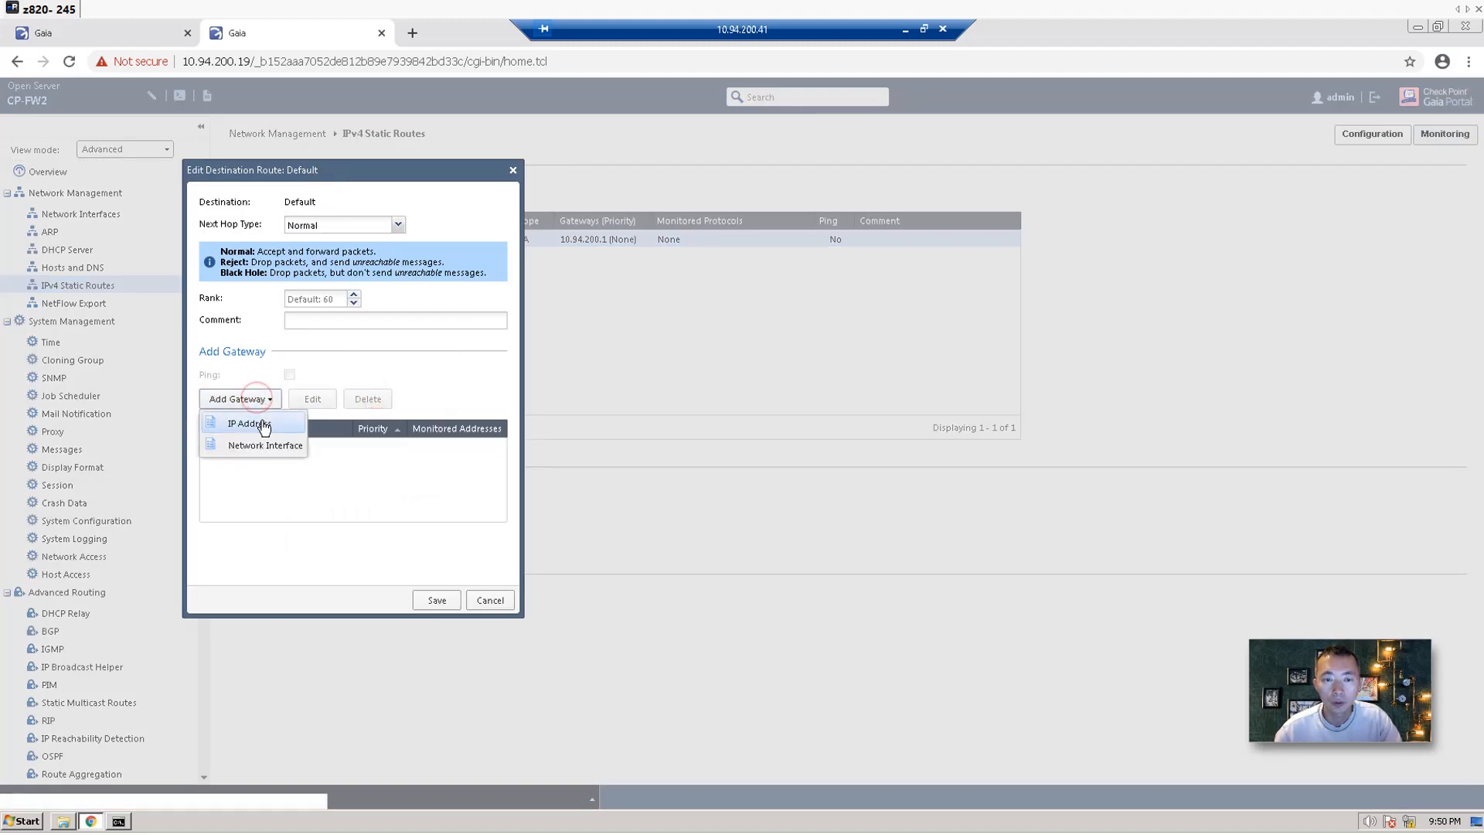
pyautogui.click(263, 426)
pyautogui.click(396, 302)
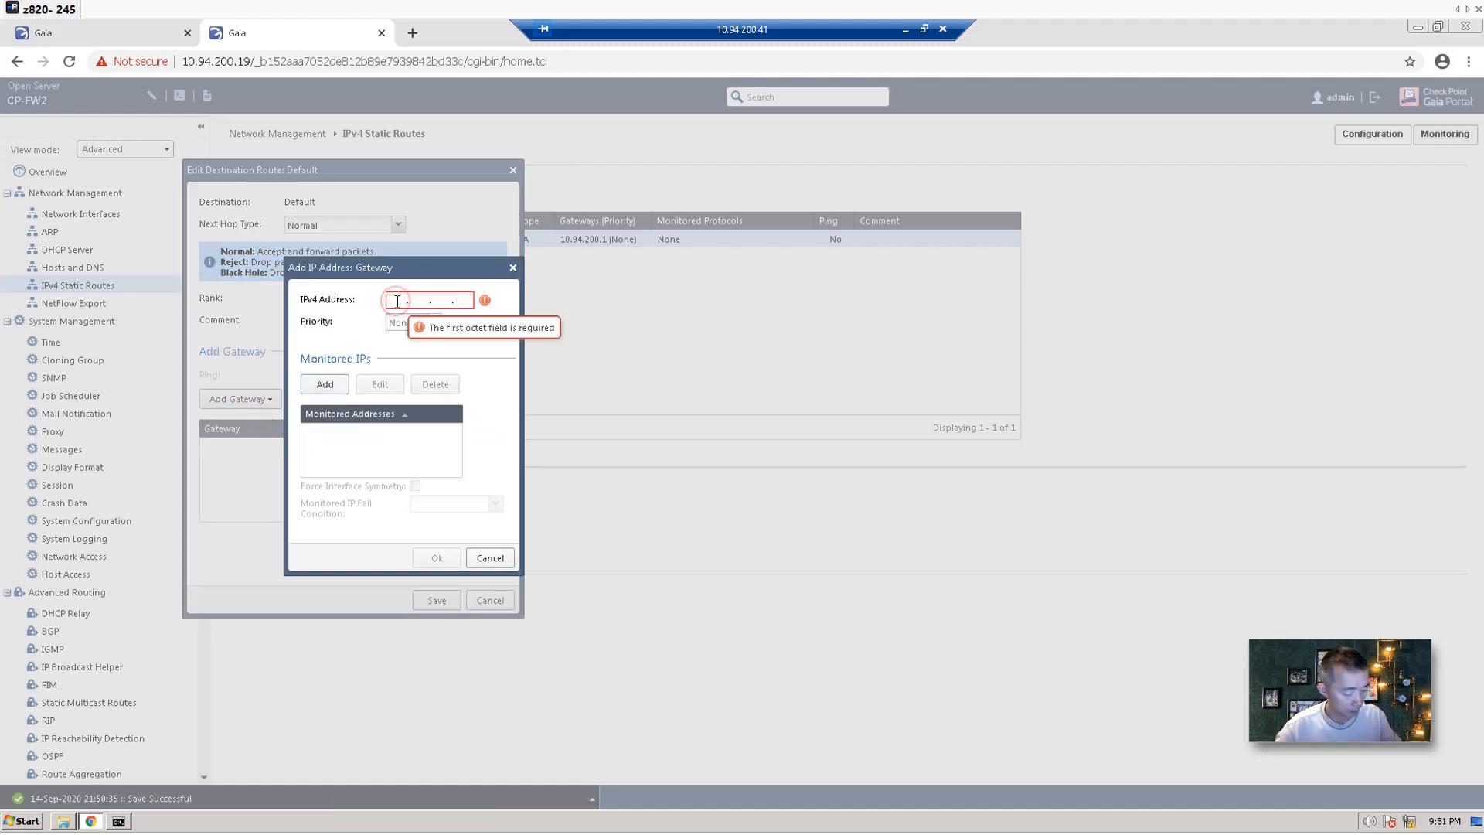
pyautogui.write('192.168.')
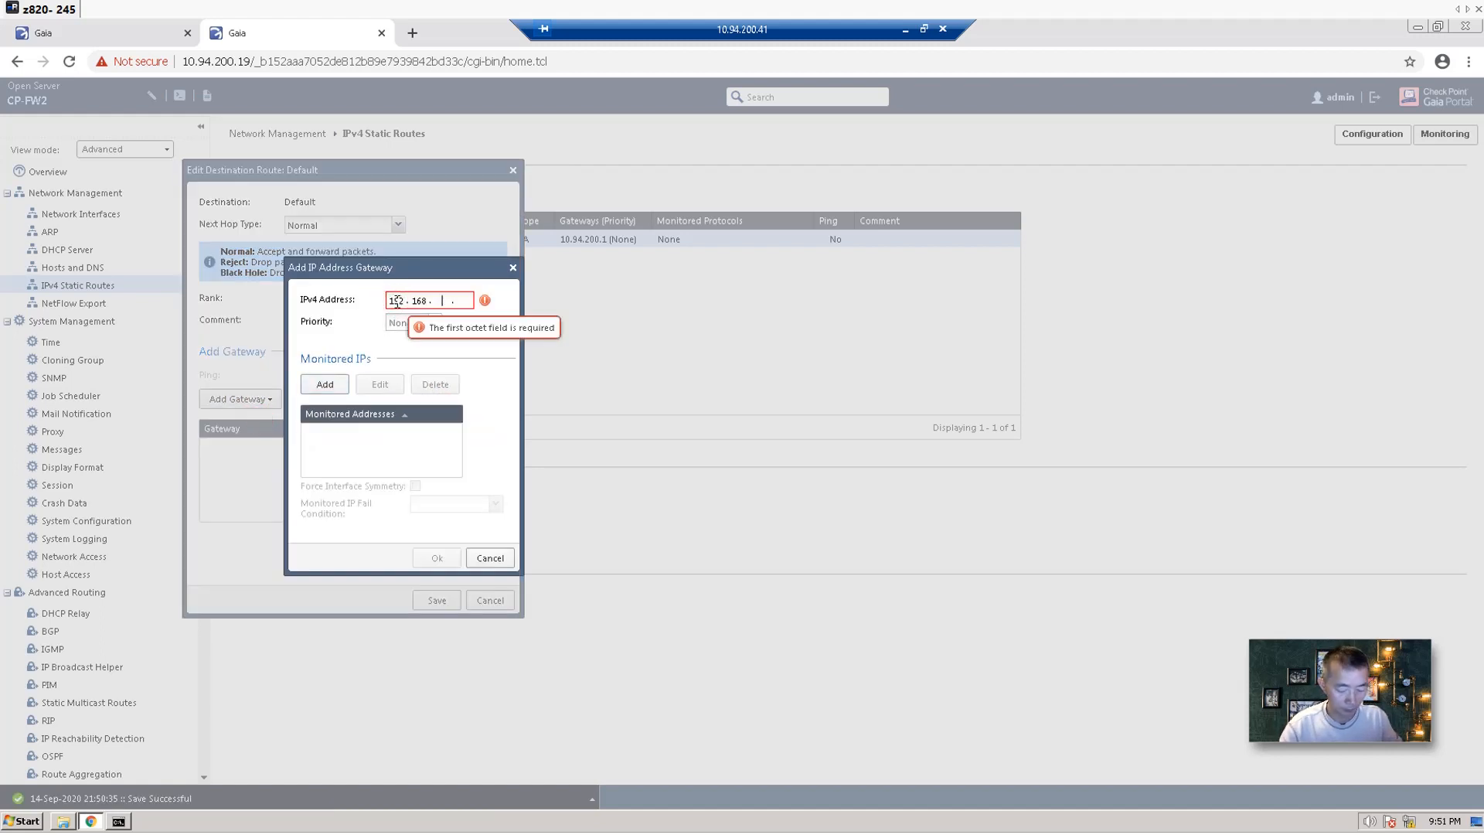
pyautogui.write('2.1')
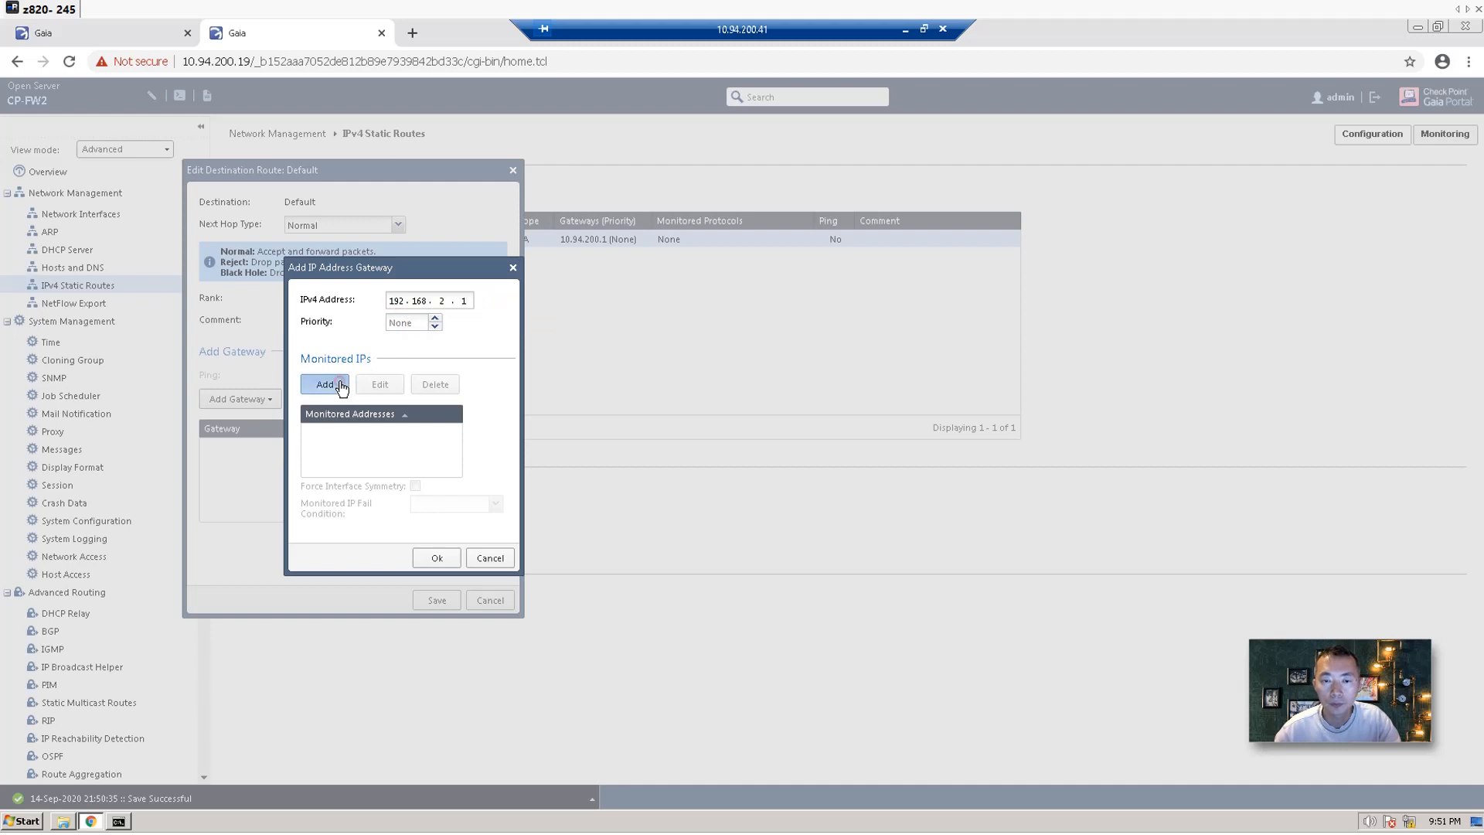
pyautogui.click(437, 557)
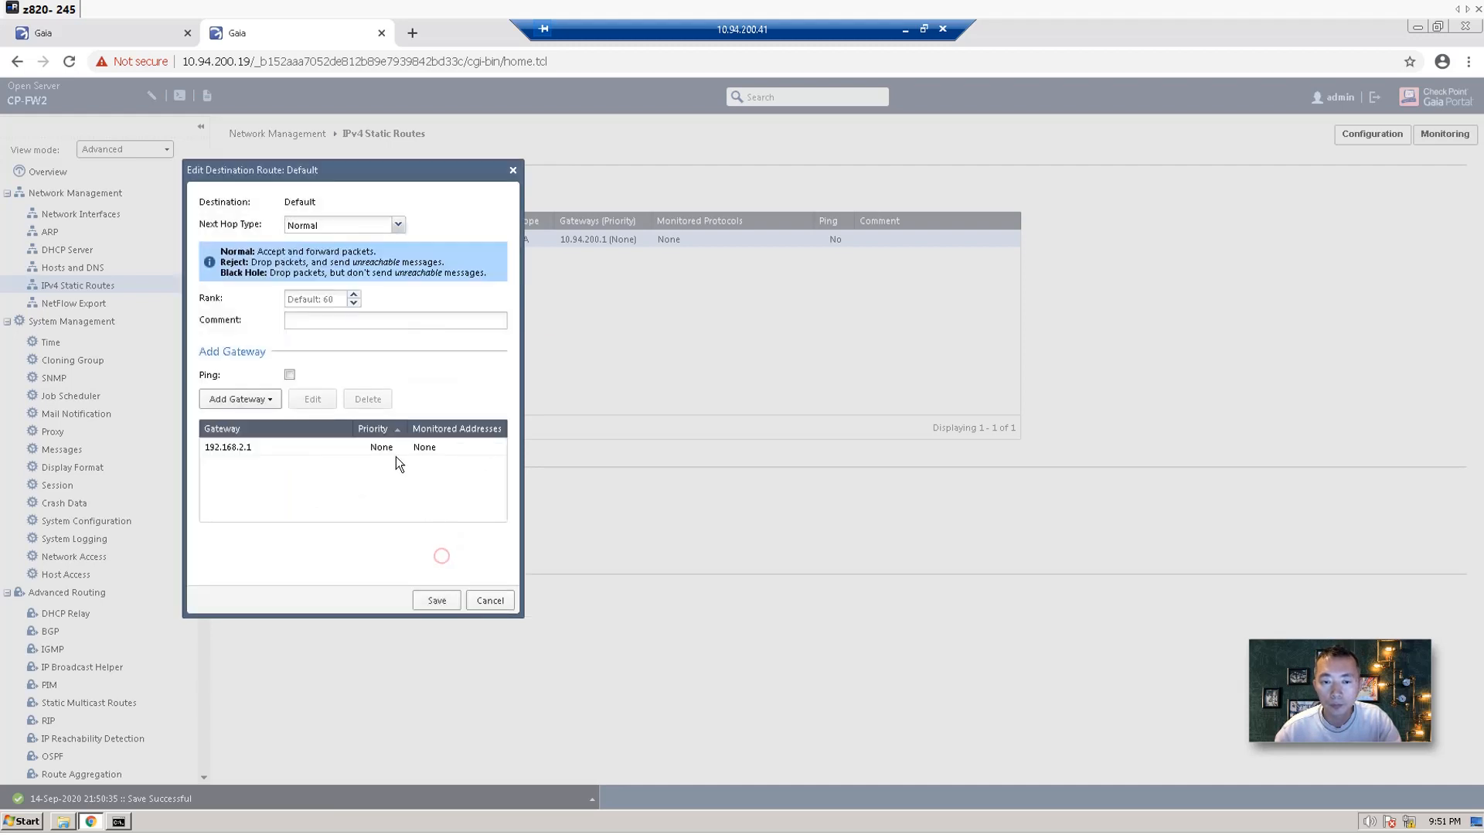
pyautogui.click(437, 599)
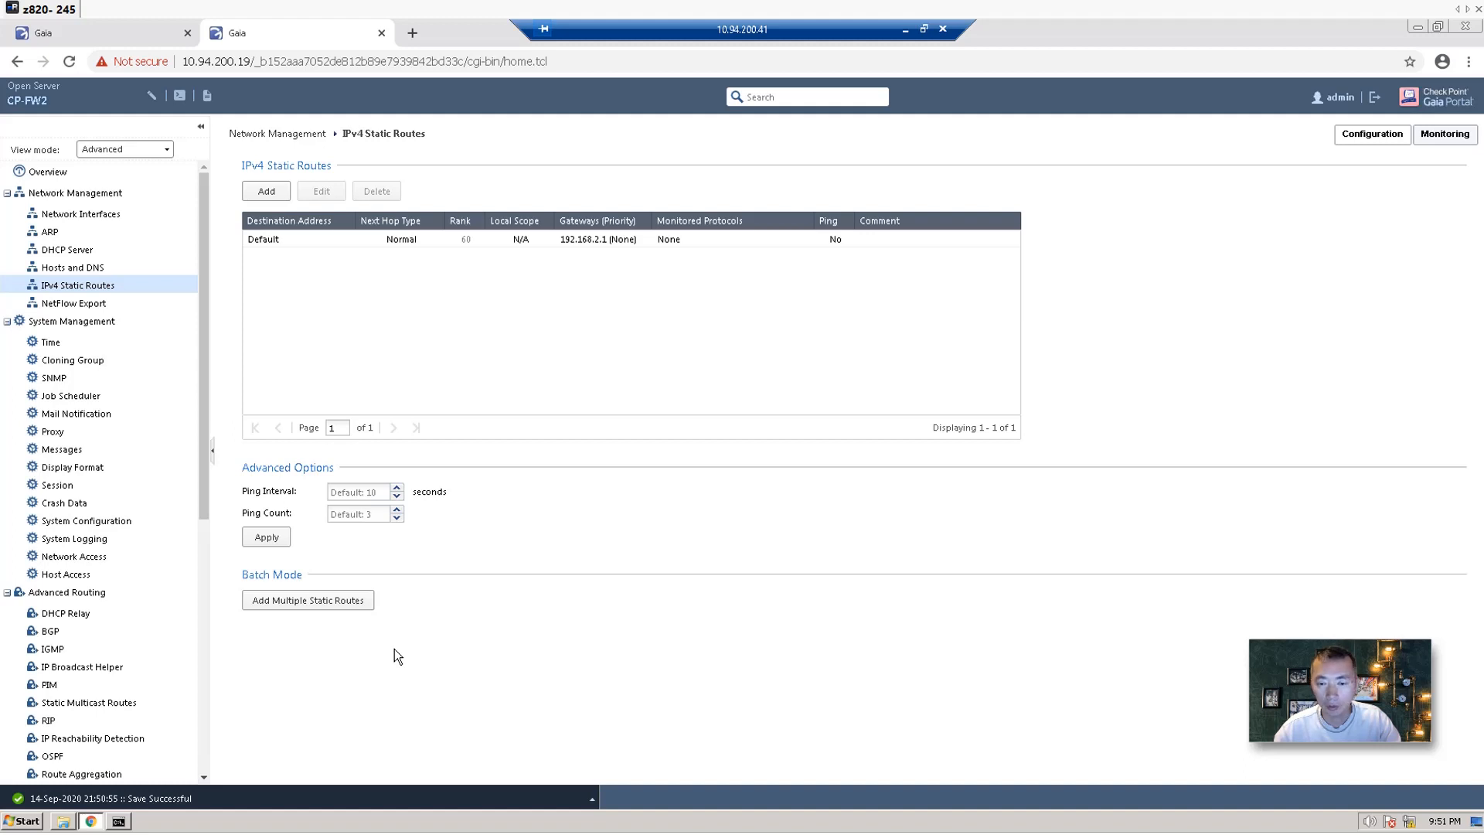
# Minimize Chrome and launch SmartConsole R80.40 from the desktop shortcut.
pyautogui.click(100, 821)
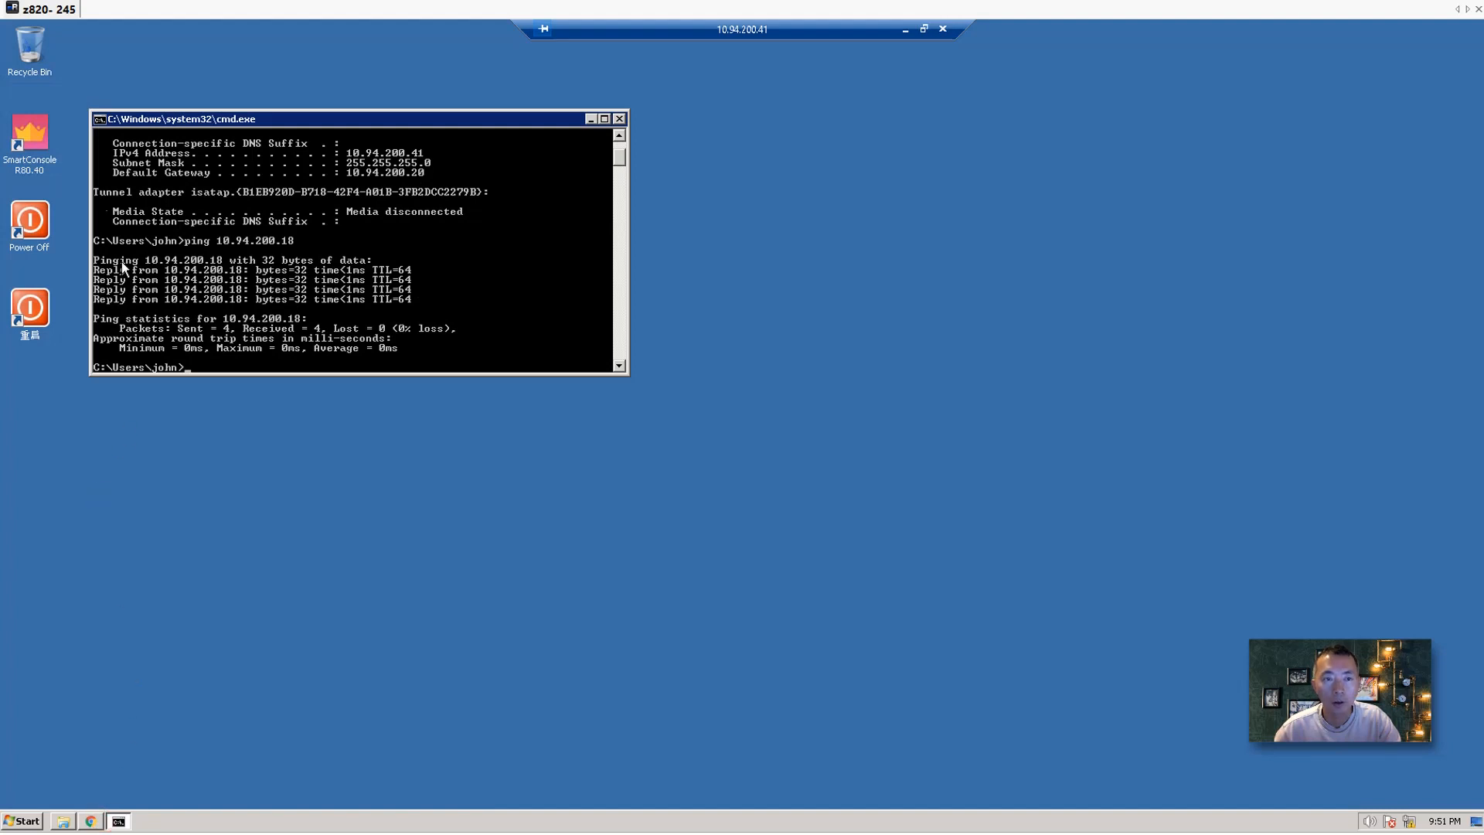
pyautogui.click(28, 130)
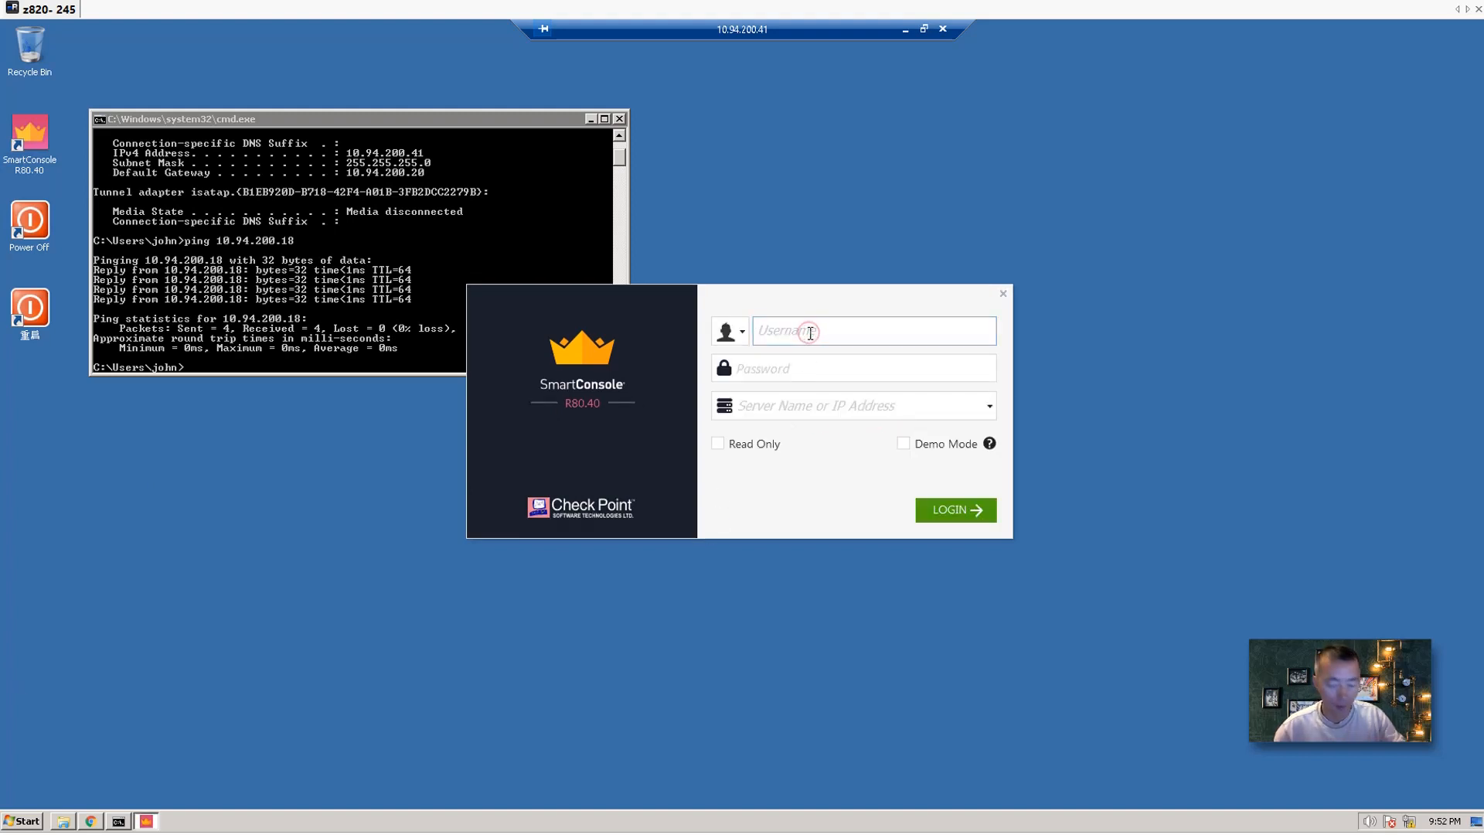
# Log in to management server 10.94.200.37 with the admin credentials and accept its fingerprint.
pyautogui.write('admin')
pyautogui.press('Tab')
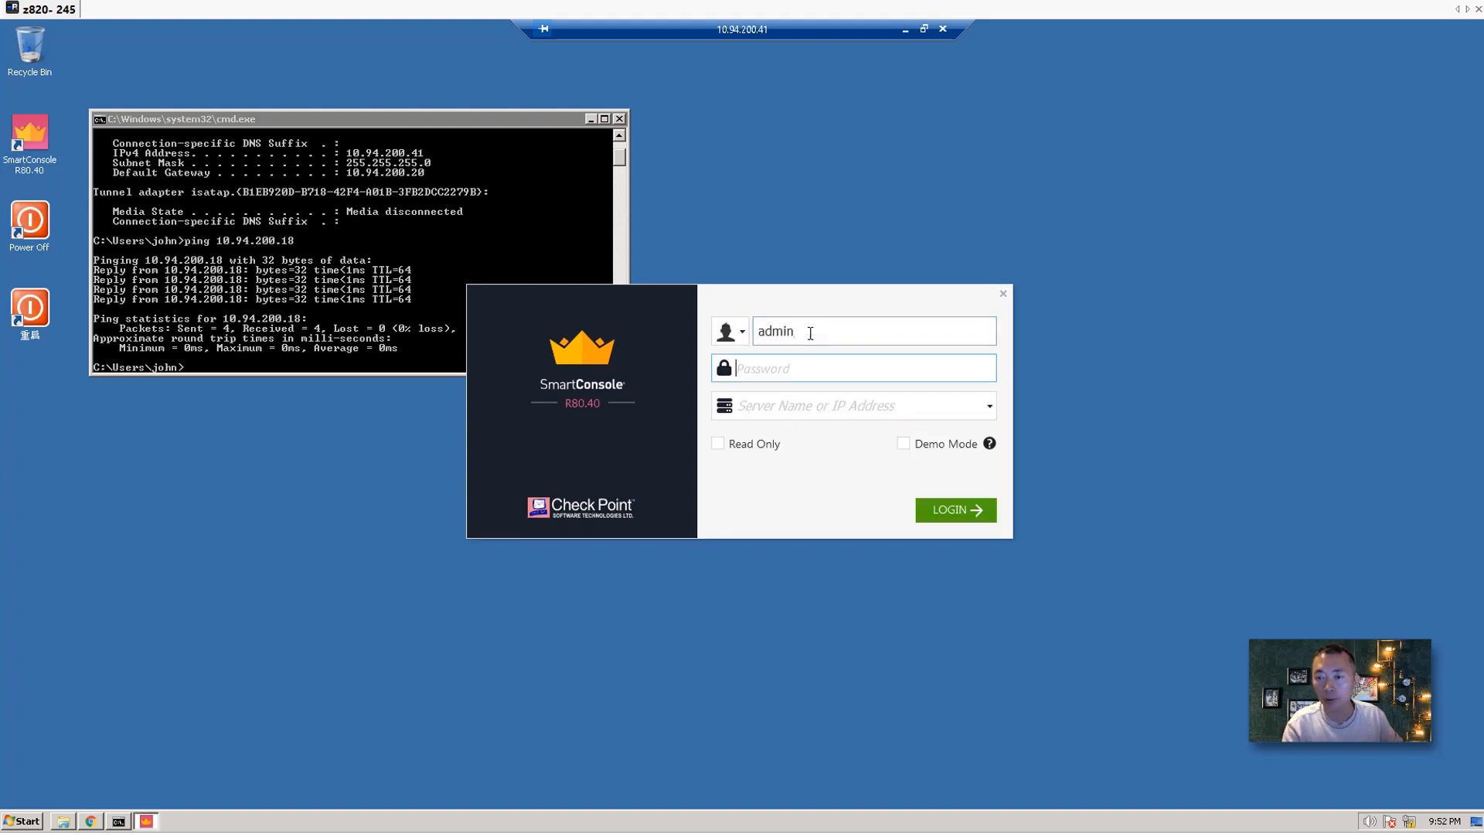
pyautogui.write('a')
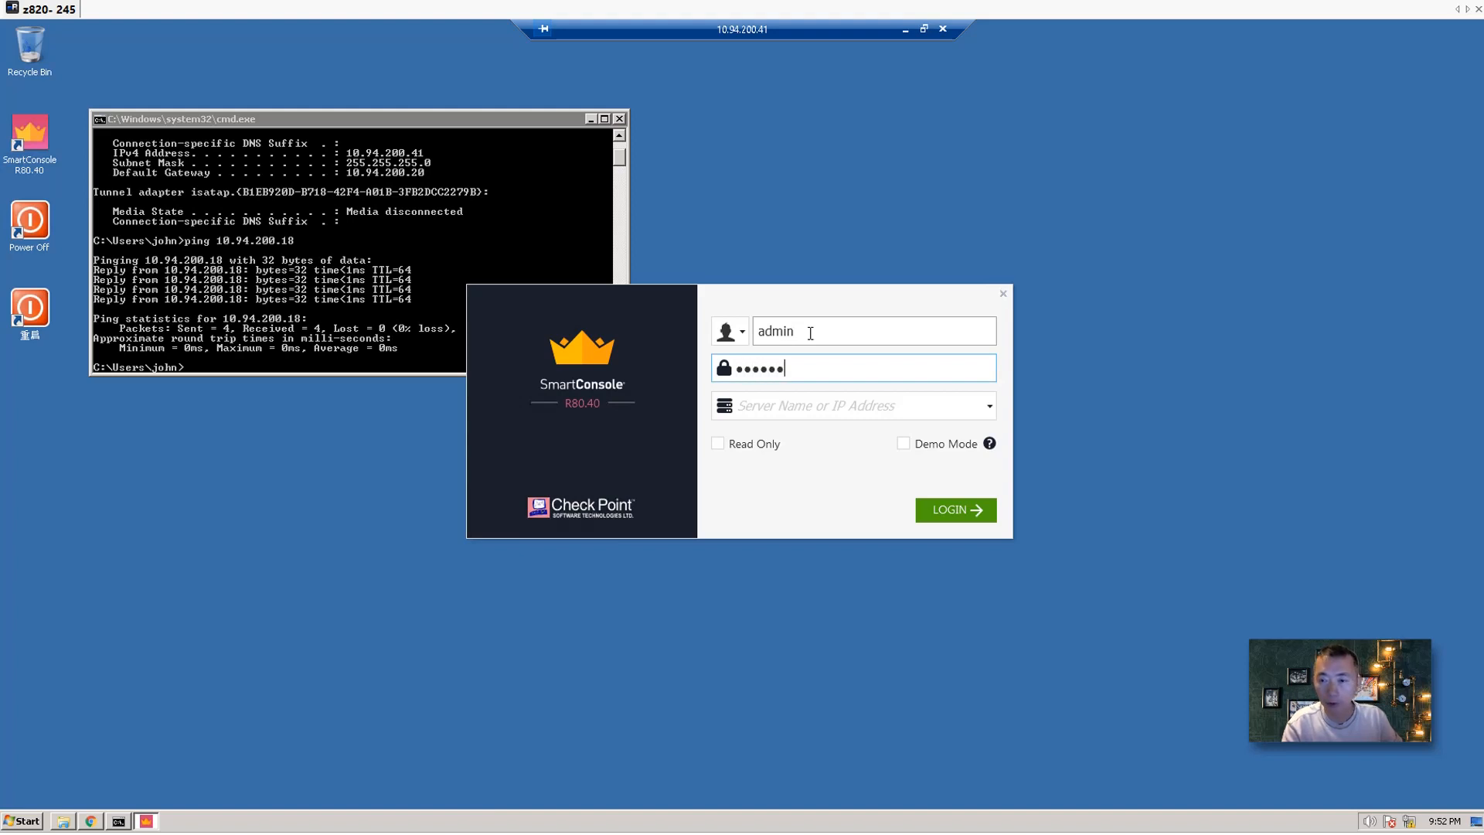
pyautogui.press('Tab')
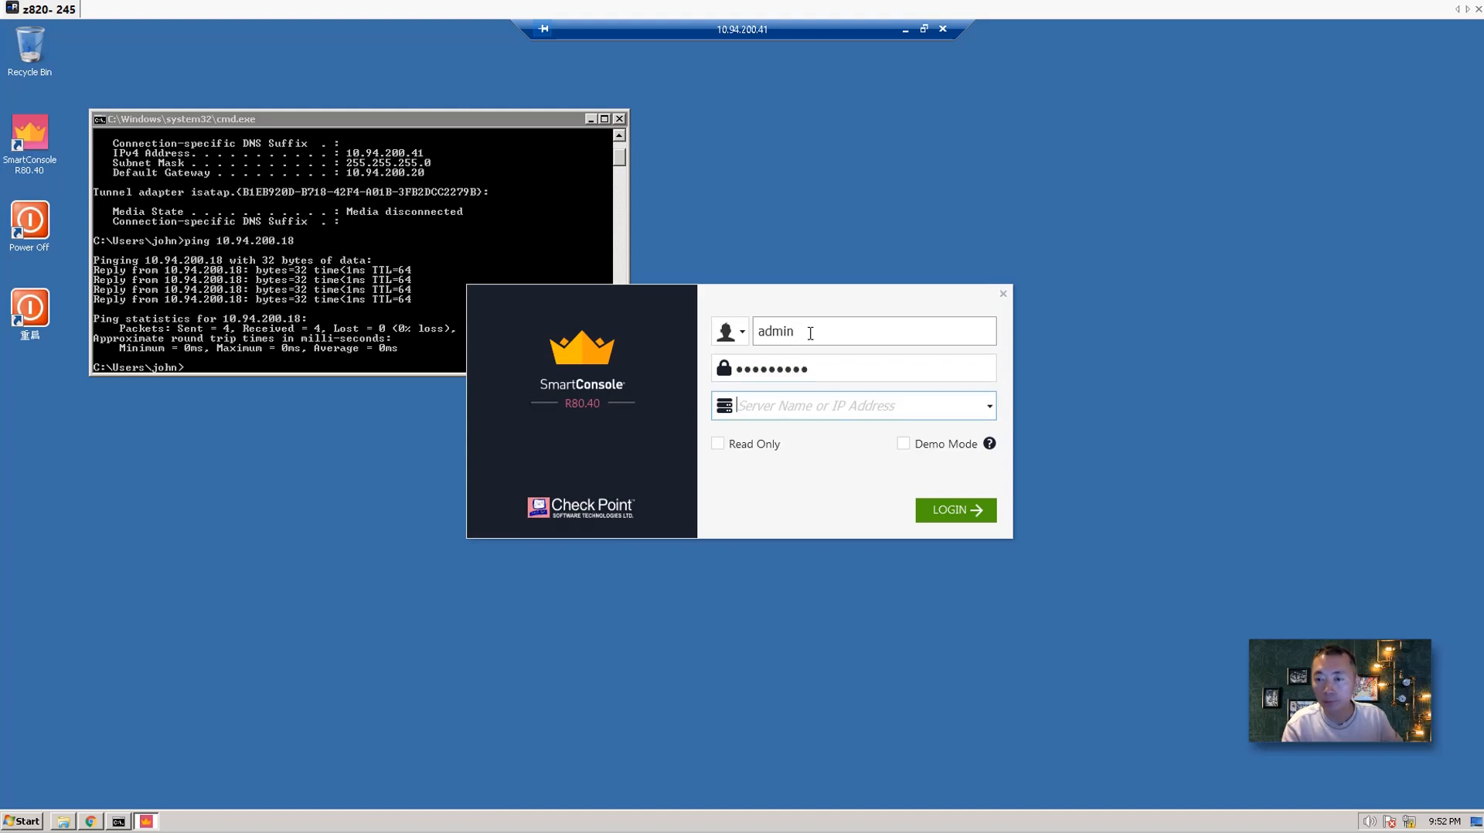
pyautogui.write('10.94.200.')
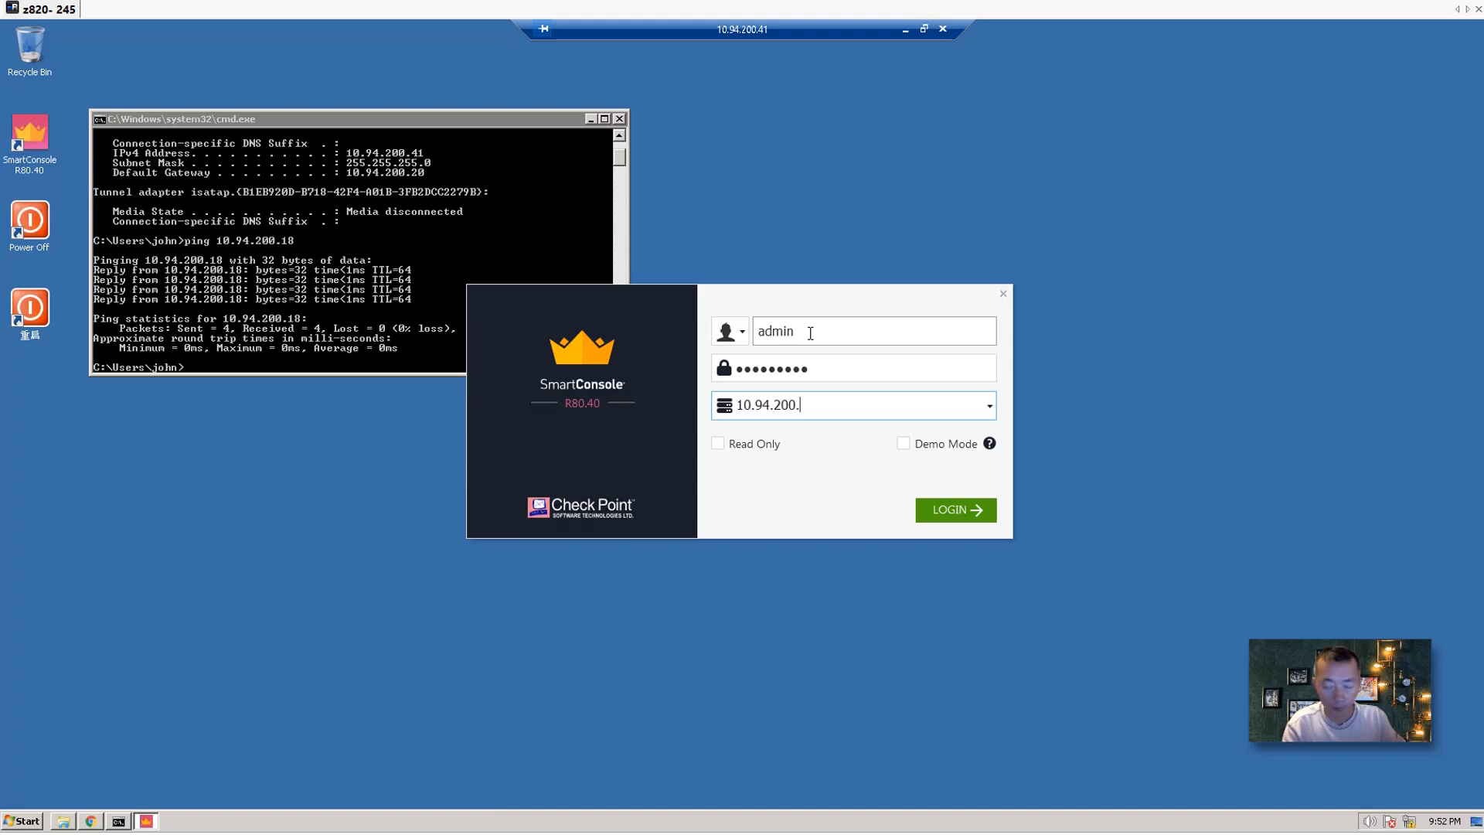
pyautogui.write('37')
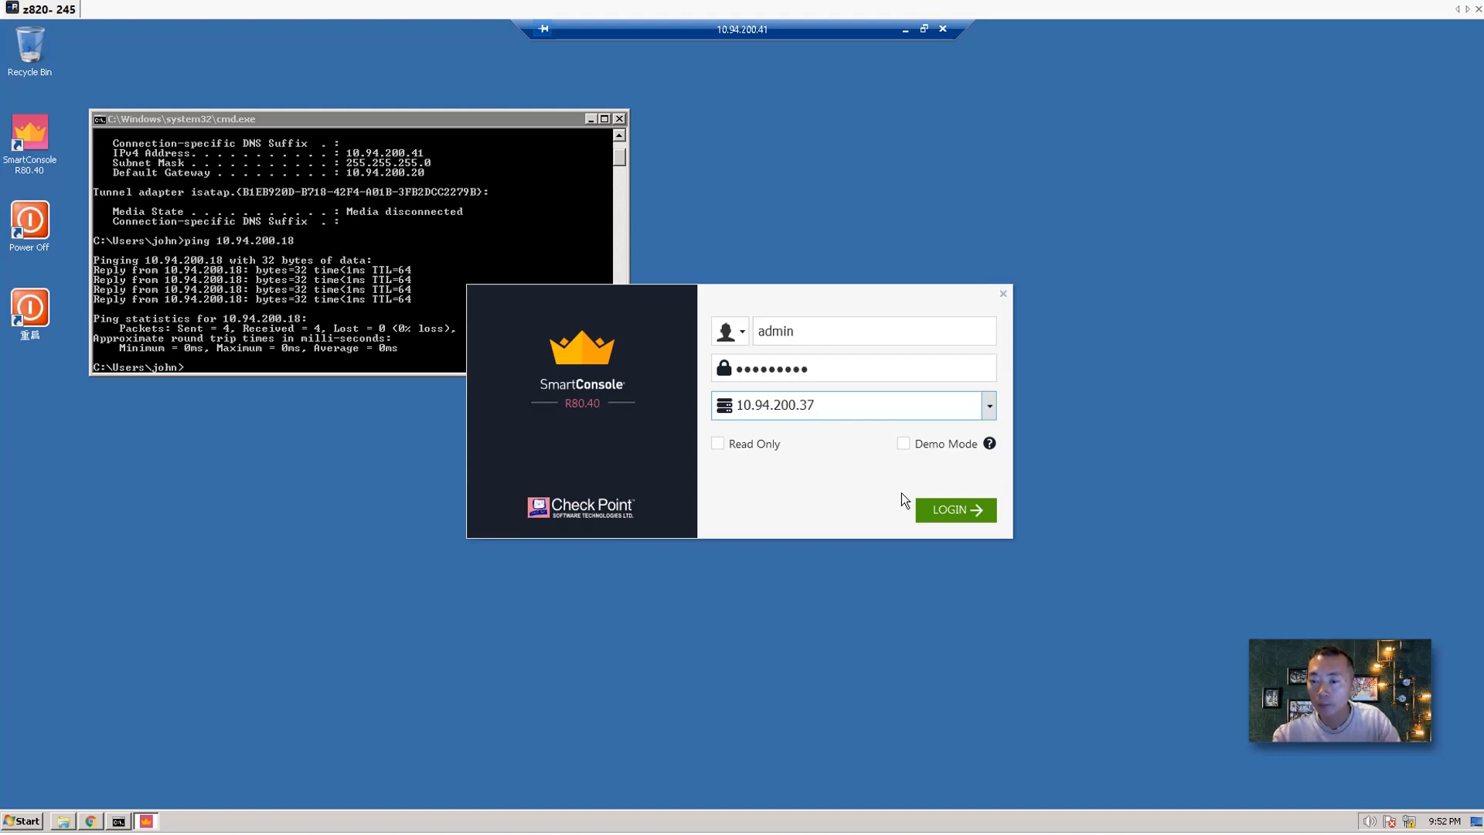
pyautogui.click(949, 511)
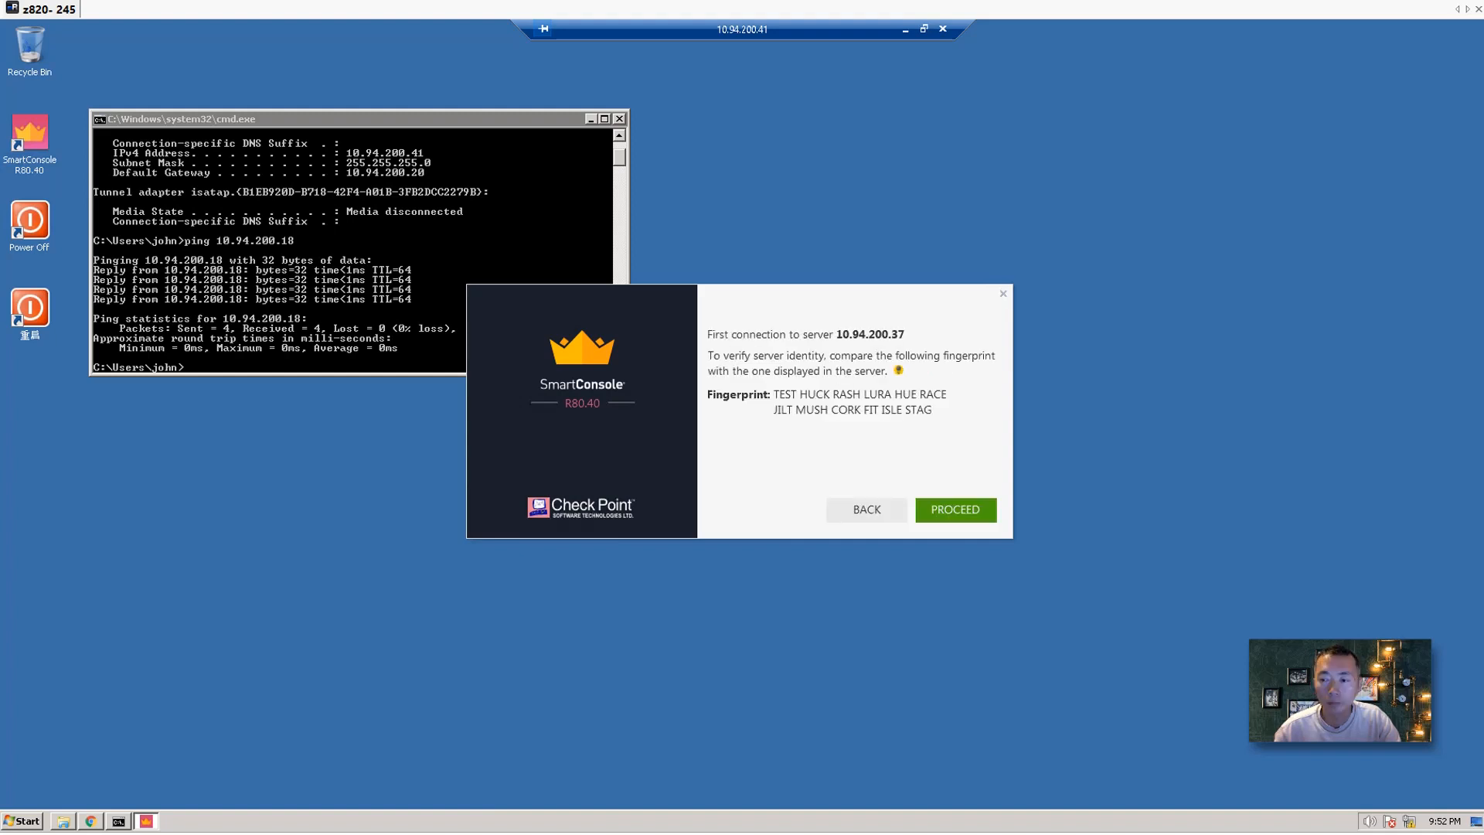
pyautogui.click(959, 507)
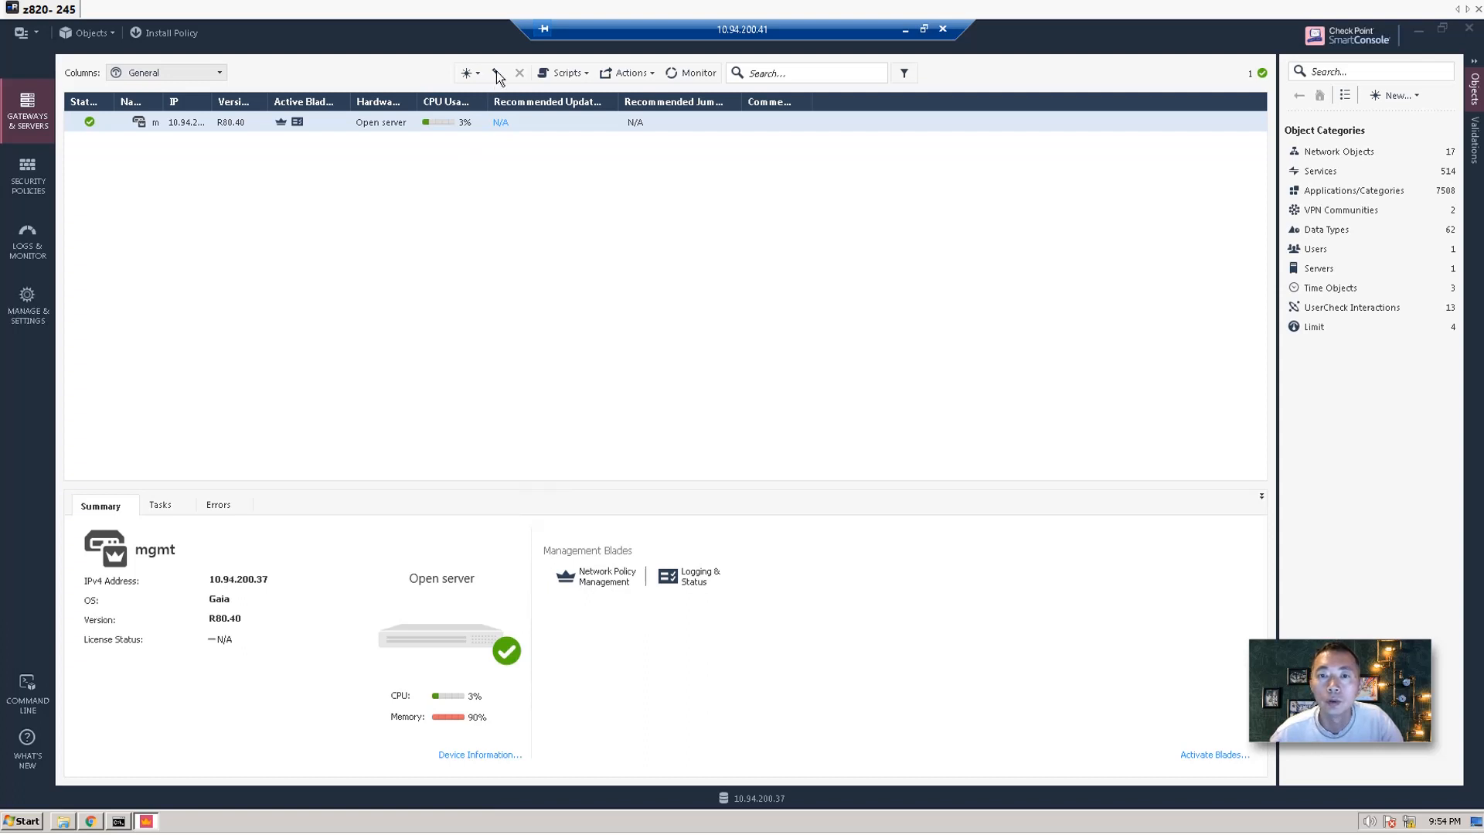
# Create a new Cluster object from the New menu using Wizard Mode.
pyautogui.click(480, 184)
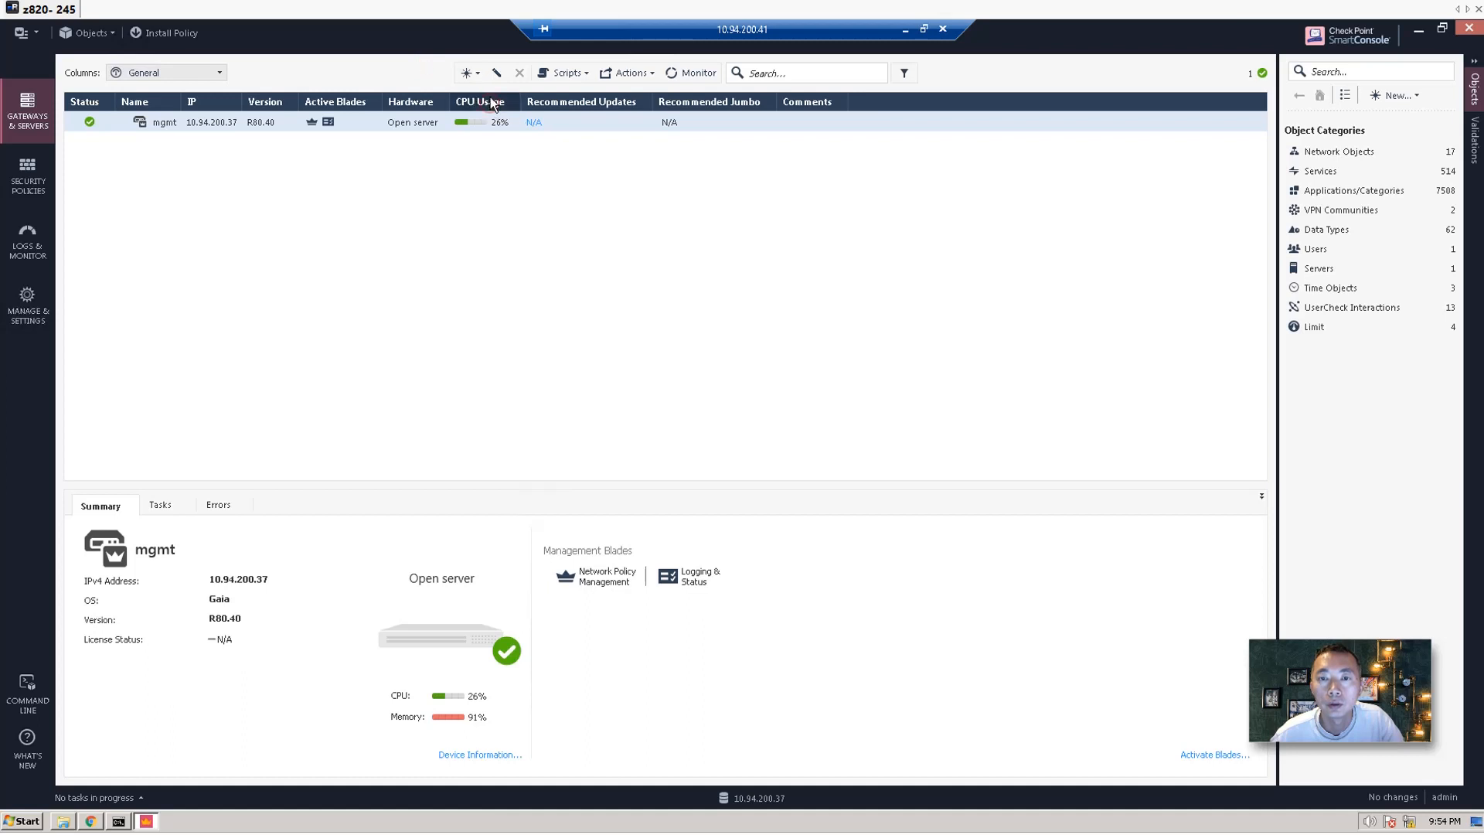
pyautogui.click(499, 74)
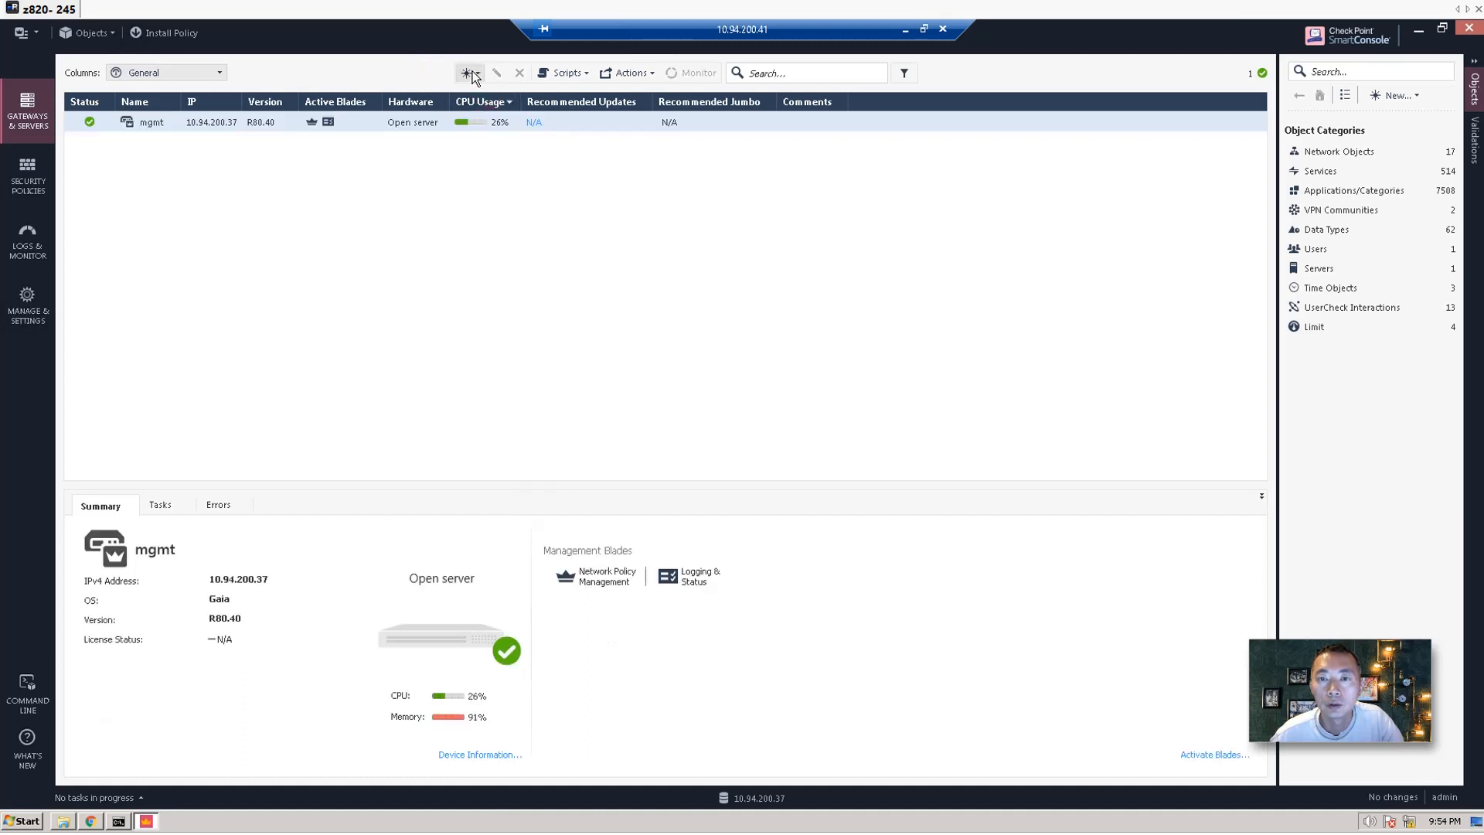
pyautogui.click(468, 73)
pyautogui.moveTo(500, 120)
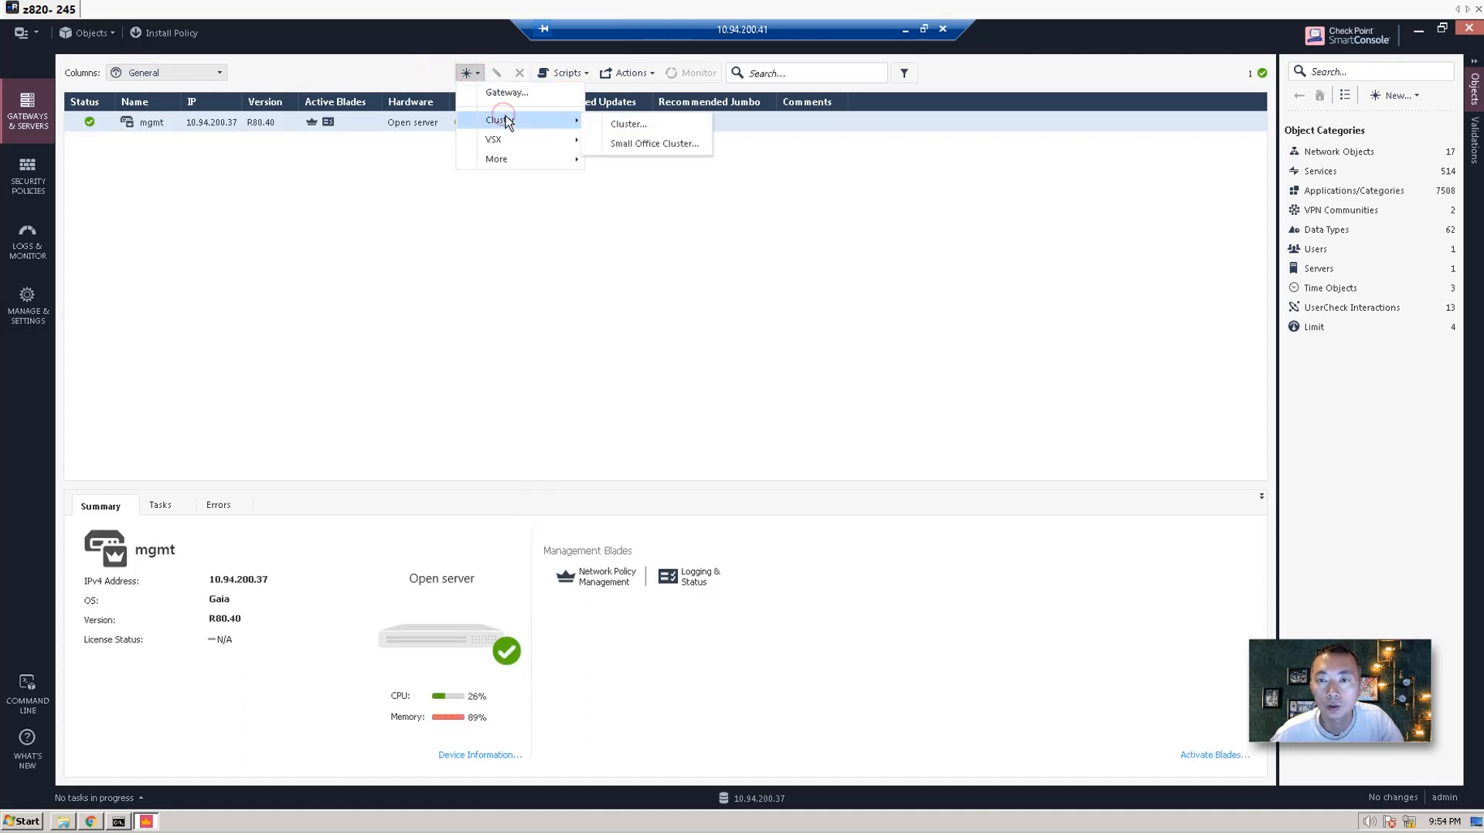
pyautogui.click(632, 124)
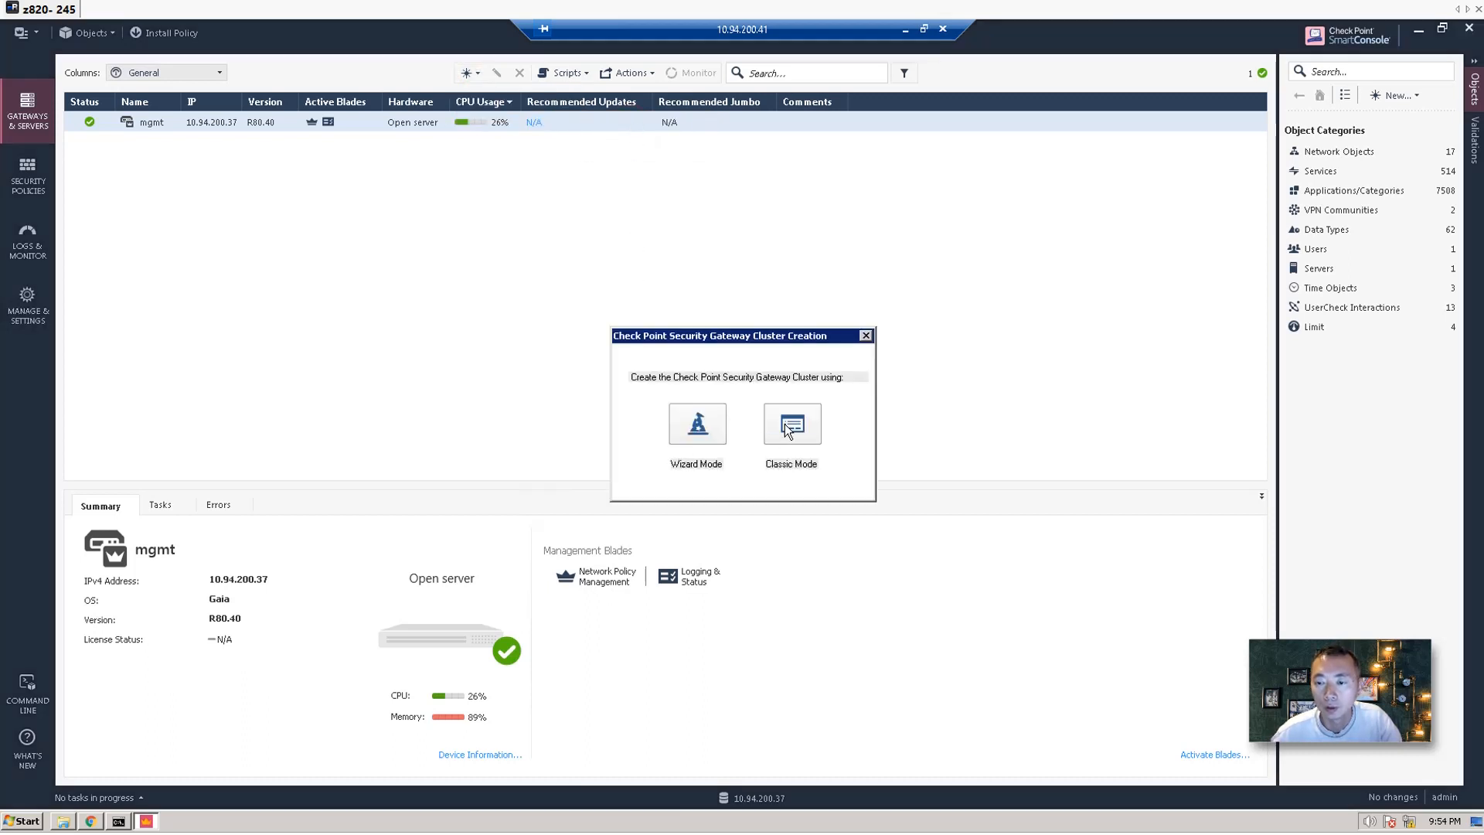
pyautogui.click(692, 411)
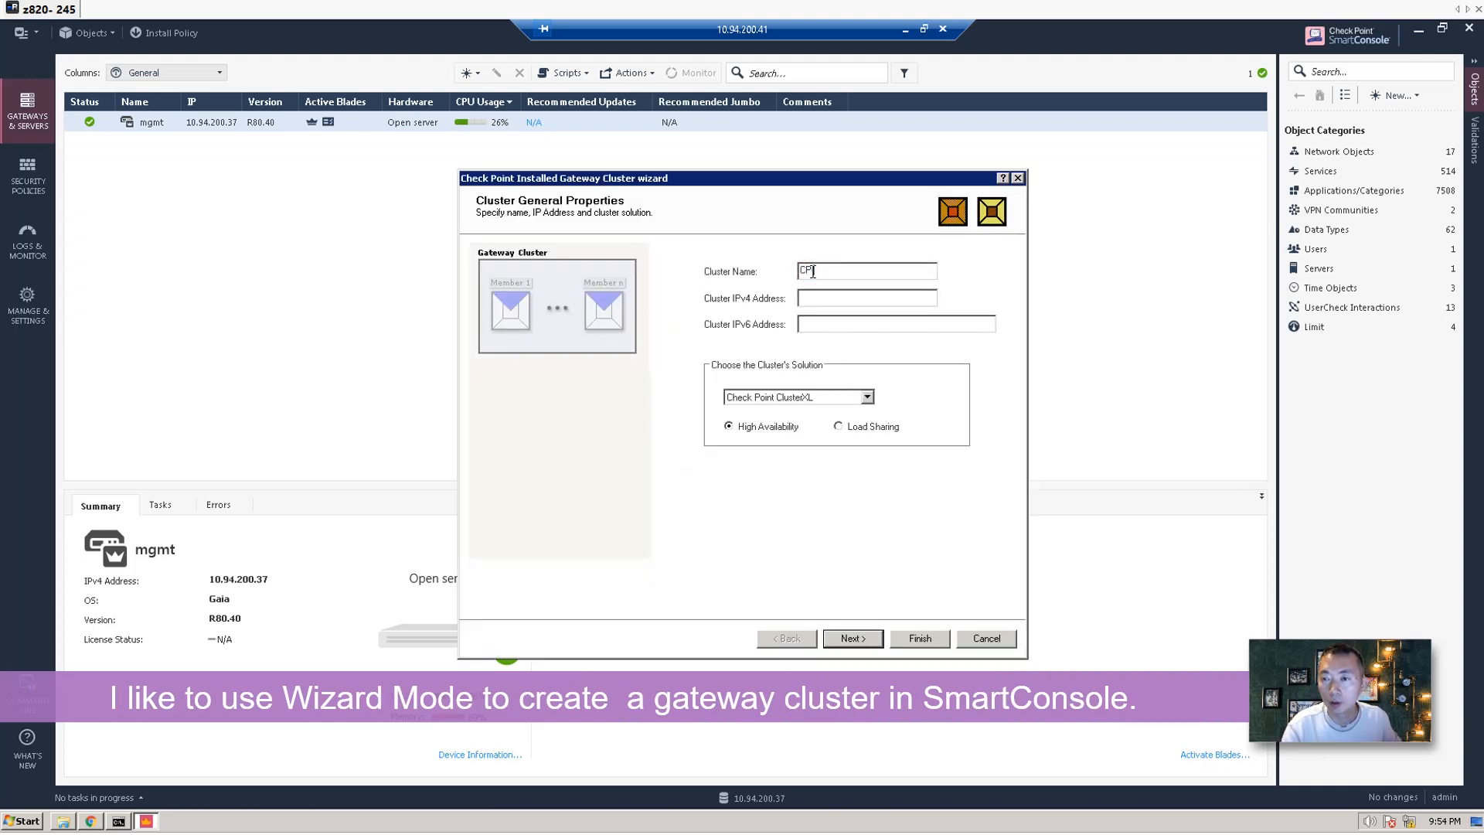
# Name the cluster CP-1 with IPv4 10.94.200.20, keeping ClusterXL High Availability.
pyautogui.write('CP1')
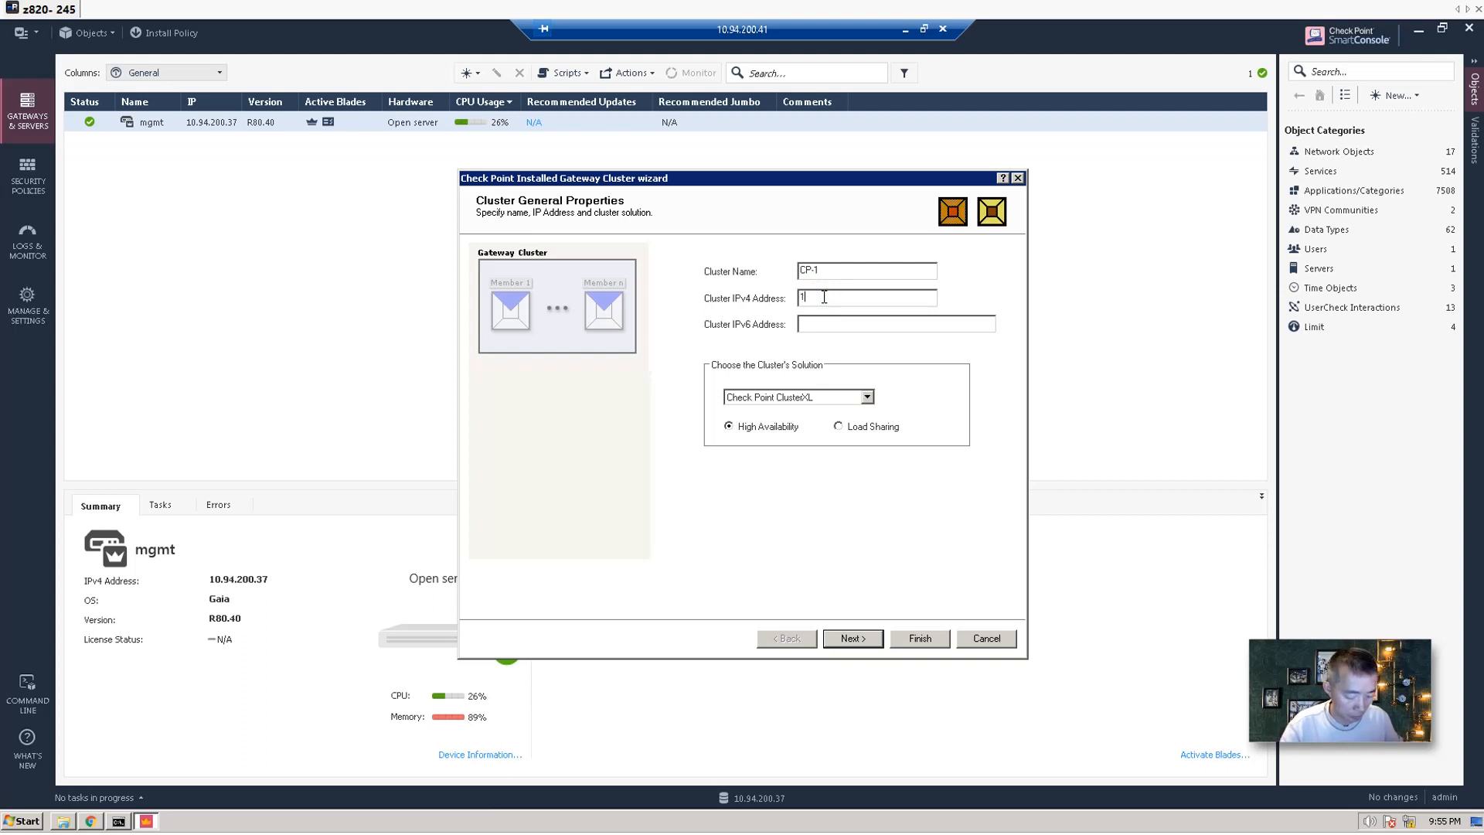
pyautogui.write('10.94.200')
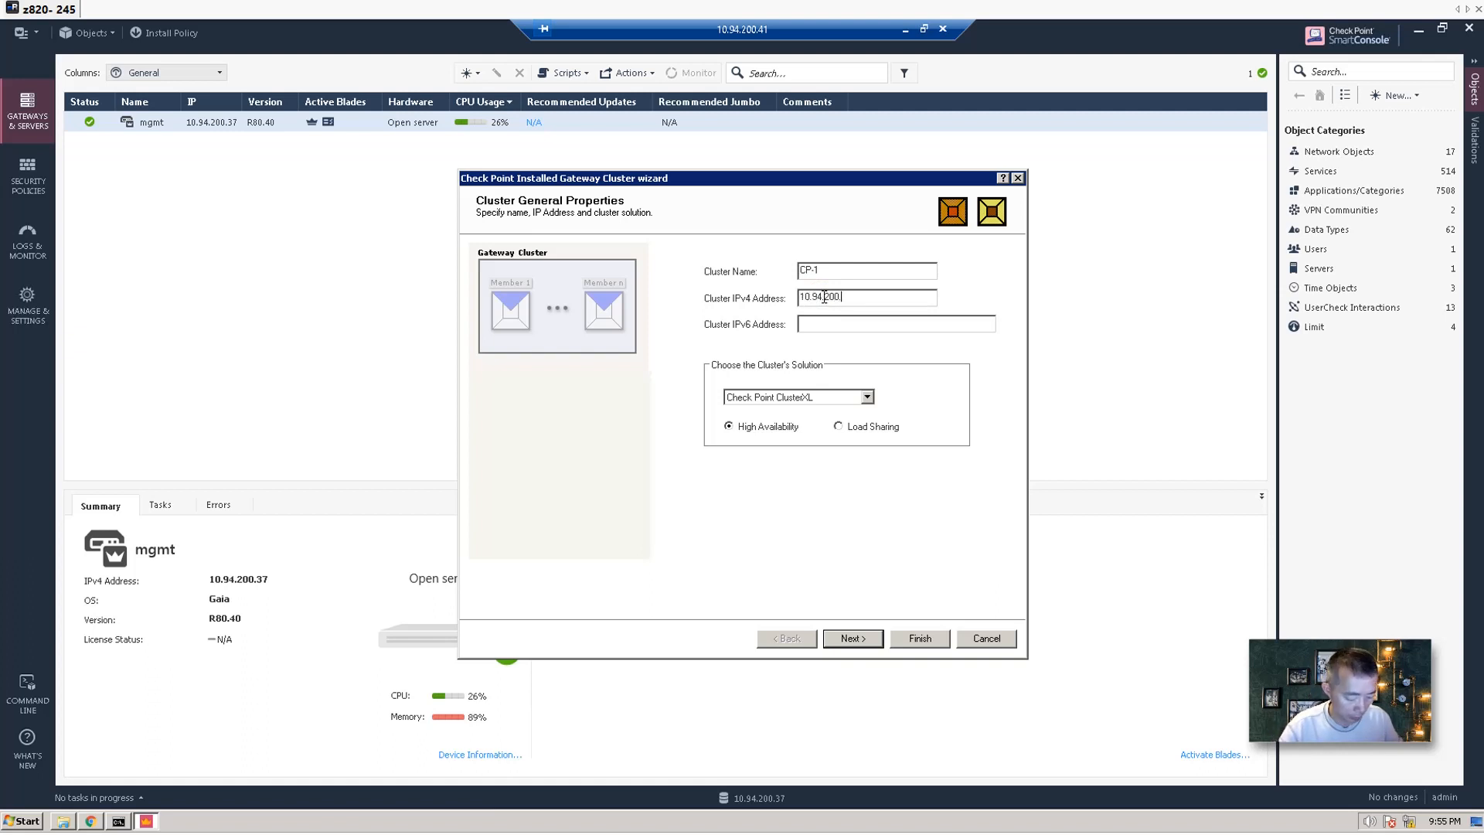
pyautogui.write('.20')
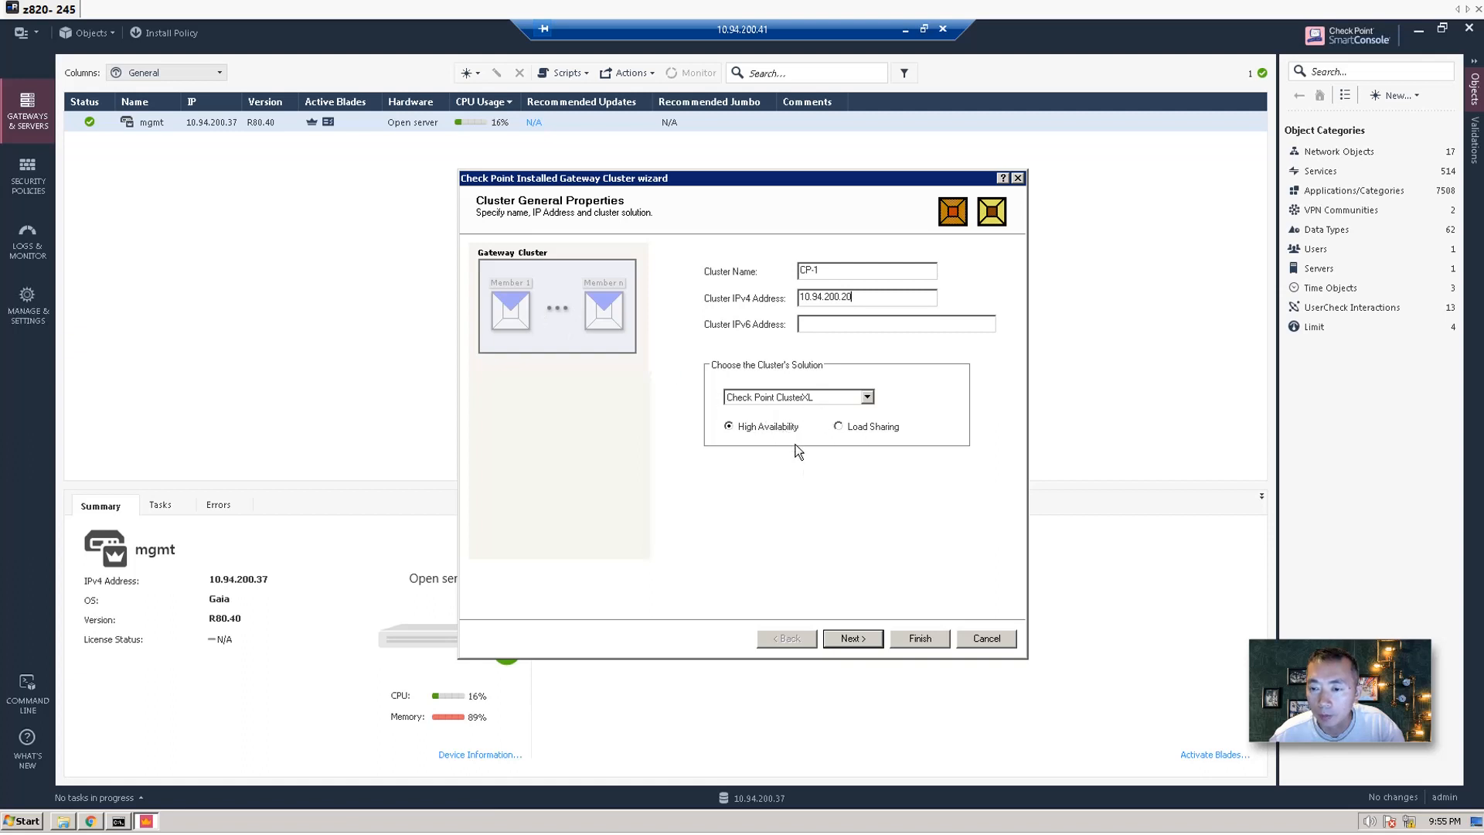
pyautogui.click(856, 638)
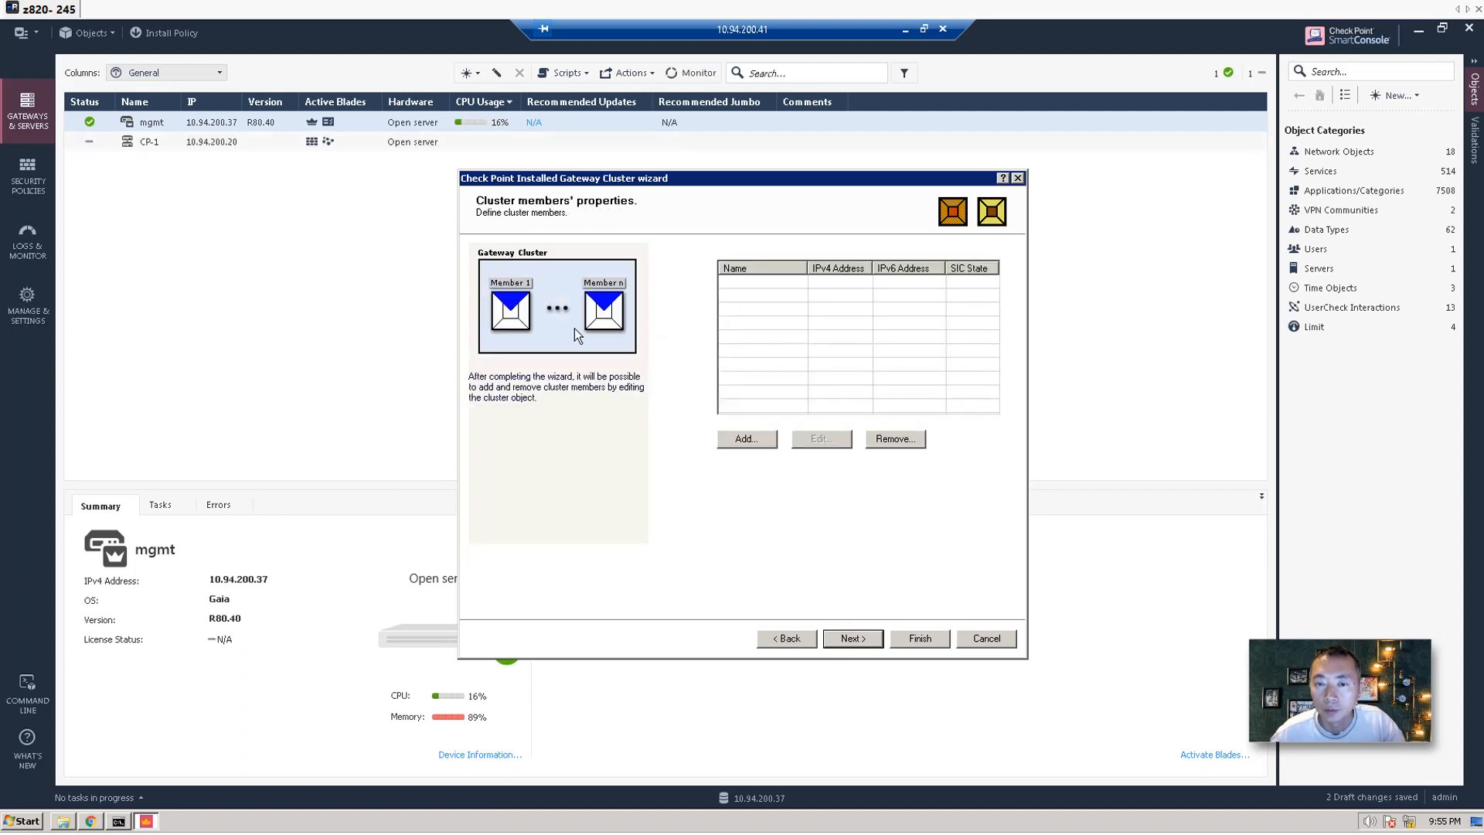
# Add new cluster member CP-FW1 at 10.94.200.18, initializing SIC trust with the activation key.
pyautogui.click(749, 442)
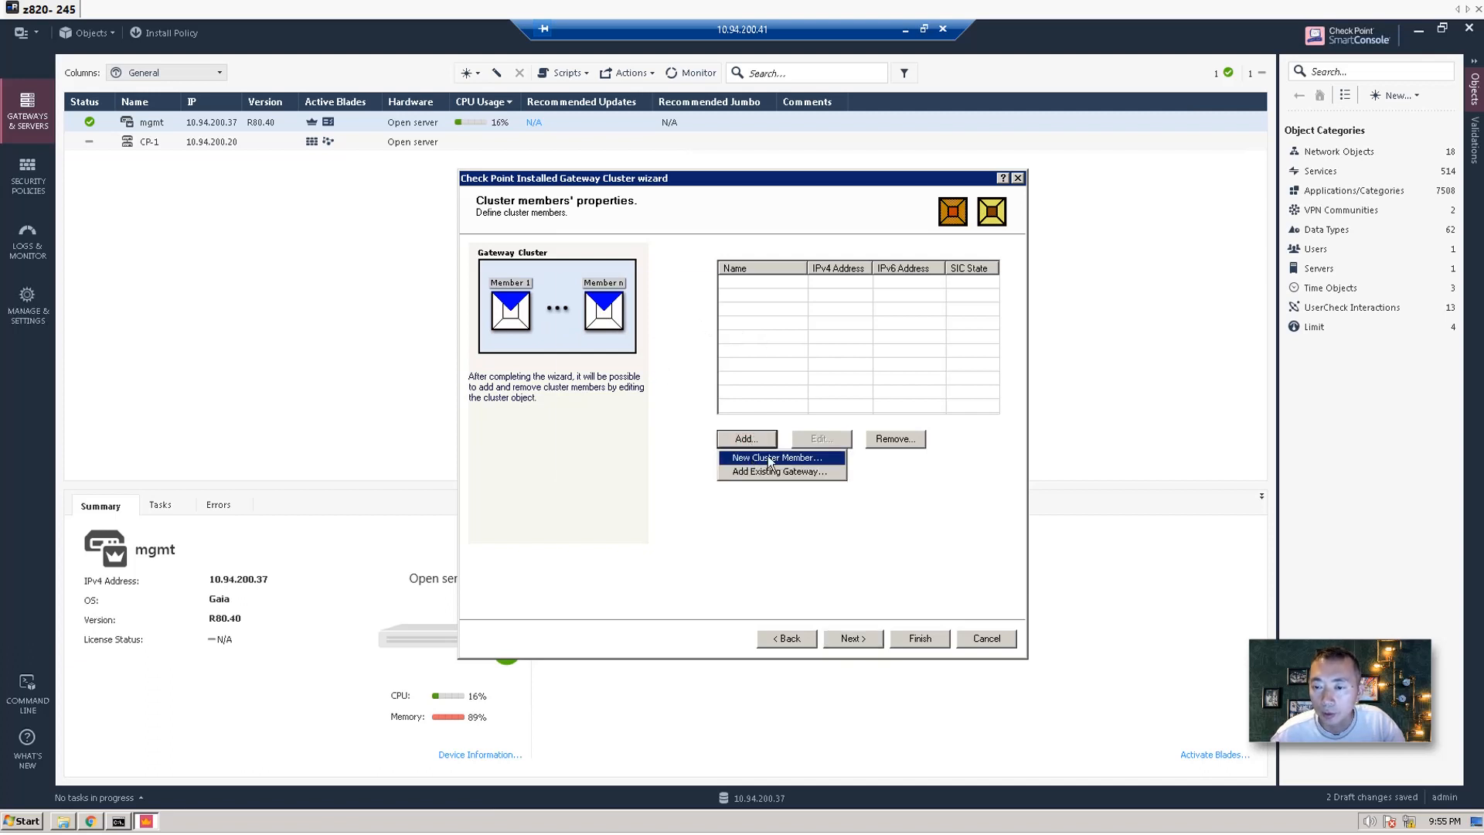
pyautogui.click(767, 456)
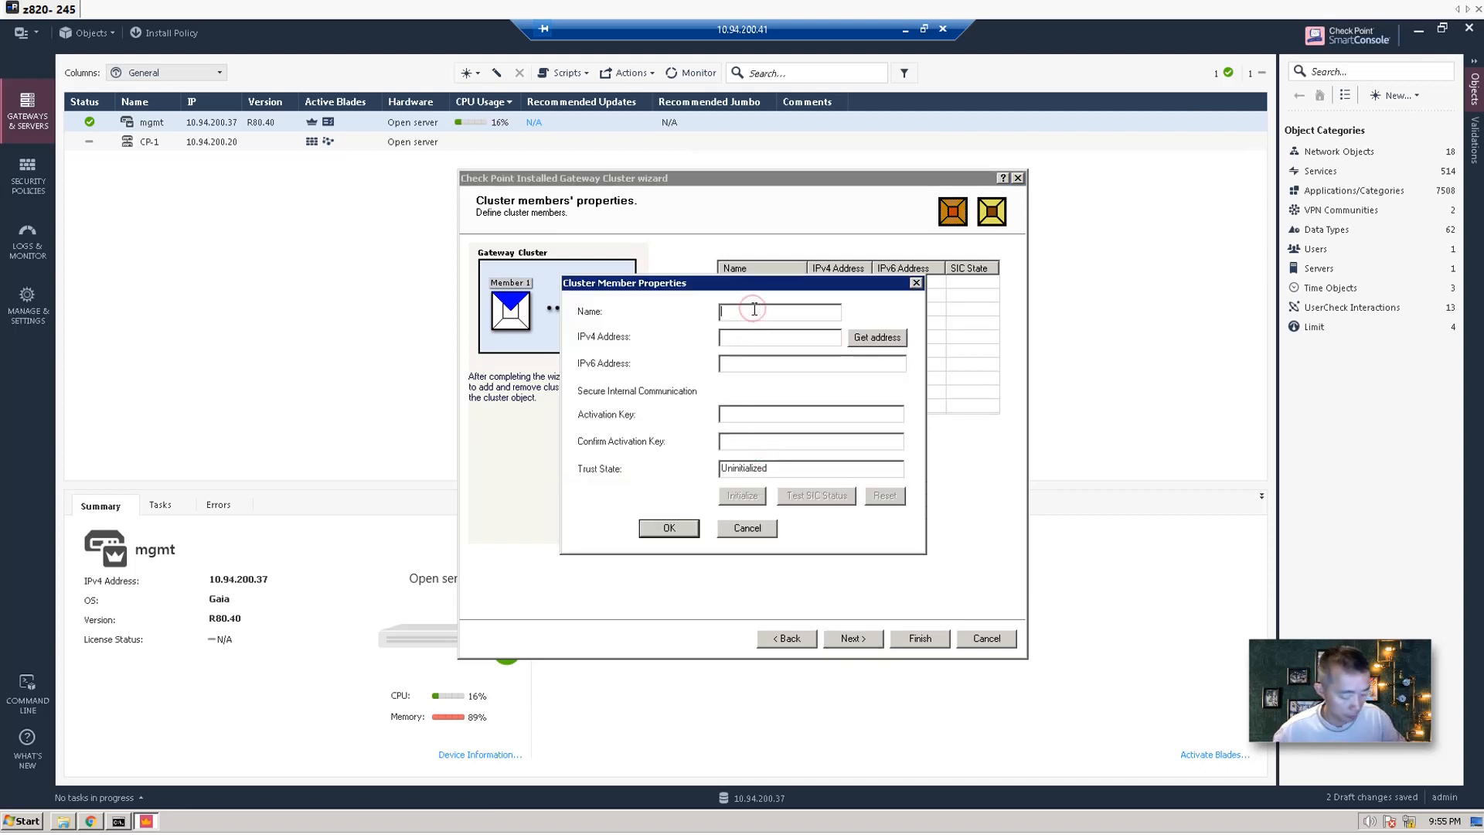
pyautogui.write('CP-FW1')
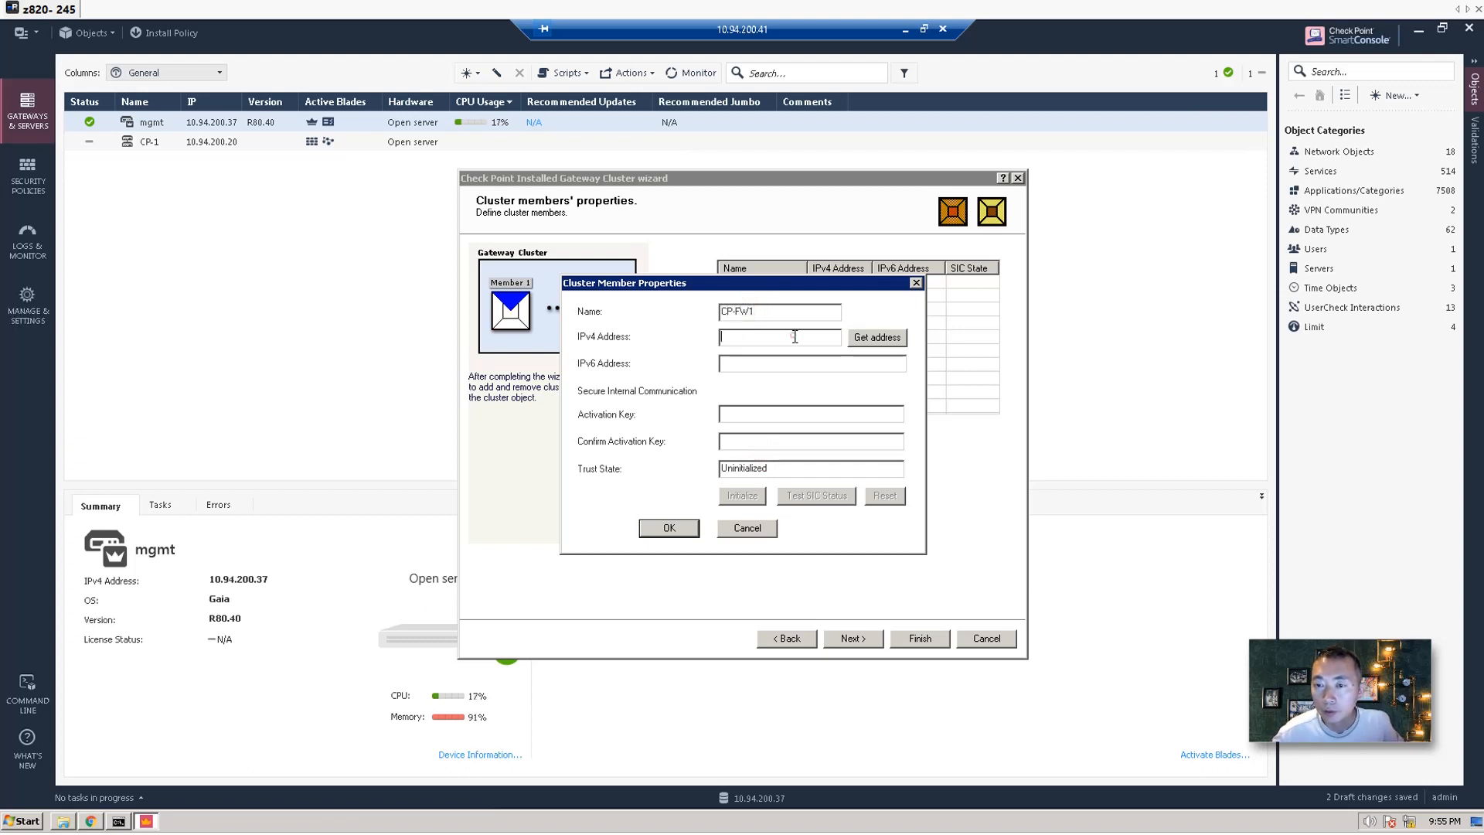
pyautogui.write('1')
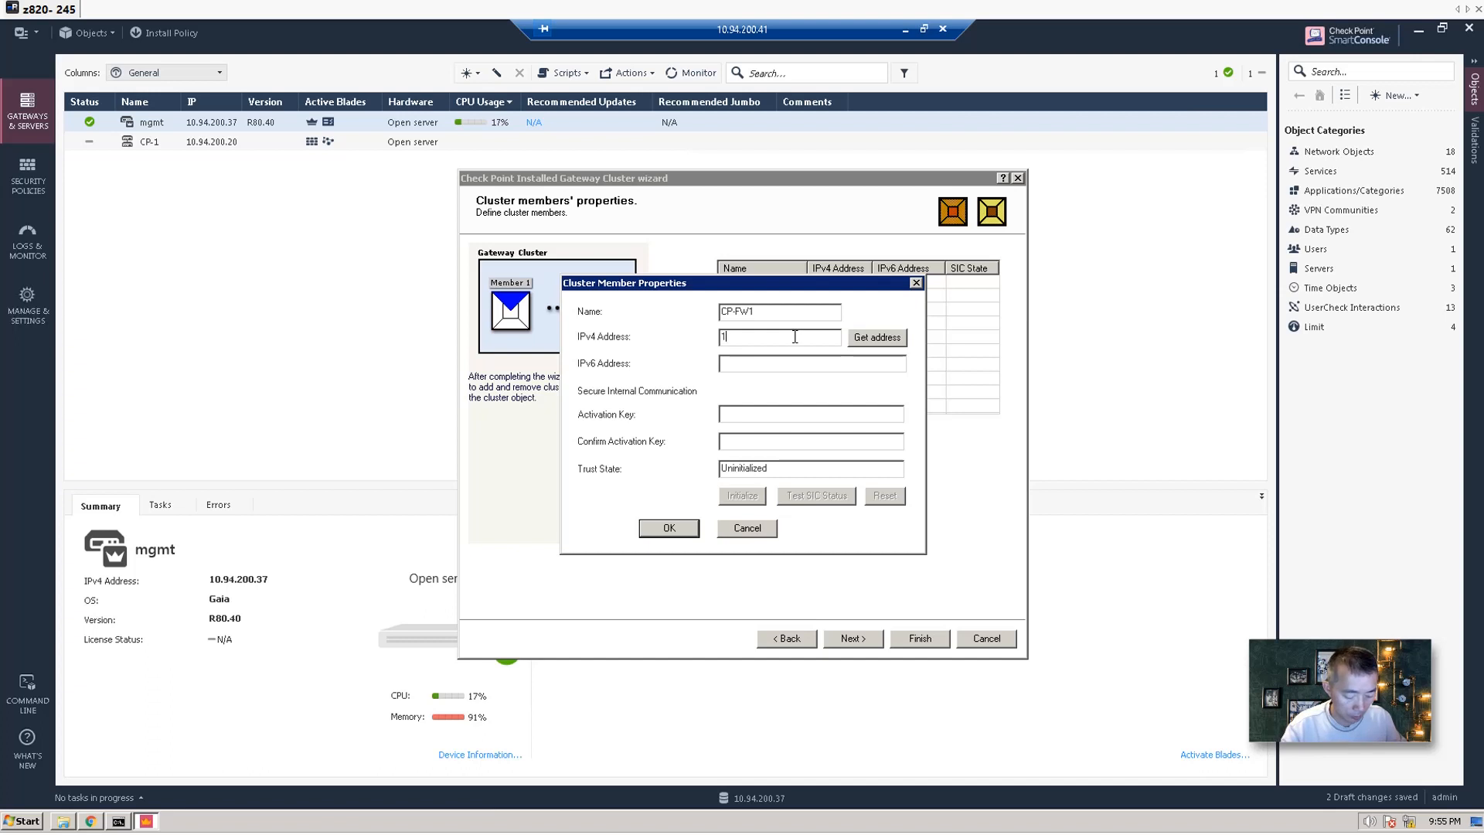
pyautogui.write('0.94.200.18')
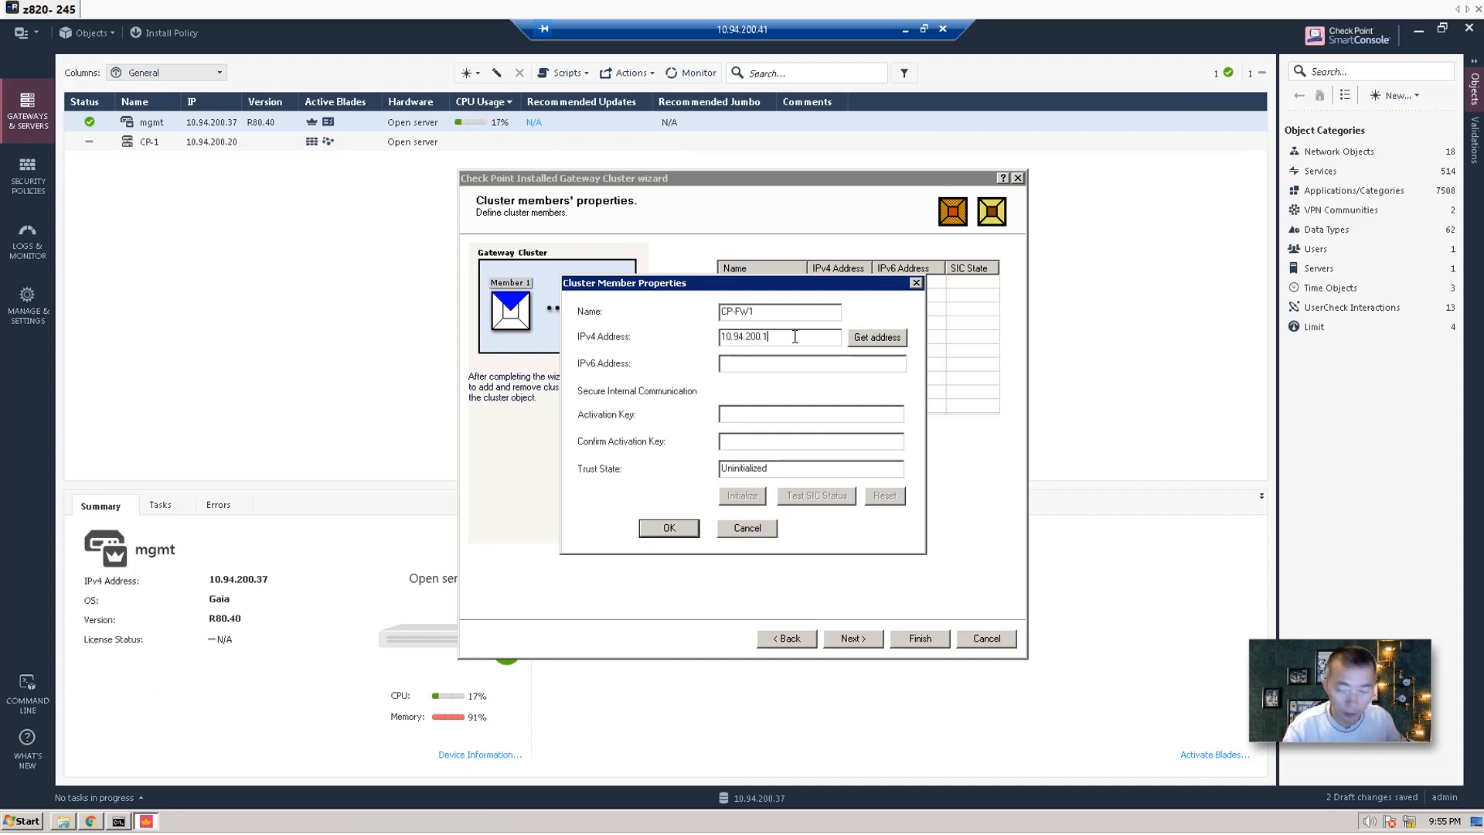
pyautogui.click(769, 411)
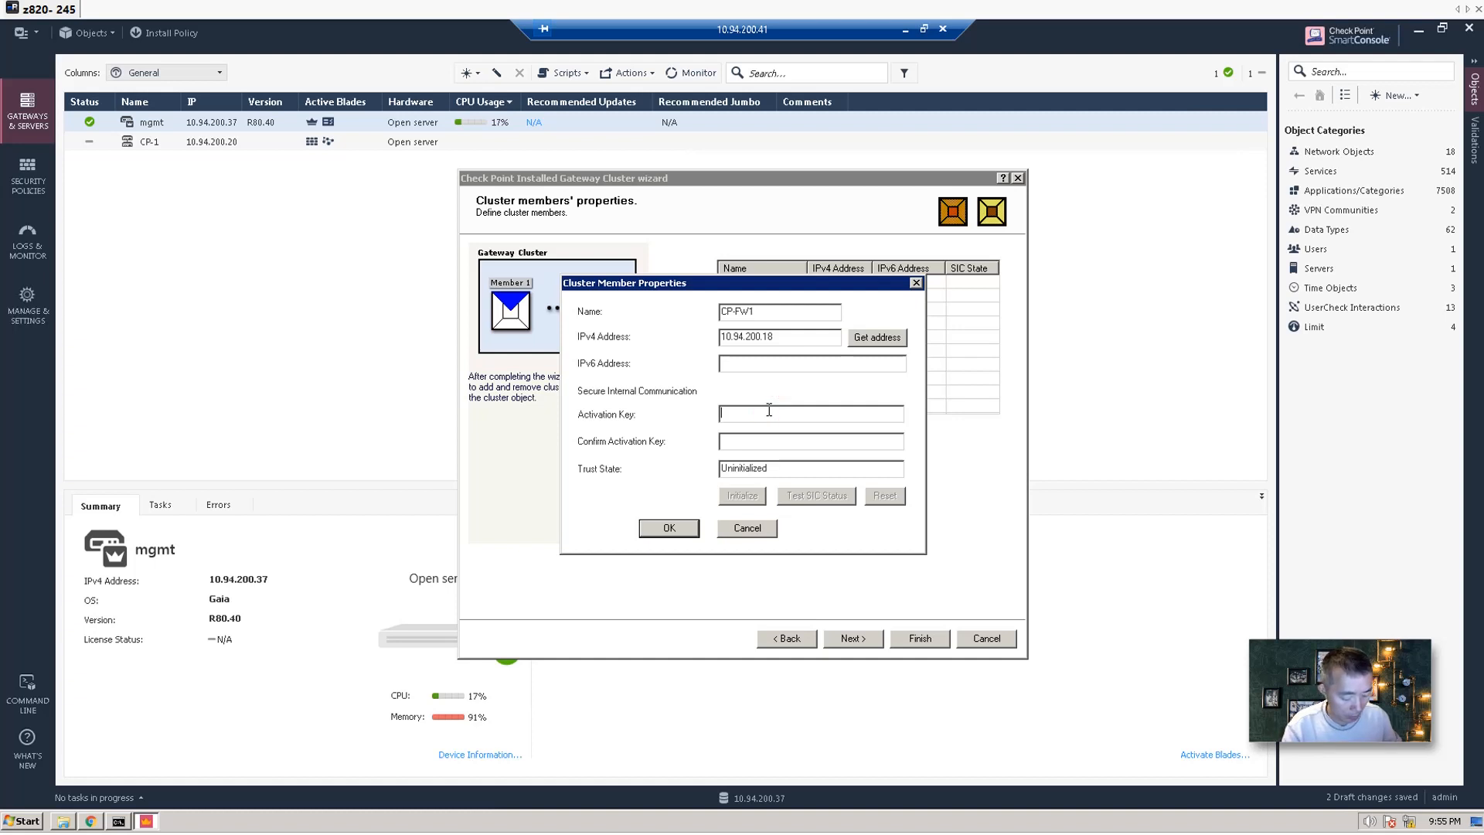
pyautogui.write('1234567')
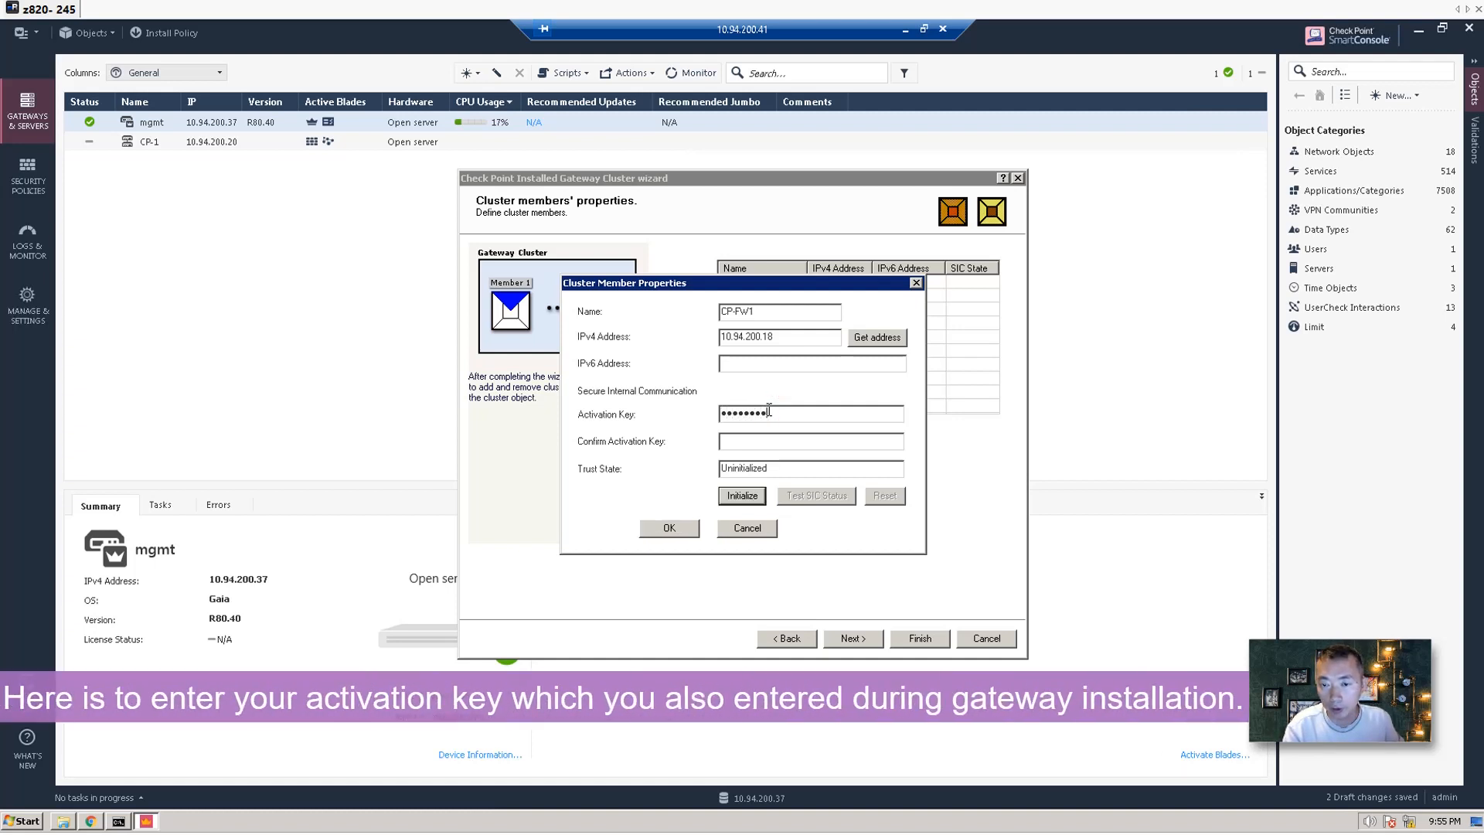
pyautogui.write('1234')
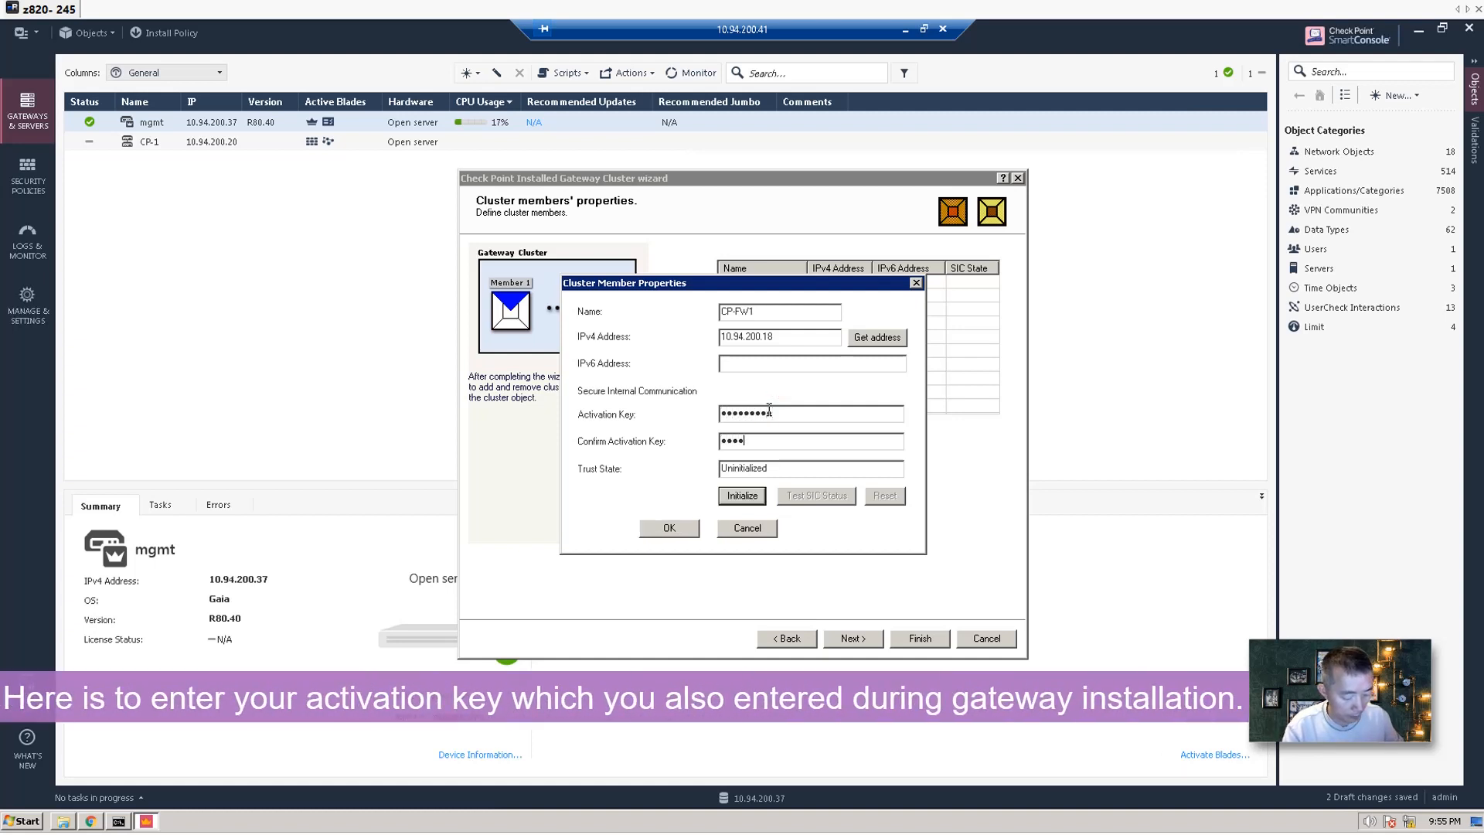
pyautogui.write('567')
pyautogui.press('Tab')
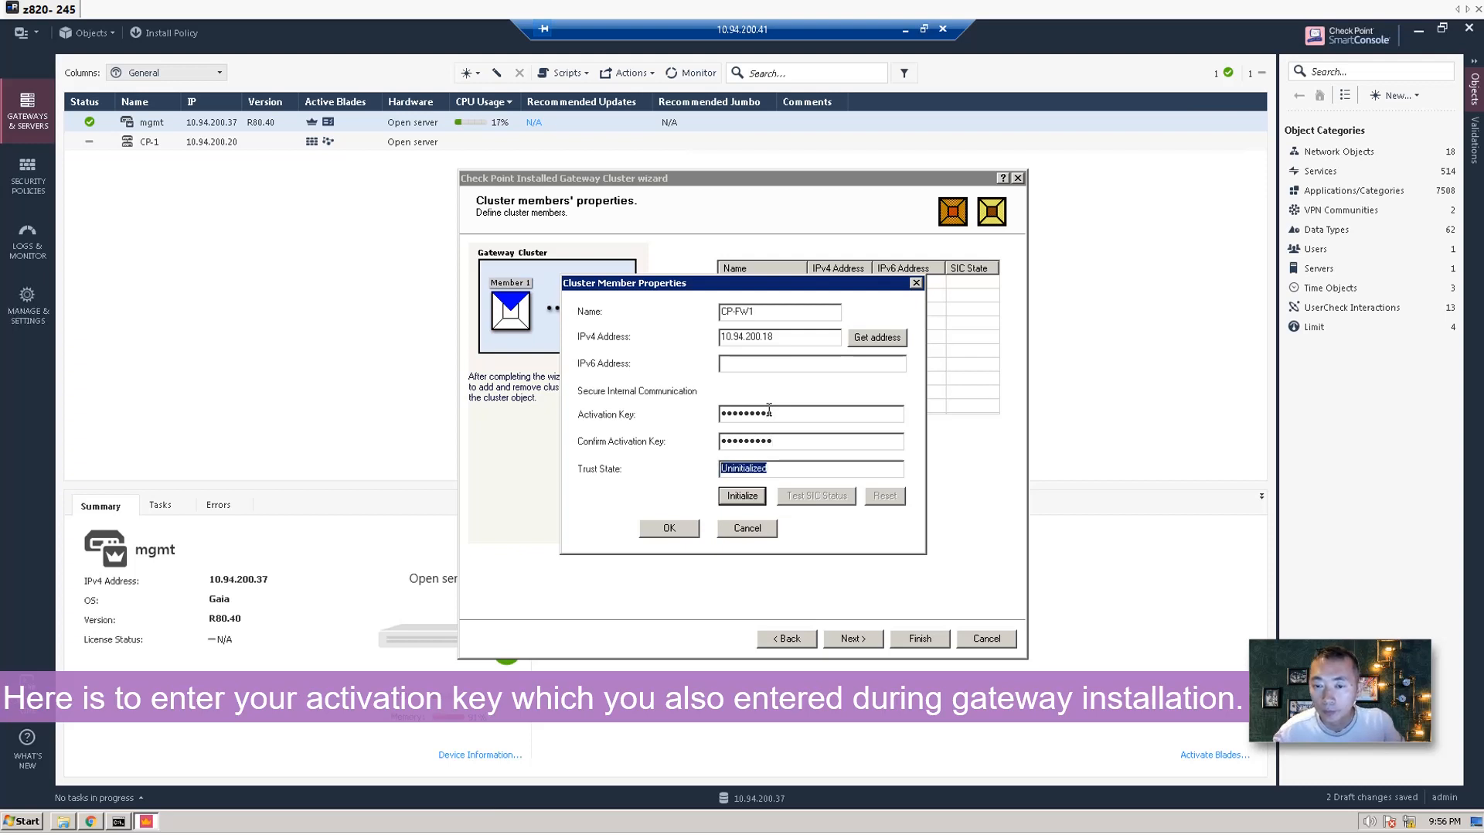
pyautogui.click(756, 498)
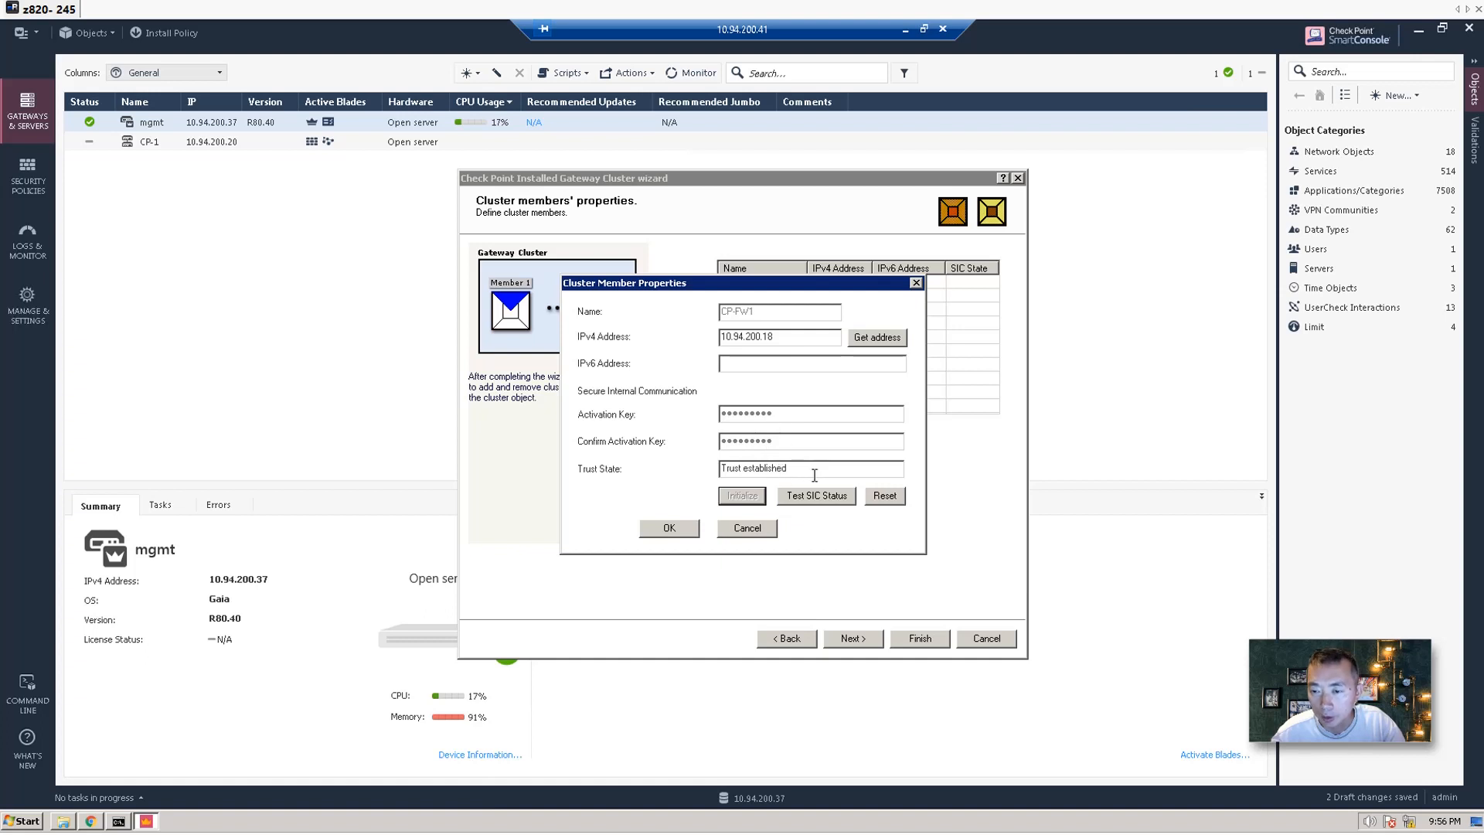
pyautogui.click(685, 523)
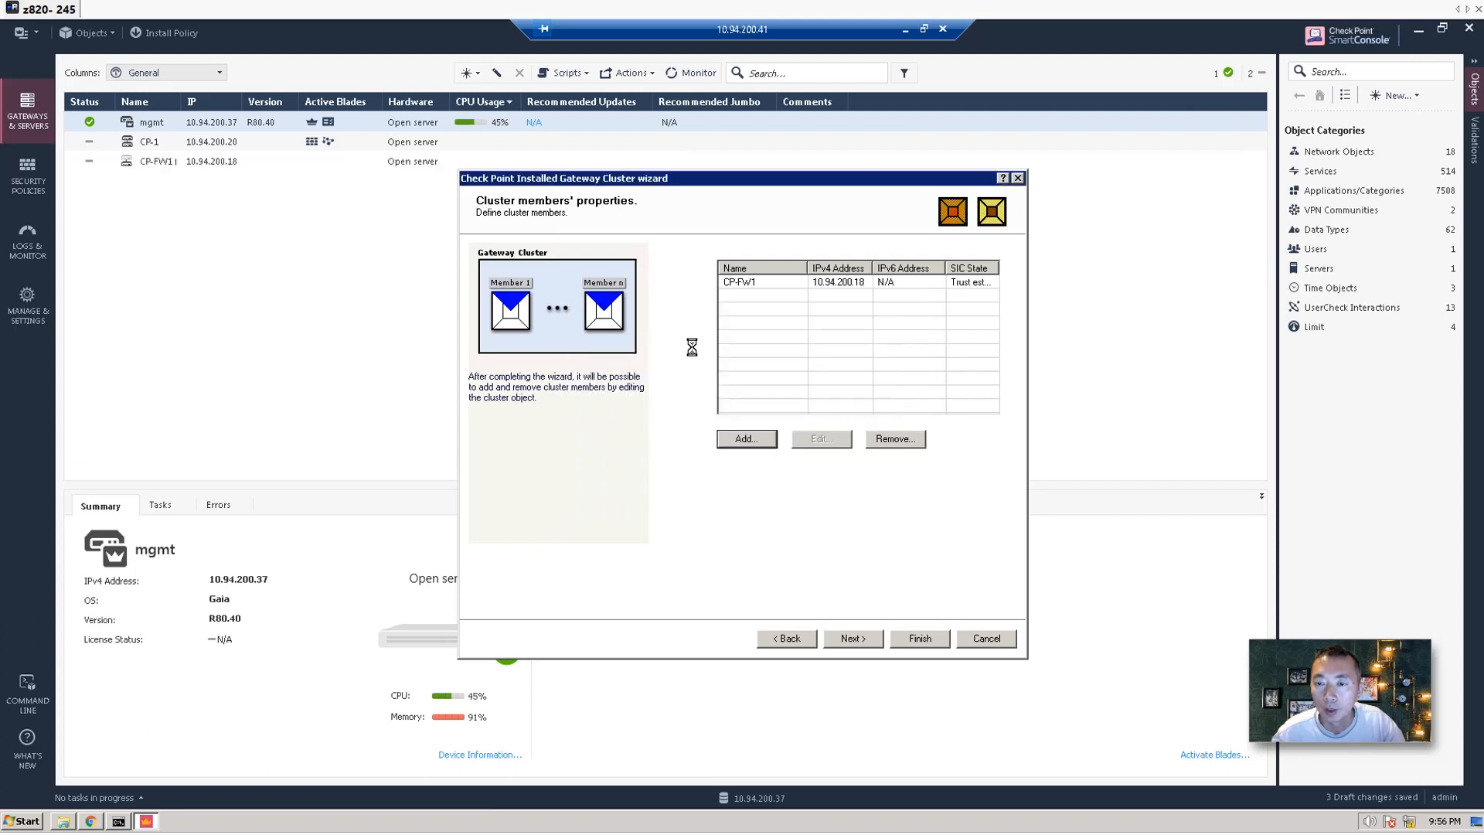
# Add a new cluster member named CP-FW2 with IPv4 address 10.94.200.19.
pyautogui.click(754, 437)
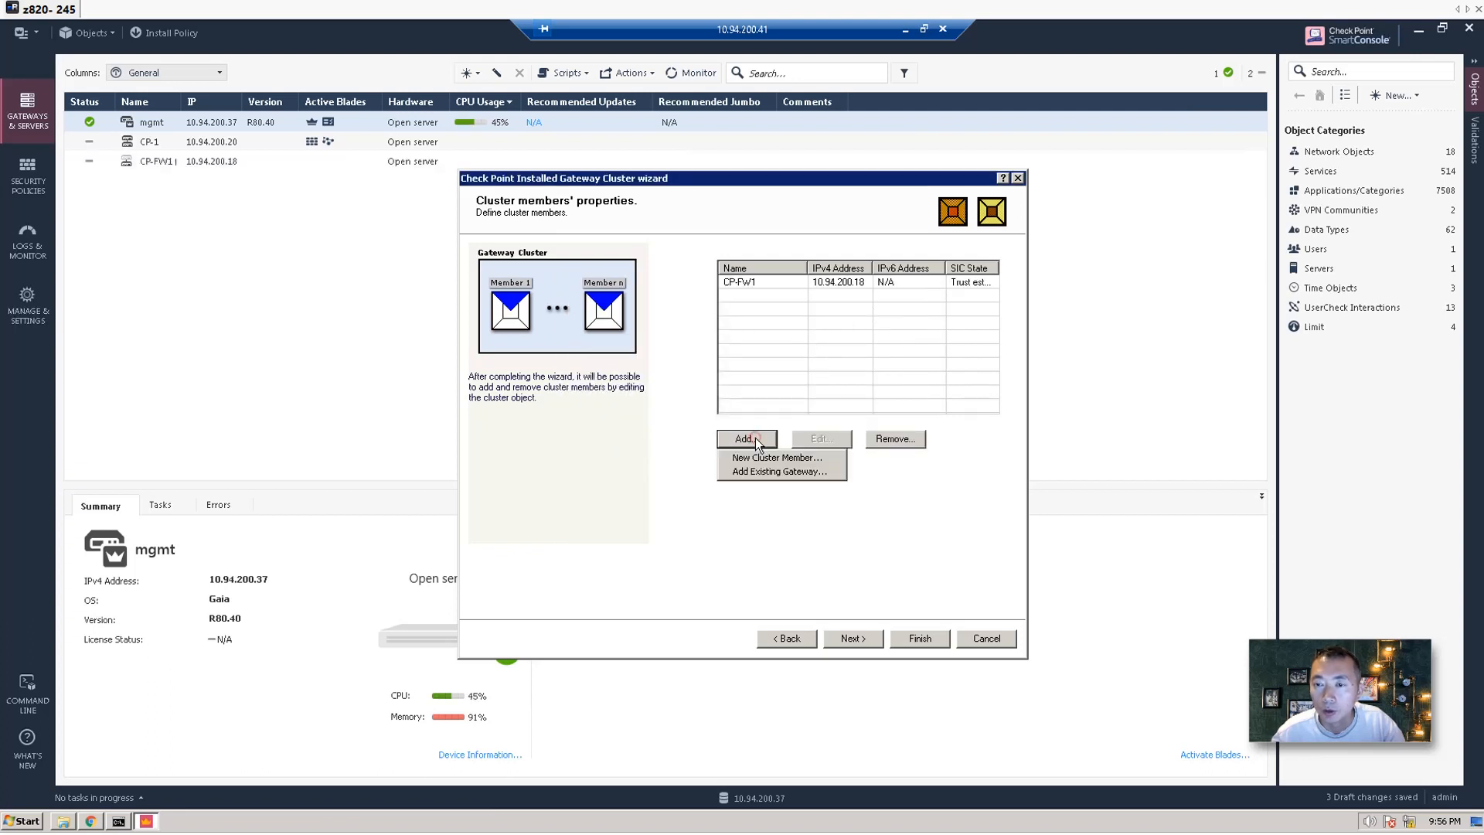
pyautogui.click(770, 457)
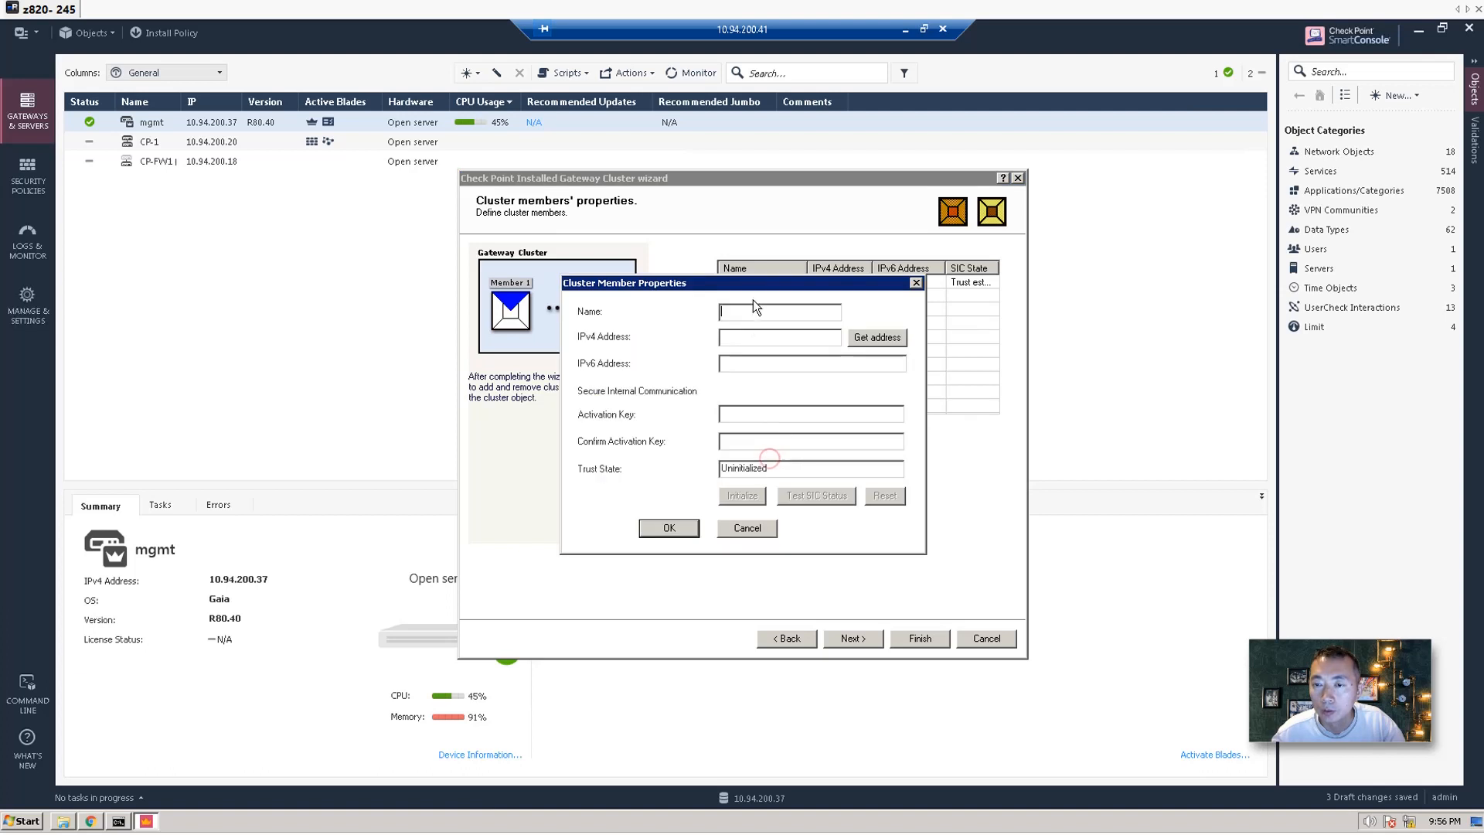
pyautogui.moveTo(751, 285); pyautogui.dragTo(724, 329)
pyautogui.click(726, 358)
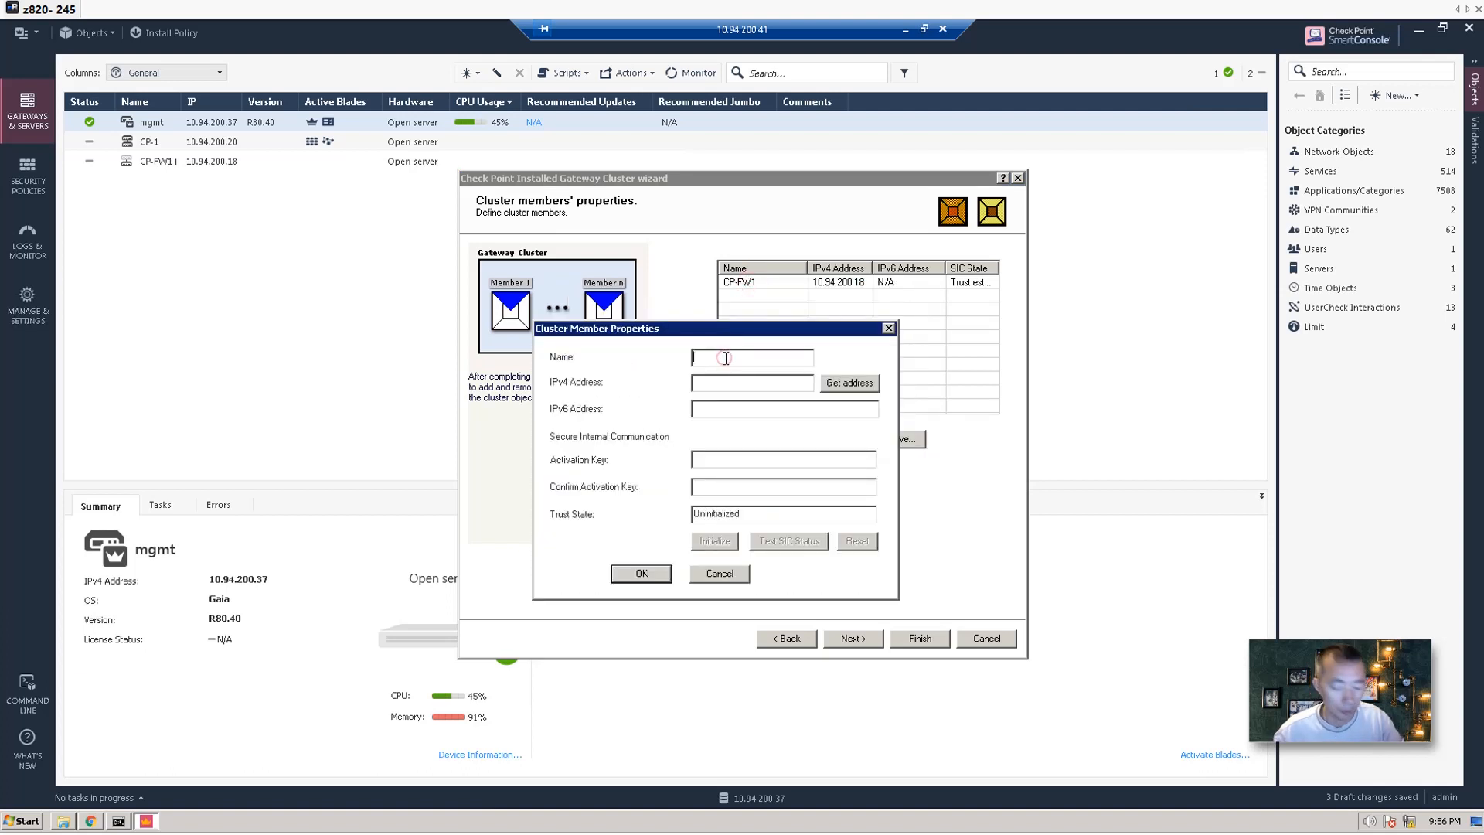
pyautogui.write('CP')
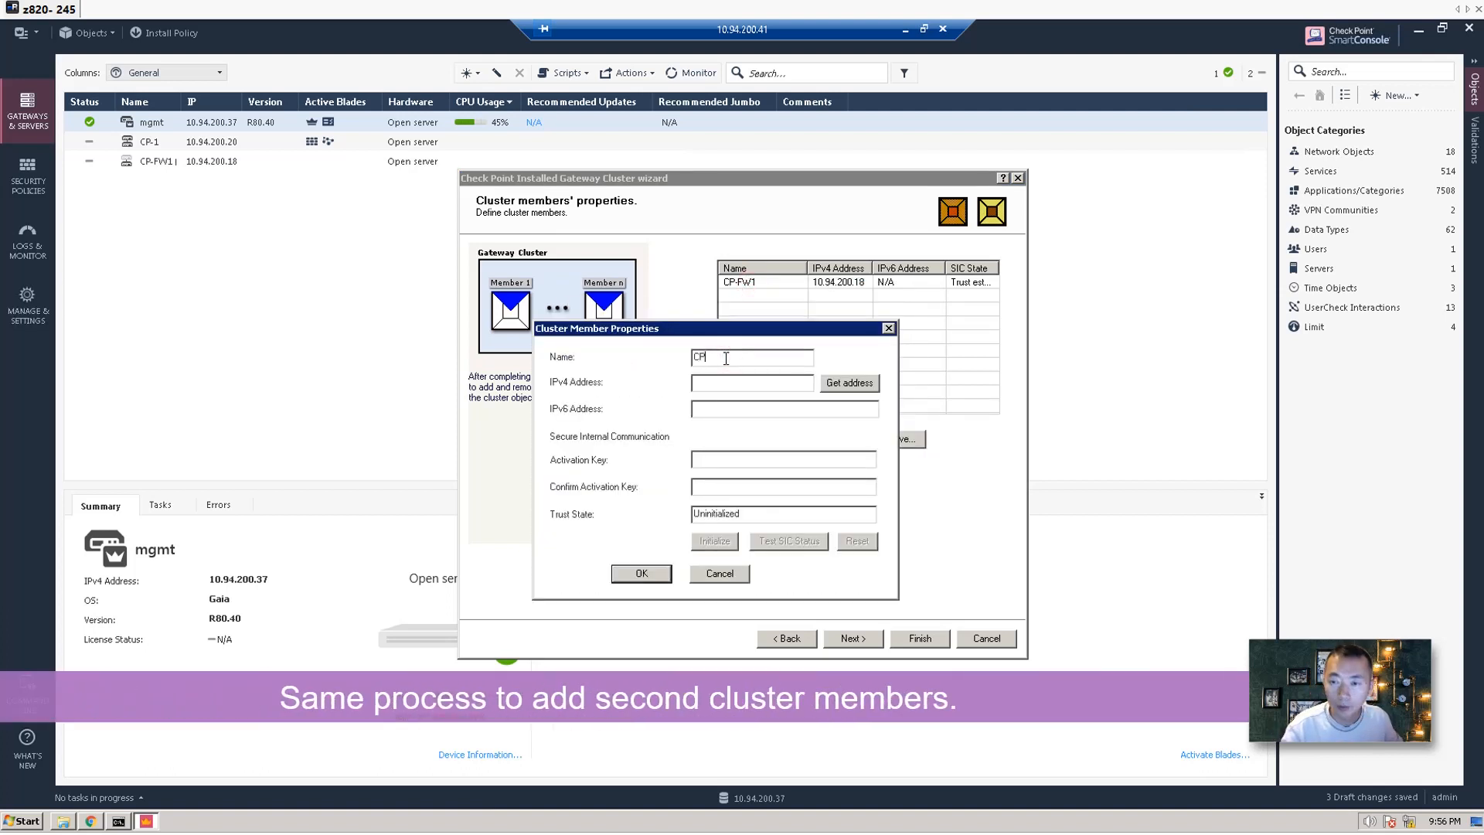
pyautogui.write('-G')
pyautogui.press('BackSpace')
pyautogui.press('BackSpace')
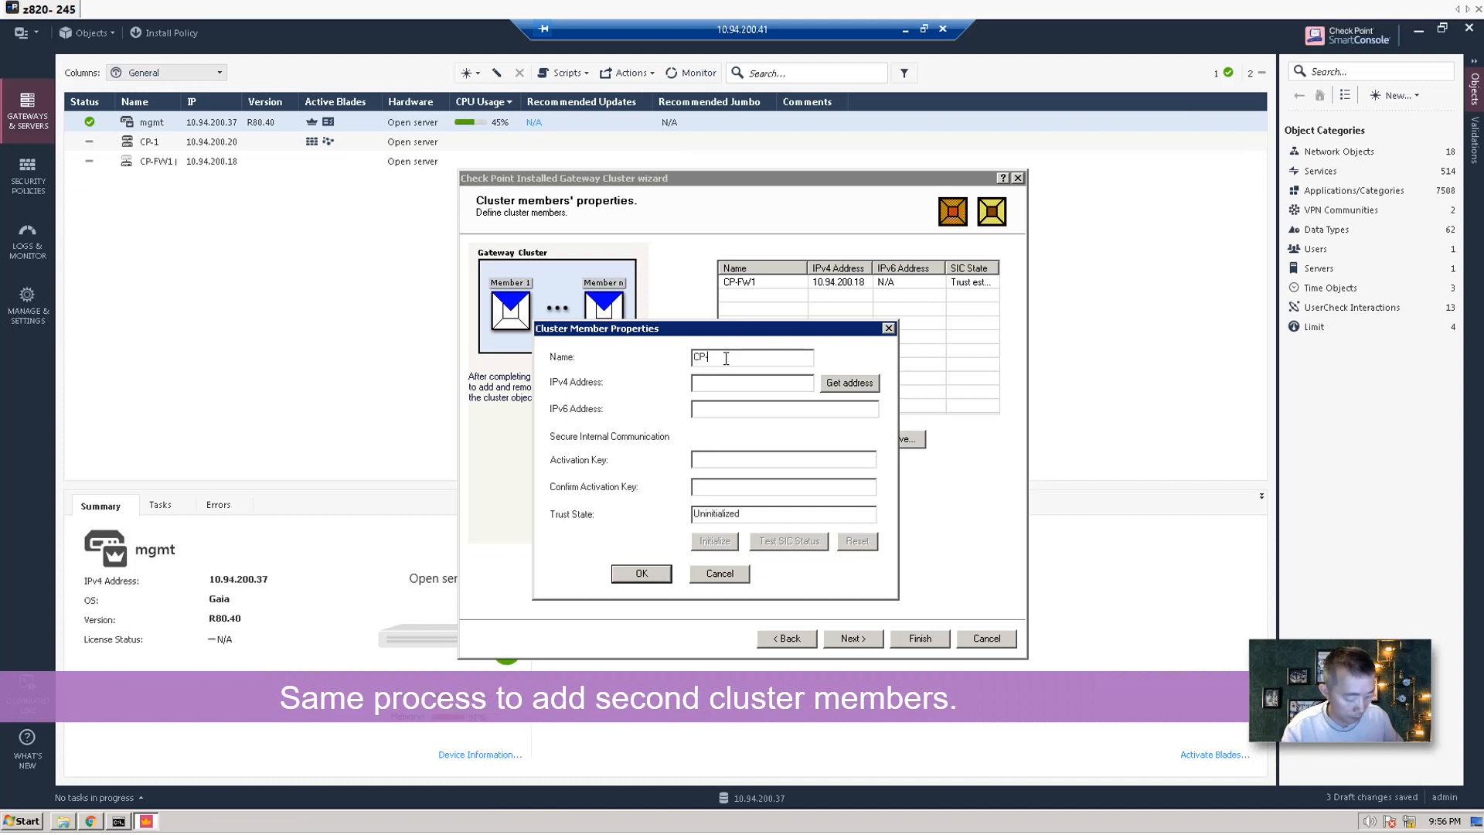
pyautogui.write('-FW2')
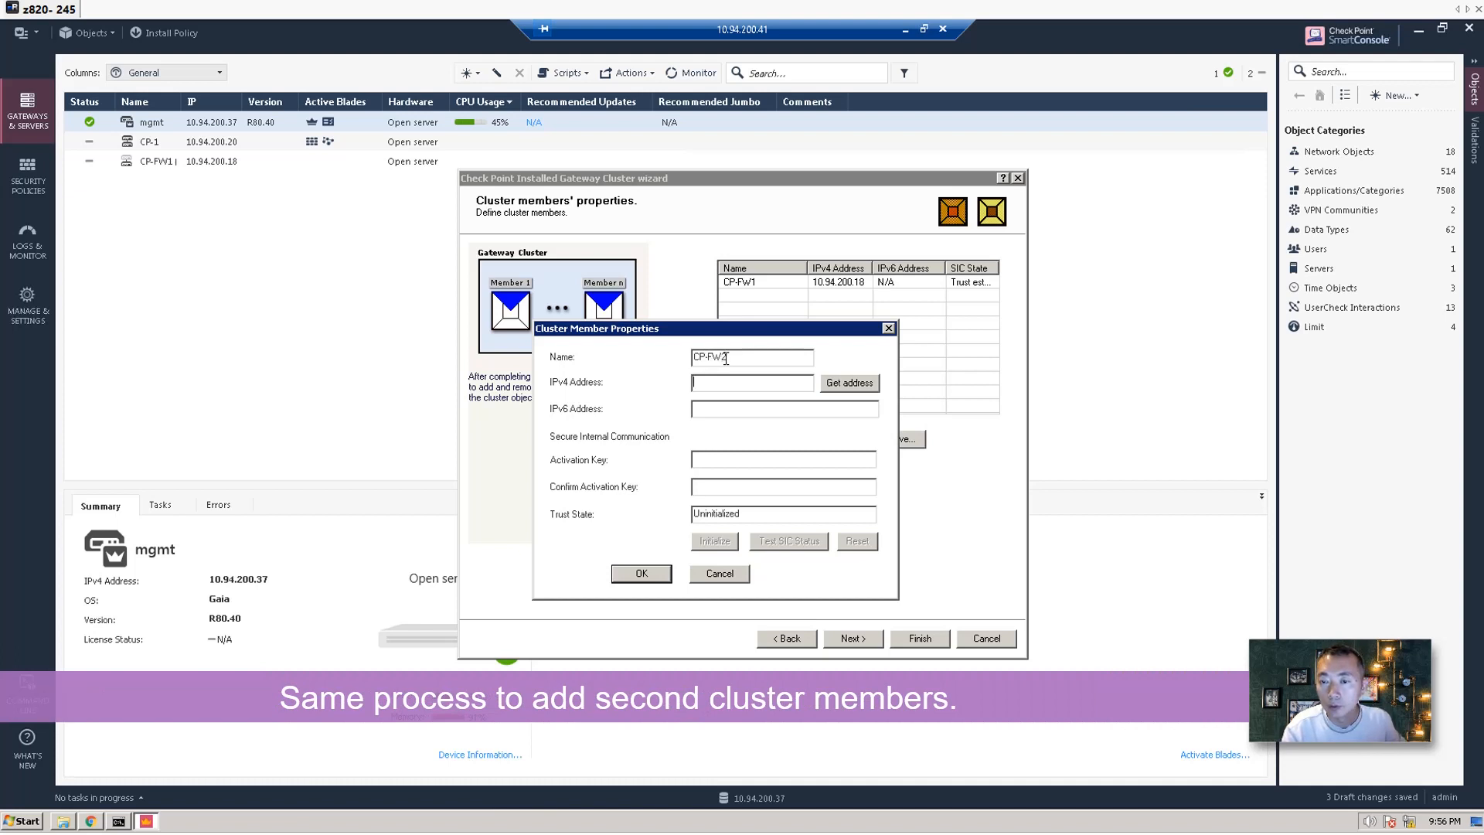
pyautogui.write('10.9')
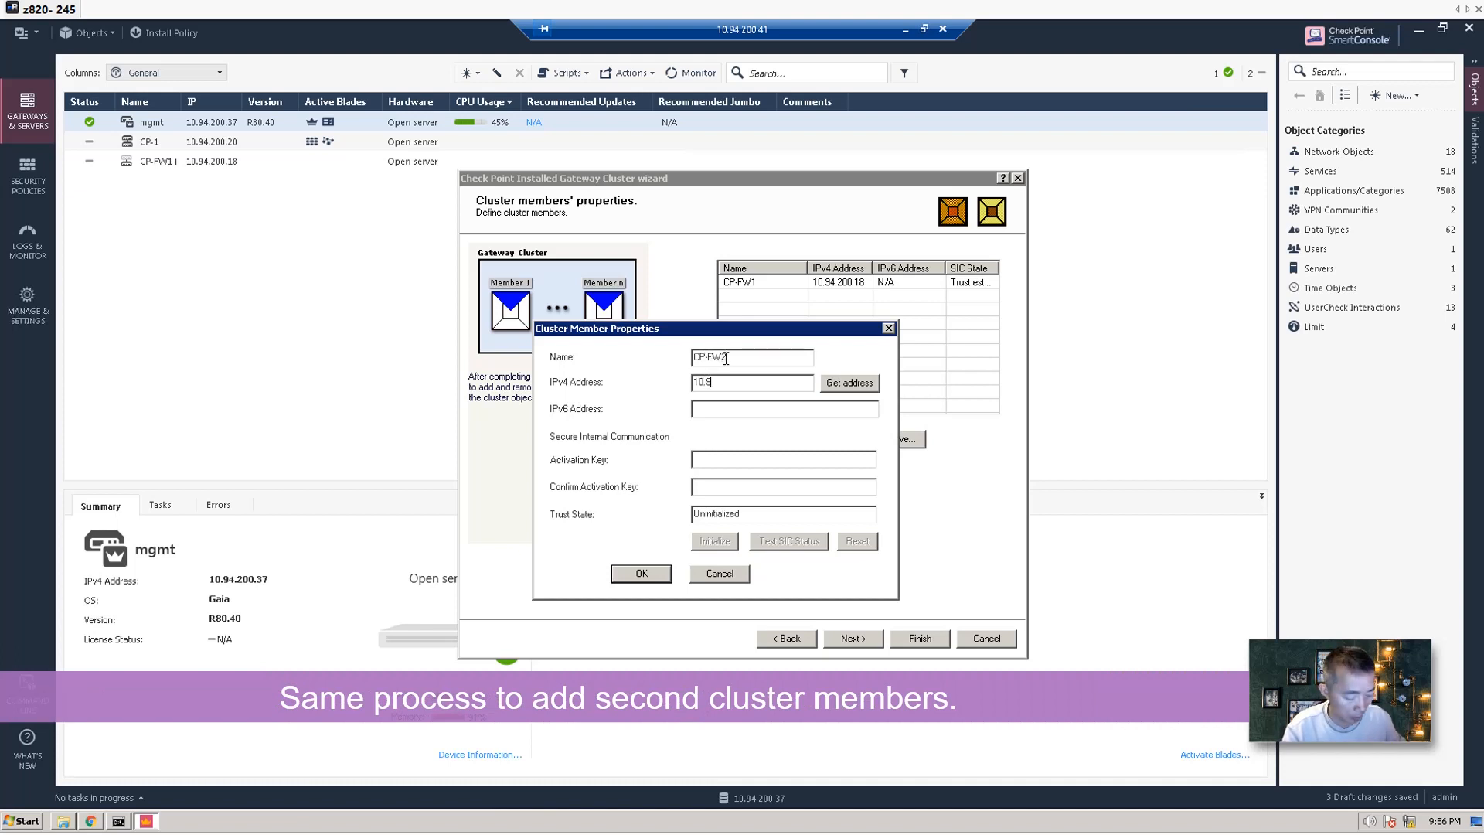
pyautogui.write('4.200.19')
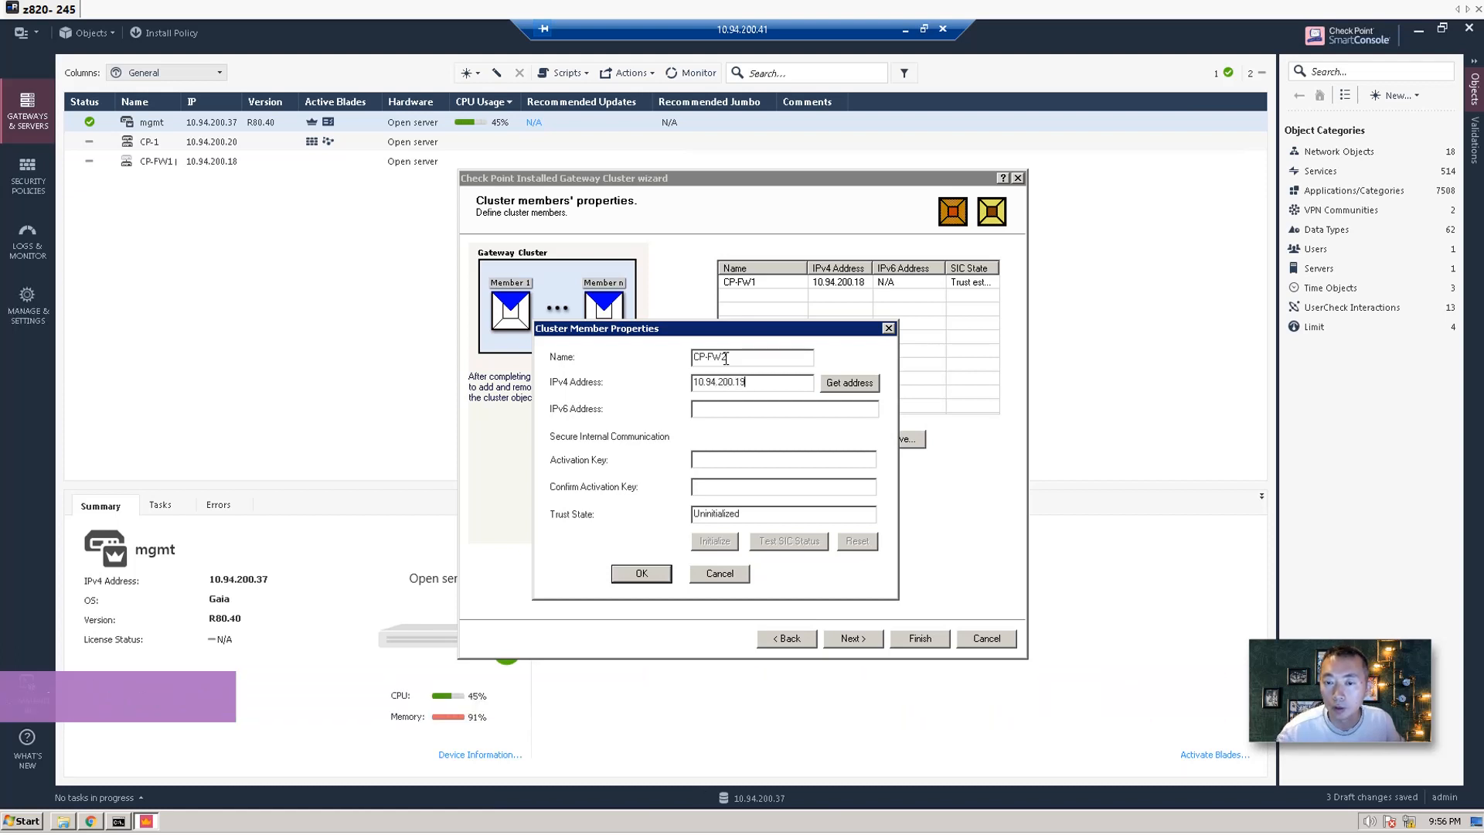
pyautogui.click(715, 408)
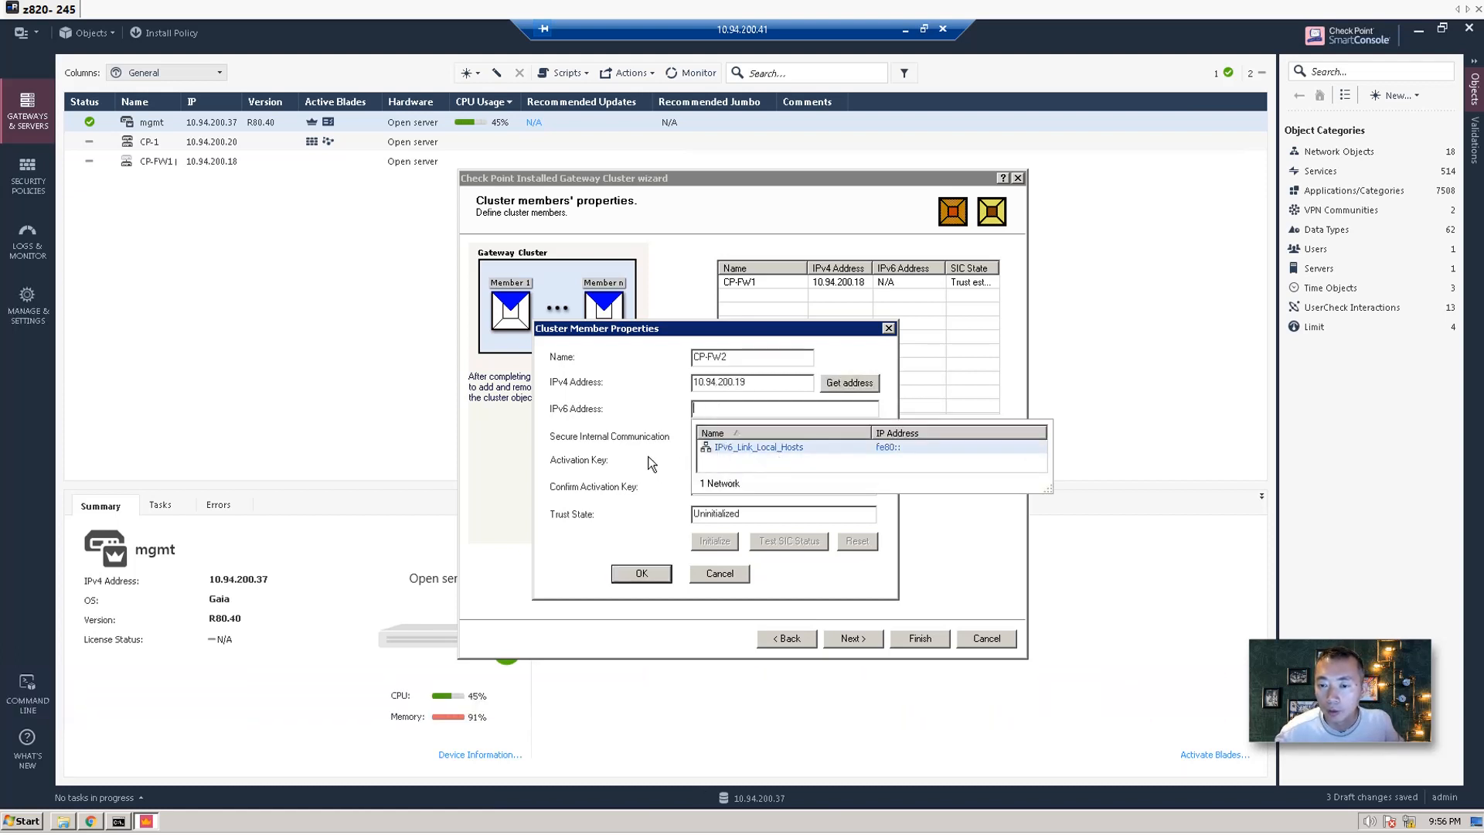
pyautogui.click(897, 404)
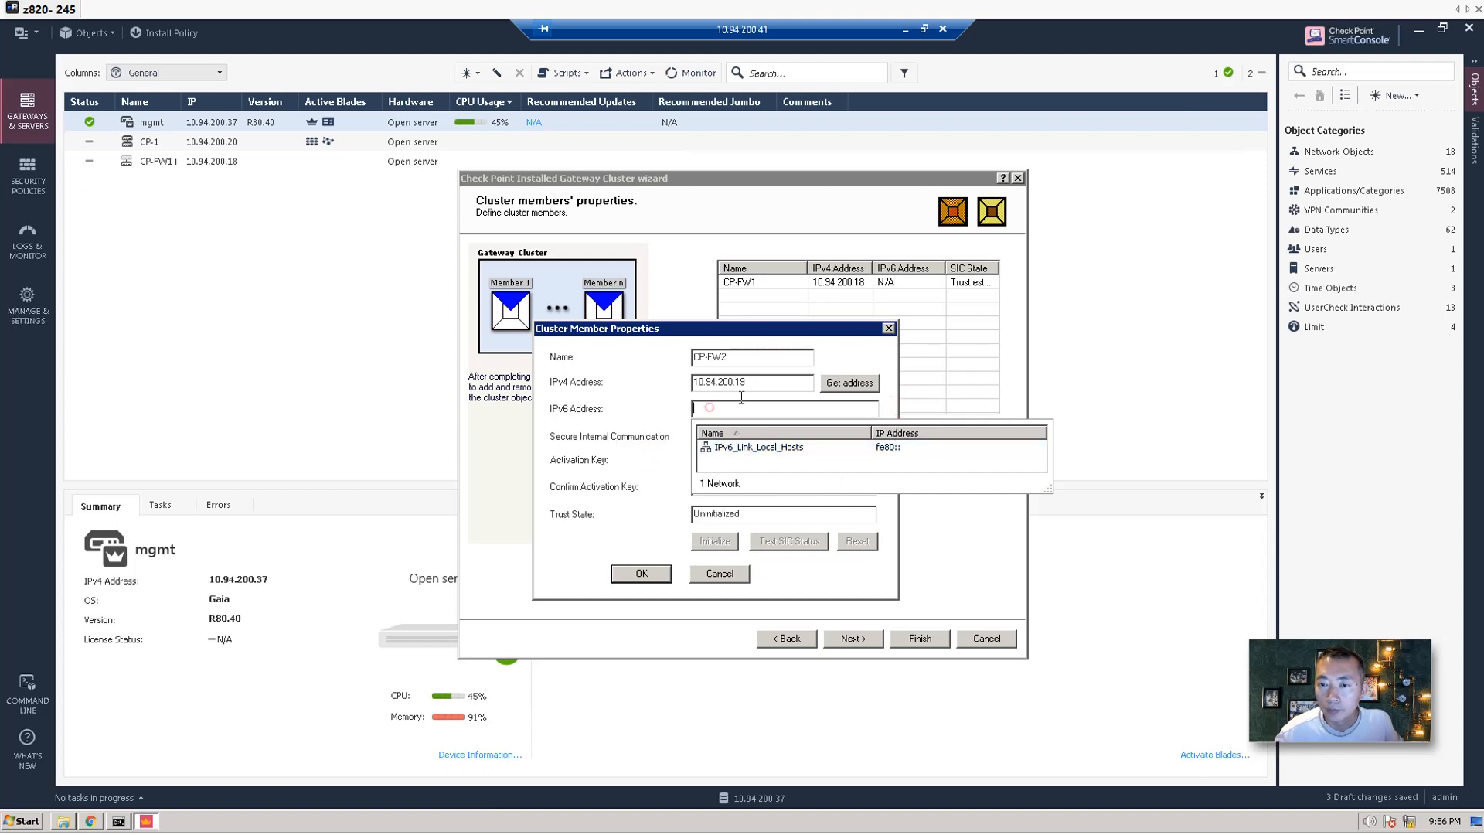
pyautogui.click(709, 407)
# Establish SIC trust for CP-FW2 with the activation key and save the member.
pyautogui.click(724, 458)
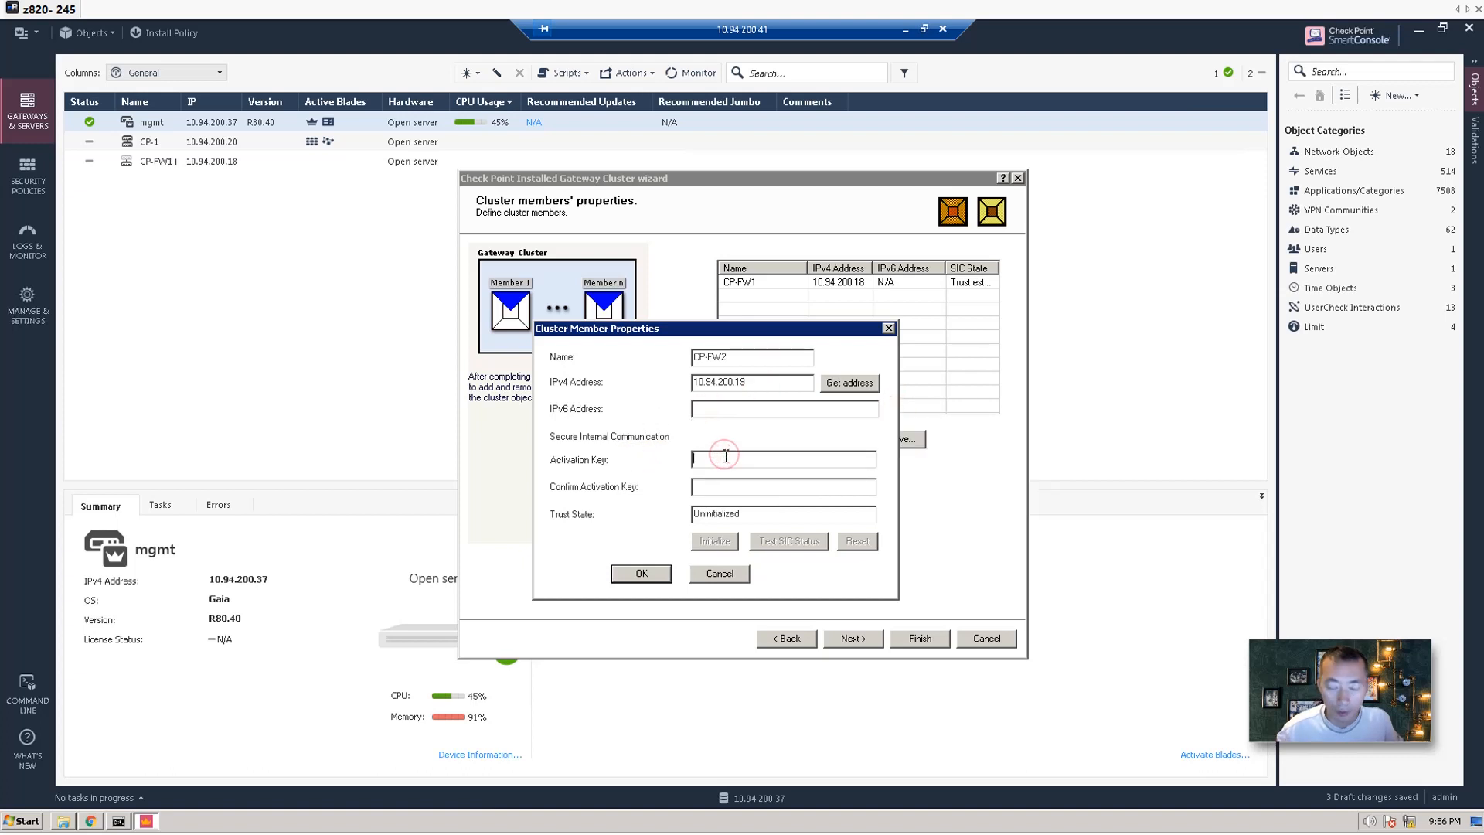
pyautogui.write('********')
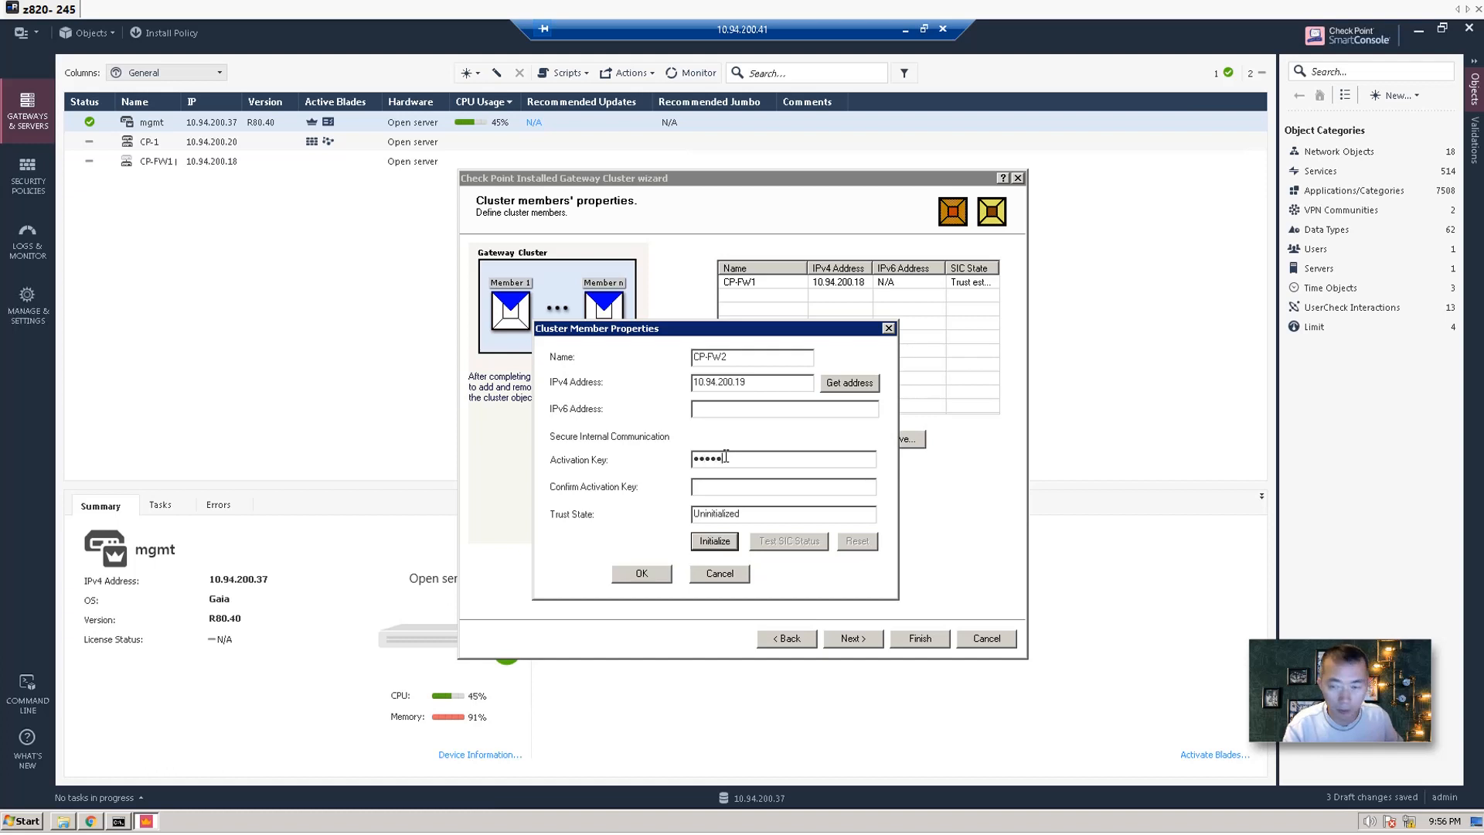
pyautogui.write('*******')
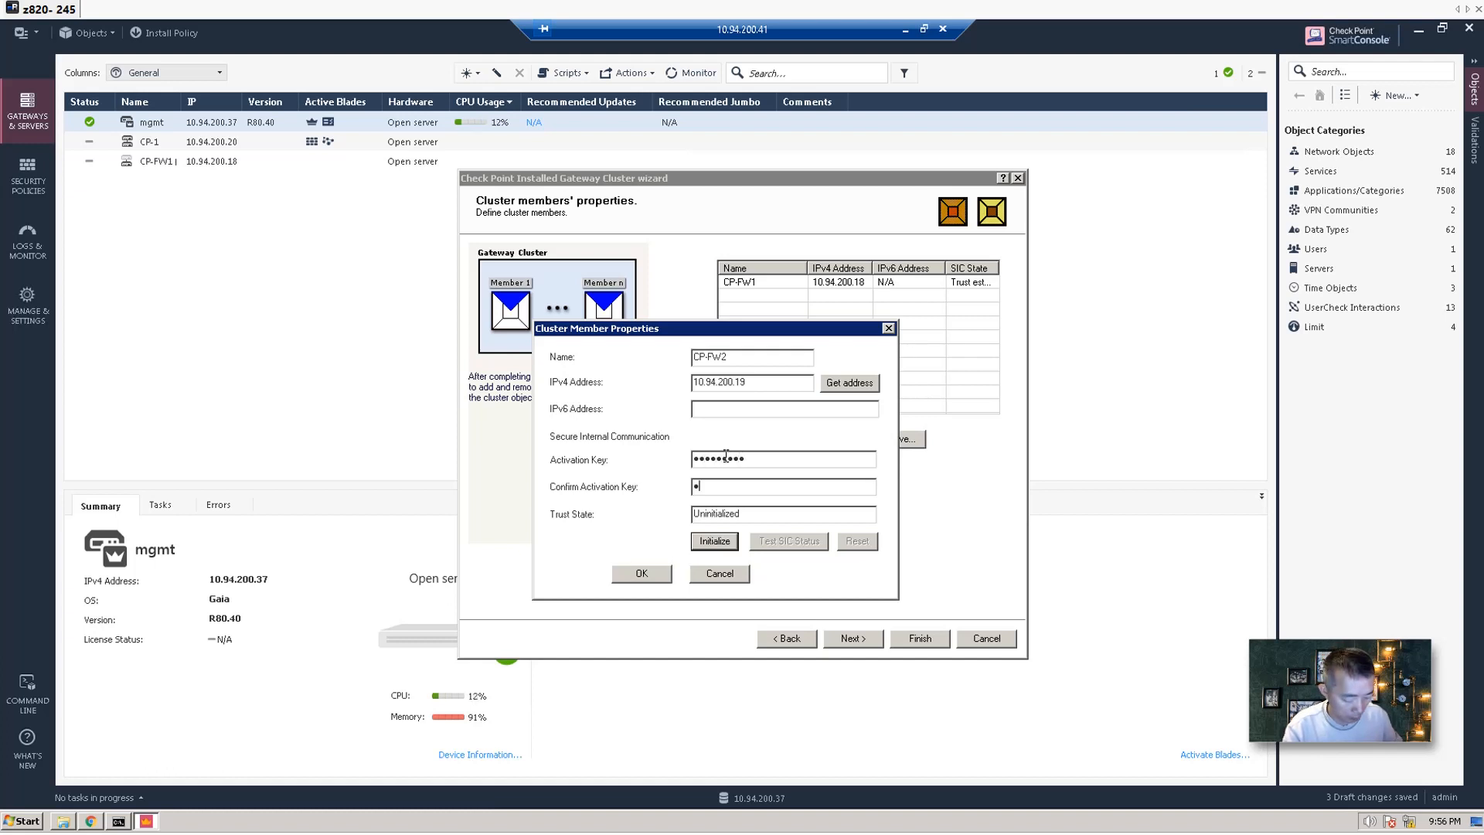
pyautogui.write('**')
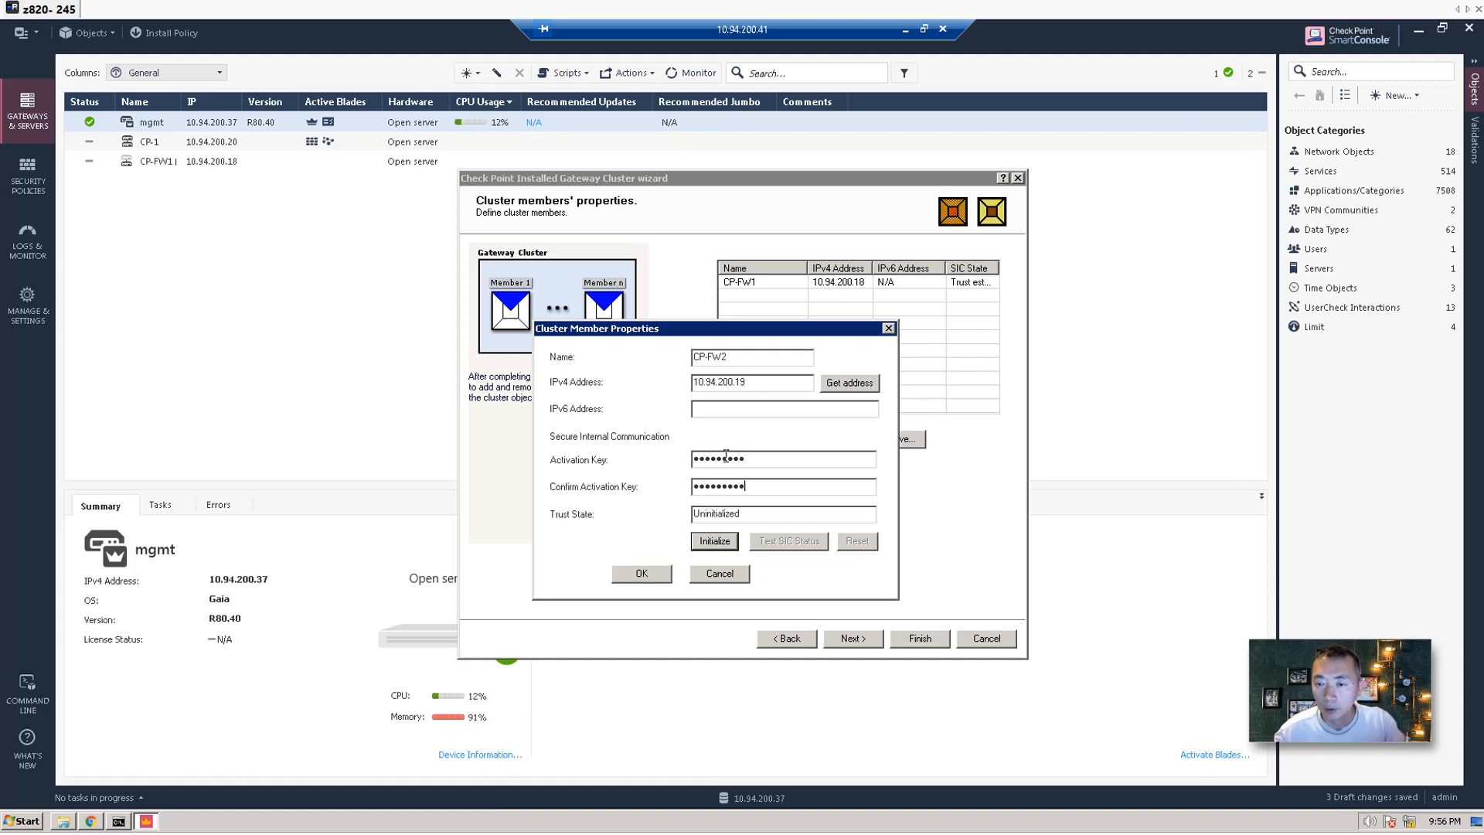
pyautogui.click(716, 541)
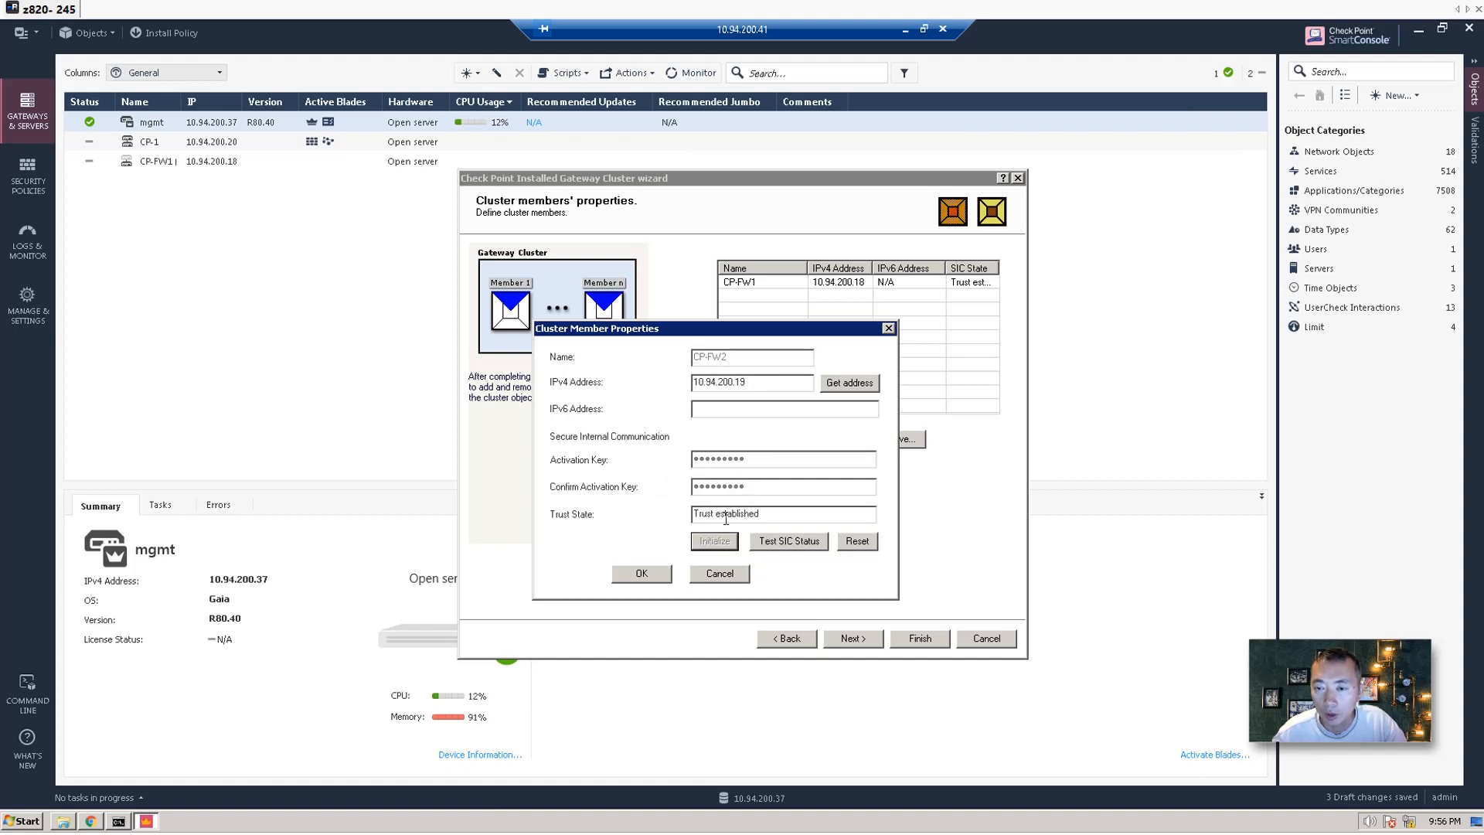
pyautogui.click(641, 575)
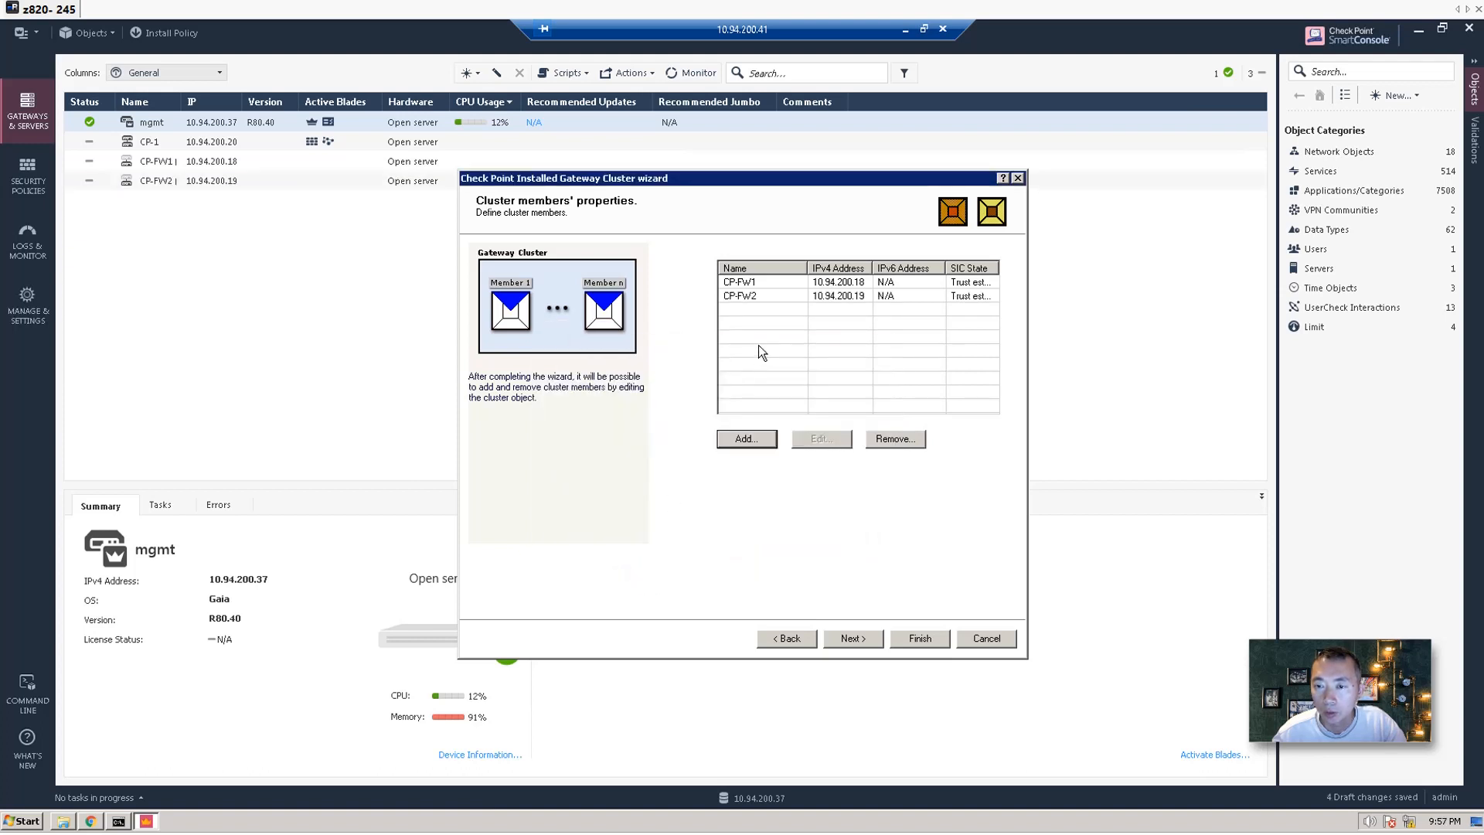
# Assign the 1.1.1.0 network to cluster synchronization.
pyautogui.click(853, 642)
pyautogui.click(844, 638)
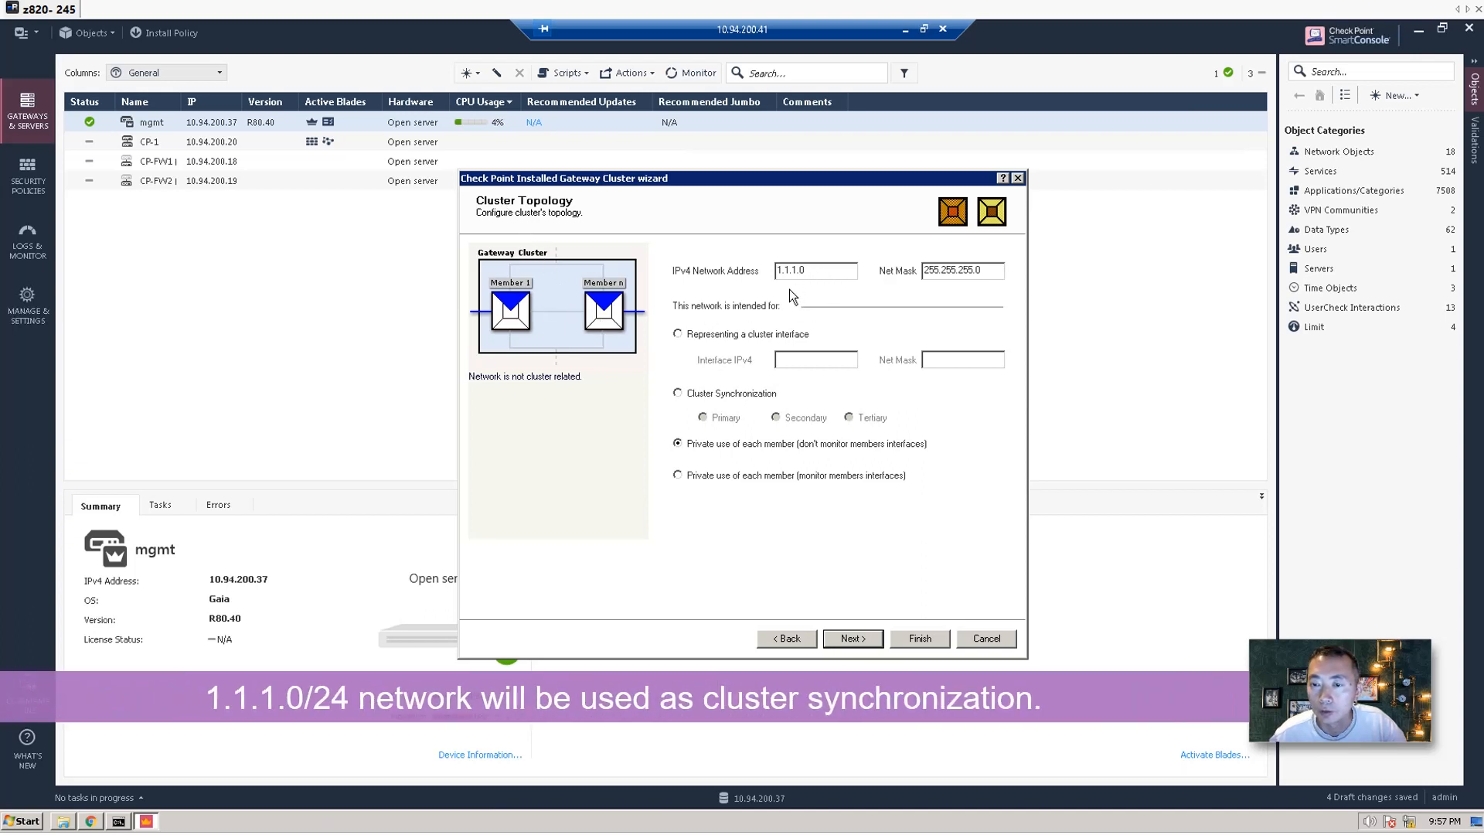
pyautogui.click(719, 394)
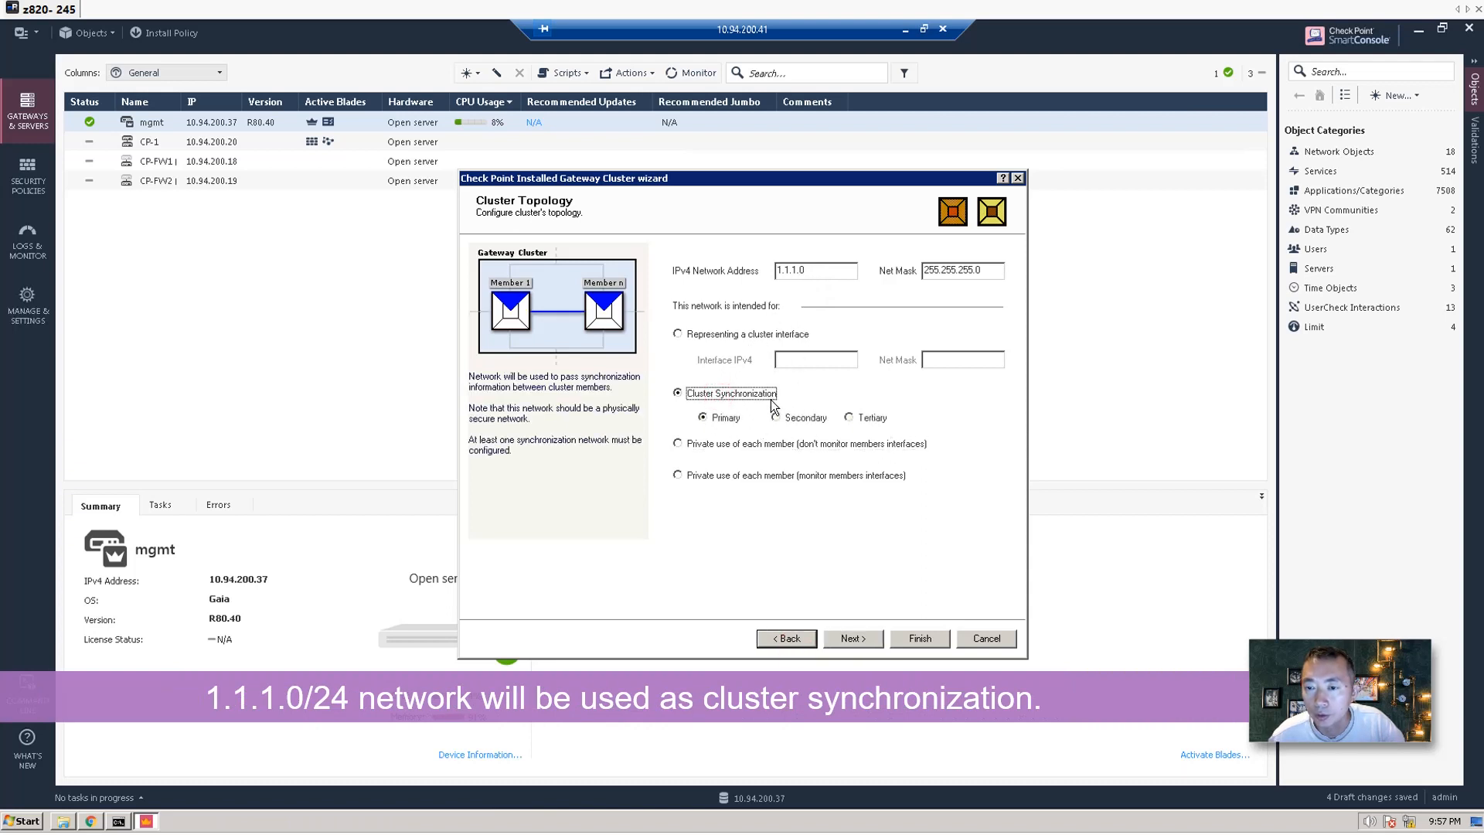
pyautogui.click(838, 265)
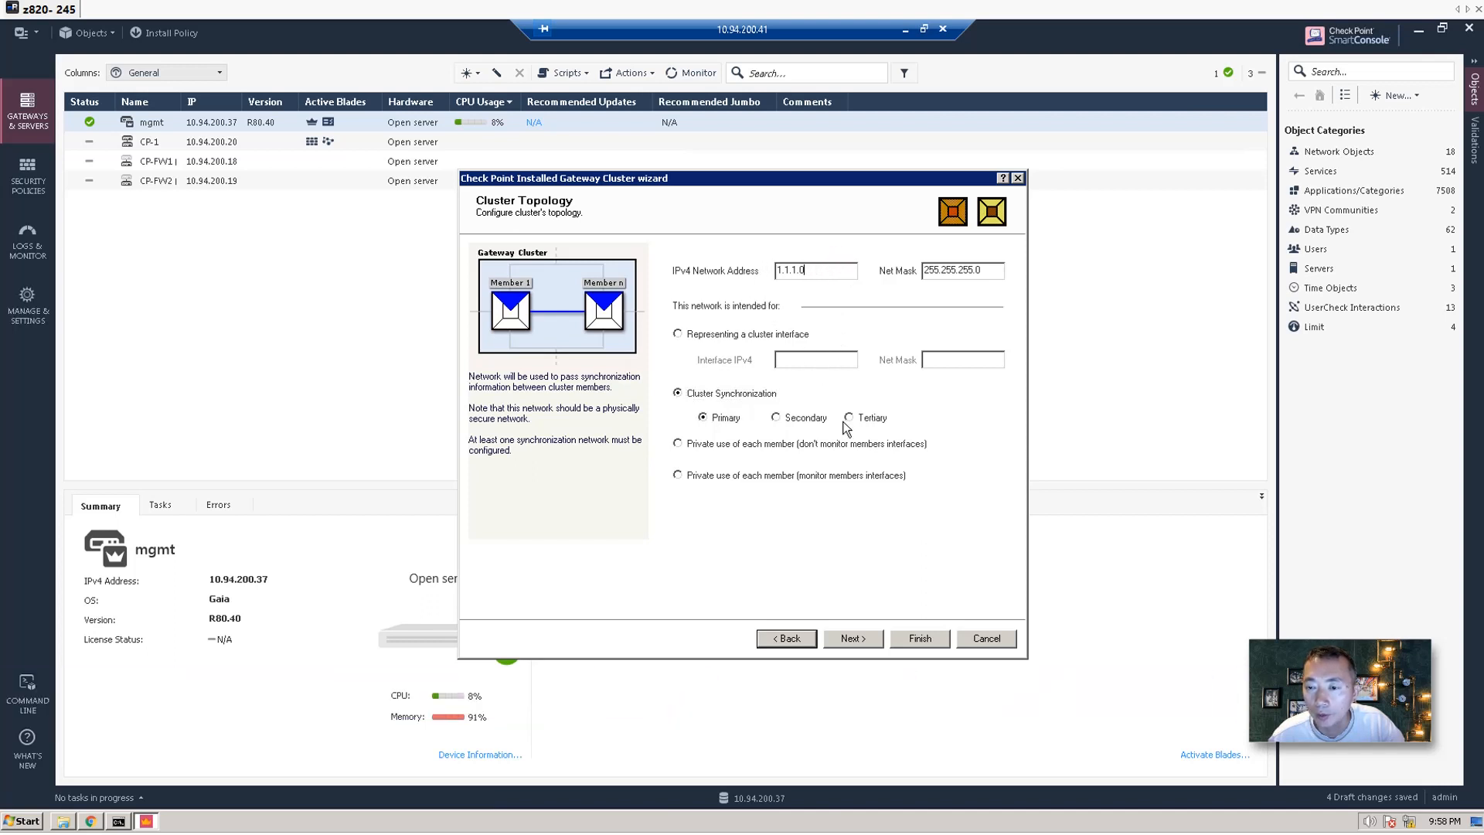
# Make 10.94.200.0 and 192.168.2.0 cluster interfaces with virtual IPs 10.94.200.20 (255.255.255.0) and 192.168.2.20.
pyautogui.click(854, 638)
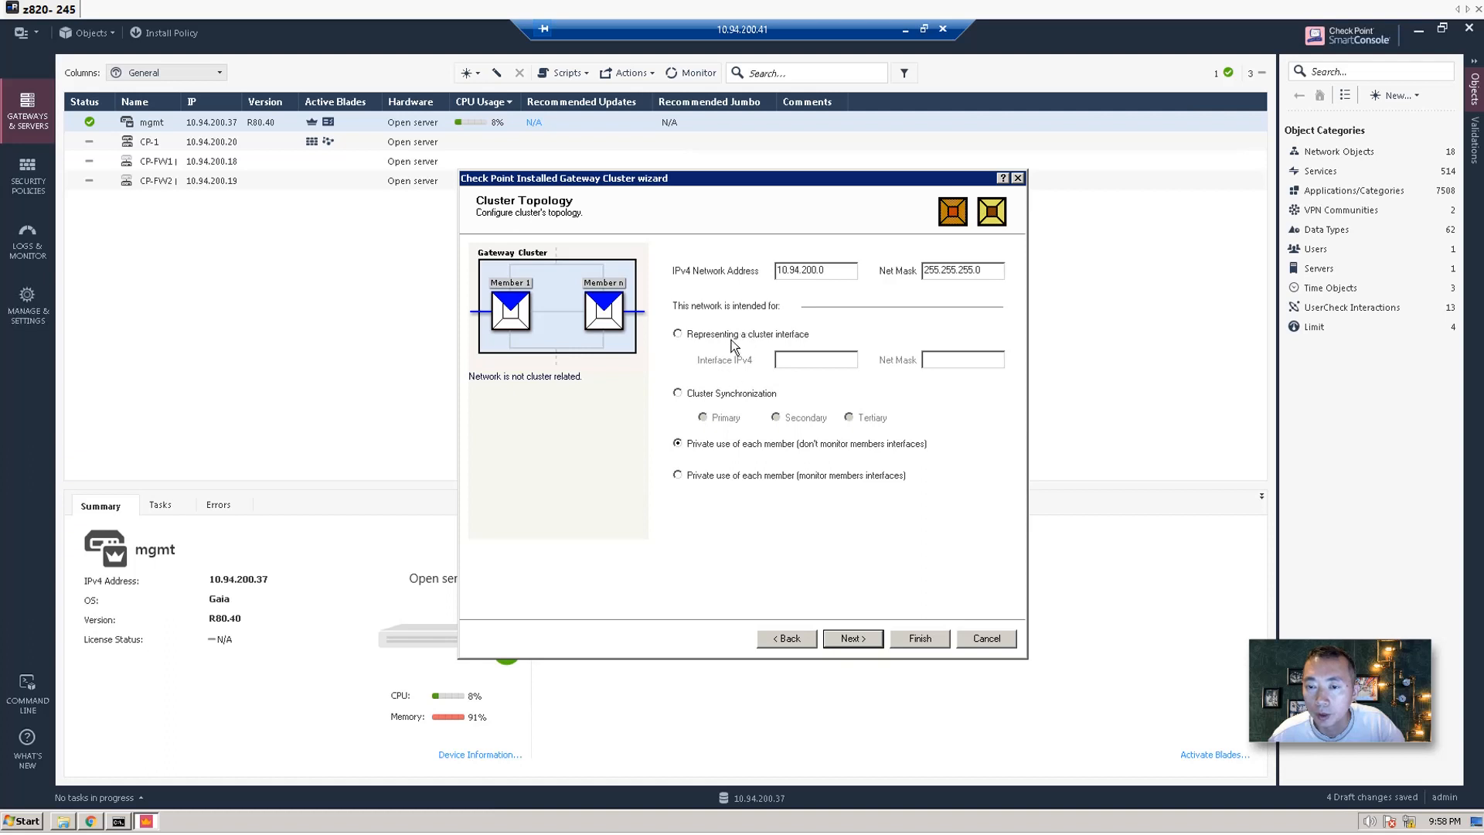
pyautogui.click(678, 334)
pyautogui.click(803, 362)
pyautogui.write('10.94.200.')
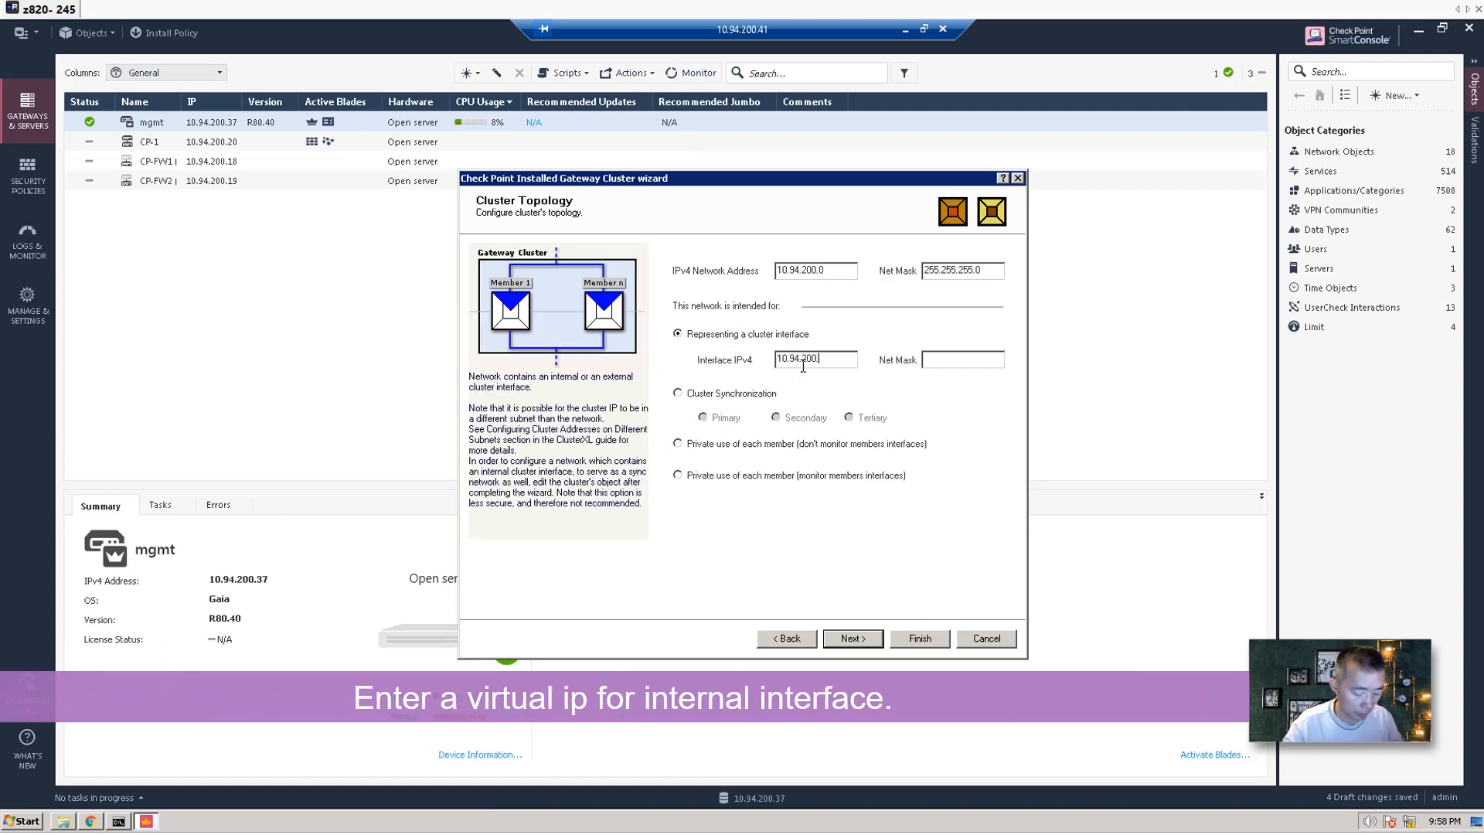
pyautogui.write('20')
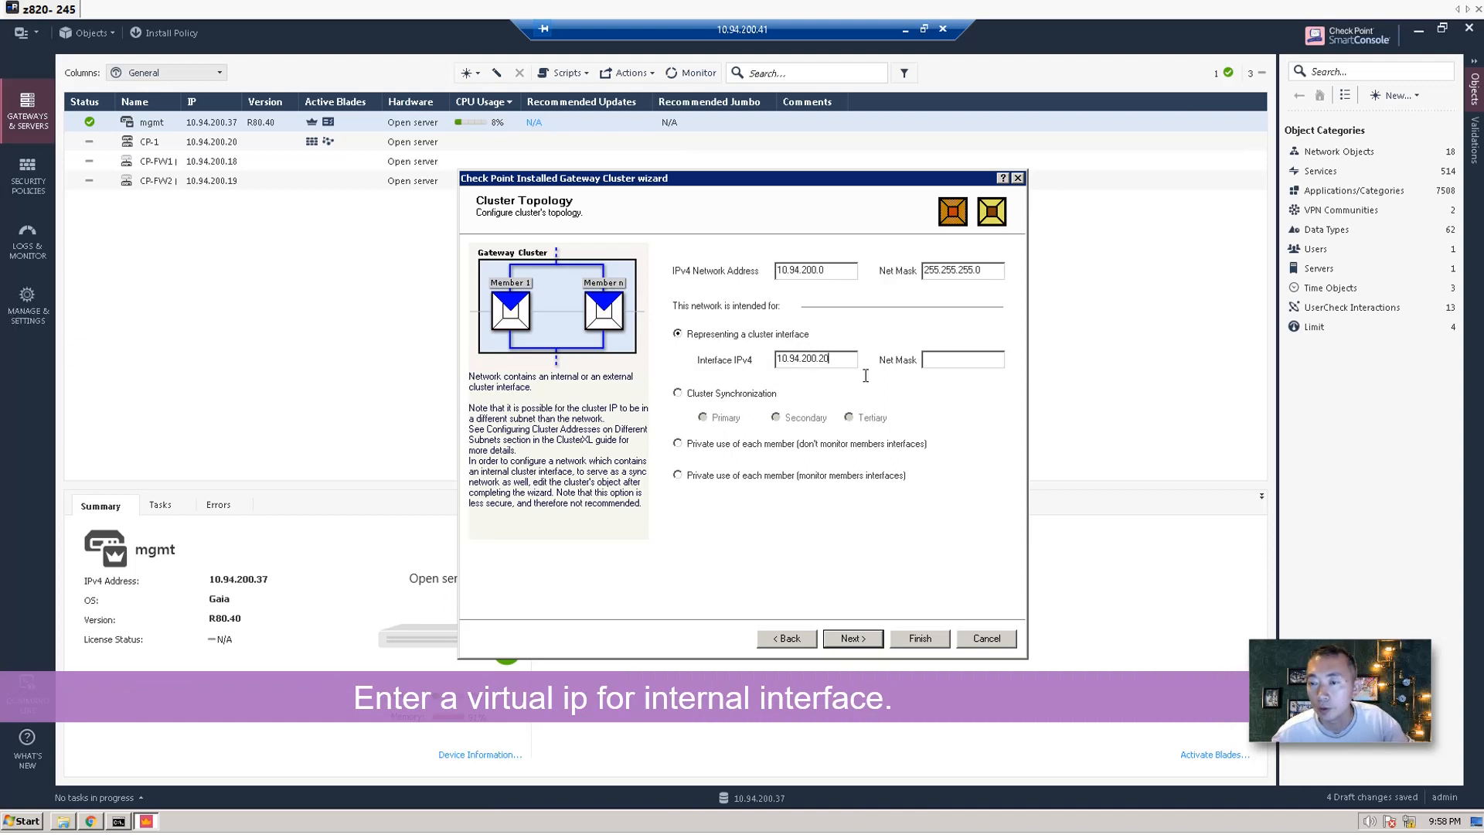
pyautogui.click(958, 359)
pyautogui.write('2')
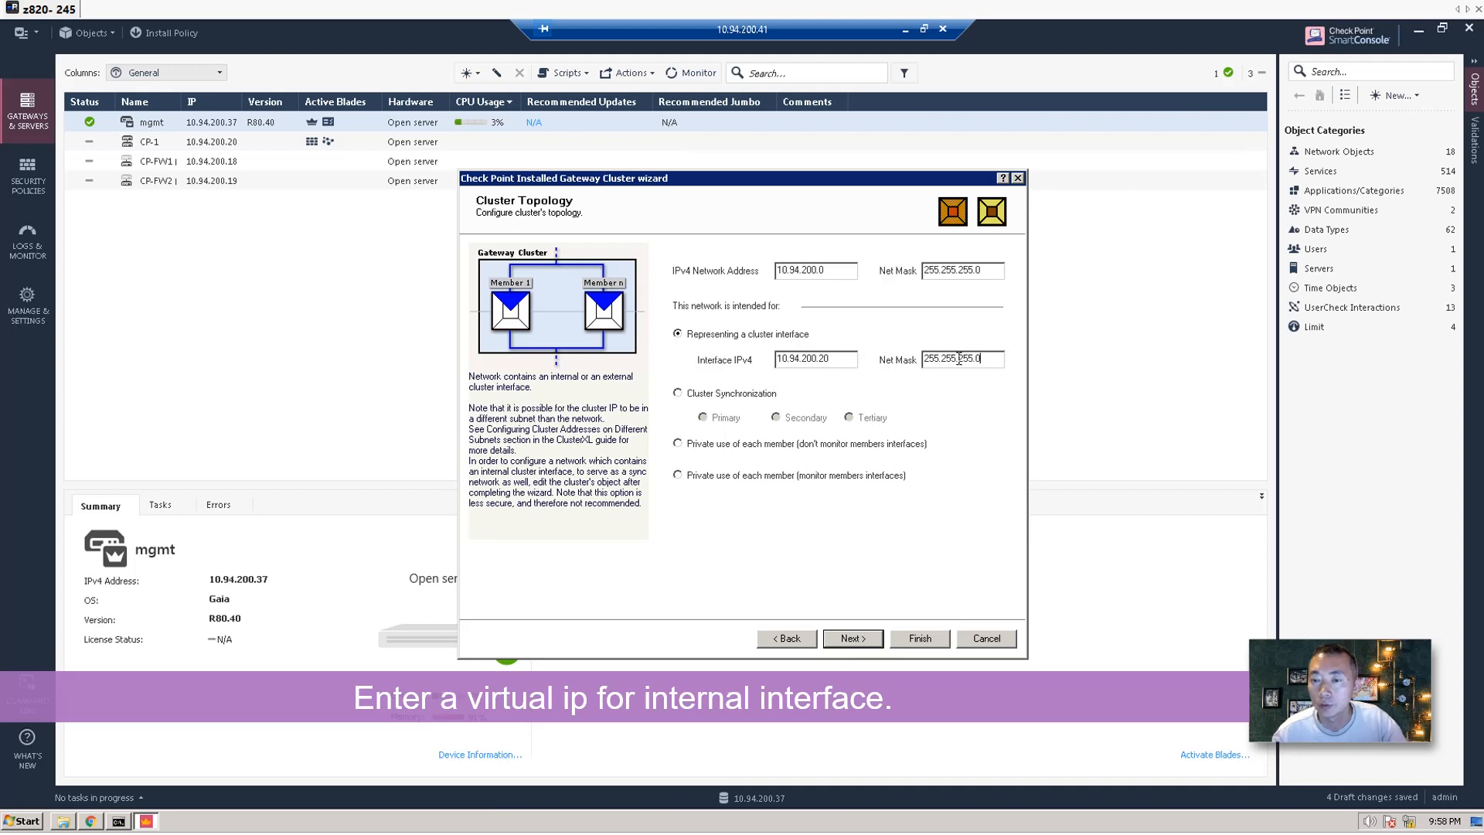
pyautogui.write('55.255.255.0')
pyautogui.click(853, 638)
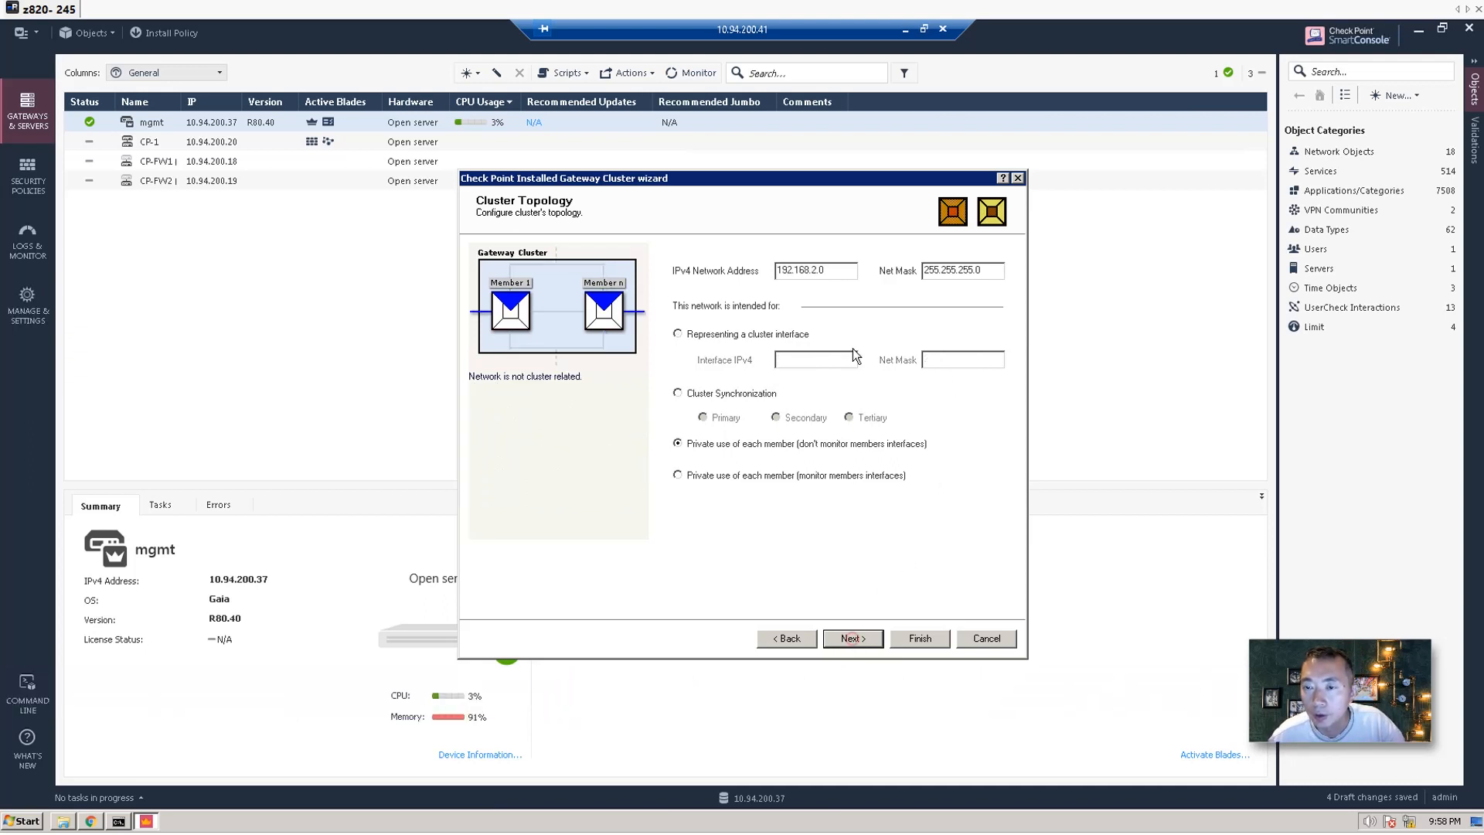
pyautogui.click(714, 334)
pyautogui.click(799, 366)
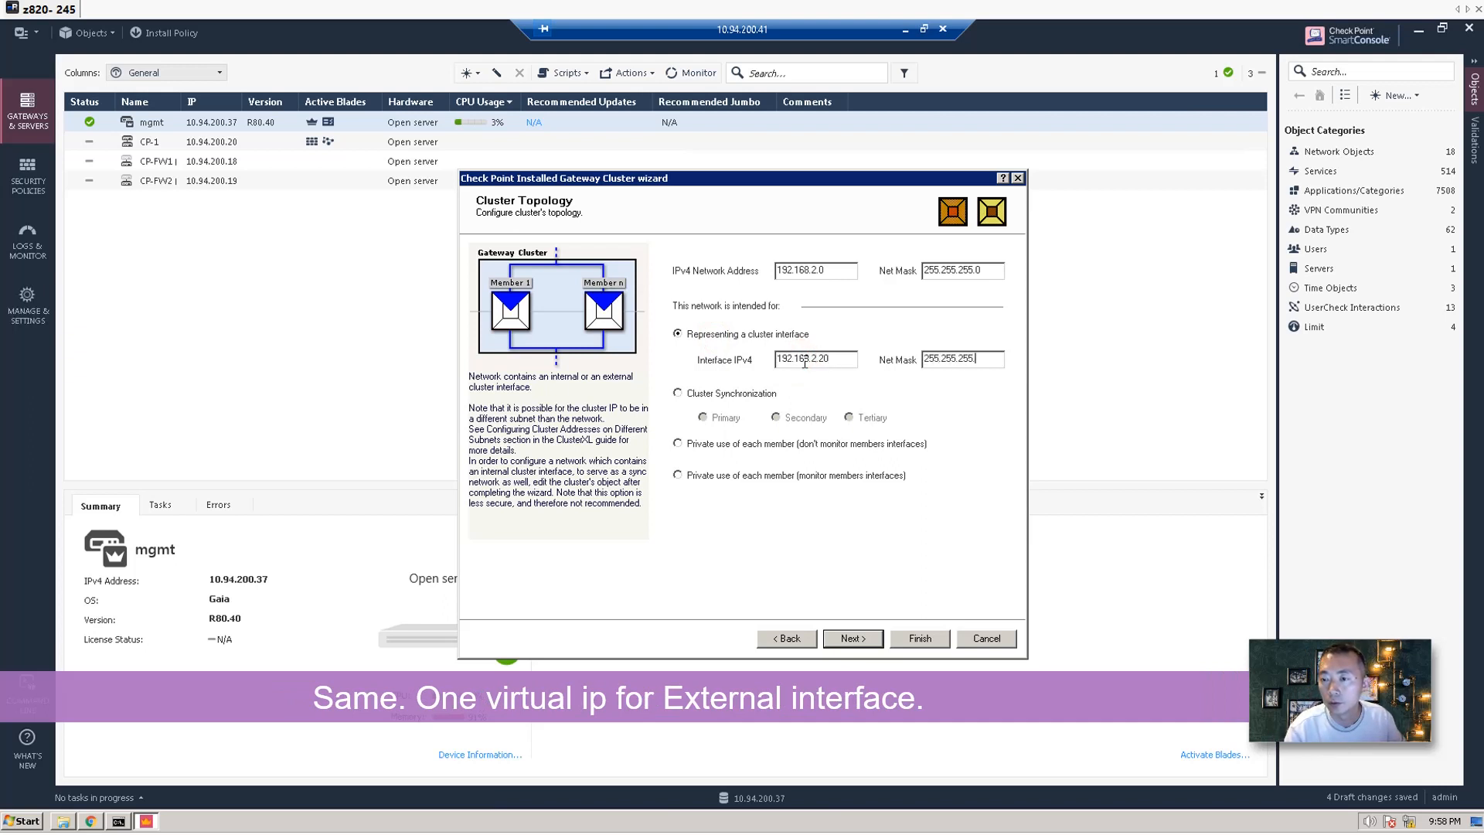
pyautogui.click(852, 638)
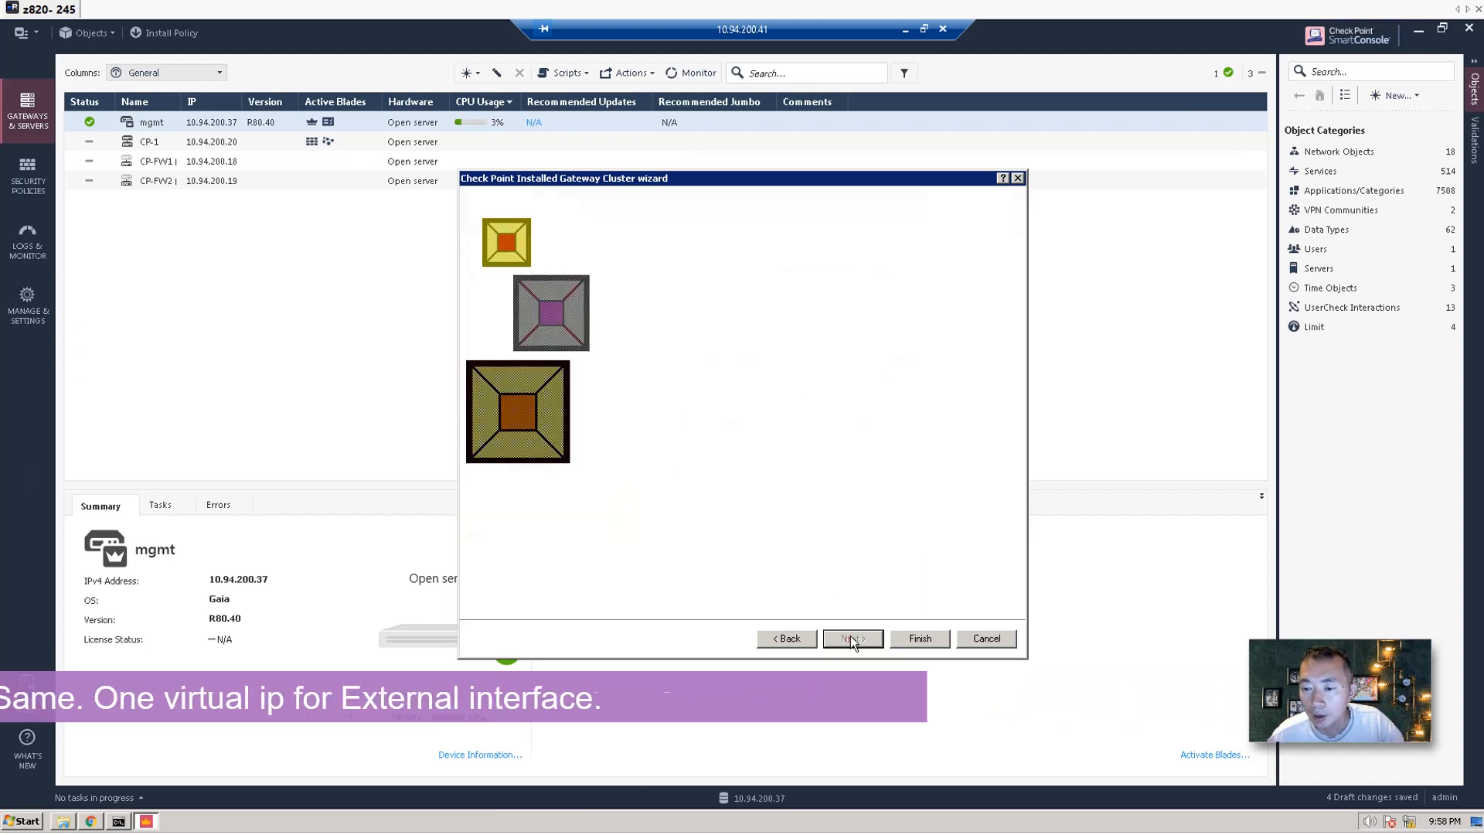
# Finish the Cluster Definition Wizard with Edit Cluster's Properties checked to create CP-1.
pyautogui.click(665, 398)
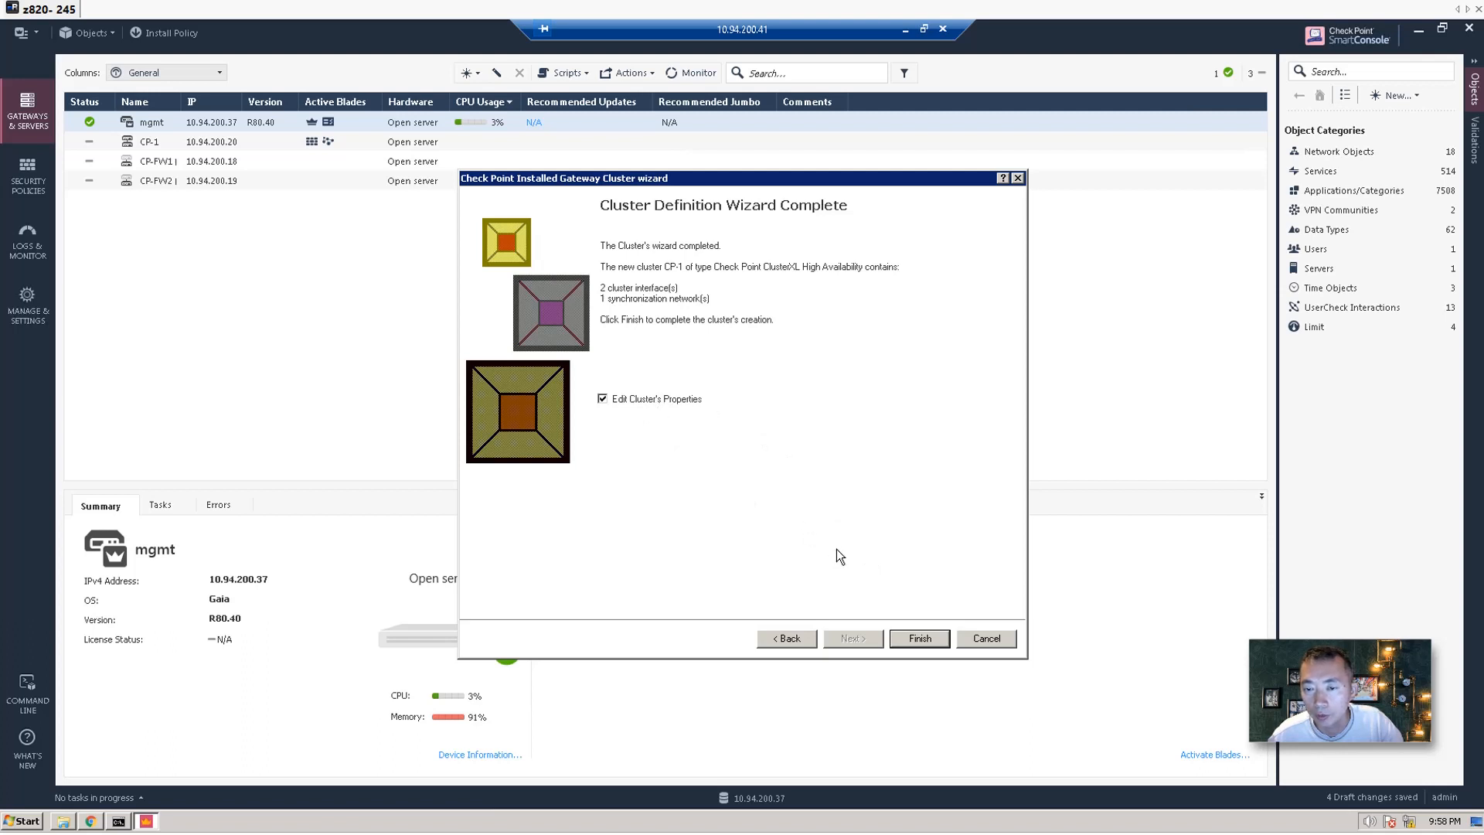
pyautogui.click(896, 643)
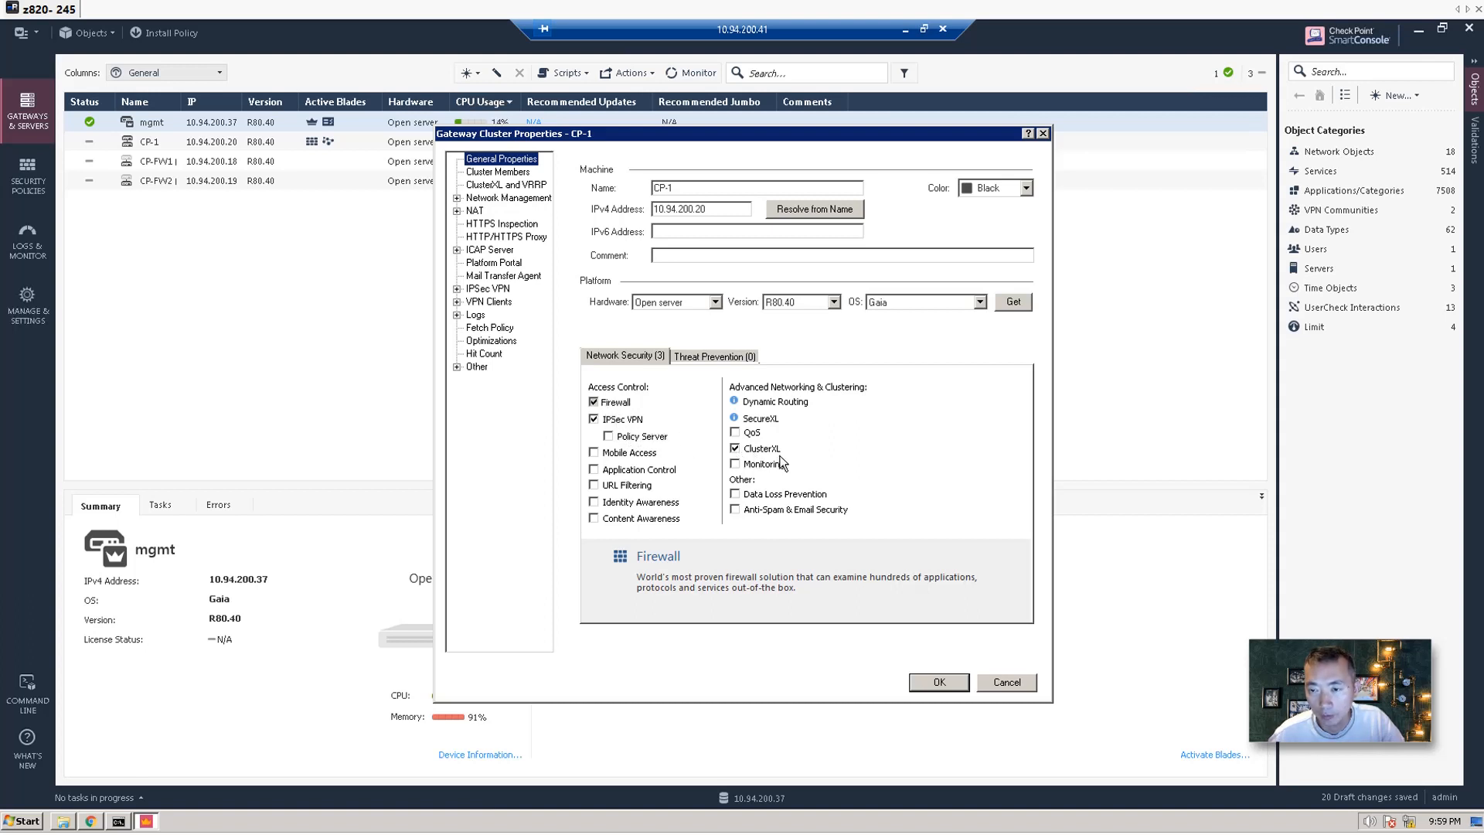
# Browse CP-1's Cluster Members, ClusterXL and VRRP, and Network Management pages.
pyautogui.click(516, 172)
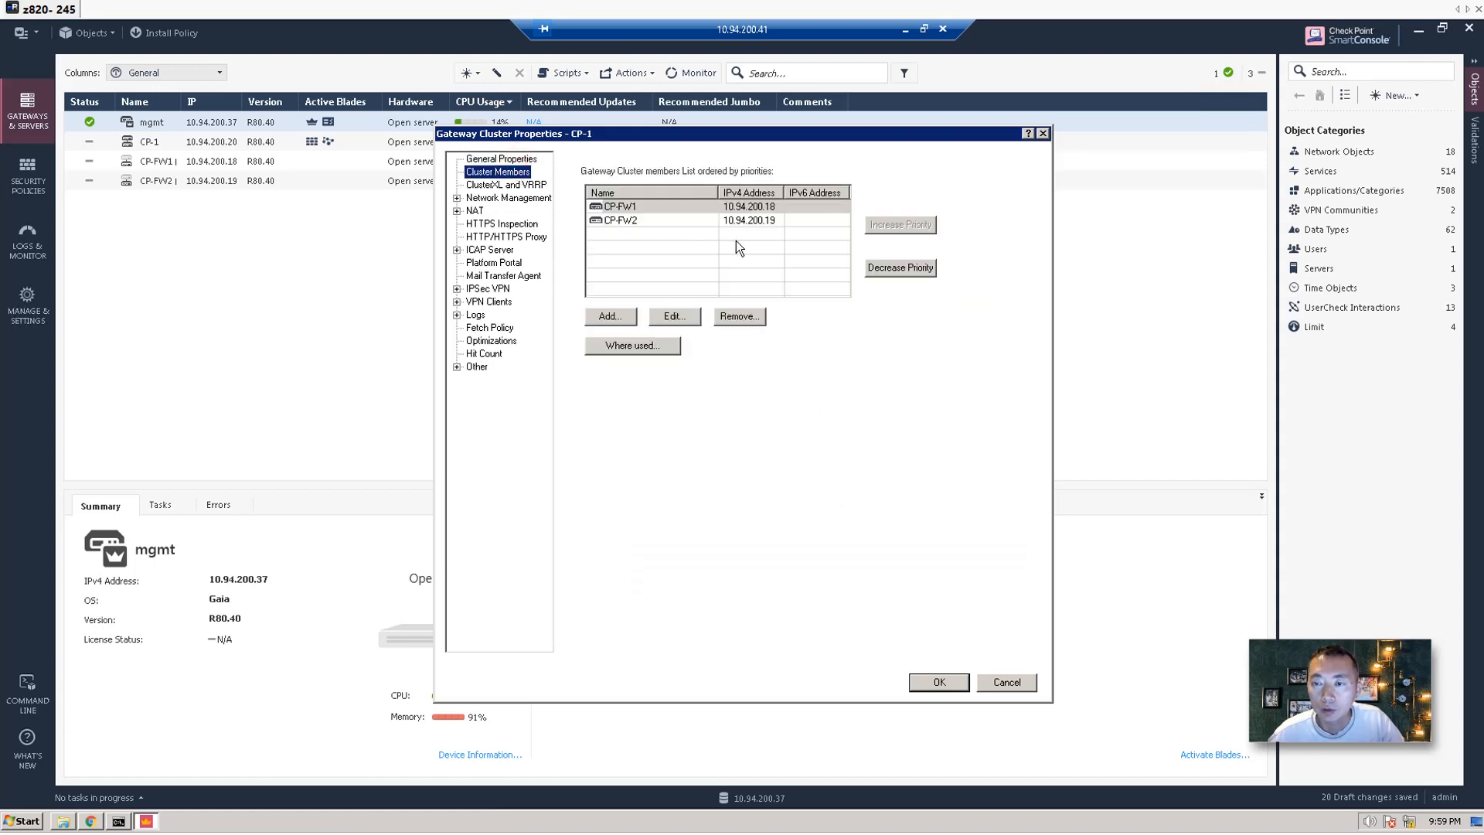
pyautogui.click(501, 185)
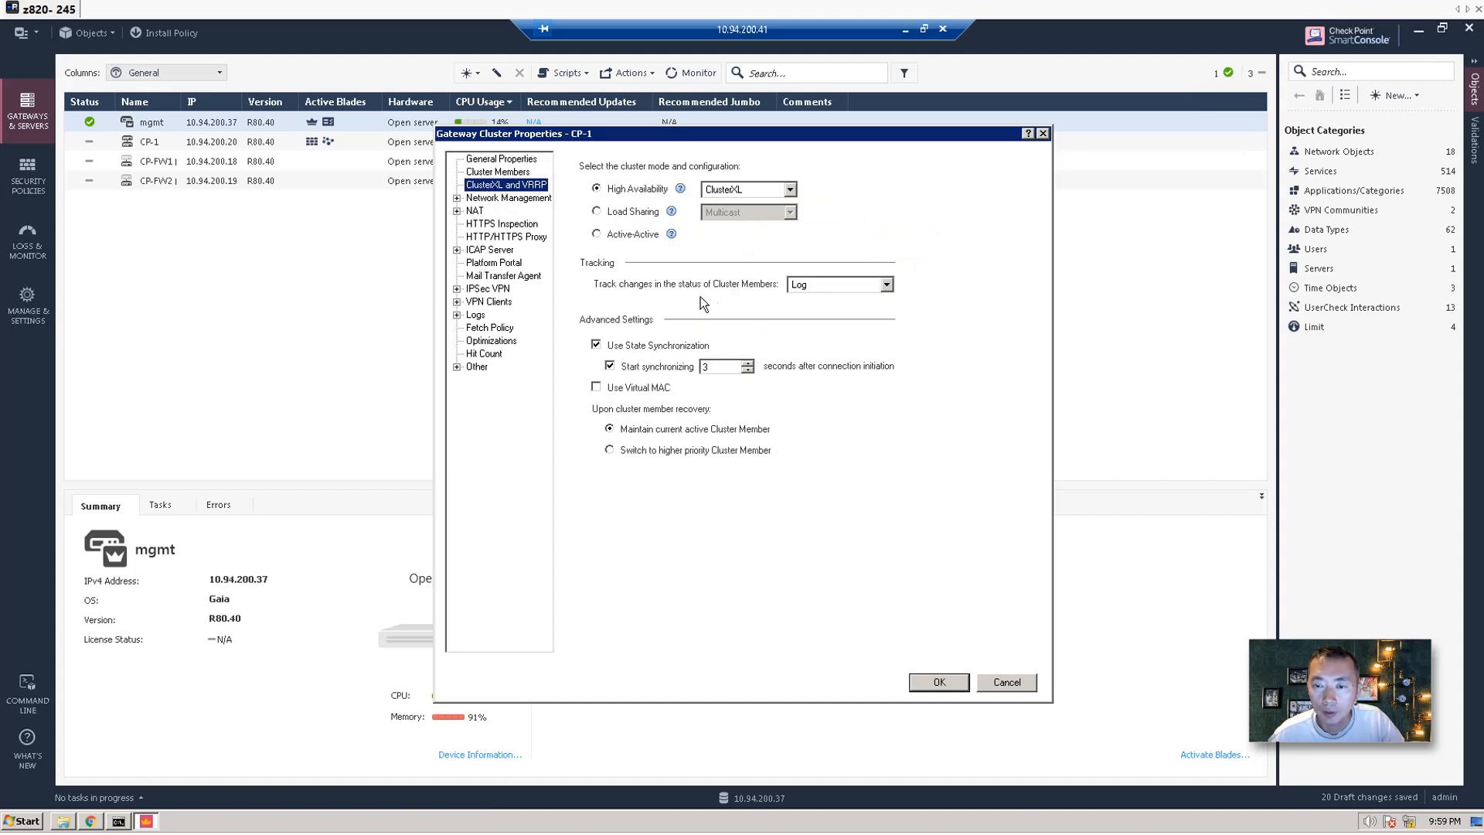
pyautogui.click(457, 198)
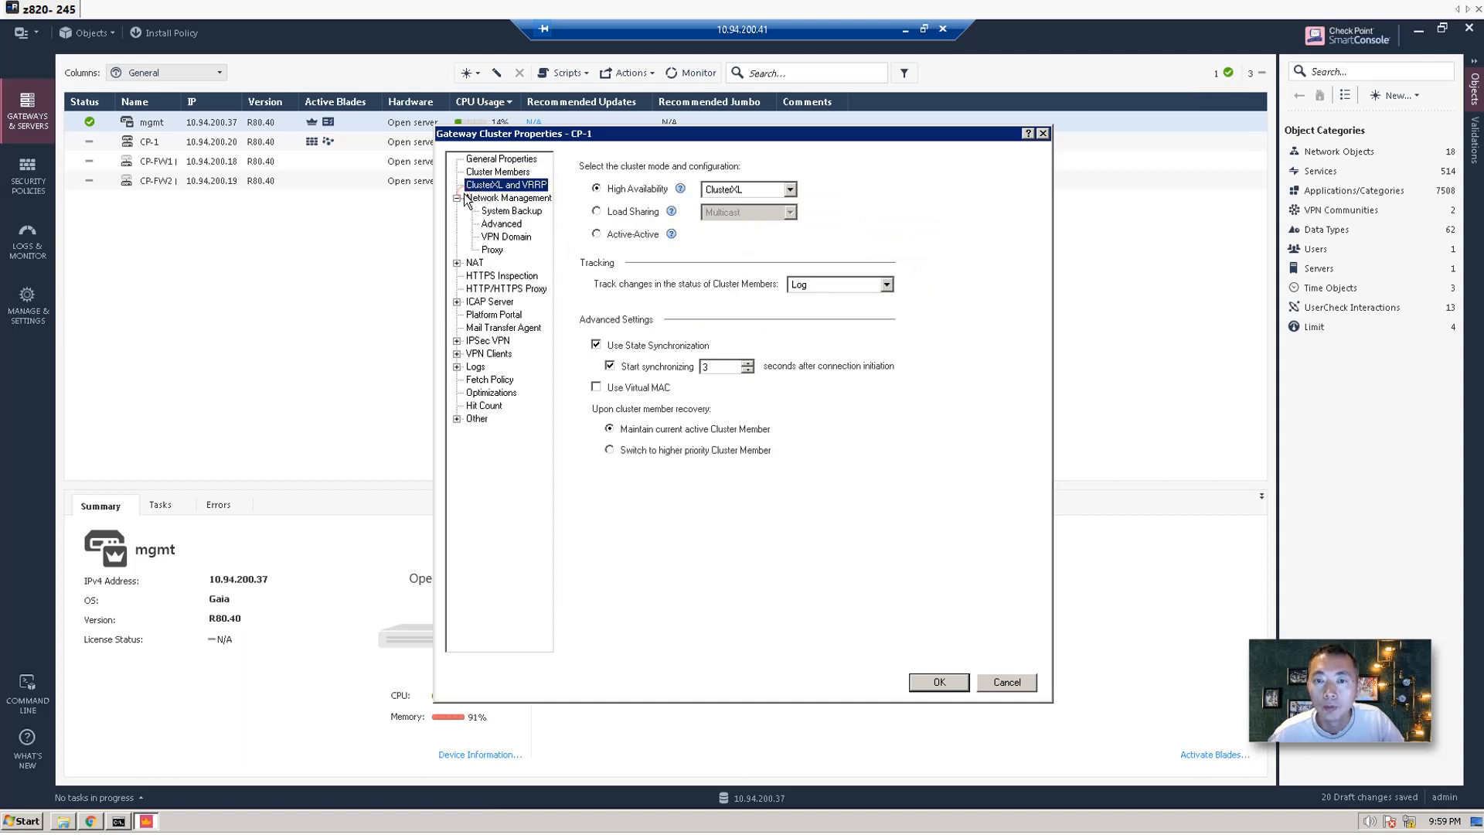
pyautogui.click(505, 201)
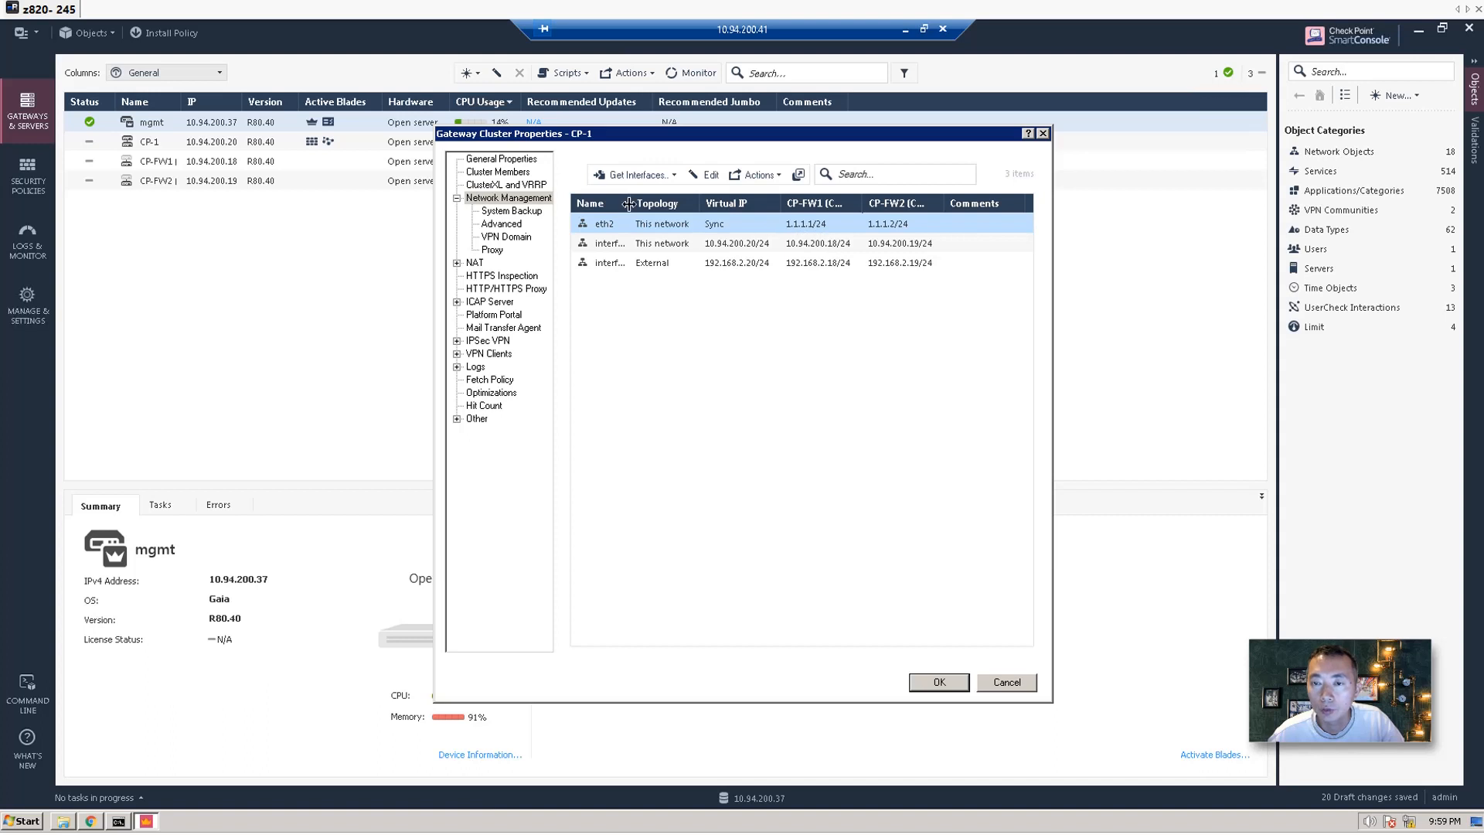
# Widen the interface list columns and inspect the interface and interface-0 rows.
pyautogui.moveTo(632, 203); pyautogui.dragTo(654, 204)
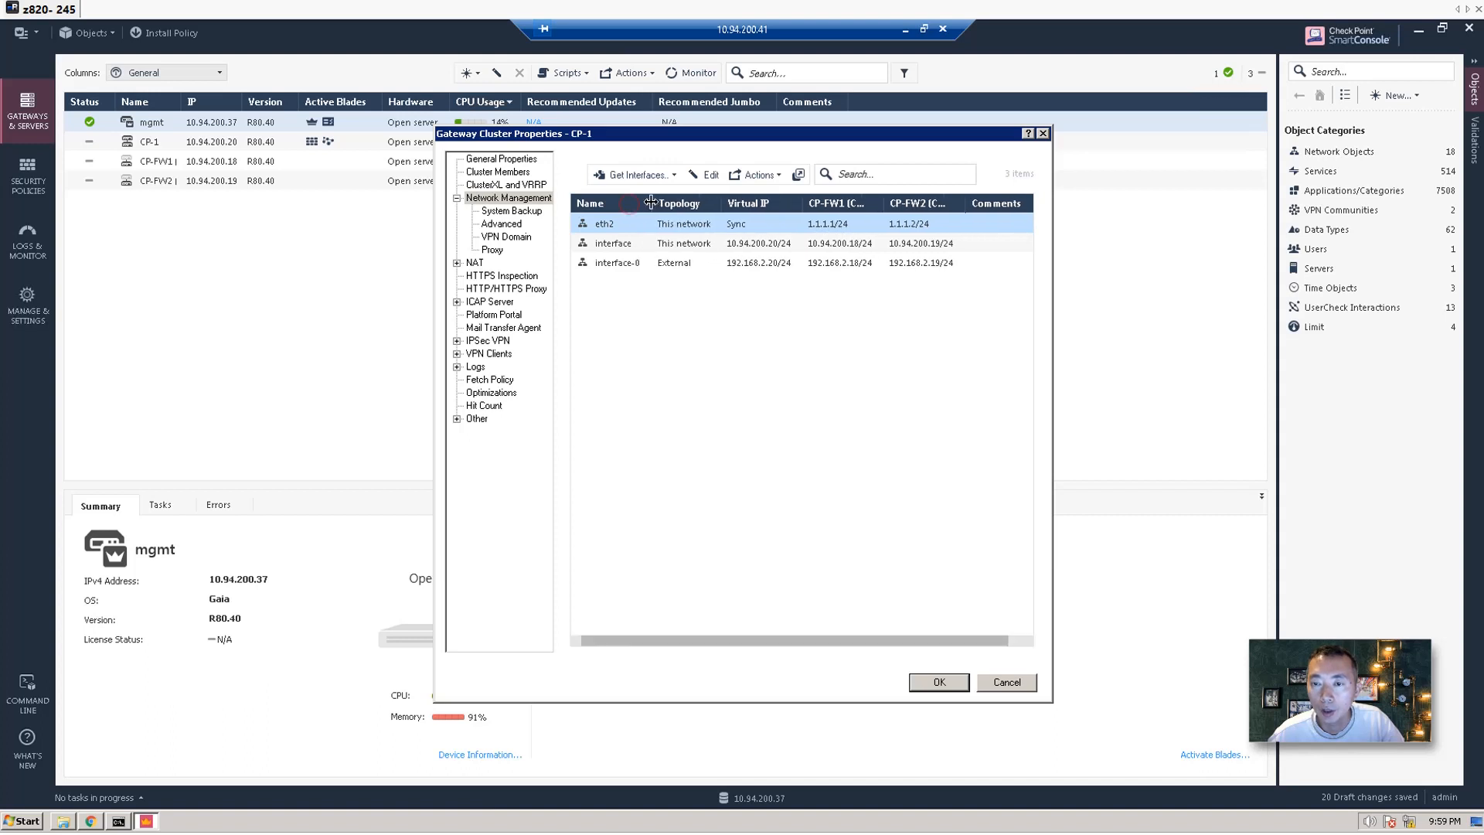
pyautogui.click(732, 246)
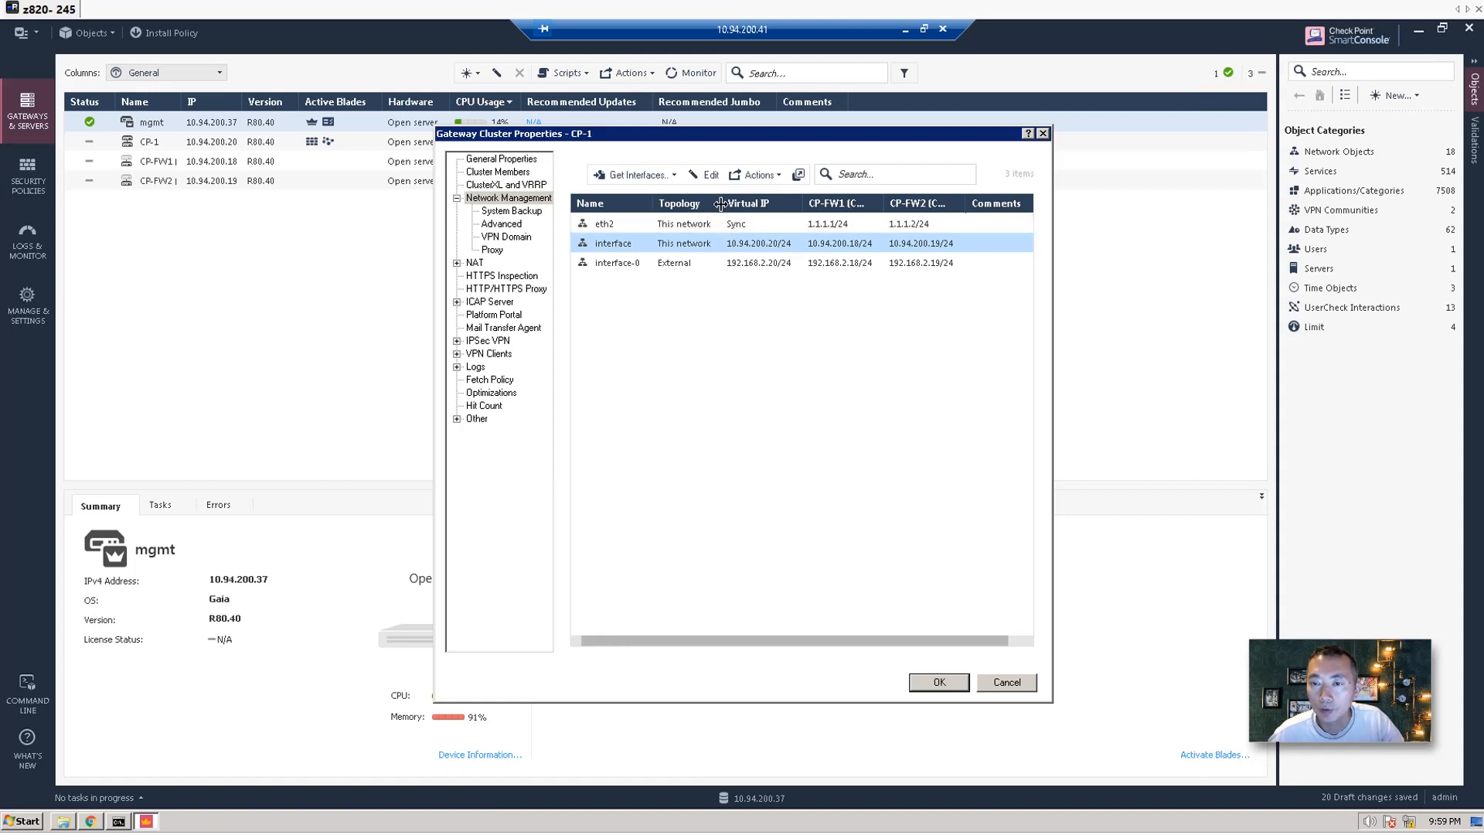
pyautogui.moveTo(721, 203); pyautogui.dragTo(733, 207)
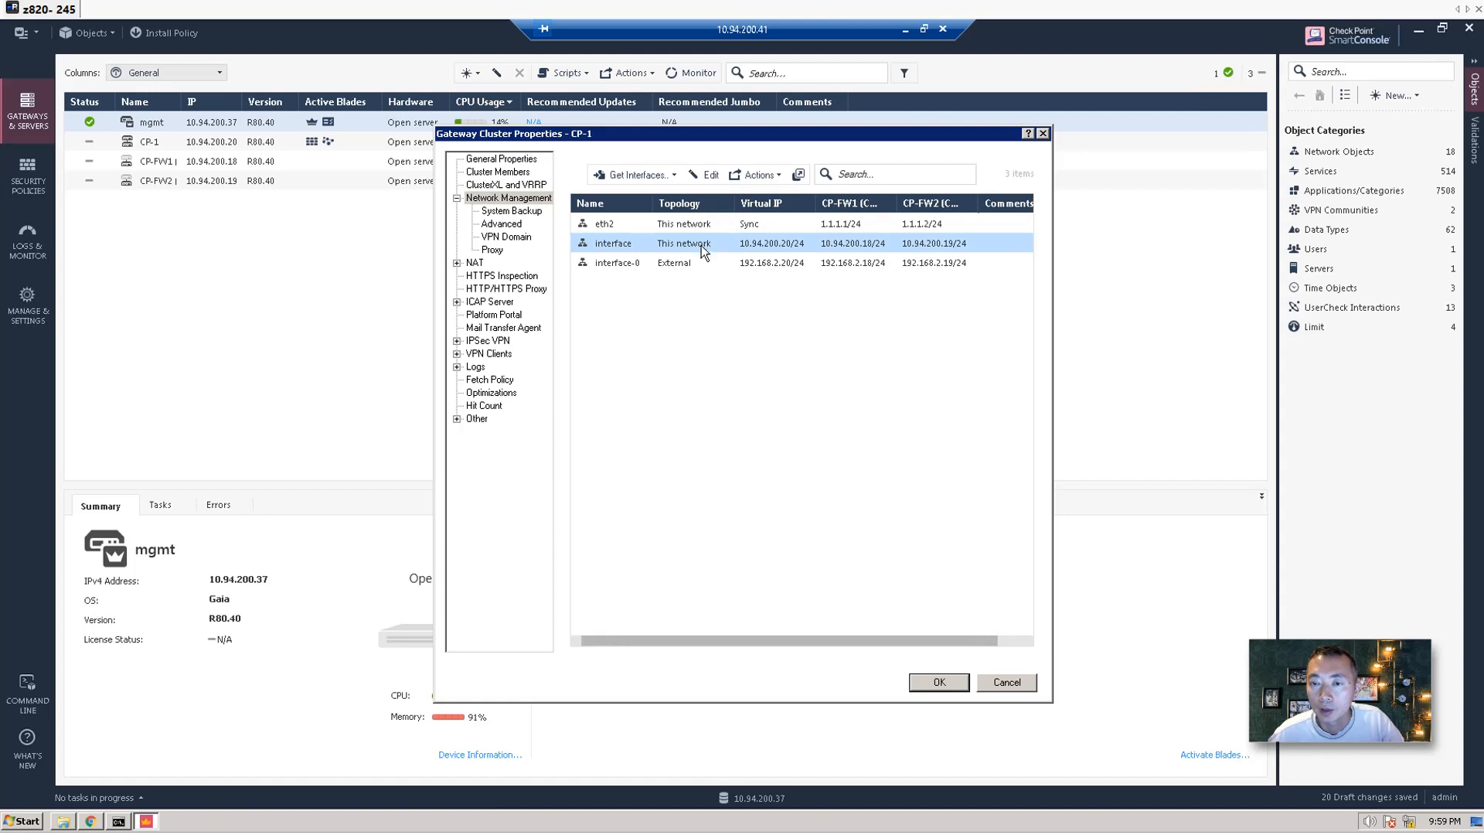
pyautogui.click(680, 263)
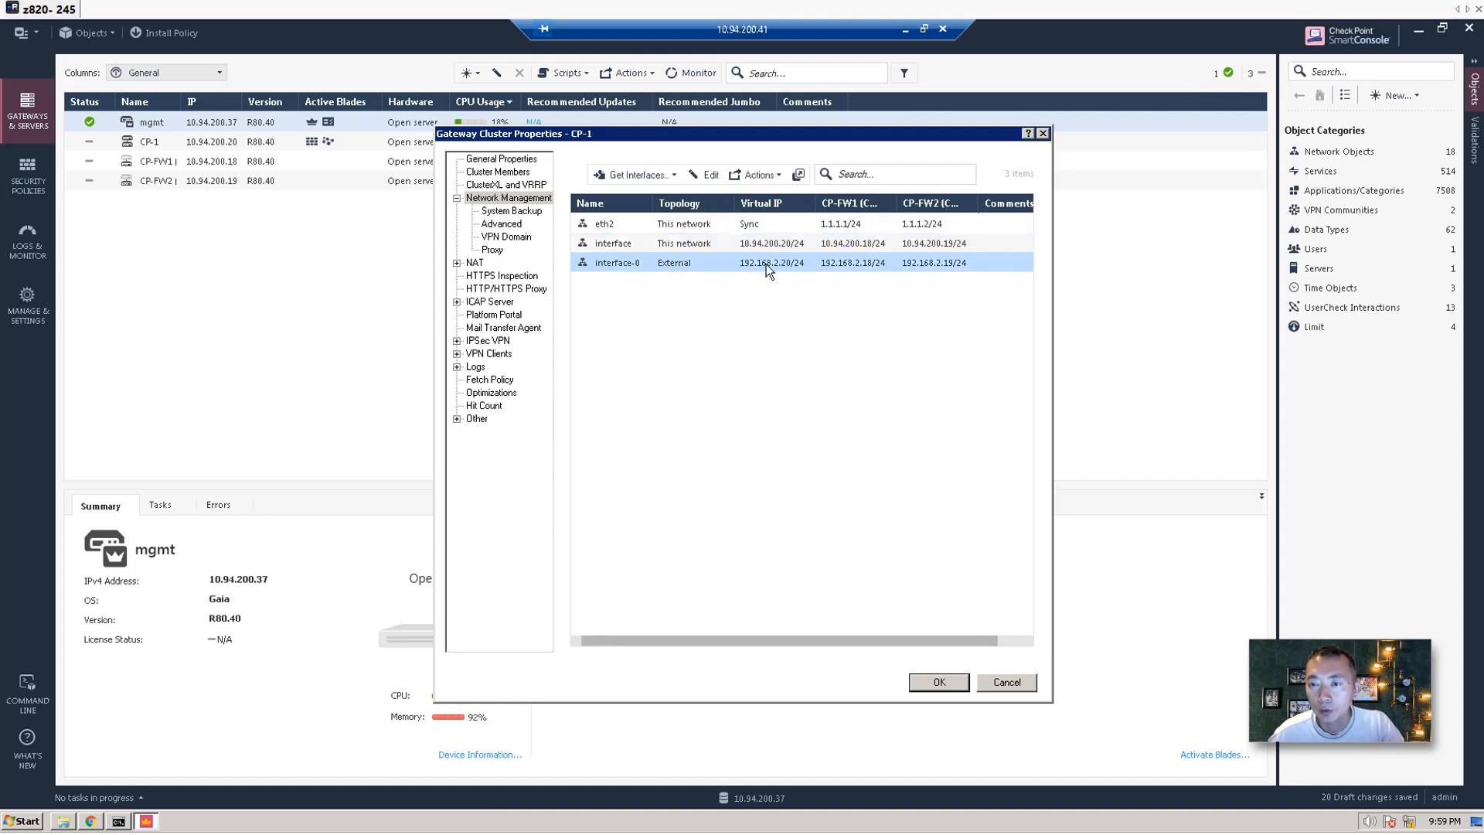
pyautogui.click(741, 245)
# Review the interface's QoS and Advanced settings without changes, then accept CP-1's properties.
pyautogui.click(694, 174)
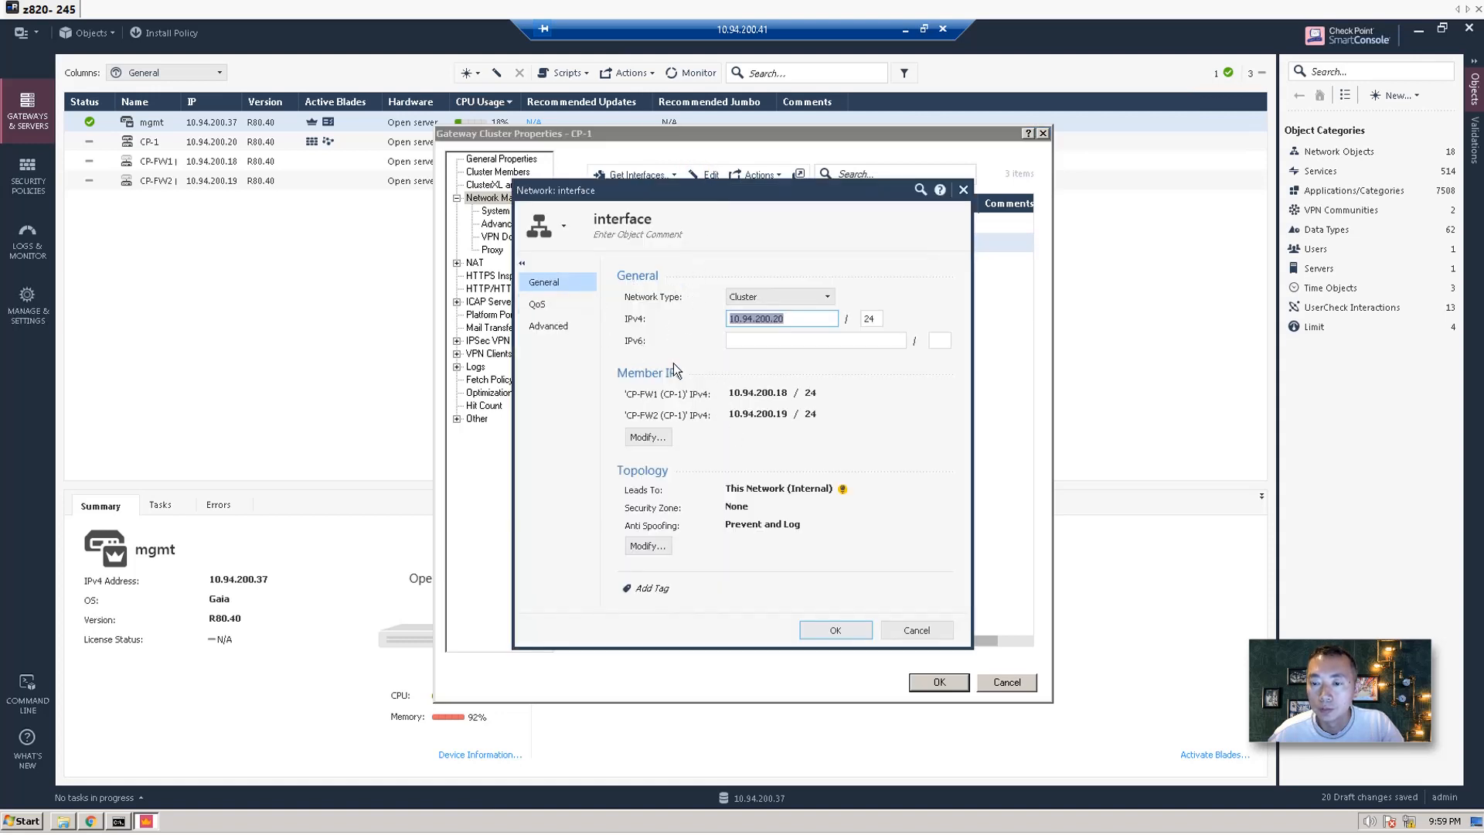
pyautogui.click(575, 308)
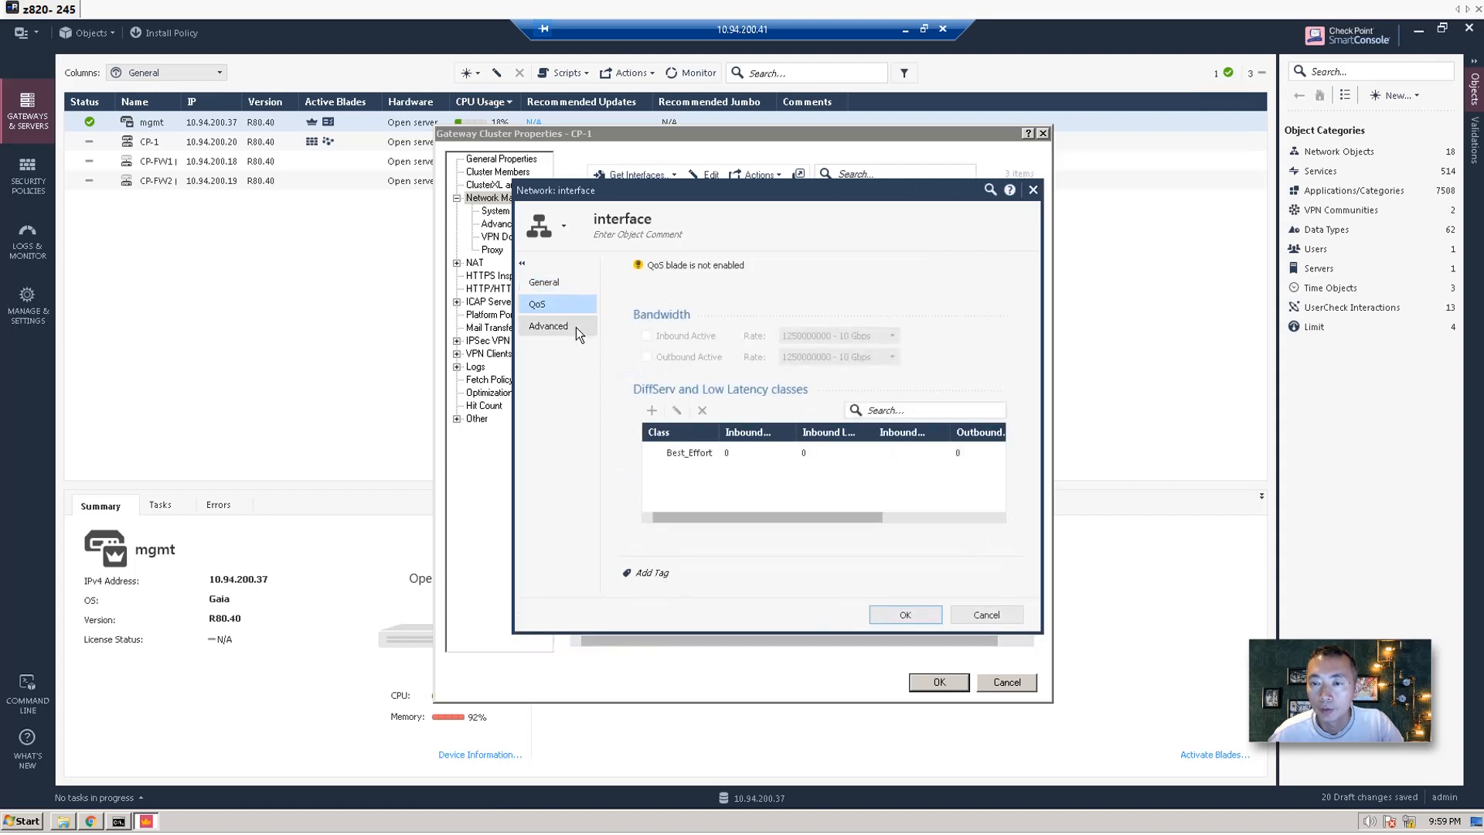
pyautogui.click(576, 327)
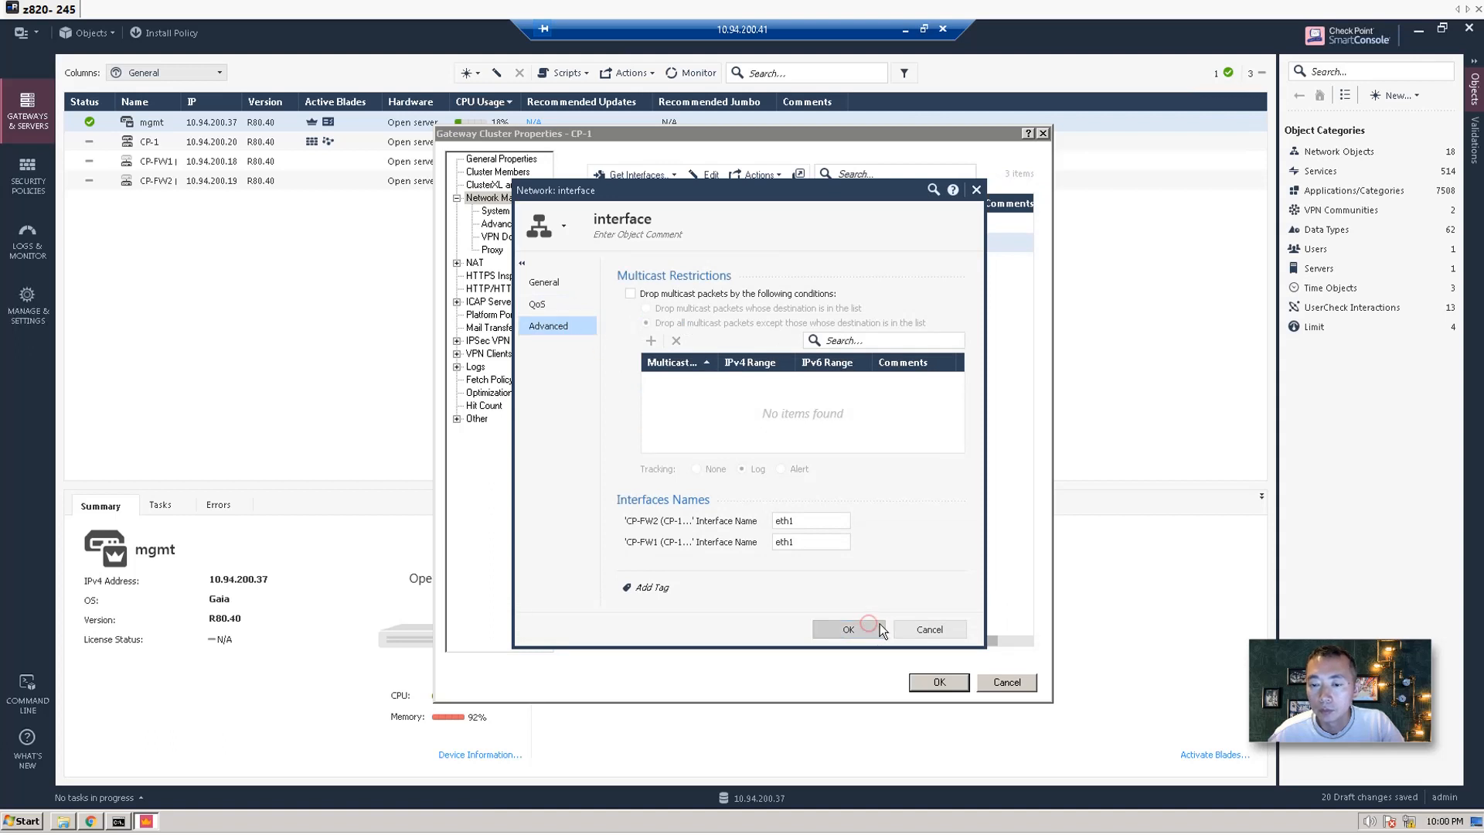
pyautogui.click(920, 627)
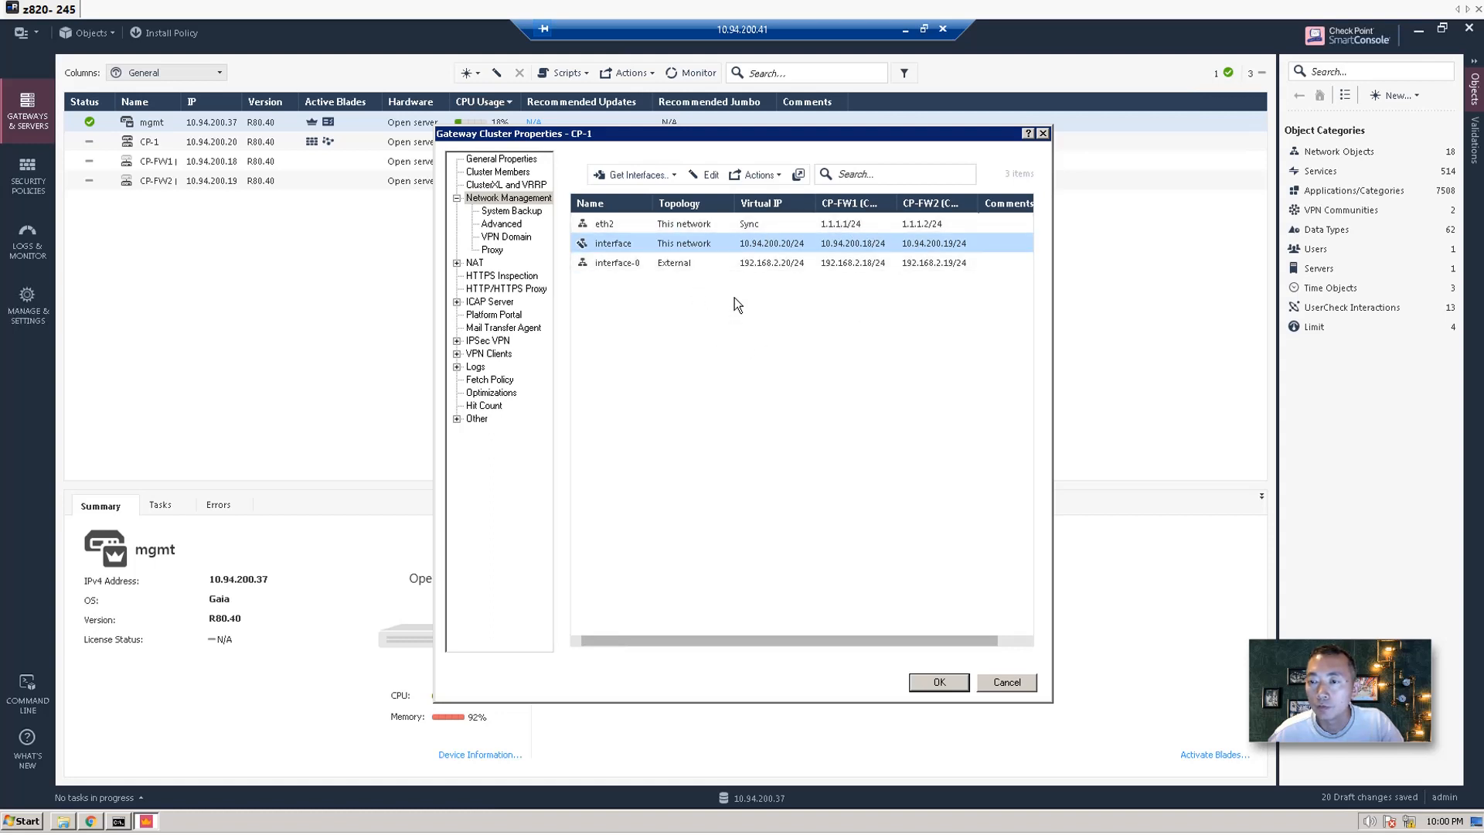
pyautogui.click(951, 679)
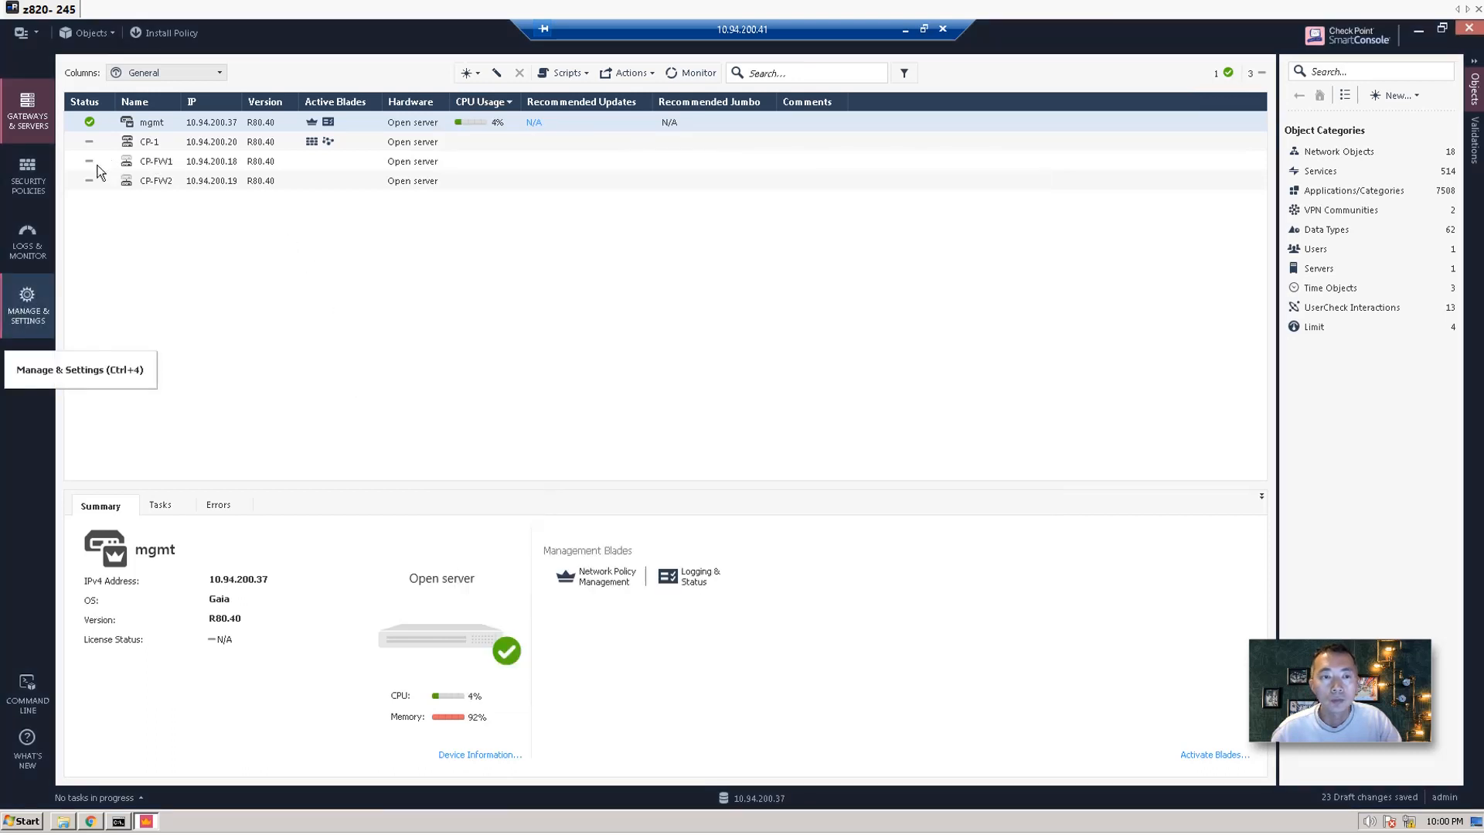
# Add a new rule above the Cleanup rule in the Access Control policy.
pyautogui.click(201, 146)
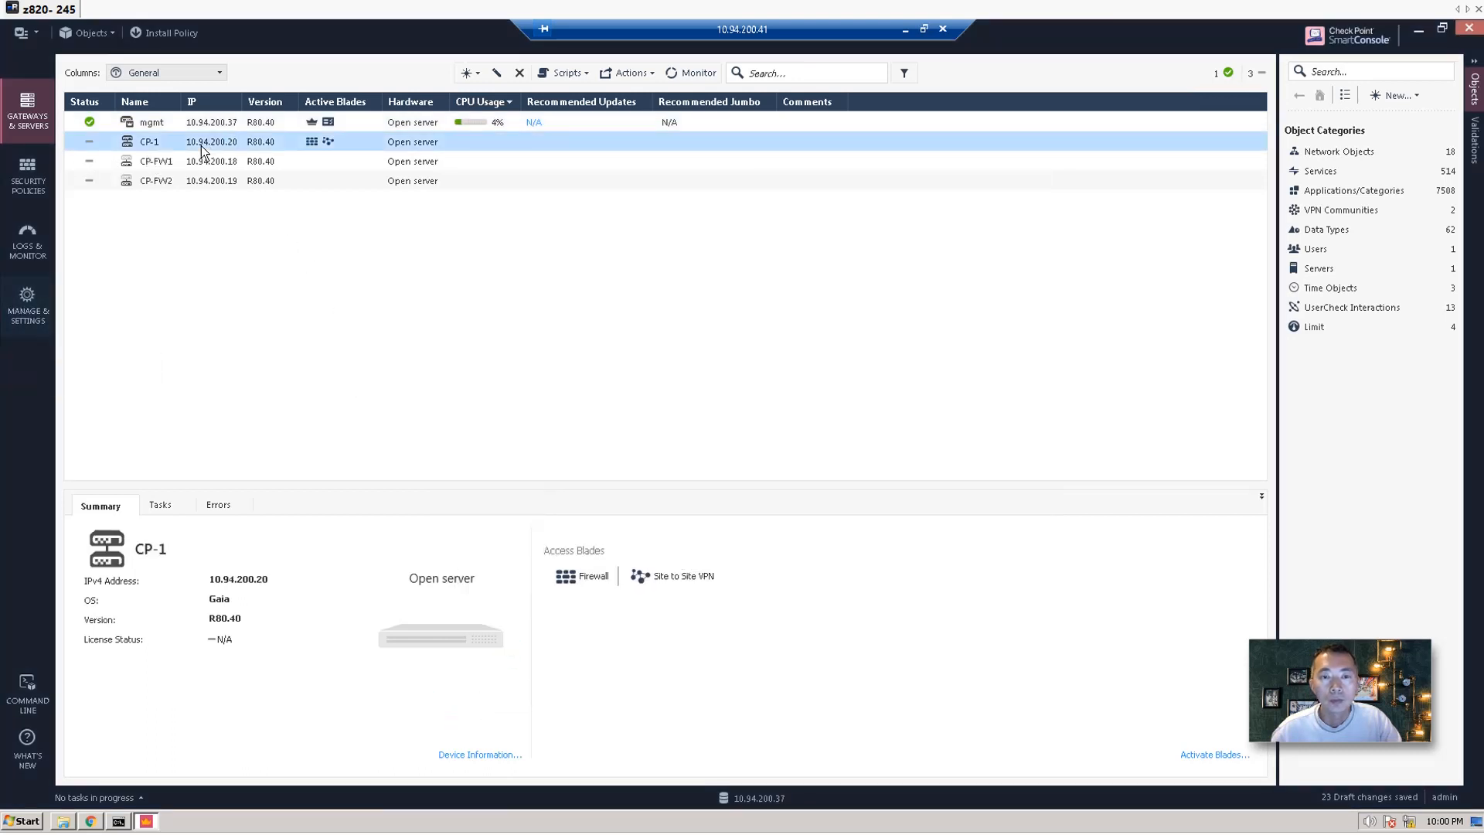
pyautogui.click(47, 169)
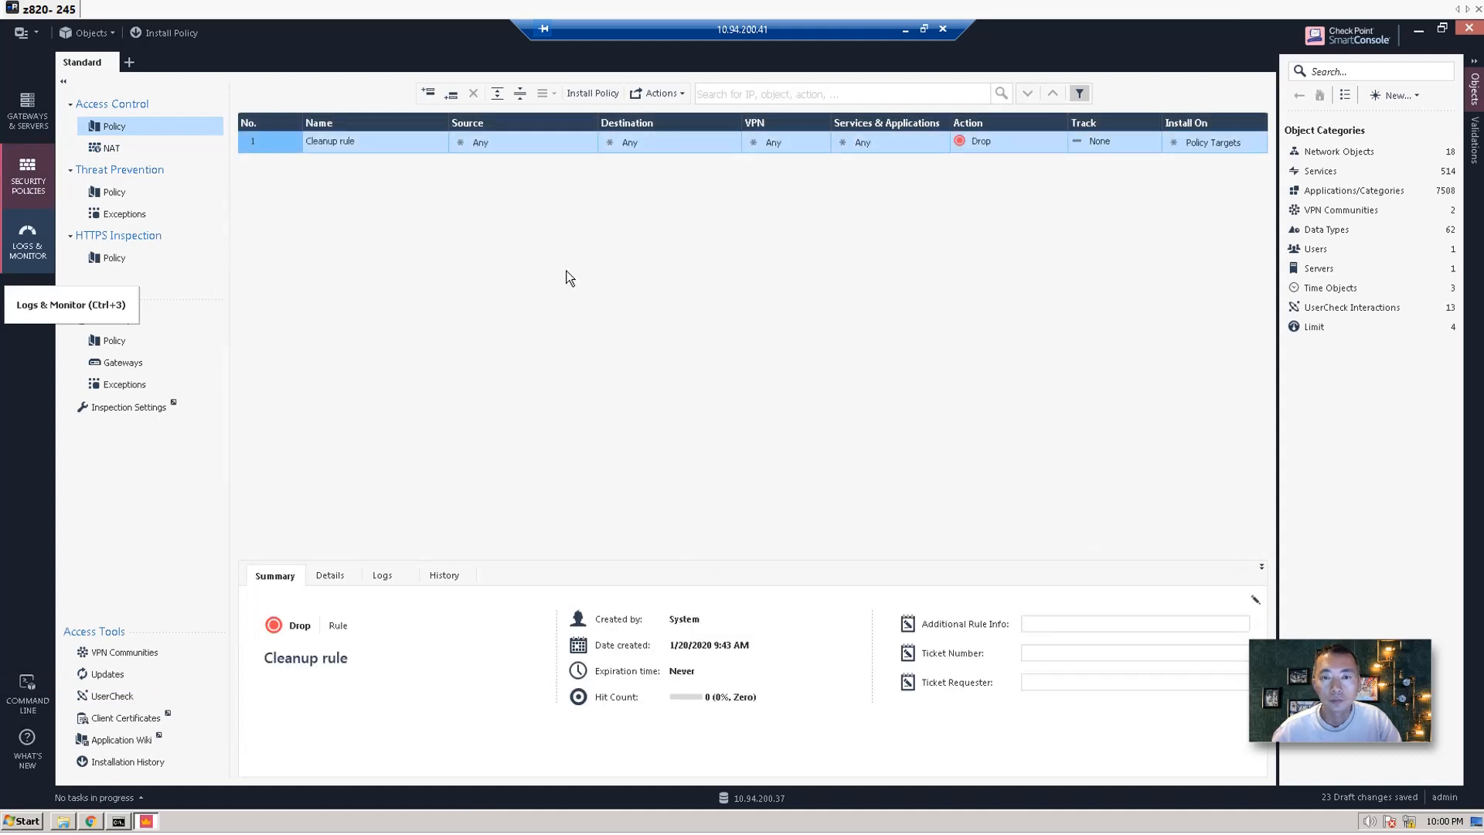
pyautogui.click(397, 142)
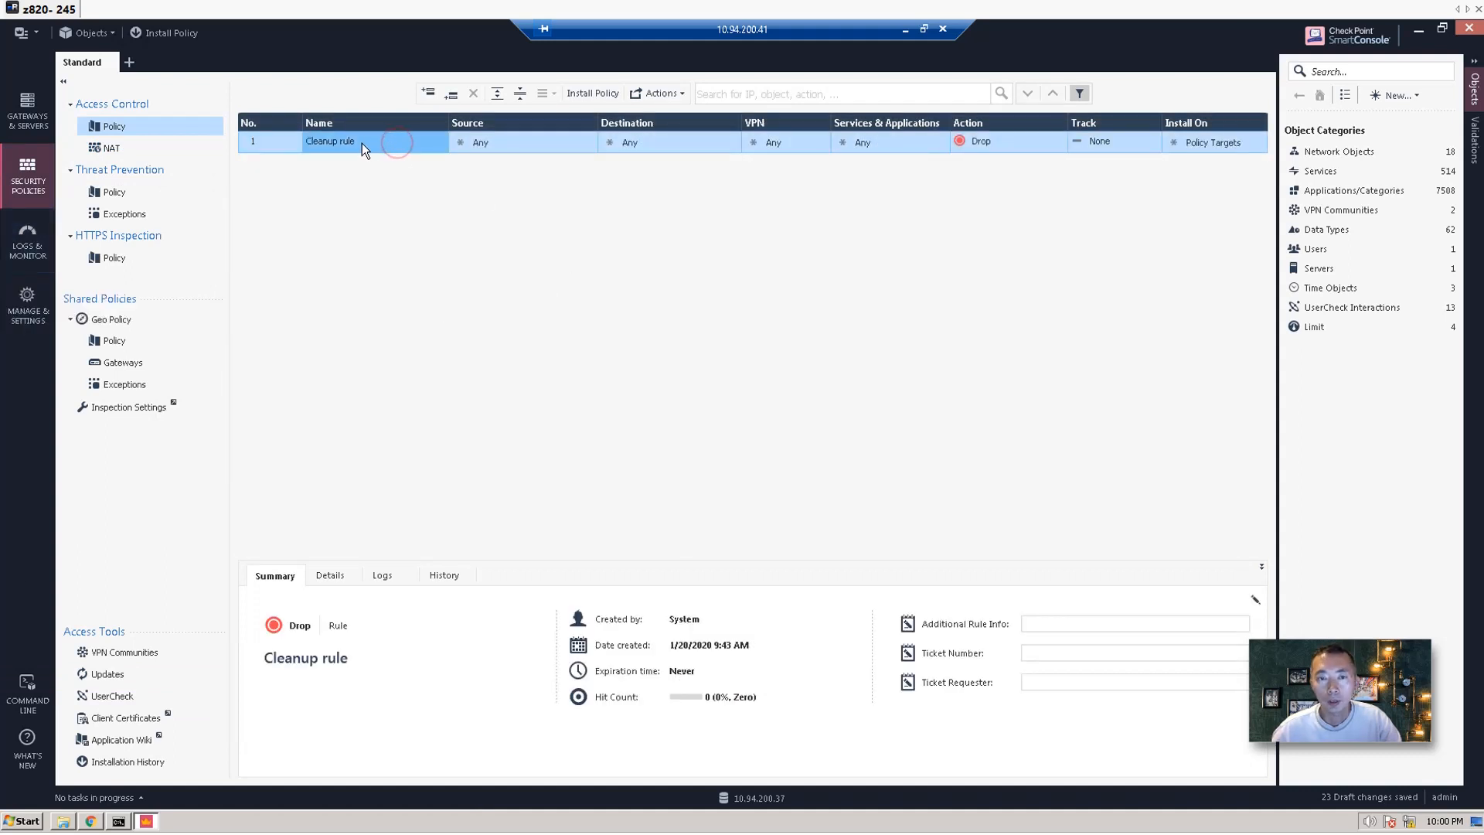
pyautogui.click(252, 142)
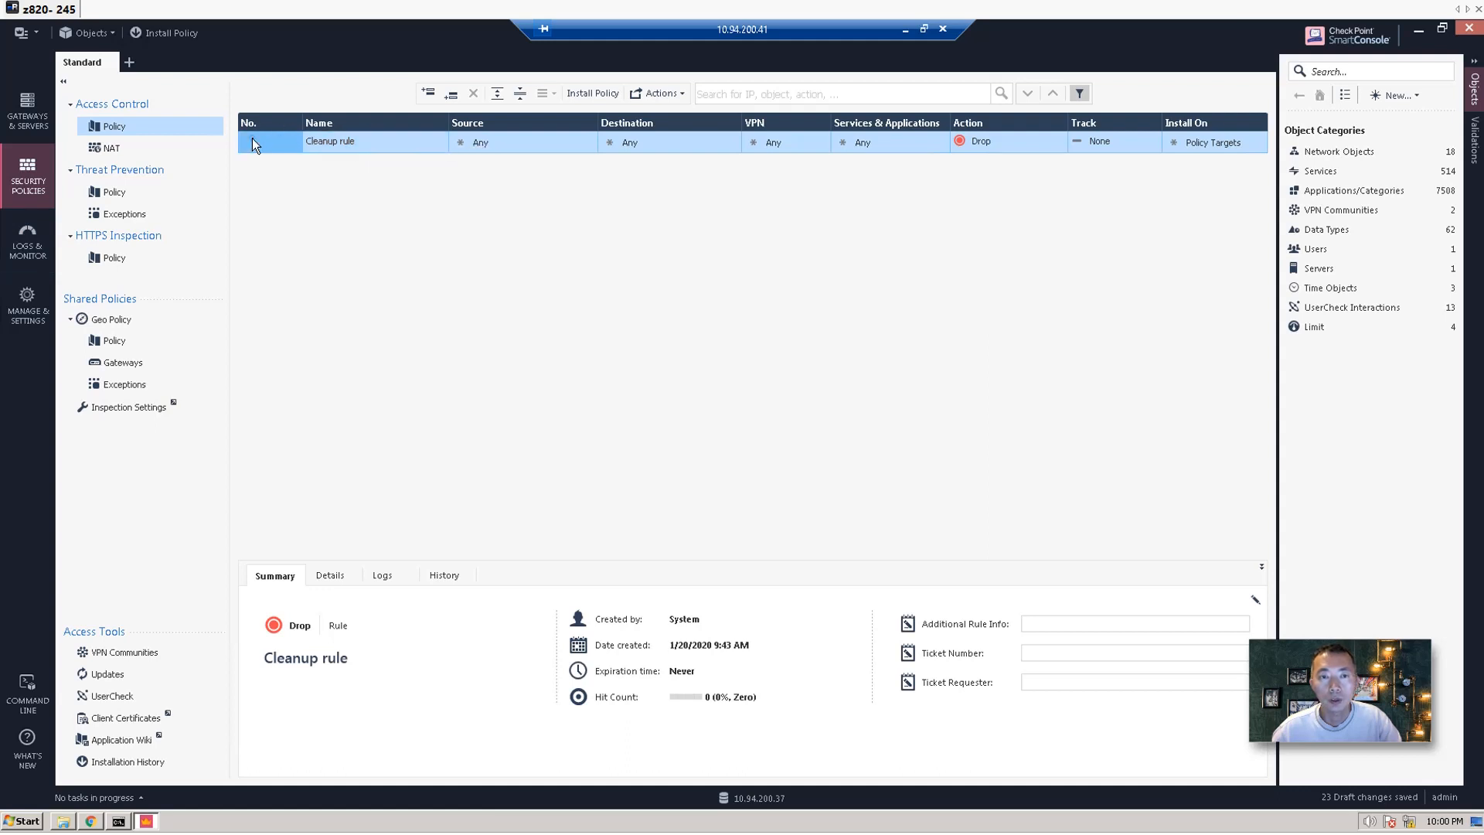
pyautogui.rightClick(252, 141)
pyautogui.click(390, 152)
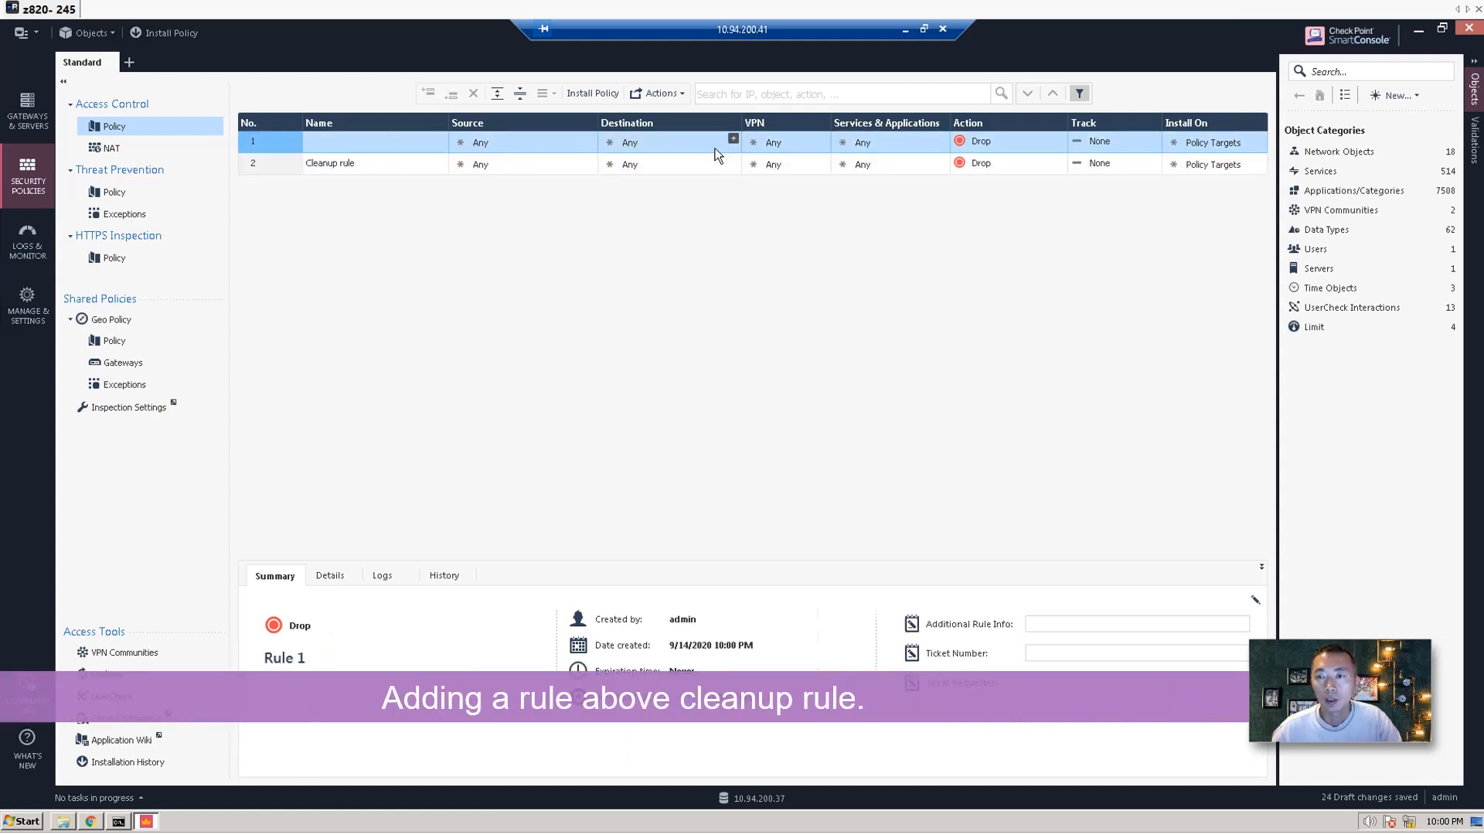
# Set rule 1's action to Accept.
pyautogui.click(983, 145)
pyautogui.click(1005, 157)
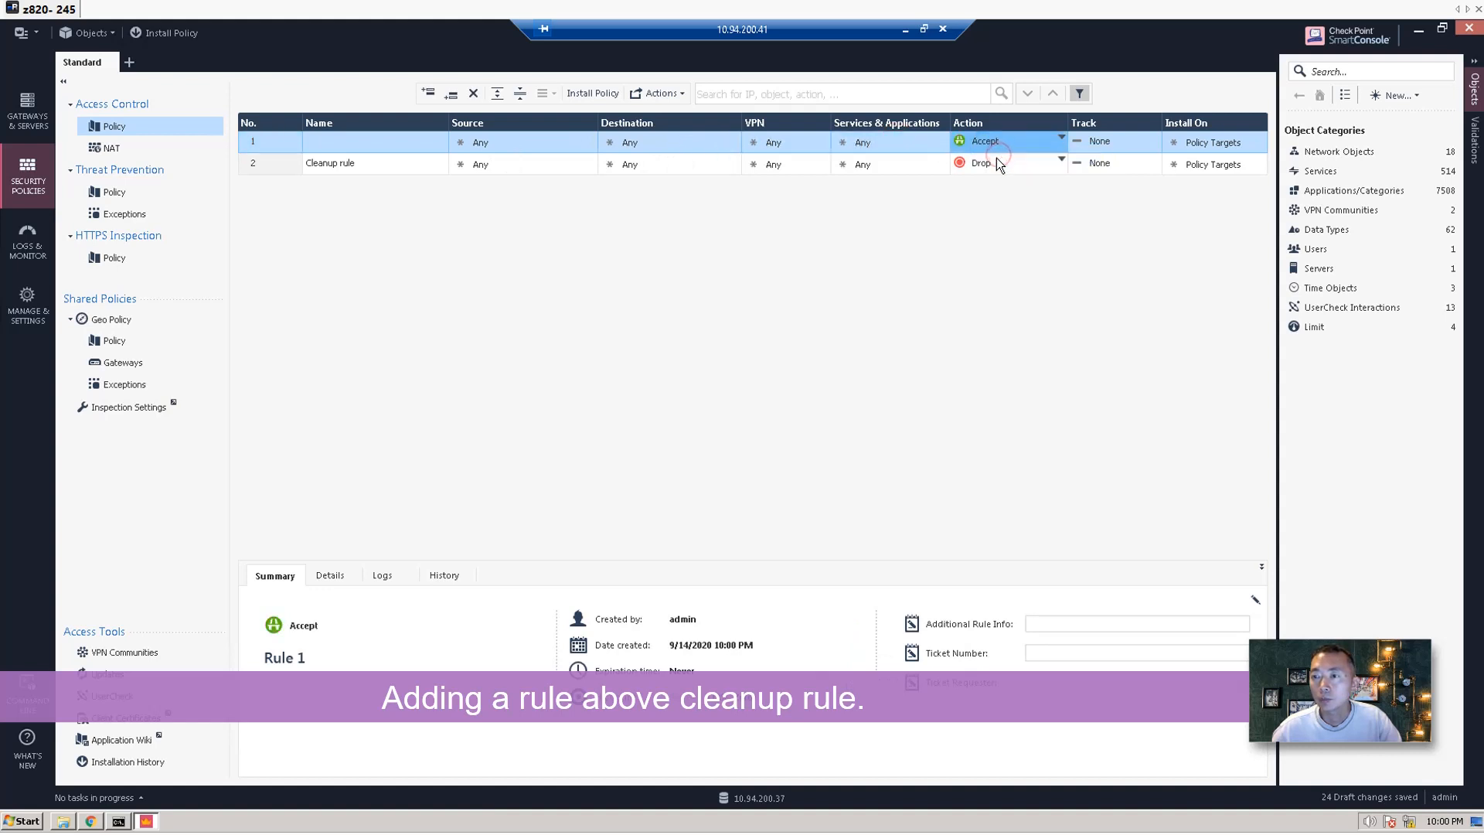
pyautogui.rightClick(480, 145)
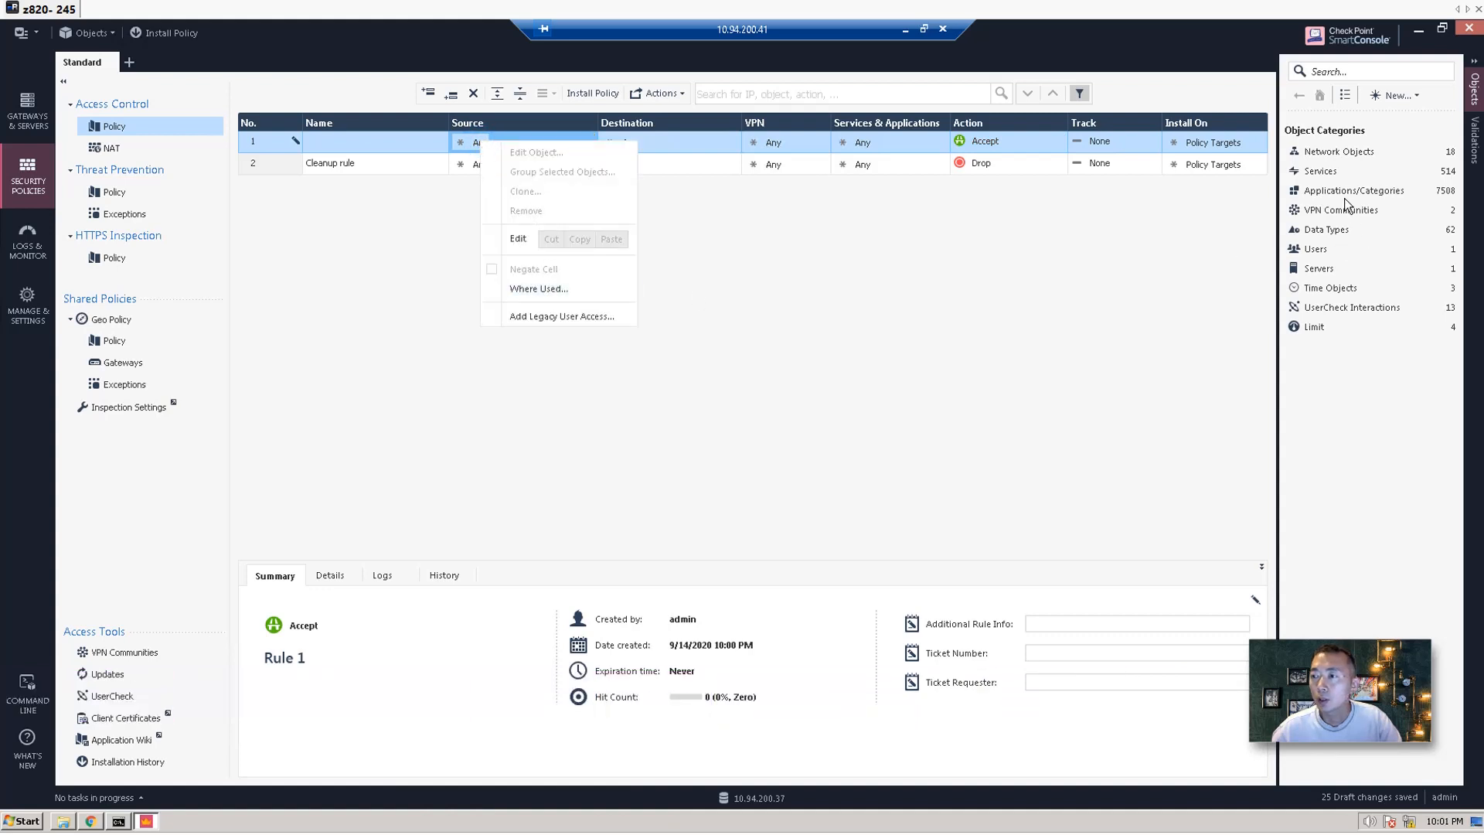
# Browse the network objects list, abandoning a started new Network object.
pyautogui.click(1340, 154)
pyautogui.click(1339, 153)
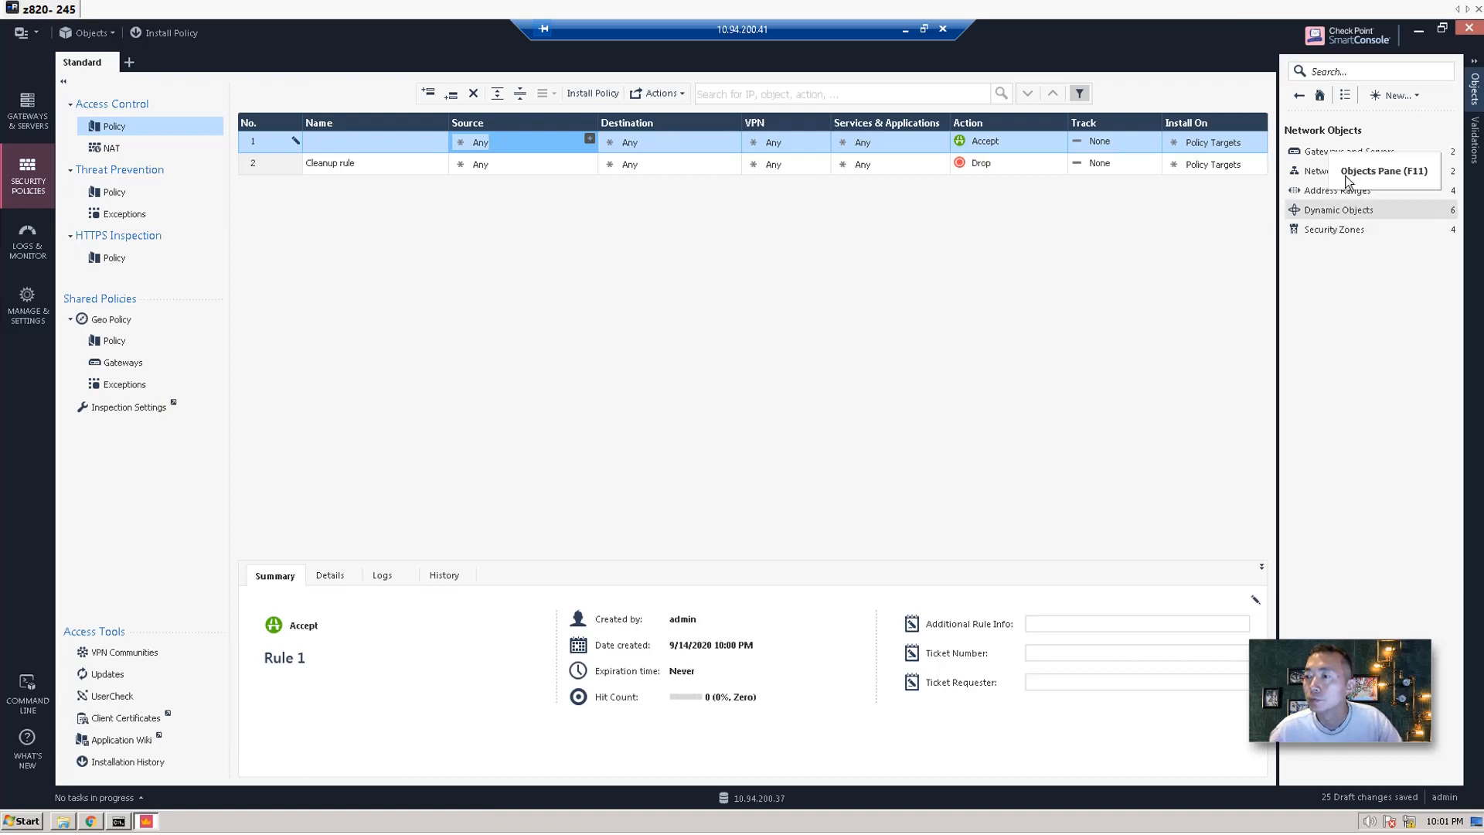
pyautogui.click(1298, 171)
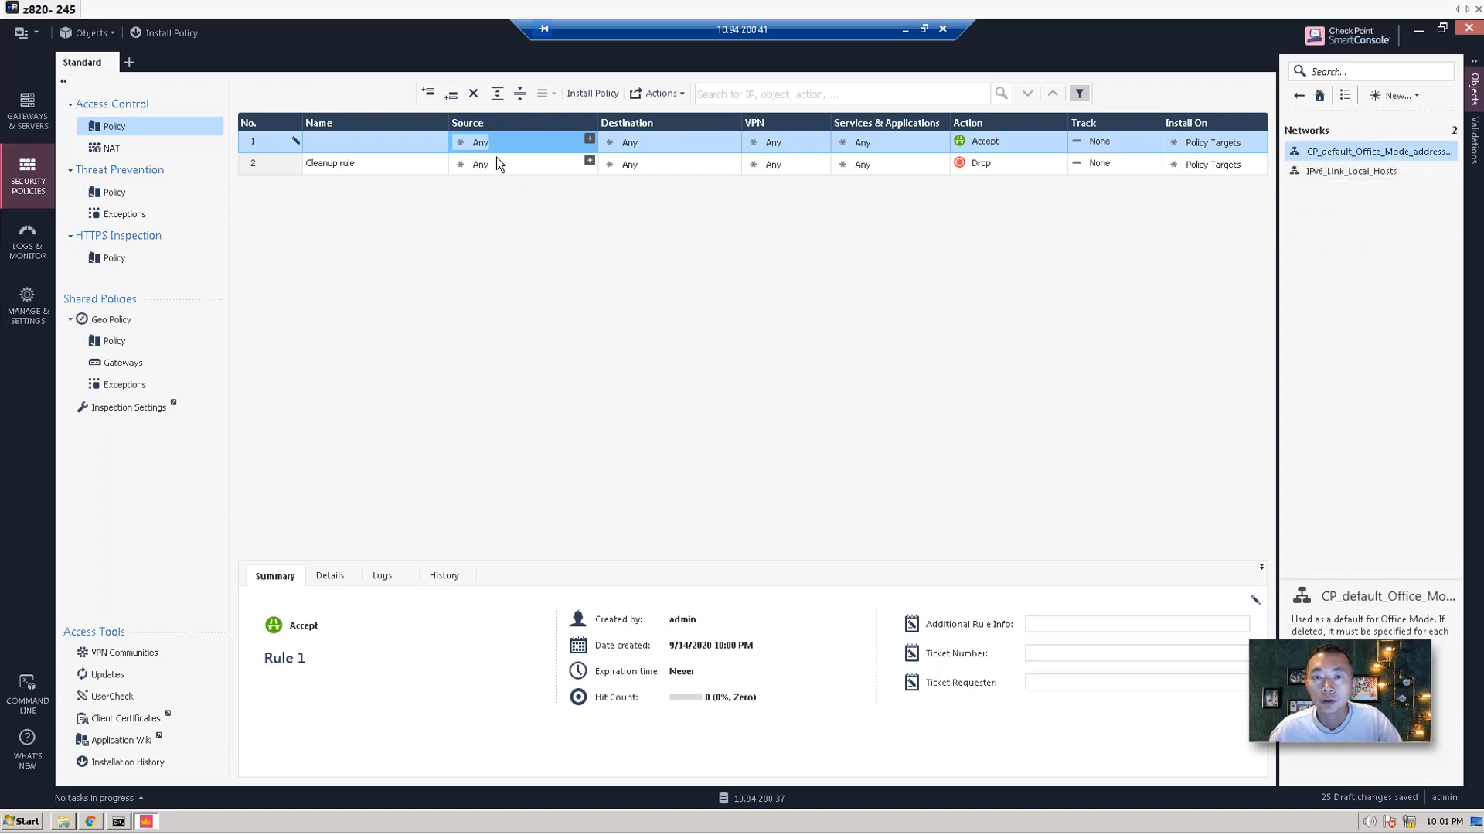
pyautogui.click(1388, 95)
pyautogui.click(1398, 115)
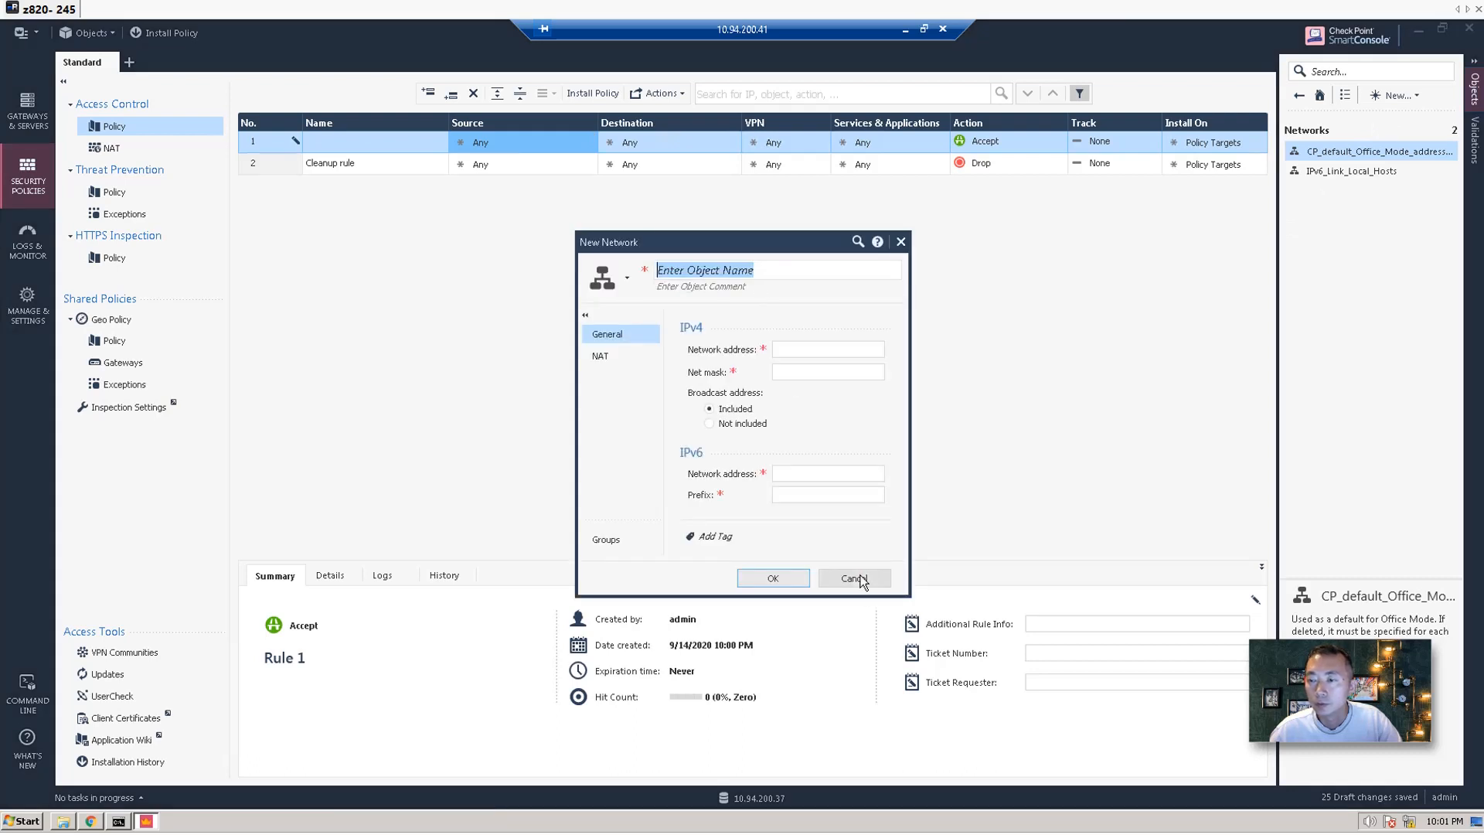
pyautogui.click(854, 579)
pyautogui.click(1303, 95)
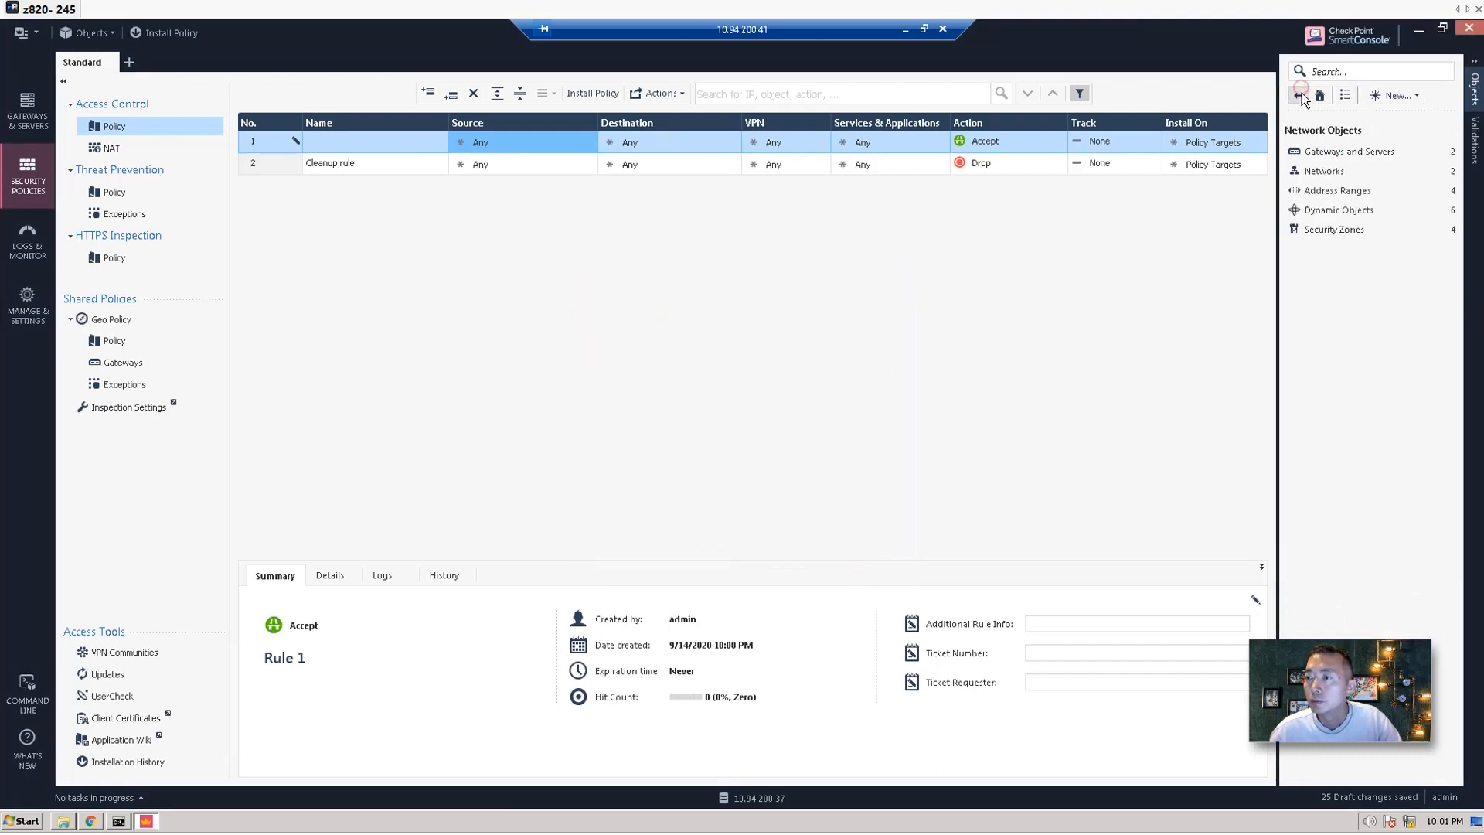
pyautogui.click(1303, 94)
# Filter the objects by '10.94.200.' and start a new Host object.
pyautogui.click(1337, 73)
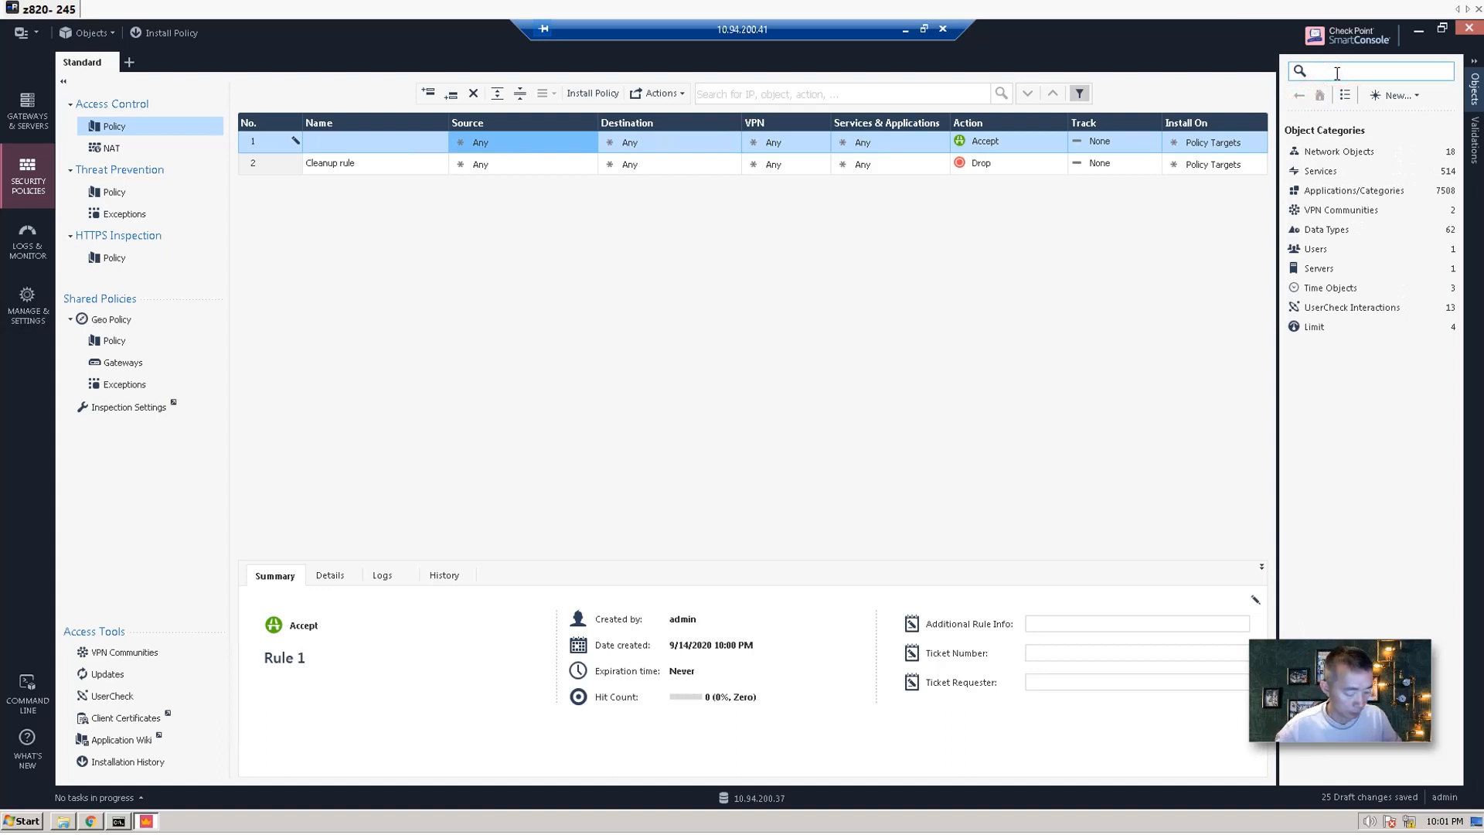
pyautogui.write('20.9')
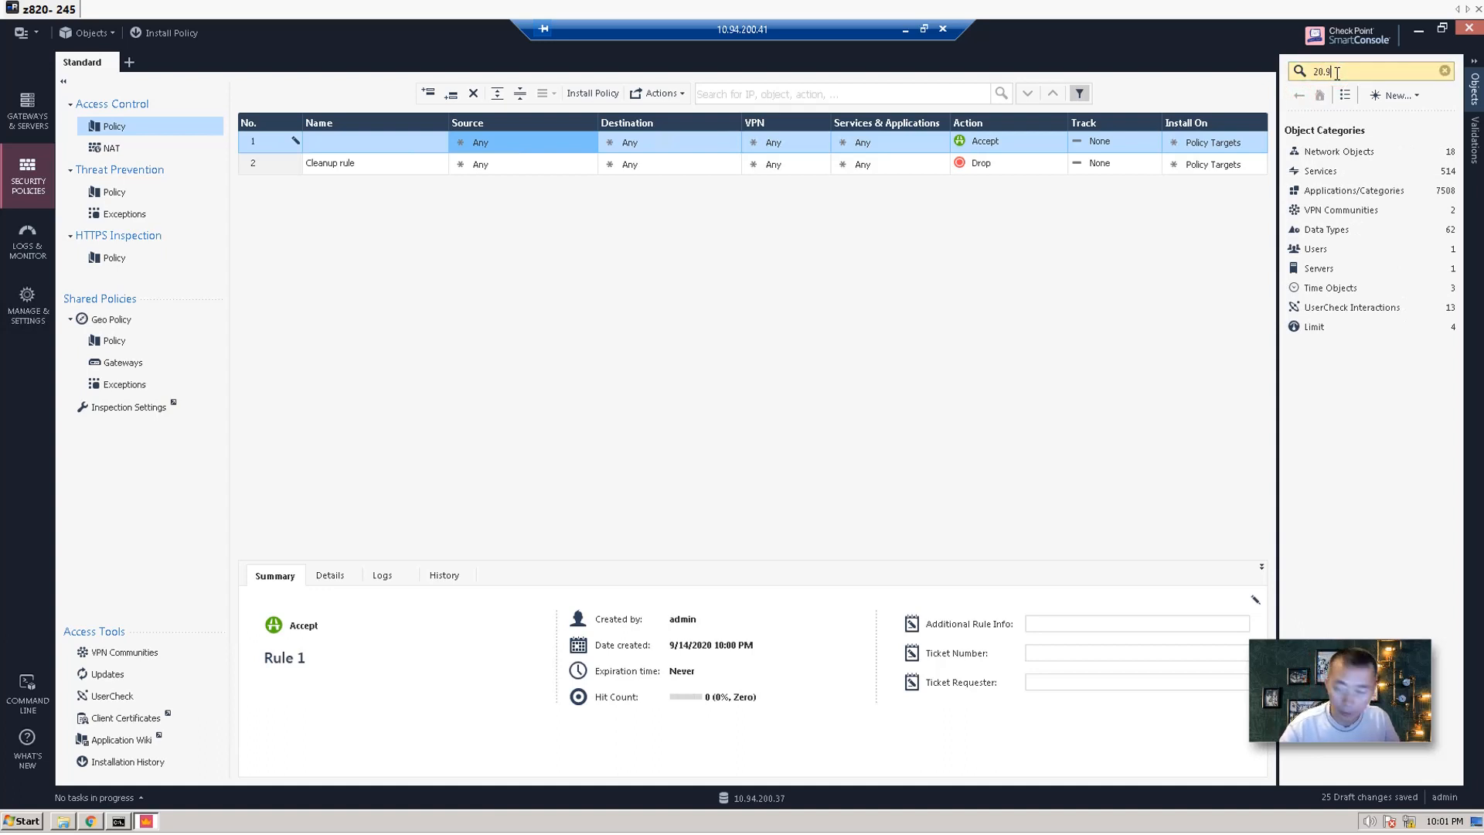
pyautogui.press('BackSpace')
pyautogui.press('BackSpace')
pyautogui.press('BackSpace')
pyautogui.press('BackSpace')
pyautogui.write('10.94.200.')
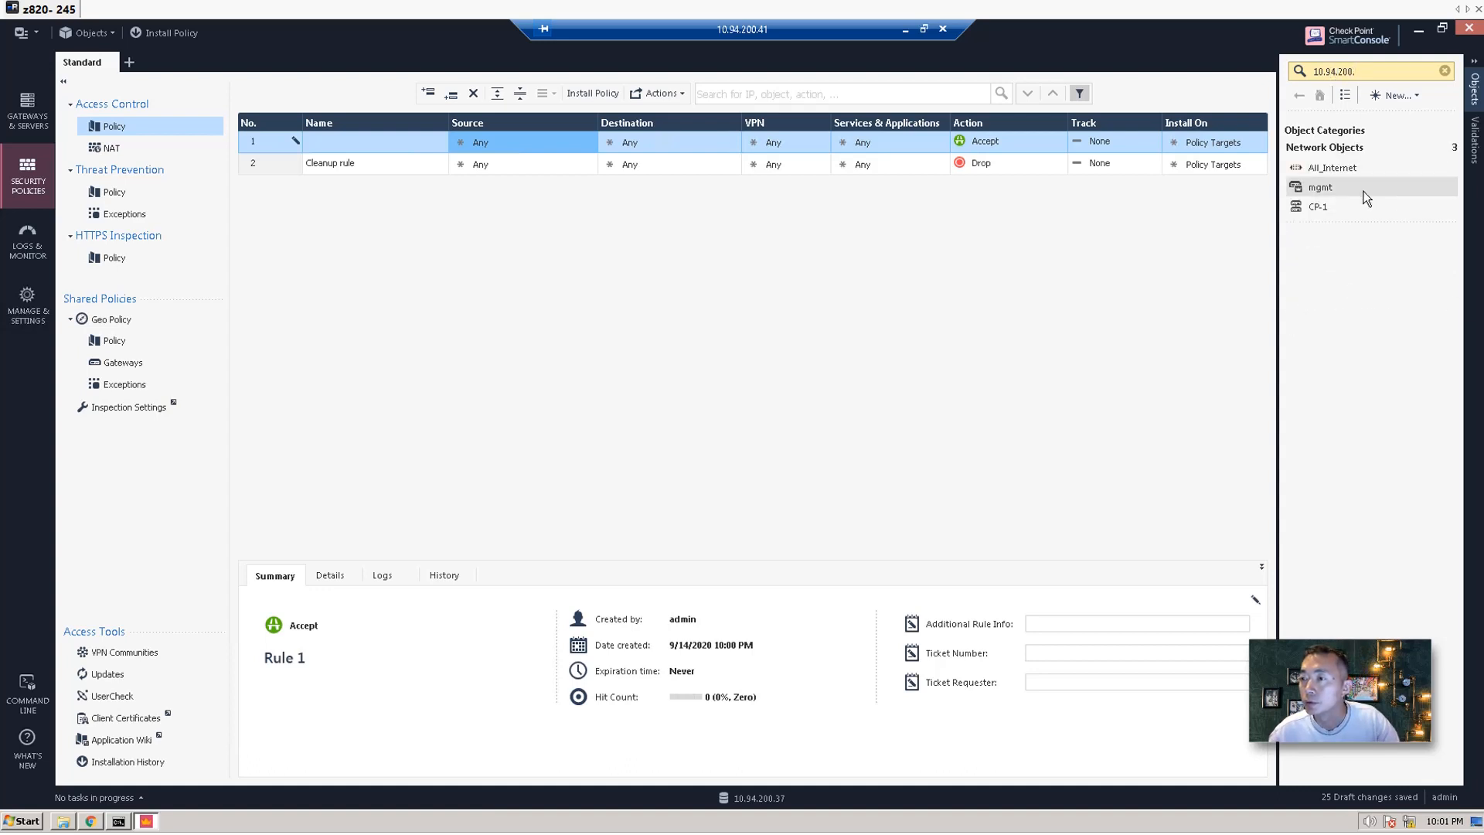
pyautogui.moveTo(1339, 168)
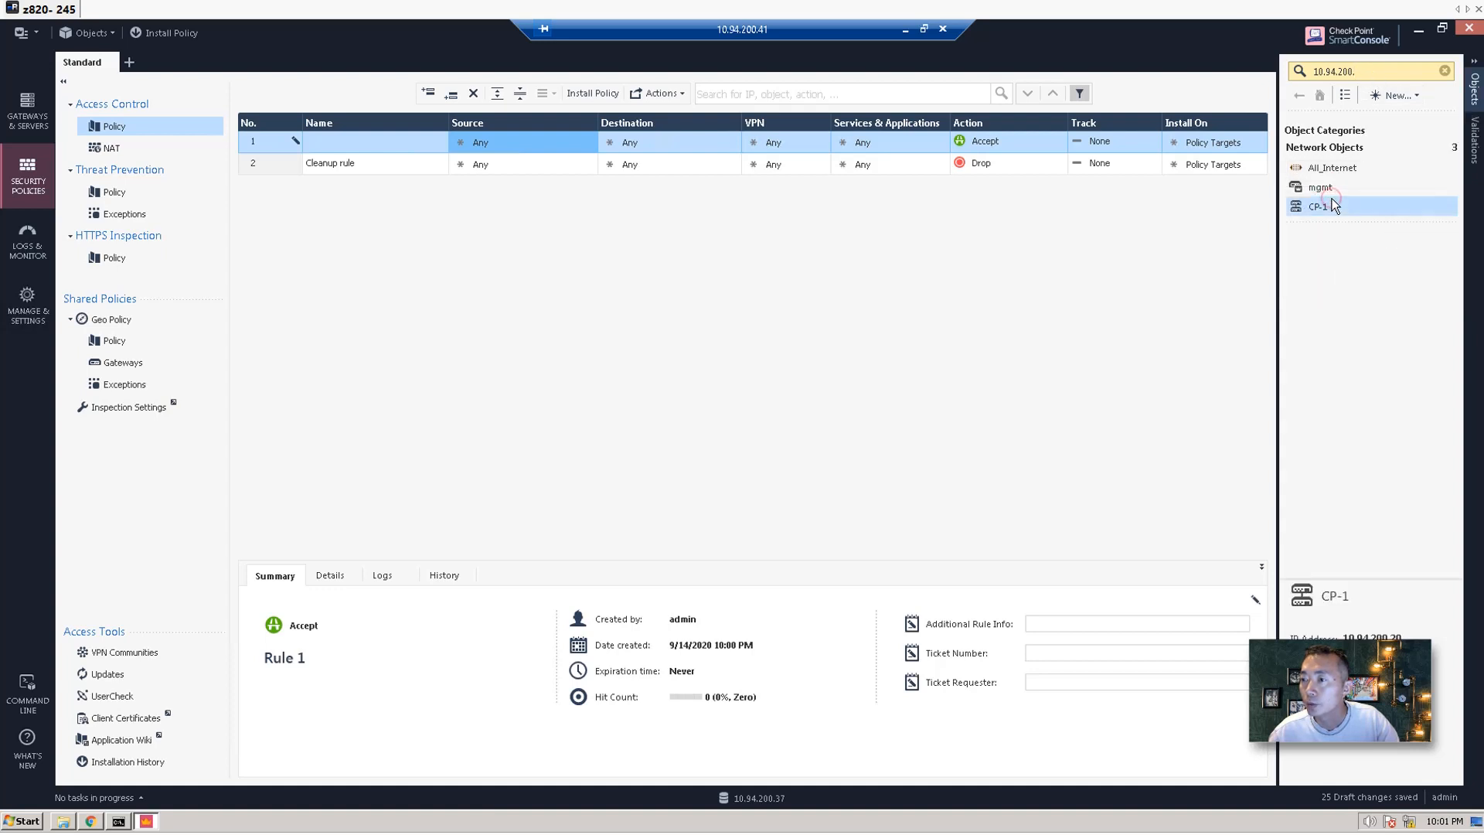
pyautogui.click(1332, 182)
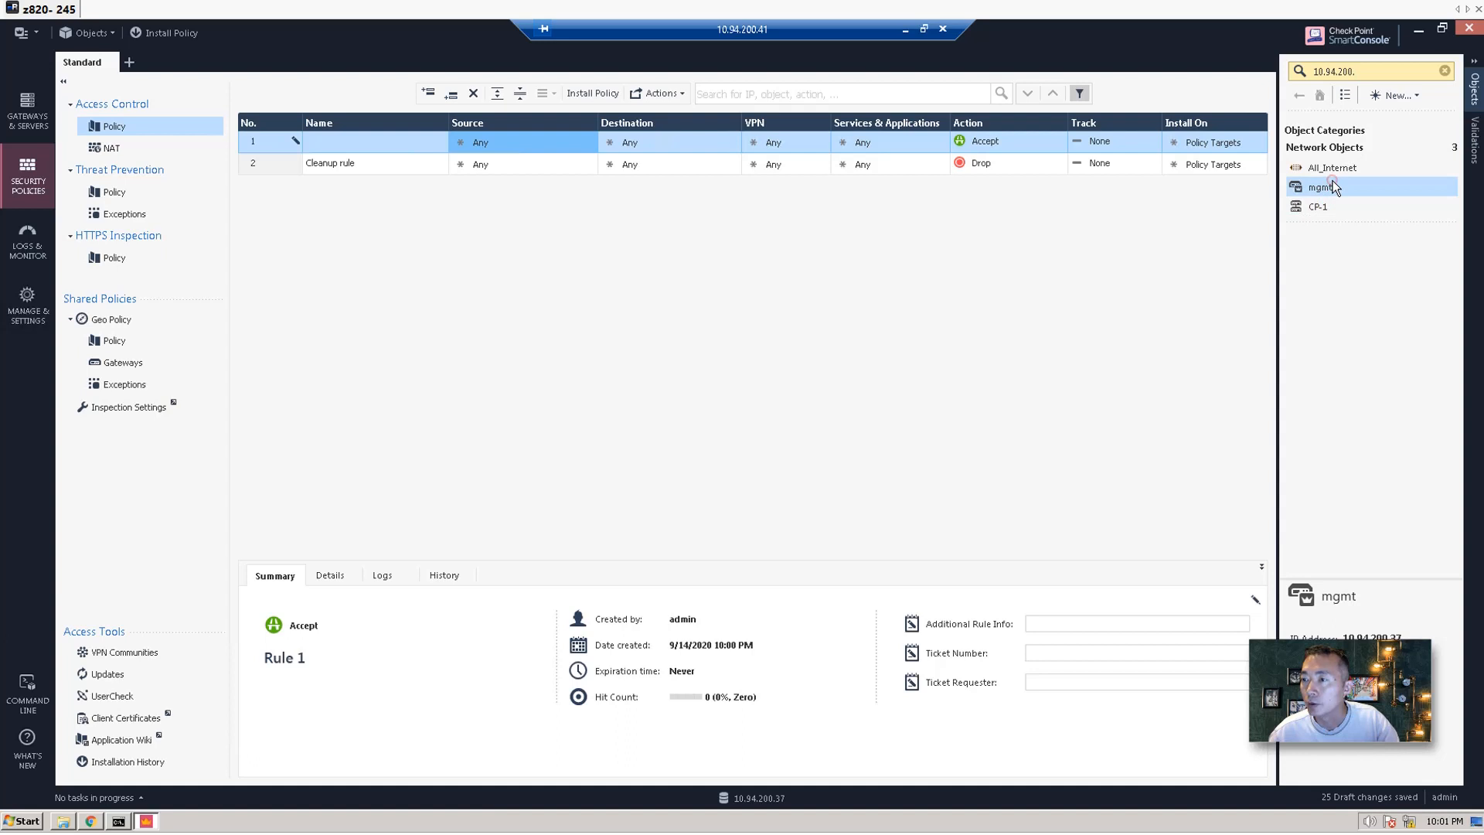
pyautogui.click(1395, 95)
pyautogui.click(1399, 135)
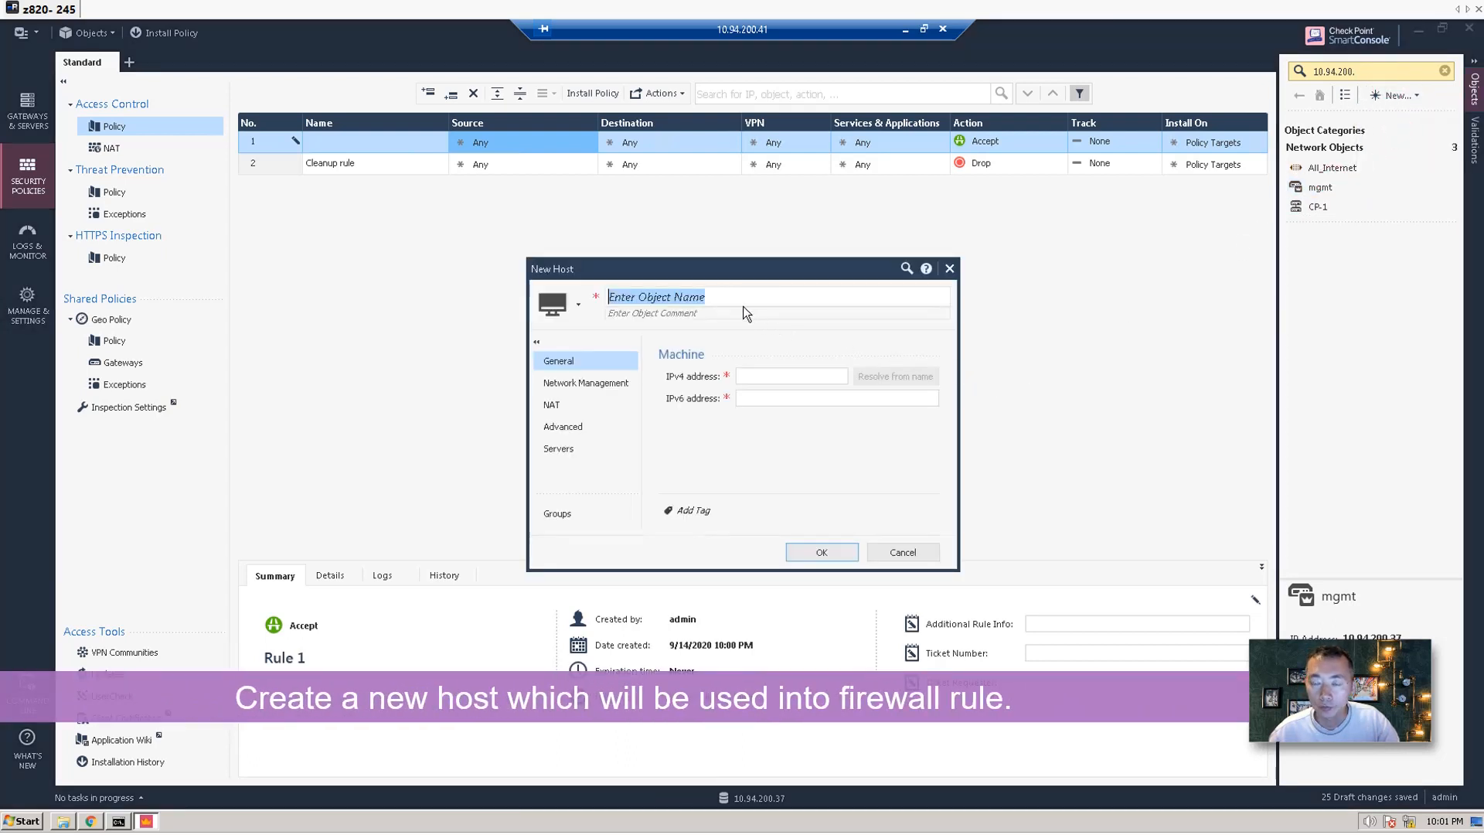
# Create host CP-Admin_10.94.200.41 with IPv4 address 10.94.200.41.
pyautogui.write('C')
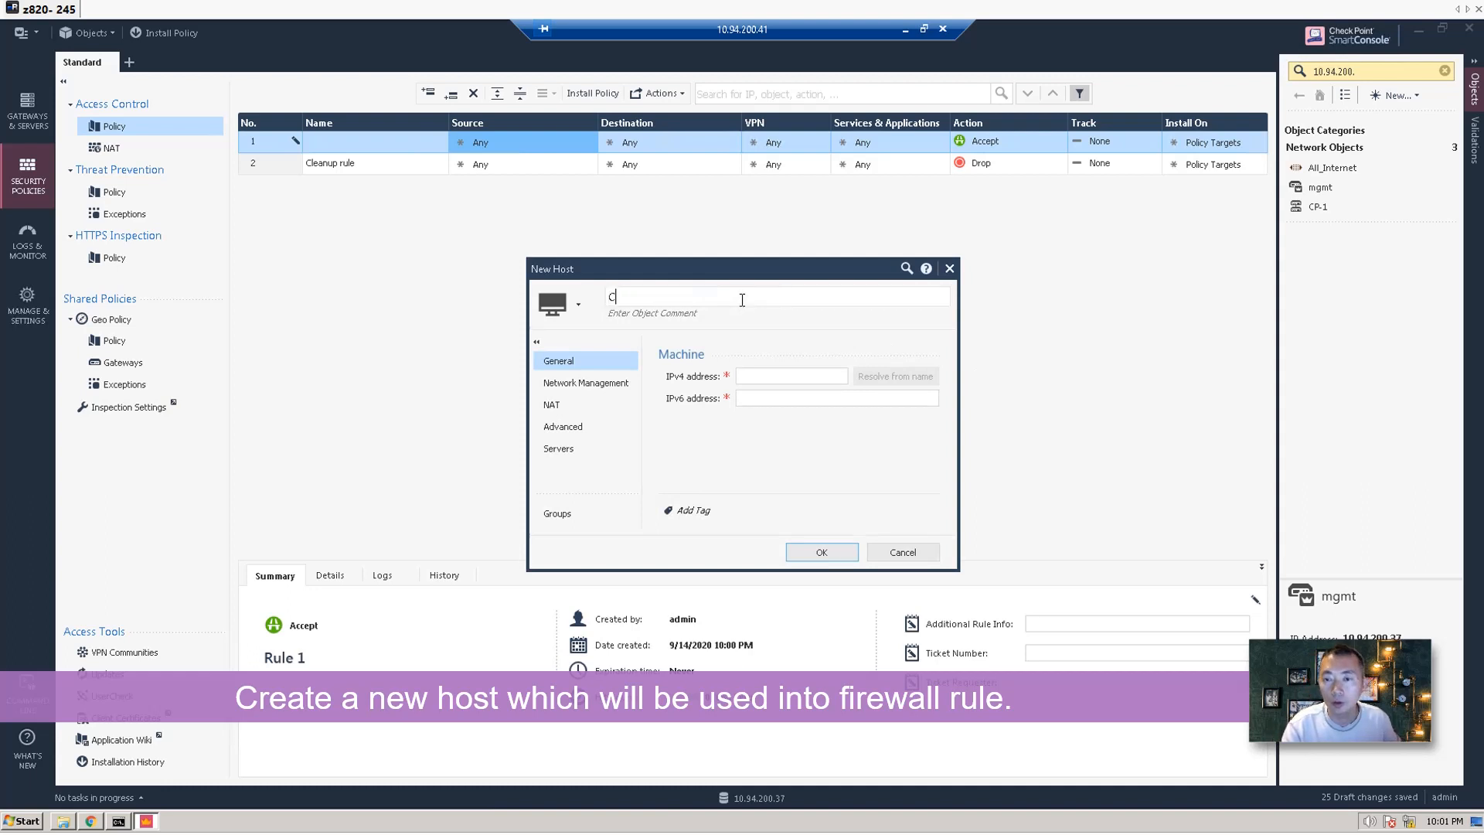
pyautogui.write('P')
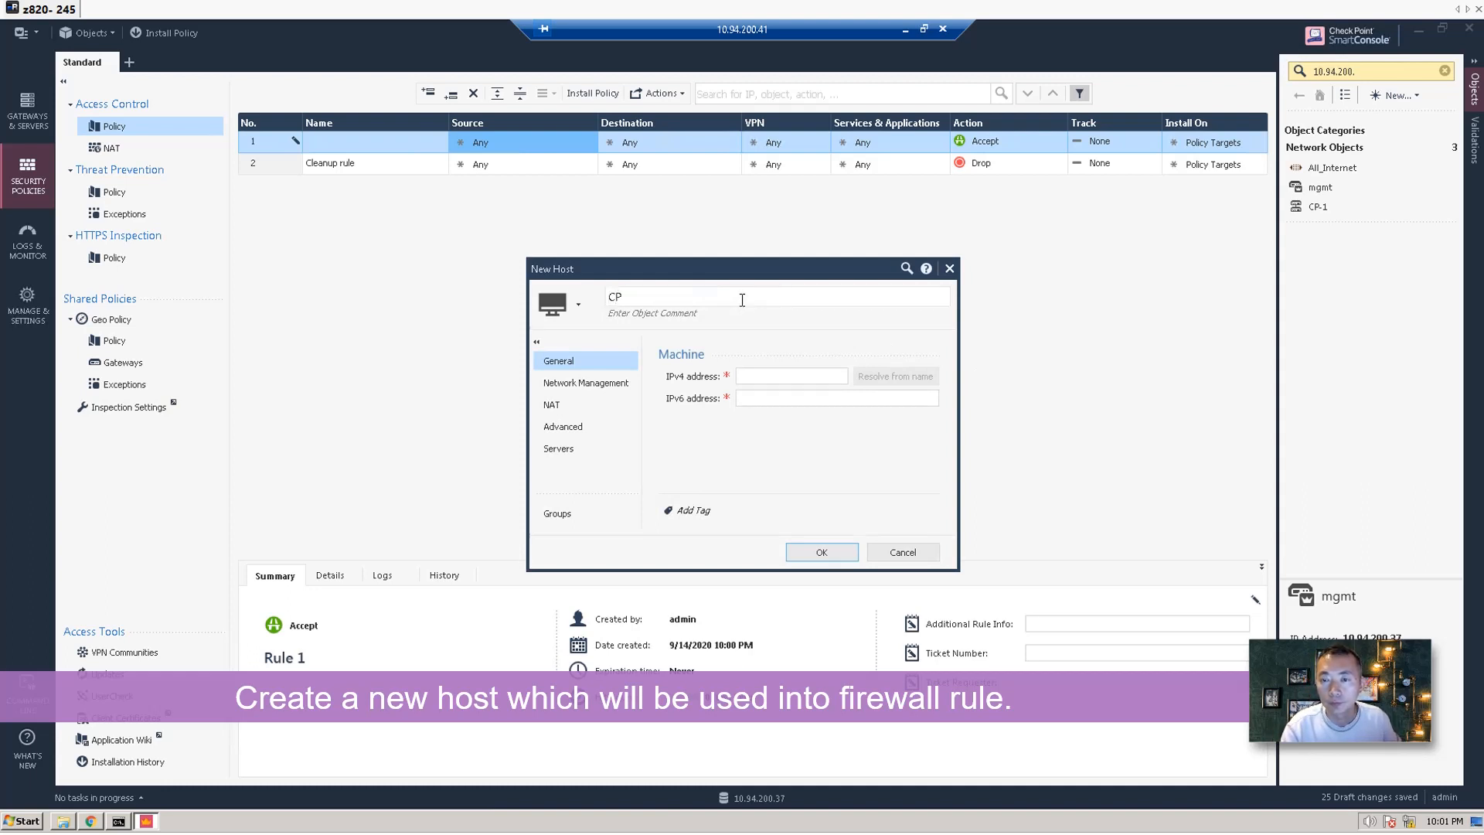
pyautogui.write('-Admin')
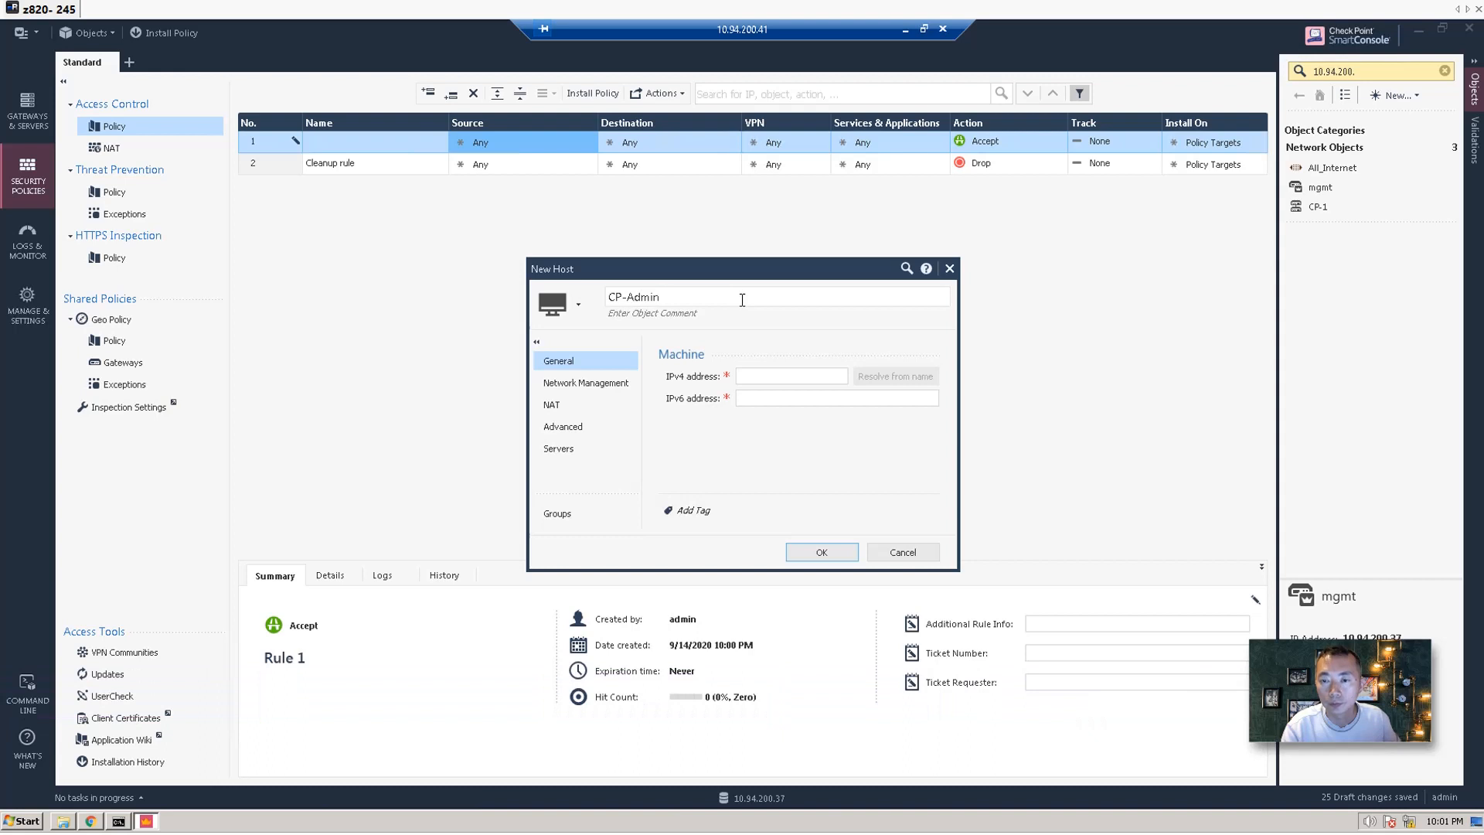
pyautogui.write('192.168')
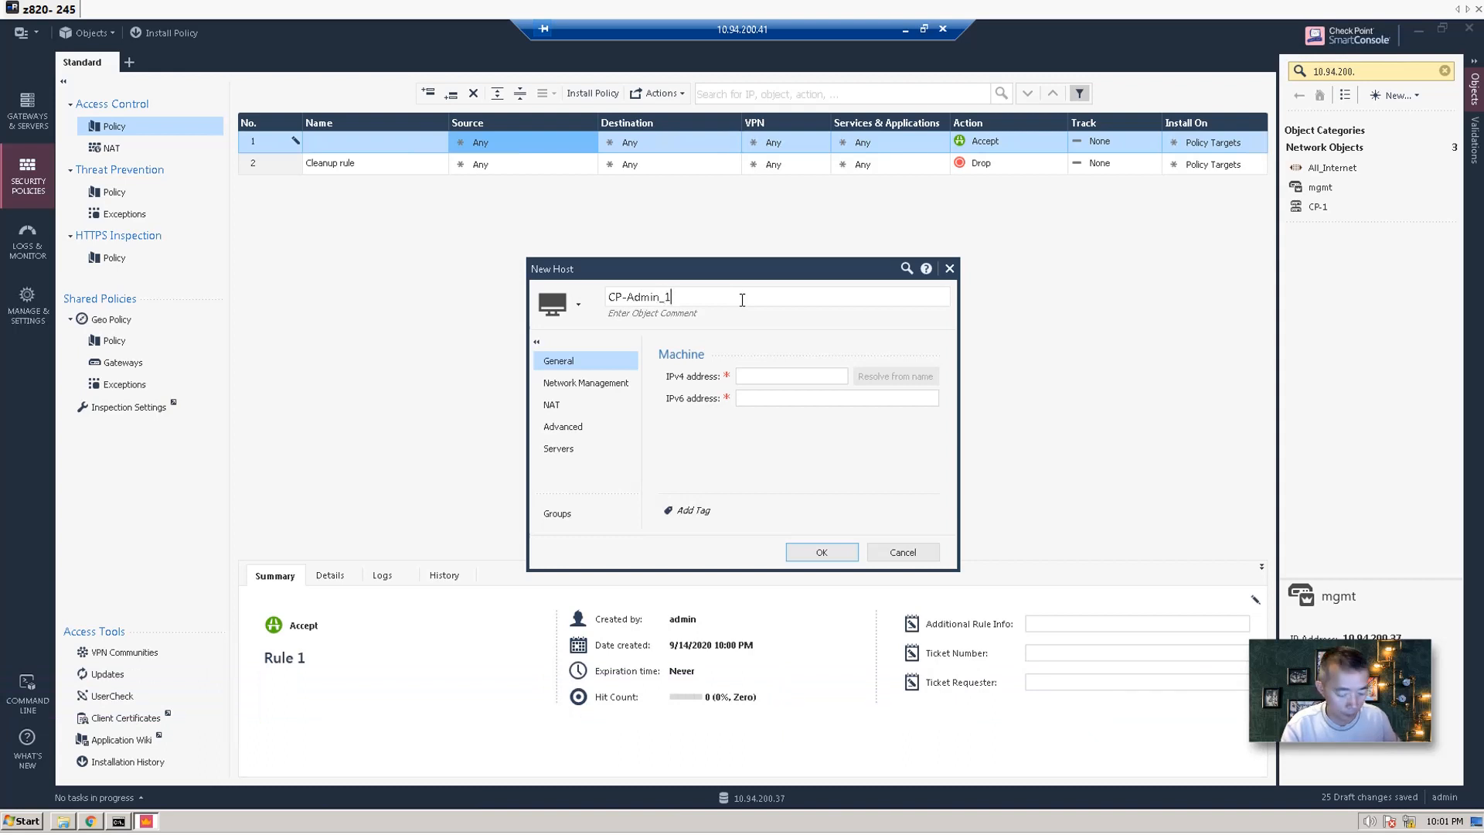
pyautogui.press('BackSpace')
pyautogui.press('BackSpace')
pyautogui.press('BackSpace')
pyautogui.press('BackSpace')
pyautogui.press('BackSpace')
pyautogui.press('BackSpace')
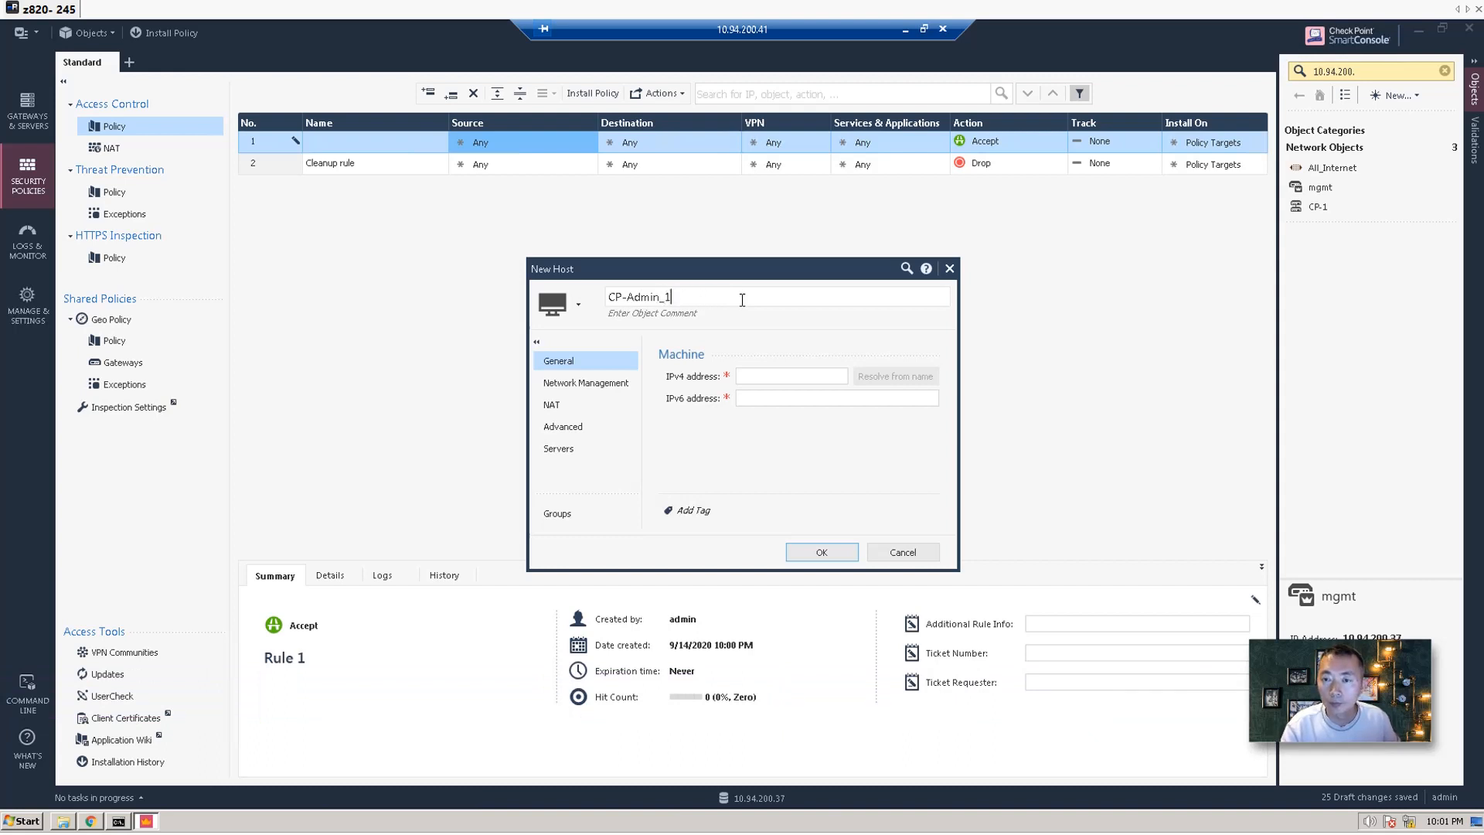
pyautogui.write('0.94.2')
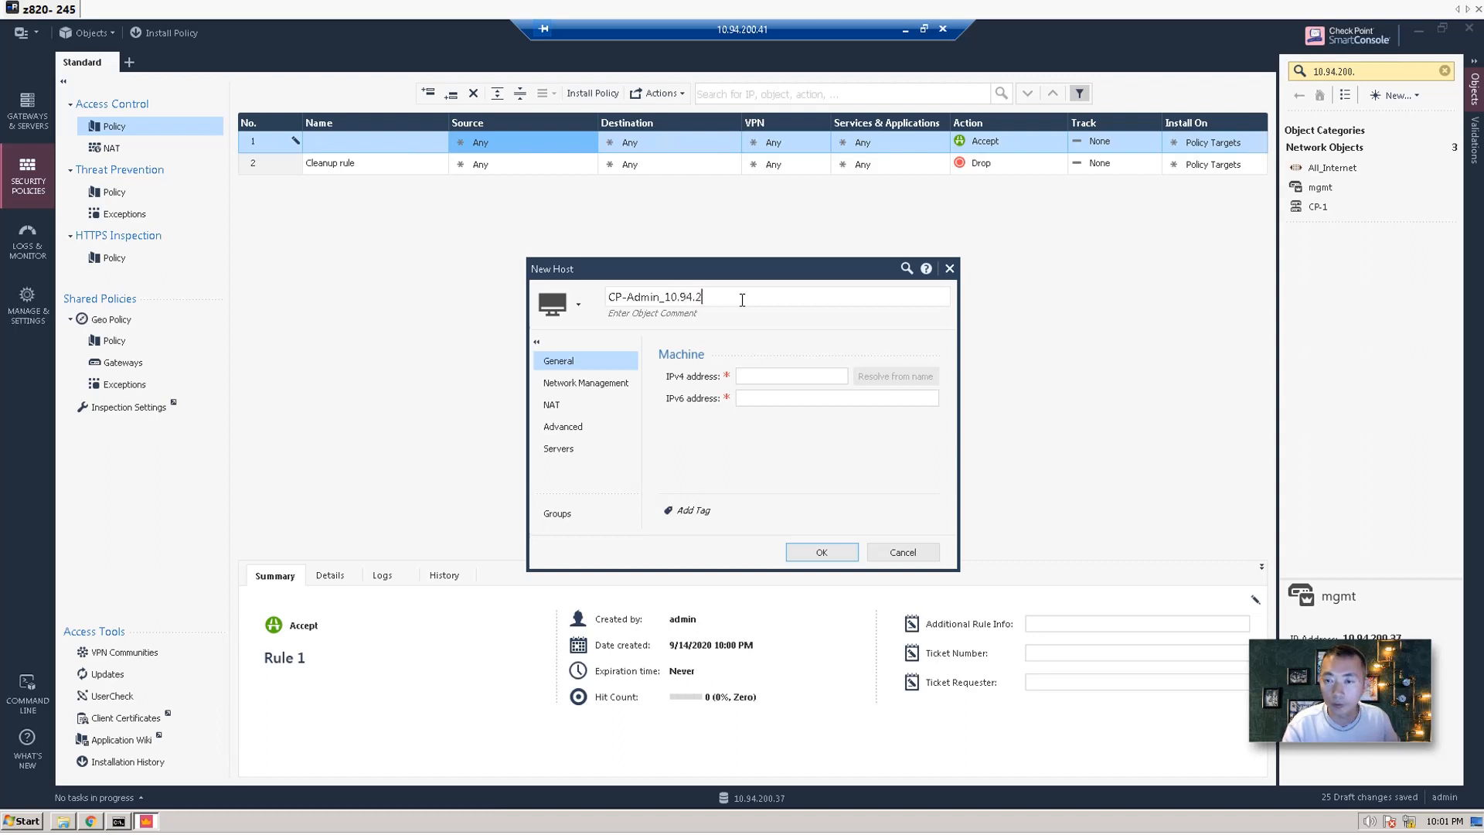
pyautogui.write('00.41')
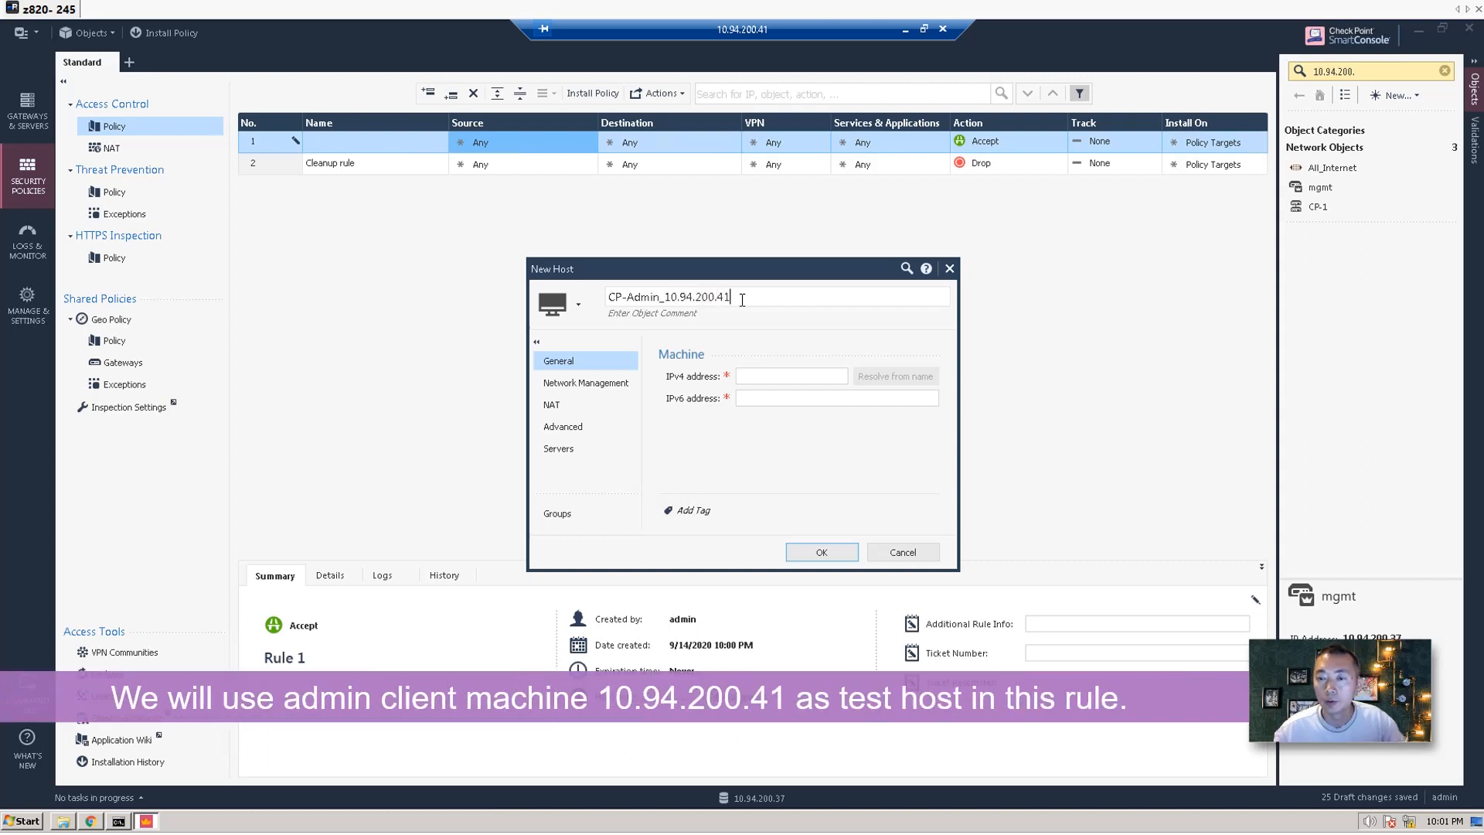
pyautogui.click(758, 375)
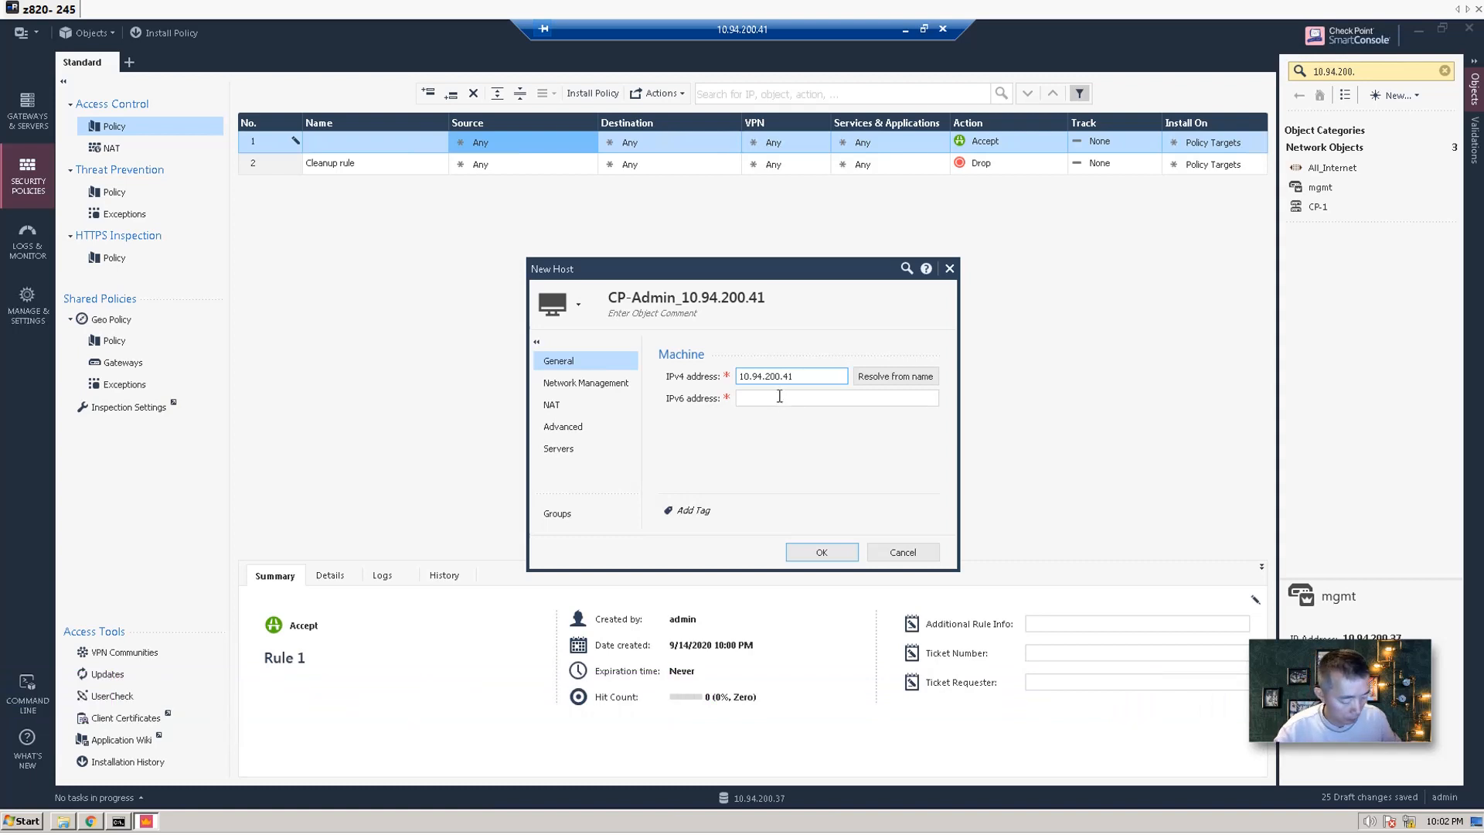
pyautogui.click(817, 552)
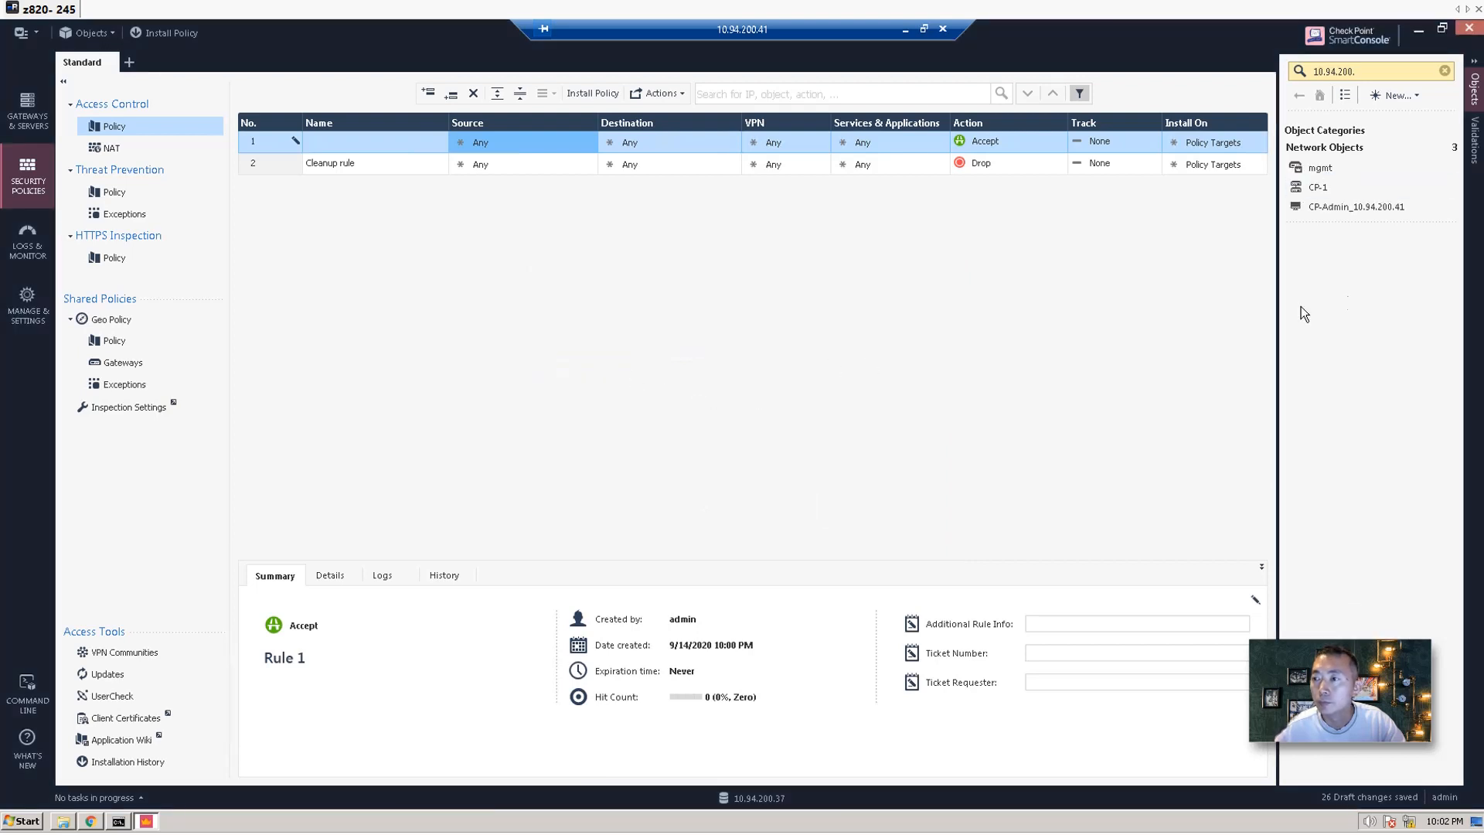
# Drag the CP-Admin_10.94.200.41 host into rule 1's Source.
pyautogui.click(1413, 95)
pyautogui.click(1354, 263)
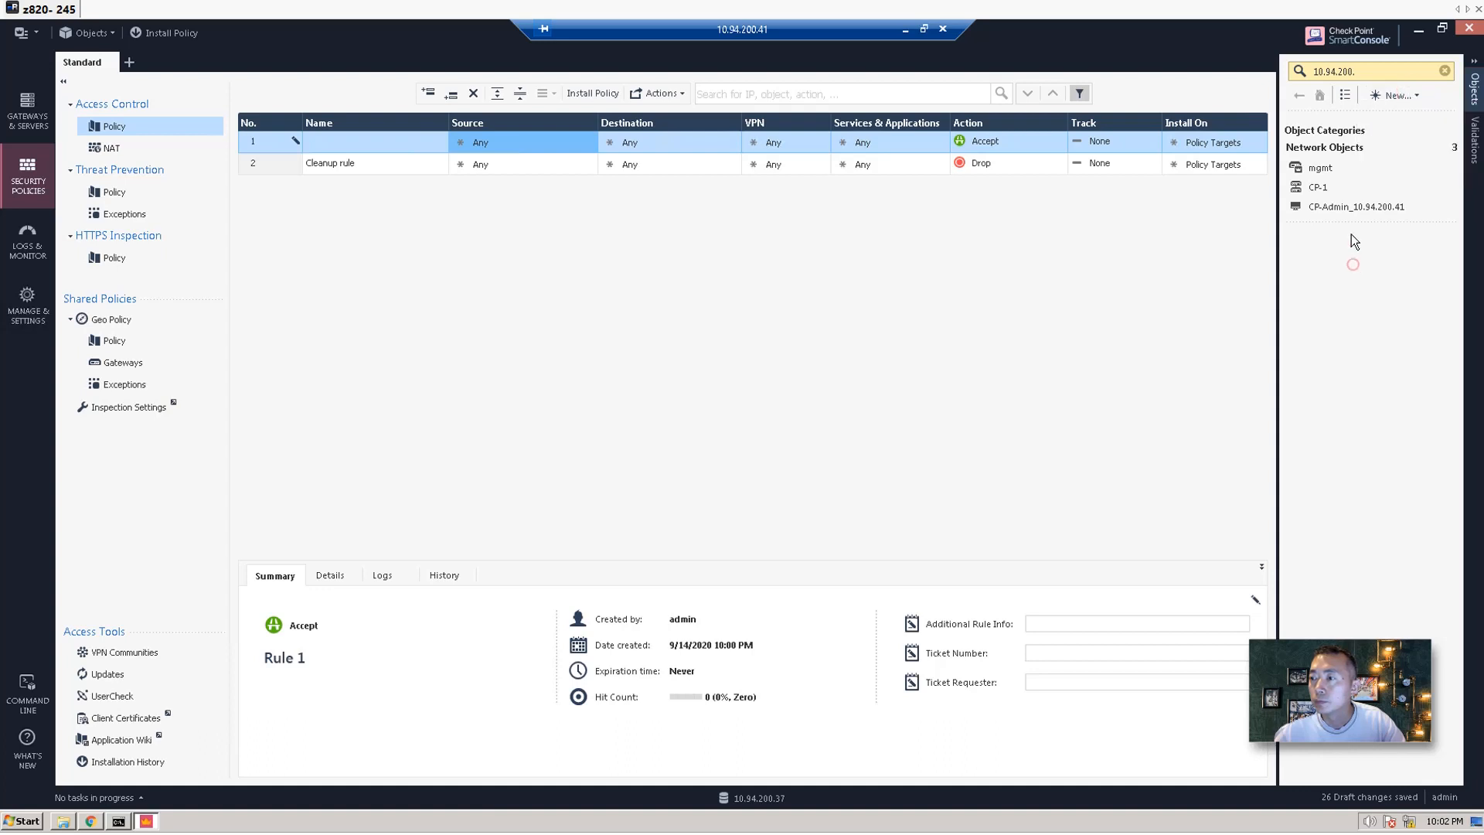
pyautogui.moveTo(1347, 207); pyautogui.dragTo(494, 149)
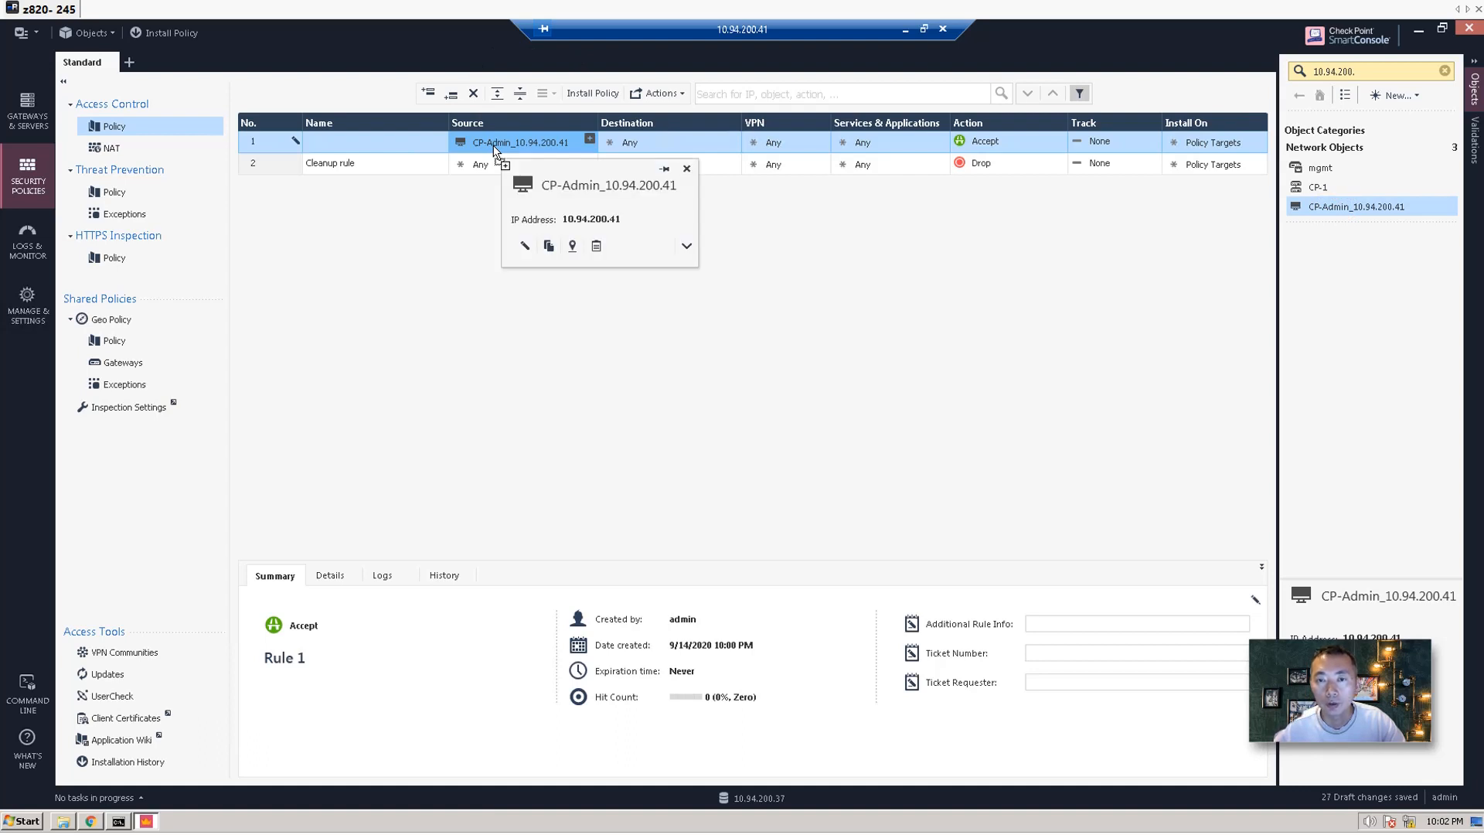
pyautogui.click(638, 139)
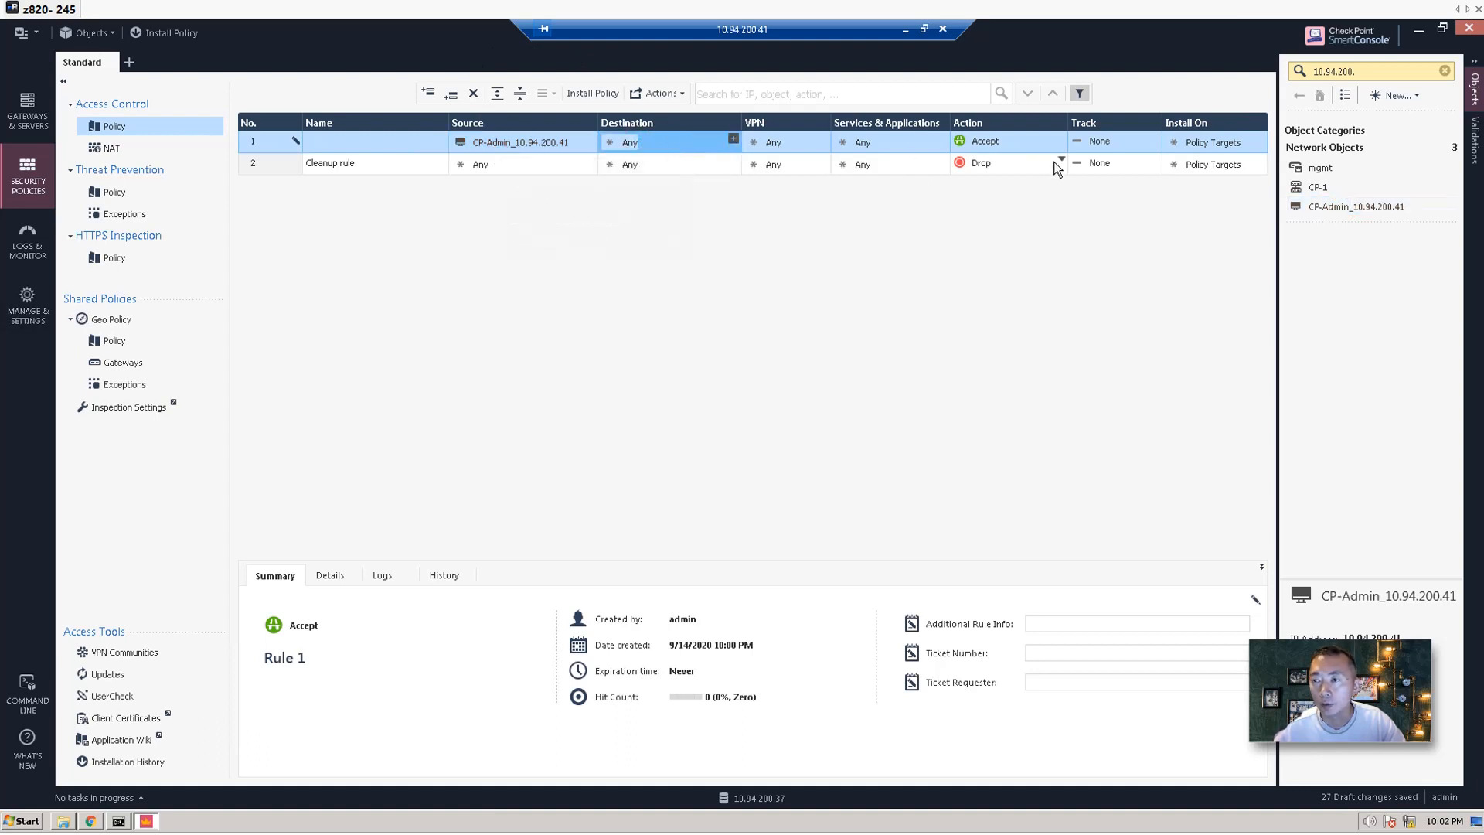
# Set rule 1's Track to Log and begin installing the policy.
pyautogui.click(1093, 147)
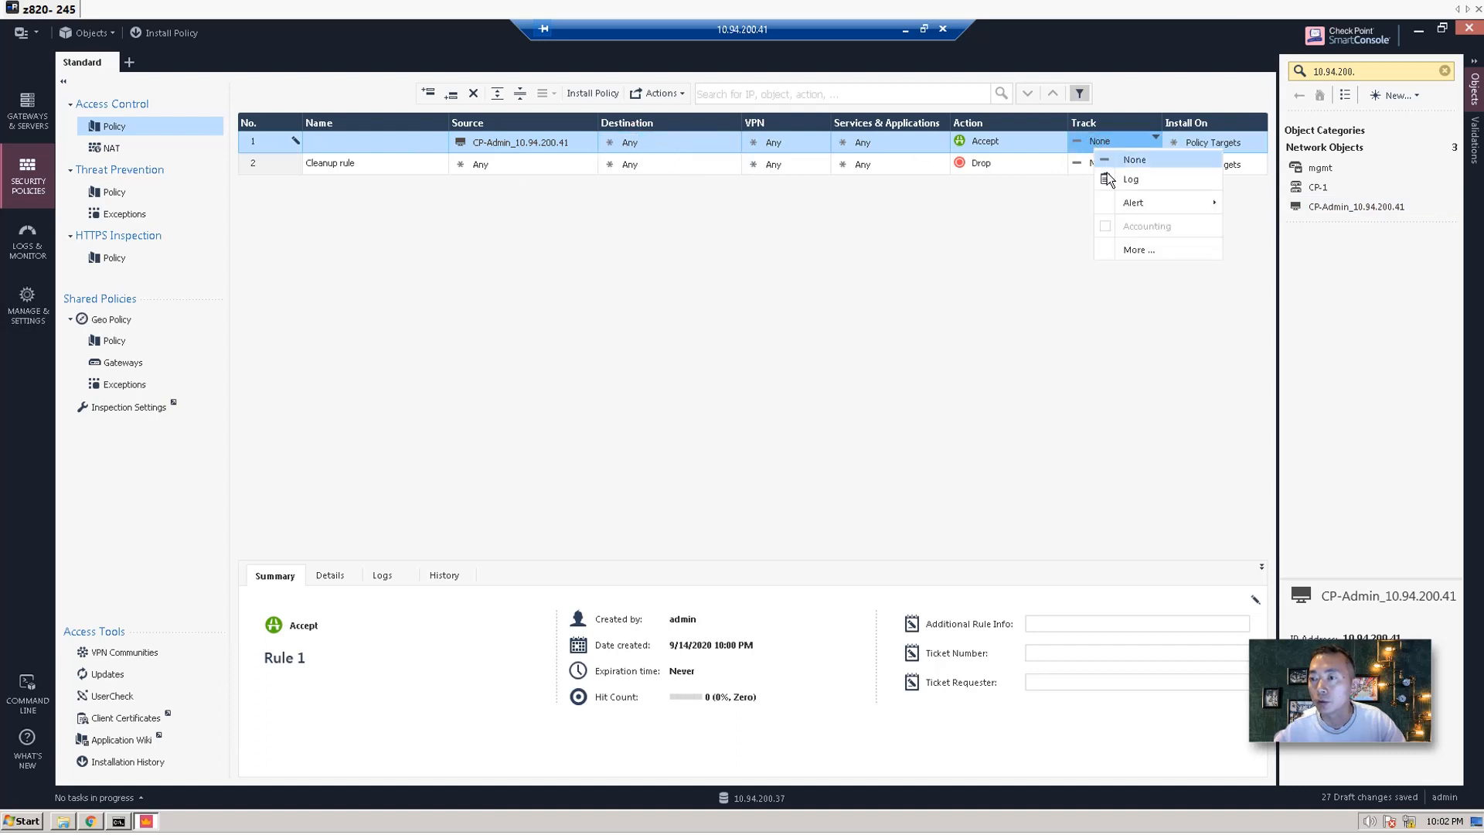
pyautogui.click(1107, 173)
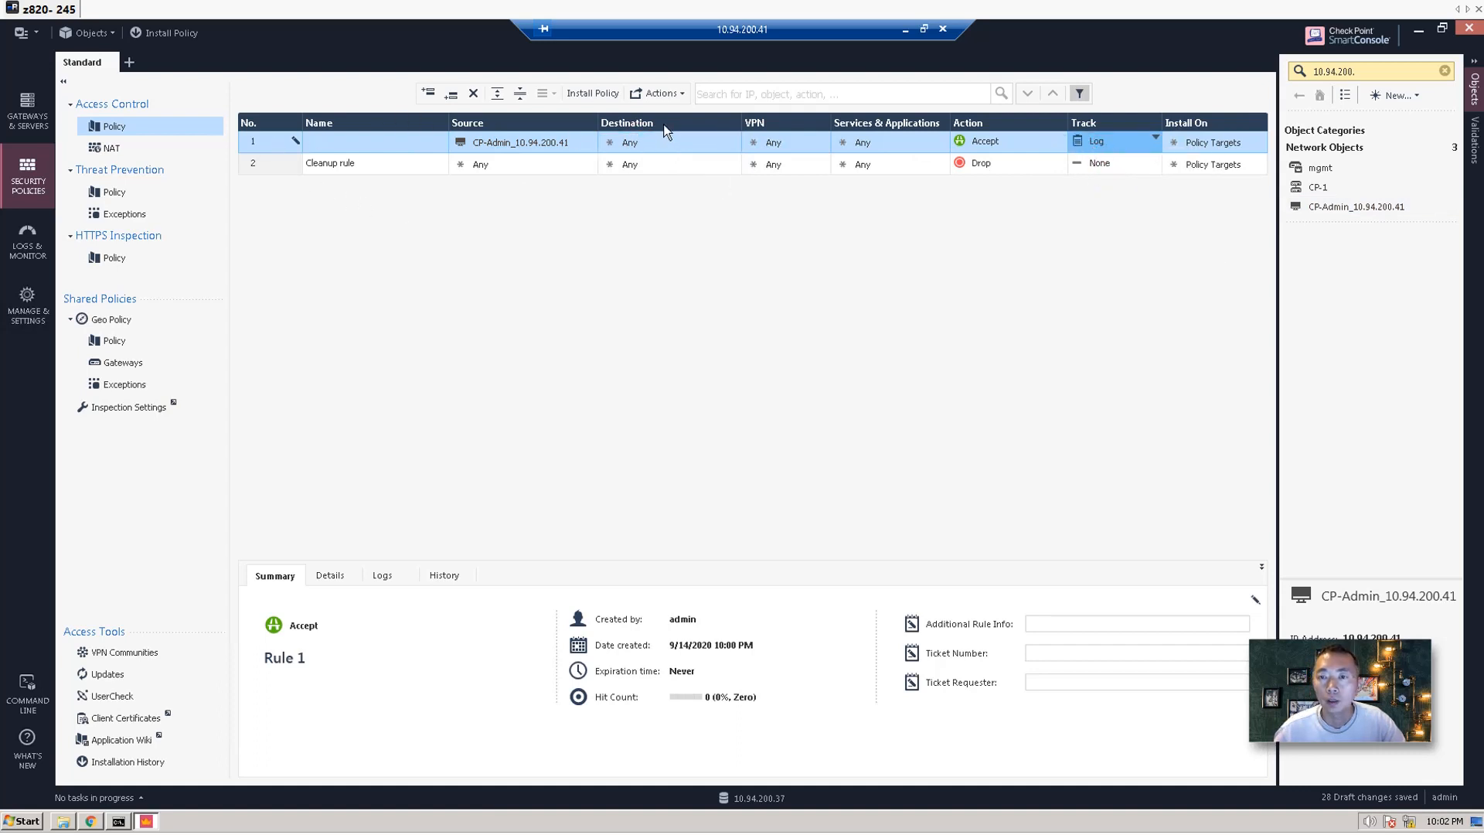
pyautogui.click(605, 87)
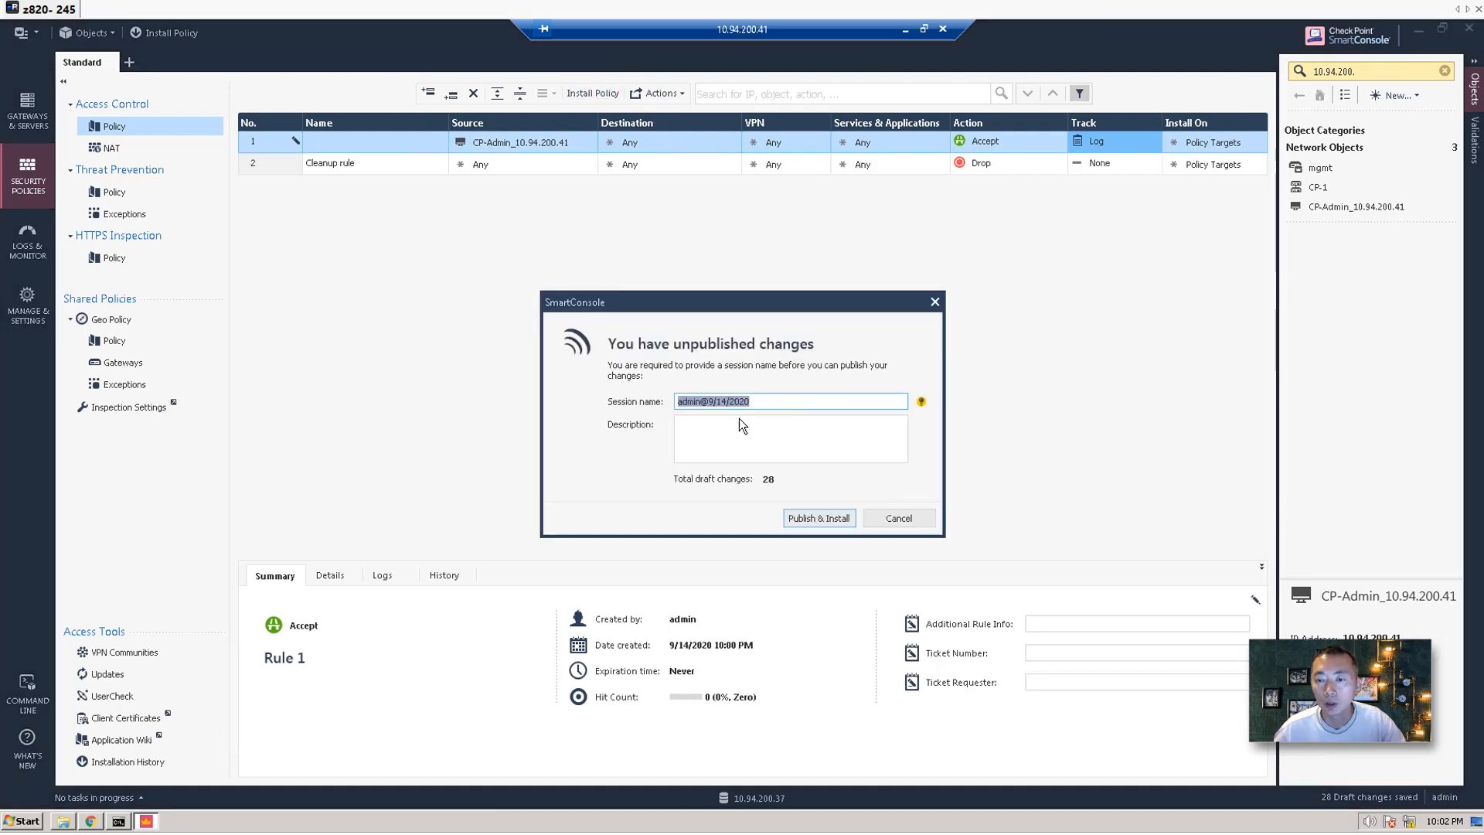
# Publish the session's changes and continue to policy installation.
pyautogui.click(815, 517)
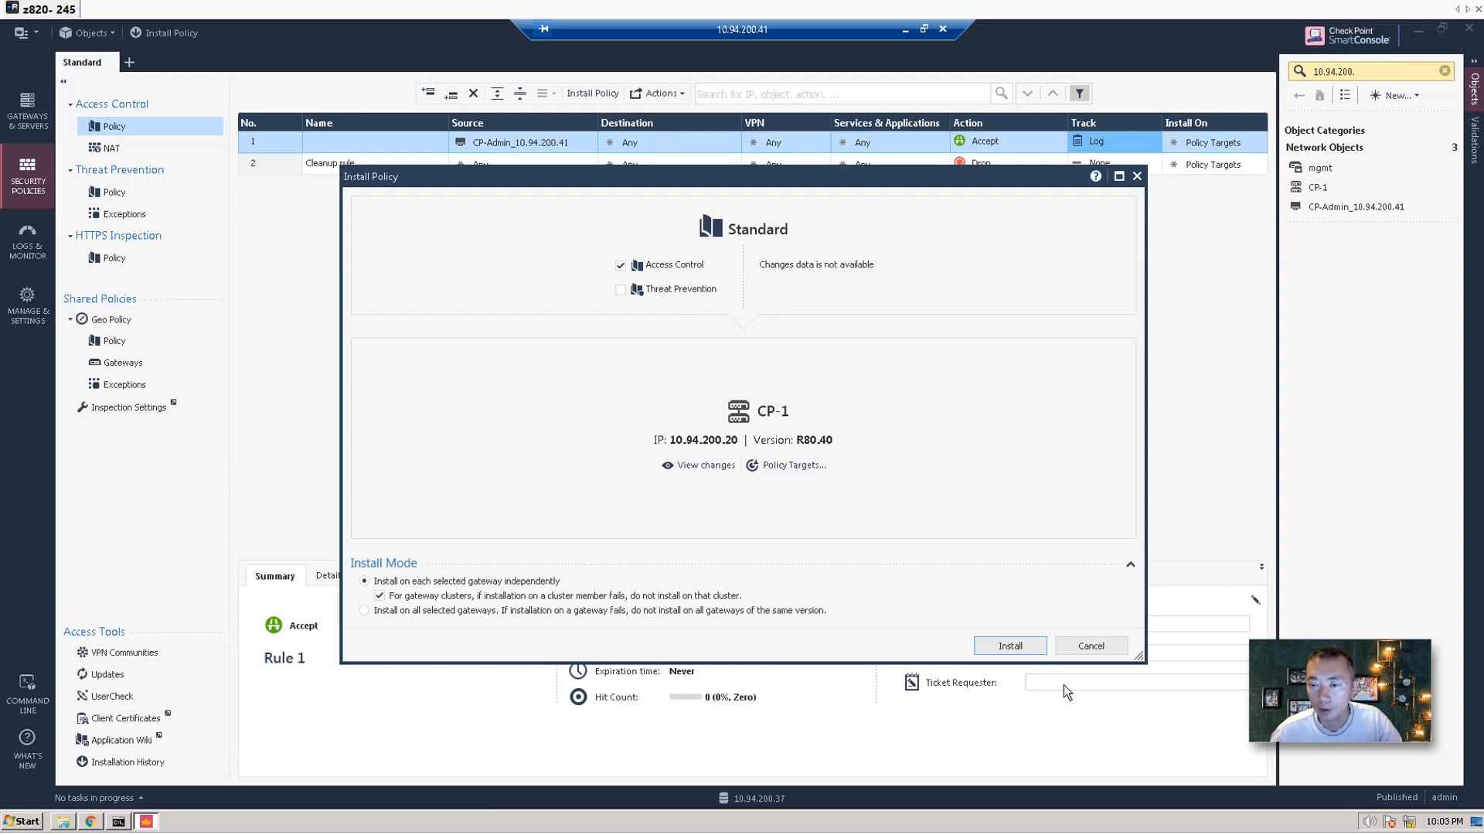
# Install the Standard policy on CP-1 and watch its progress in Recent Tasks.
pyautogui.click(1022, 646)
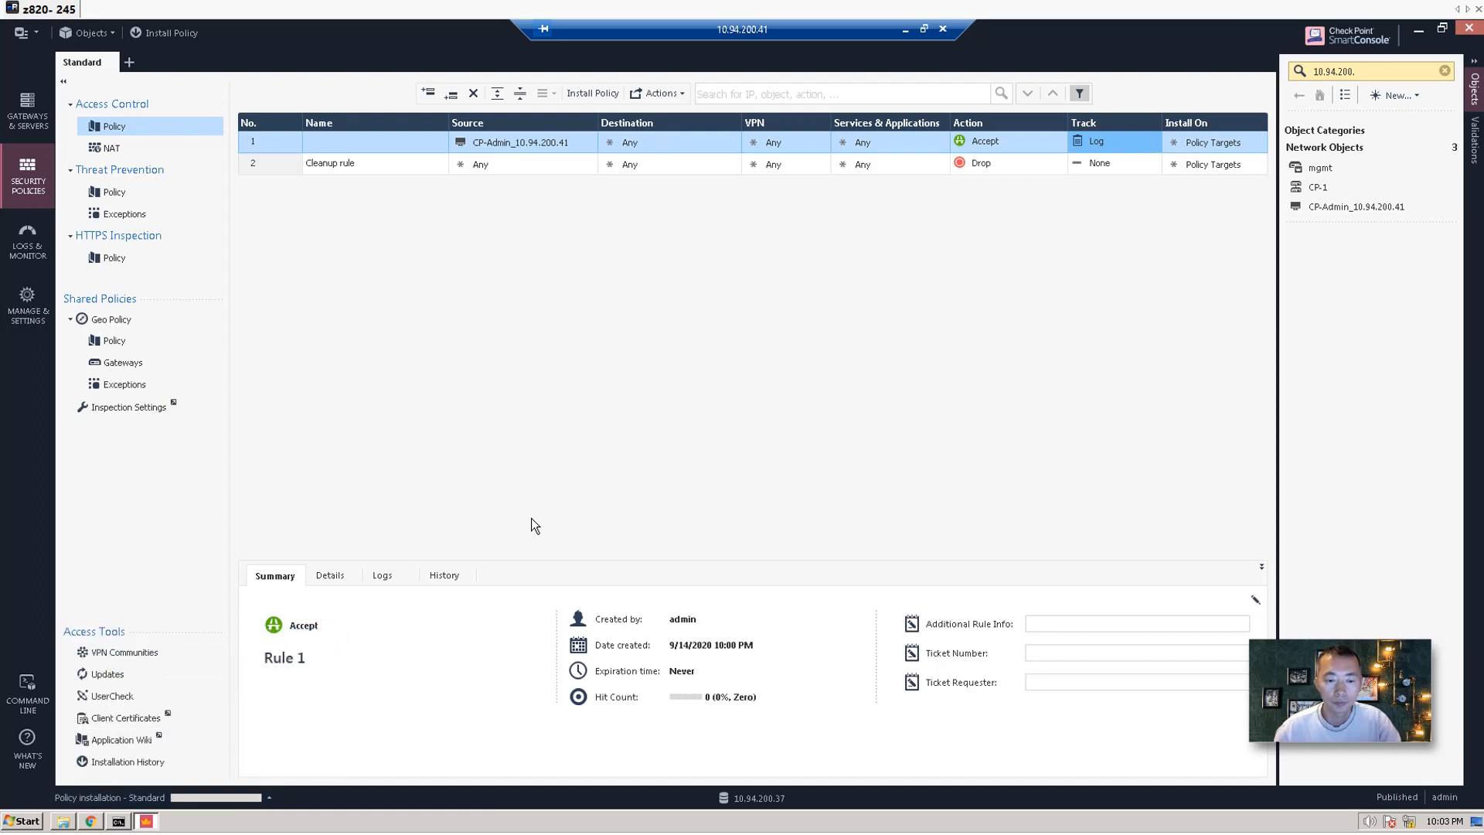
pyautogui.moveTo(164, 800)
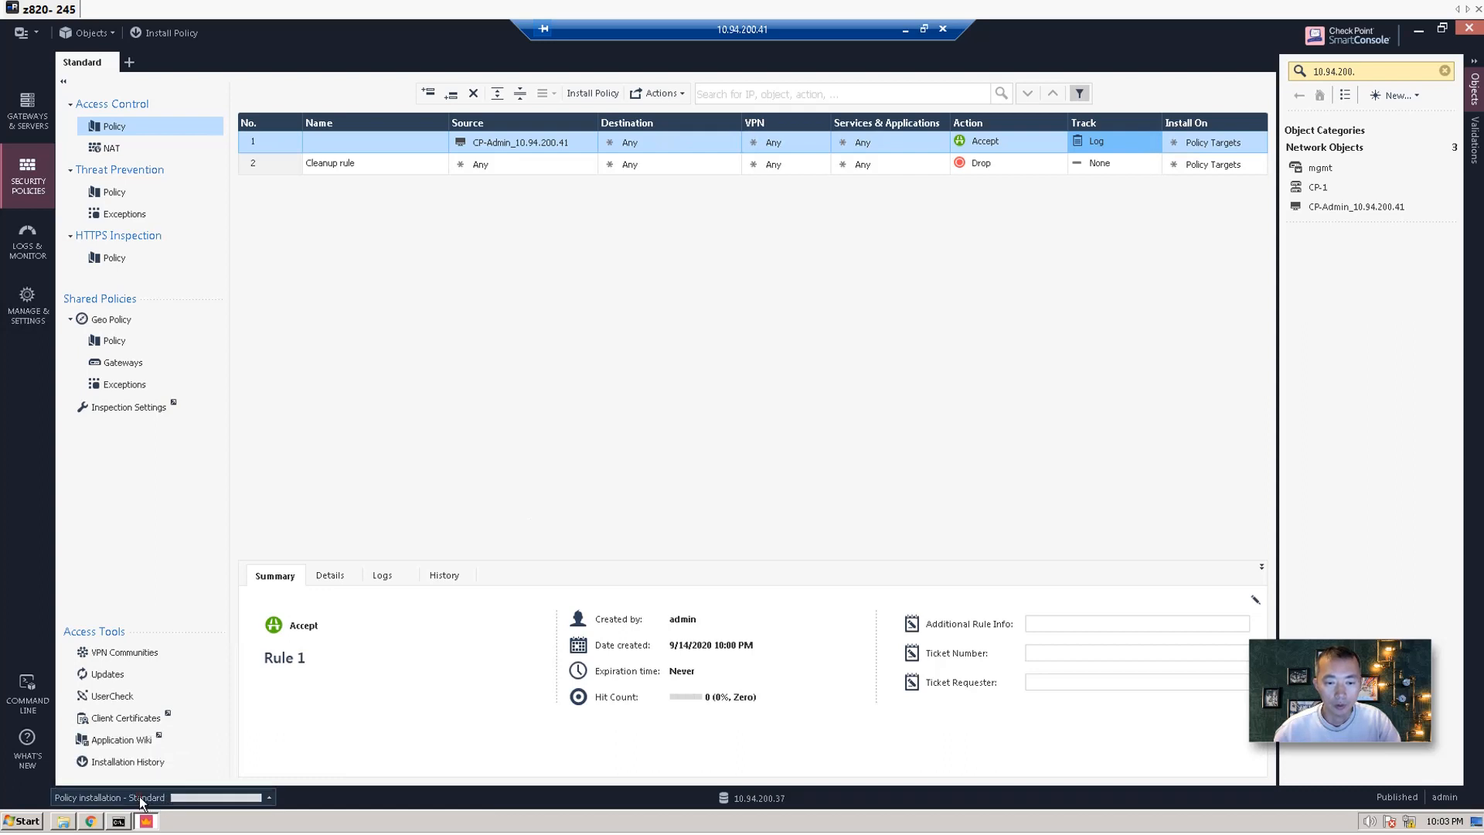
pyautogui.click(142, 800)
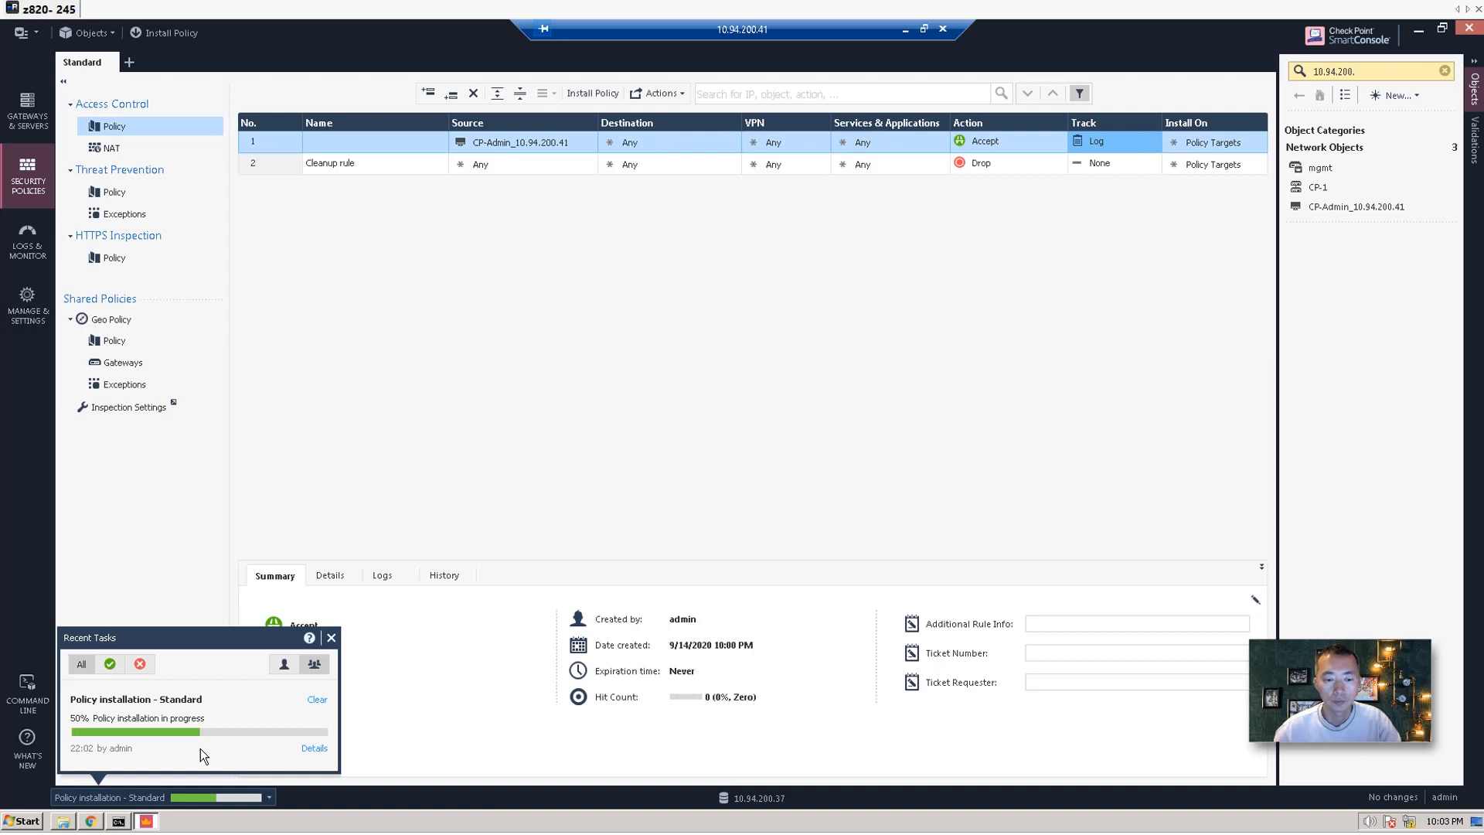
# Start a continuous ping to 8.8.8.8 with 'ping 8.8.8.8 -t' in Command Prompt.
pyautogui.click(118, 821)
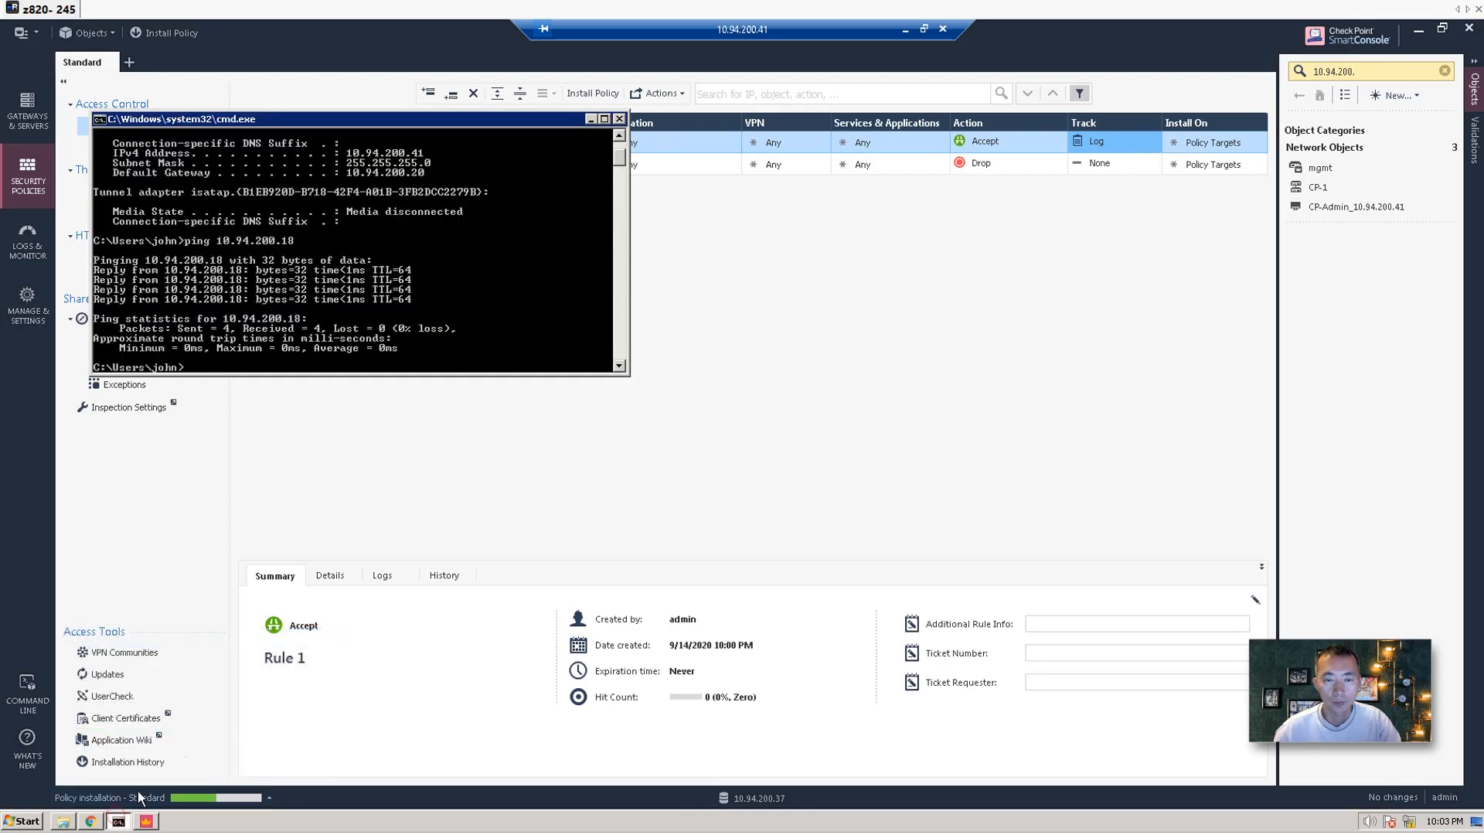
pyautogui.write('pi')
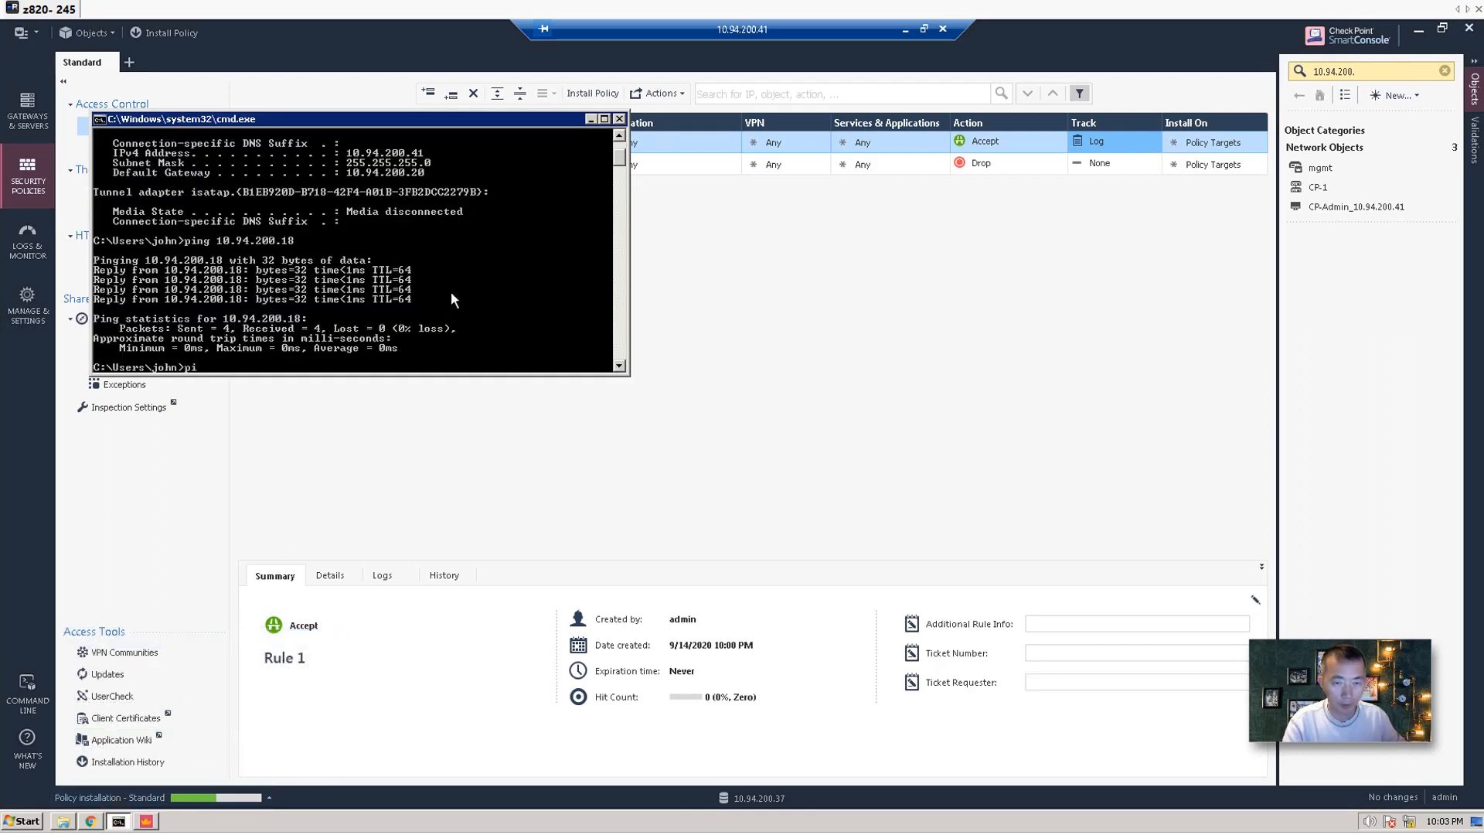
pyautogui.write('ng 8.8.8.8')
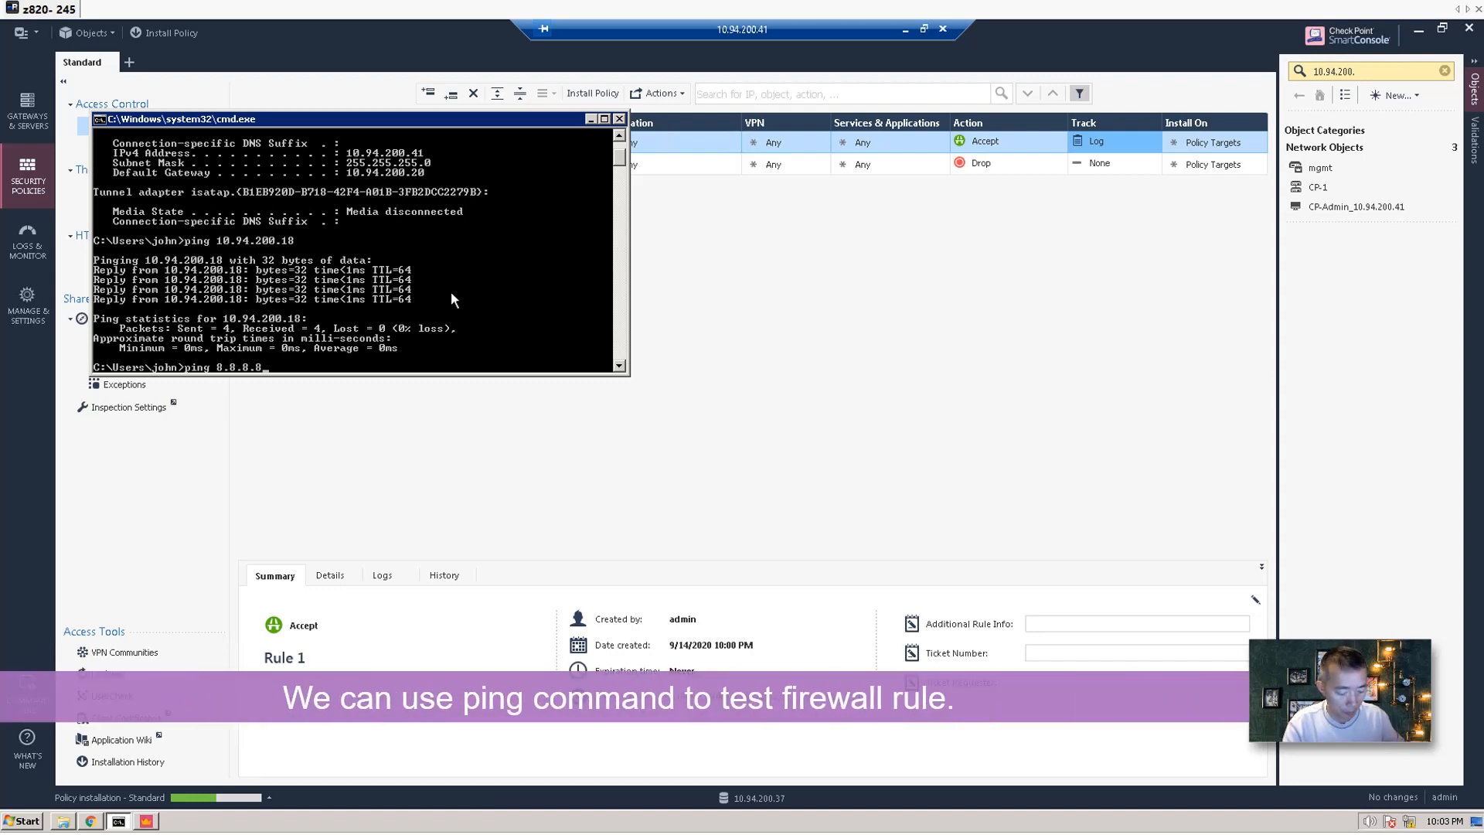
pyautogui.write(' -t')
pyautogui.press('Return')
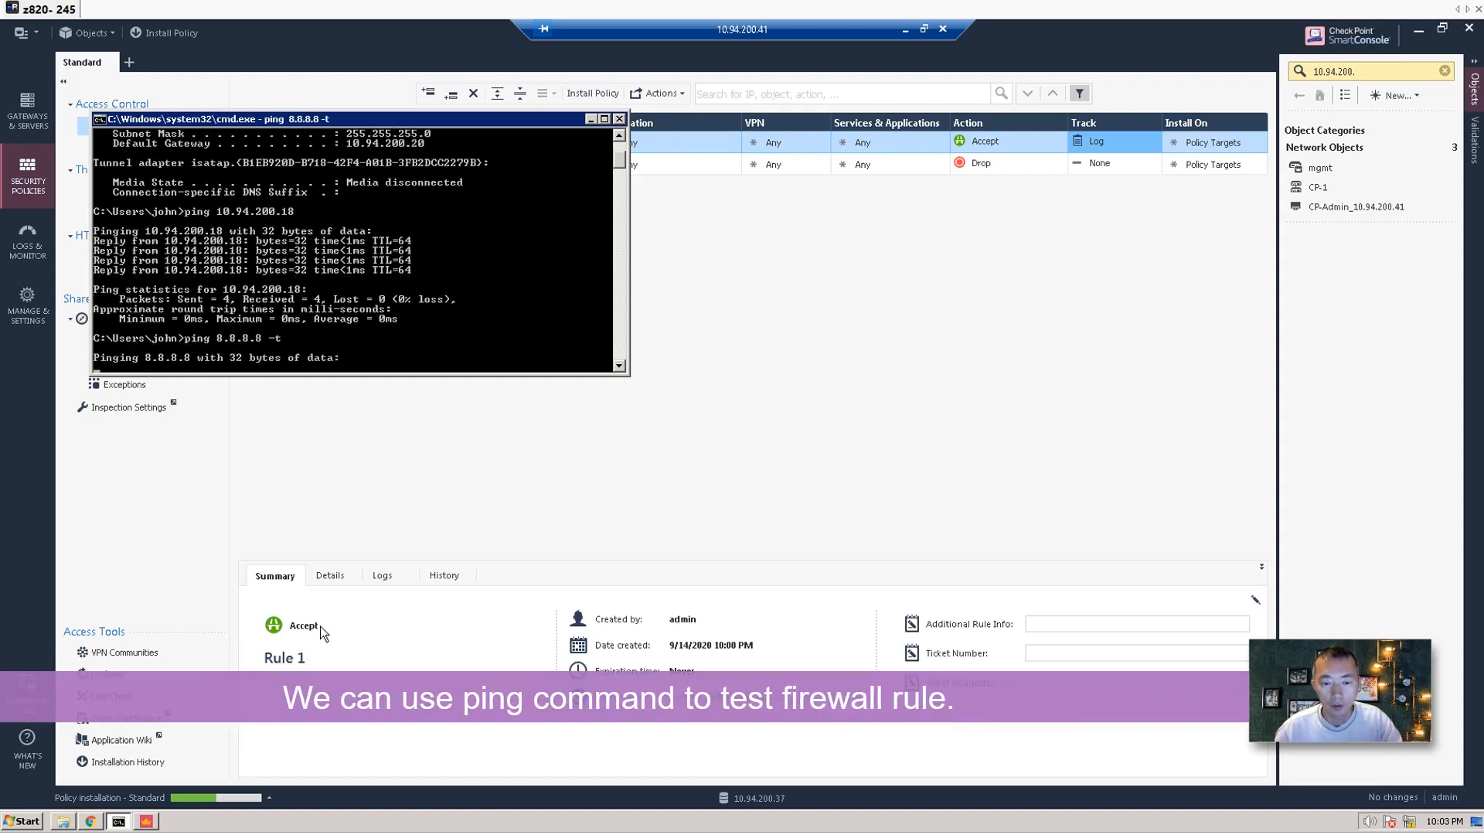
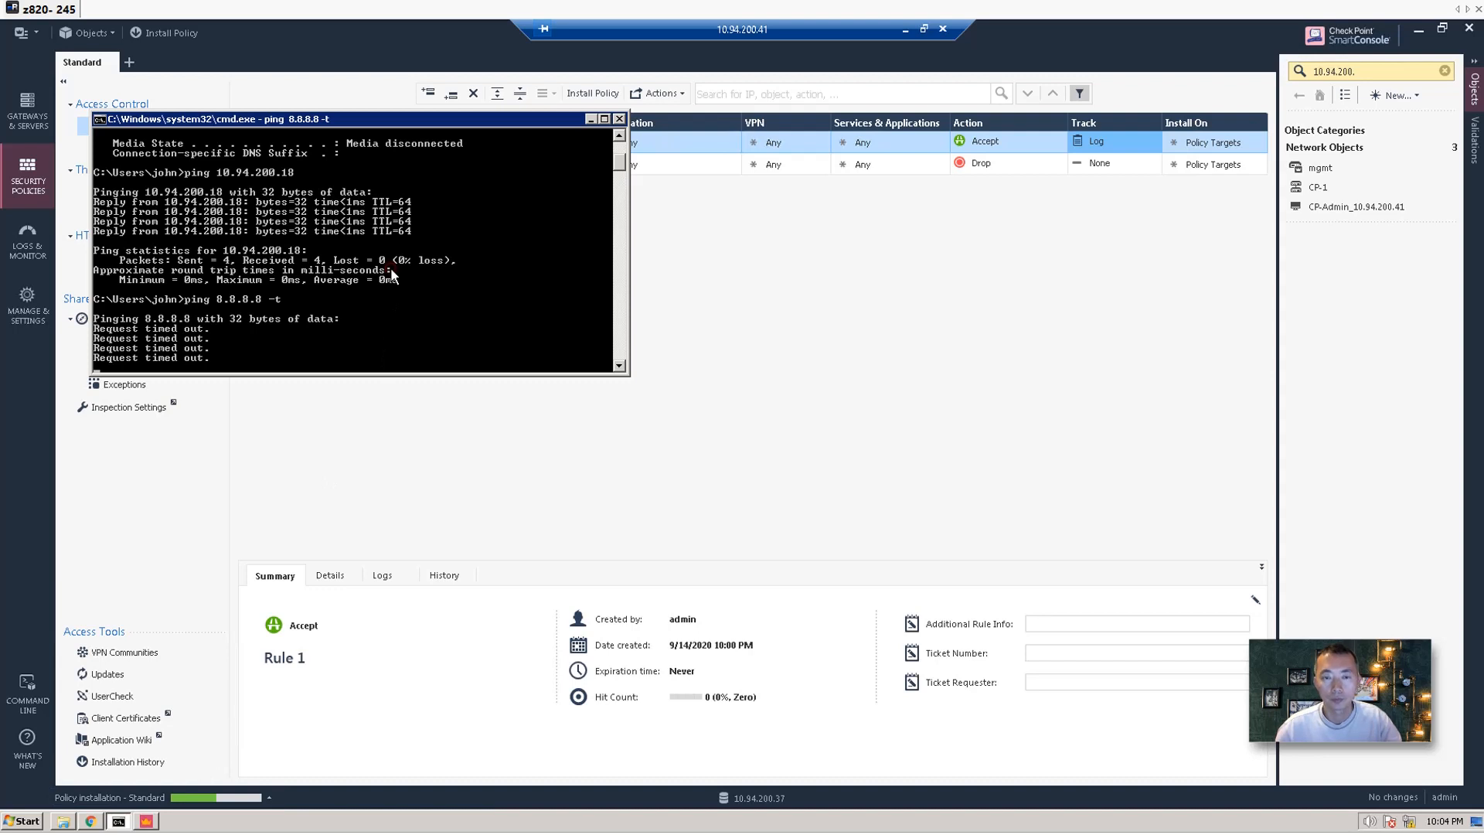
# Stop the 8.8.8.8 ping and start a continuous 'ping 192.168.2.1 -t', then return to SmartConsole.
pyautogui.hotkey('ctrl', 'c')
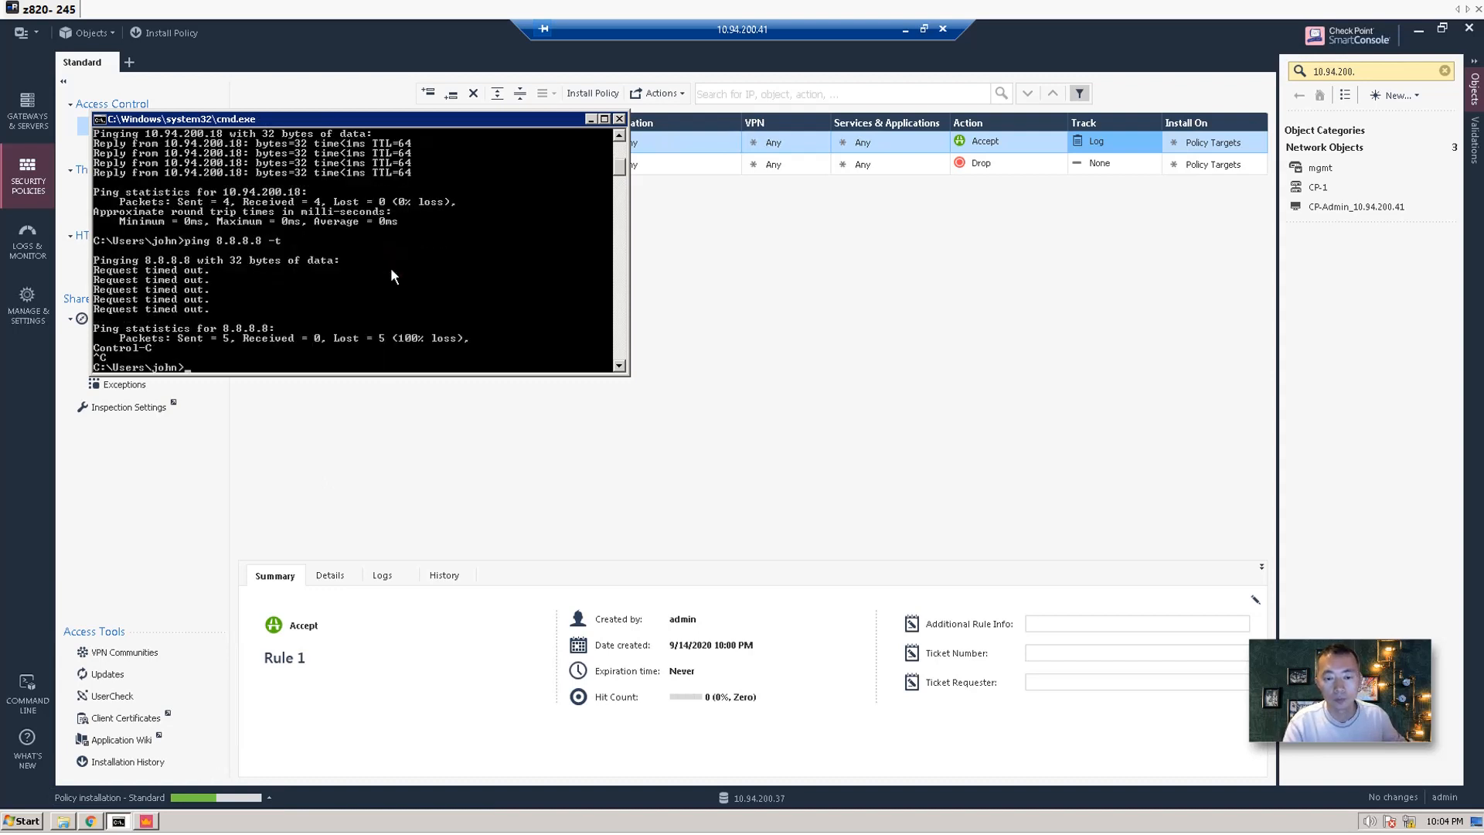
pyautogui.write('ping 192.1')
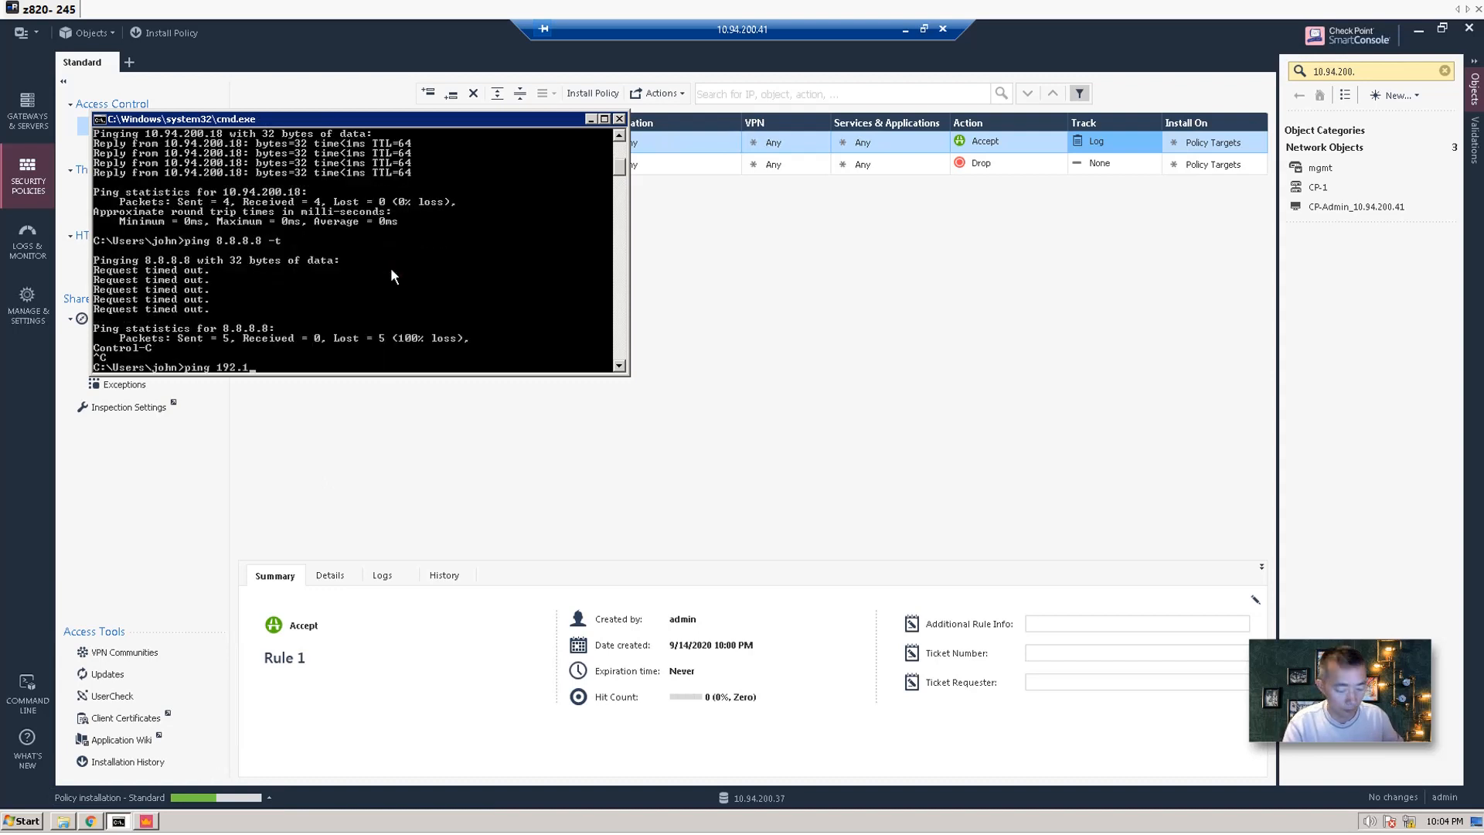
pyautogui.write('68.2.1')
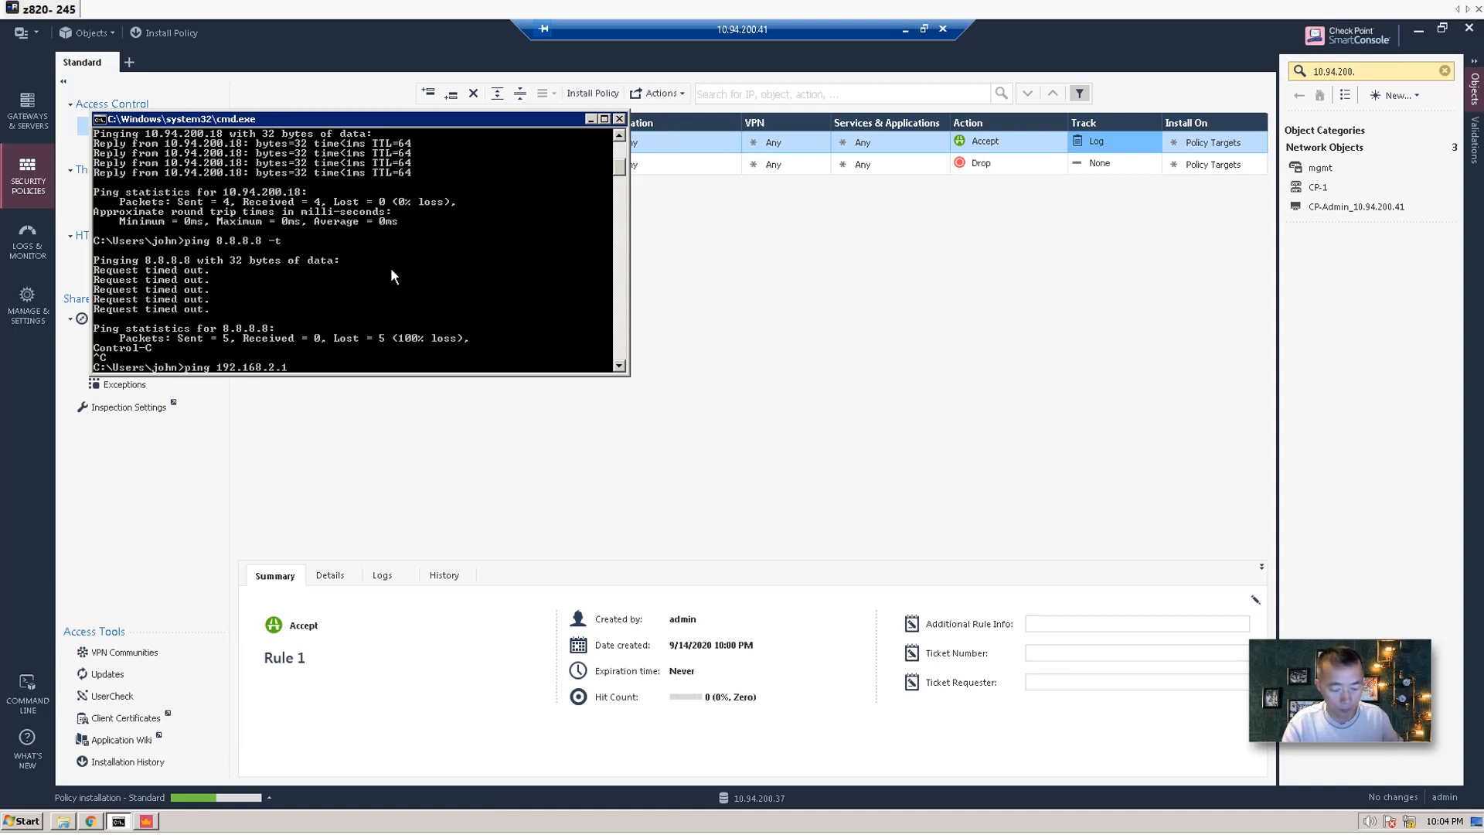
pyautogui.write(' -t')
pyautogui.press('Return')
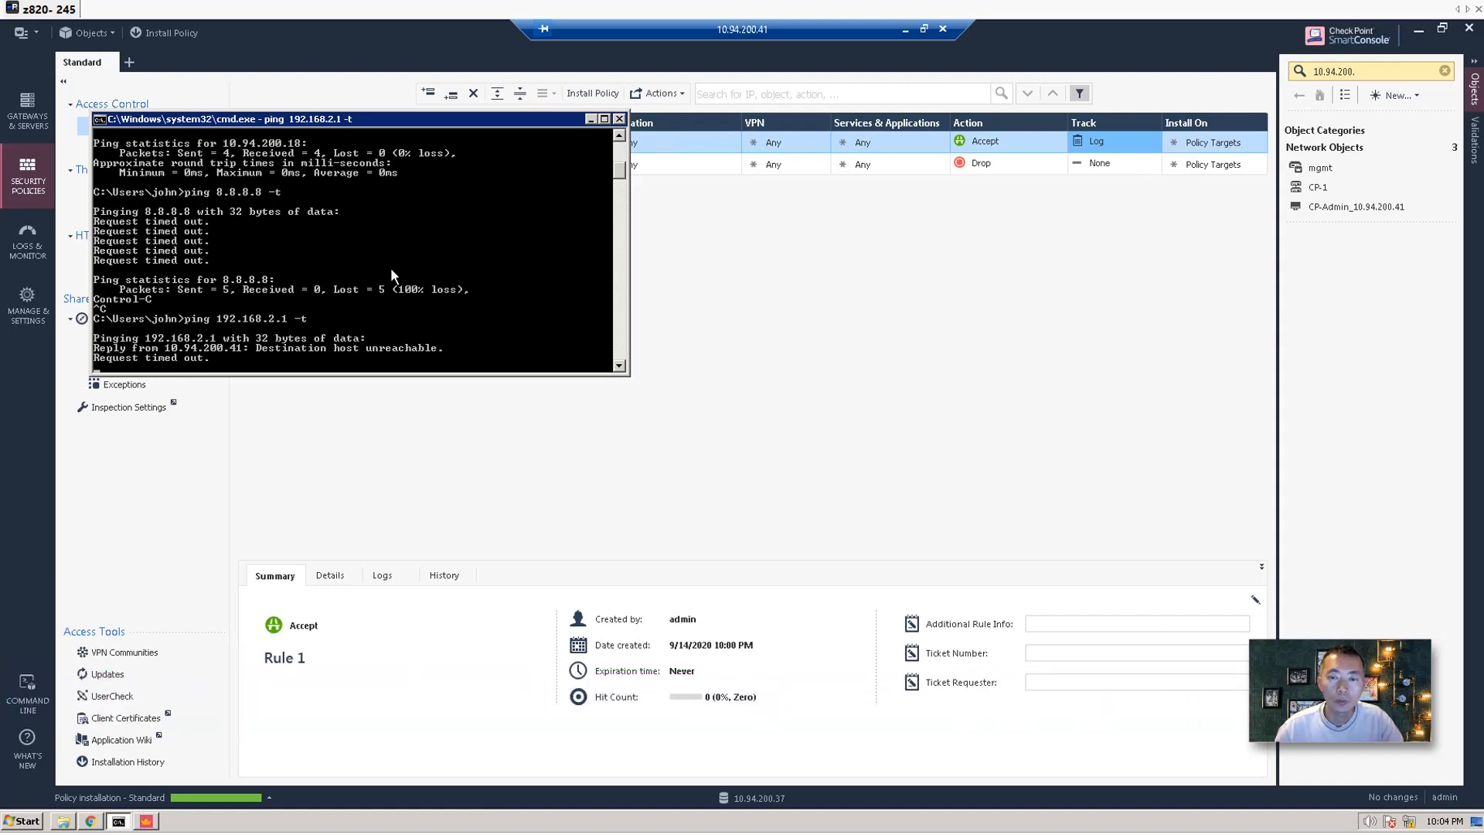
pyautogui.click(685, 277)
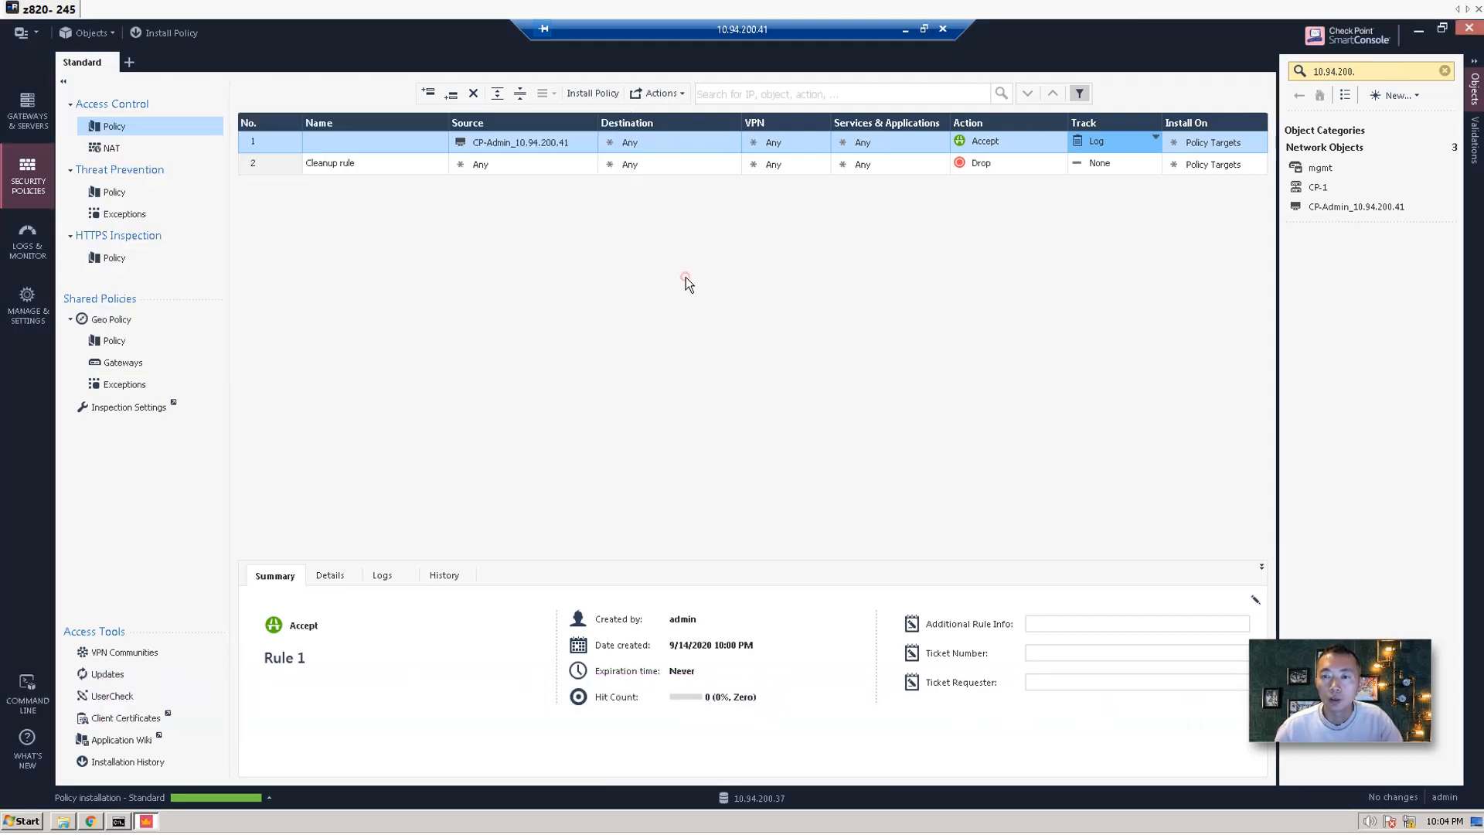
# Review the NAT rulebase's two automatic Network Hide rules, check the pings, and select cluster CP-1.
pyautogui.click(172, 152)
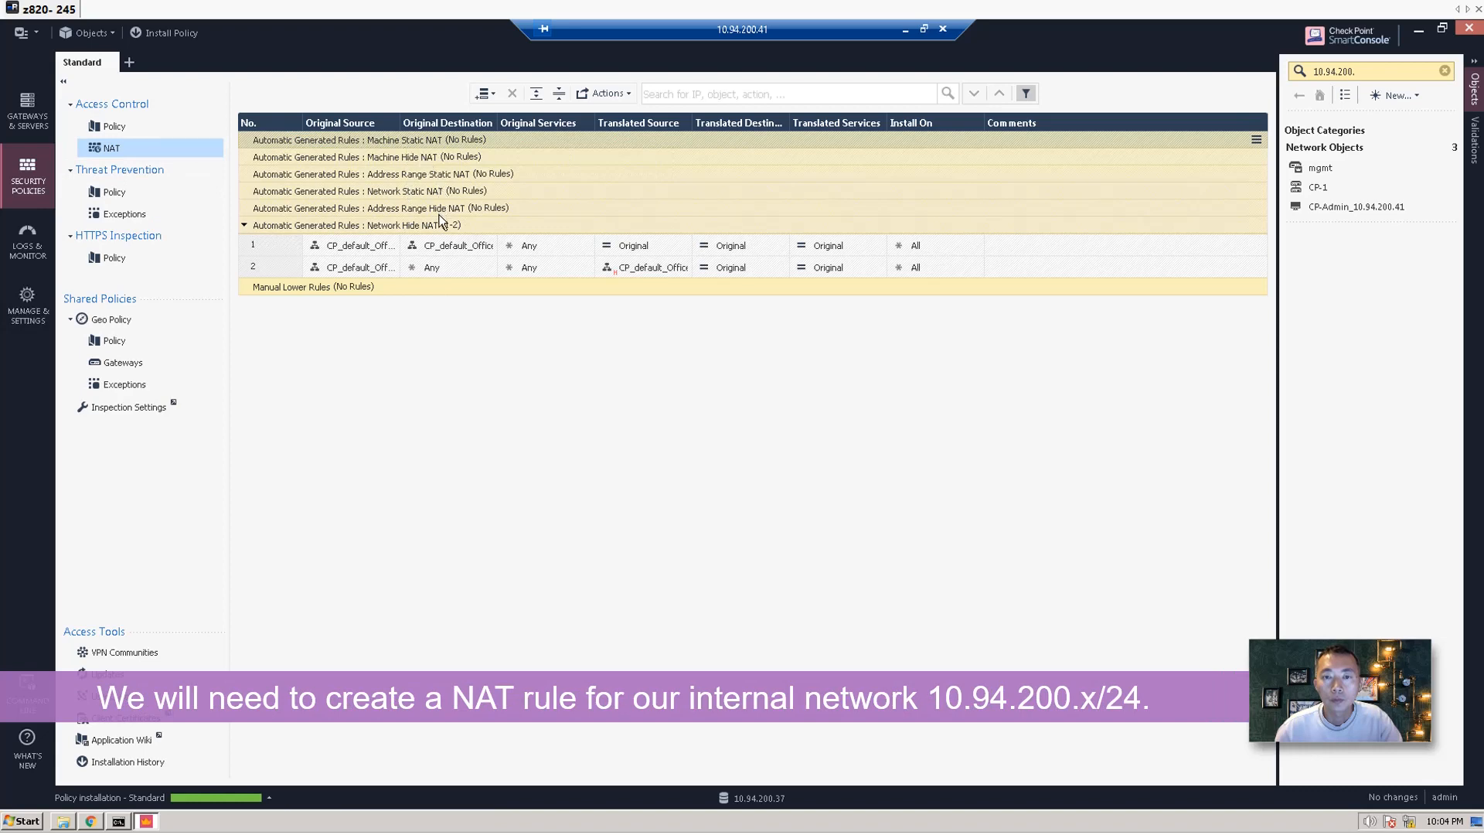
pyautogui.click(394, 192)
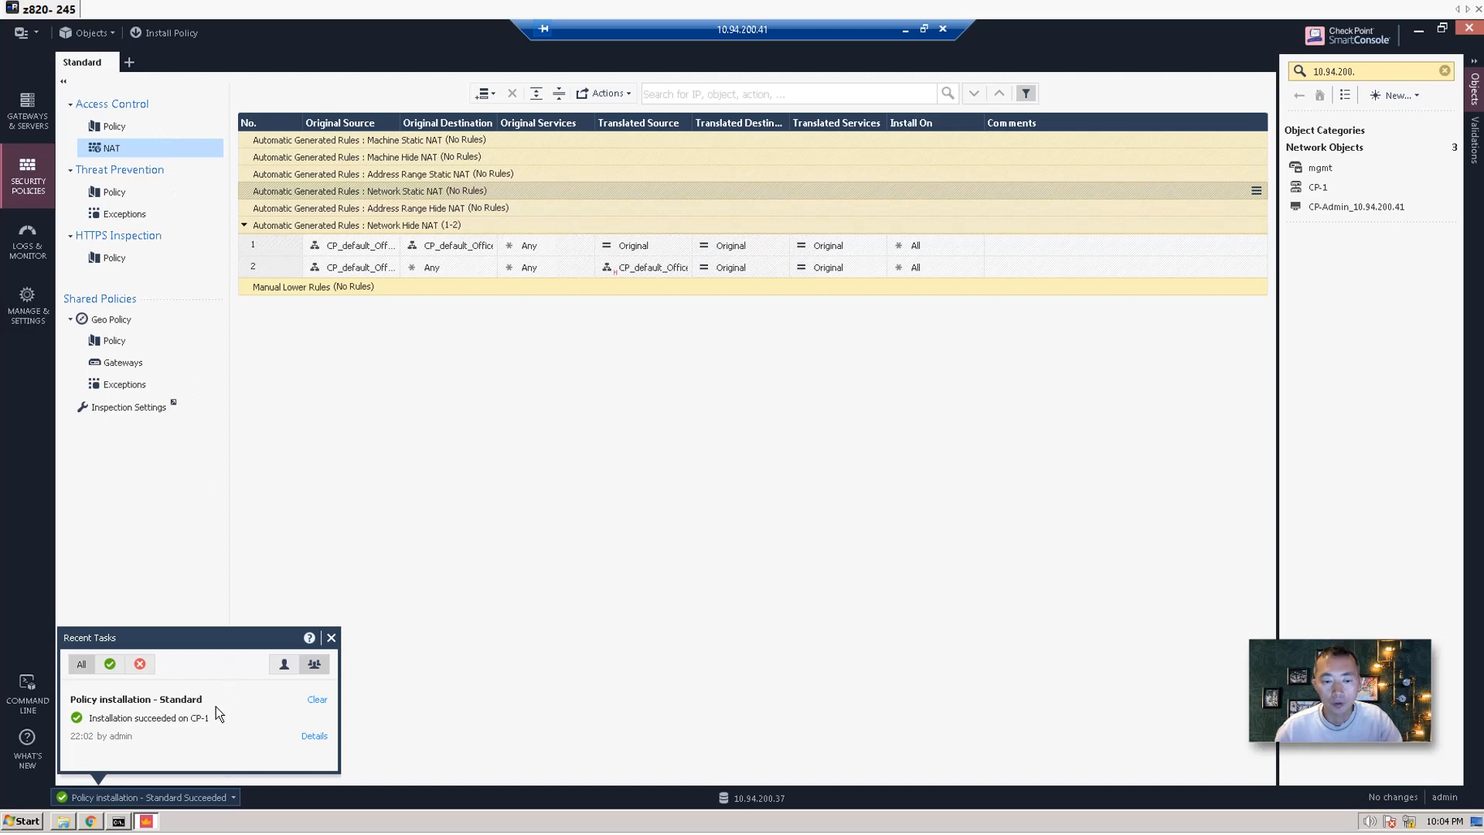
pyautogui.click(256, 419)
pyautogui.click(120, 824)
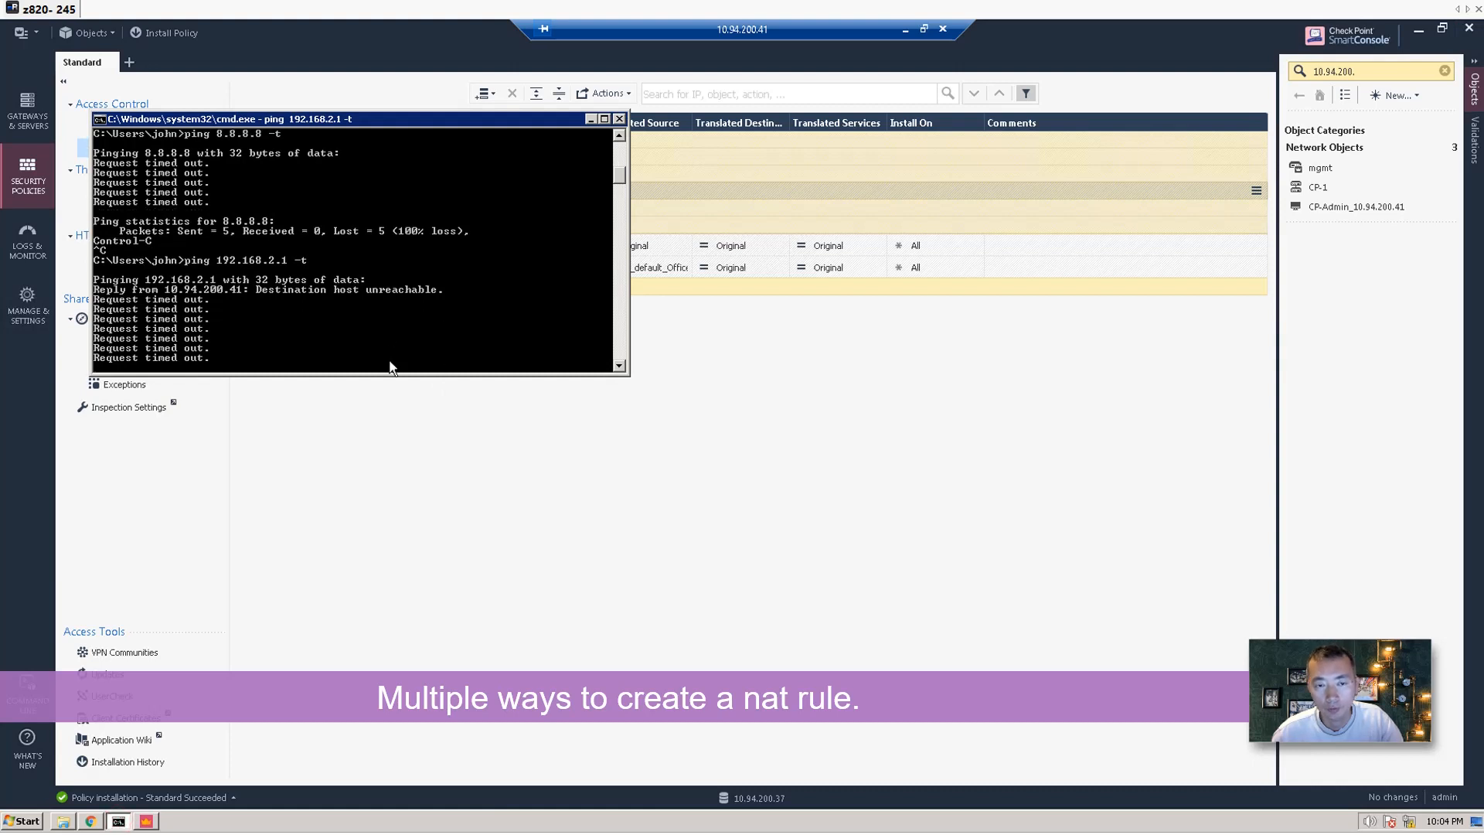
pyautogui.click(425, 432)
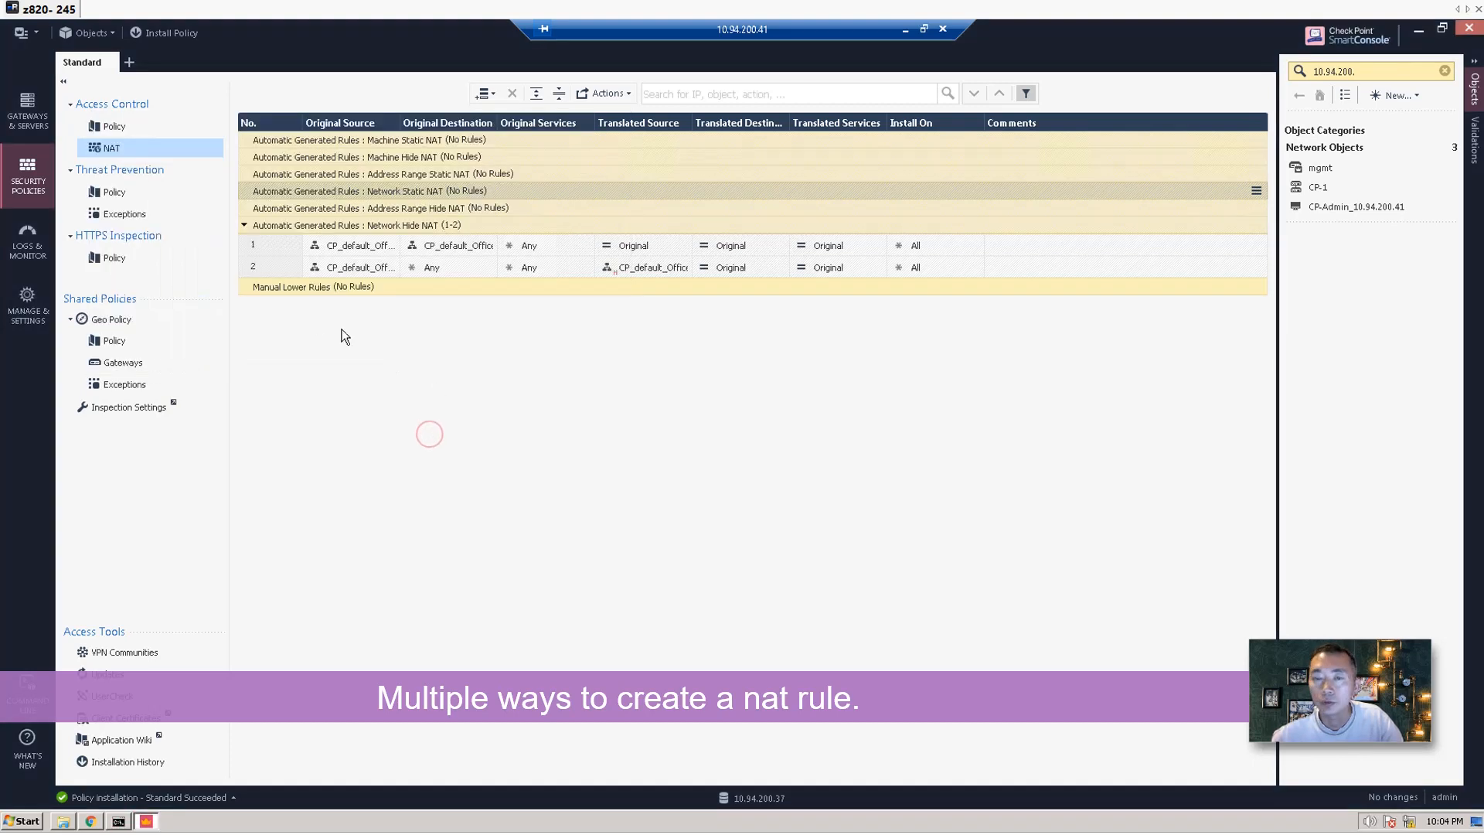
pyautogui.click(1317, 187)
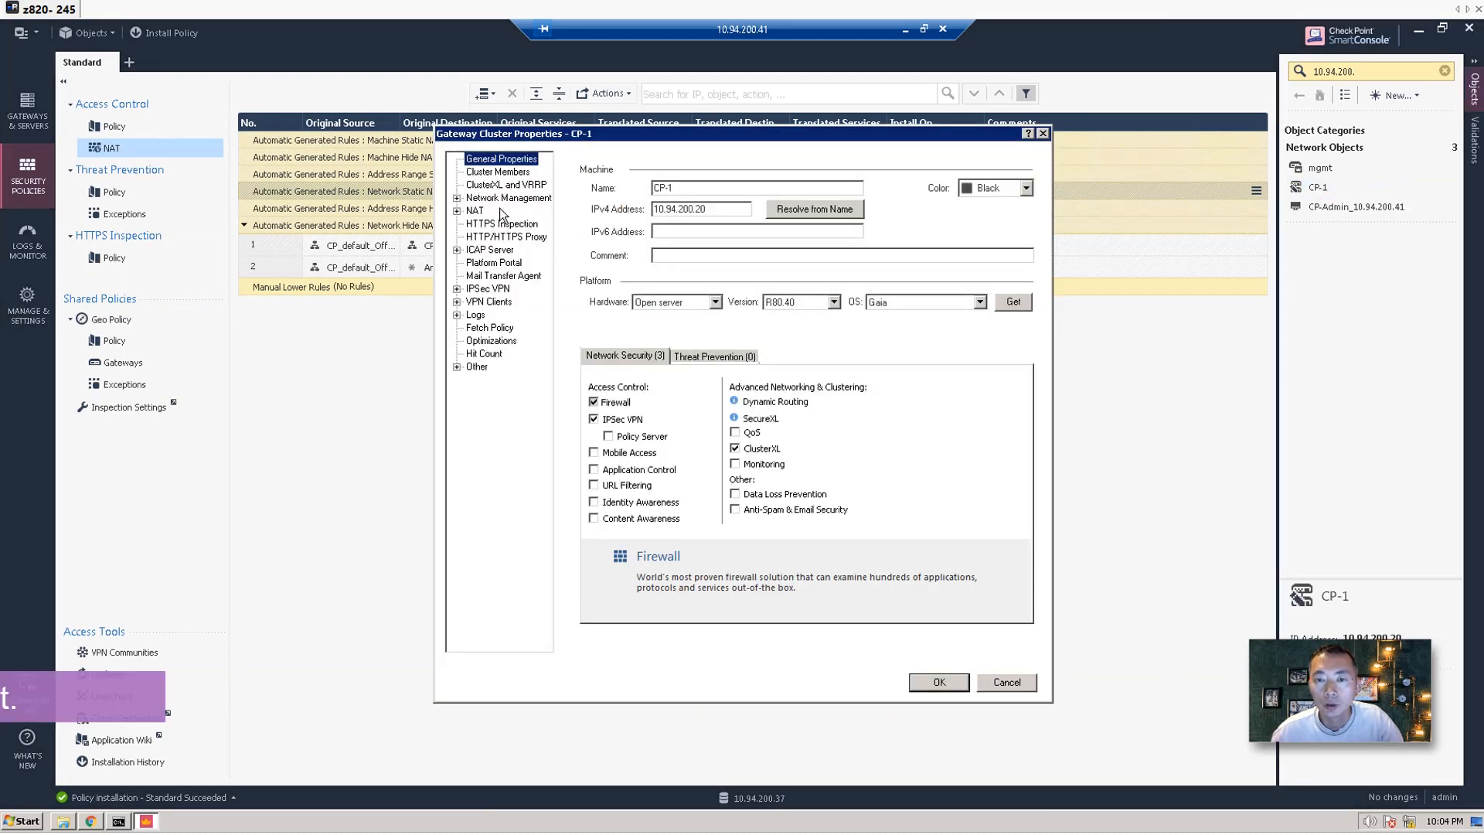
# Enable 'Hide internal networks behind the Gateway's external IP' on cluster CP-1 and confirm.
pyautogui.click(476, 210)
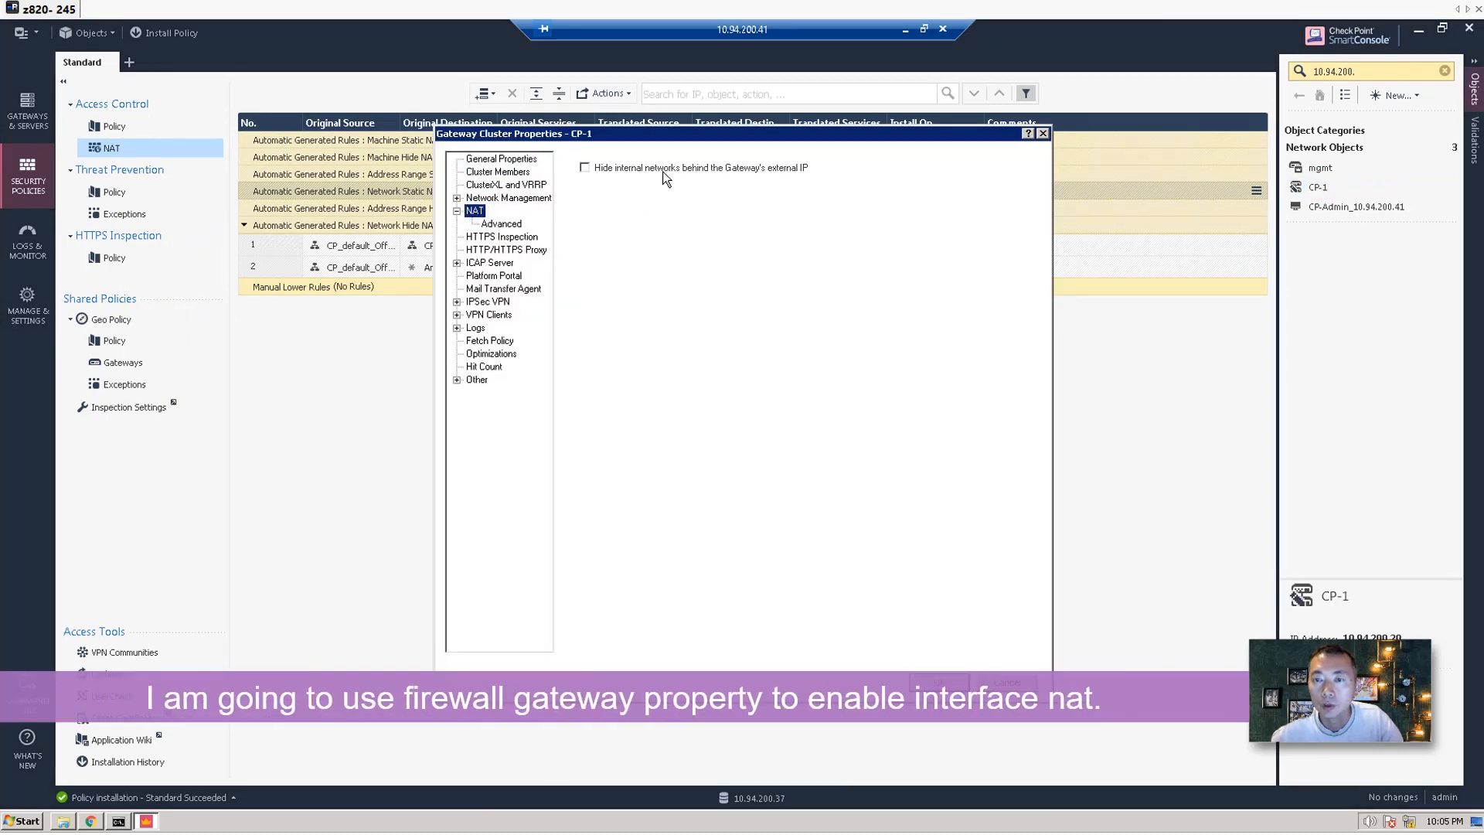
pyautogui.click(620, 166)
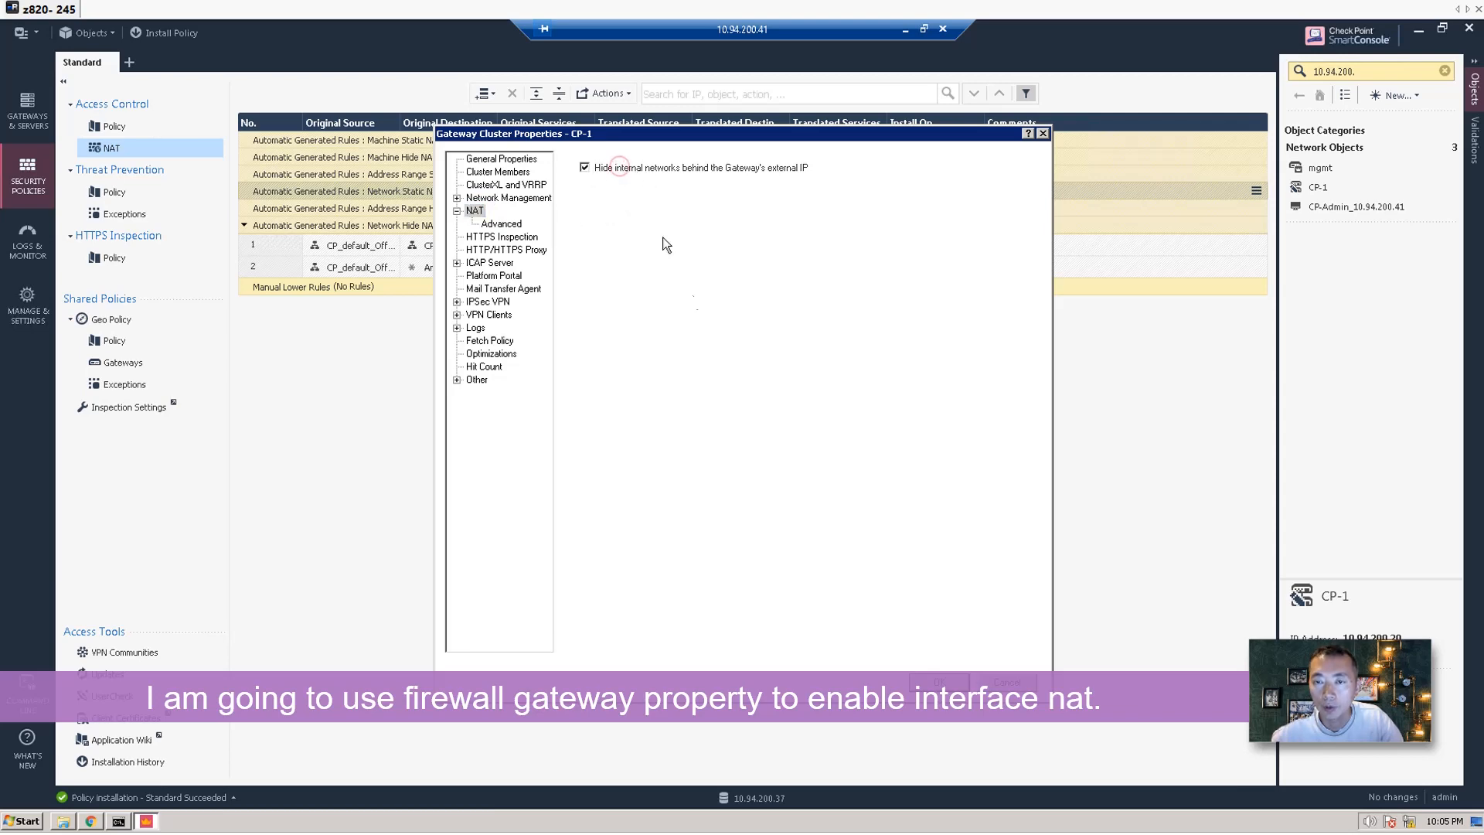
pyautogui.click(941, 685)
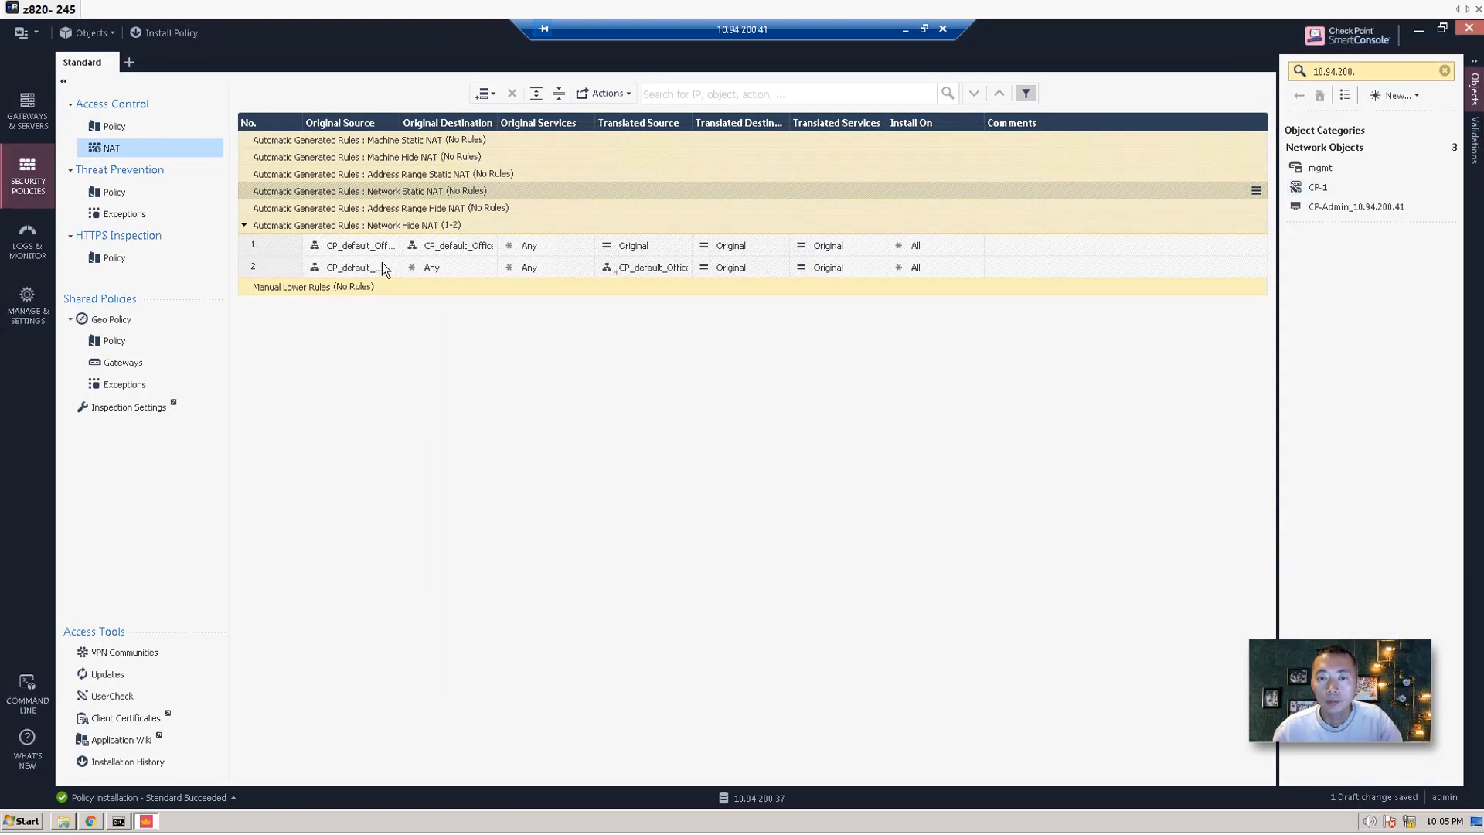
# Publish the CP-1 NAT change, install the Standard policy on CP-1, and go to Logs & Monitor.
pyautogui.click(652, 273)
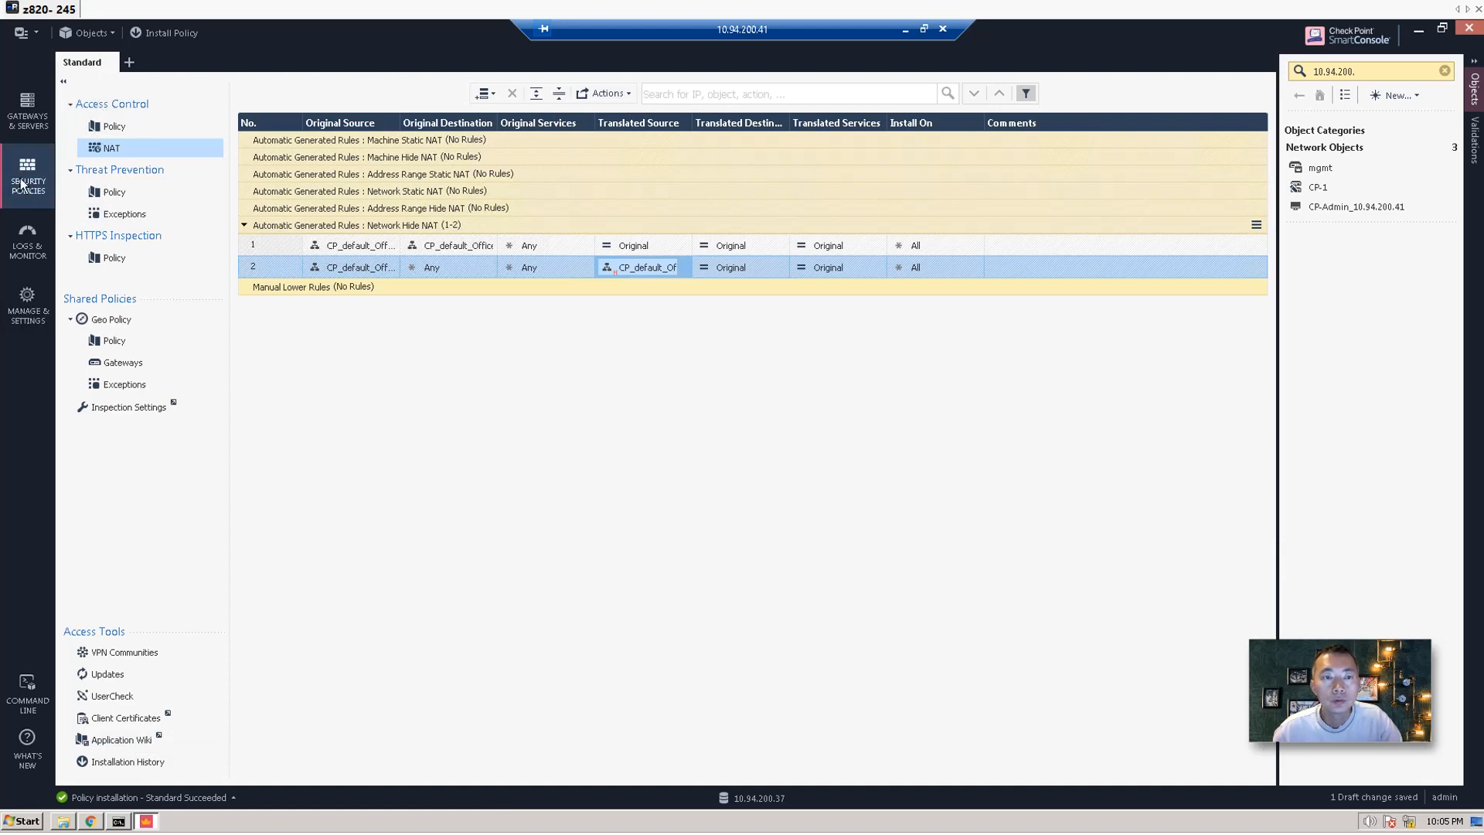
pyautogui.click(123, 130)
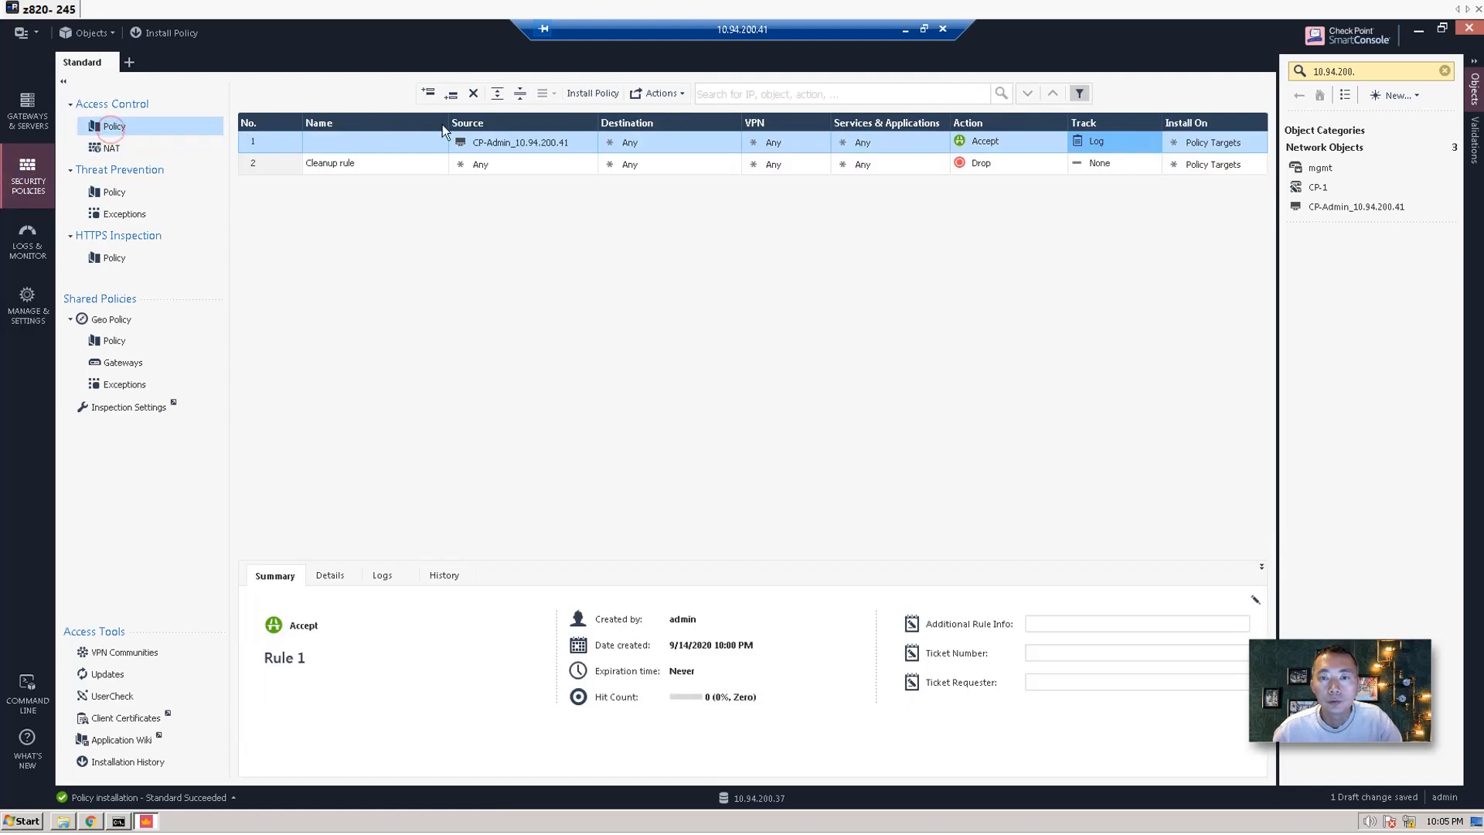
pyautogui.click(592, 93)
pyautogui.click(813, 518)
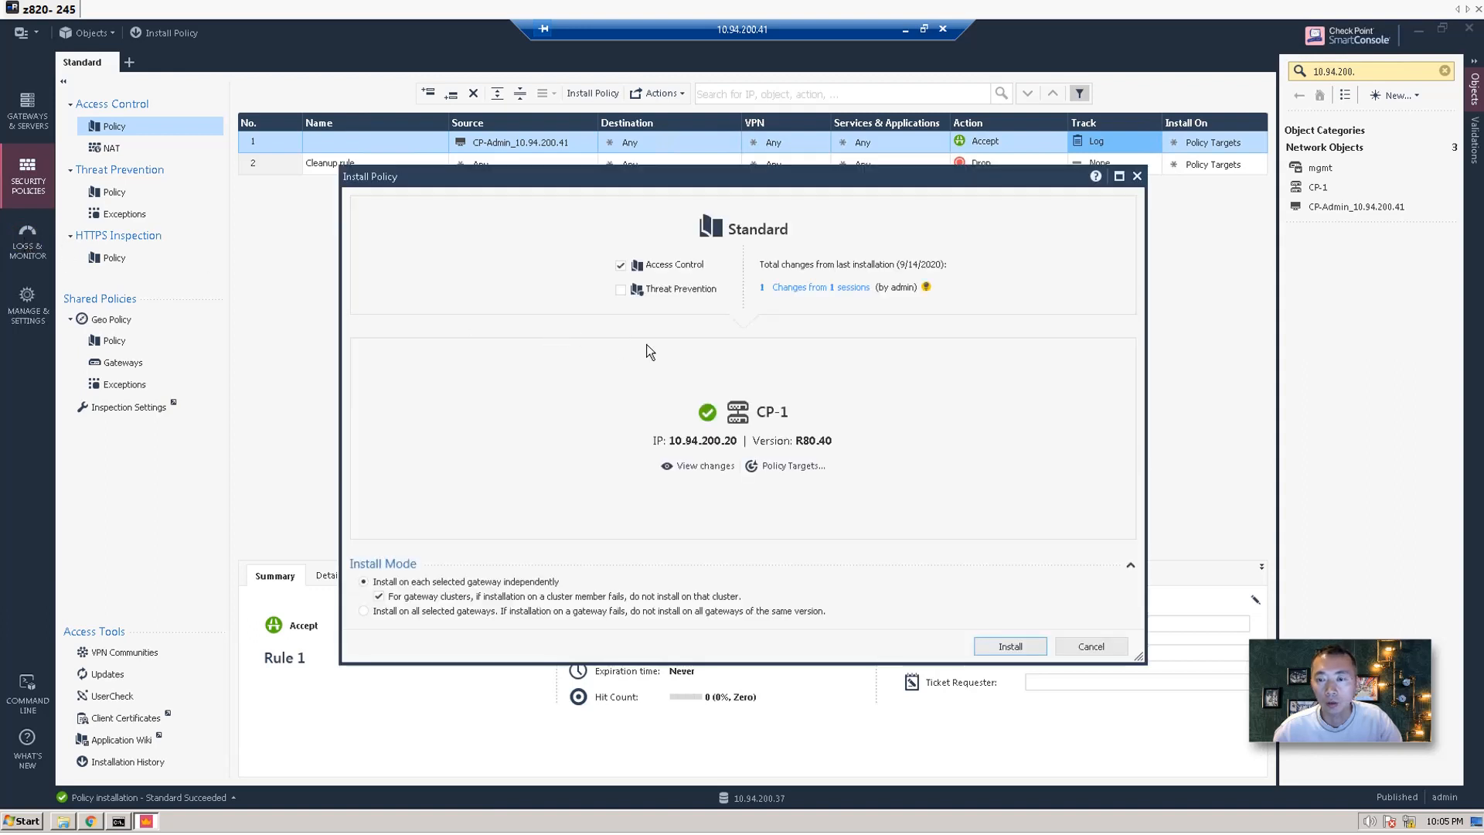
pyautogui.click(1004, 646)
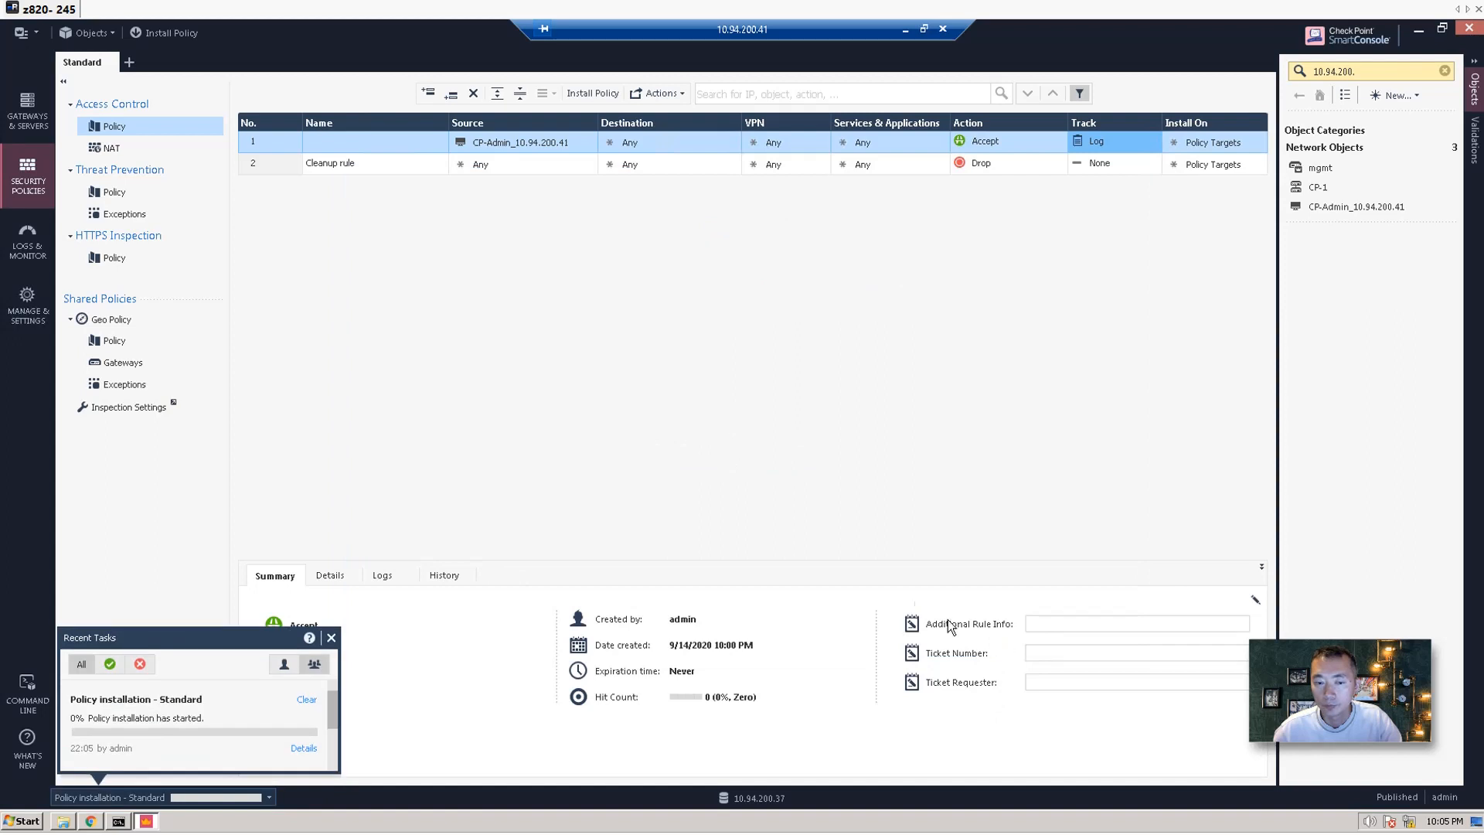
pyautogui.click(29, 240)
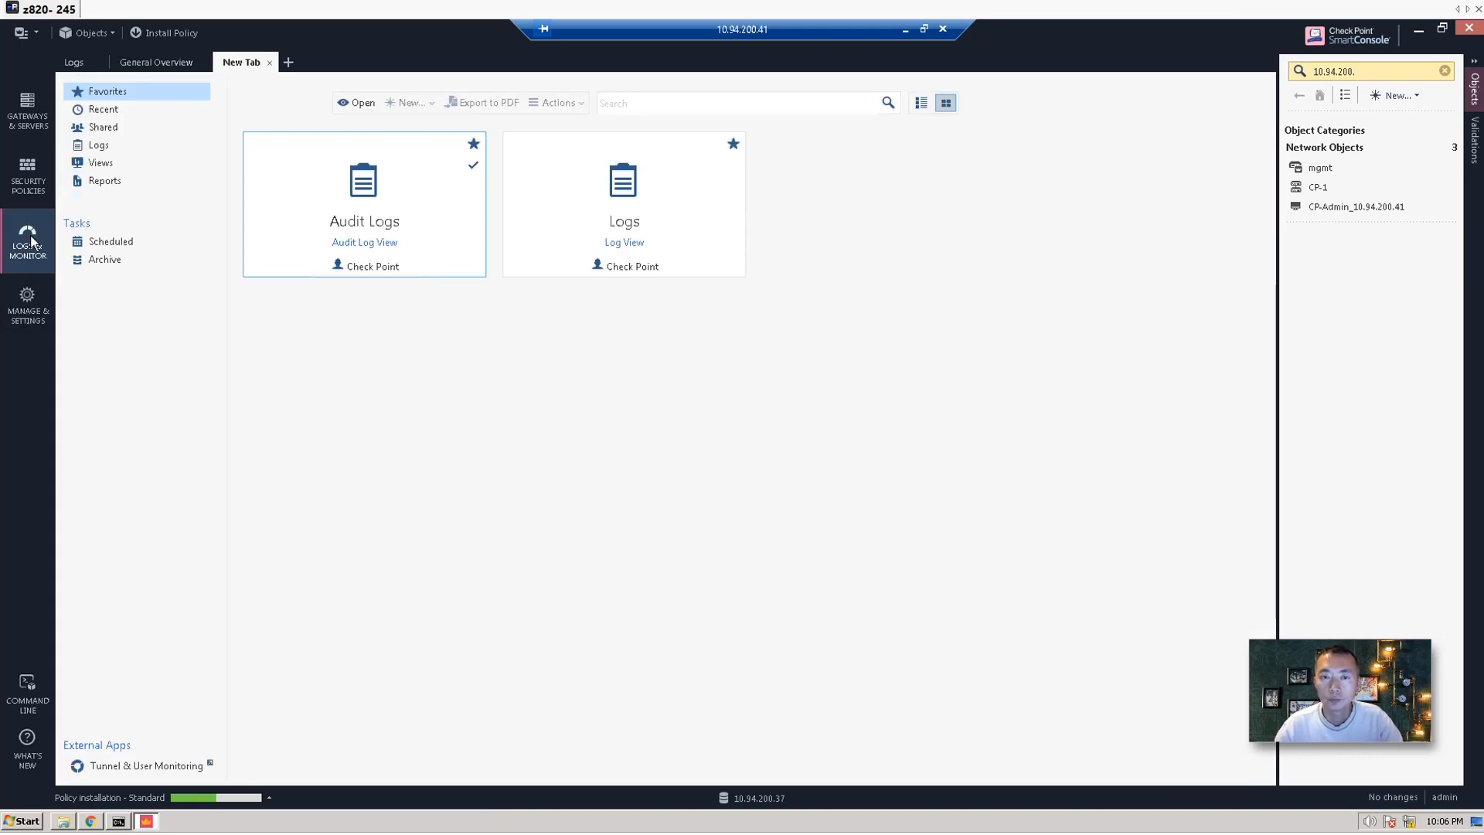
# Open the Logs view and bring the ping window forward, moving it lower on screen.
pyautogui.click(614, 236)
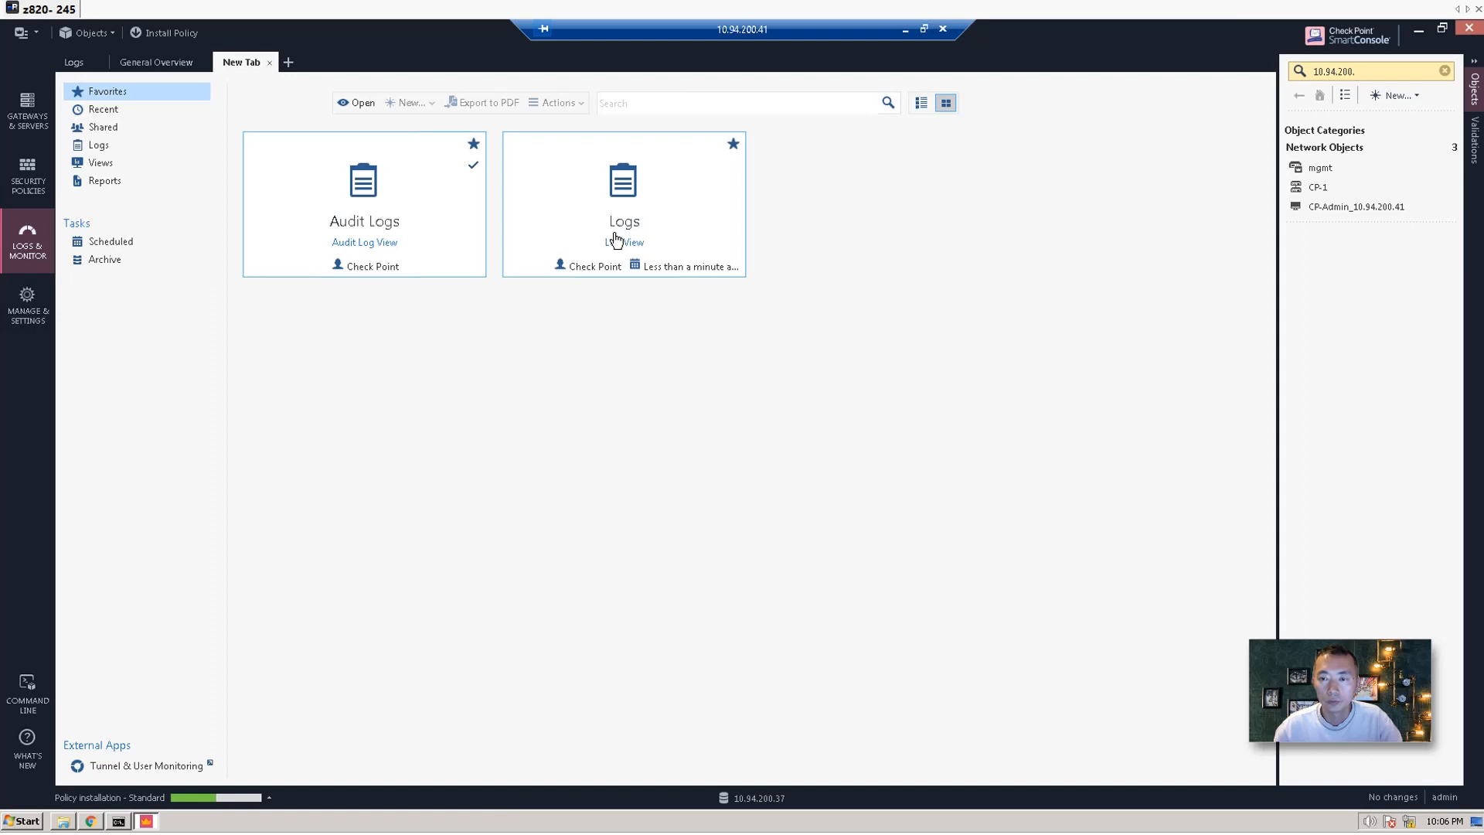
pyautogui.click(604, 244)
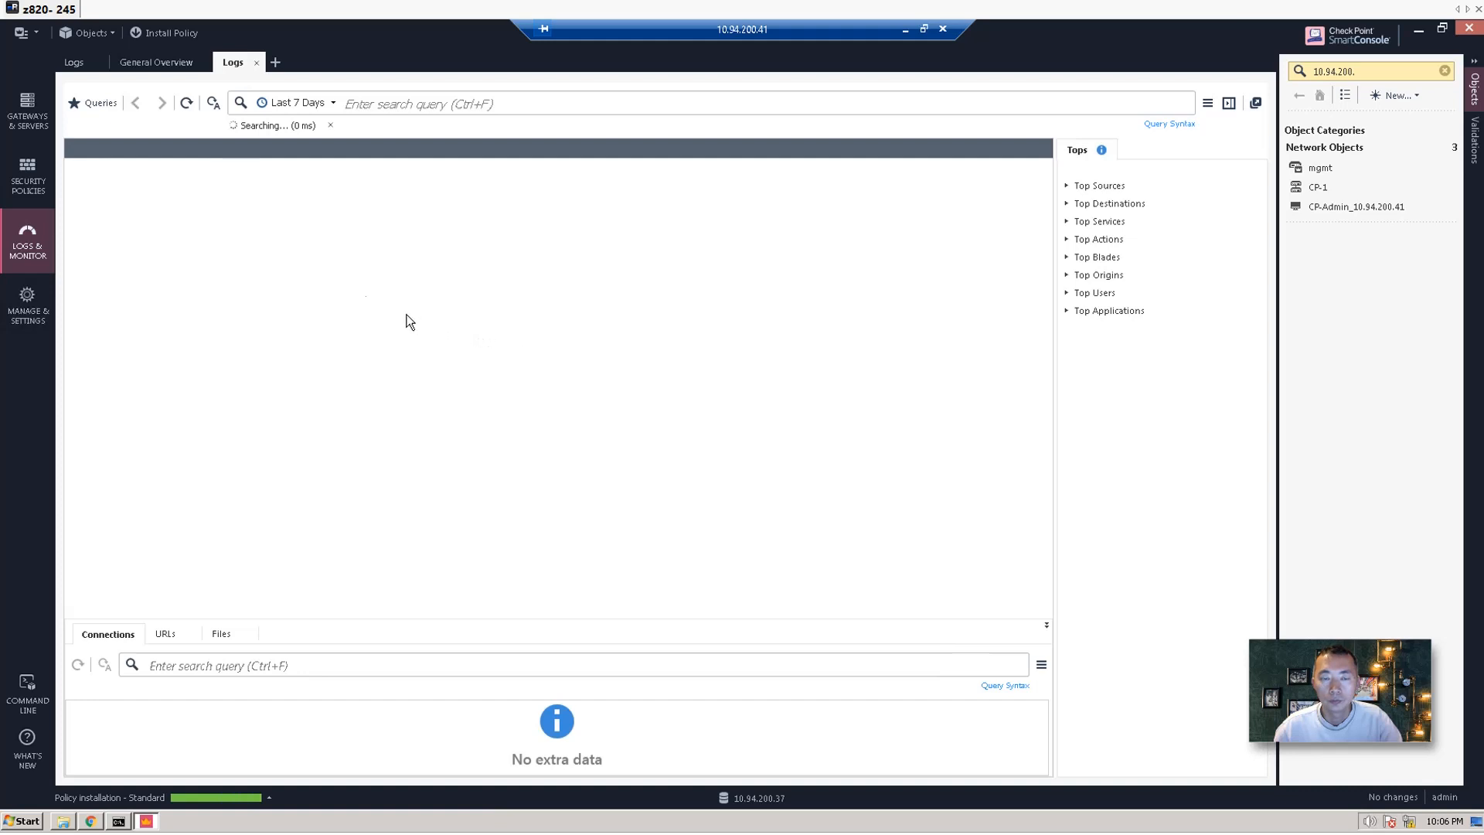
pyautogui.click(118, 821)
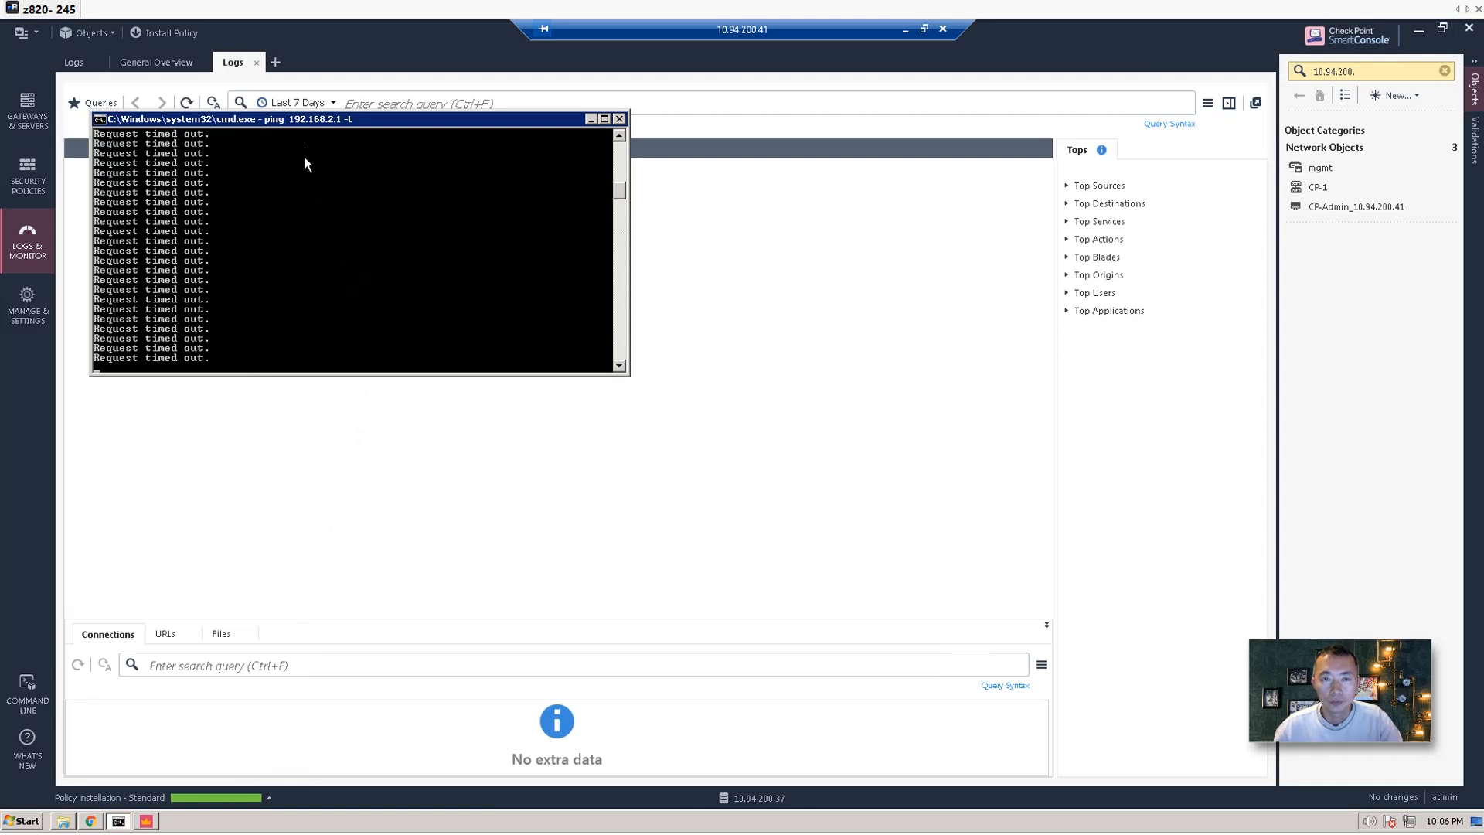
pyautogui.moveTo(306, 122); pyautogui.dragTo(802, 429)
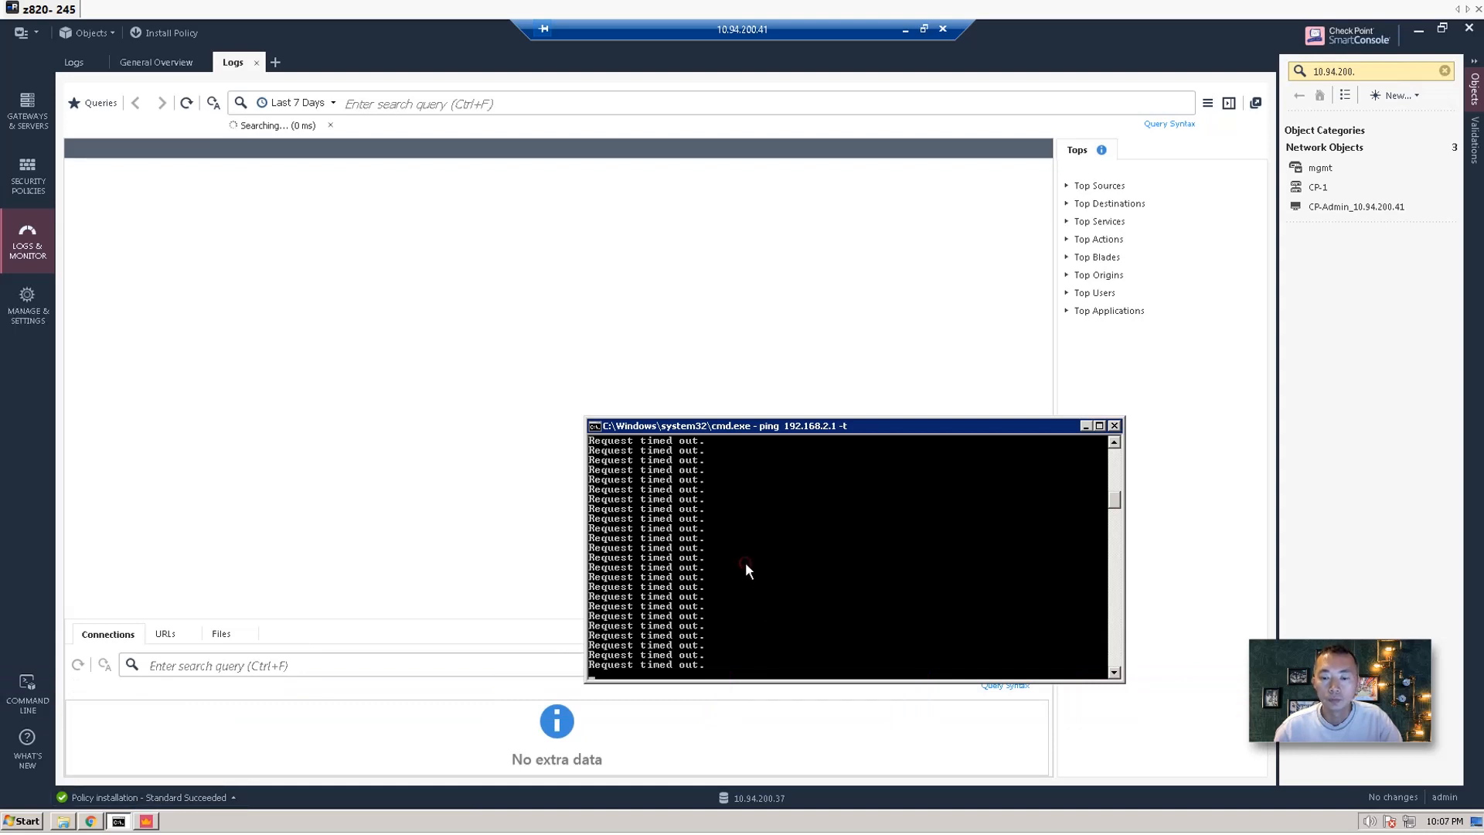
# Stop the 192.168.2.1 ping, restart and stop it again, then enter 'ping 8.8.8.8'.
pyautogui.hotkey('ctrl', 'c')
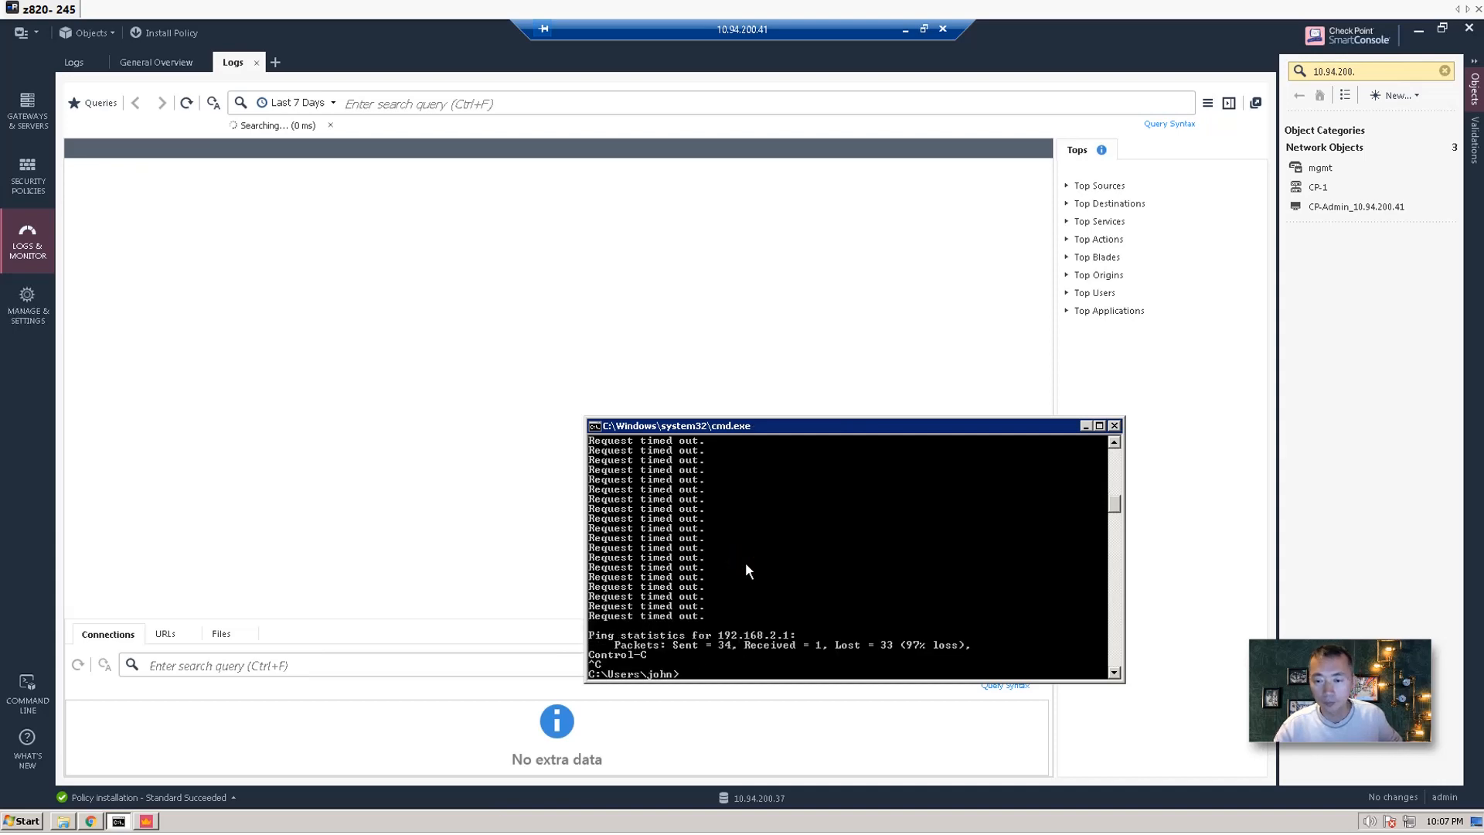
pyautogui.write('ping 192.168.2.1 -t')
pyautogui.press('Return')
pyautogui.hotkey('ctrl', 'c')
pyautogui.write('ping')
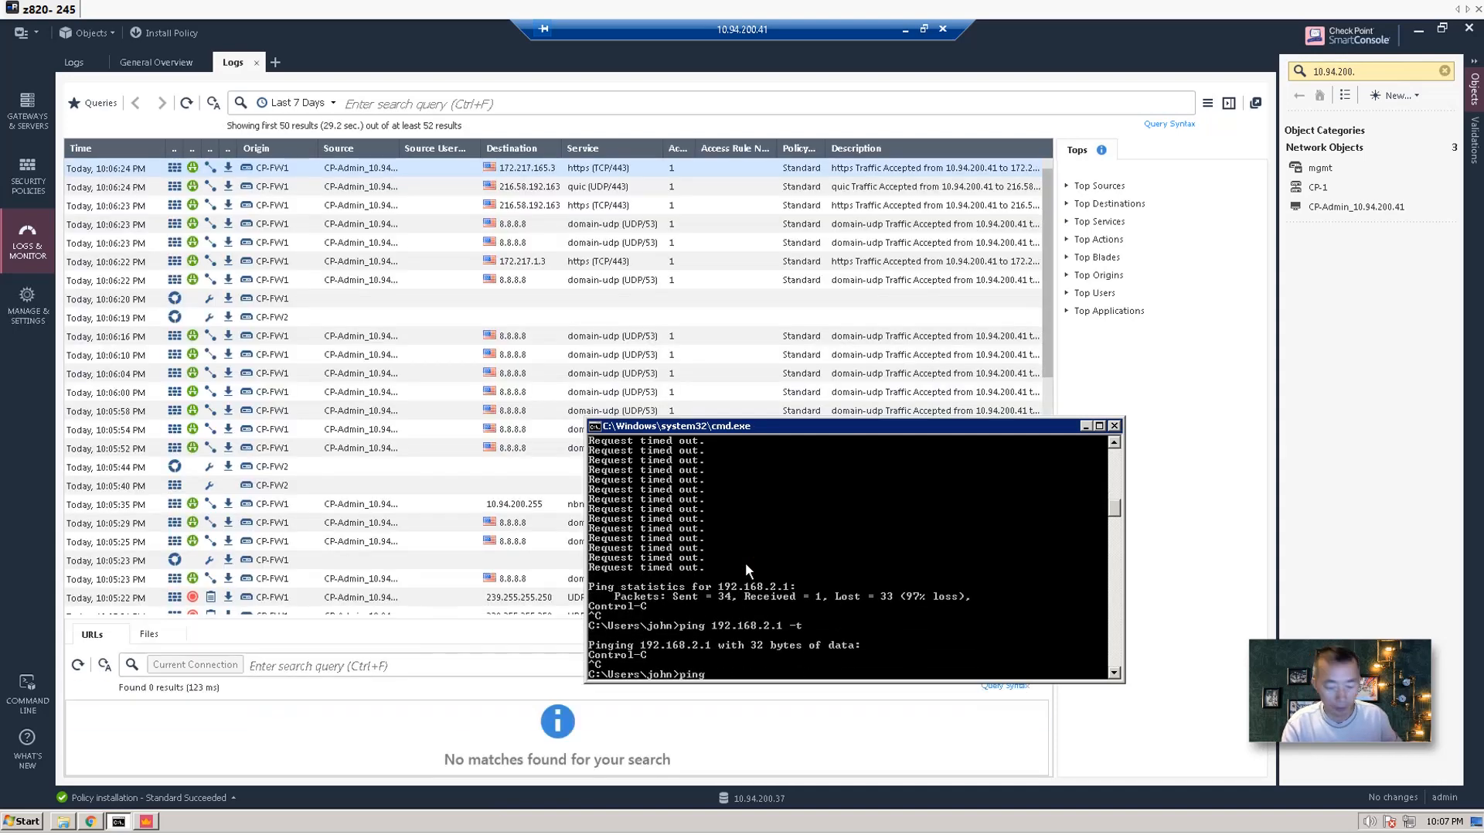
pyautogui.write(' 8.8.8.8')
pyautogui.press('Return')
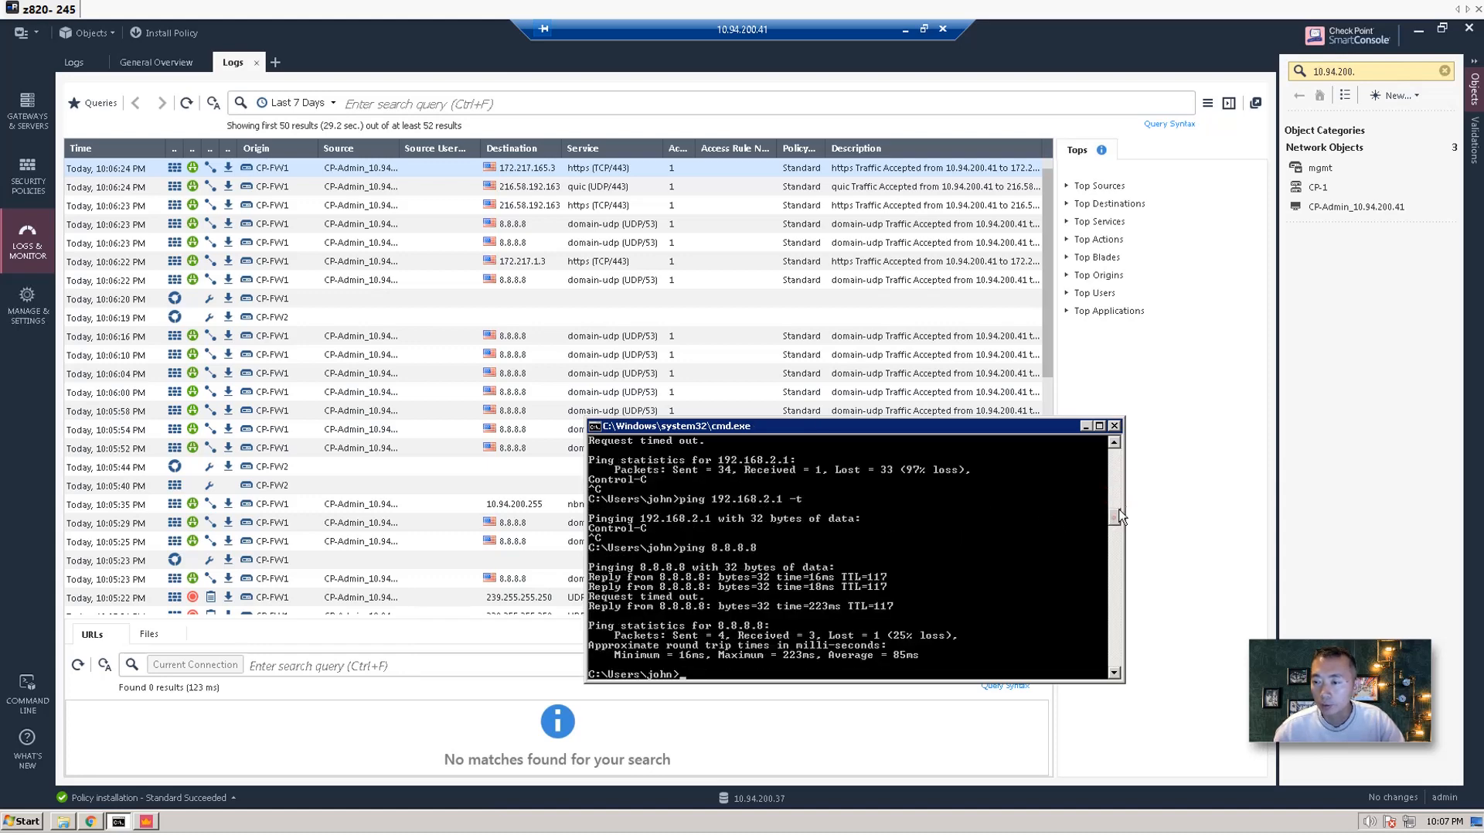
pyautogui.moveTo(1120, 515)
pyautogui.mouseDown()
pyautogui.moveTo(1121, 486)
pyautogui.moveTo(1117, 524)
pyautogui.mouseUp()
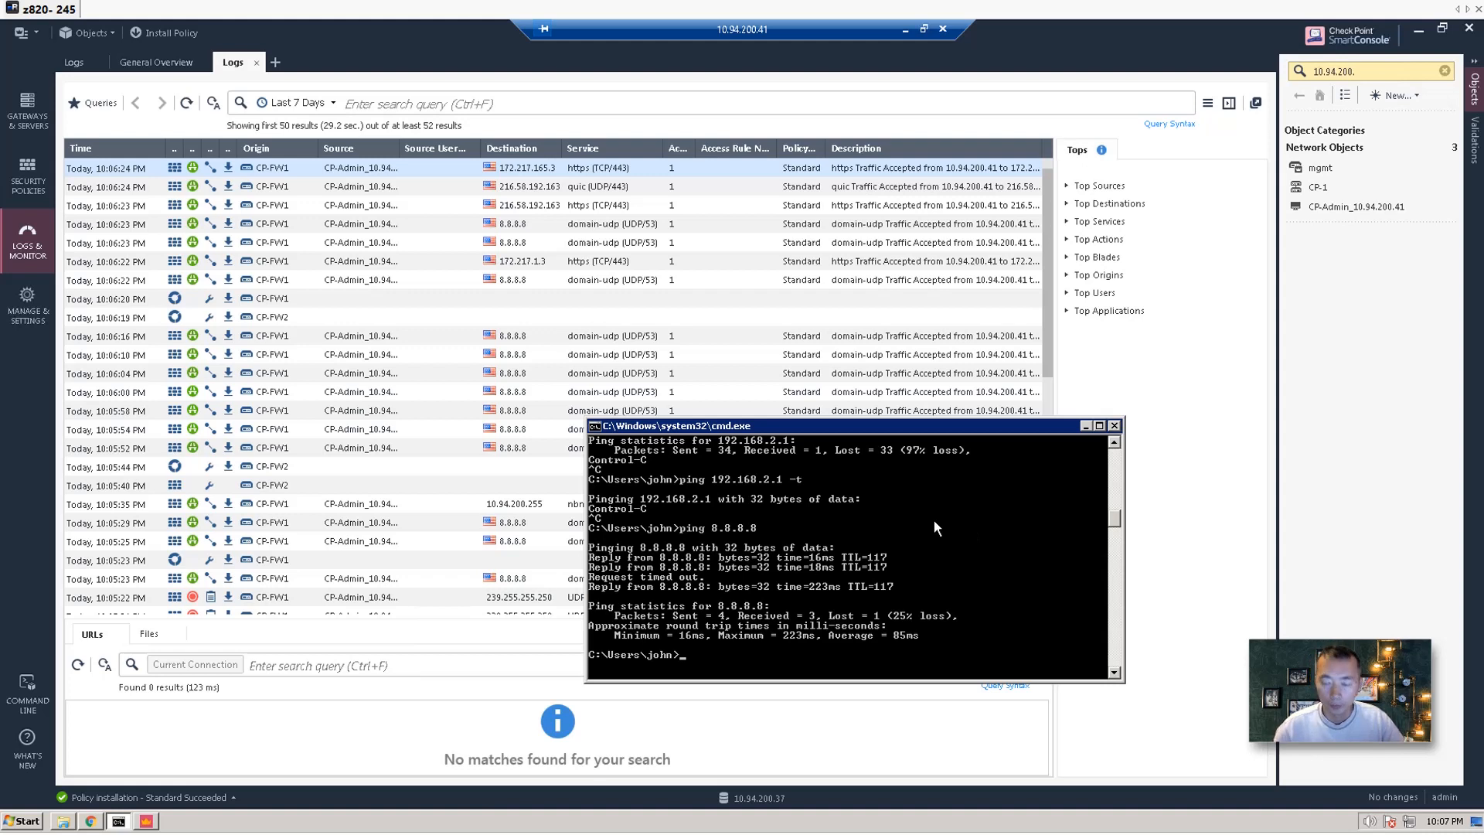
pyautogui.write('pin')
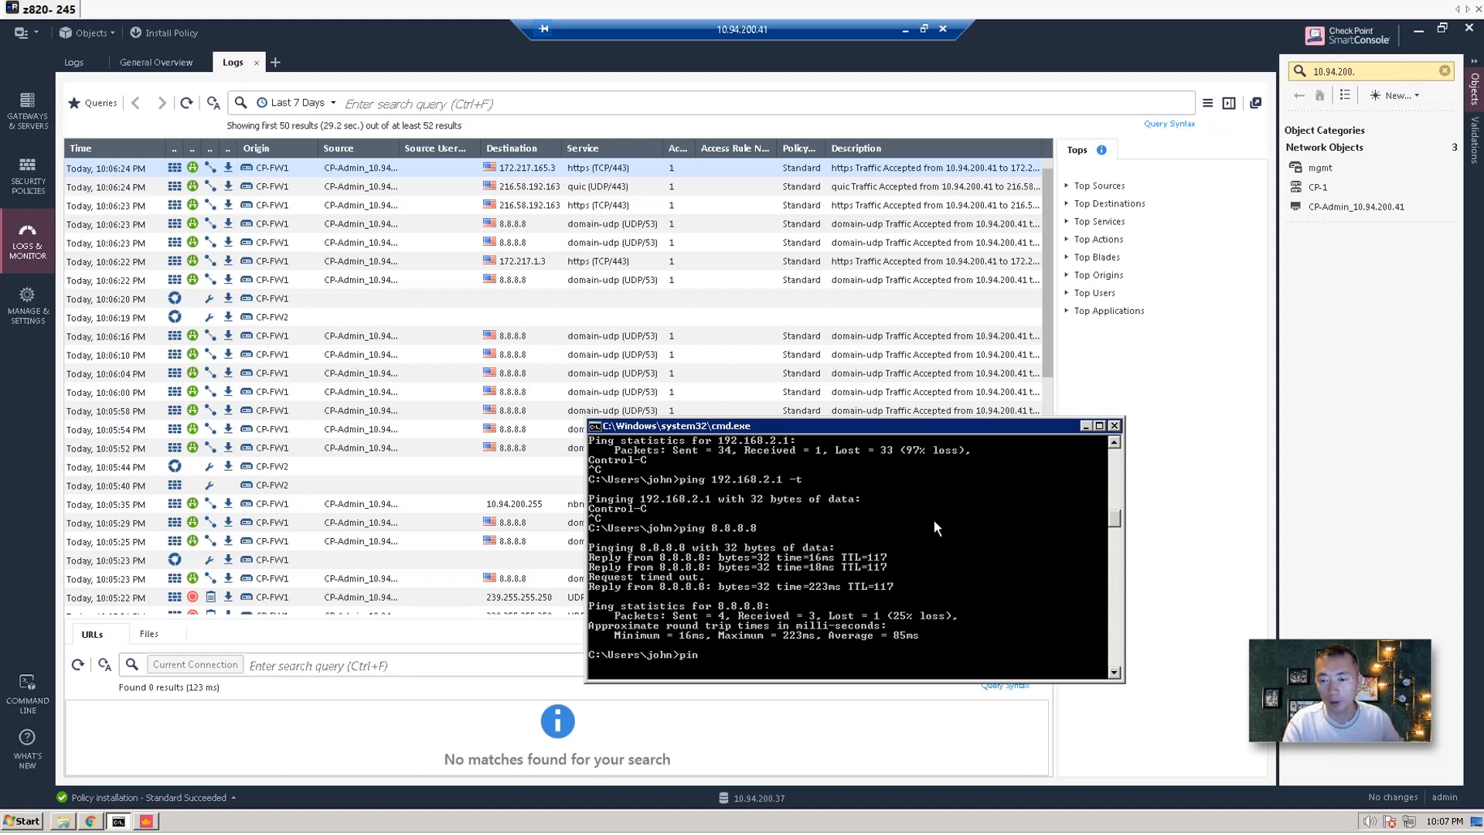
pyautogui.write('g ww')
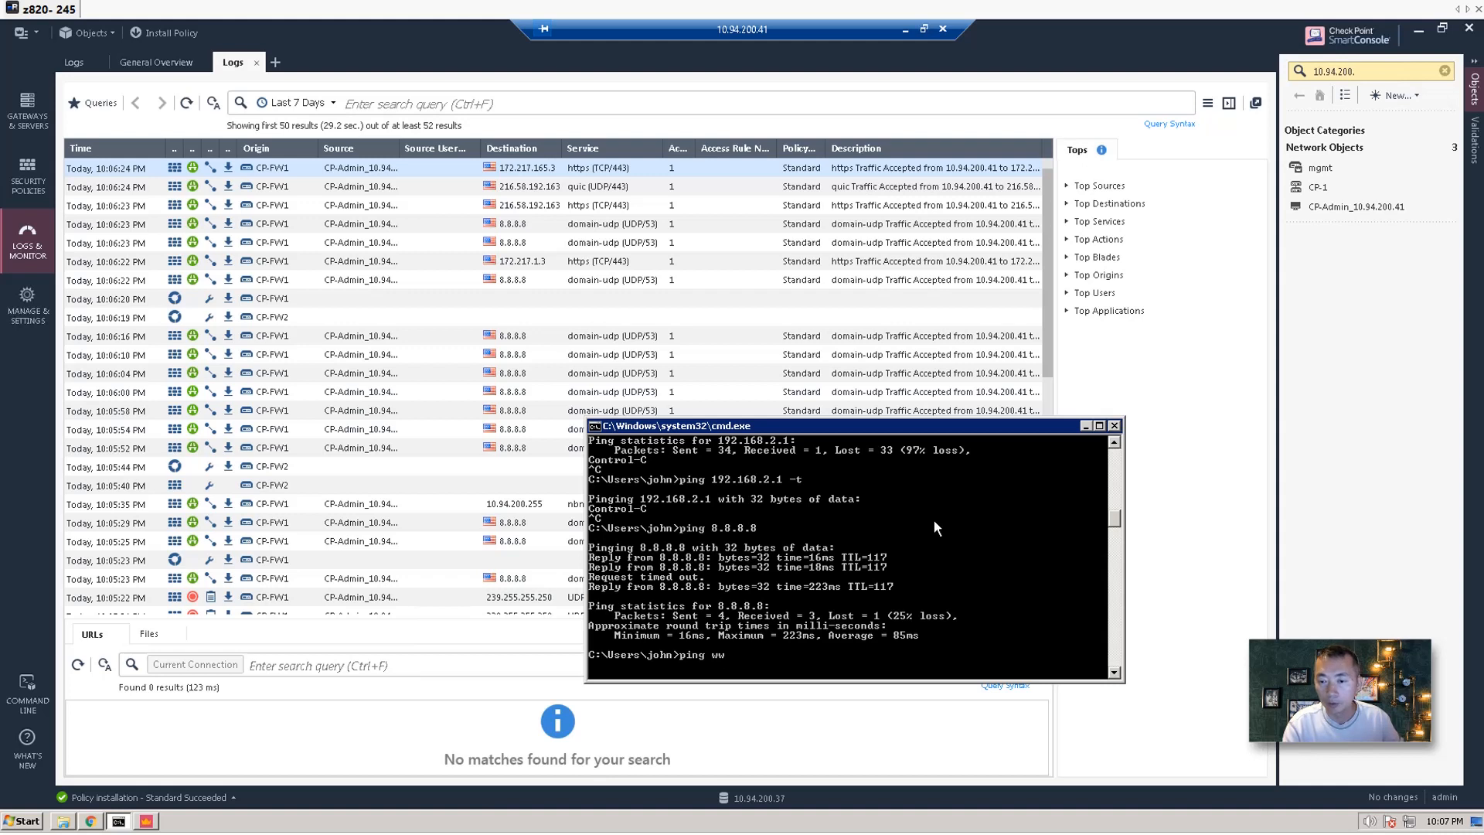
pyautogui.write('w.google.ca')
pyautogui.press('Return')
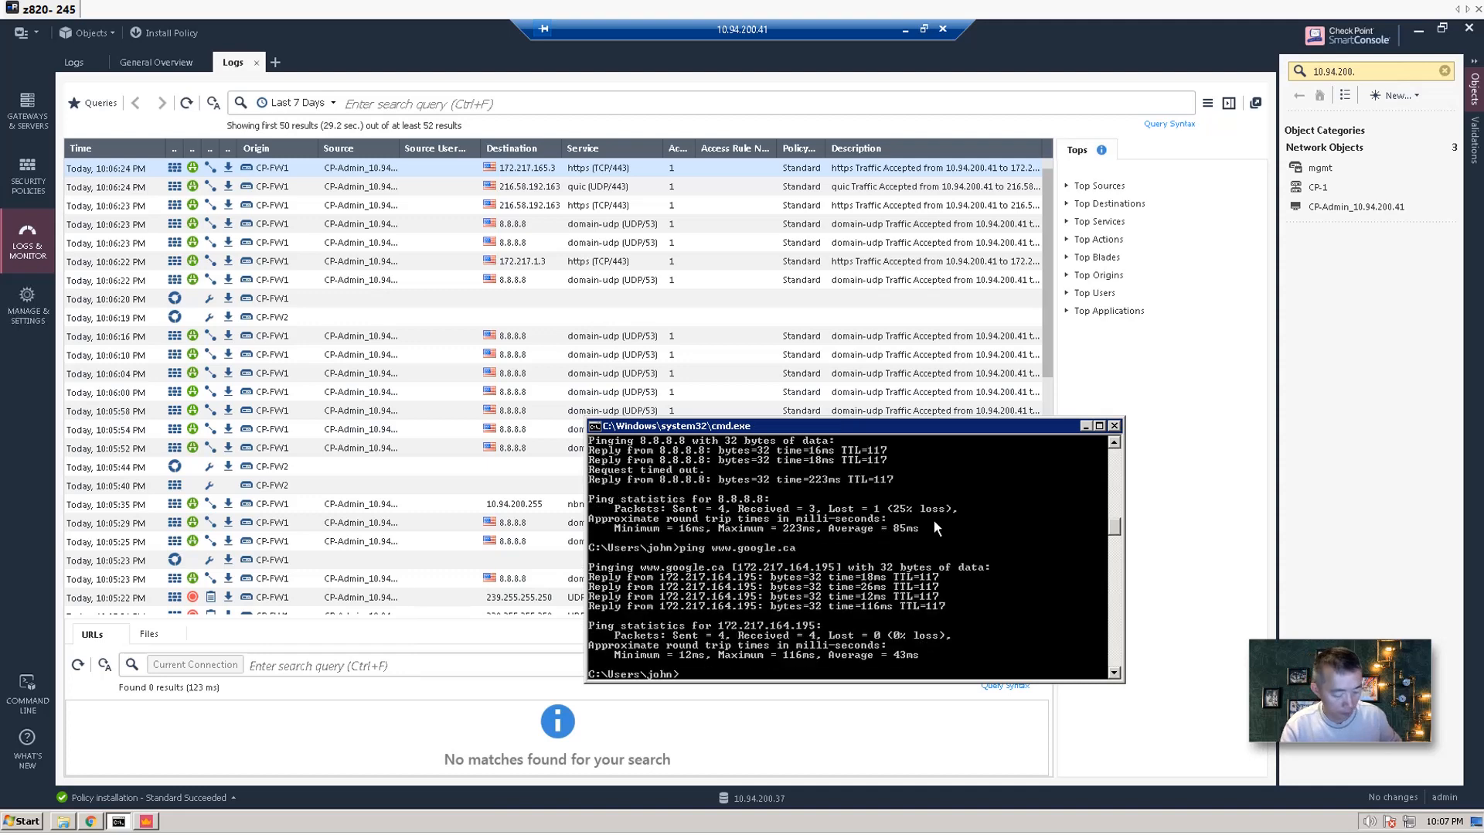
pyautogui.press('Return')
pyautogui.write('tracert')
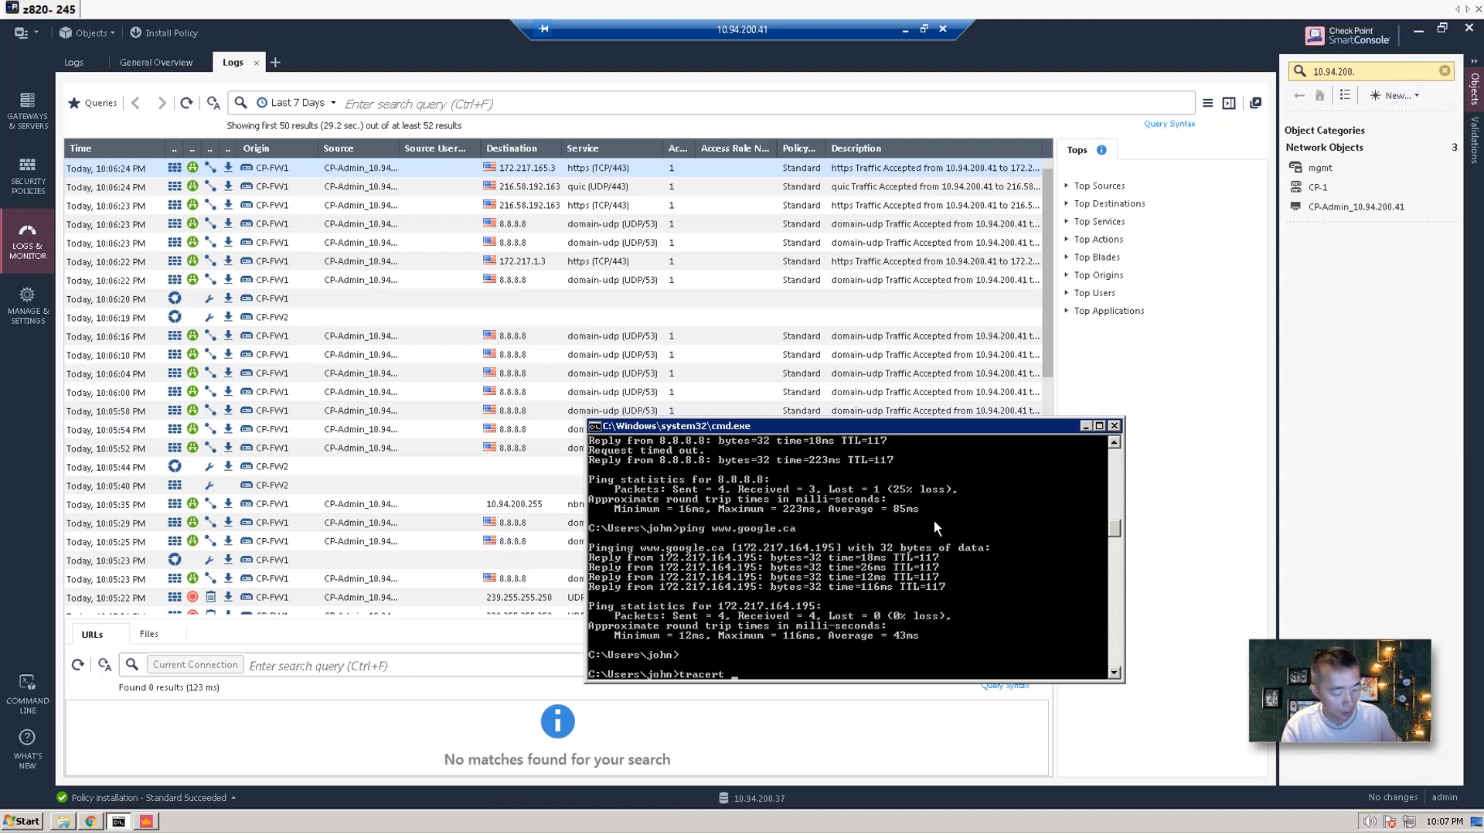
pyautogui.write('www.g')
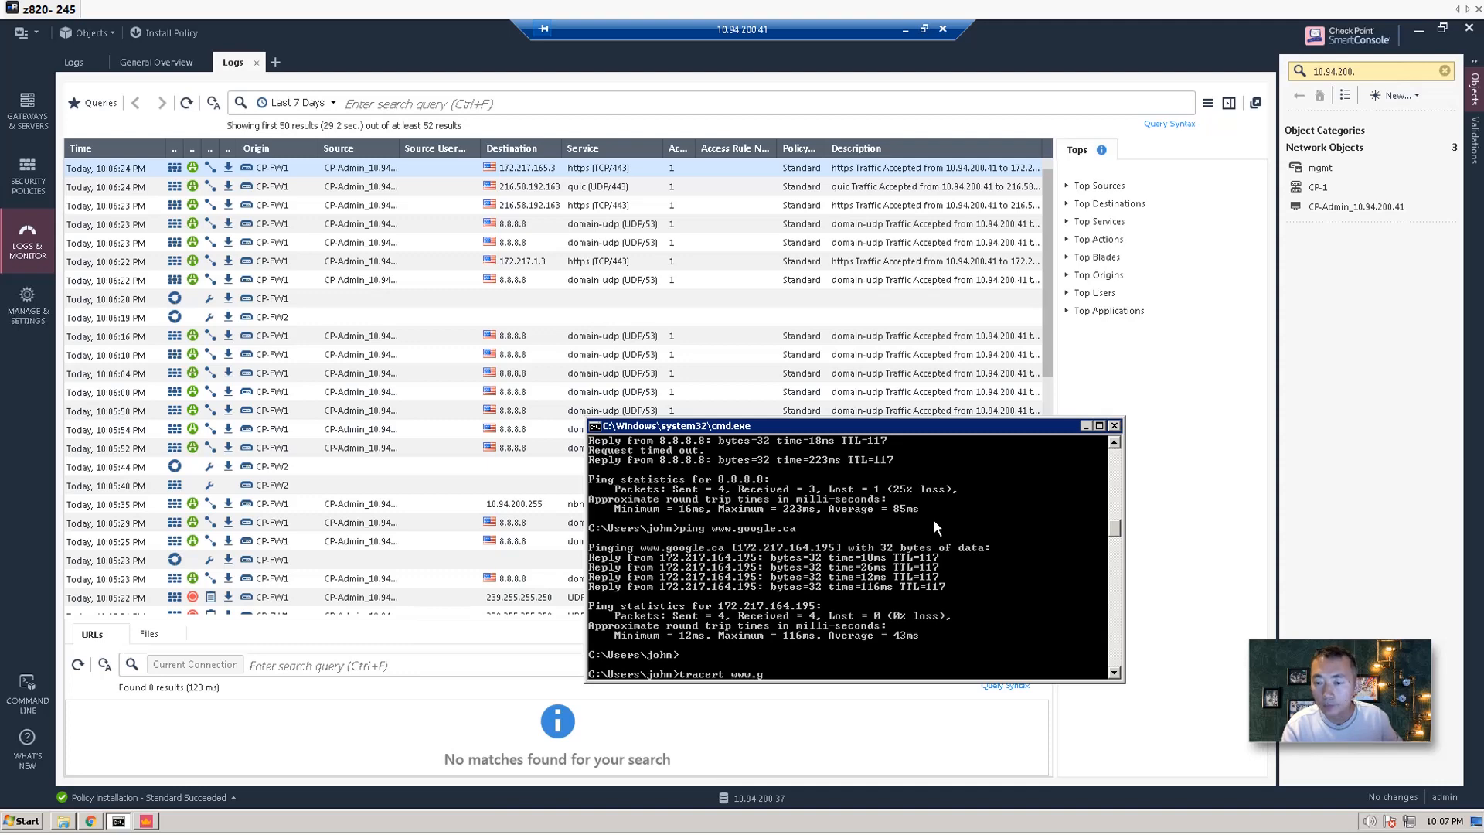
pyautogui.write('oogle.ca')
pyautogui.press('Return')
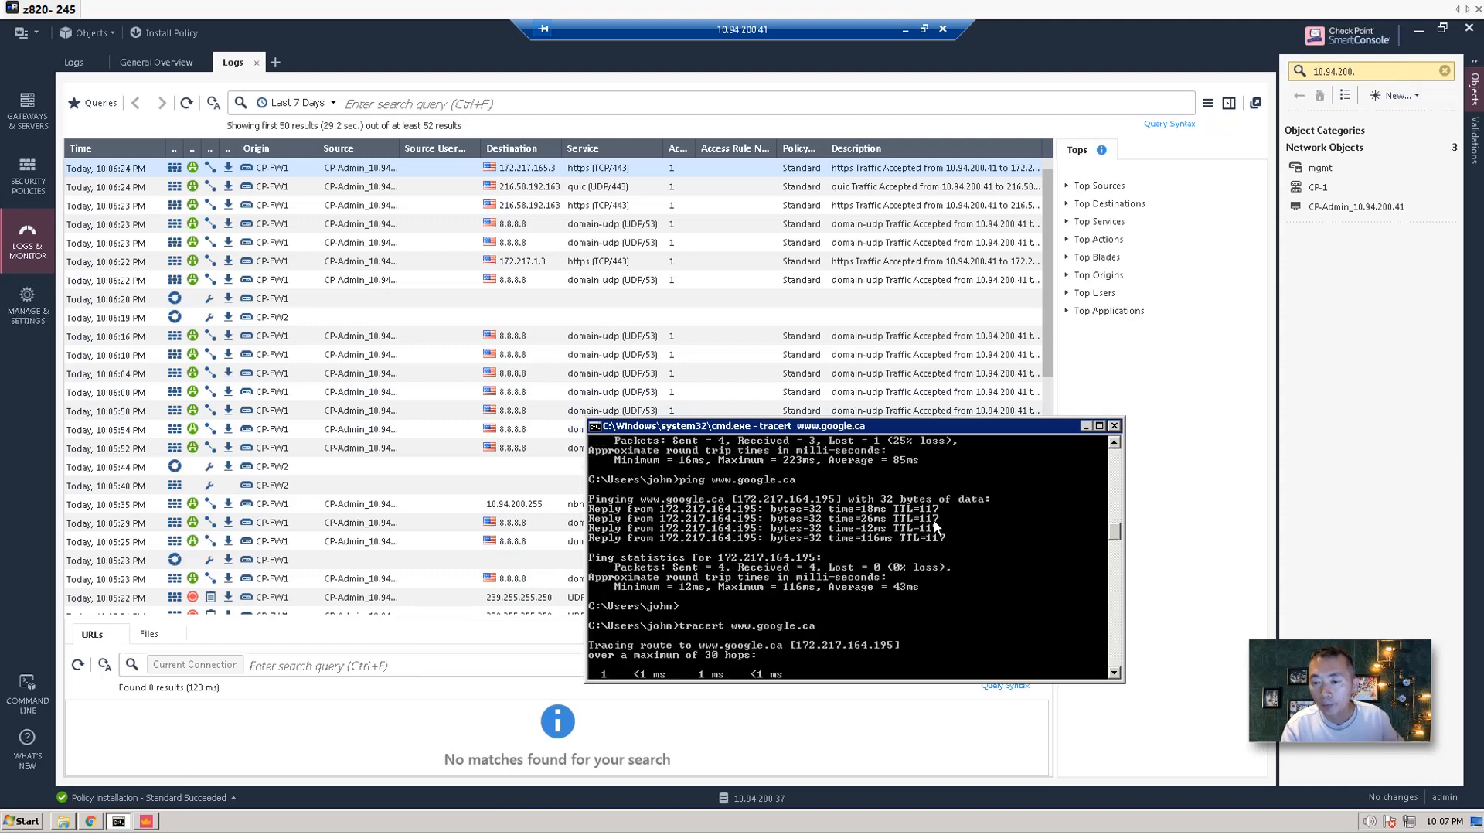